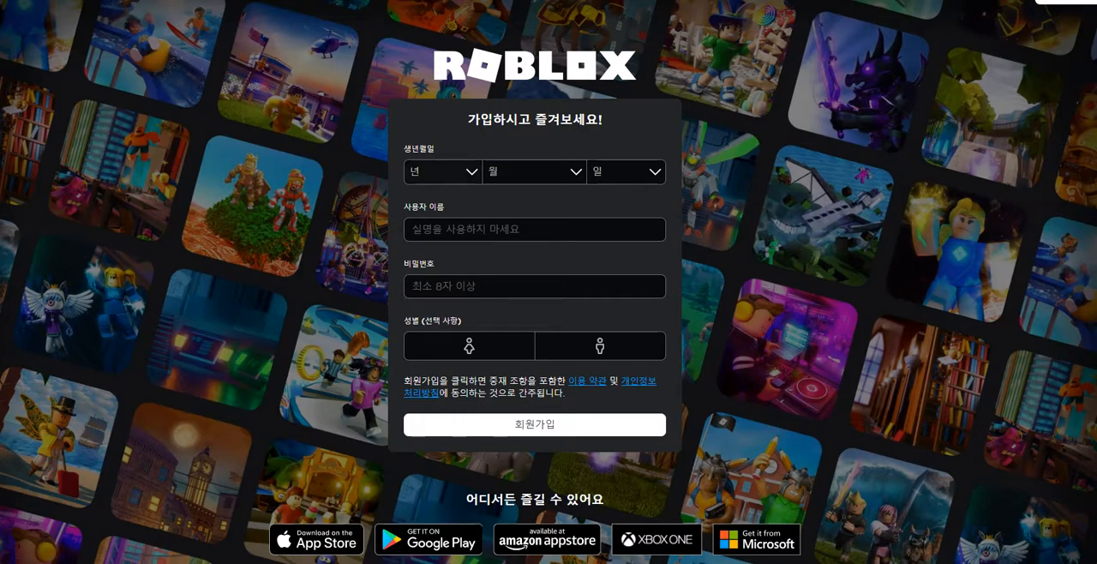
Step: Fill in the year, month and day of the date of birth in the Roblox sign-up form
click(444, 172)
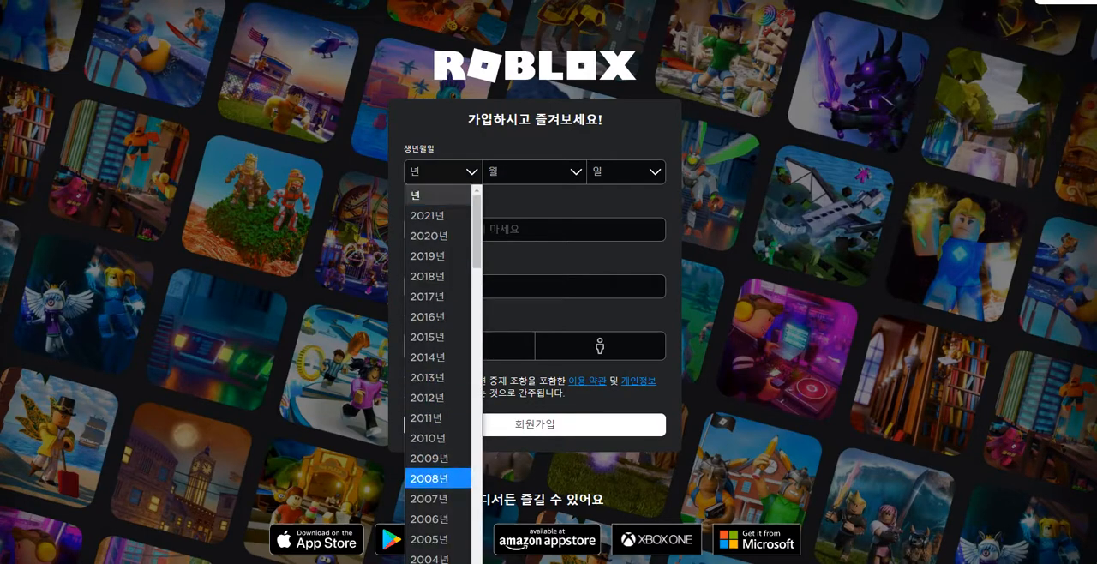
scroll(438, 276, down, 6)
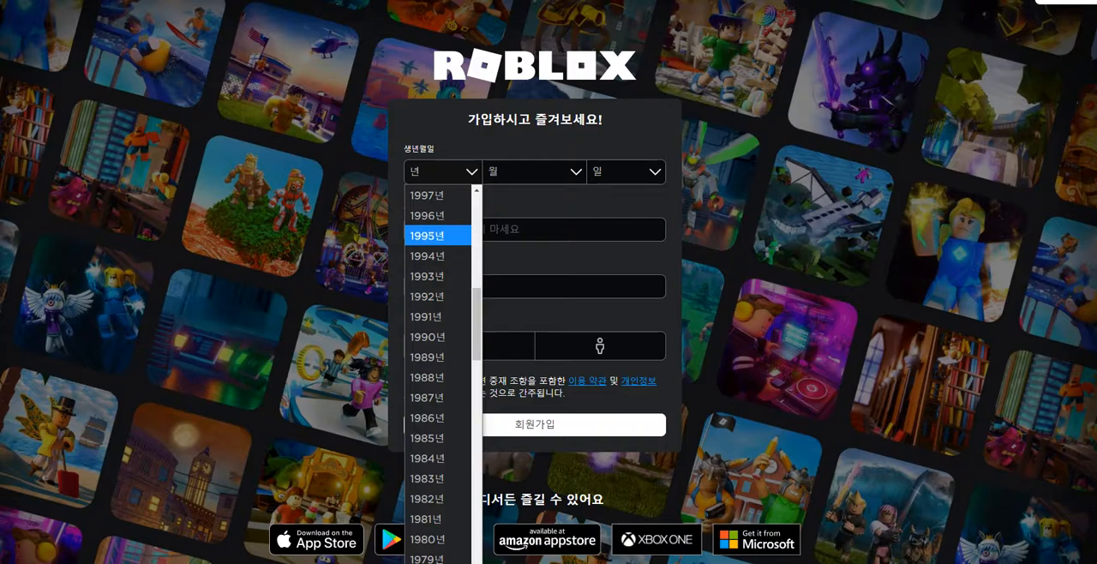
scroll(438, 240, up, 3)
click(438, 388)
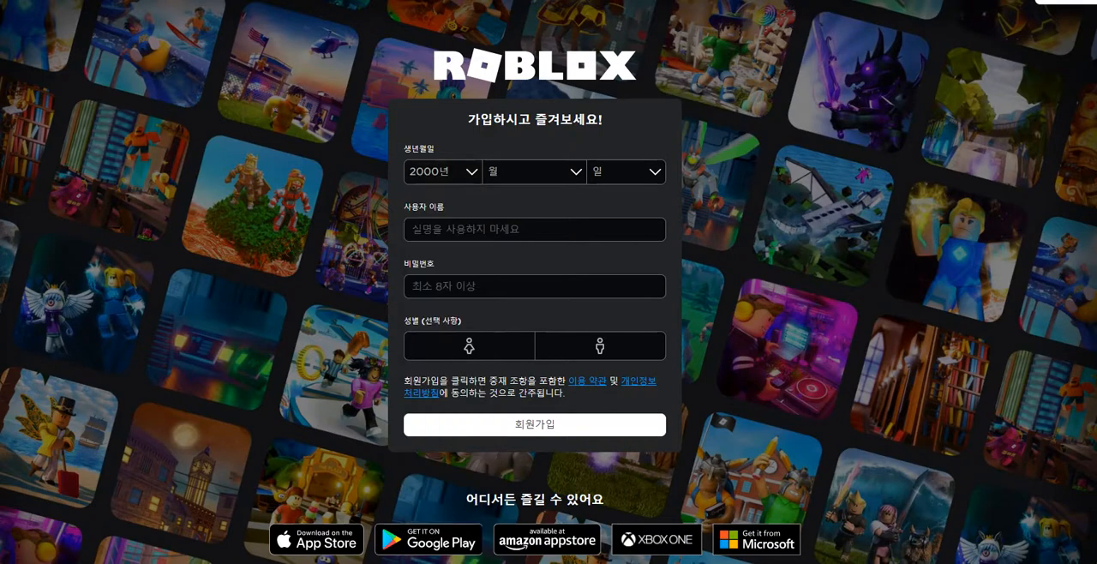
click(535, 172)
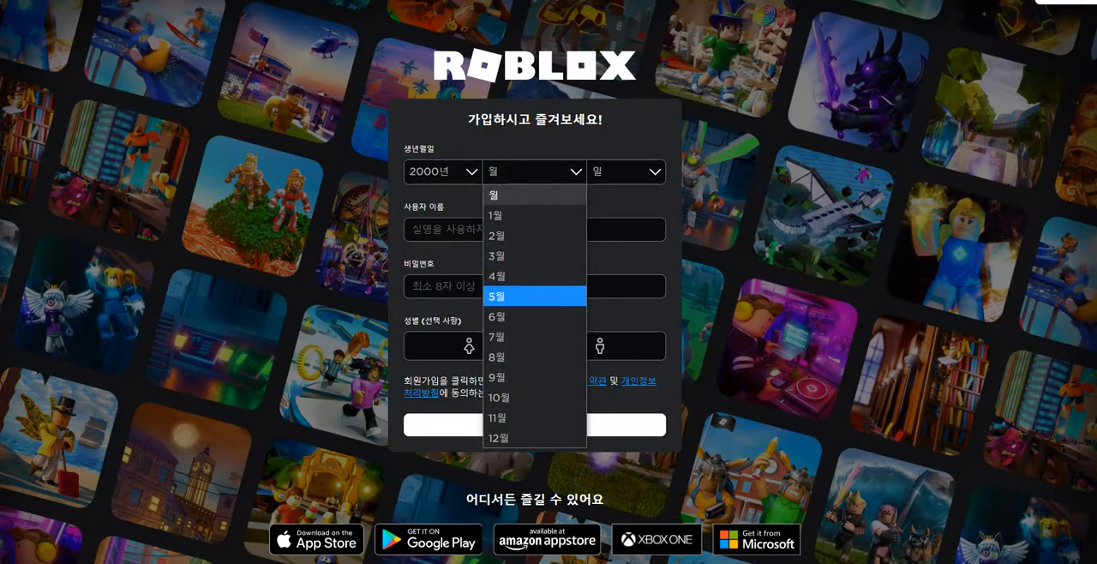
click(535, 336)
click(625, 171)
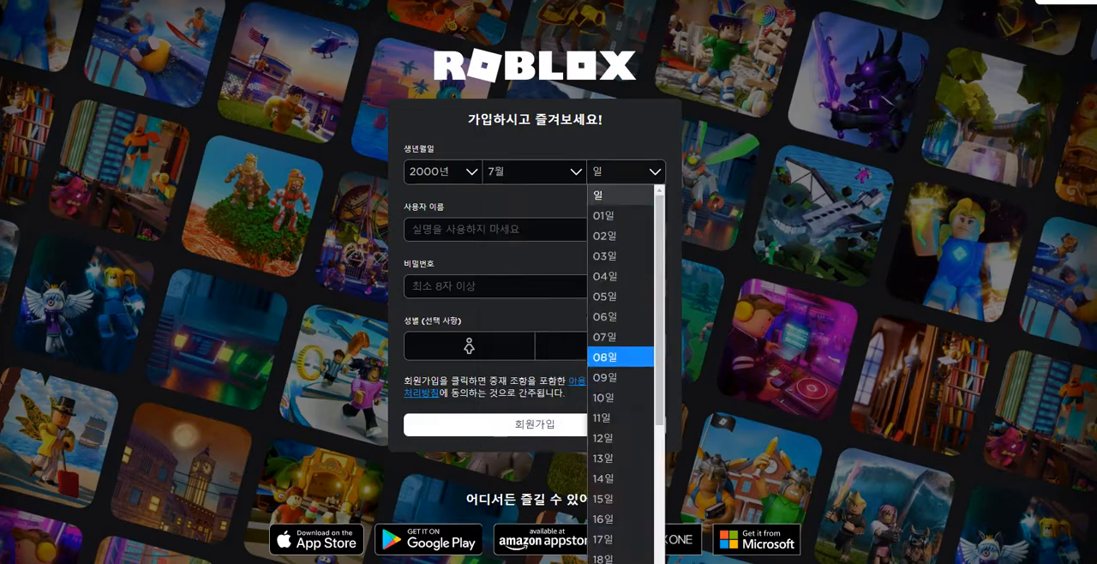
click(621, 337)
Step: Enter the new account's username in the sign-up form
click(535, 229)
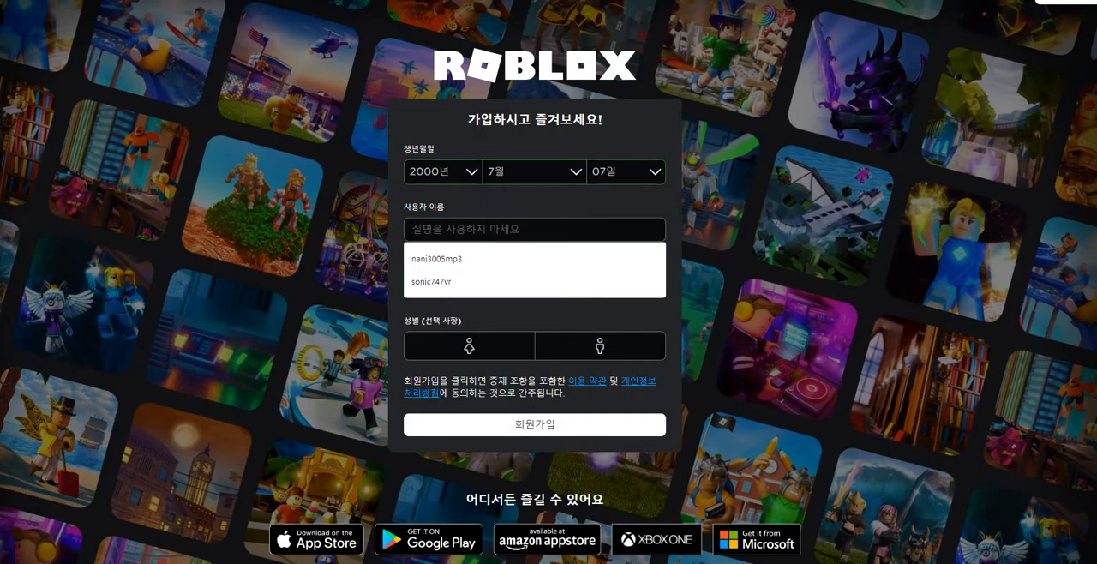
text(soni)
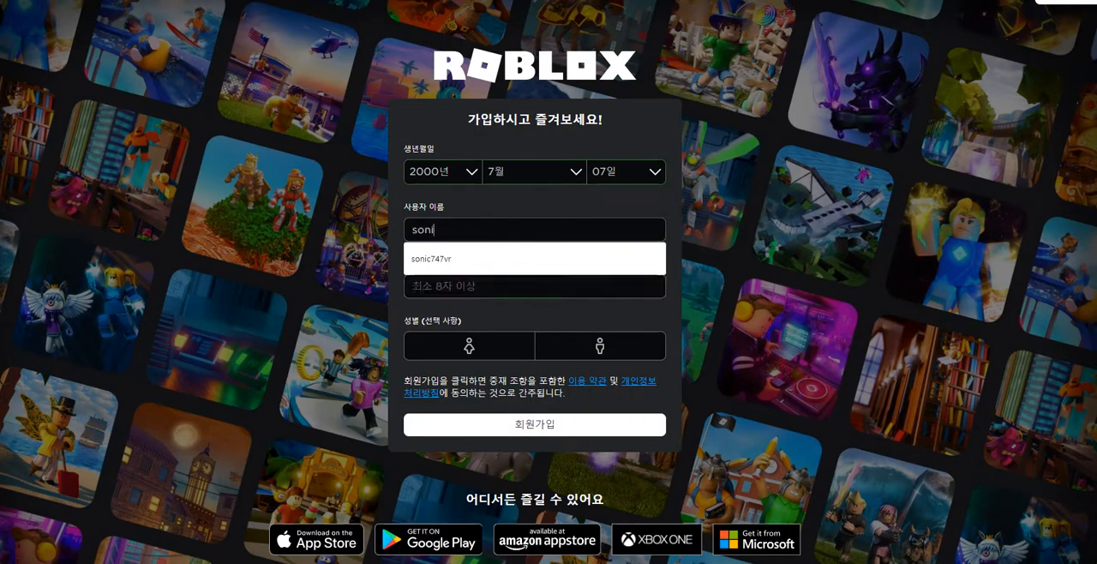
text(c747YY)
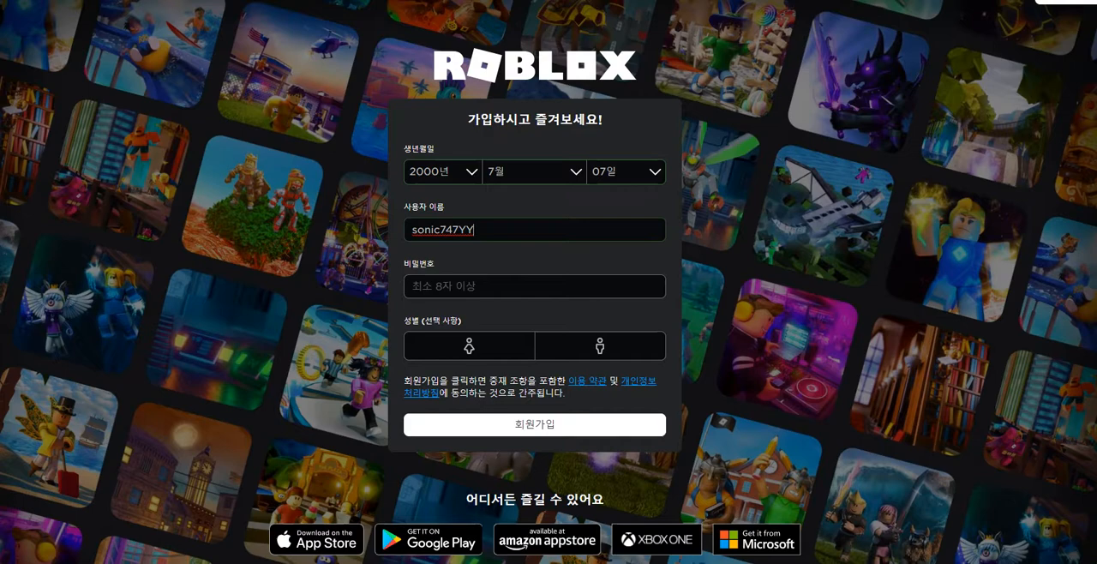
Step: Enter the account password, choose the male gender option and submit the Roblox sign-up
click(535, 286)
text(••)
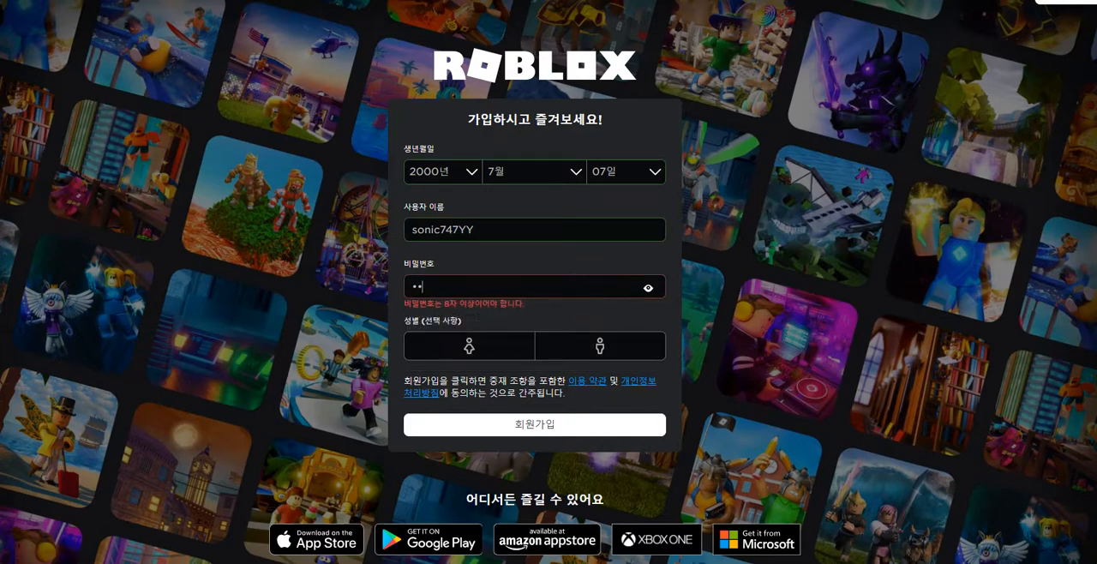
text(••••••••)
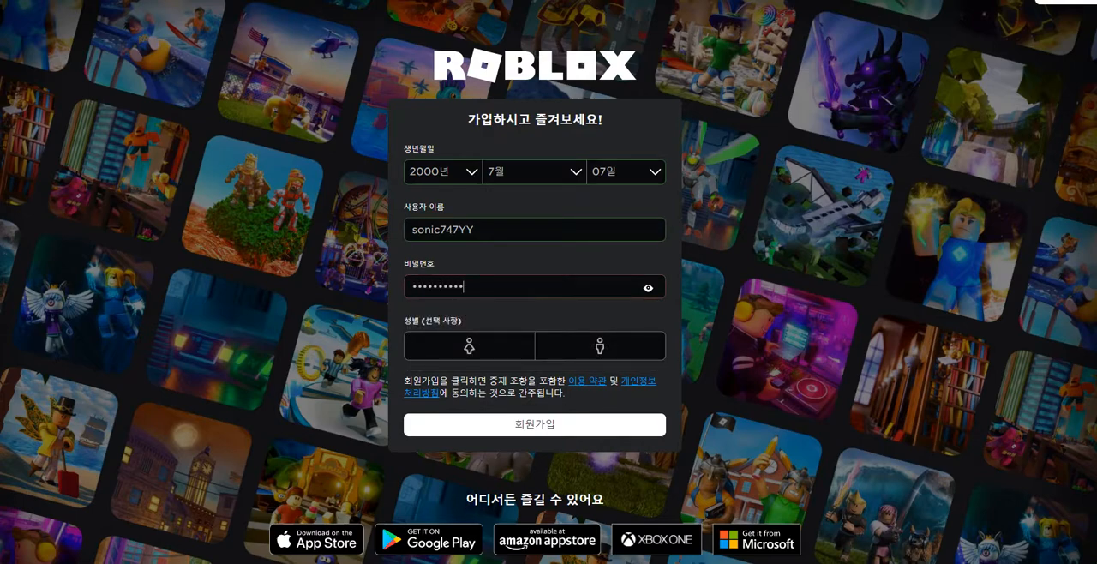
click(600, 346)
click(535, 425)
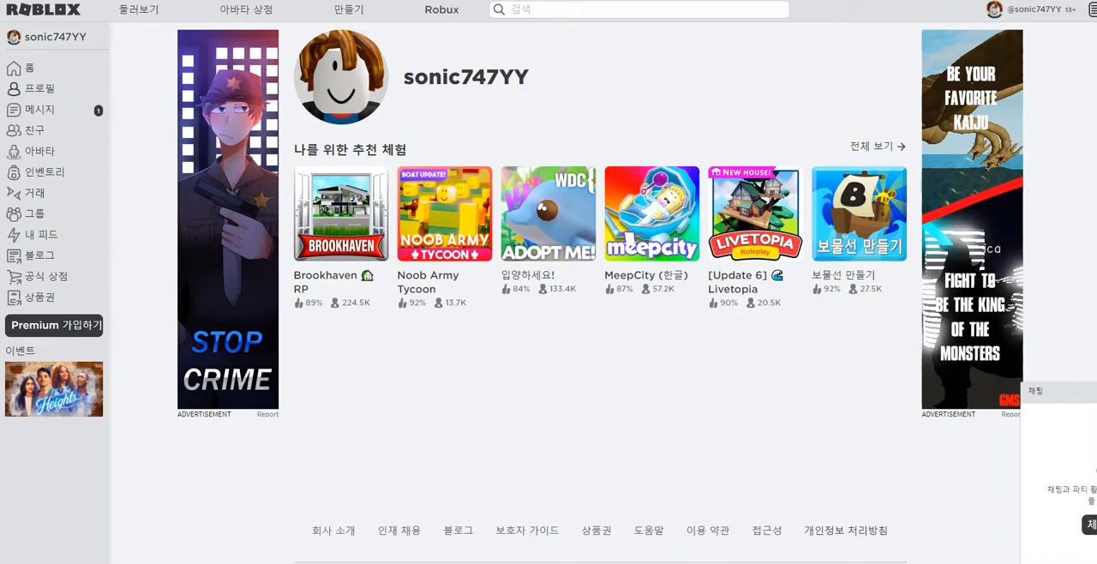
Step: Visit the profile page, open the avatar editor and switch the avatar preview to 3D
click(39, 89)
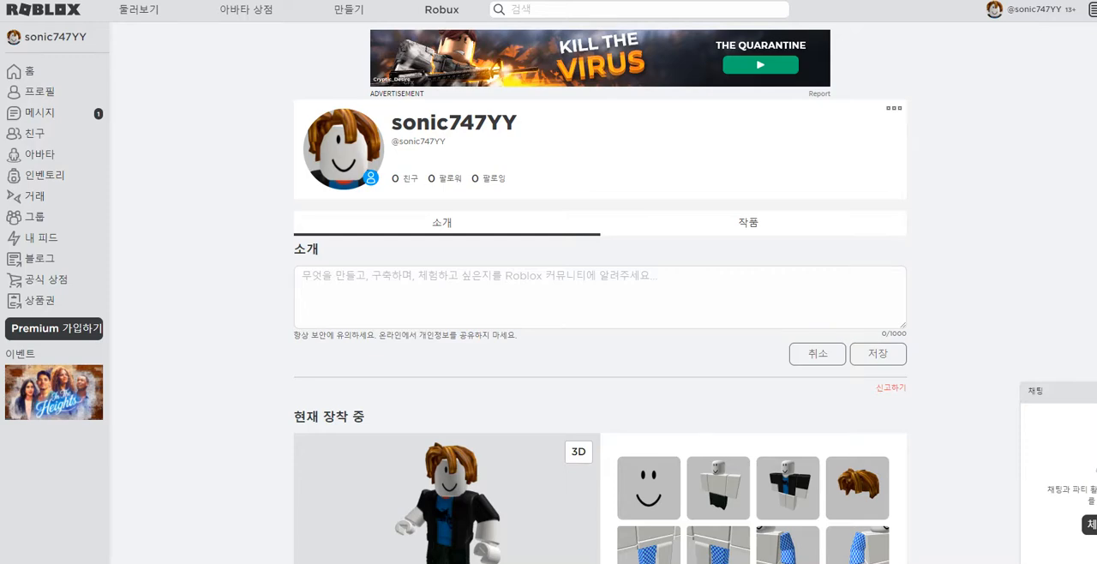
click(34, 154)
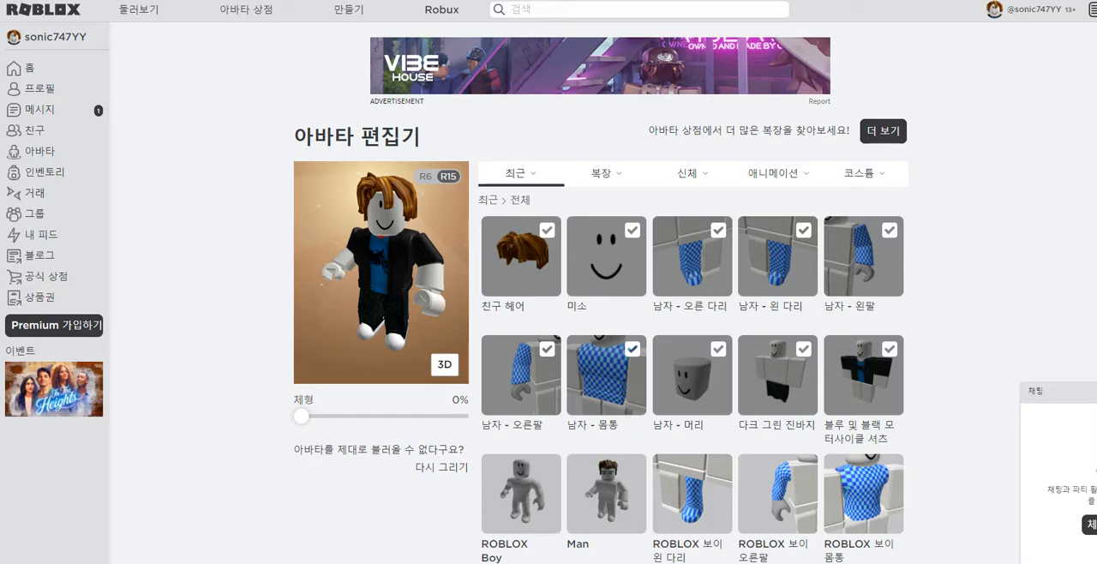
click(445, 365)
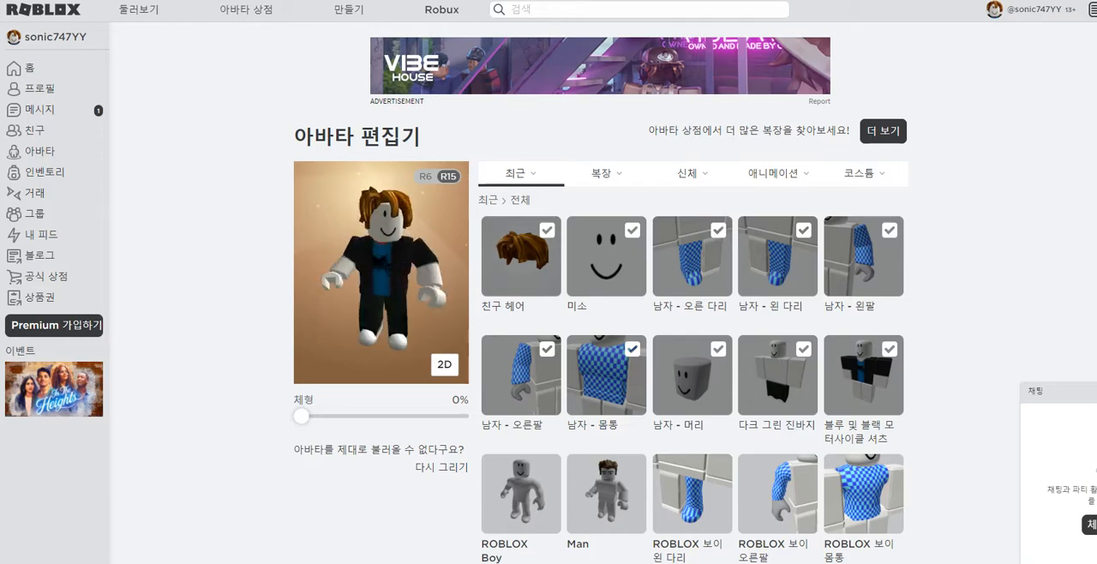
Step: Take off 남자 - 오른 다리 and 남자 - 머리, equip ROBLOX 보이 몸통, and toggle 친구 헤어 off and on again
click(521, 256)
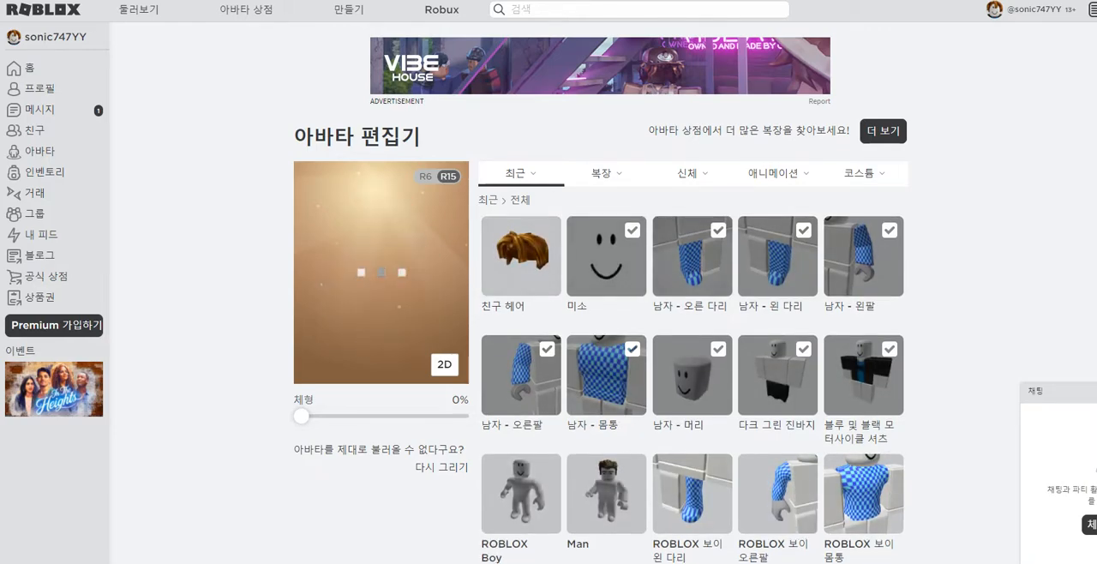
click(693, 256)
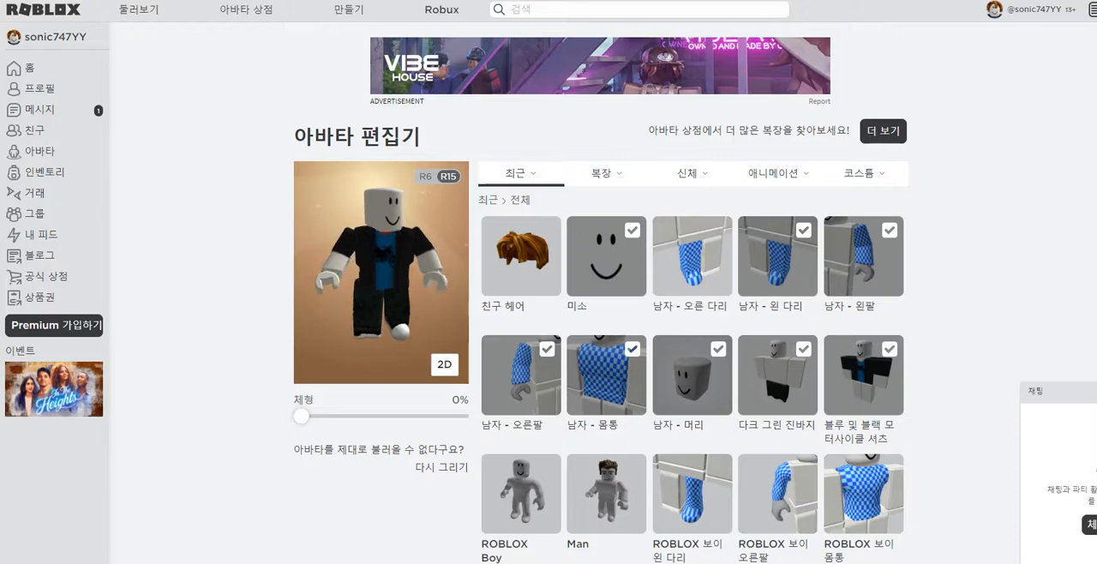
click(692, 375)
click(865, 494)
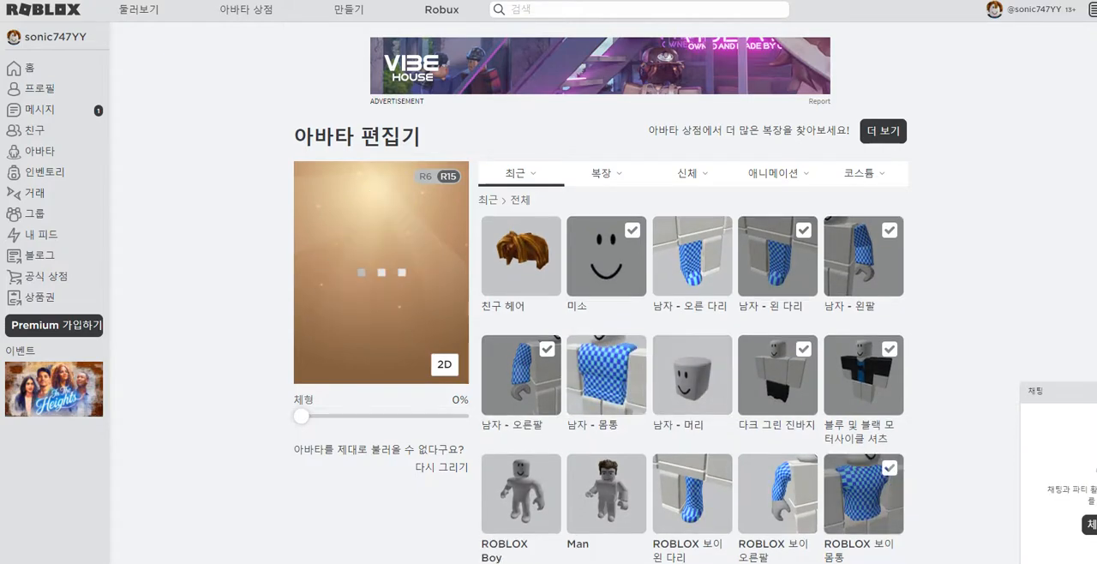
click(522, 256)
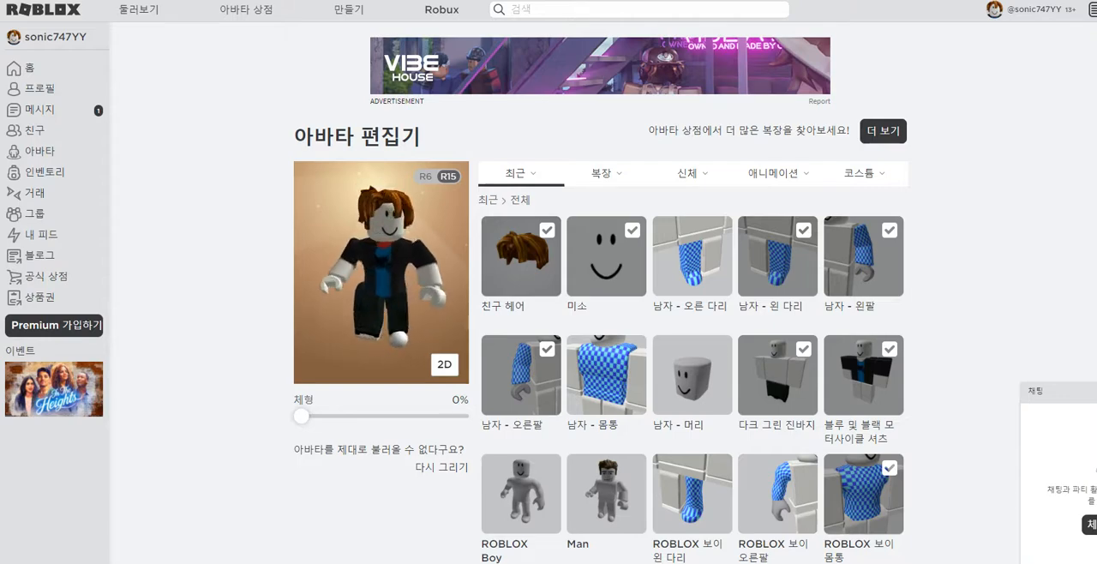
Step: Look through all the recent items available for the avatar in the editor
scroll(600, 342, down, 2)
scroll(601, 343, down, 6)
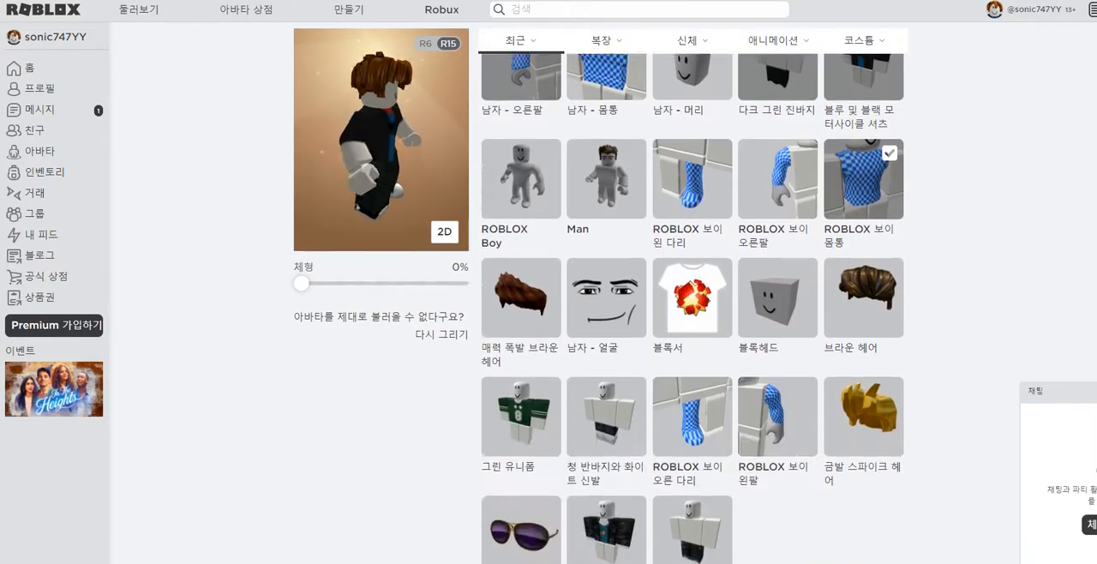
scroll(600, 343, up, 4)
scroll(692, 343, up, 2)
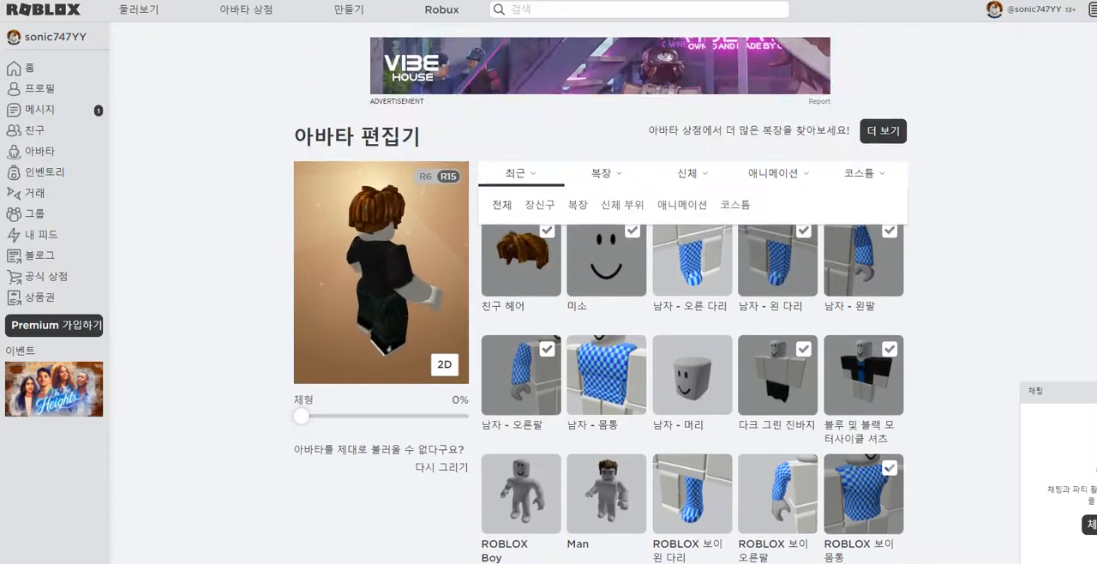
scroll(692, 343, down, 5)
scroll(693, 343, down, 2)
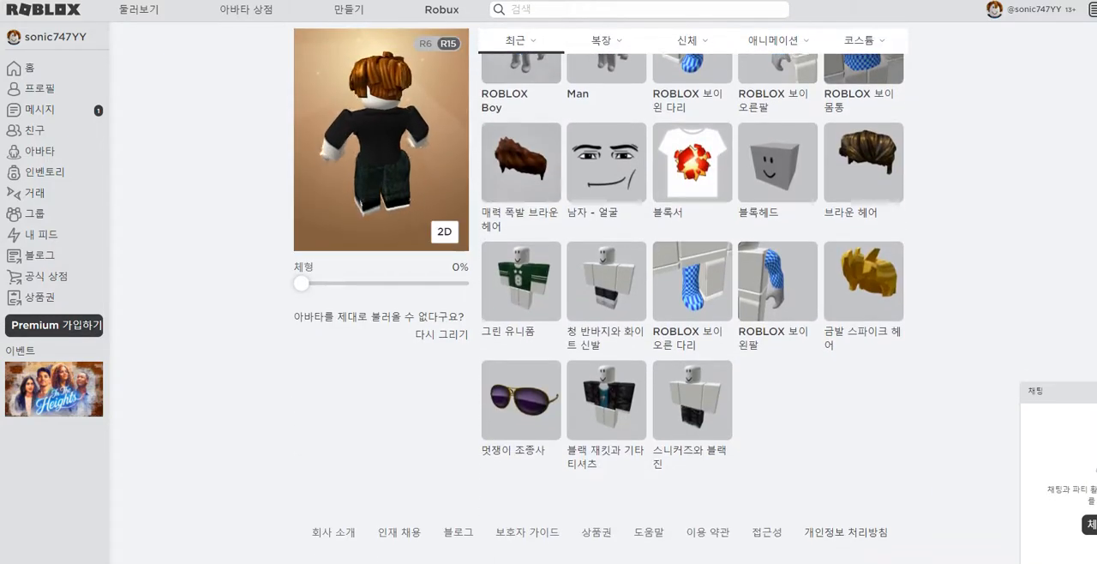
scroll(693, 343, up, 5)
scroll(693, 343, up, 1)
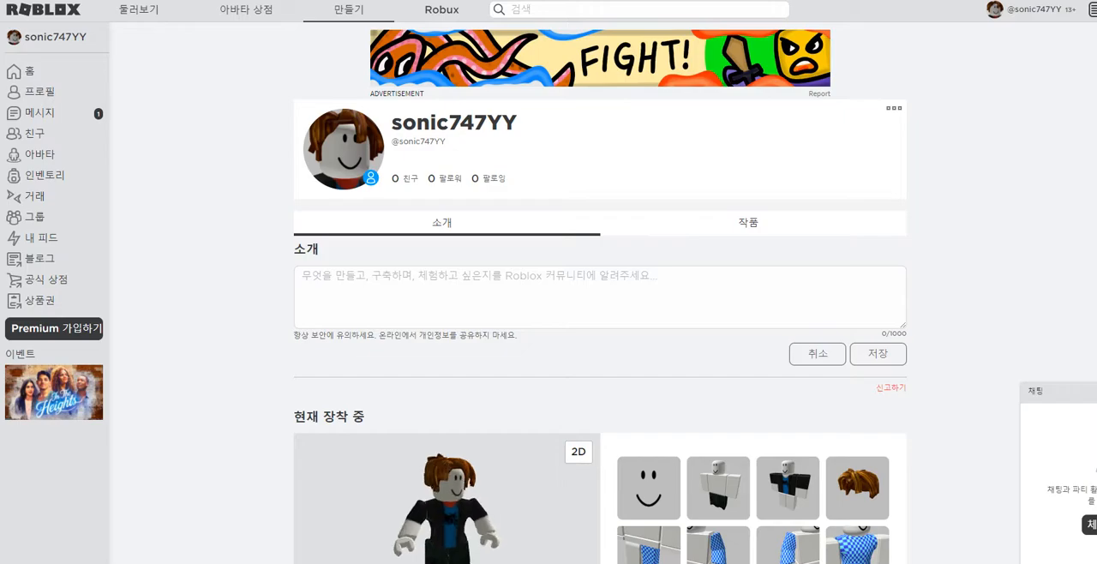
Step: View the Studio creation page and examine the $4.99 and $9.99 price tiers on the Robux purchase page
click(349, 9)
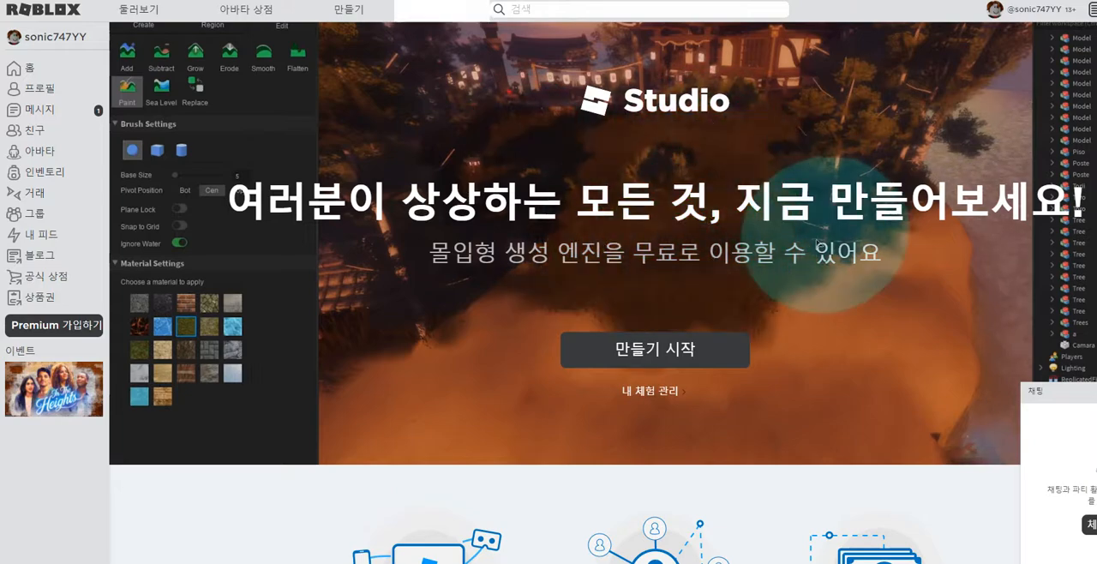
click(442, 9)
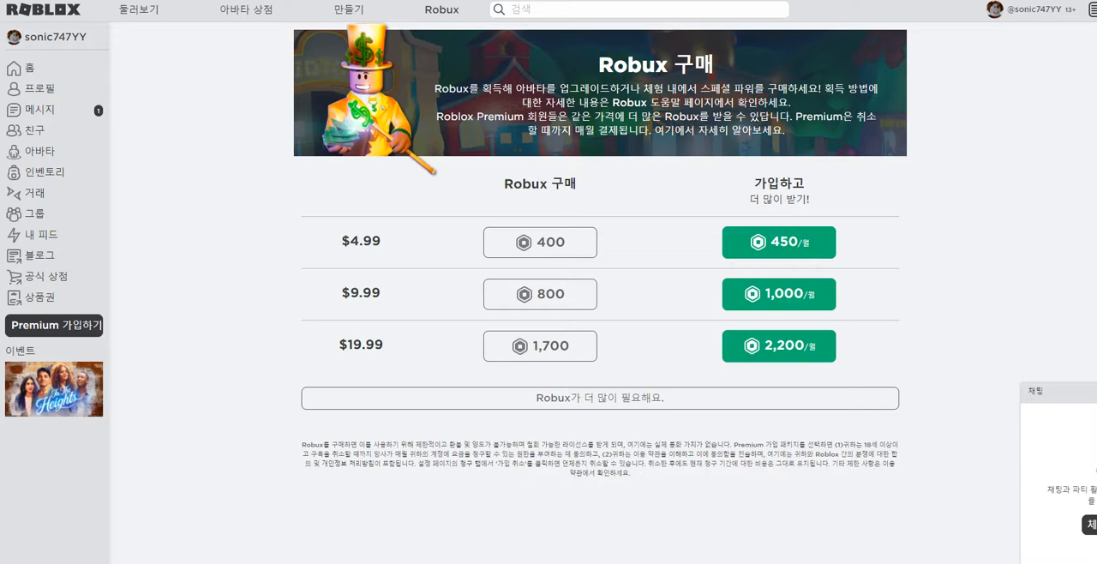
drag(342, 241, 371, 241)
drag(342, 292, 371, 293)
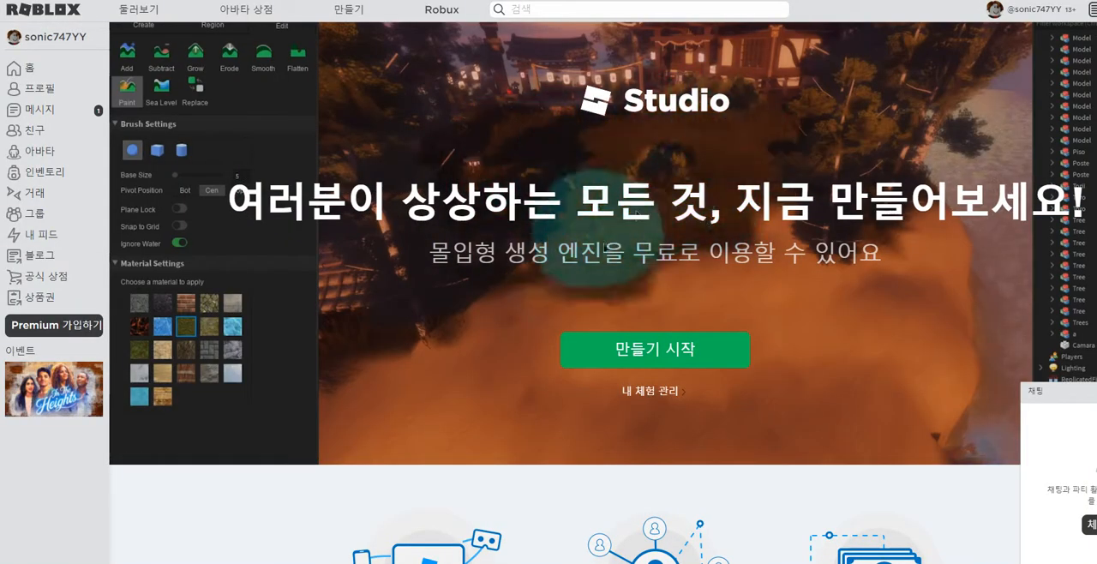
Step: Start creating from the Studio page and download Roblox Studio
click(655, 349)
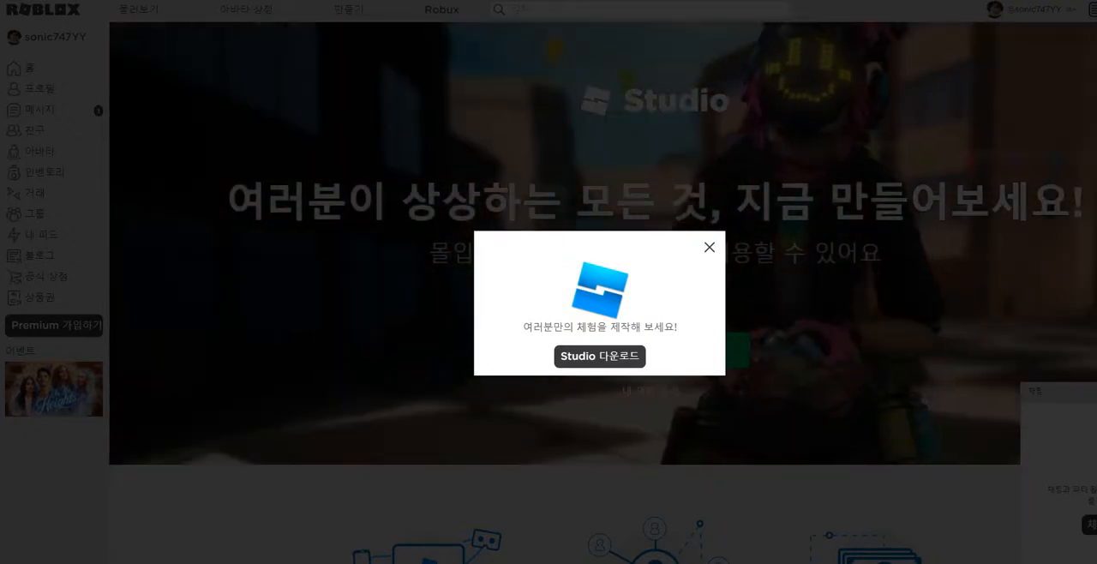
click(600, 357)
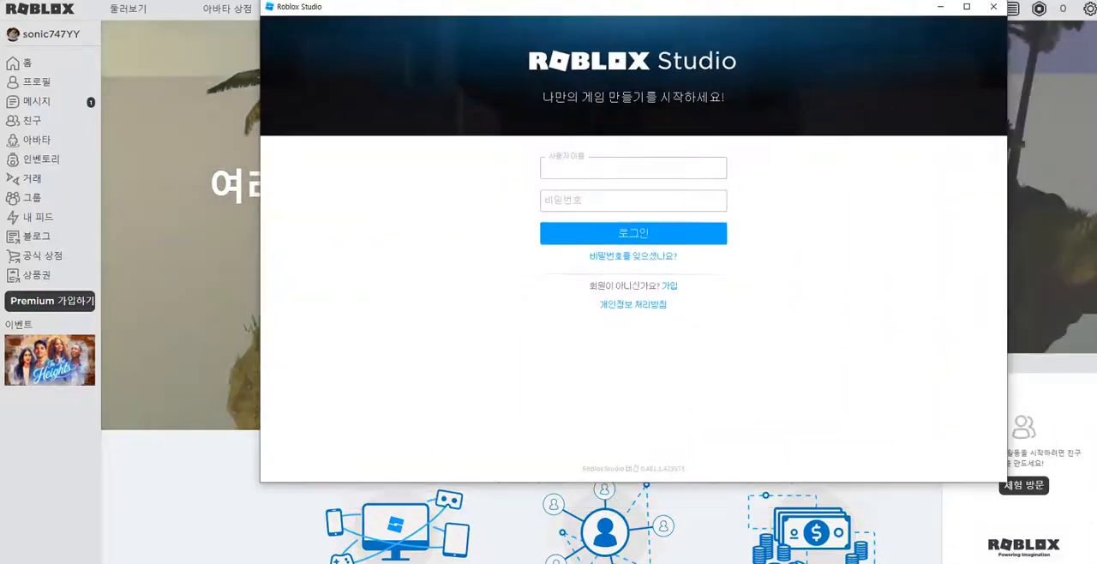
drag(632, 5, 529, 4)
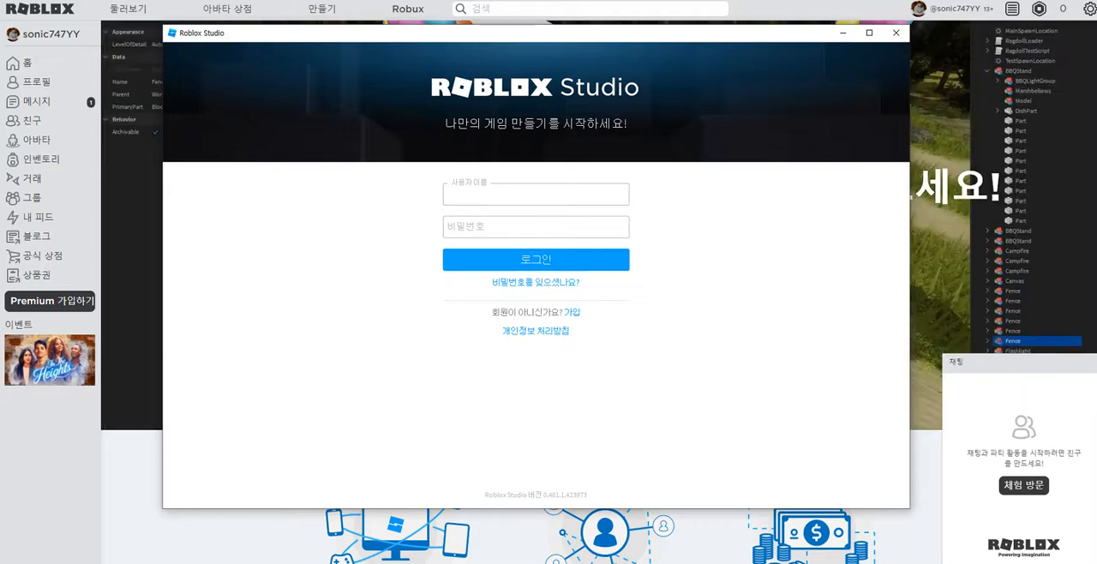
Step: Log in to Roblox Studio with the account's username and password, and show the 내 게임 list
text(so)
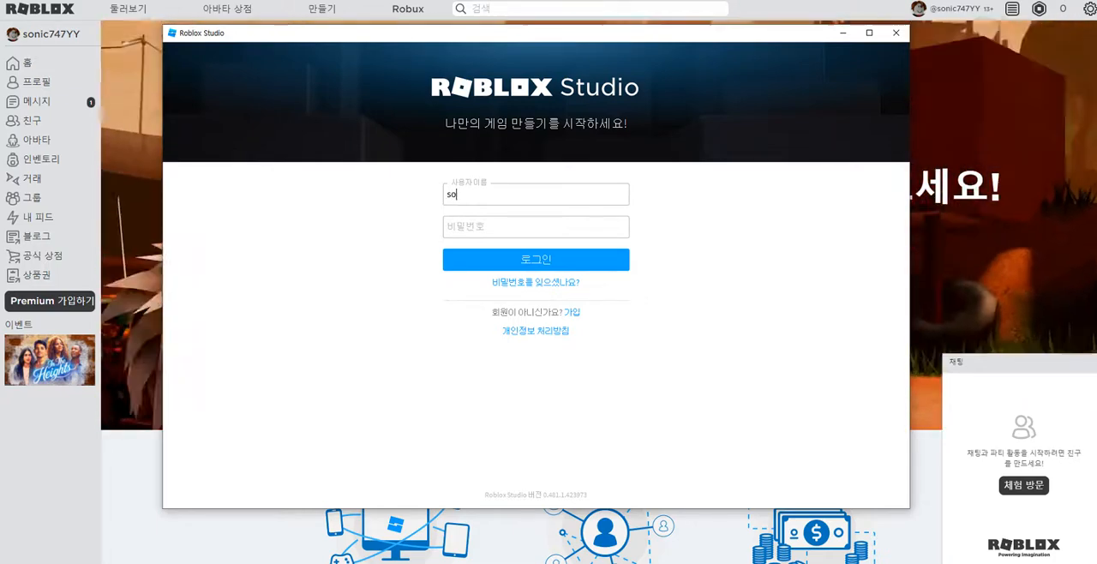
text(nic747)
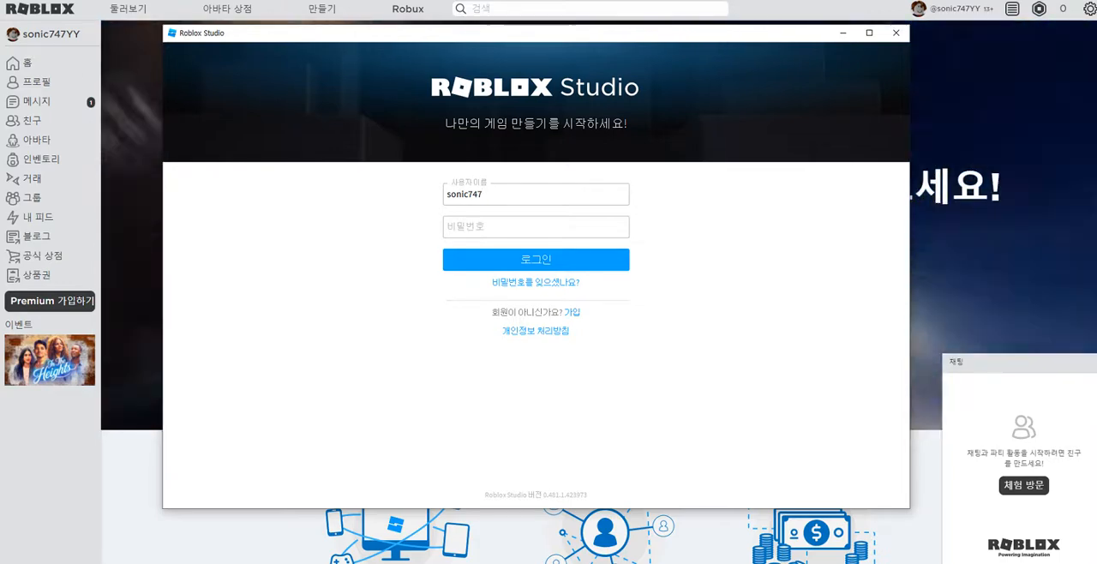
text(YY)
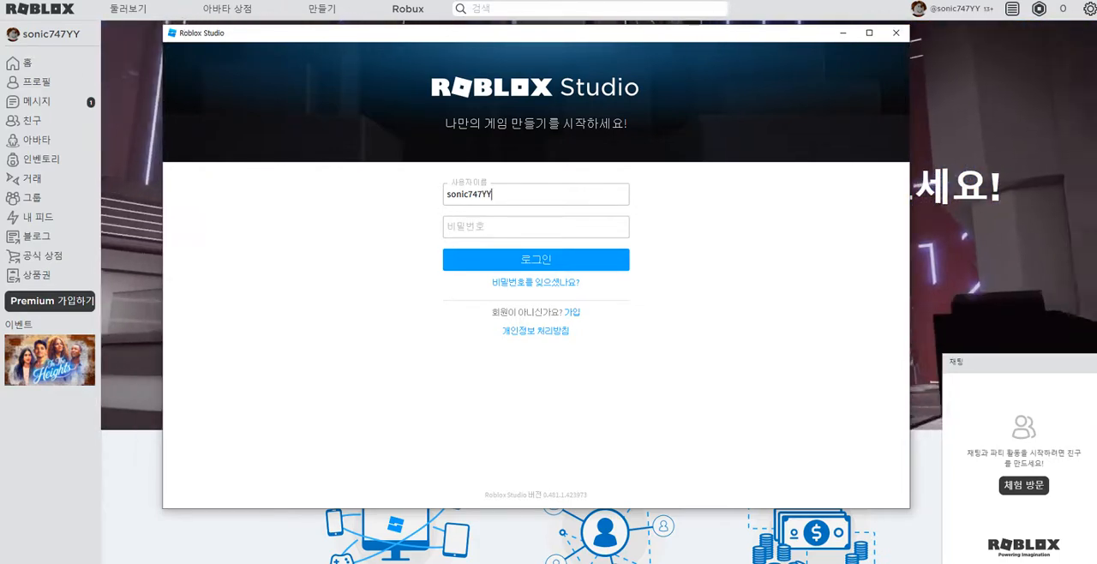
click(536, 227)
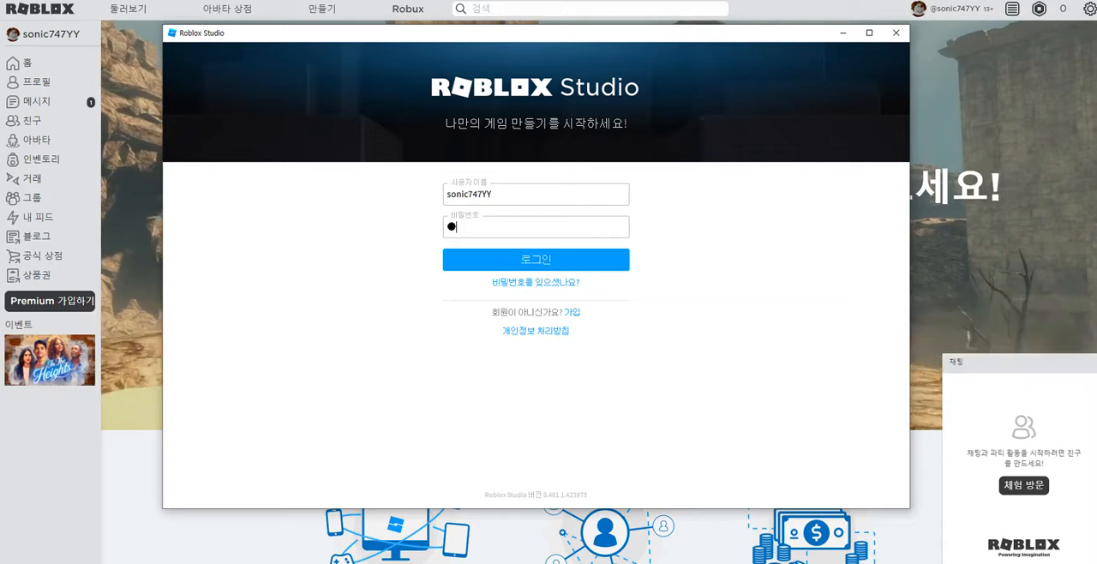
text(●●●●●●●●●●●)
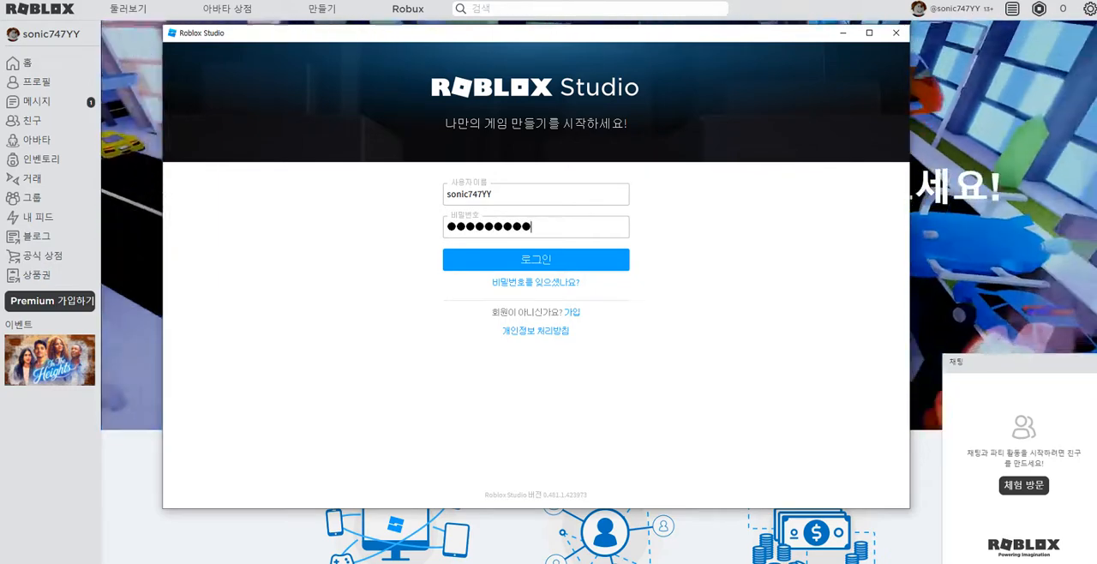
key(Return)
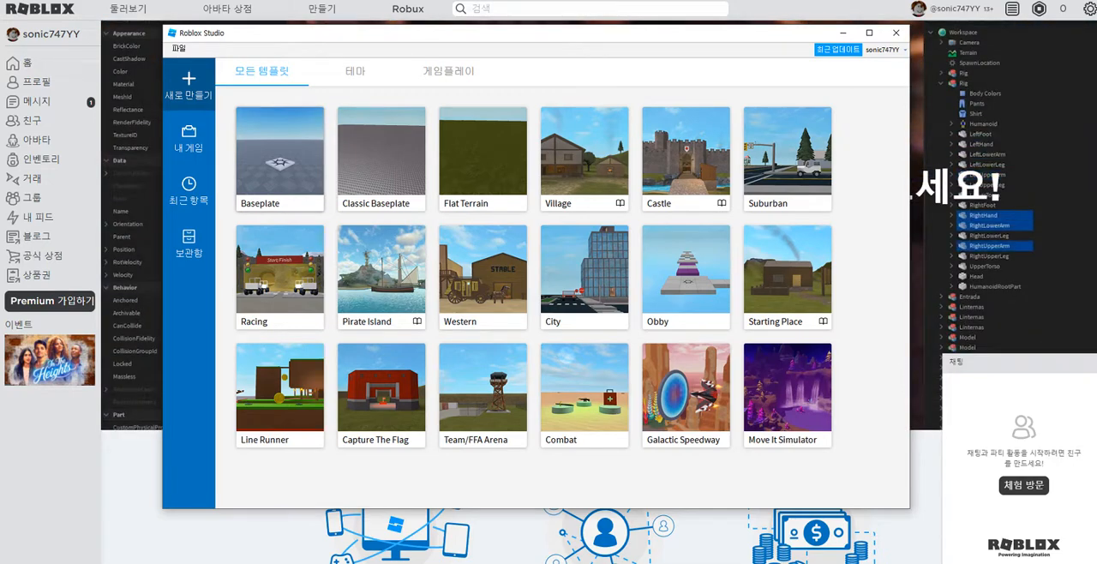
click(189, 137)
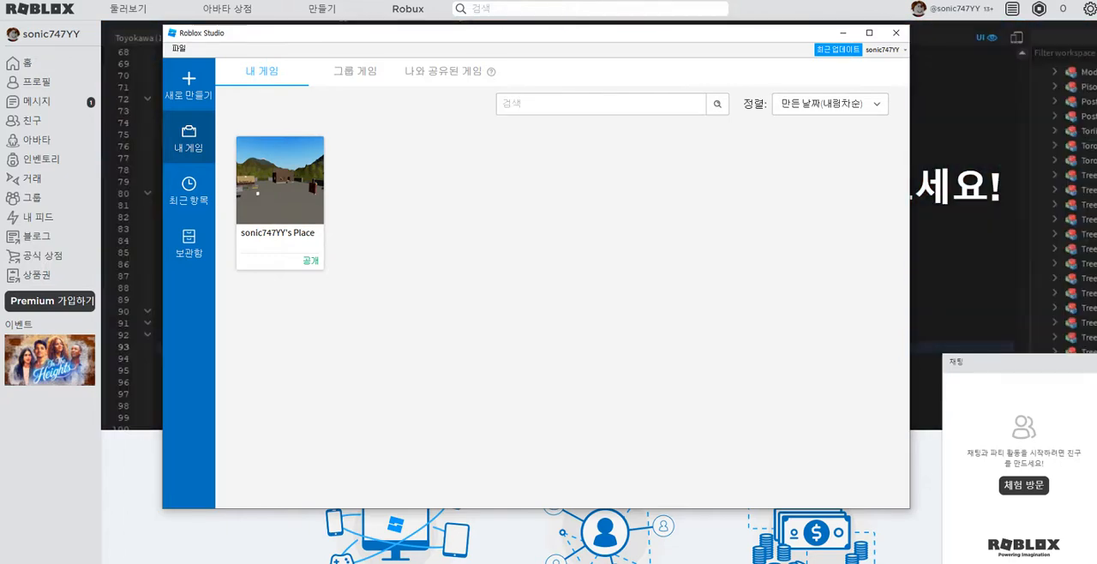
Step: Create a new game from the Baseplate template
click(189, 190)
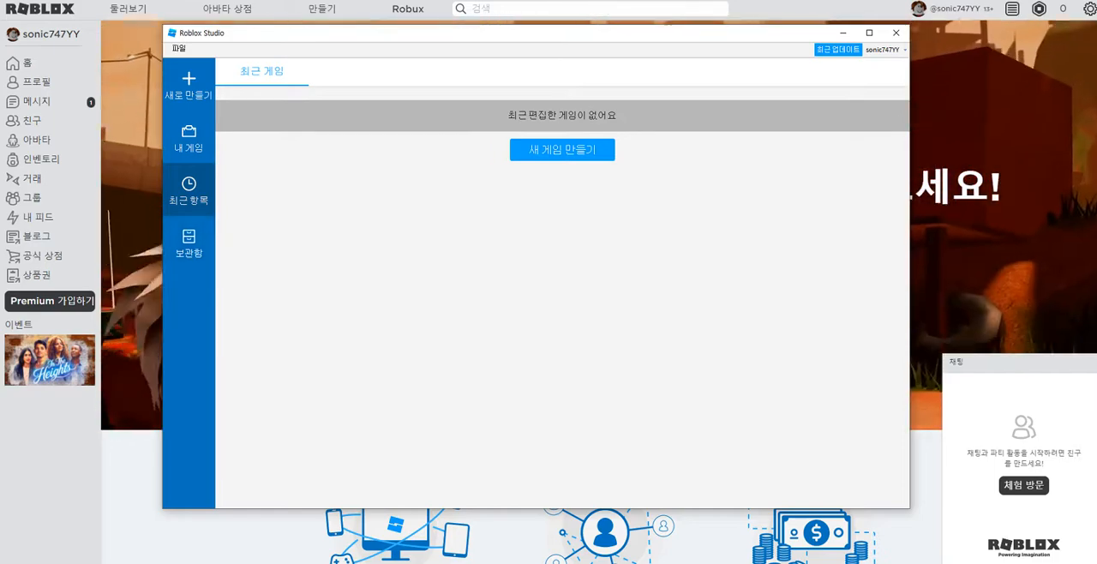
click(188, 85)
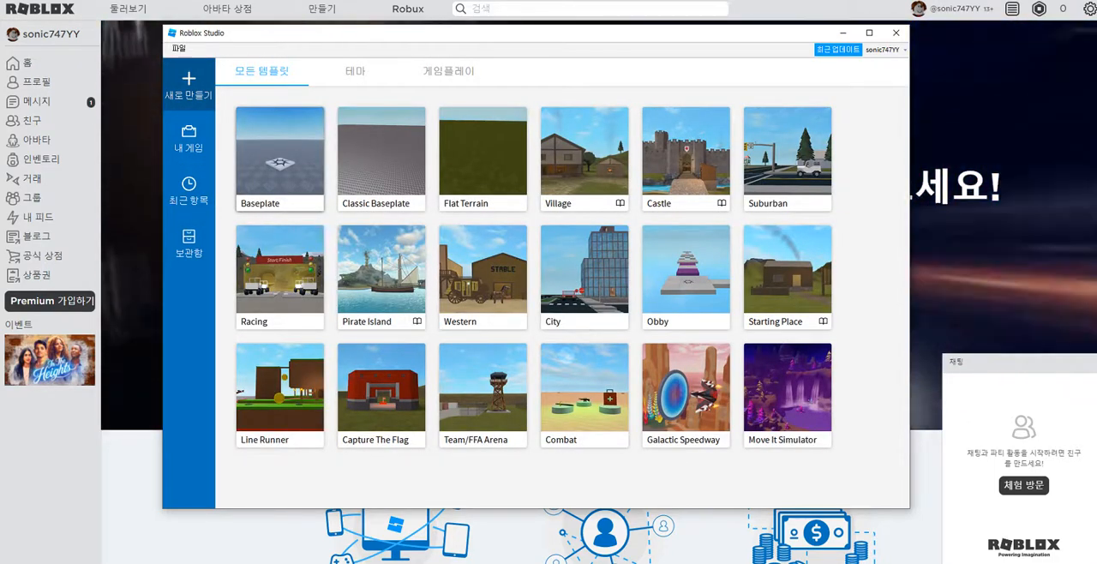
click(279, 154)
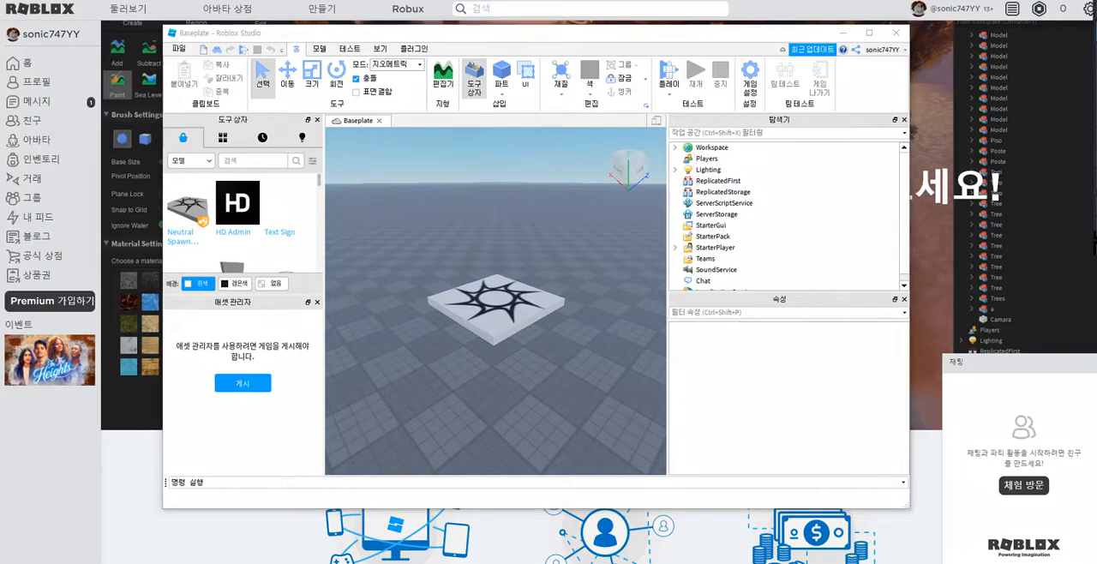
drag(441, 329, 543, 298)
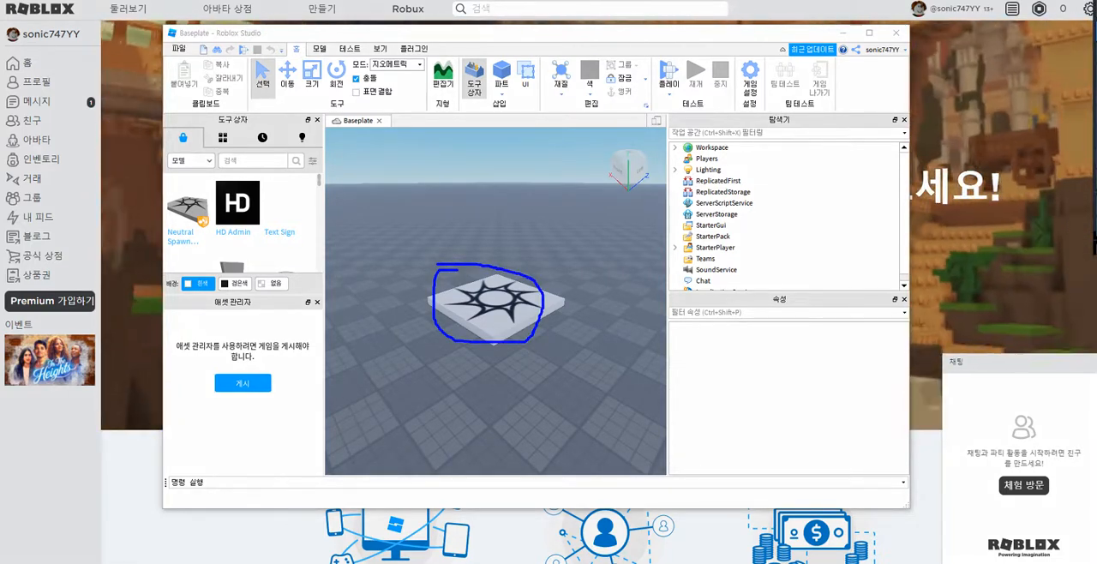
mouse_move(182, 53)
mouse_down()
mouse_move(270, 57)
mouse_move(251, 56)
mouse_move(241, 41)
mouse_move(360, 55)
mouse_up()
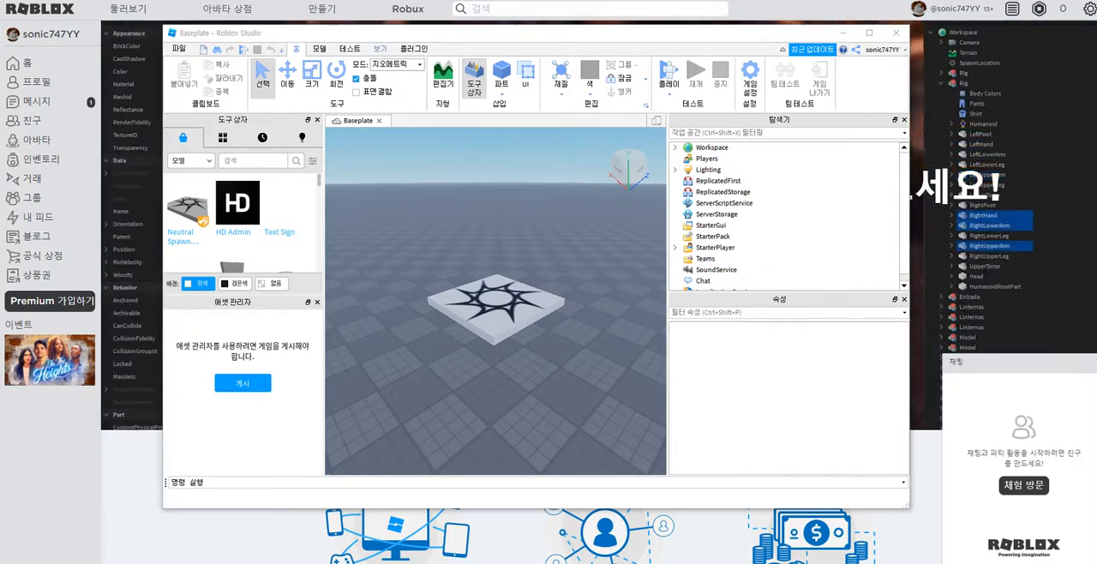
Step: Hide and show again the 애셋 관리자, 도구 상자 and 탐색기 windows one after another
click(380, 49)
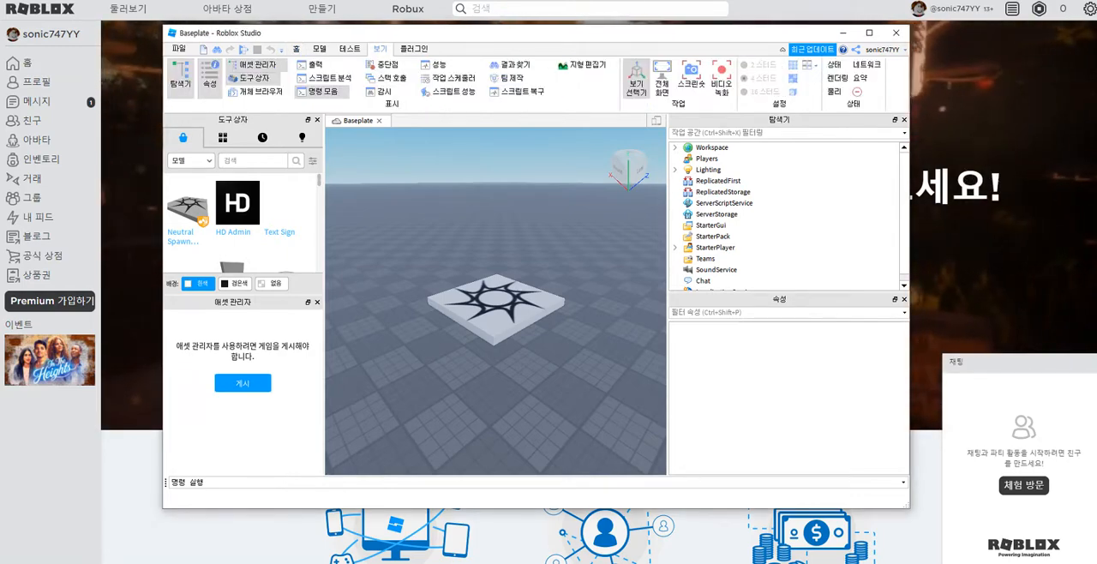
click(257, 65)
click(257, 65)
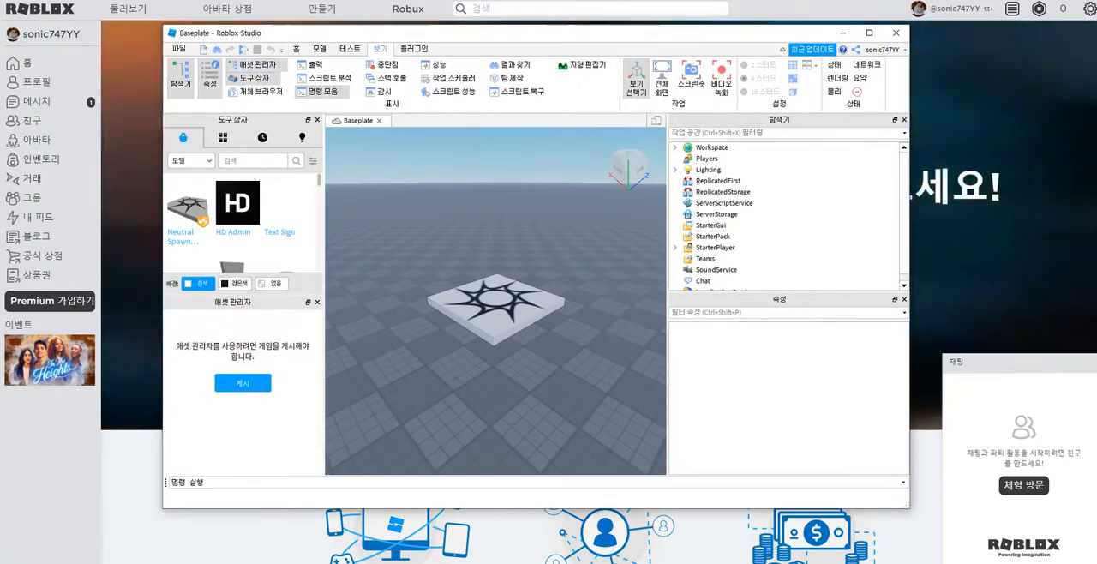
click(258, 65)
click(258, 65)
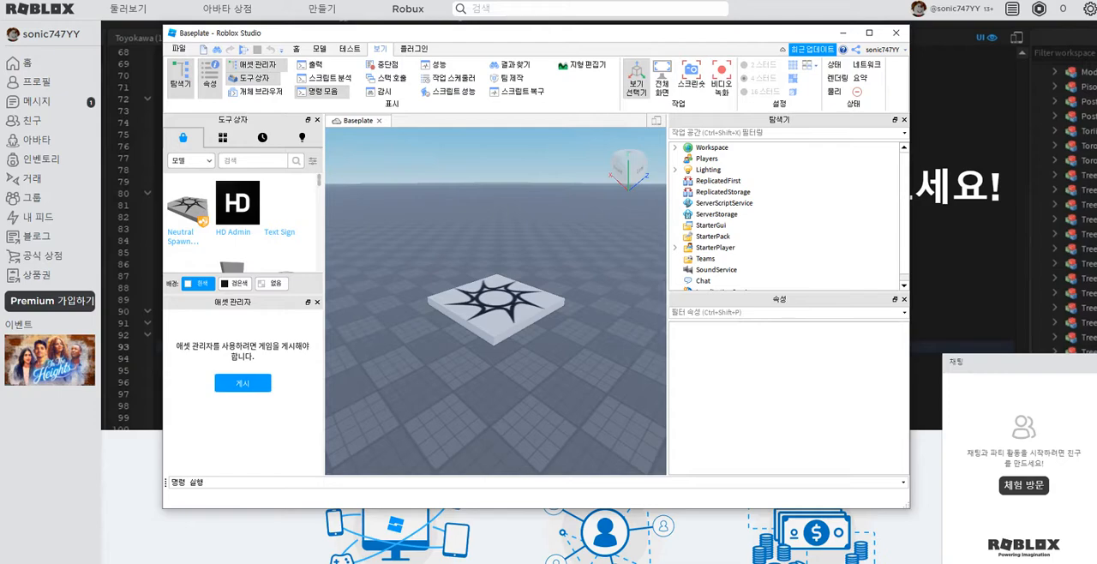
click(254, 78)
click(253, 78)
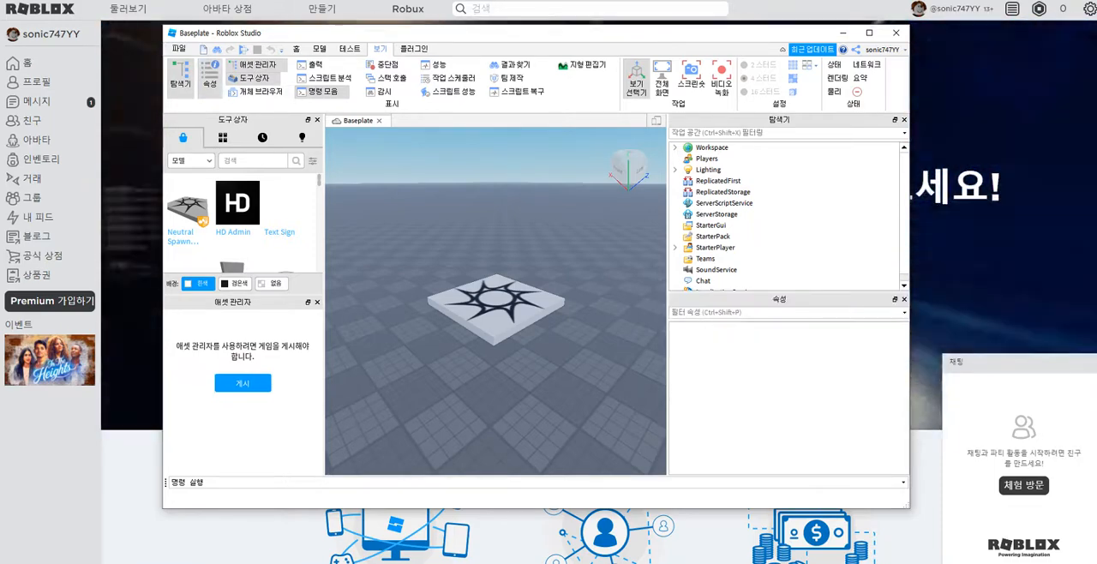
click(180, 77)
click(180, 77)
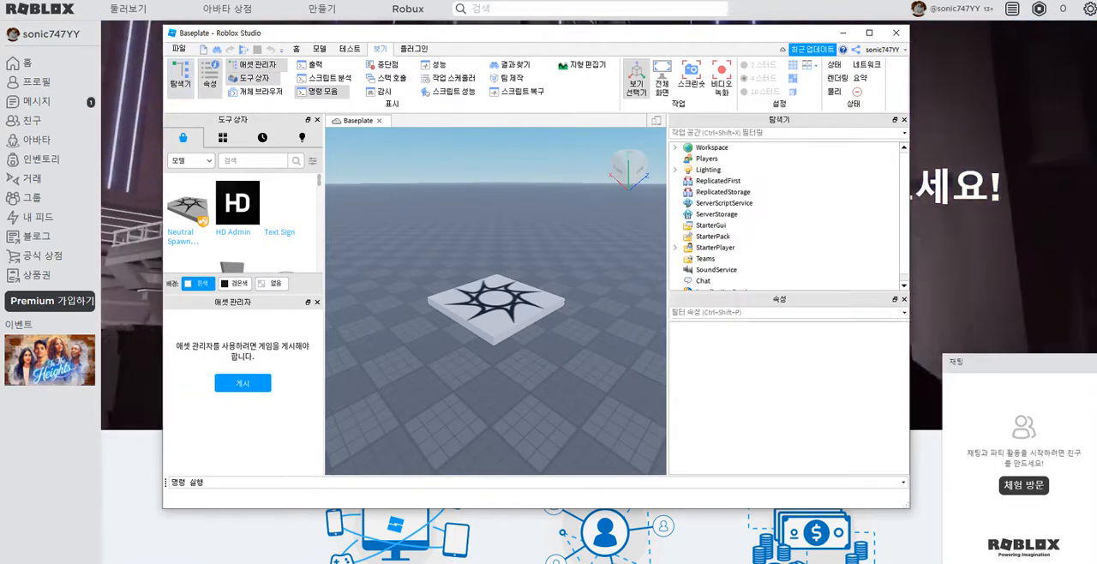
Step: Enlarge the Roblox Studio window on all sides so that it fills nearly the whole screen
mouse_move(294, 198)
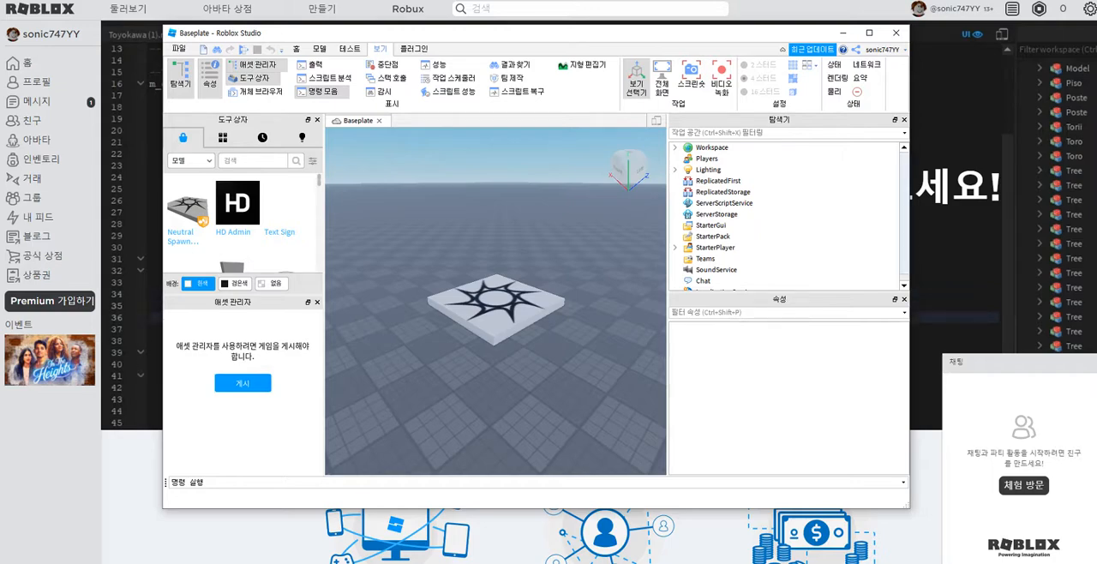
drag(910, 249, 1083, 249)
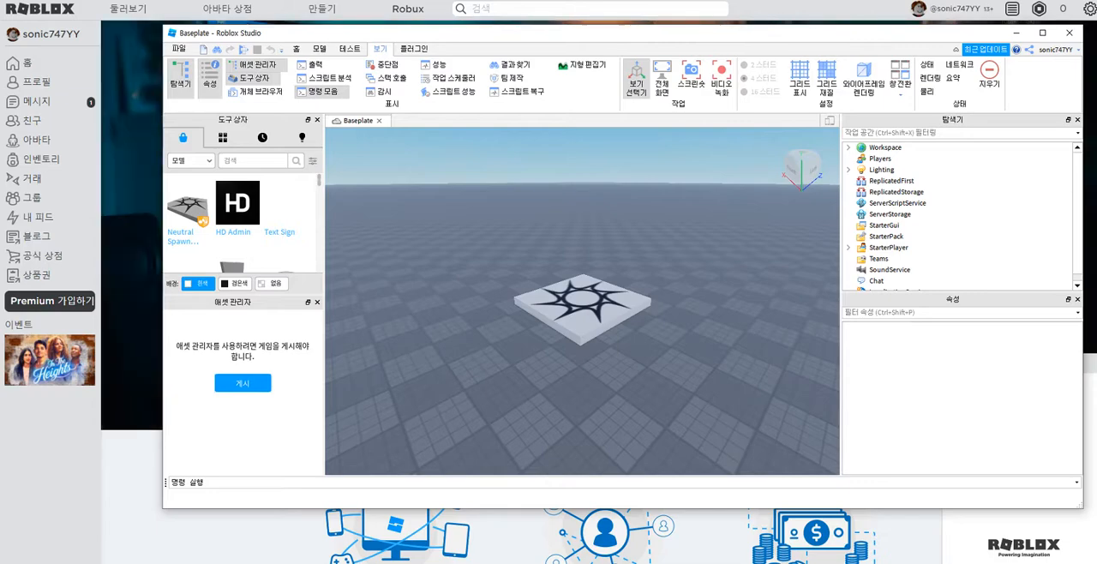
drag(858, 510, 857, 563)
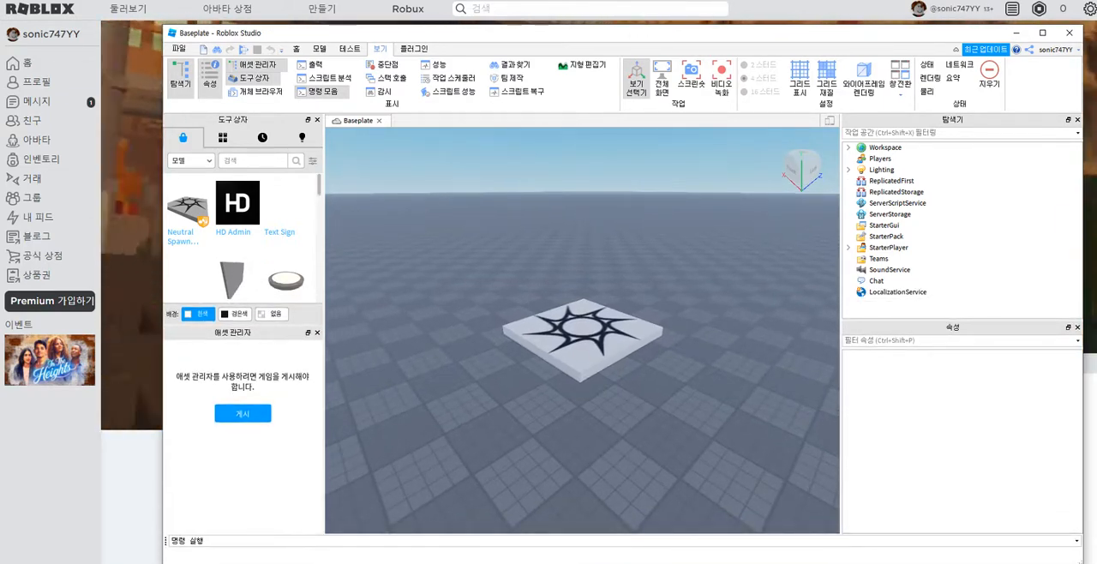
drag(163, 258, 0, 258)
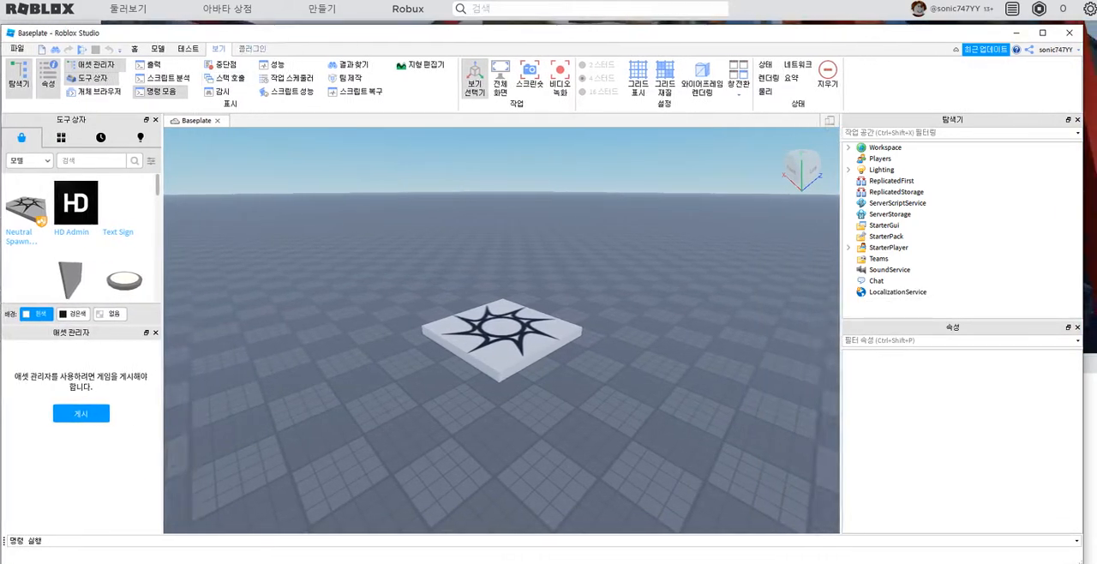
drag(295, 24, 296, 0)
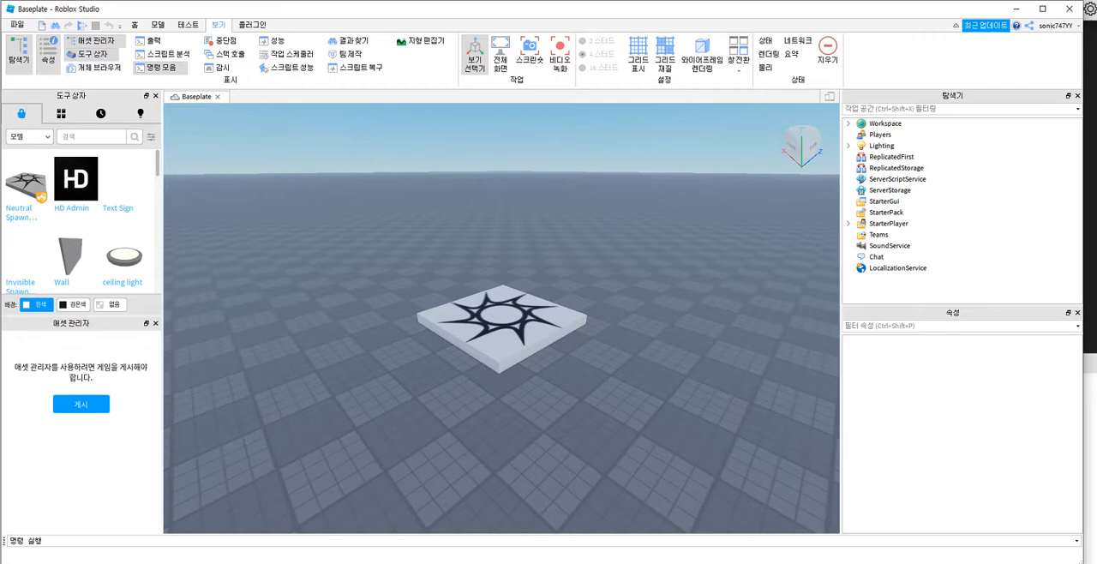
Step: Start a play test of the Baseplate place and walk the avatar around on and beside the spawn platform in all directions
click(158, 24)
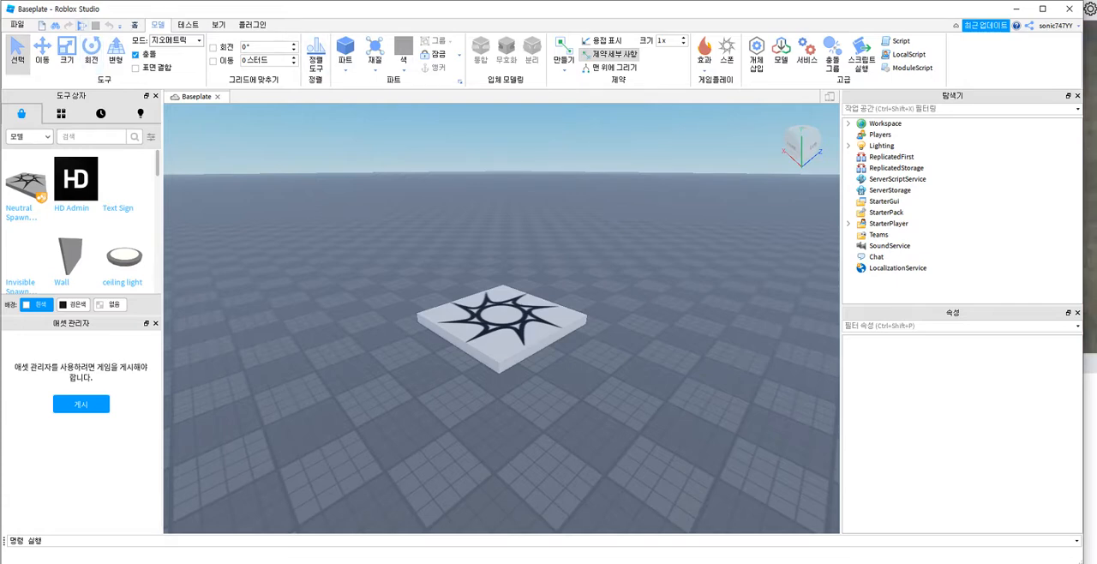
click(82, 26)
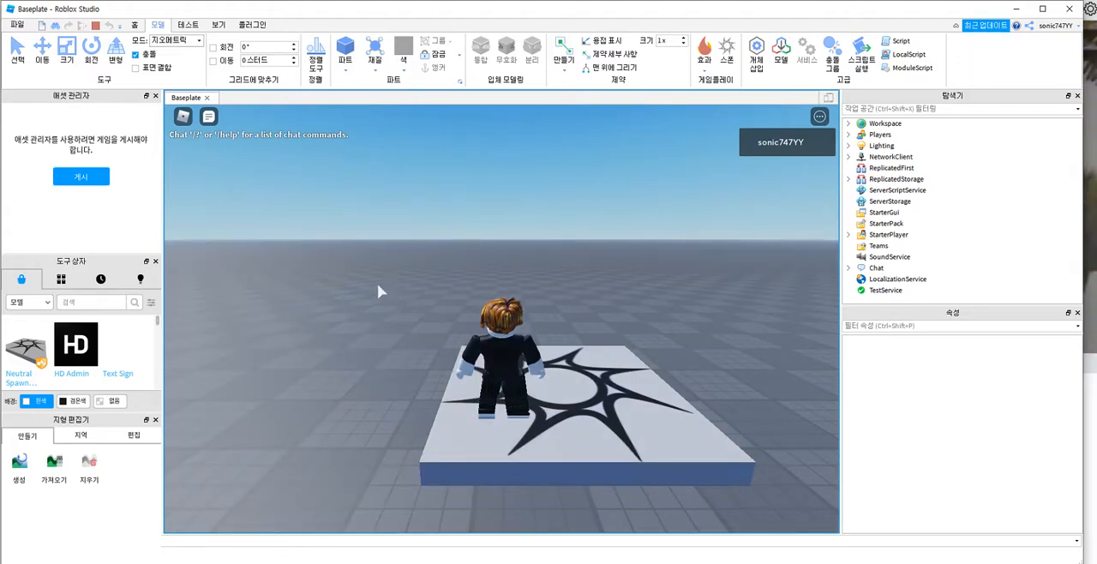
key(a)
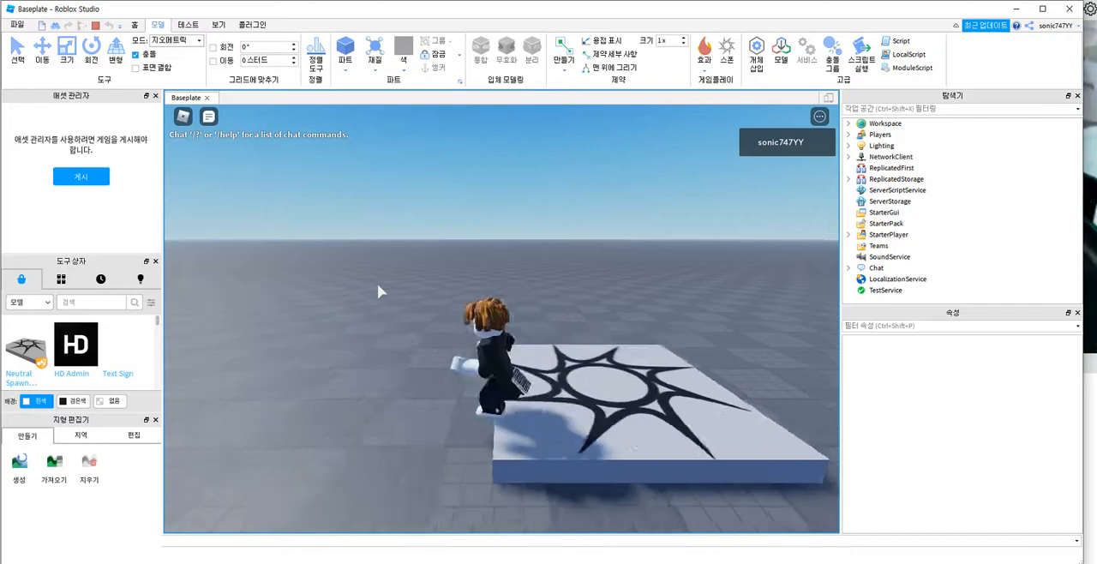
key(d)
key(s)
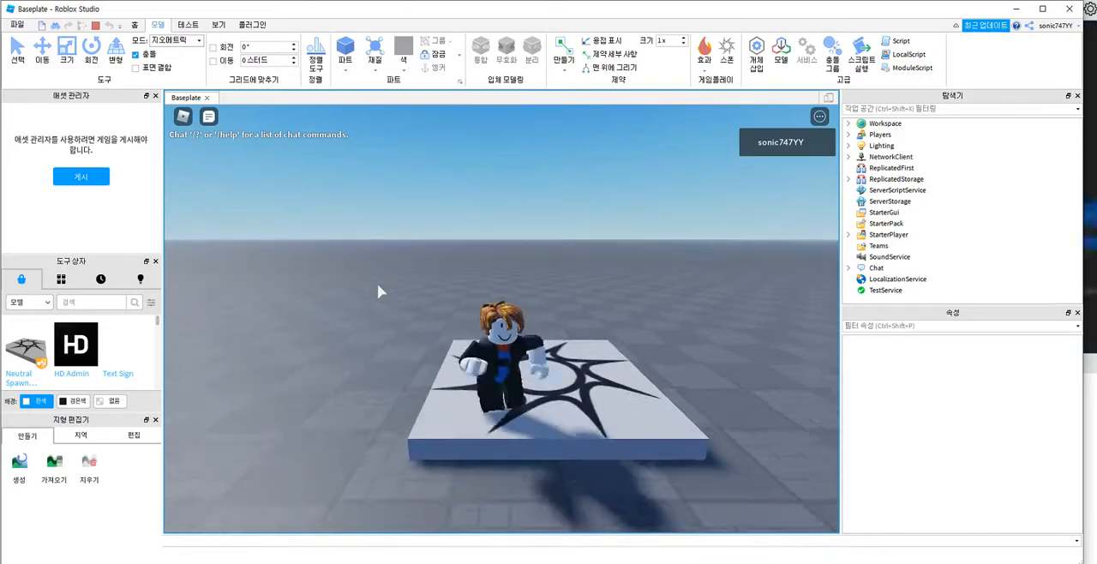
key(w)
key(a)
key(d)
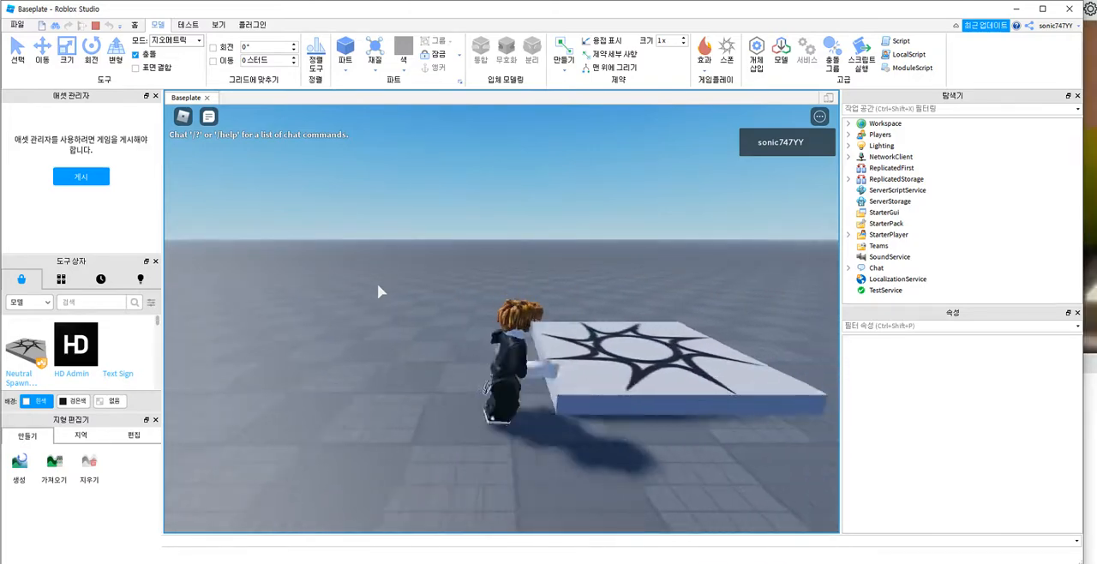
key(w)
key(a)
key(d)
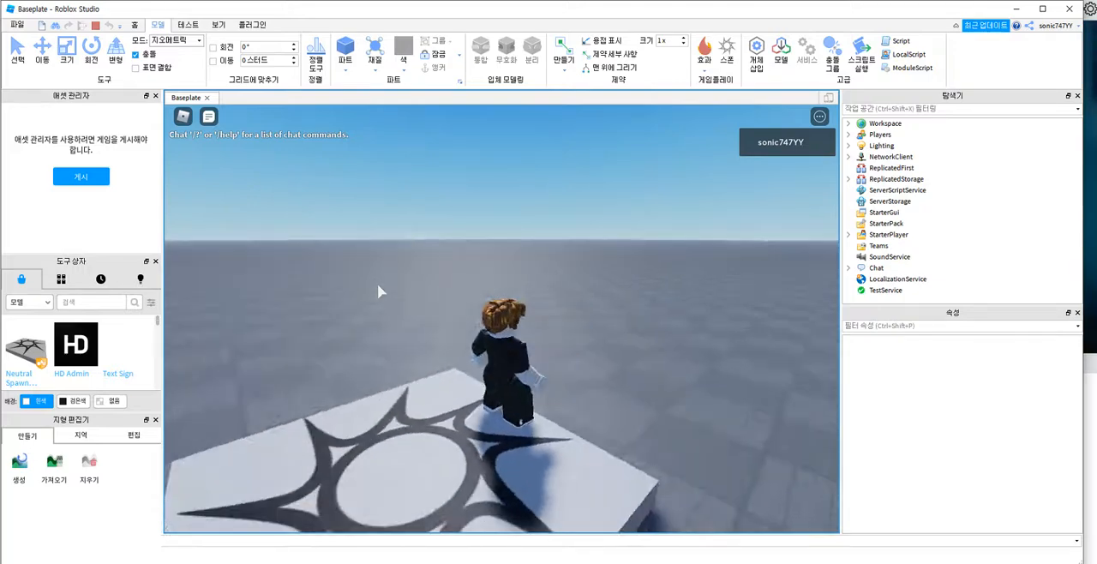
key(s)
key(d)
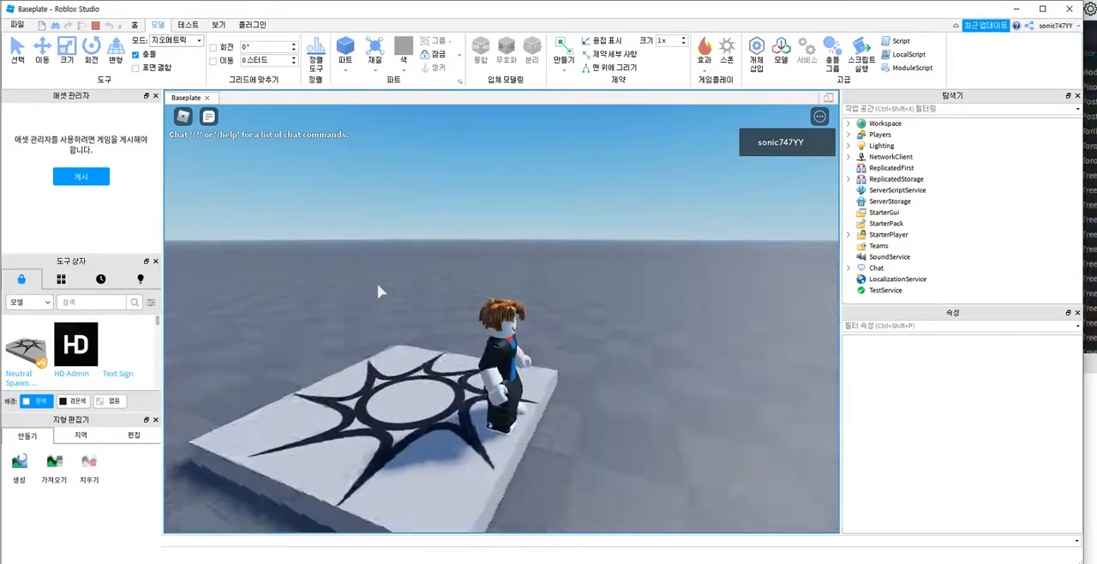
key(w)
key(a)
key(s)
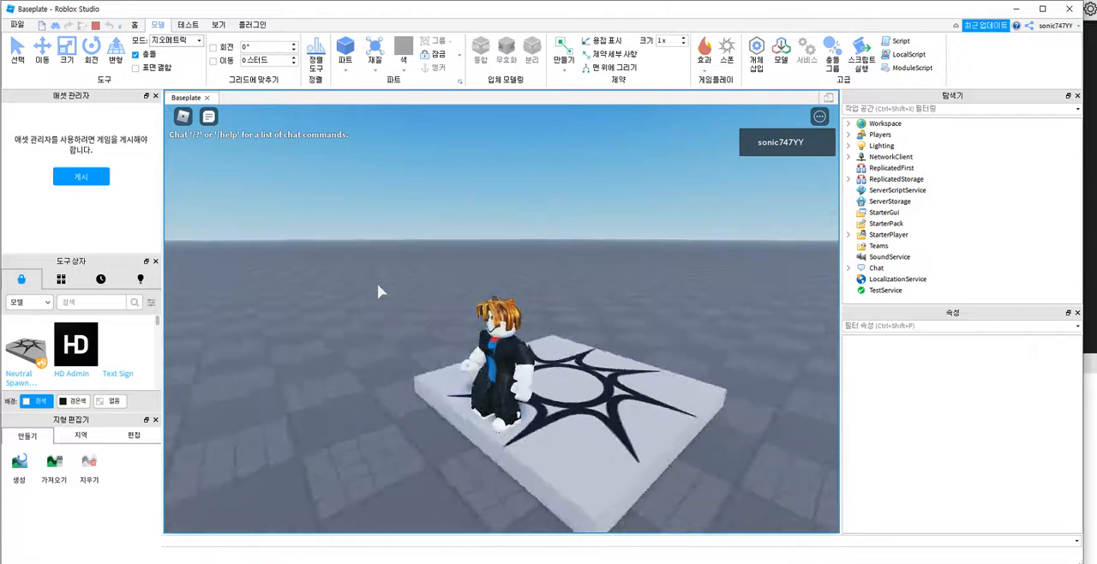
key(d)
key(w)
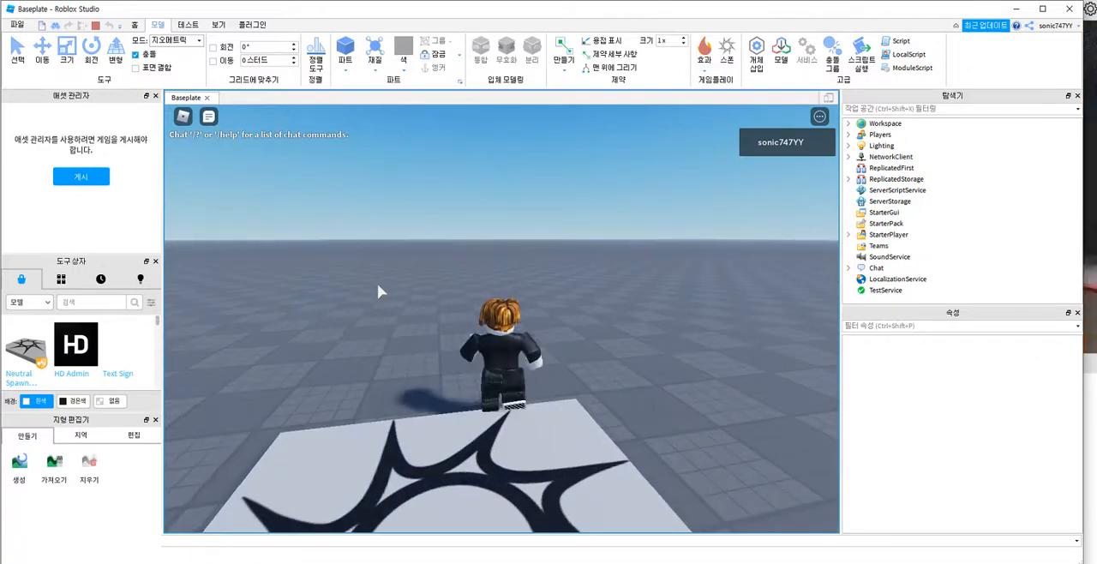
key(a)
key(s)
key(d)
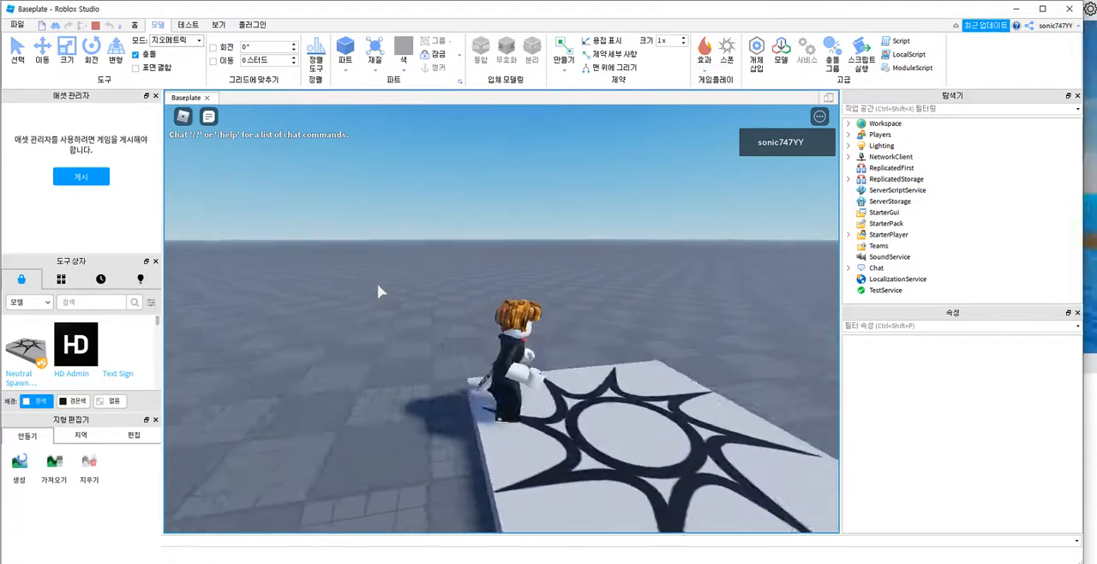
key(w)
key(s)
key(a)
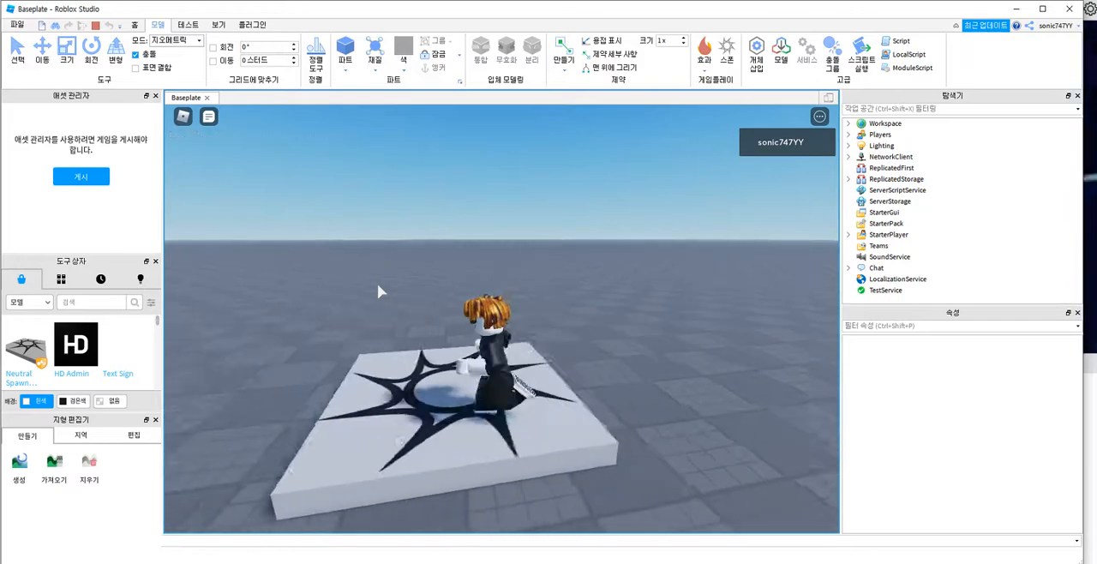
key(s)
key(d)
key(a)
key(s)
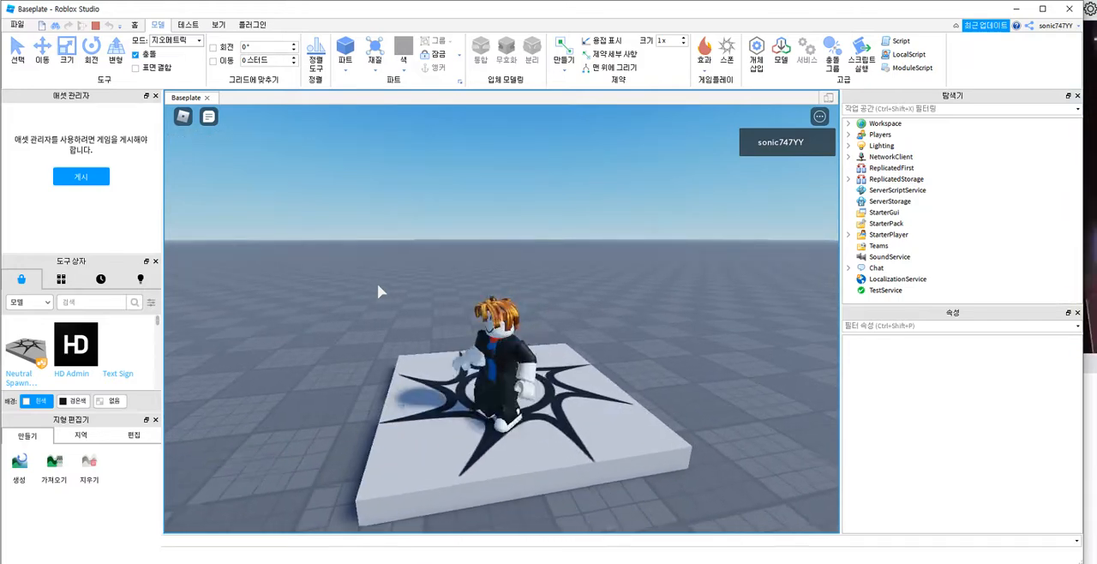
key(w)
key(d)
key(s)
key(a)
key(w)
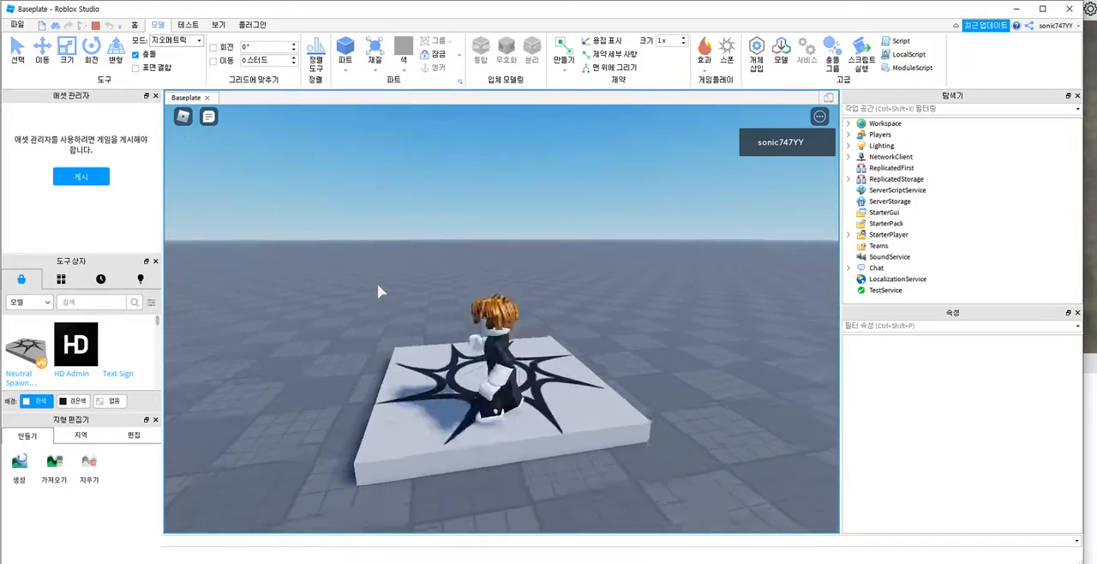
key(d)
key(a)
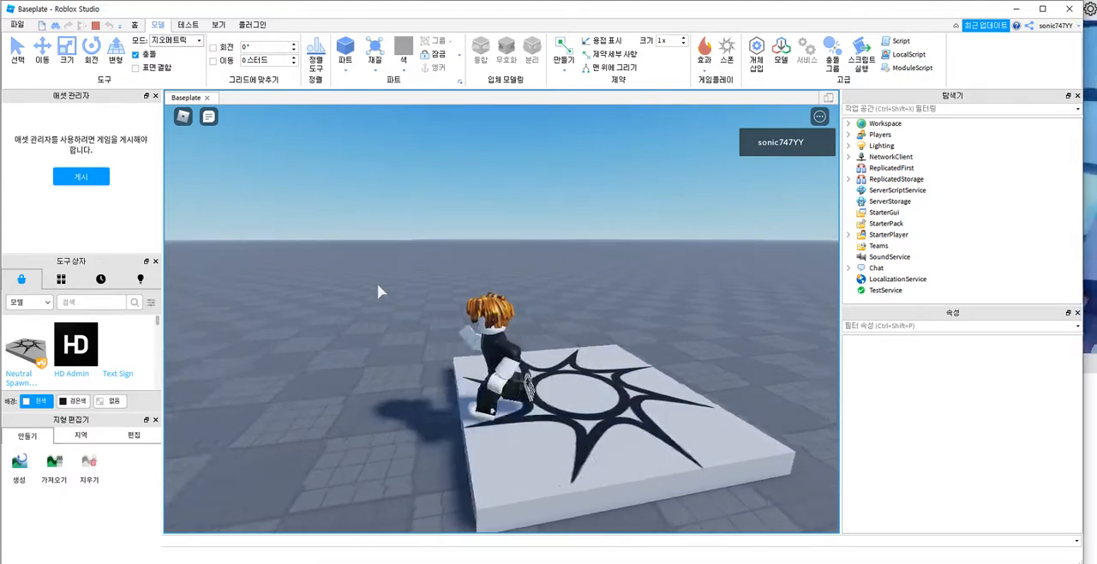
key(w)
key(d)
key(a)
key(d)
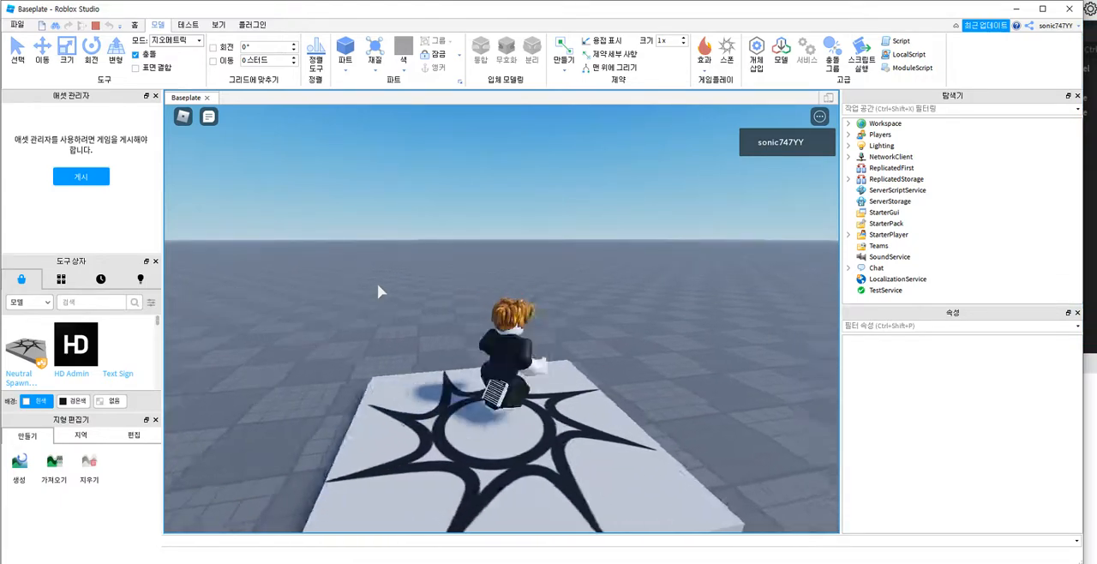
key(a)
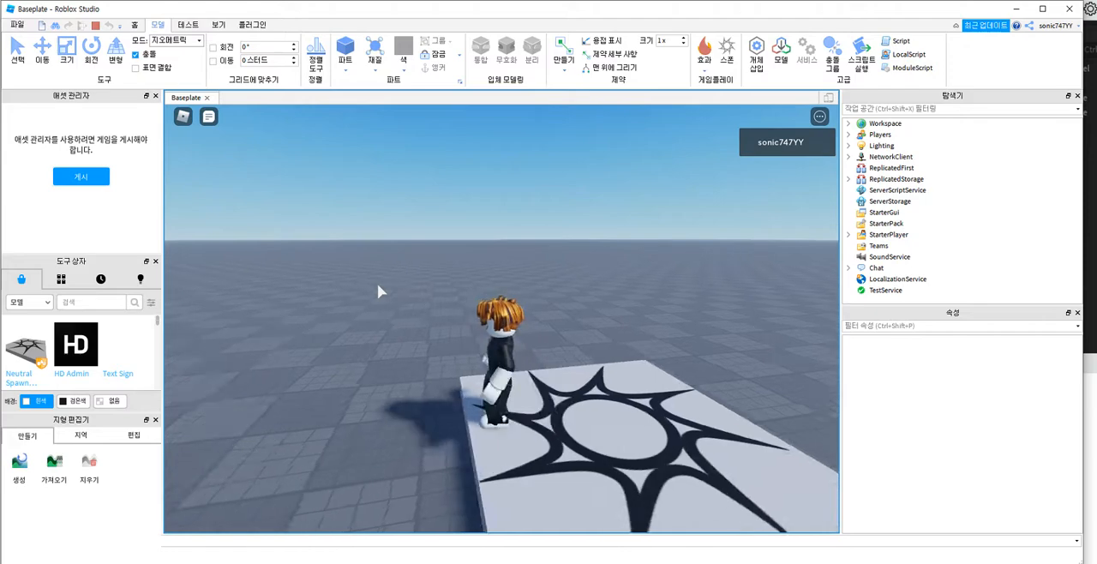
key(d)
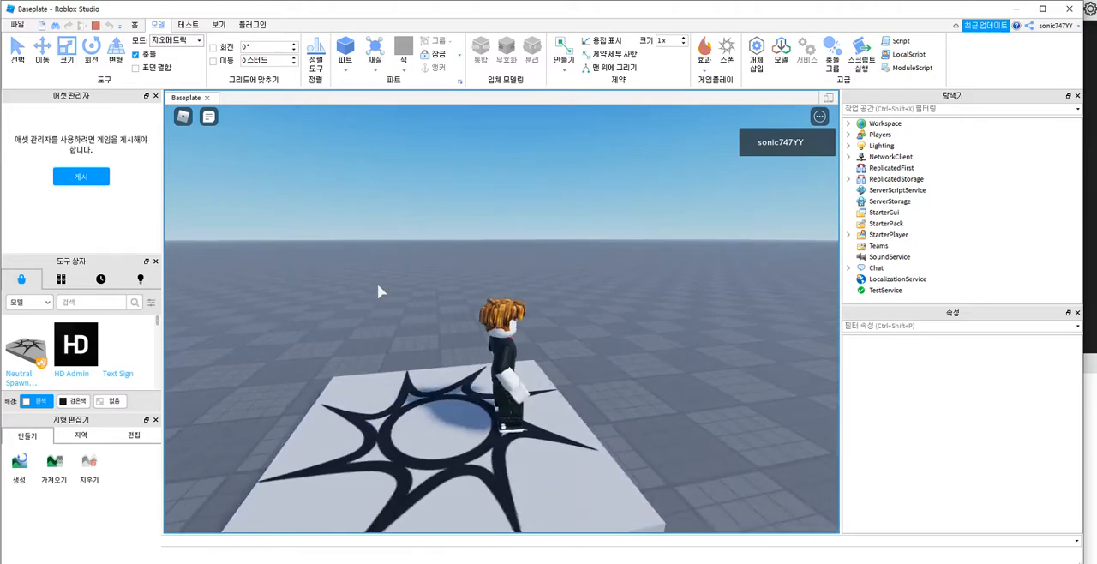
key(a)
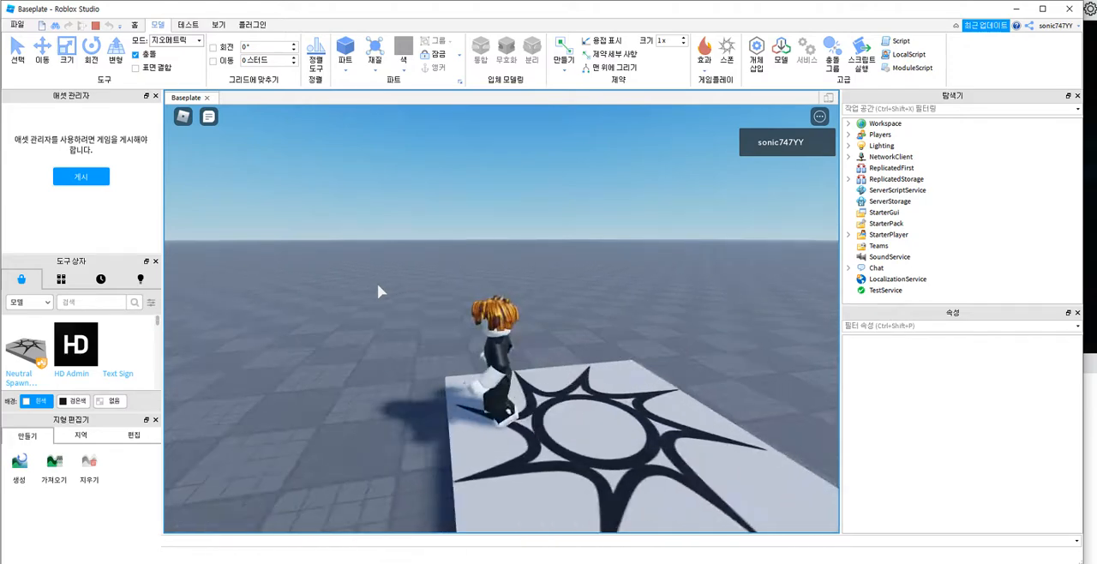
key(a)
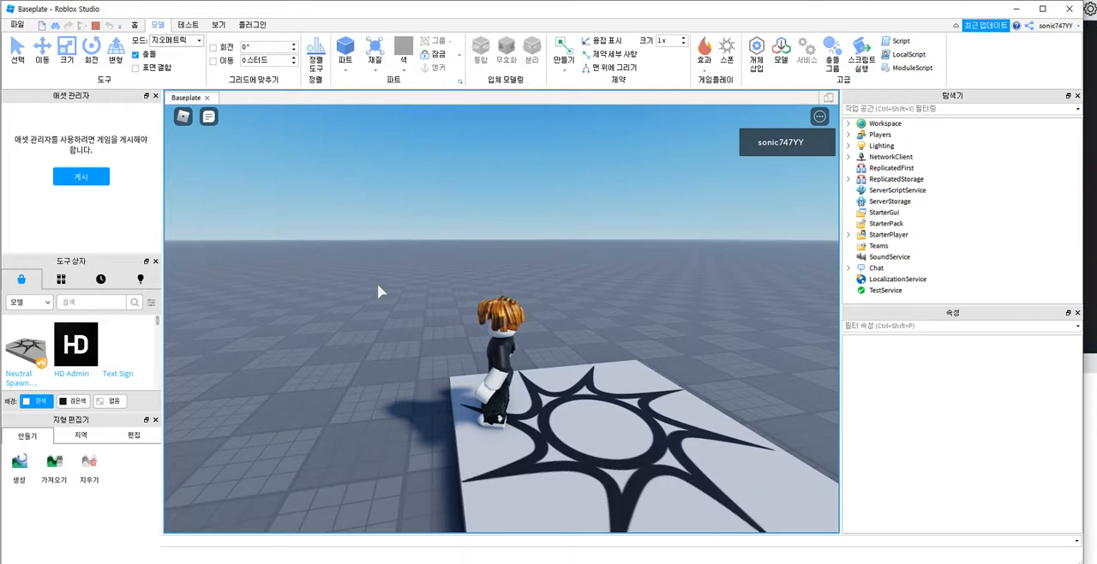
key(d)
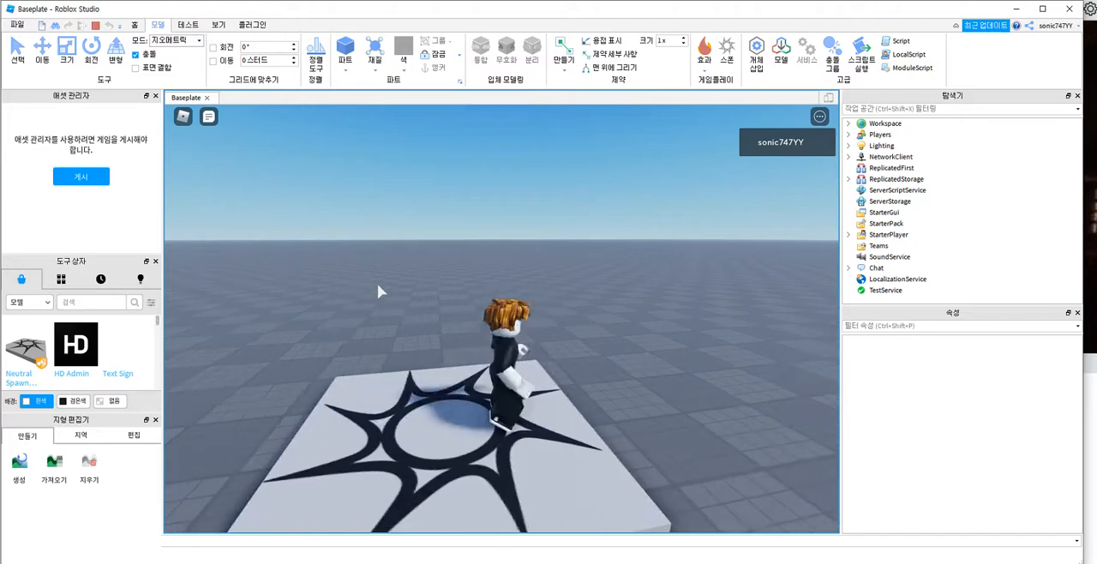
Step: Walk the avatar around the spawn platform in all directions and stop the play test
key(s)
key(a)
key(w)
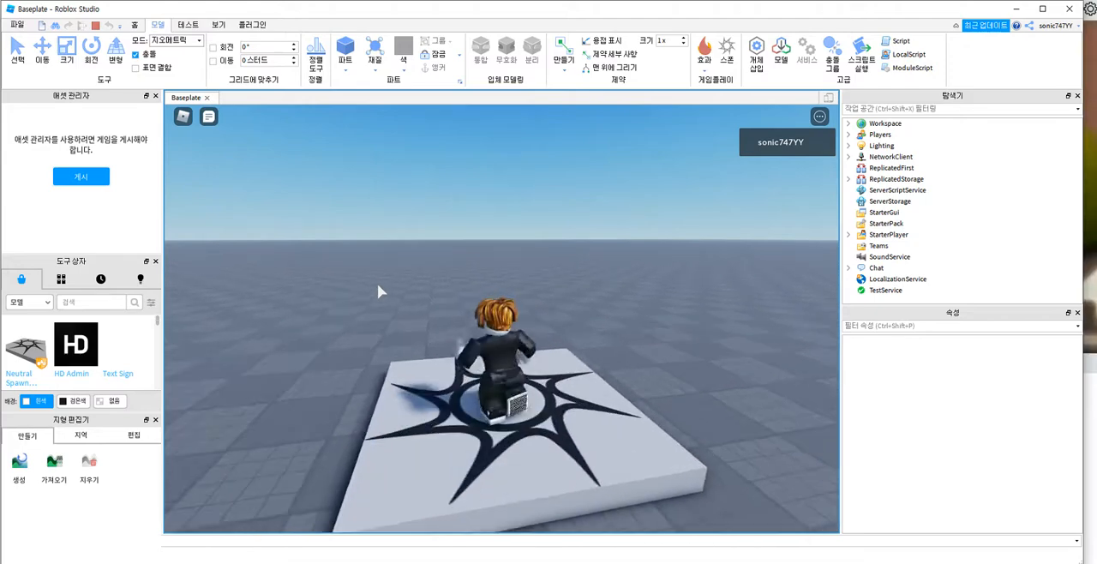
key(s)
key(a)
key(w)
key(d)
key(a)
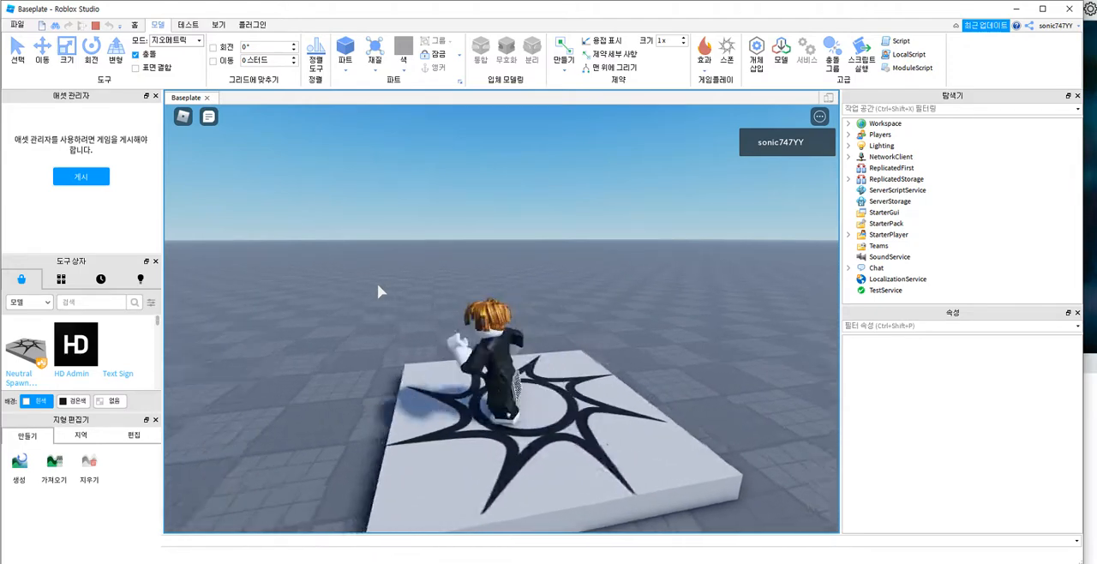
key(w)
key(d)
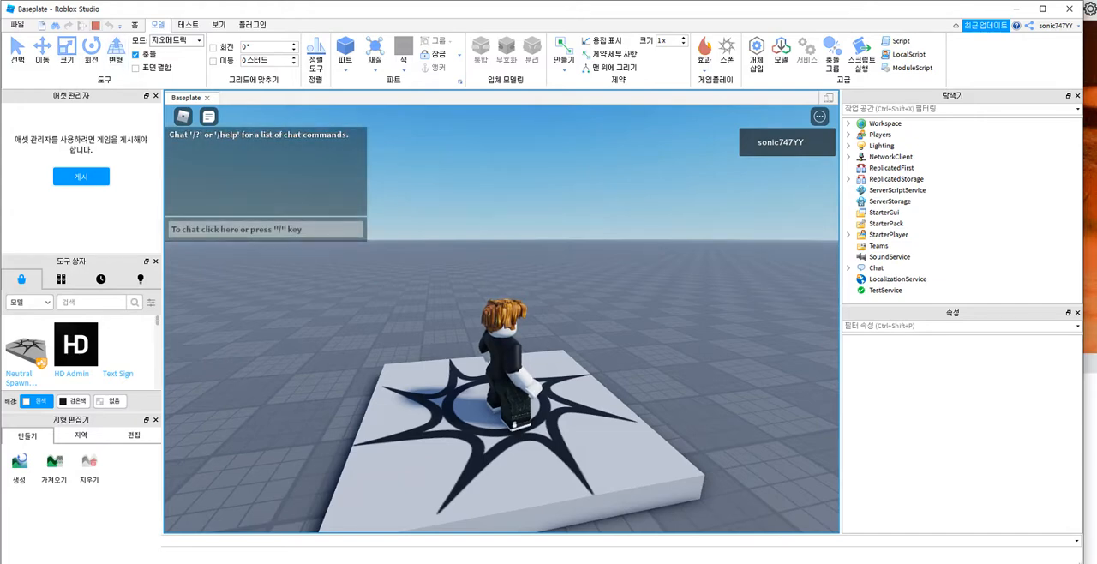
click(95, 25)
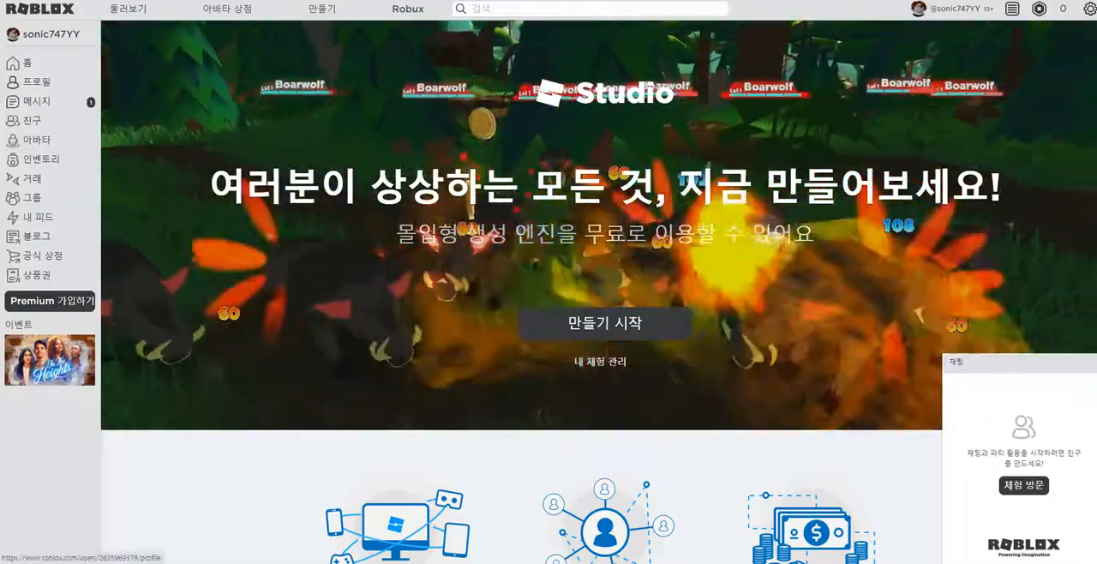
Step: Switch to the Roblox website and acquire the free Wolf & Moon T-shirt from the avatar editor's T-shirt recommendations
click(36, 140)
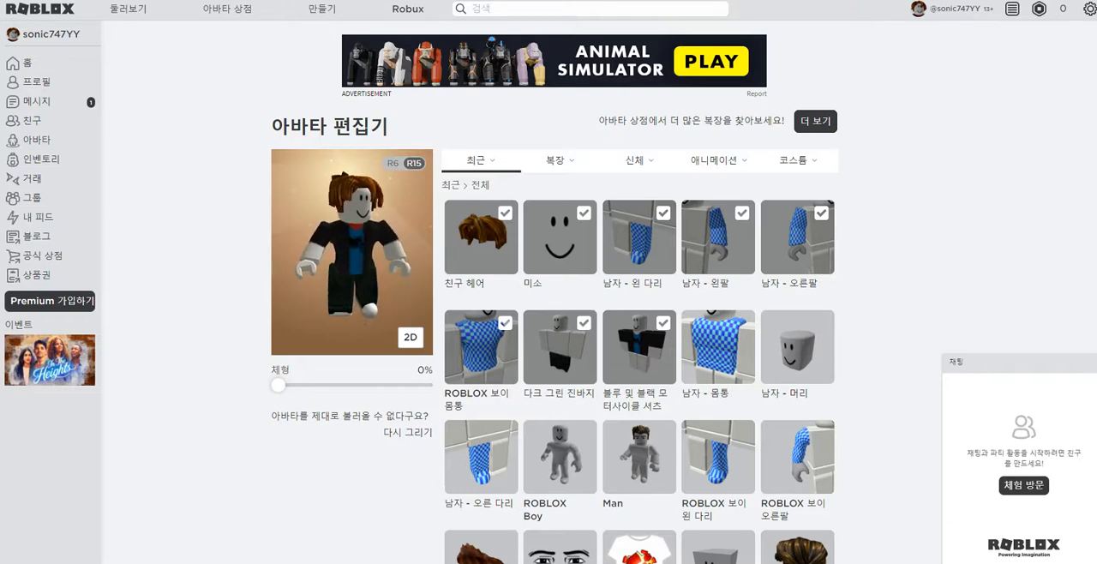
mouse_move(560, 162)
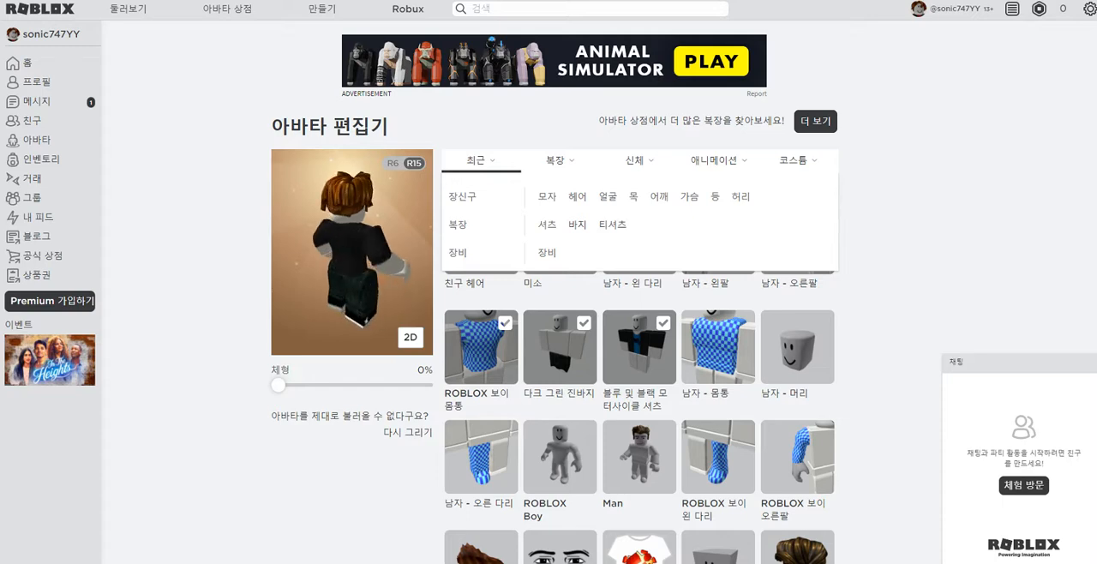
click(613, 224)
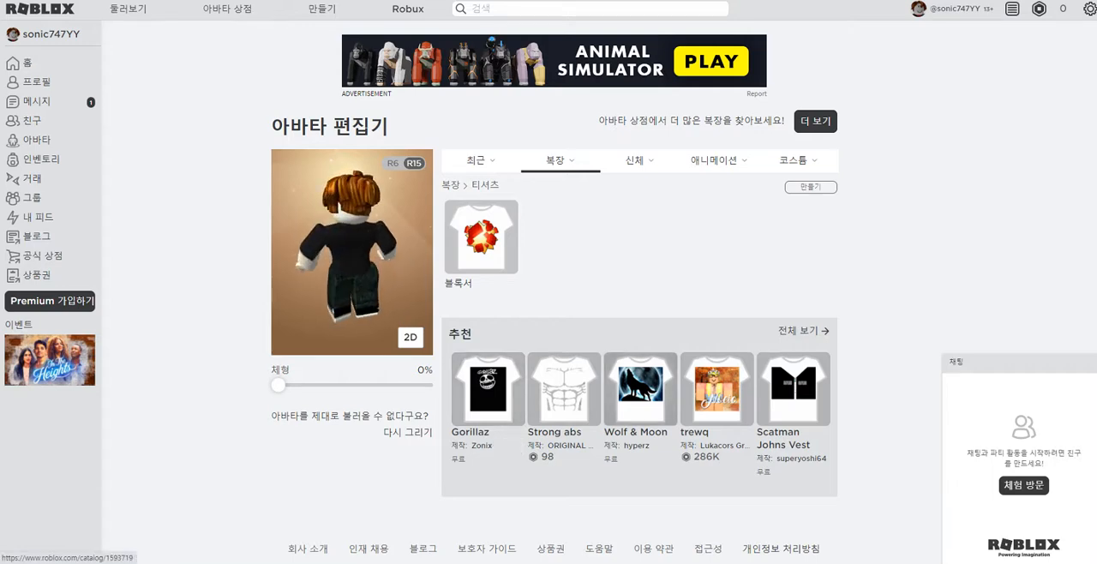
click(640, 391)
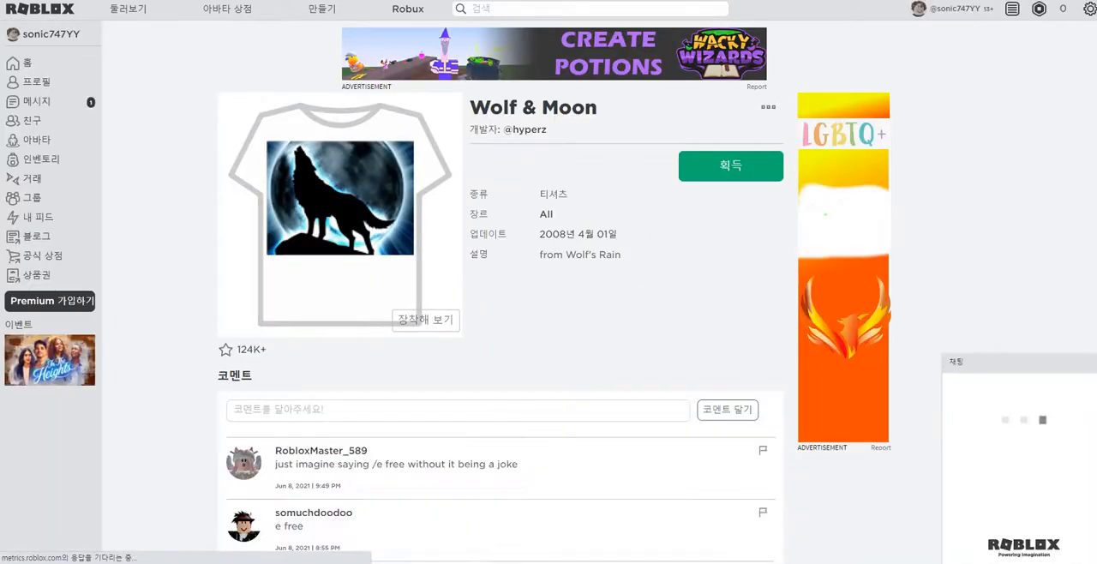
click(731, 166)
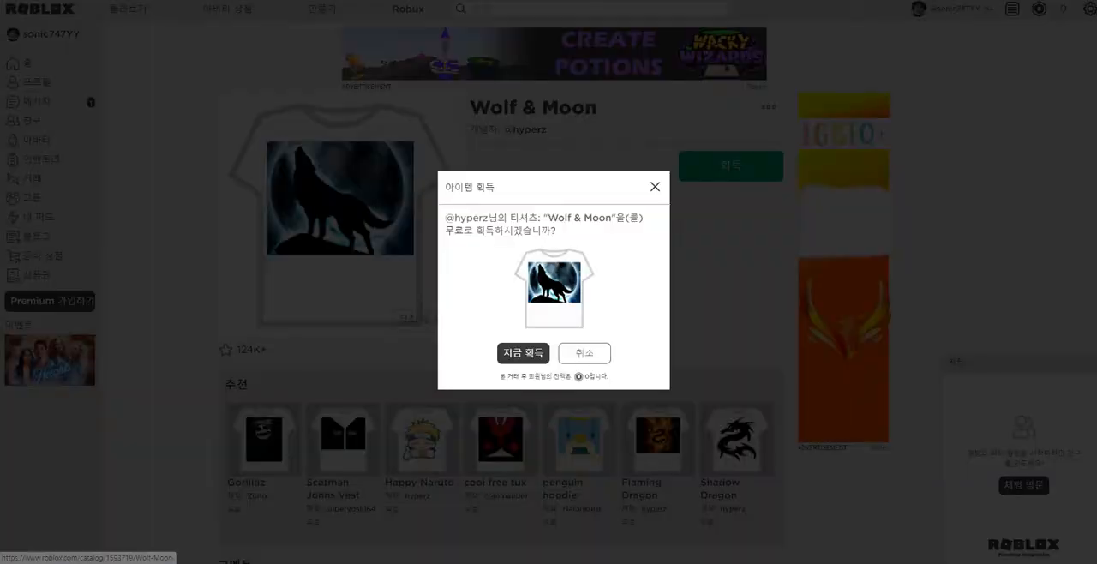
click(523, 352)
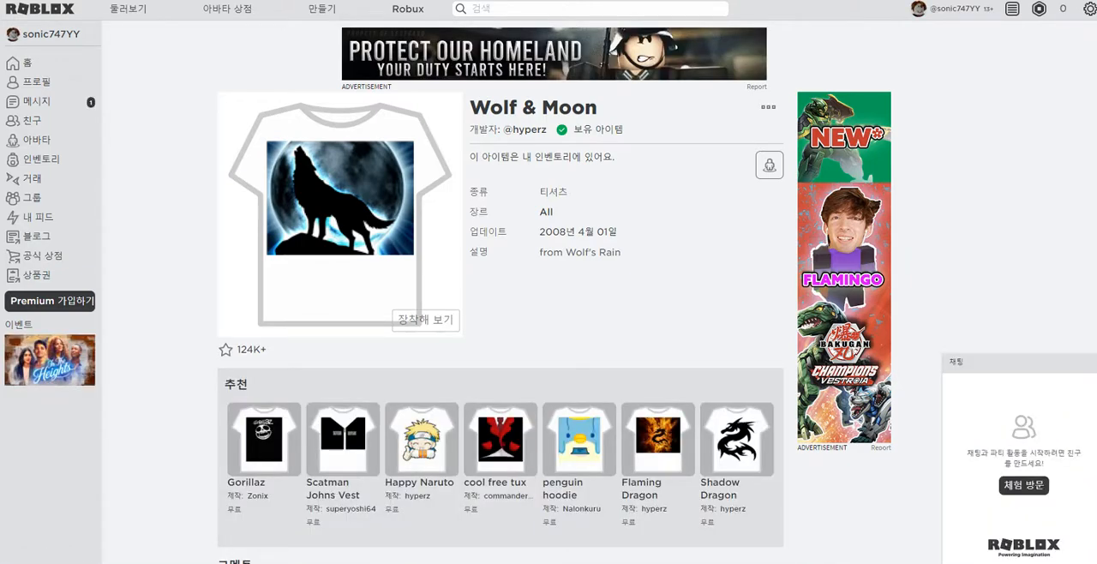
Step: Return to the avatar editor and put the Wolf & Moon T-shirt on the avatar
scroll(502, 291, down, 2)
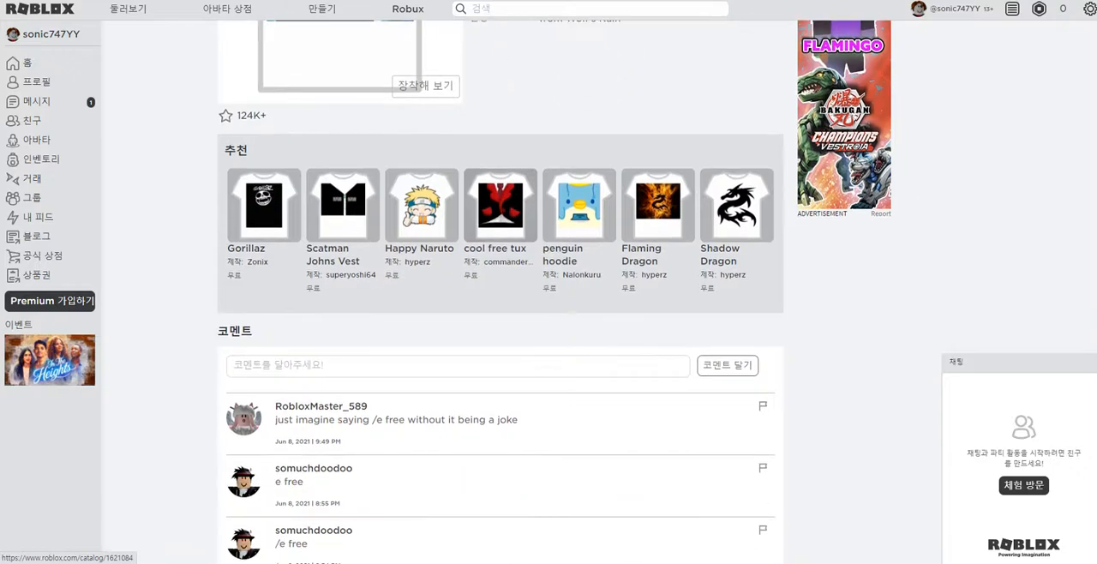
scroll(501, 292, up, 2)
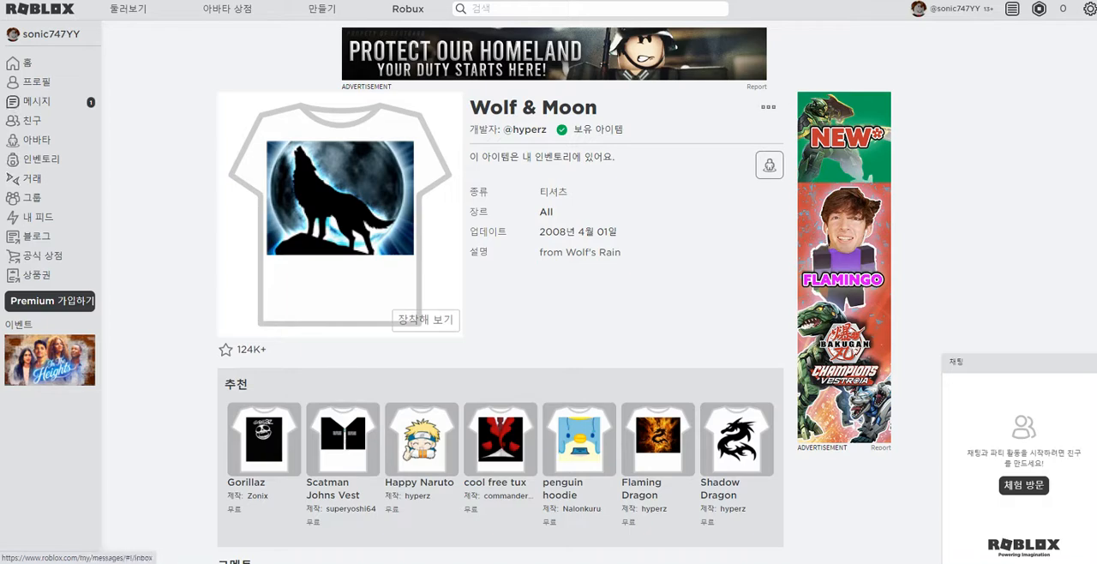
click(13, 140)
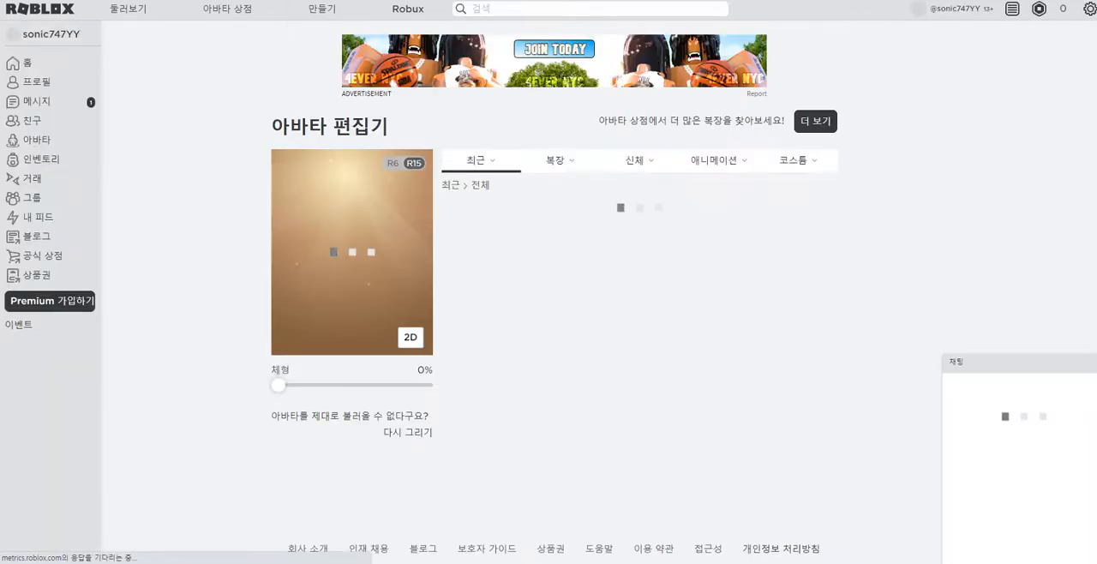
mouse_move(560, 161)
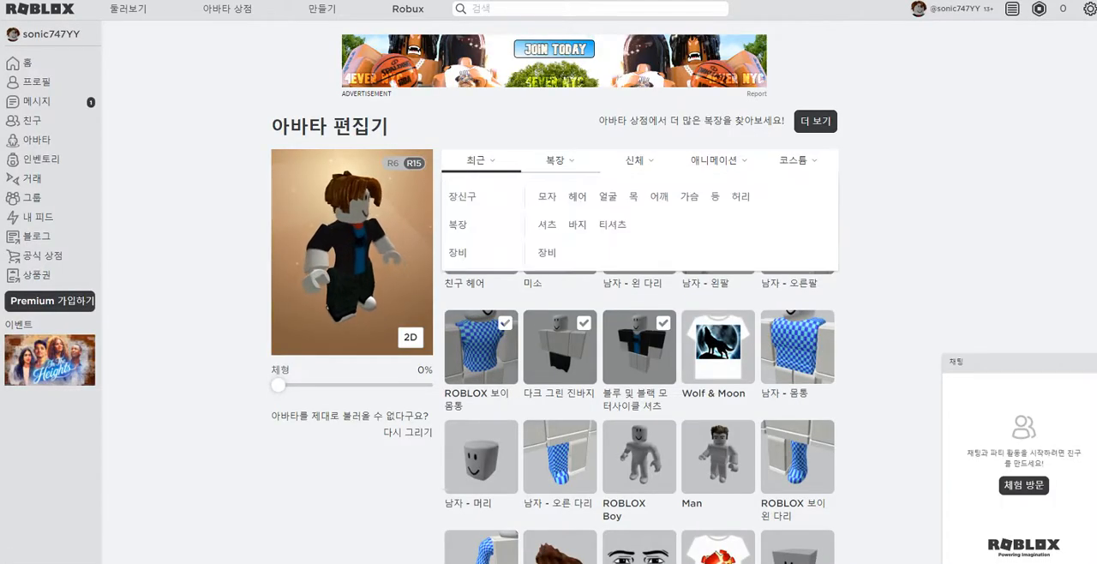
click(612, 224)
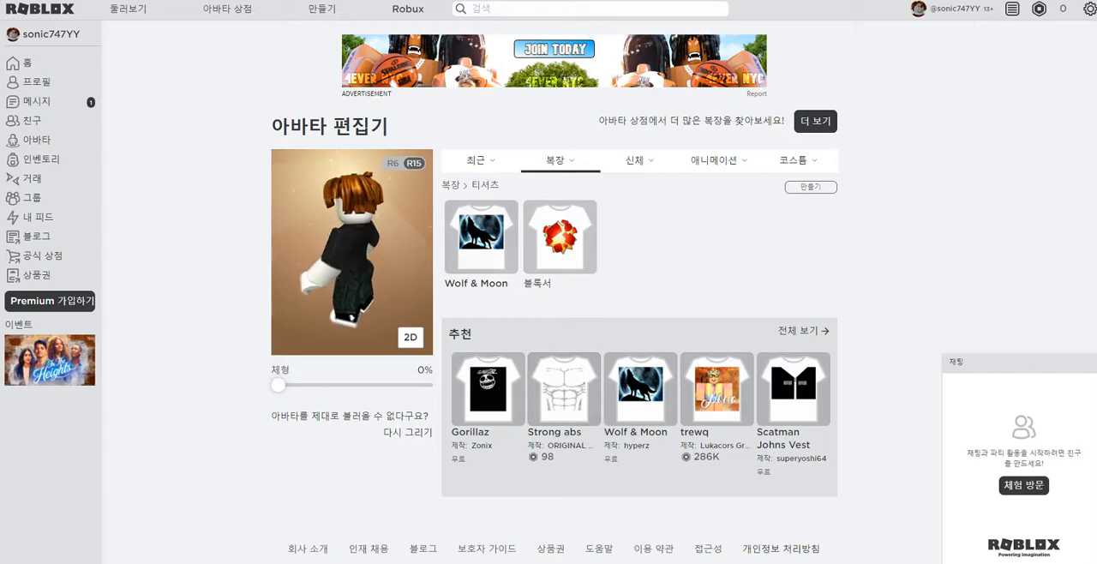
click(481, 236)
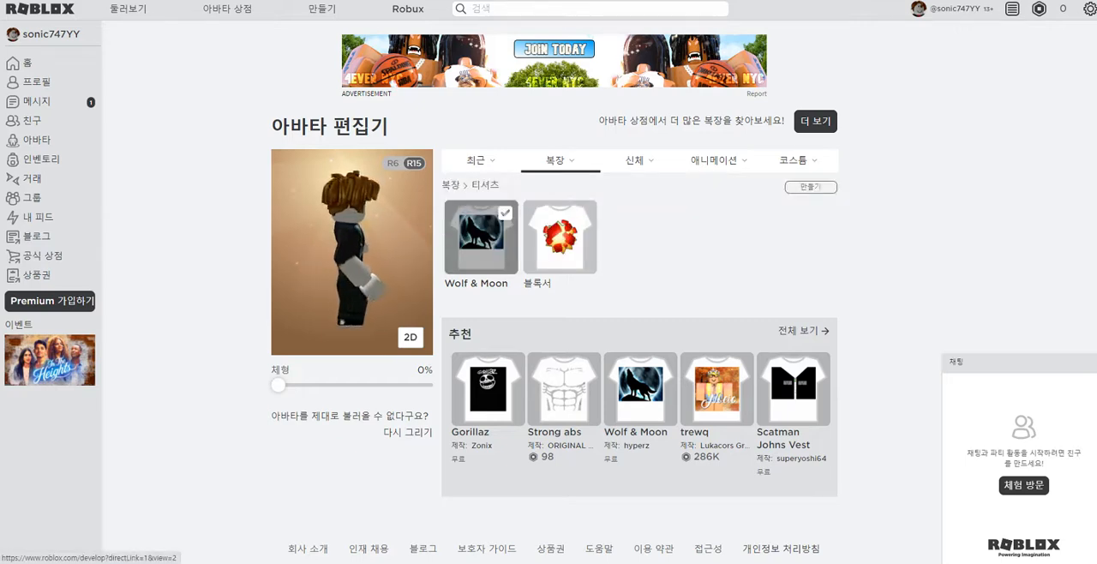
Step: Open the page for creating a custom T-shirt
click(811, 187)
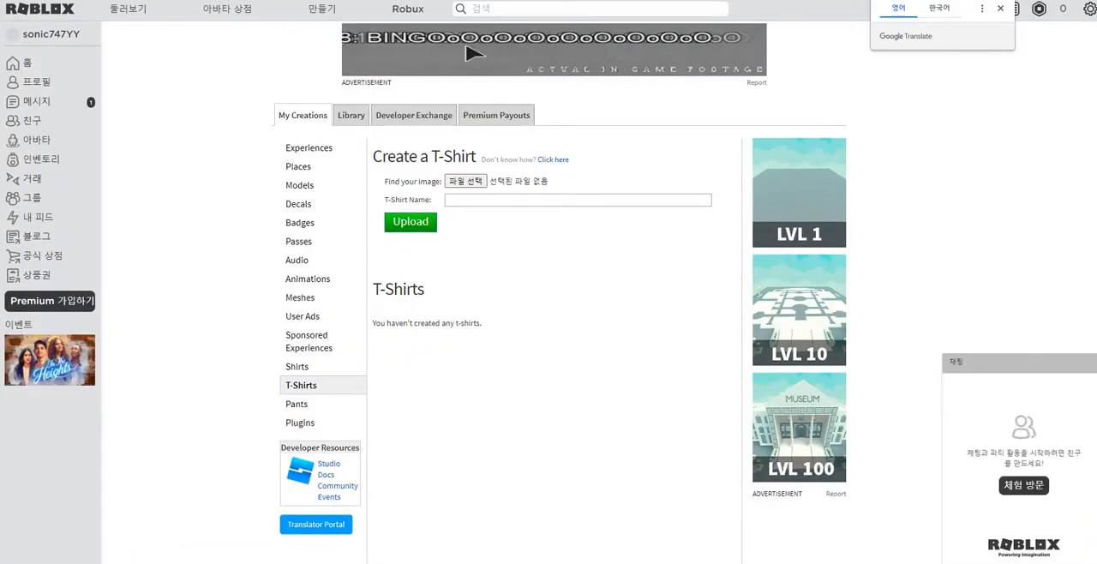
drag(382, 157, 465, 157)
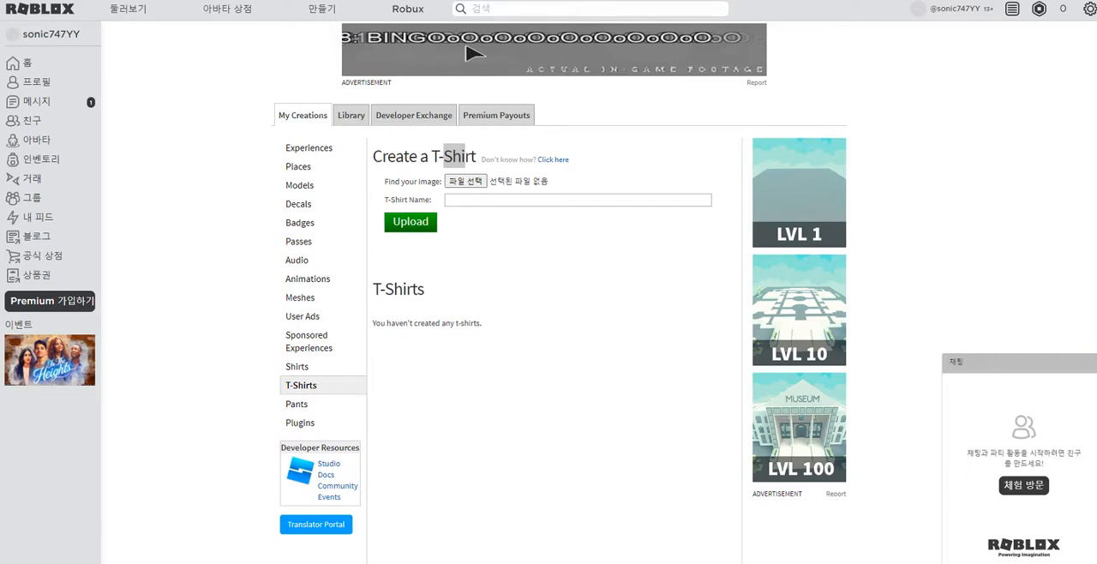
Step: Switch to the blank PowerPoint presentation and delete the title and subtitle placeholders from its slide
drag(1096, 94, 442, 56)
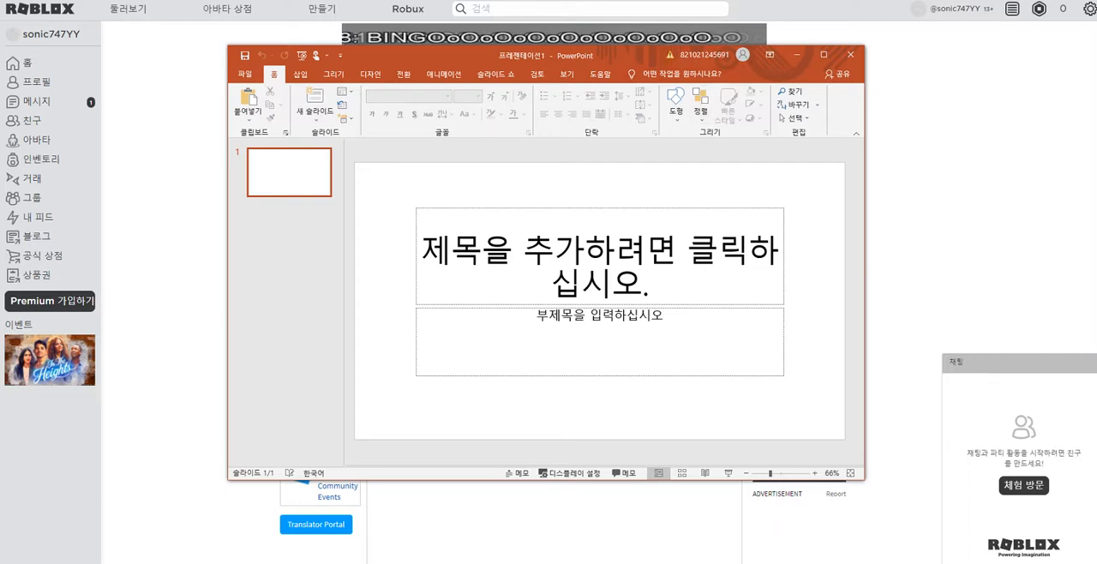
drag(371, 186, 820, 401)
key(Delete)
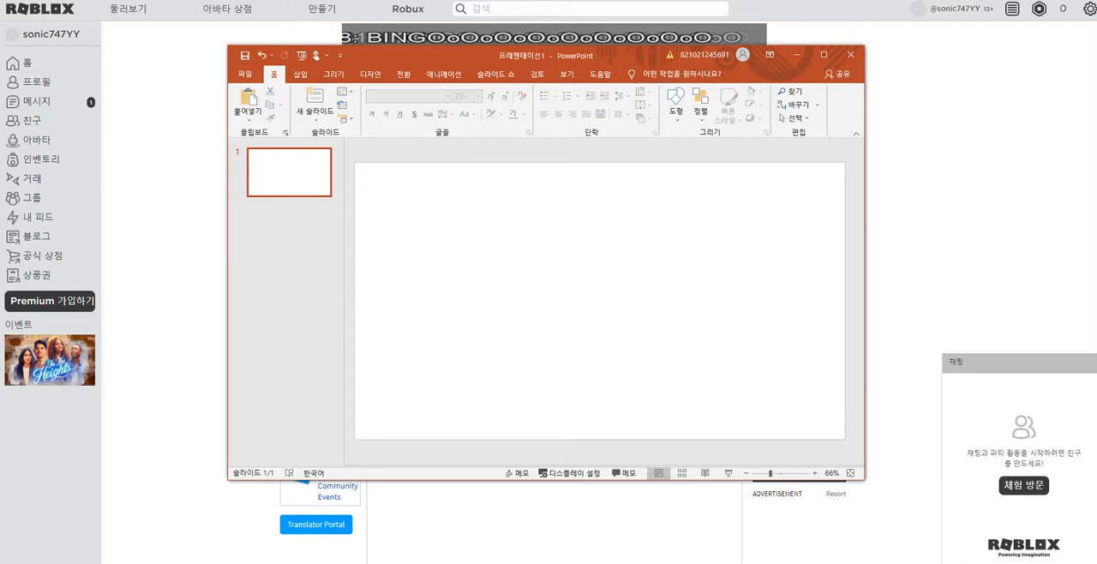
Step: Draw a rectangle about 10.2 cm wide and 7.8 cm high on the slide and shift it slightly to the right
click(676, 101)
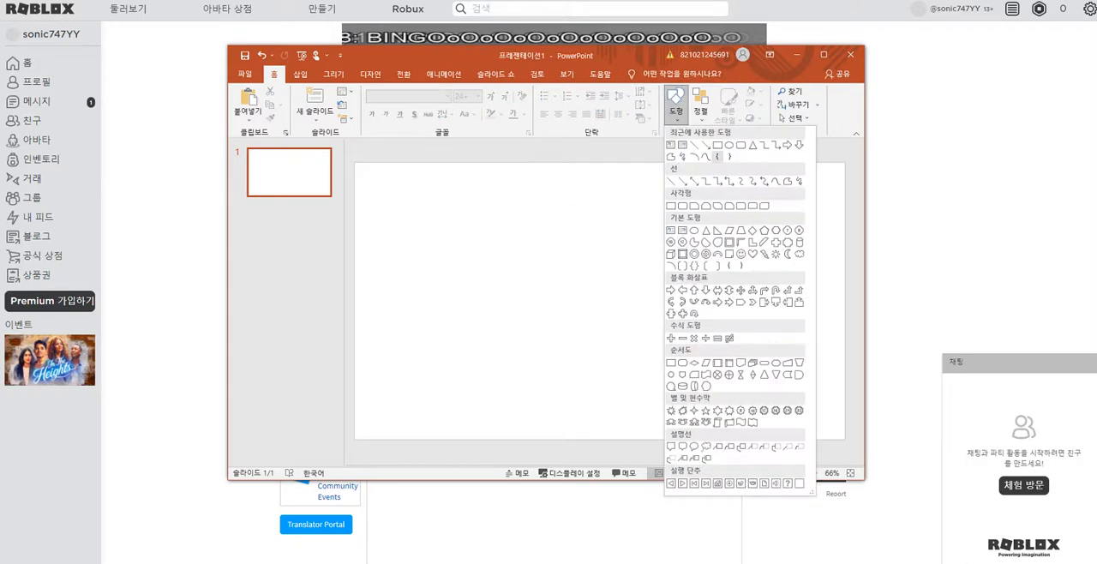
click(717, 157)
mouse_move(444, 226)
mouse_down()
mouse_move(612, 322)
mouse_move(600, 348)
mouse_move(592, 341)
mouse_move(617, 342)
mouse_up()
drag(542, 283, 559, 283)
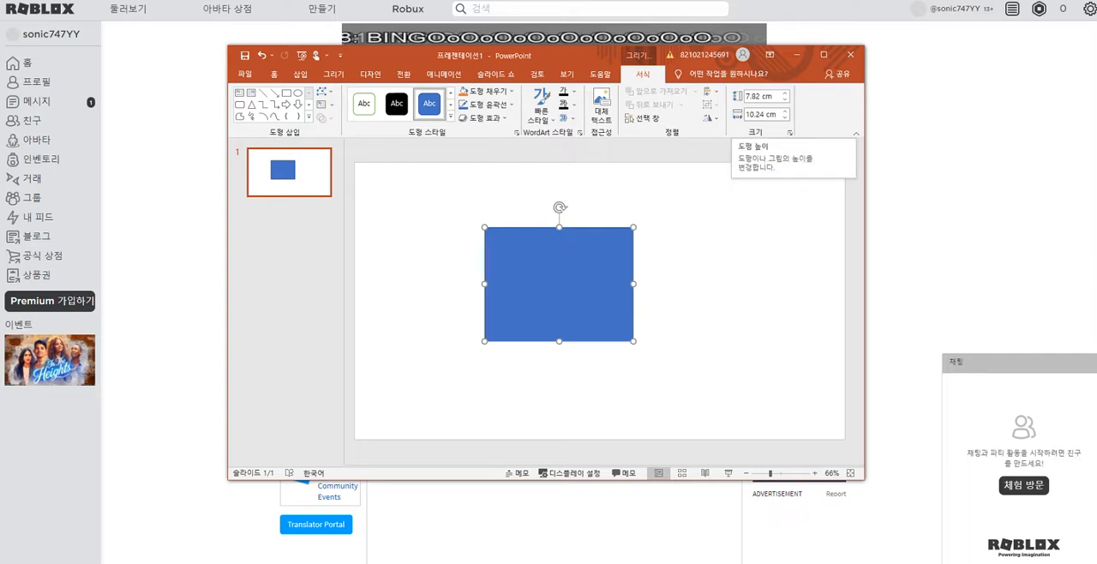
Step: Set the rectangle's height and width to 3.39 cm each
drag(746, 97, 774, 97)
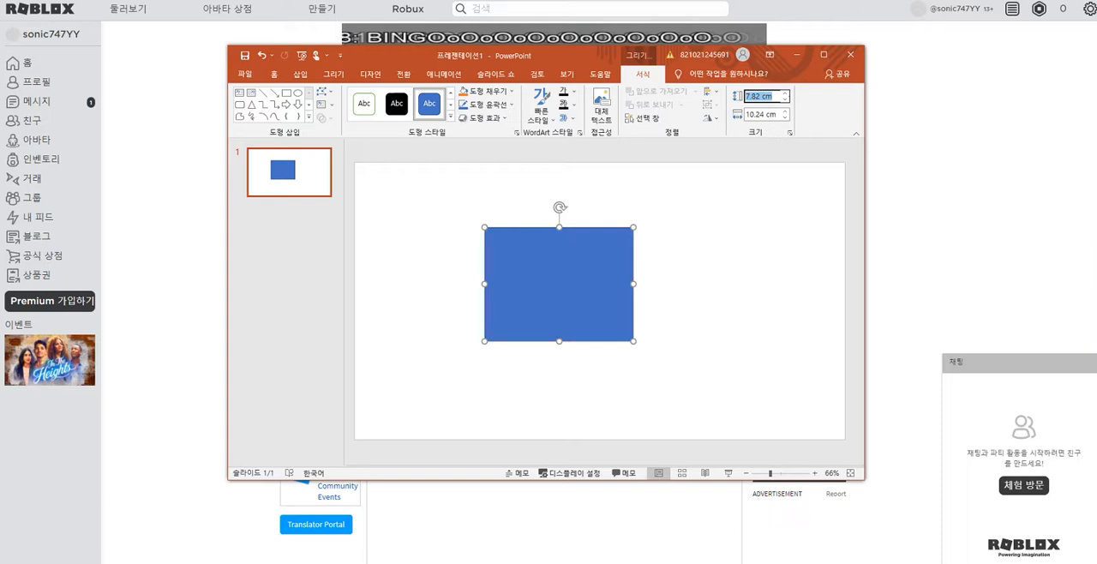
text(3.39)
key(Tab)
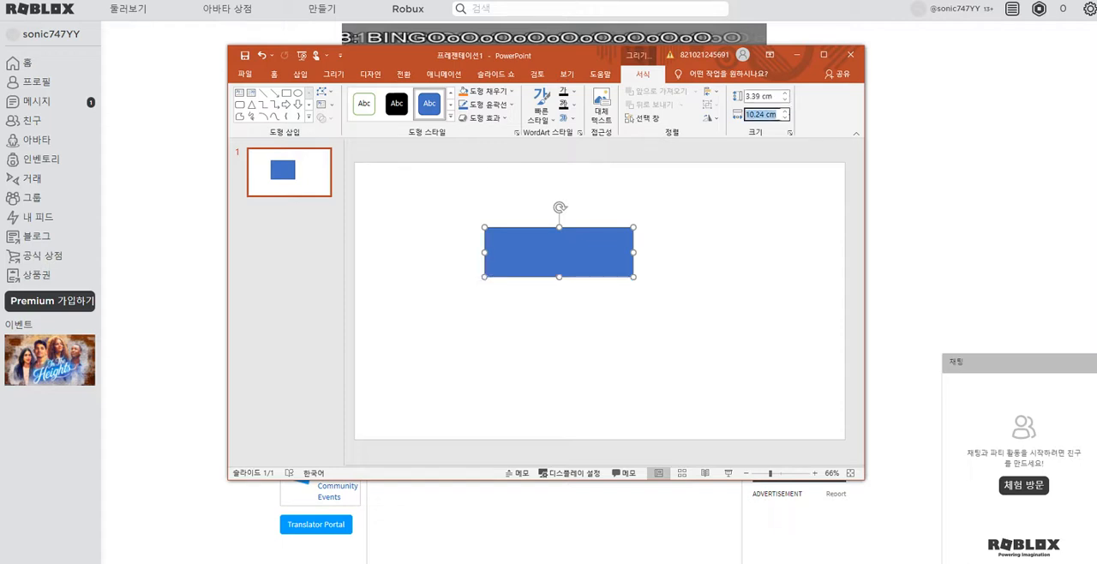
text(3)
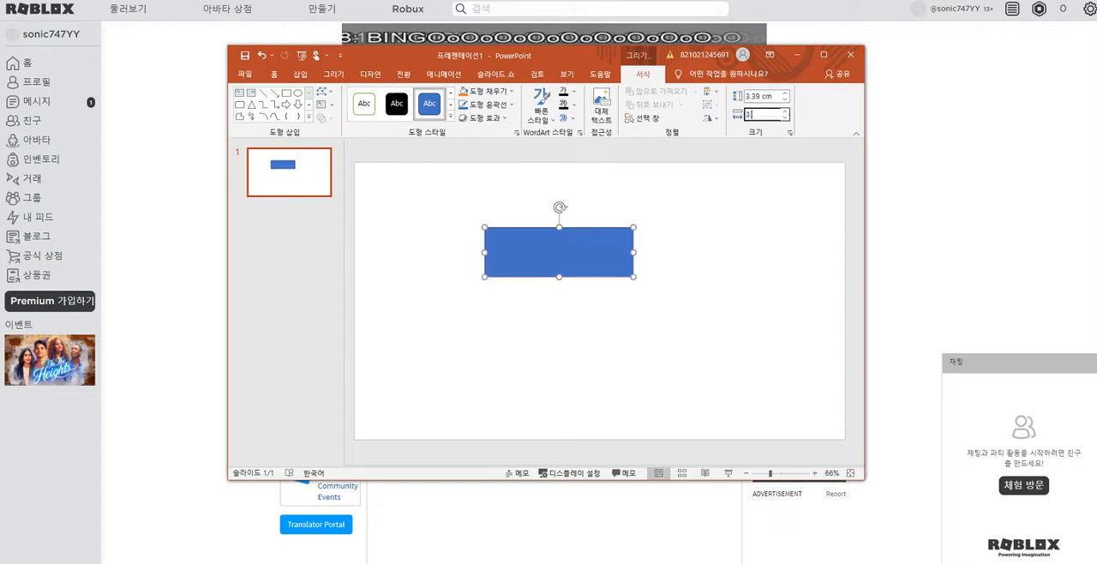
text(.39)
key(Return)
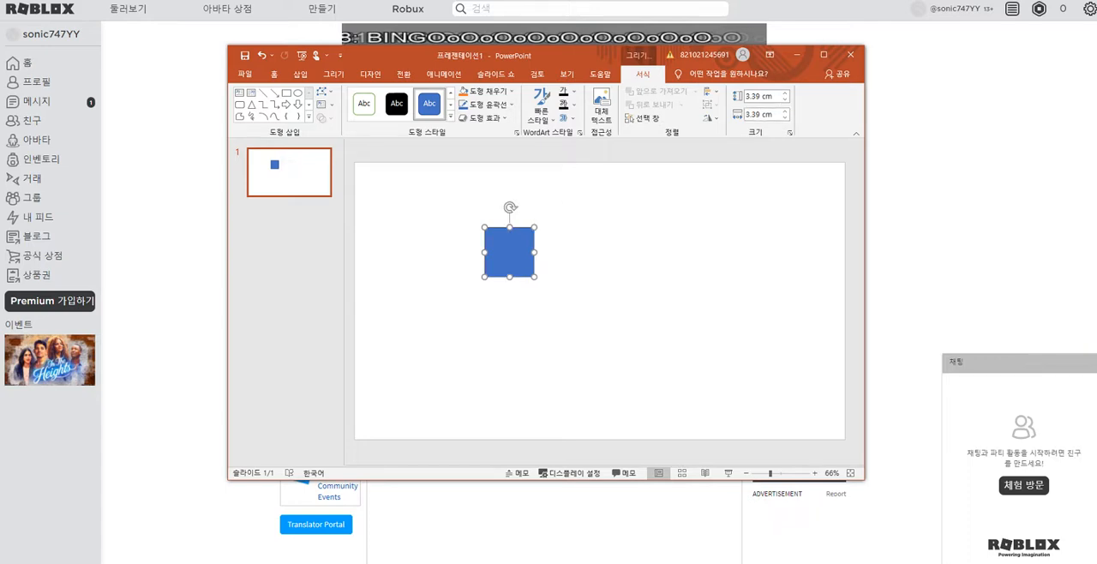
Step: Add a person's full name as the text inside the square
key(Escape)
click(509, 252)
right_click(513, 254)
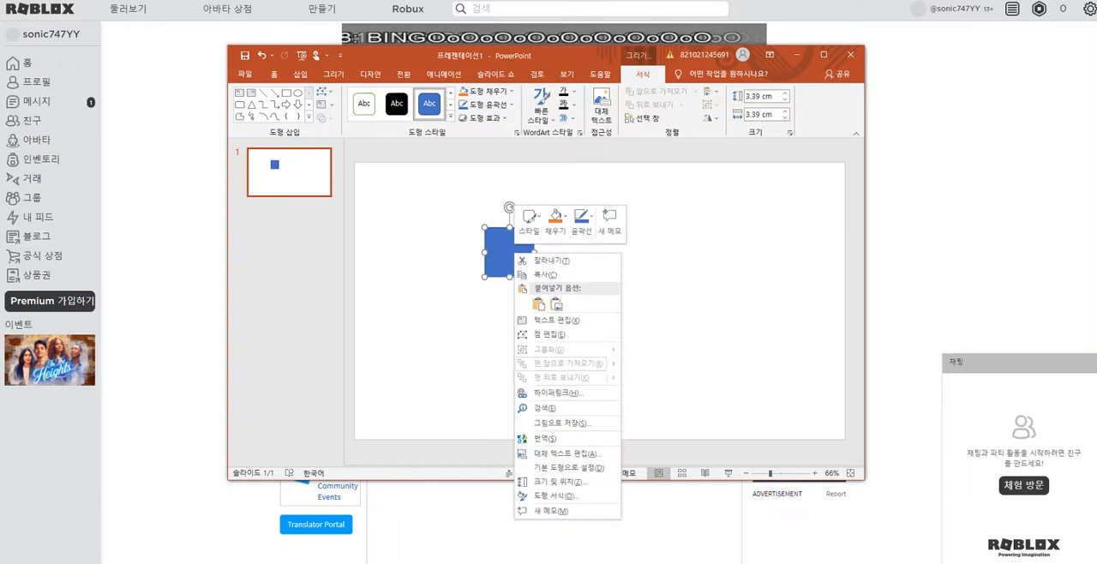
click(553, 320)
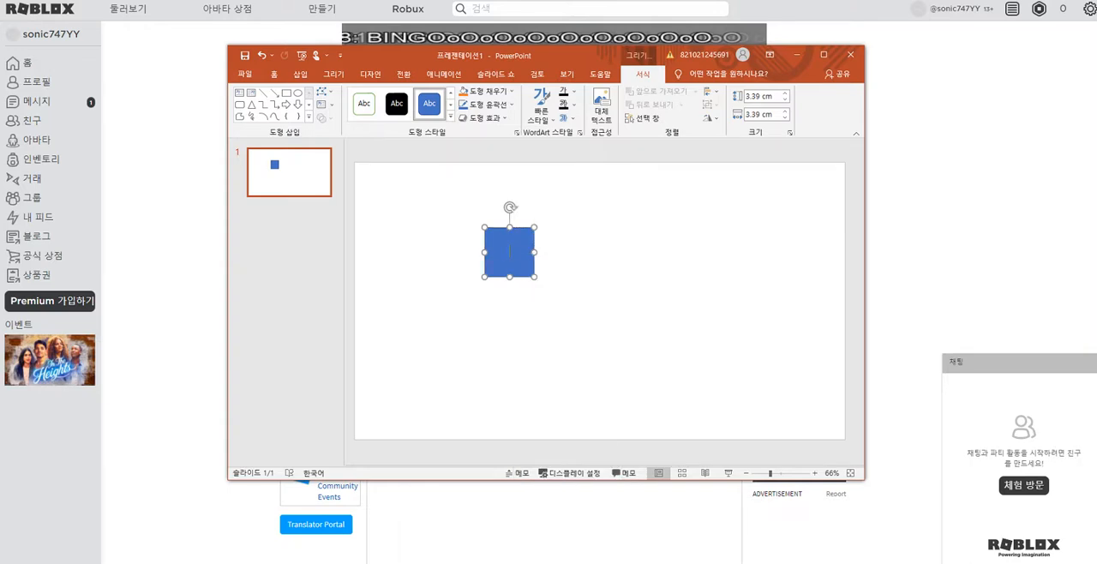
text(홍길동)
key(Escape)
key(Escape)
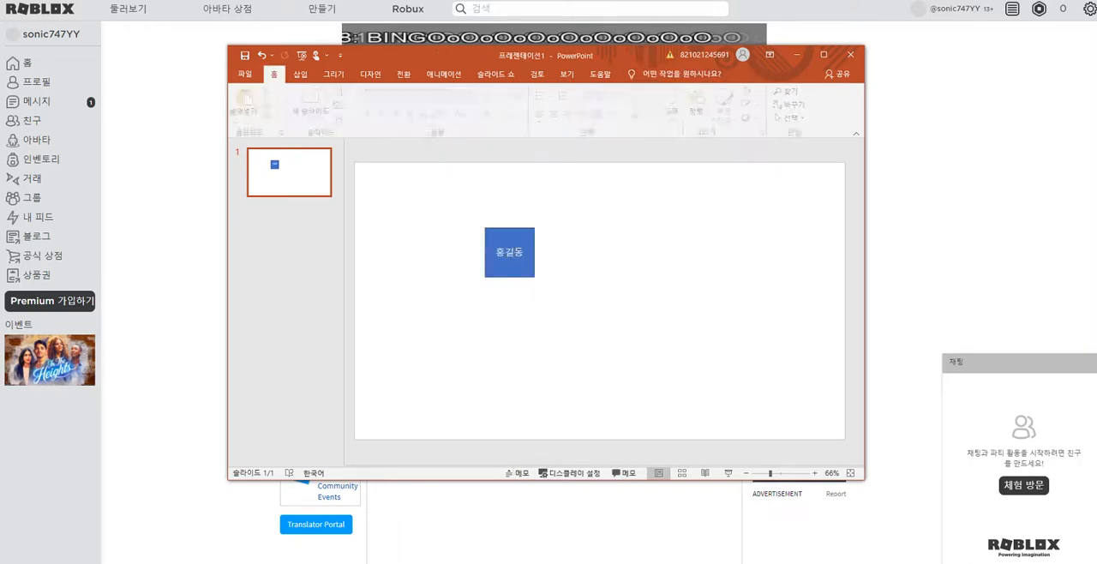
Step: Give the square a yellow outline and a yellow fill
click(511, 257)
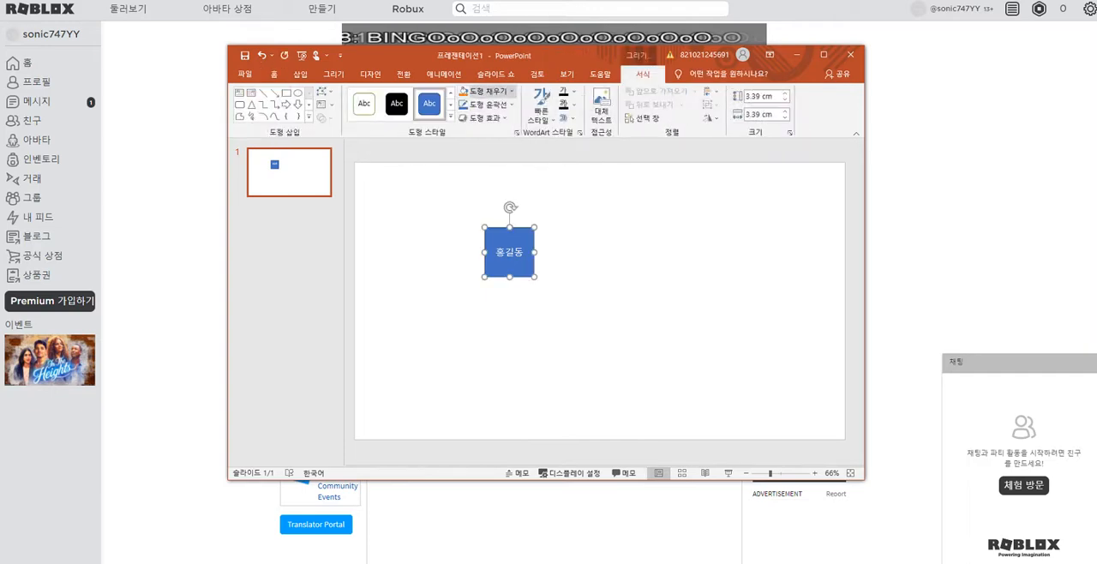
click(487, 104)
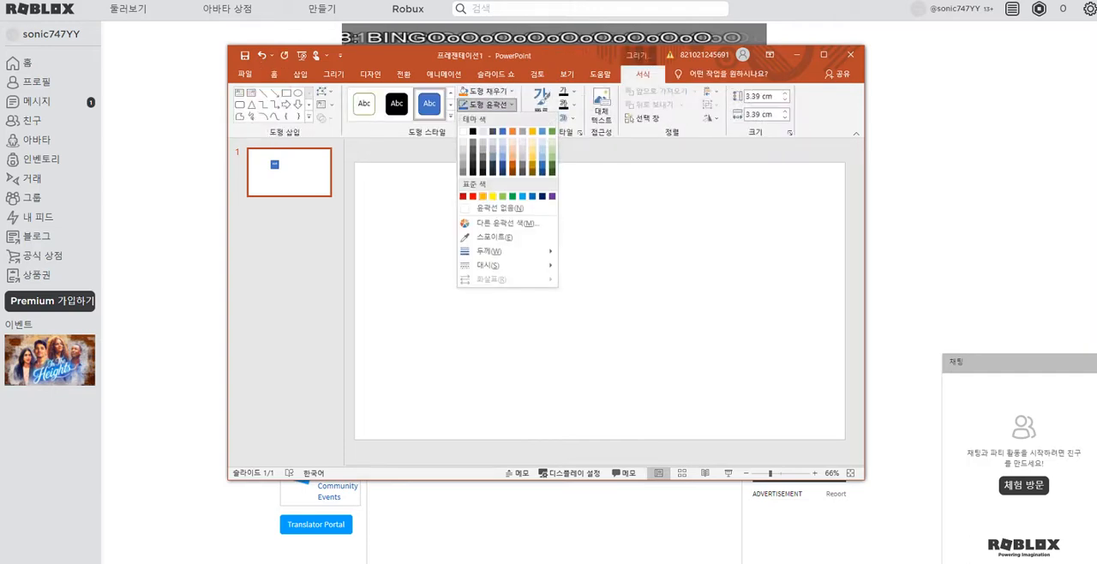
click(493, 196)
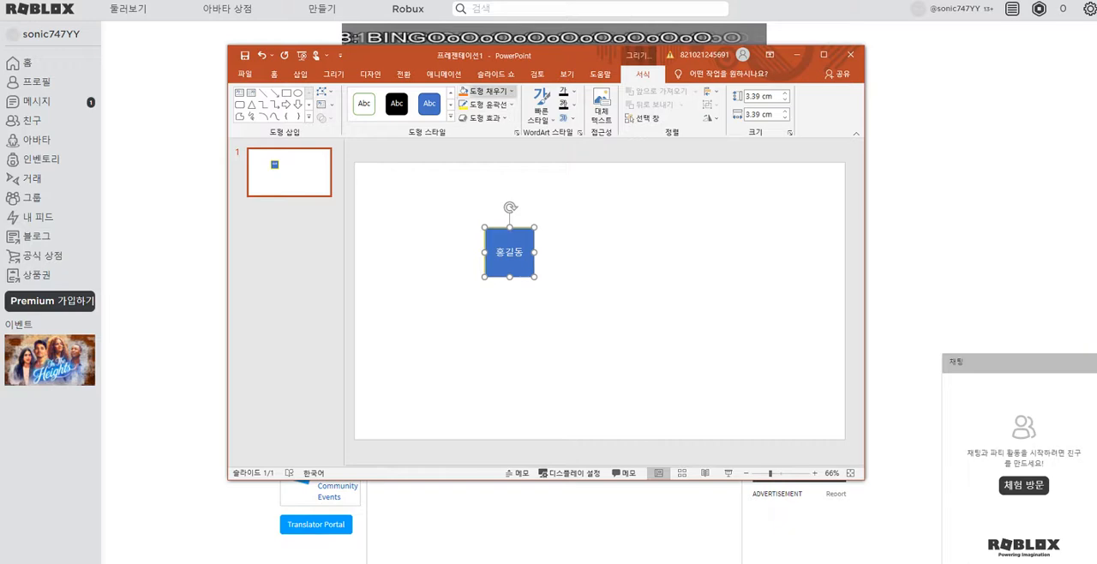
click(485, 91)
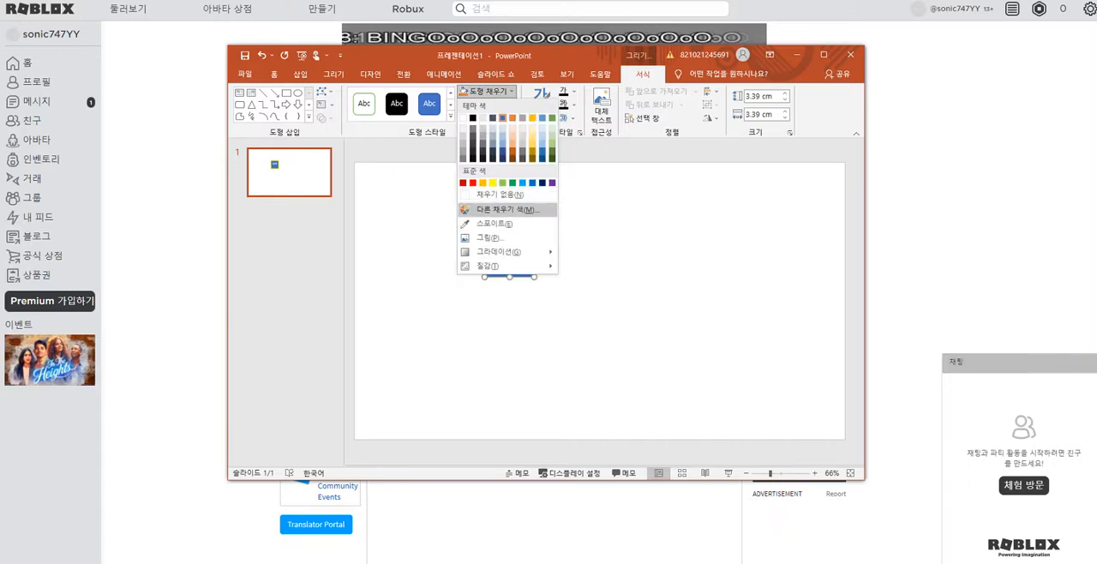
click(493, 183)
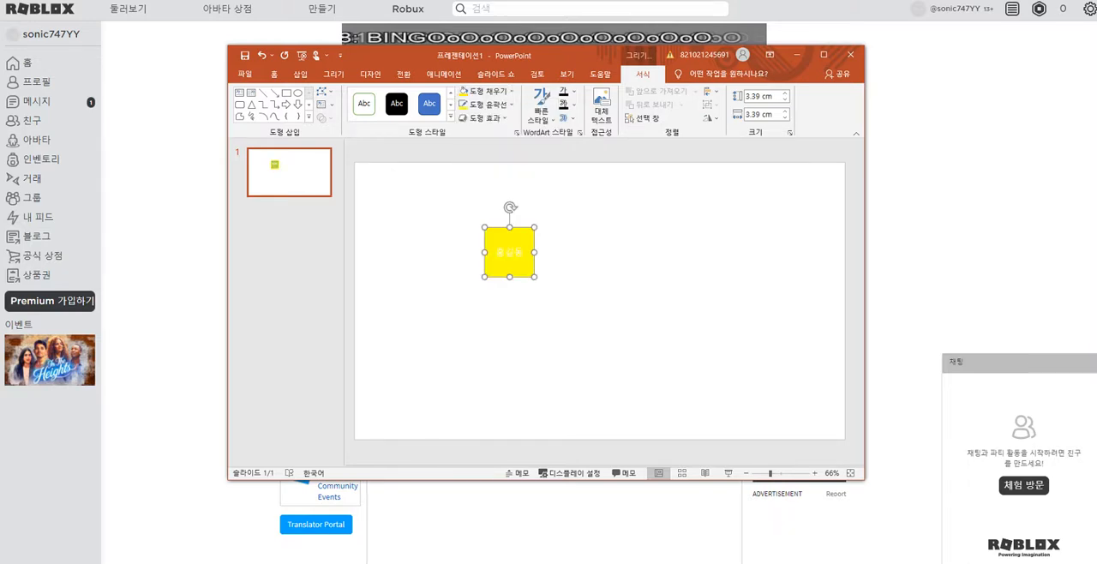
Step: Color the name text in the square black and deselect the shape
double_click(514, 253)
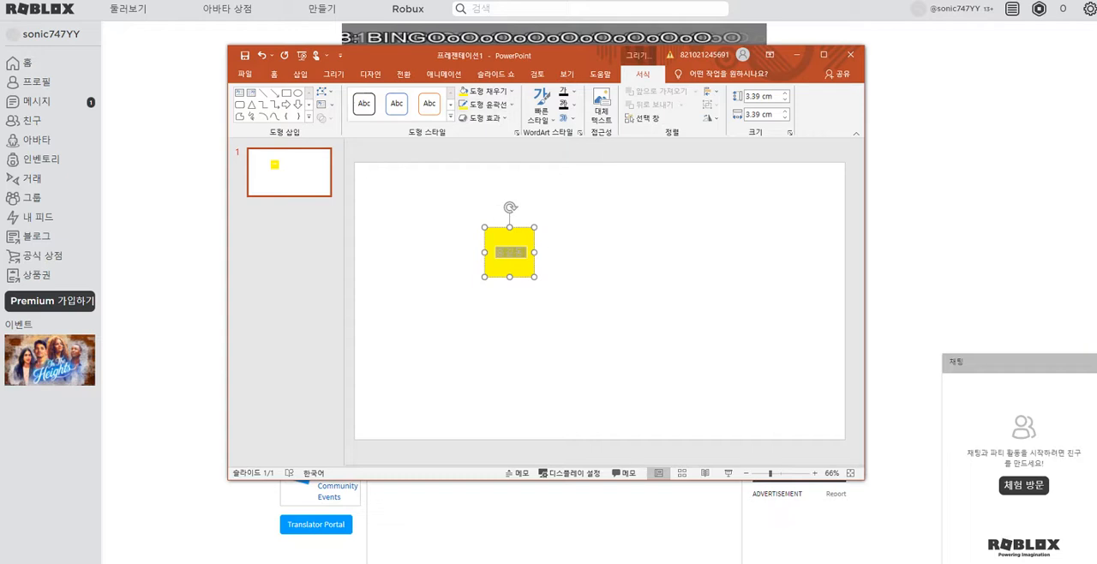
click(563, 93)
click(619, 249)
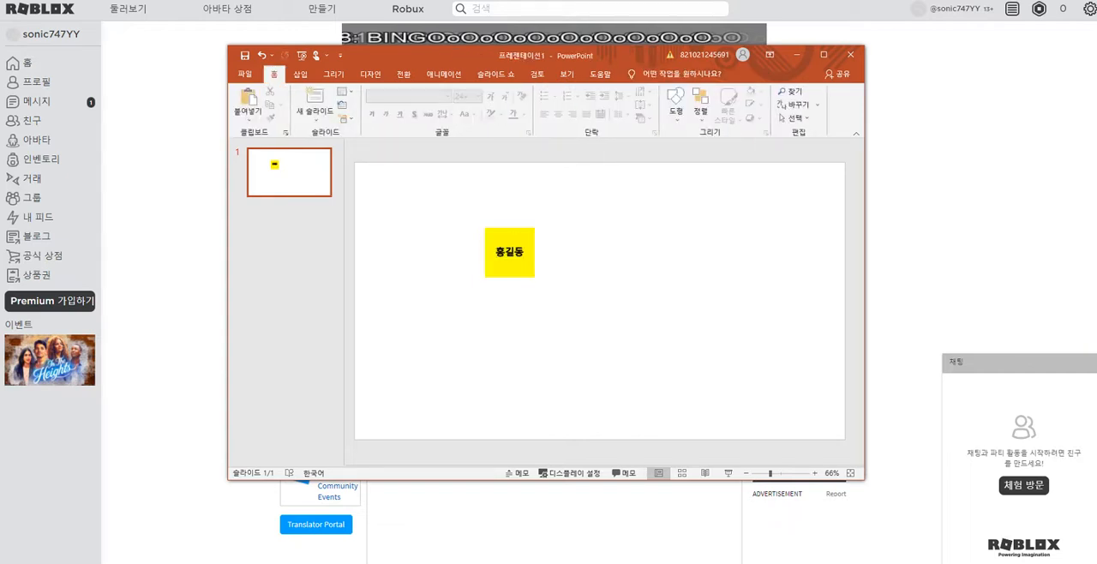
click(514, 264)
click(600, 258)
click(515, 264)
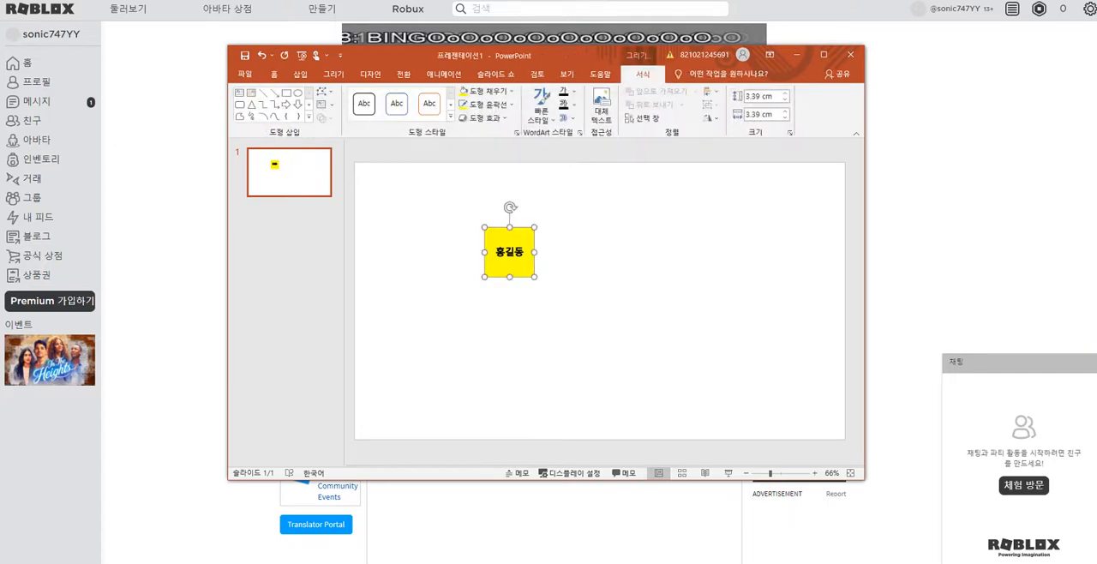
click(600, 257)
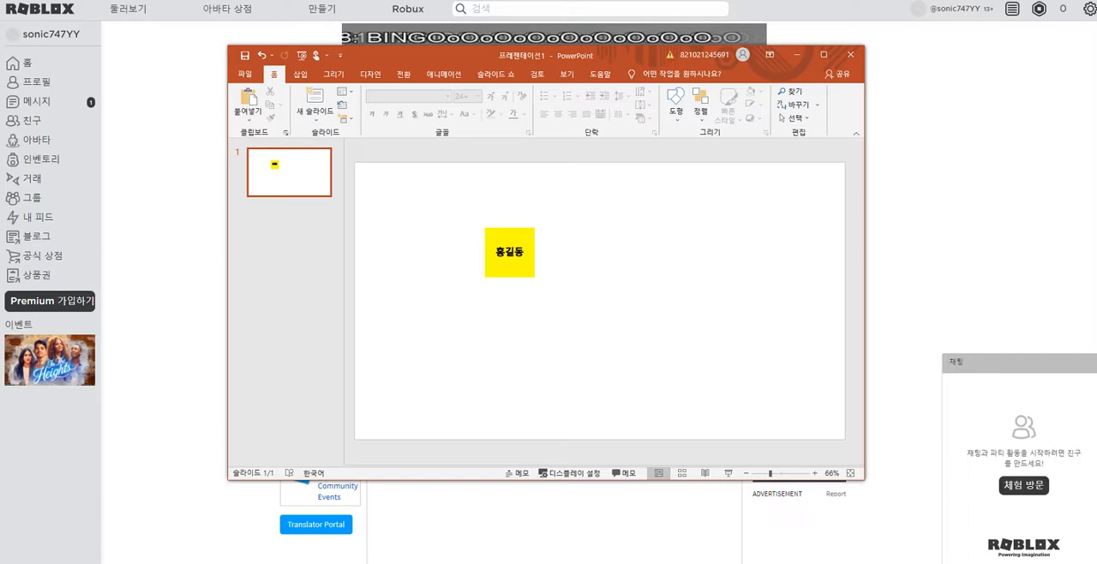
Step: Save the yellow name square as a PNG picture named t.png on the desktop
click(514, 257)
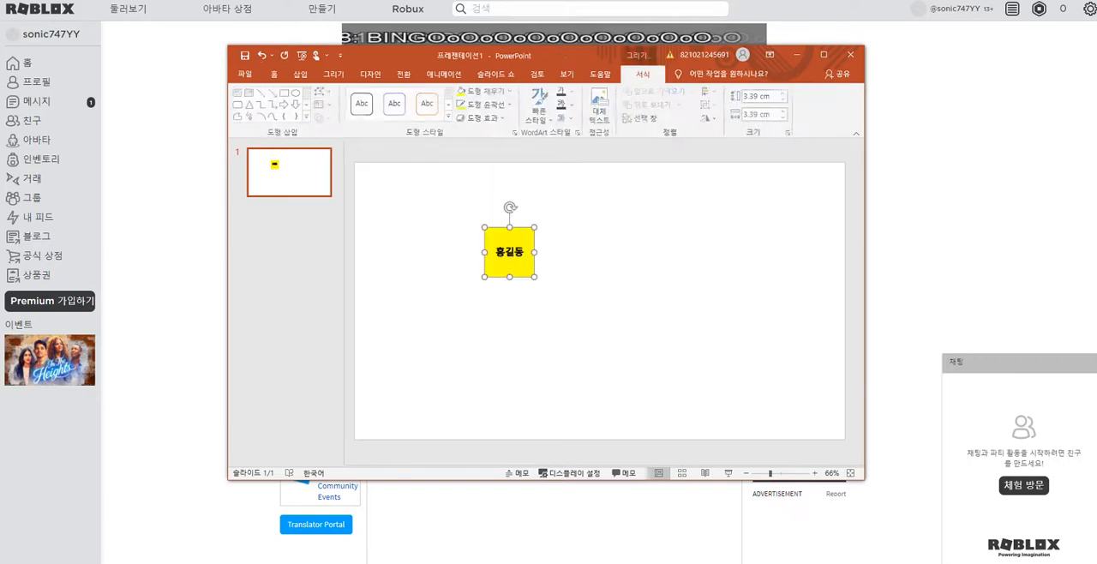
right_click(526, 260)
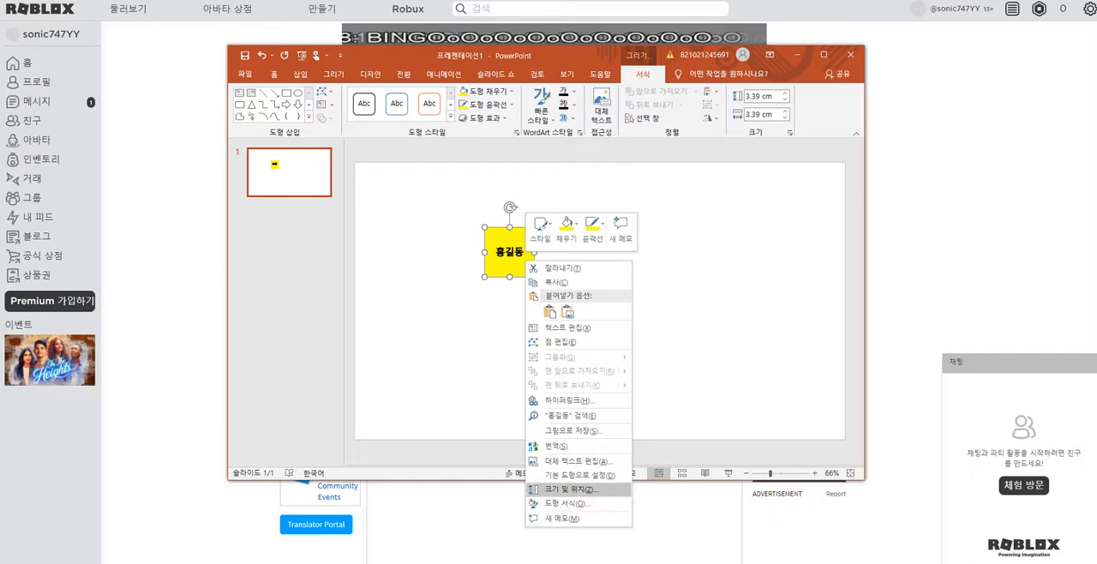
click(571, 430)
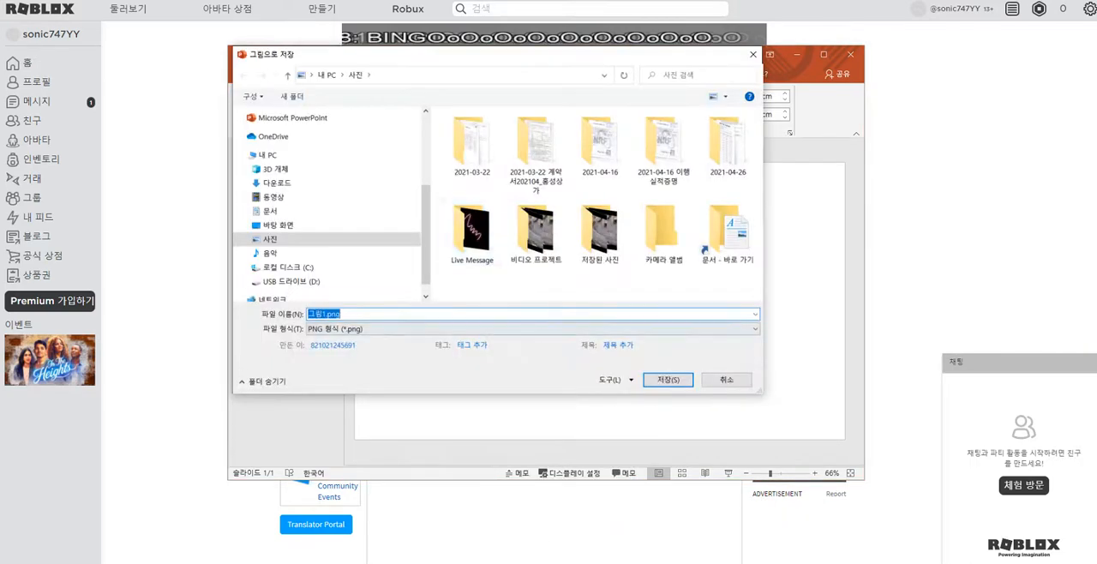
click(327, 315)
key(BackSpace)
key(BackSpace)
key(BackSpace)
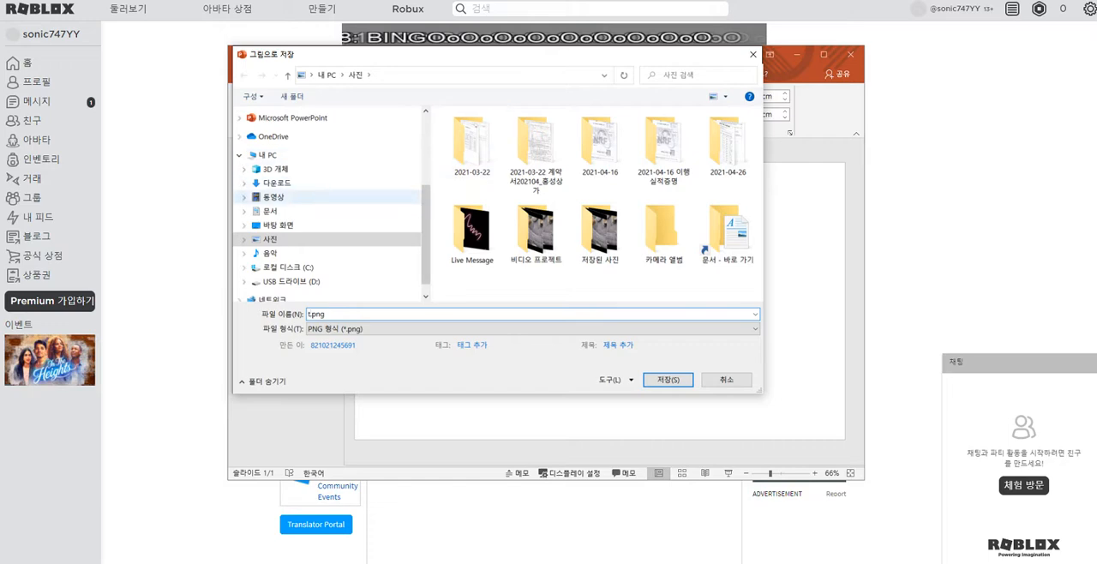
click(278, 225)
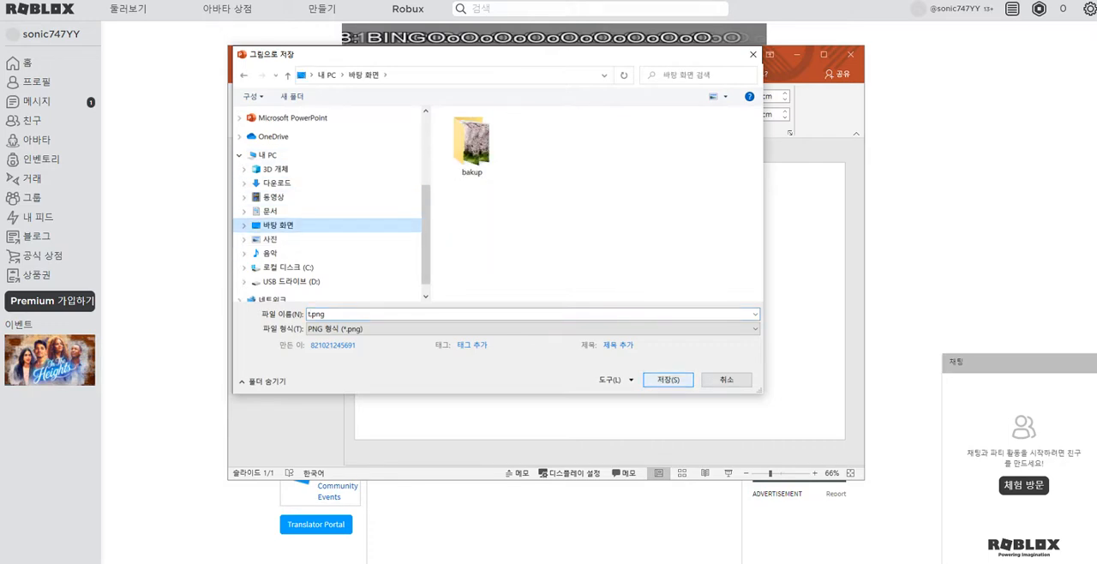
key(Return)
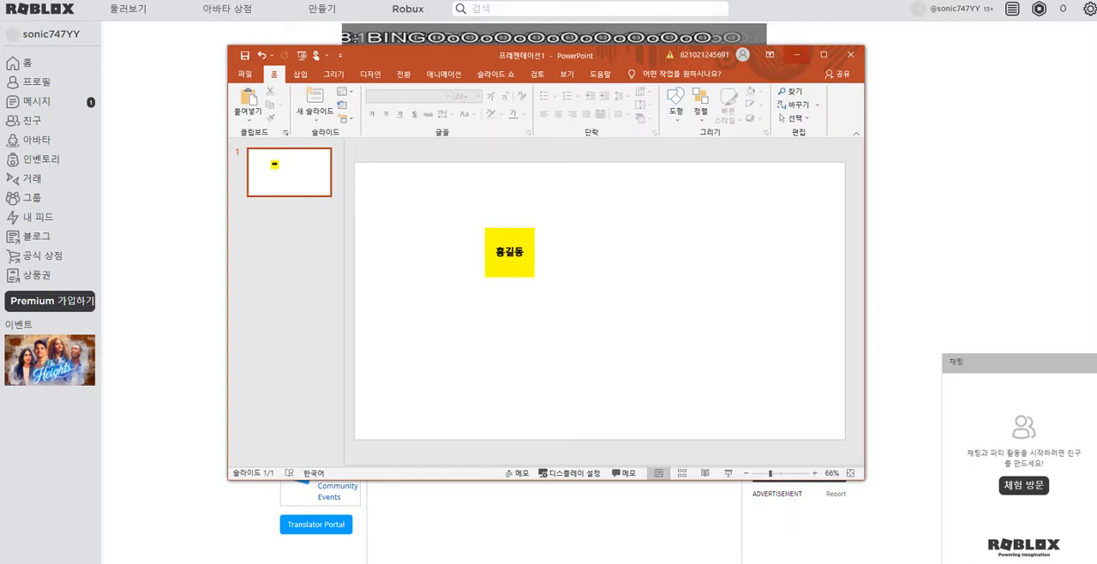
Step: Switch back to the Roblox Create a T-Shirt page and upload t.png from the desktop as a new T-shirt
click(797, 55)
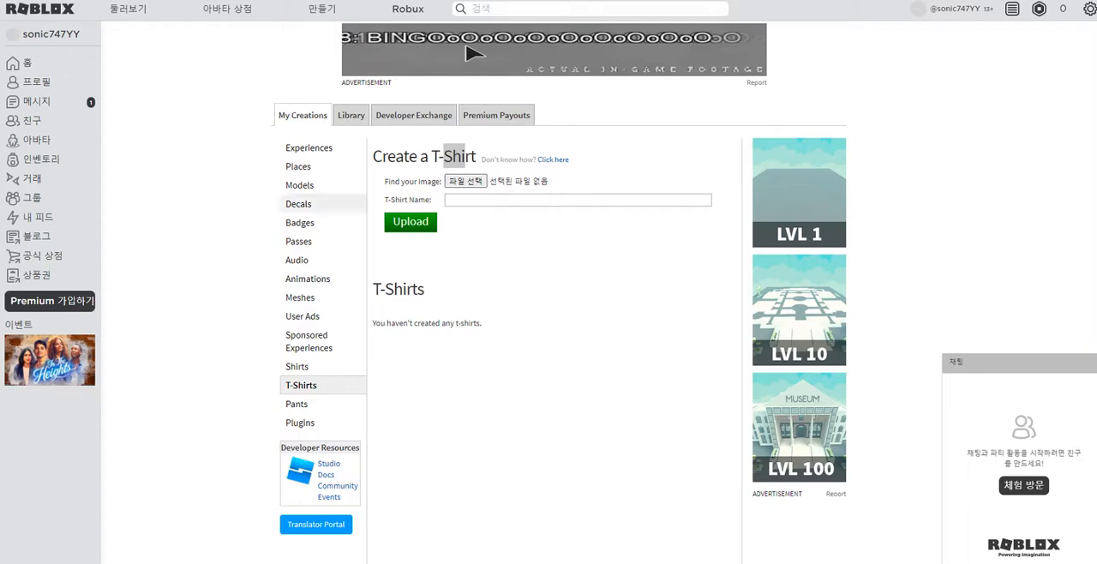
click(465, 181)
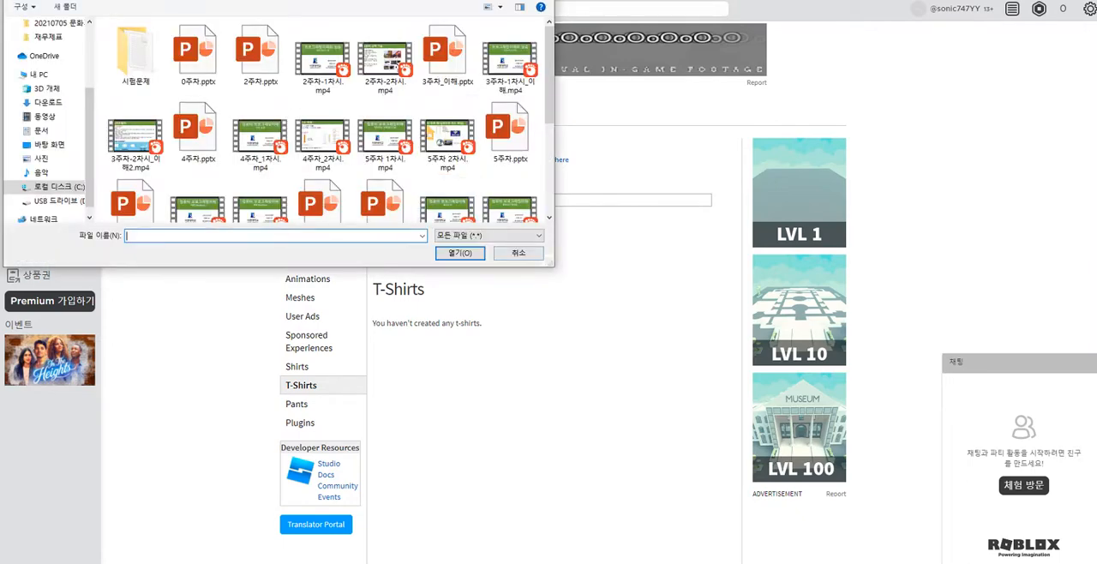
scroll(382, 129, down, 3)
scroll(321, 112, up, 5)
click(48, 102)
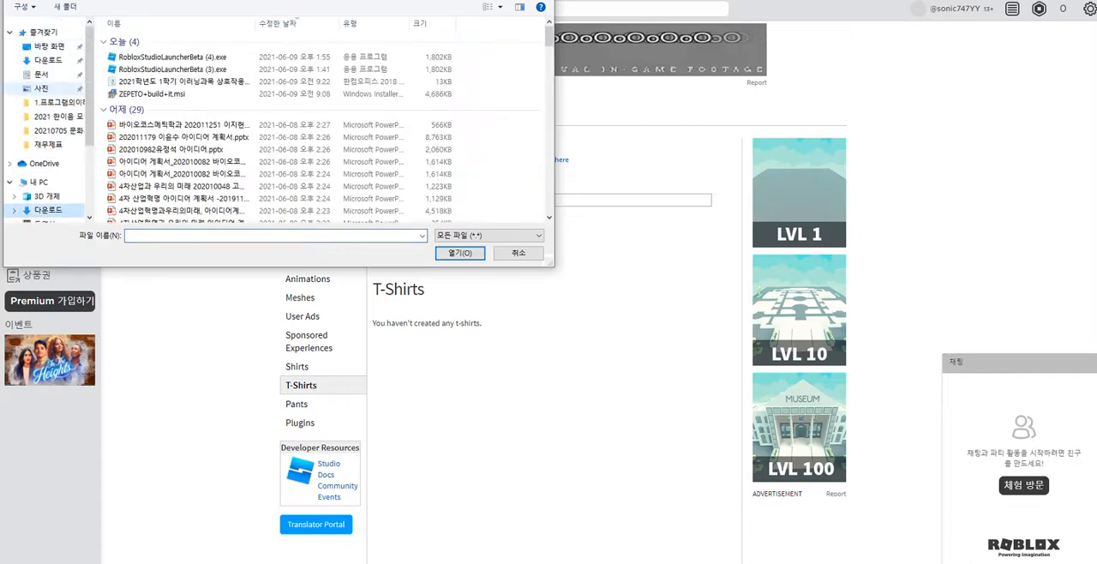
click(49, 46)
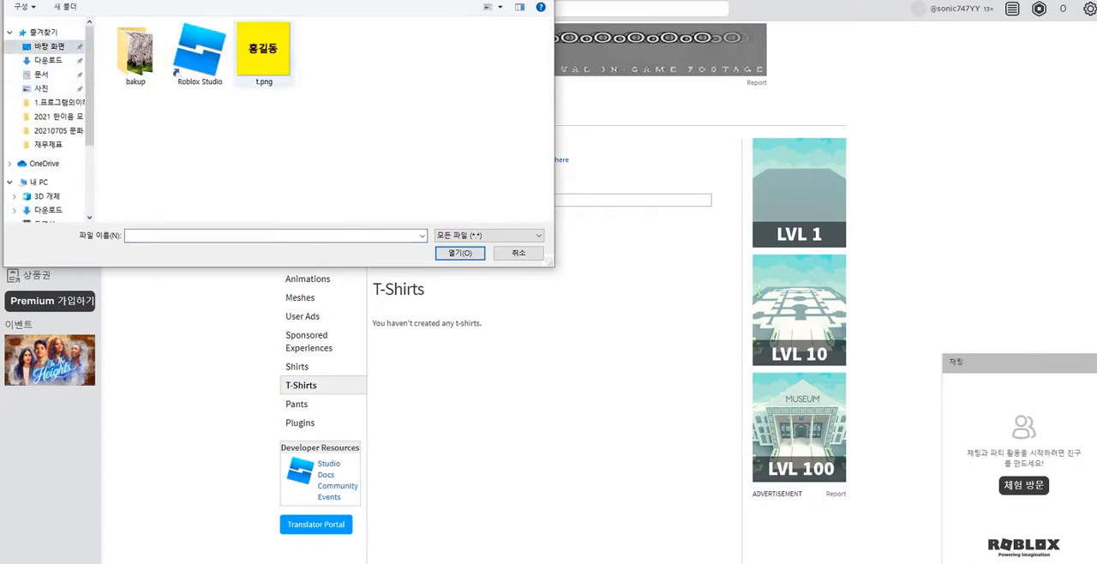
click(264, 53)
click(460, 253)
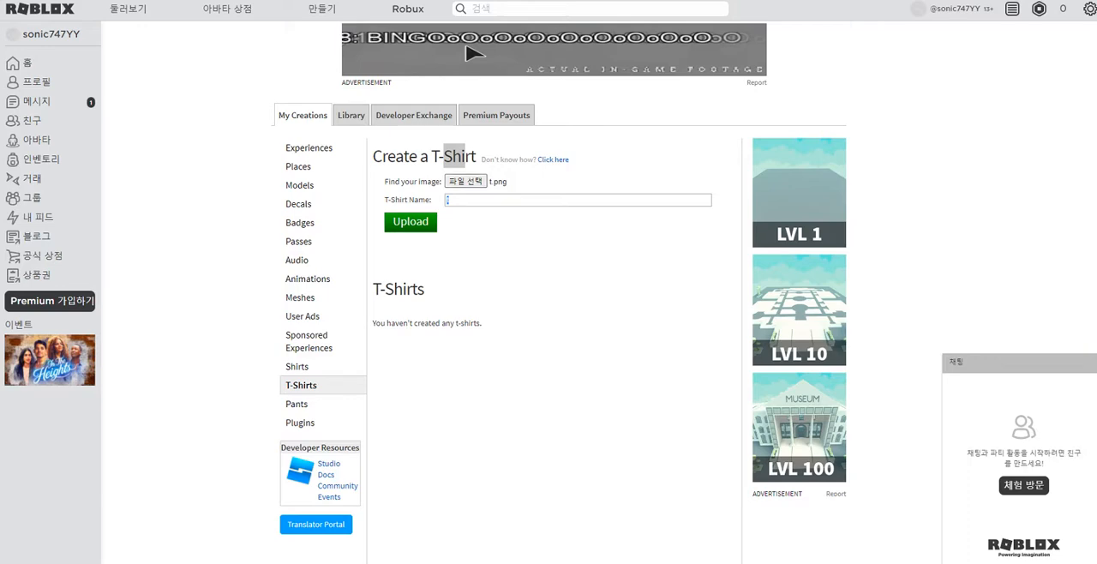
click(410, 222)
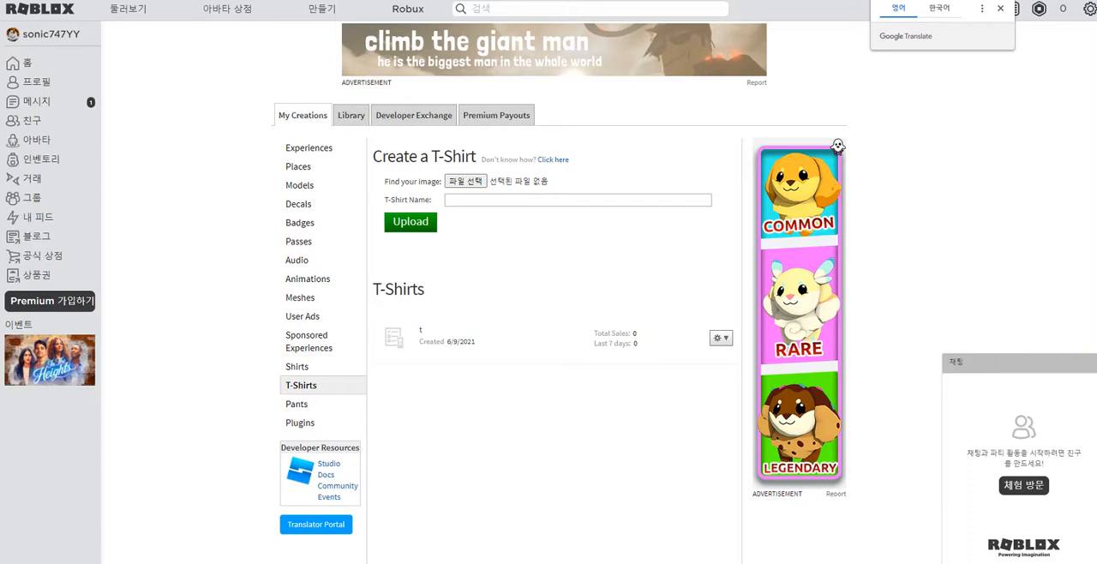
Step: Put the newly uploaded T-shirt t on the avatar in the avatar editor and check it in the T-shirts category
click(395, 338)
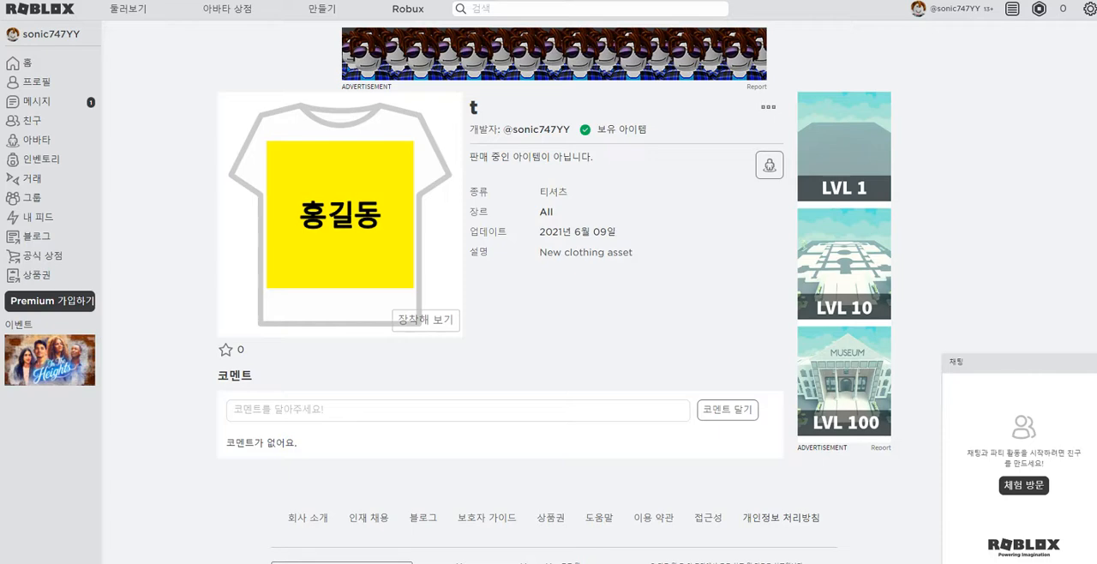
click(769, 165)
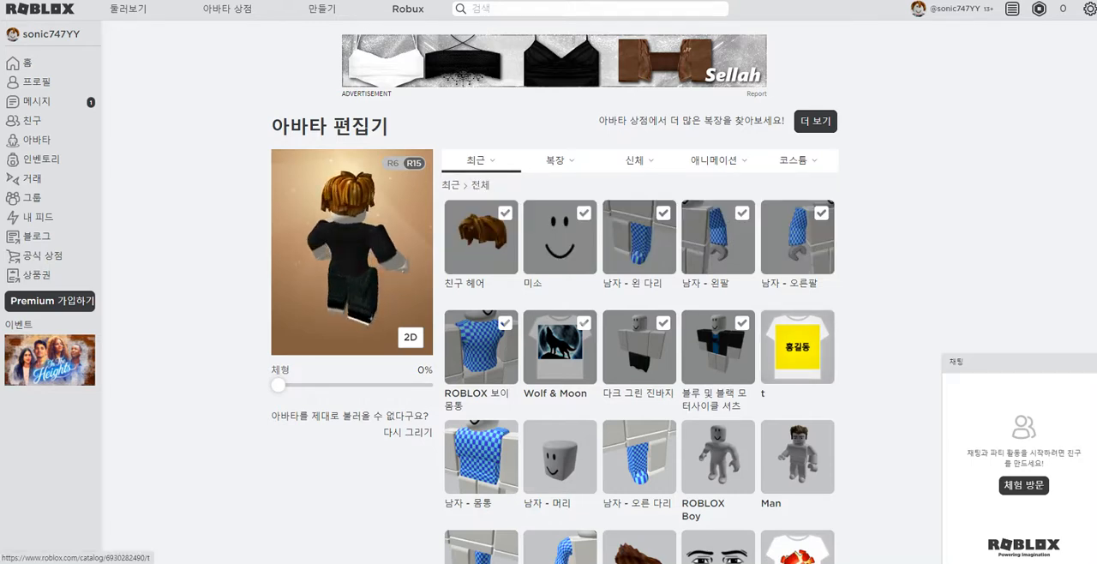
click(798, 347)
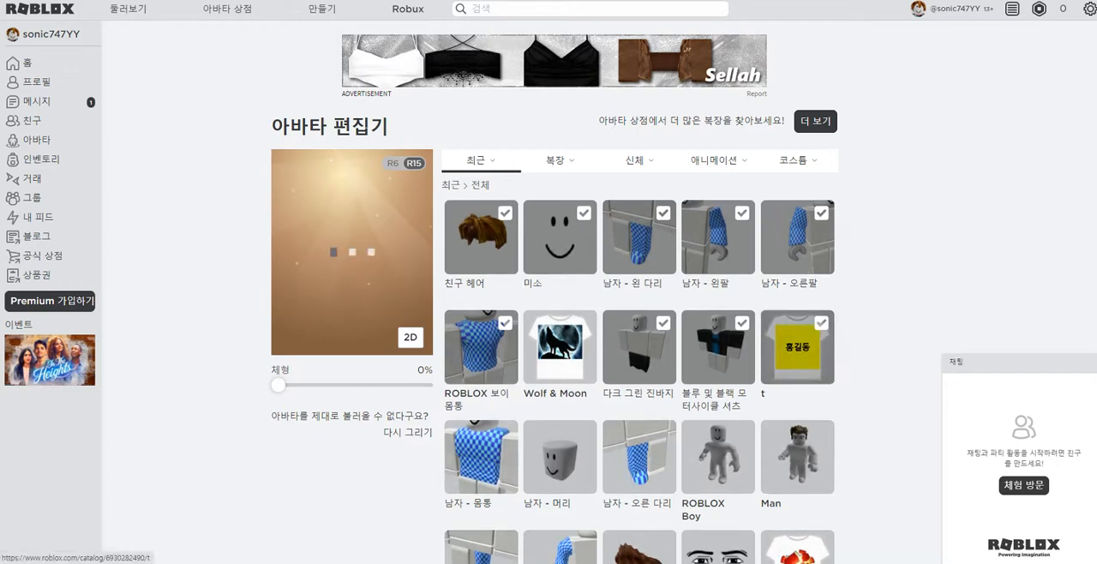
mouse_move(561, 162)
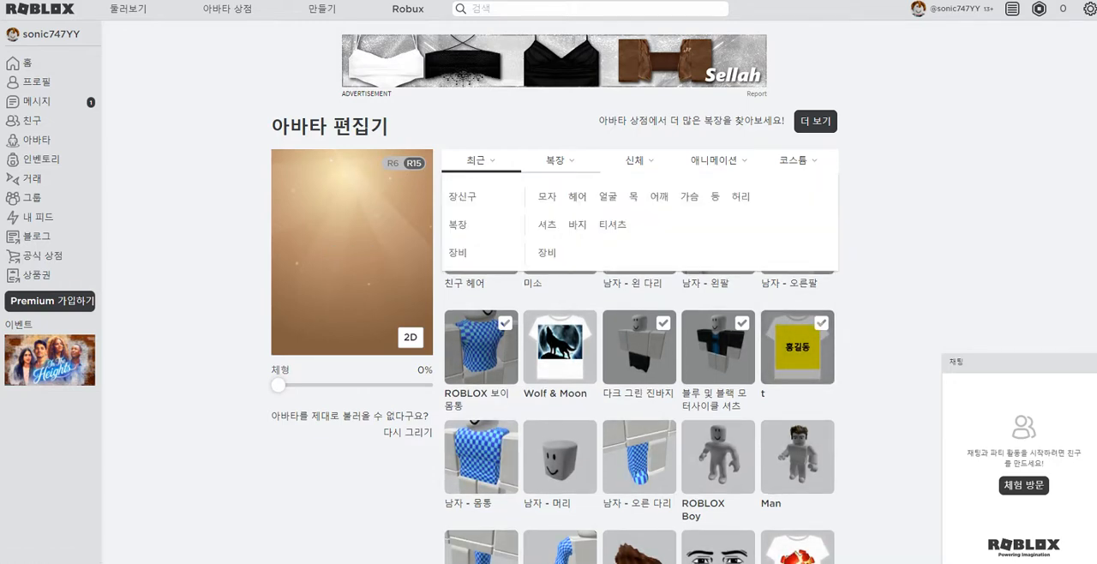
click(612, 224)
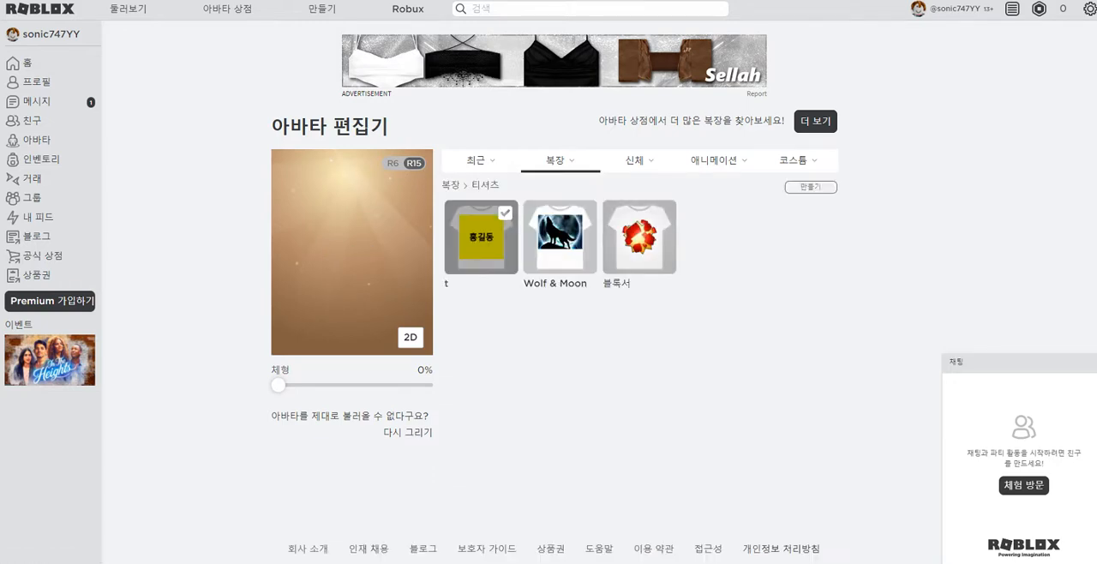
click(481, 237)
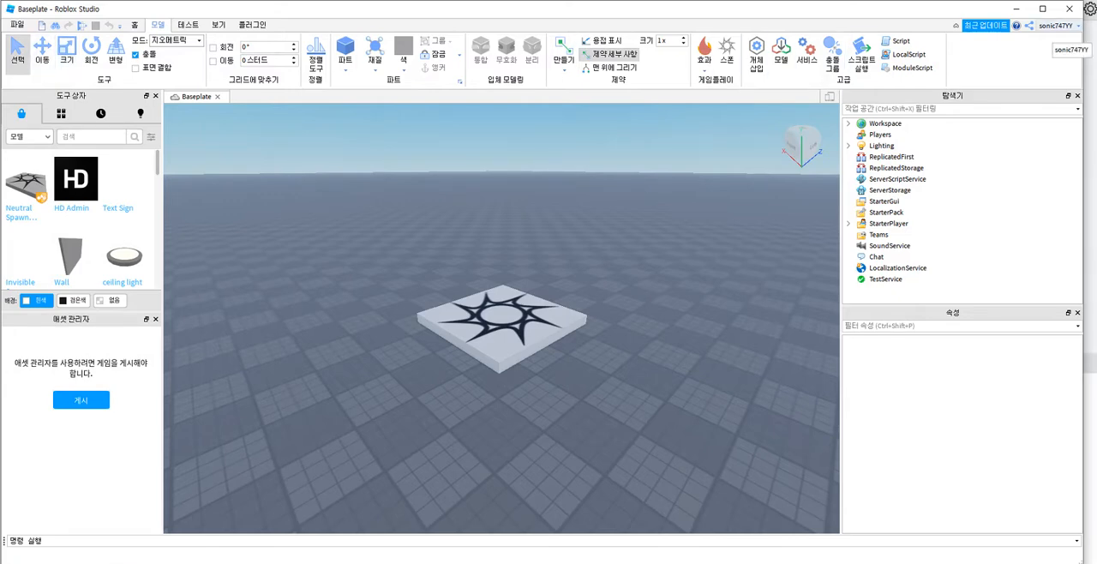
Step: Play-test the Baseplate in Roblox Studio and walk the avatar around the spawn pad to view the custom T-shirt from all sides
click(81, 24)
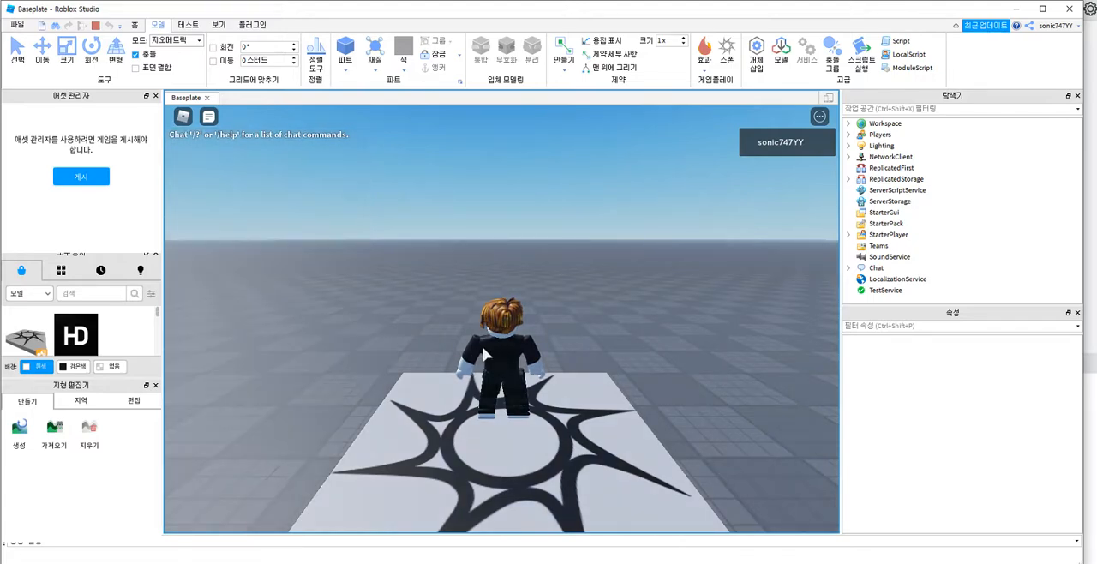
key(d)
key(s)
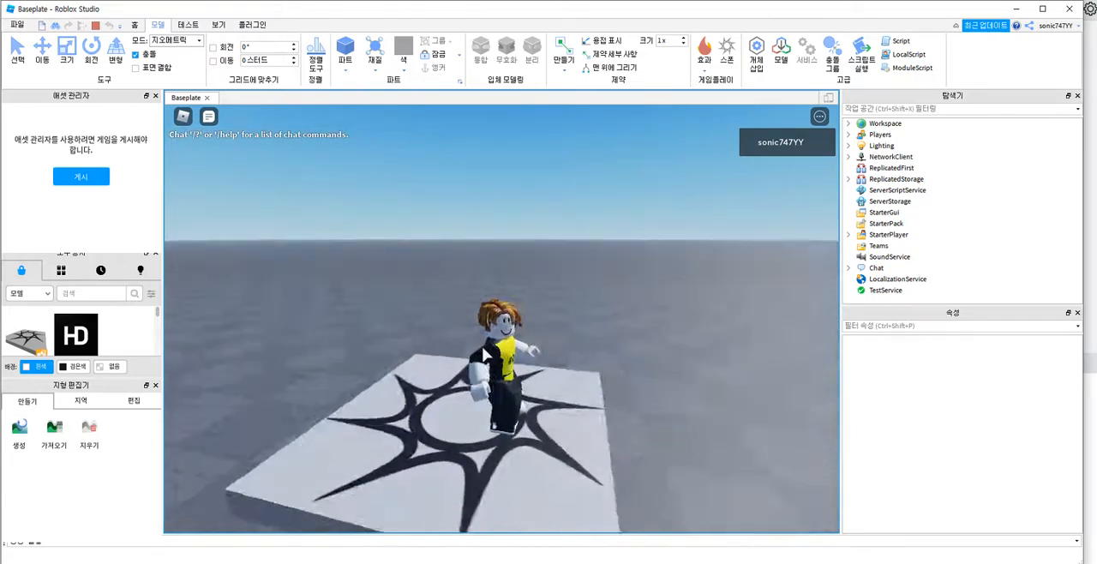
key(w)
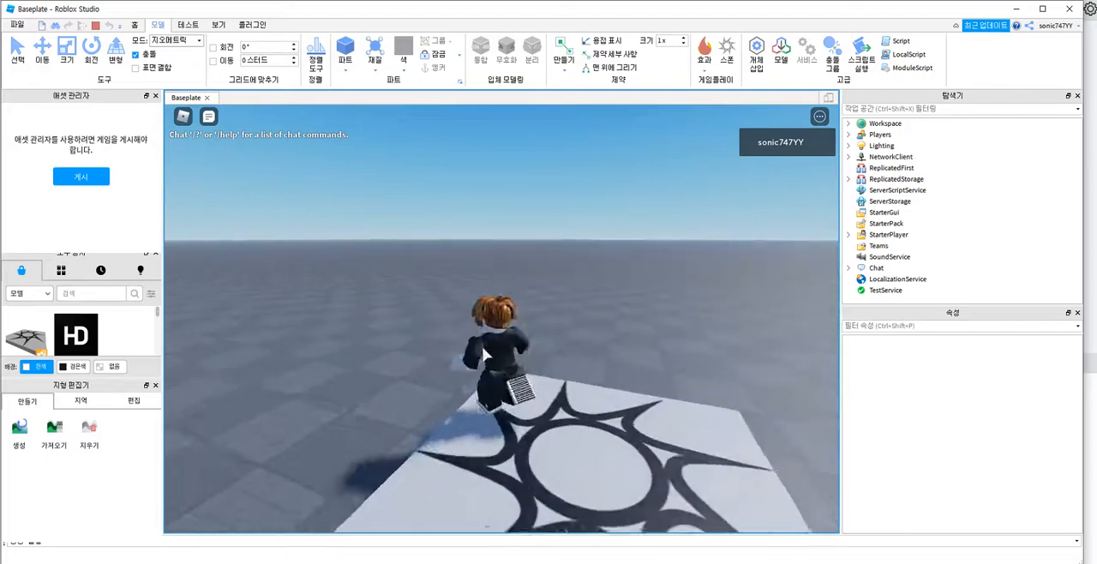
key(s)
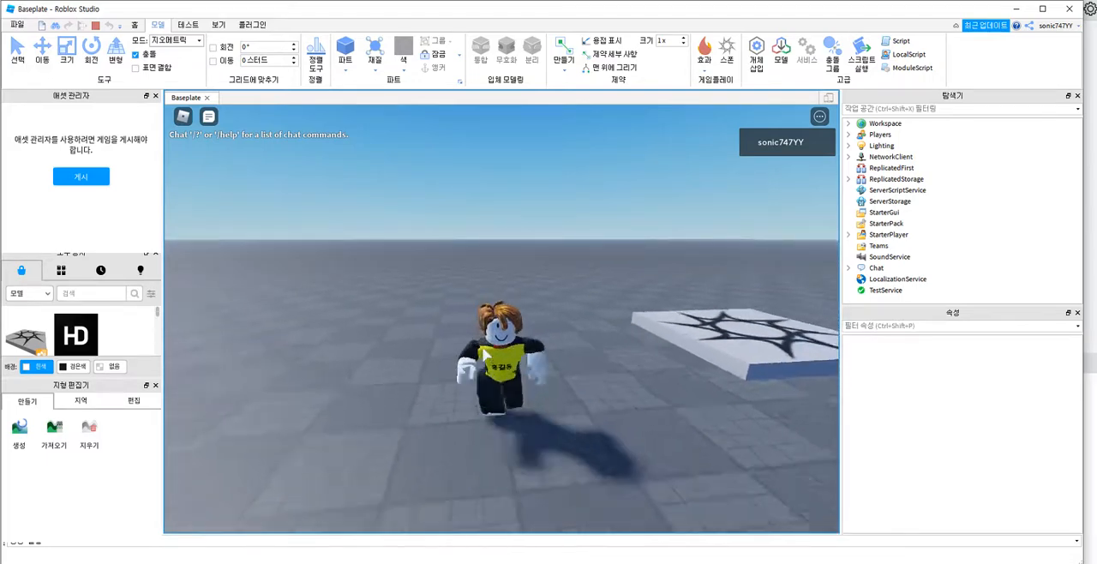
key(d)
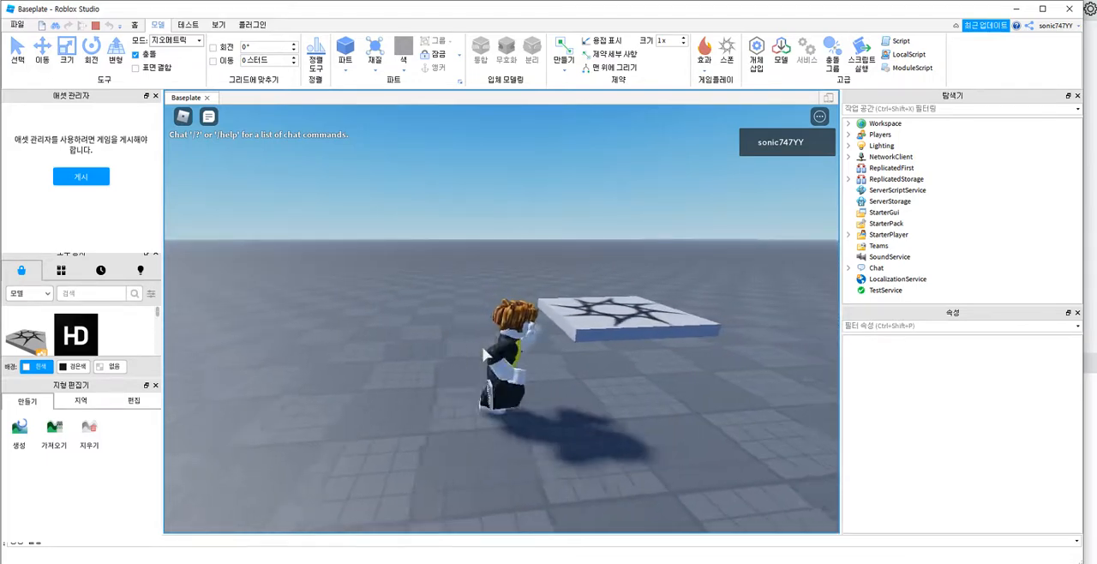
key(a)
key(w)
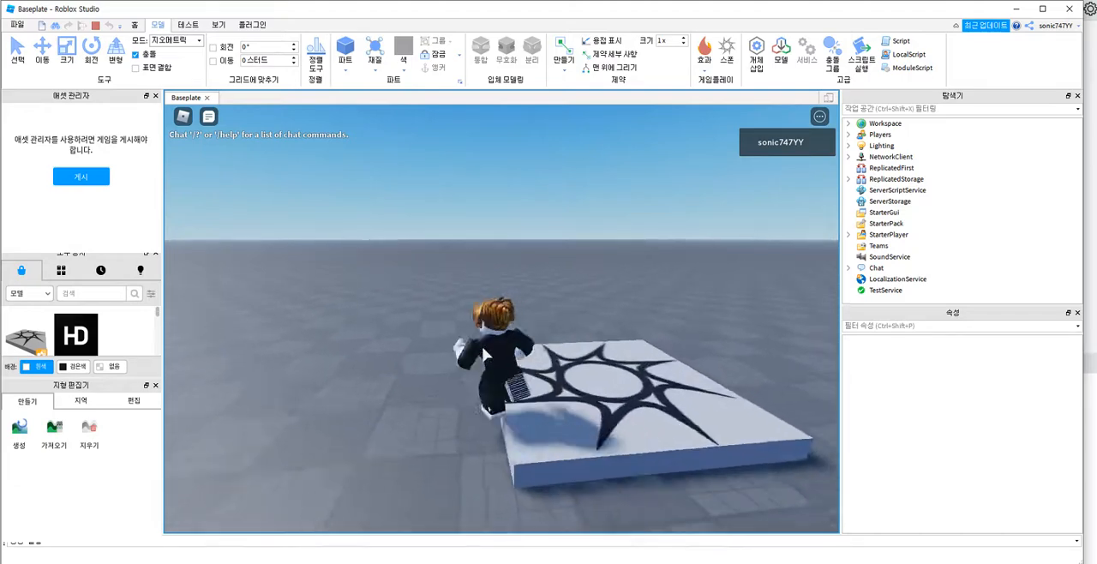
key(d)
key(a)
key(s)
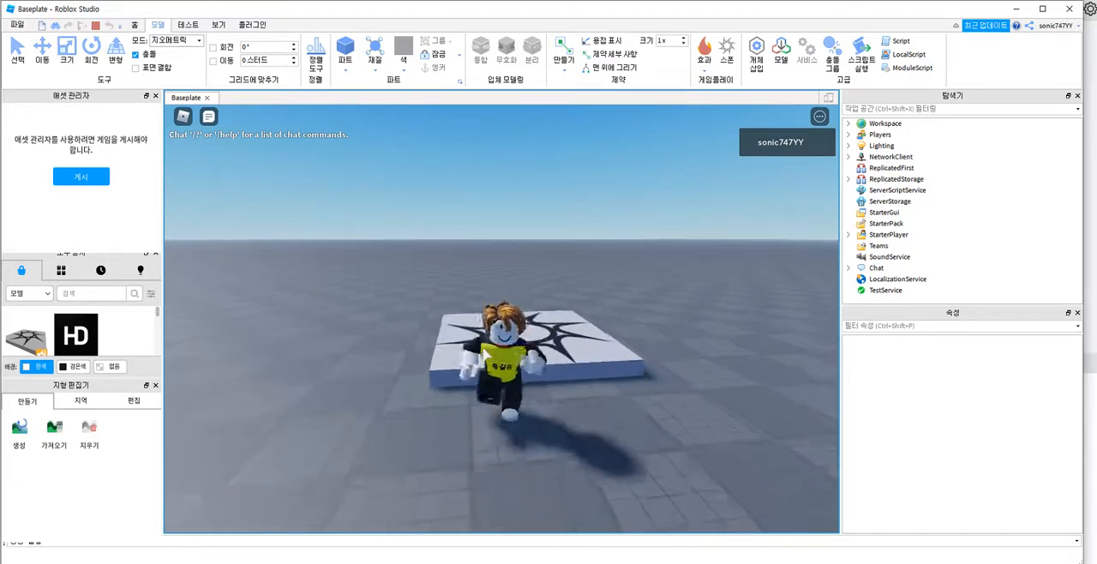
key(d)
key(w)
key(a)
key(w)
key(d)
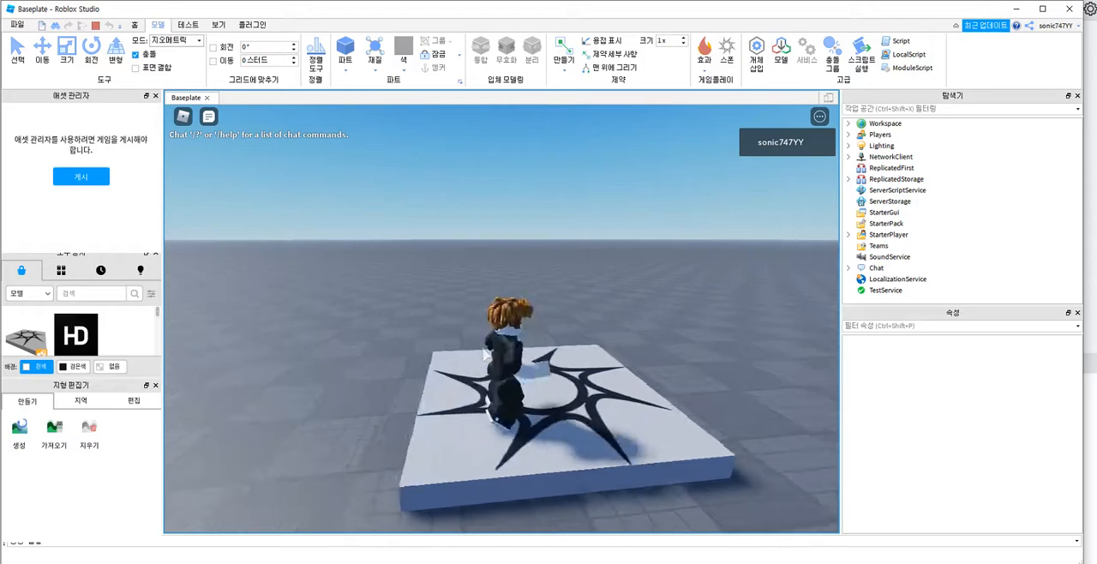
key(a)
key(d)
key(a)
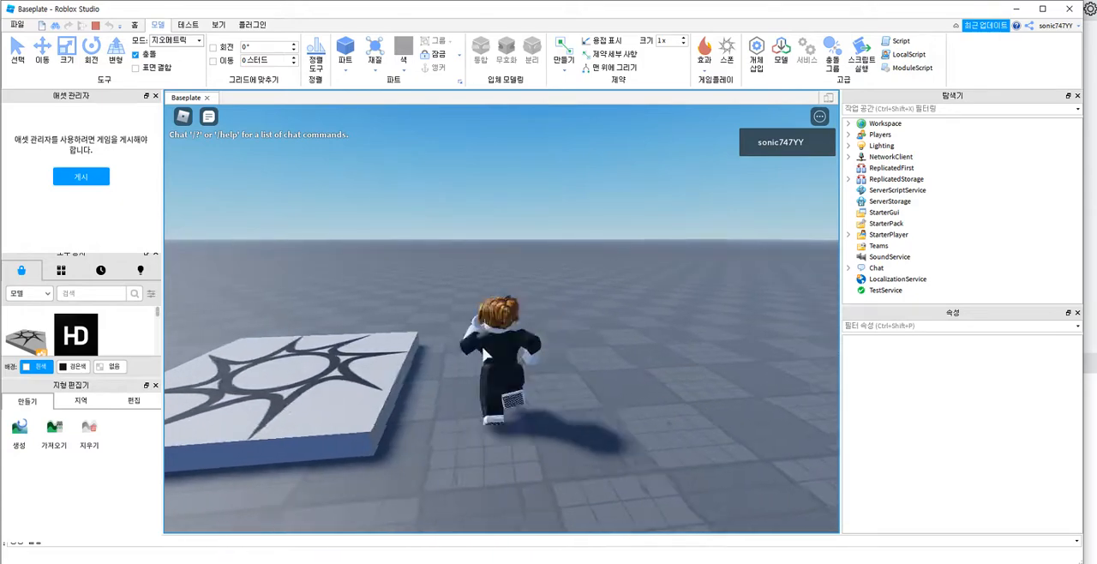
key(d)
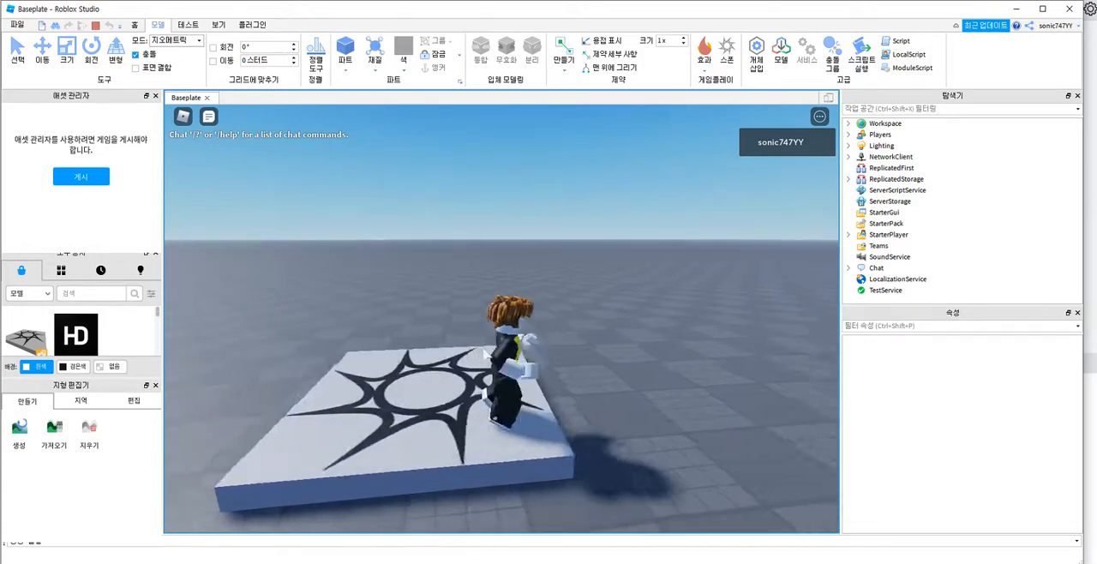
key(w)
key(a)
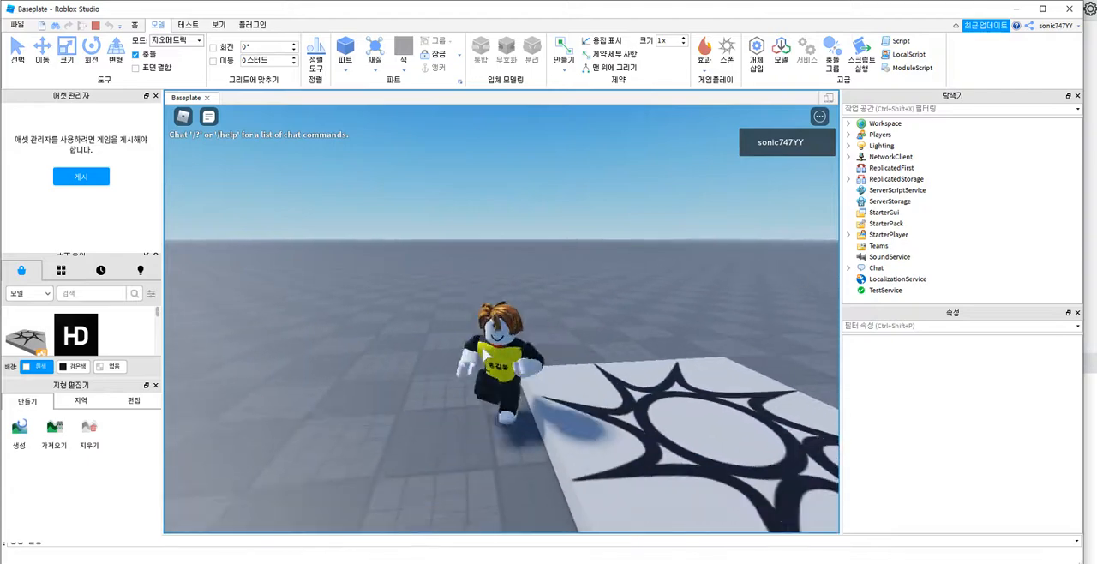
key(d)
key(a)
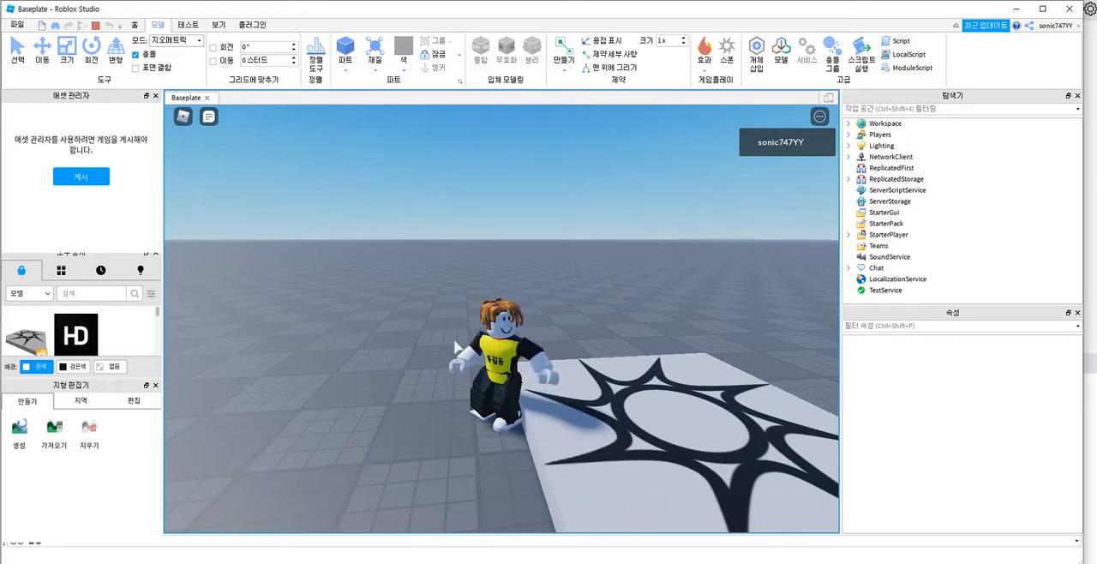
Step: Stop the Baseplate play-test and return to editing
mouse_move(334, 200)
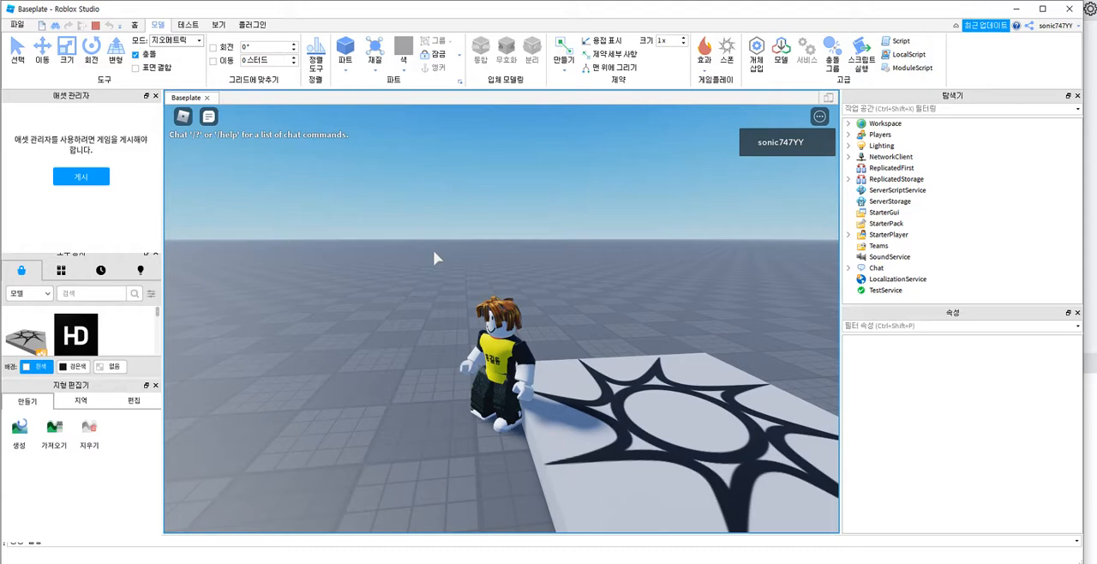
mouse_move(302, 182)
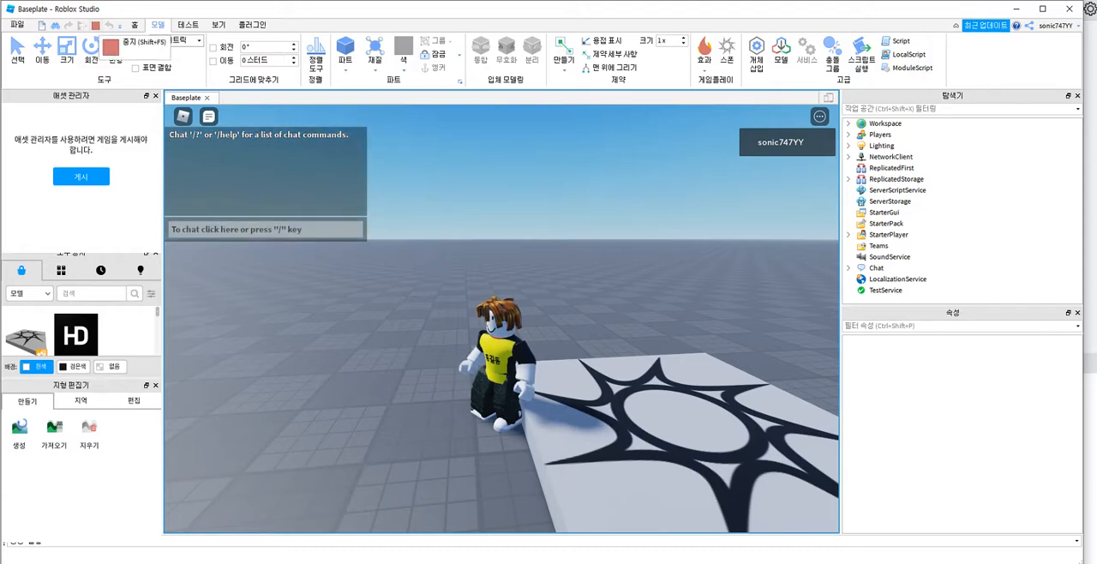
click(95, 25)
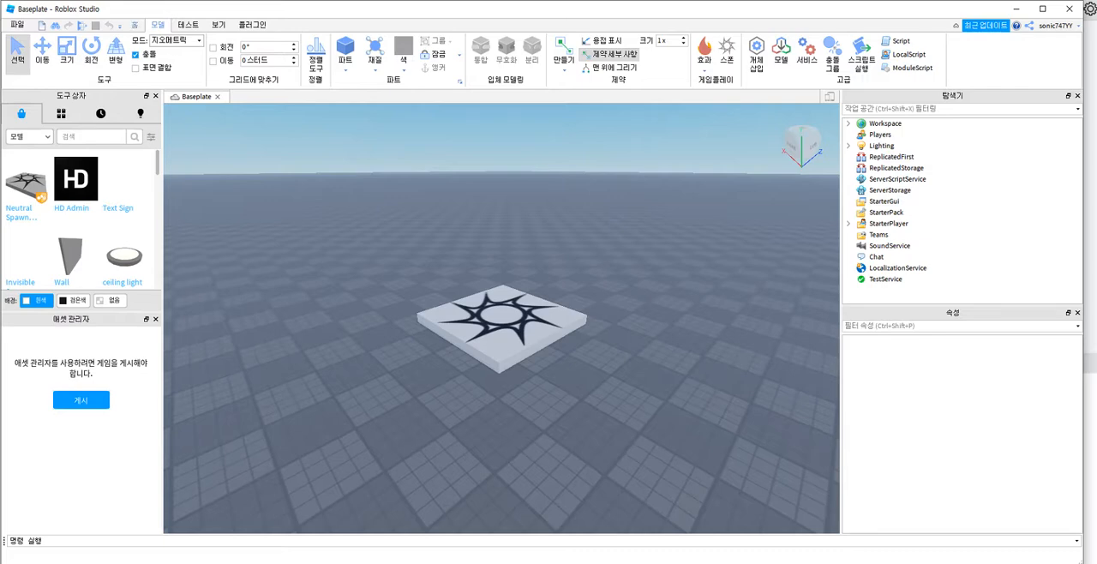
Step: Insert a block part into the Baseplate place, on top of the spawn pad
click(188, 25)
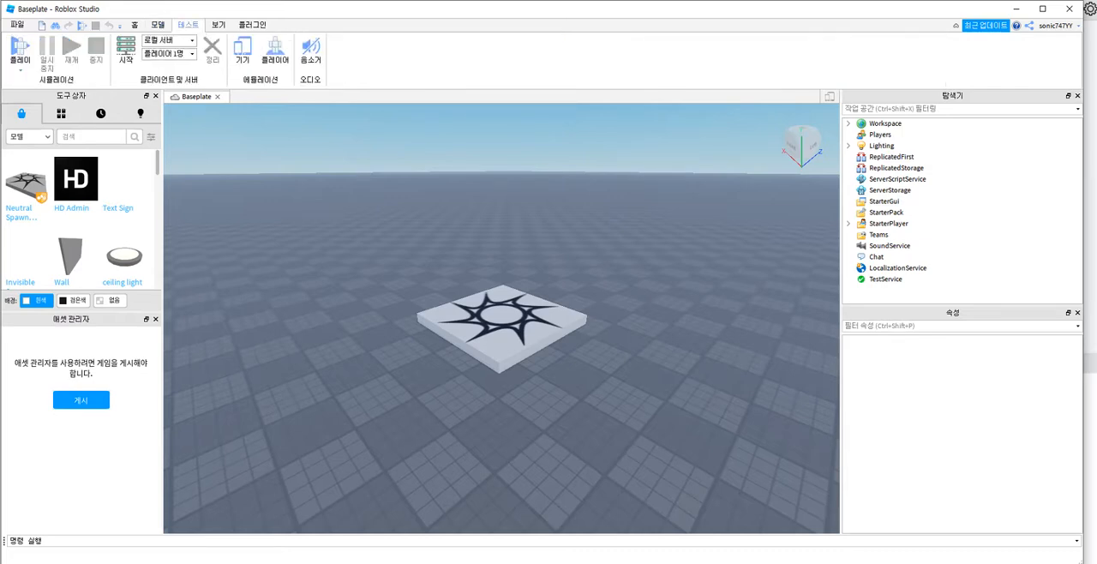
click(158, 25)
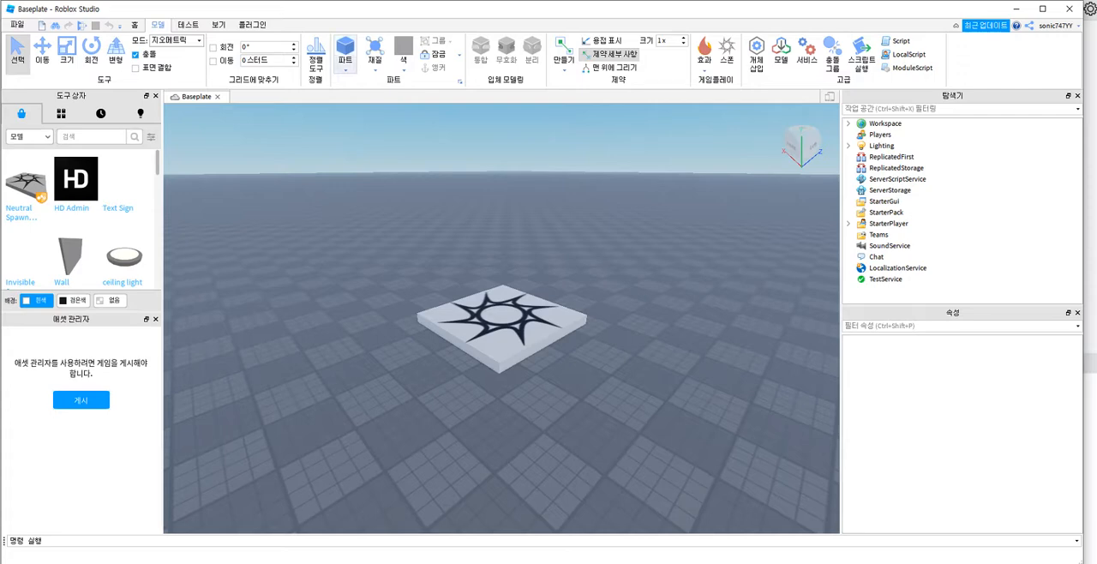
click(345, 68)
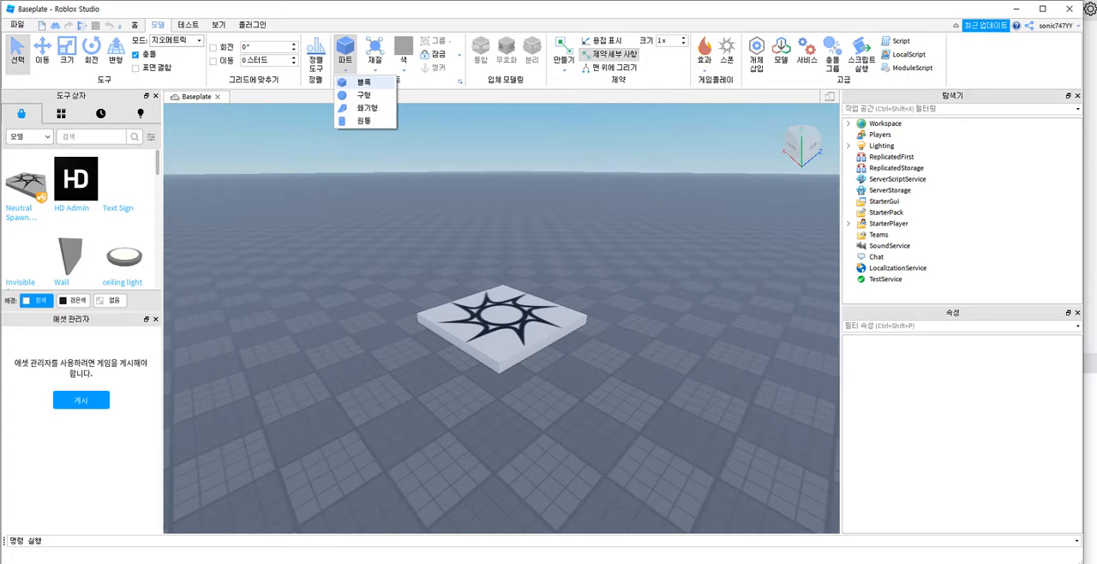
click(16, 24)
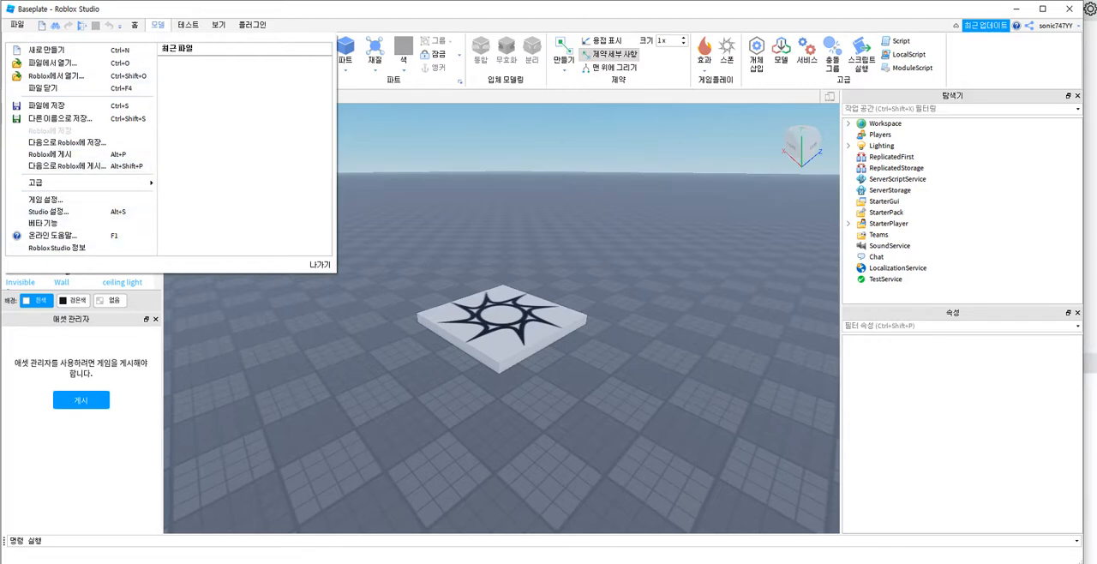
click(346, 65)
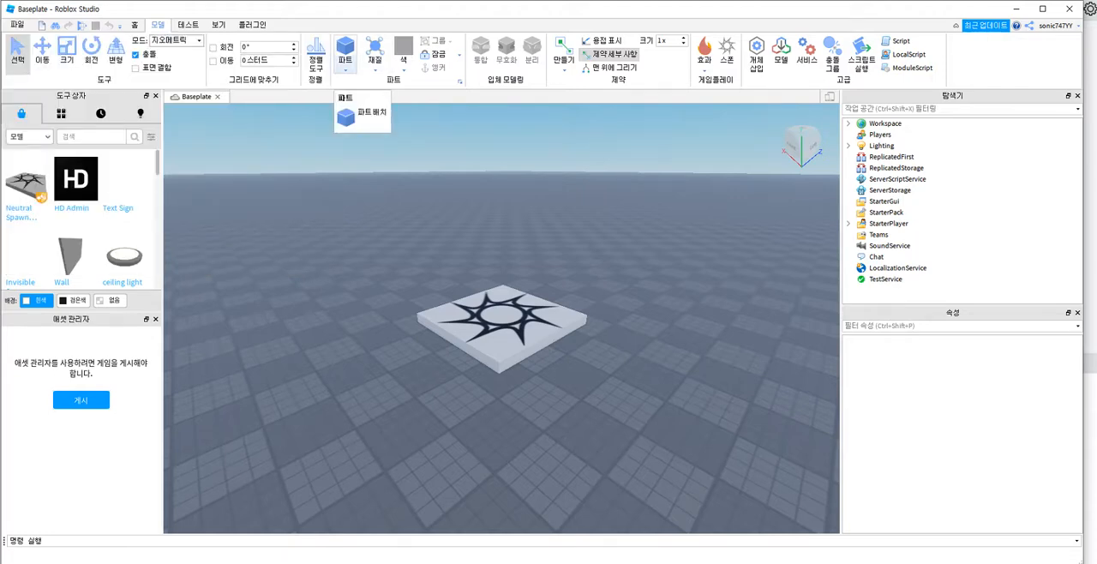
click(345, 69)
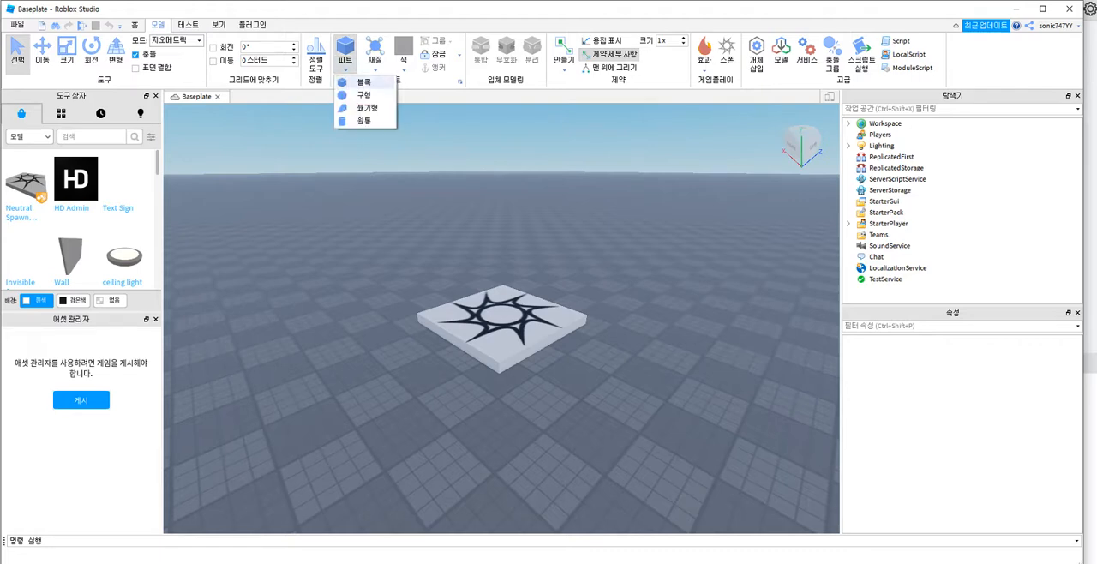
click(358, 83)
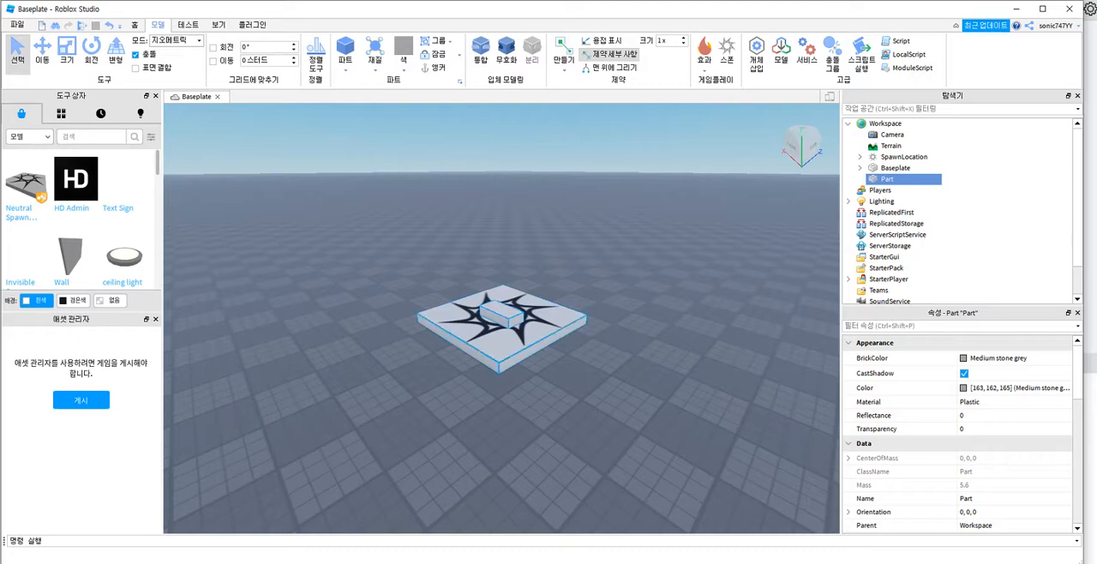
Step: Move the new block off the spawn pad onto the open baseplate beside it
click(508, 340)
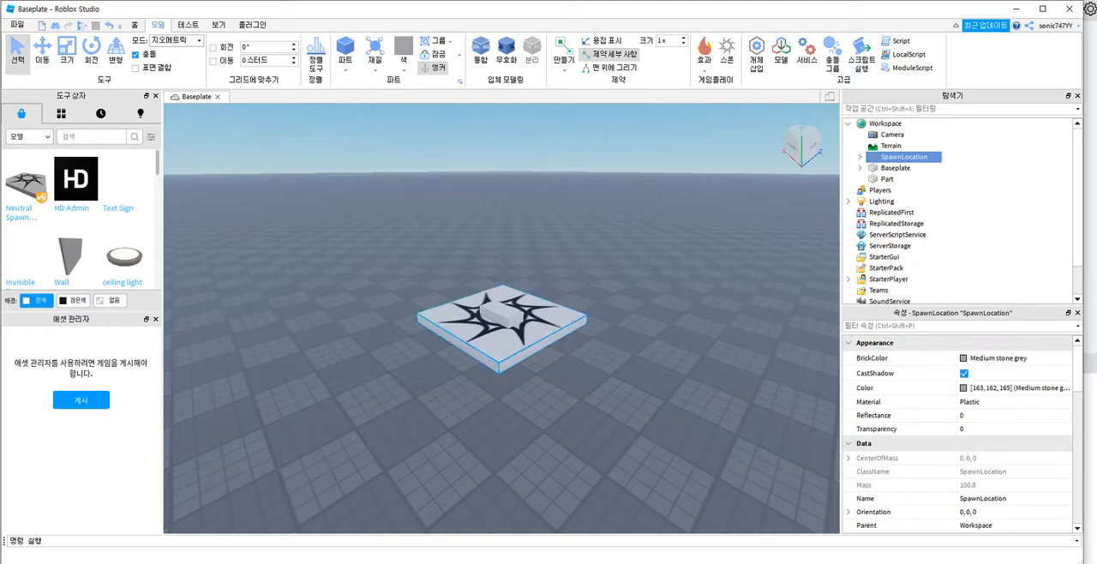
click(501, 315)
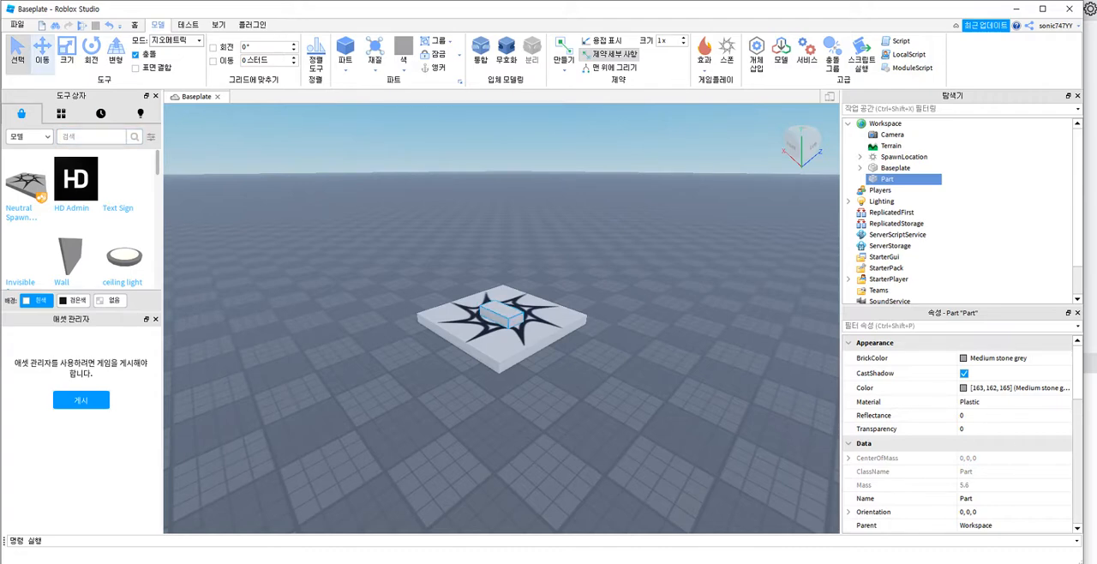
click(42, 54)
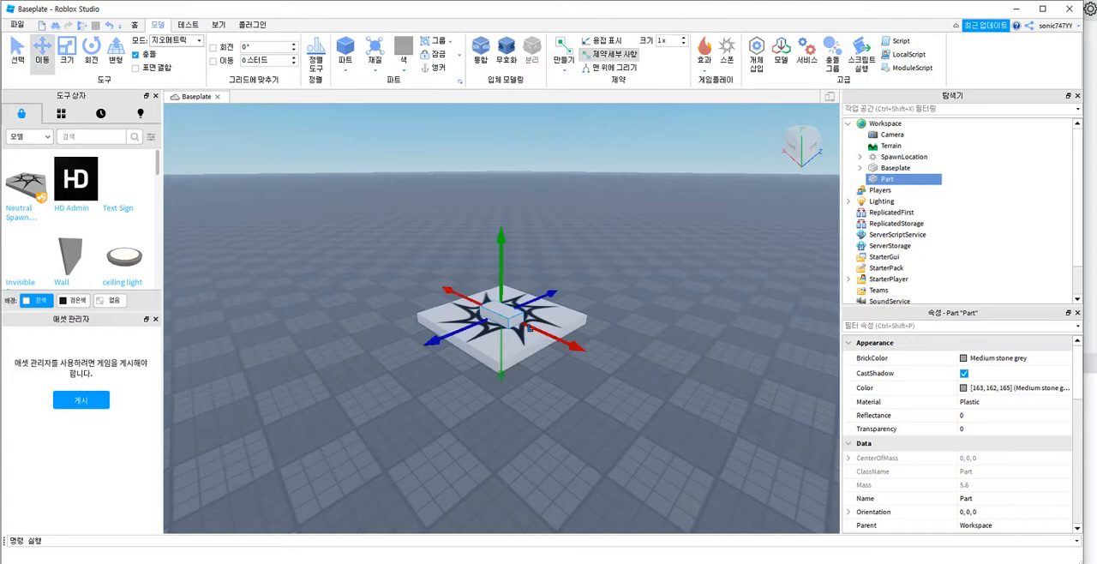
drag(425, 345, 294, 398)
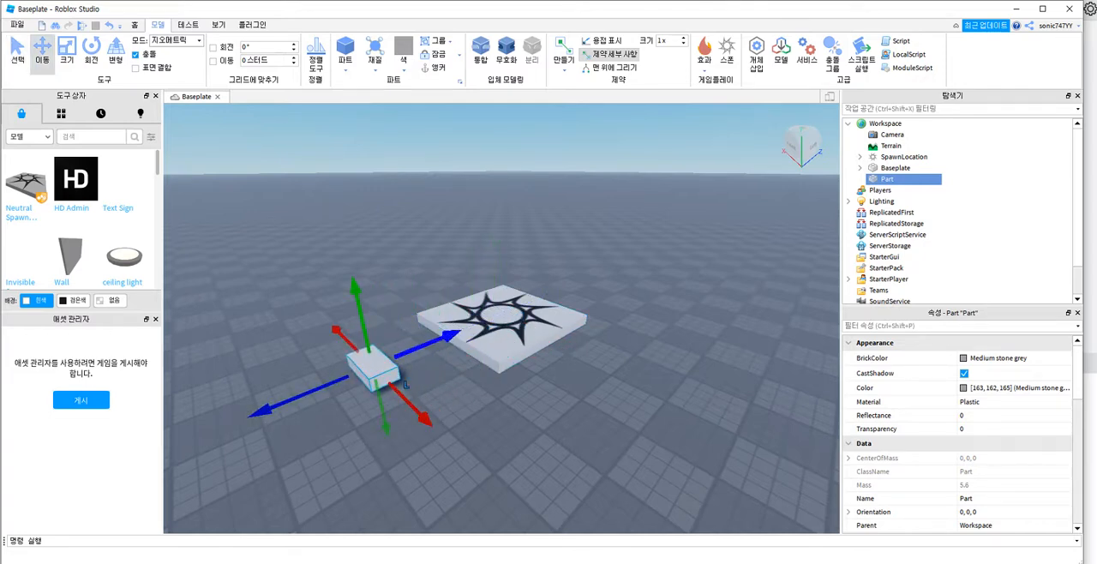
mouse_move(438, 341)
mouse_down()
mouse_move(468, 327)
mouse_move(447, 335)
mouse_up()
drag(363, 277, 361, 241)
mouse_move(375, 324)
mouse_down()
mouse_move(383, 352)
mouse_move(417, 359)
mouse_move(381, 326)
mouse_up()
mouse_move(450, 305)
mouse_down()
mouse_move(467, 299)
mouse_move(439, 310)
mouse_up()
mouse_move(413, 369)
mouse_down()
mouse_move(444, 397)
mouse_move(429, 381)
mouse_up()
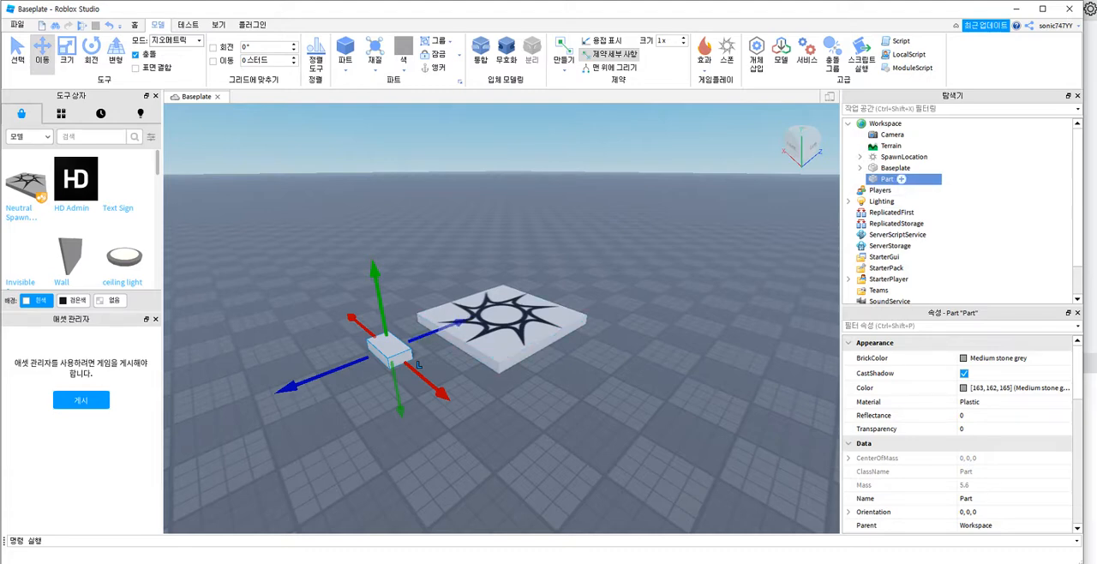
Step: Set the block's BrickColor to Really red
key(F2)
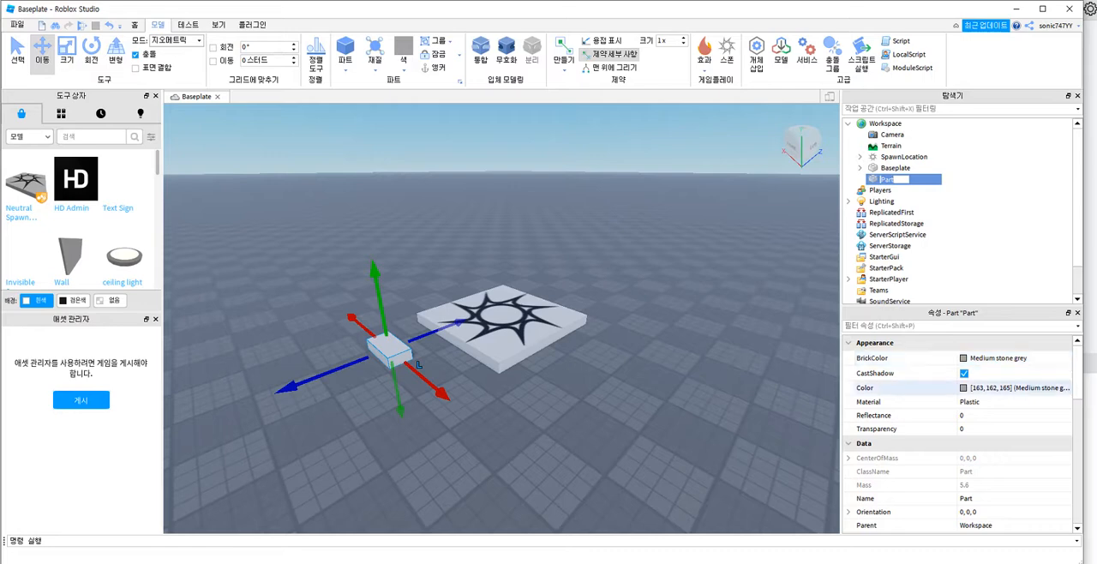
click(995, 358)
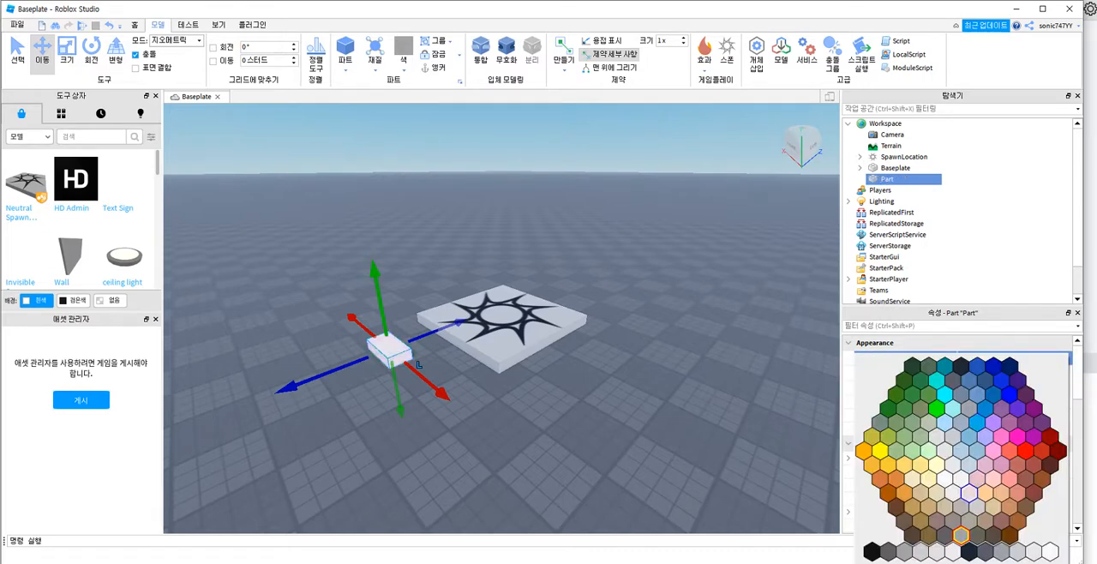
click(1026, 450)
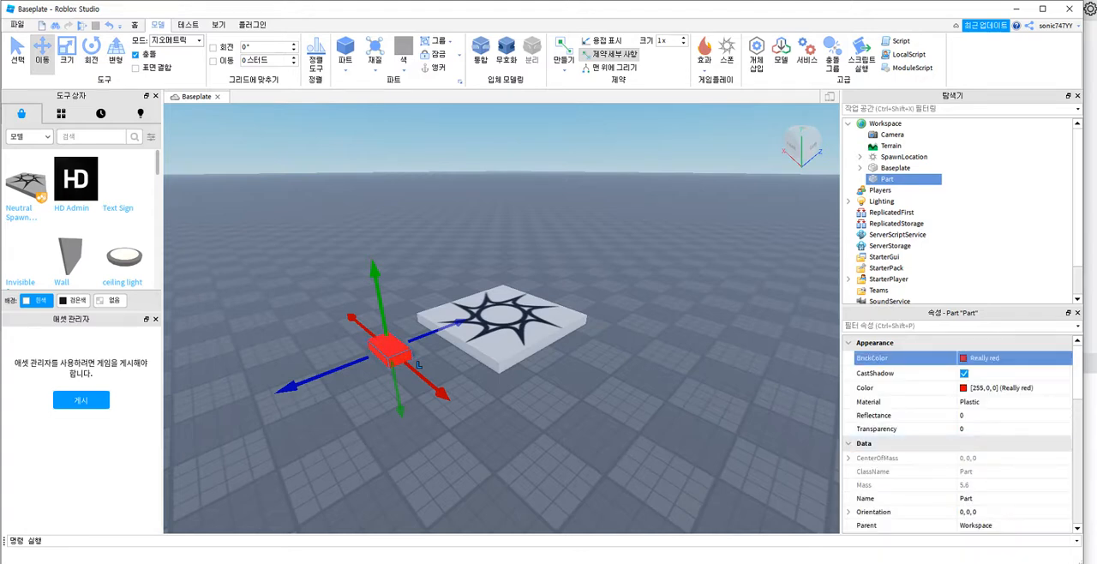
Step: Change the block's Color property to the custom bright green 80, 255, 49
click(1001, 388)
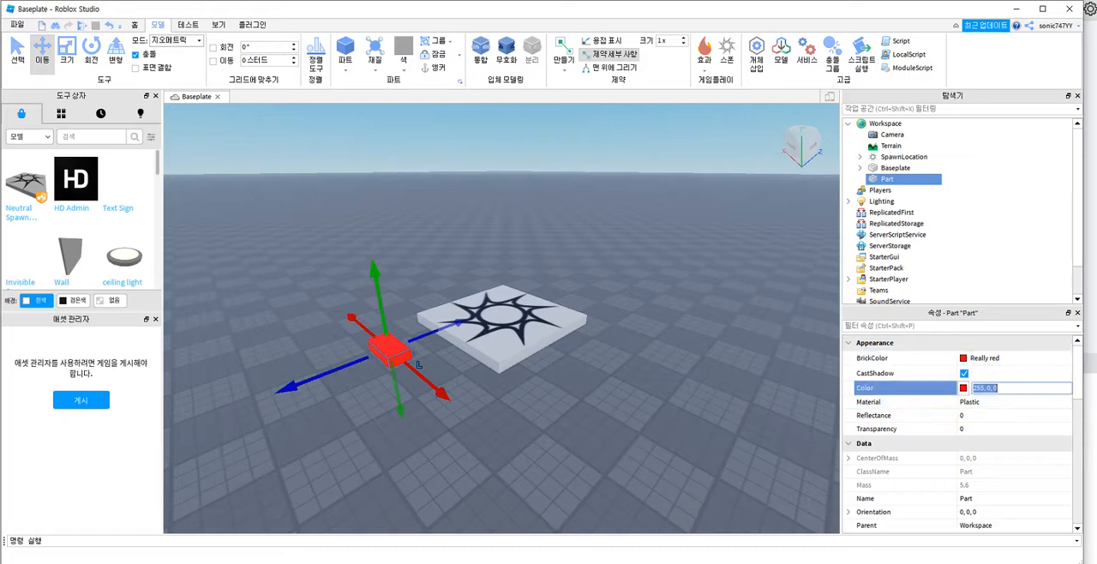
click(964, 387)
drag(574, 236, 622, 212)
click(618, 395)
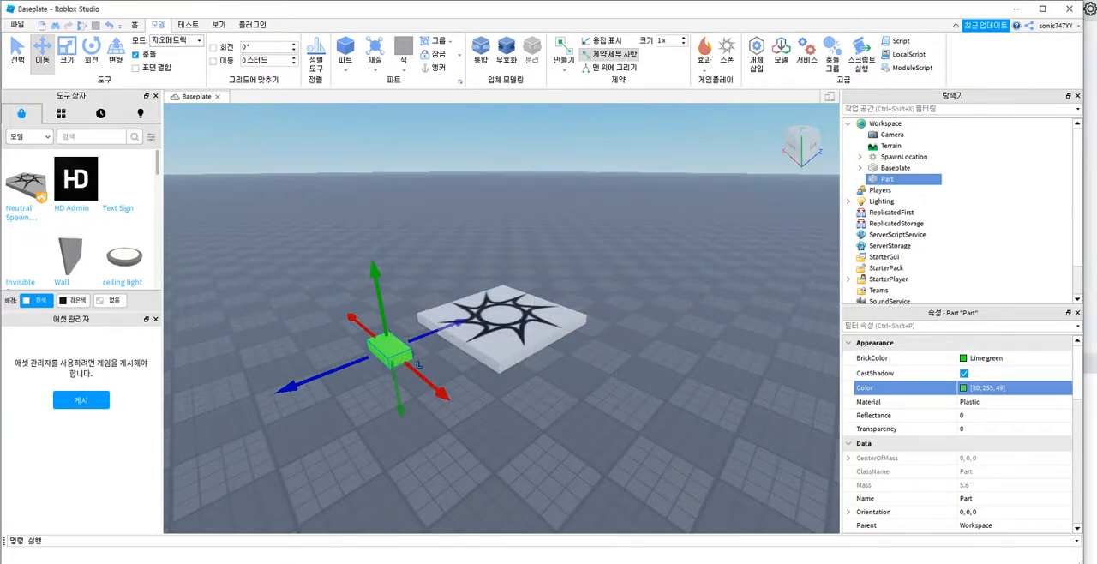
Step: Scale the green block up in length, width and height into a large box beside the spawn pad
click(467, 408)
click(390, 350)
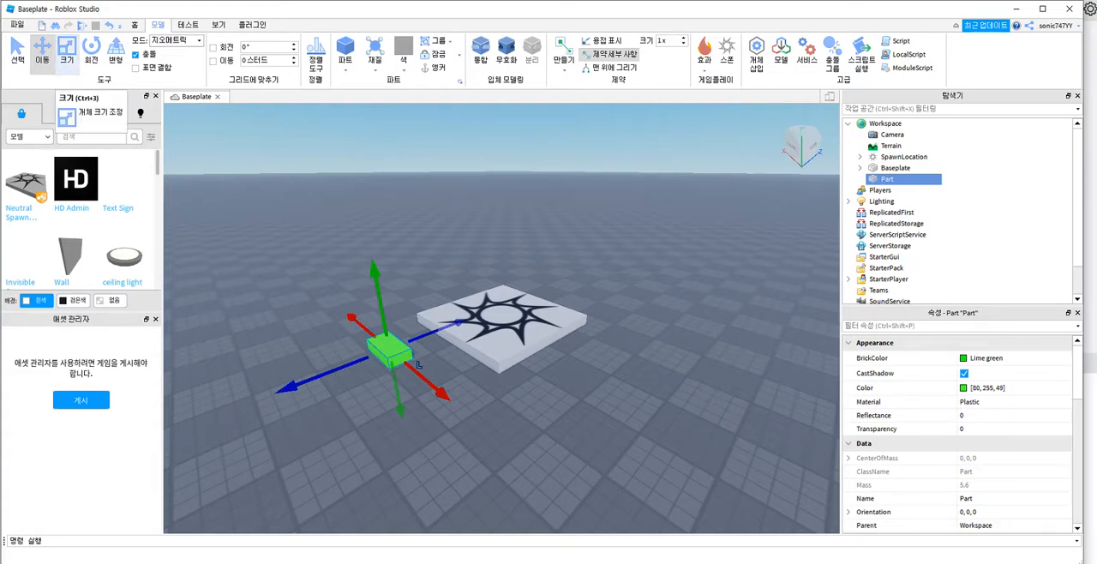
click(66, 48)
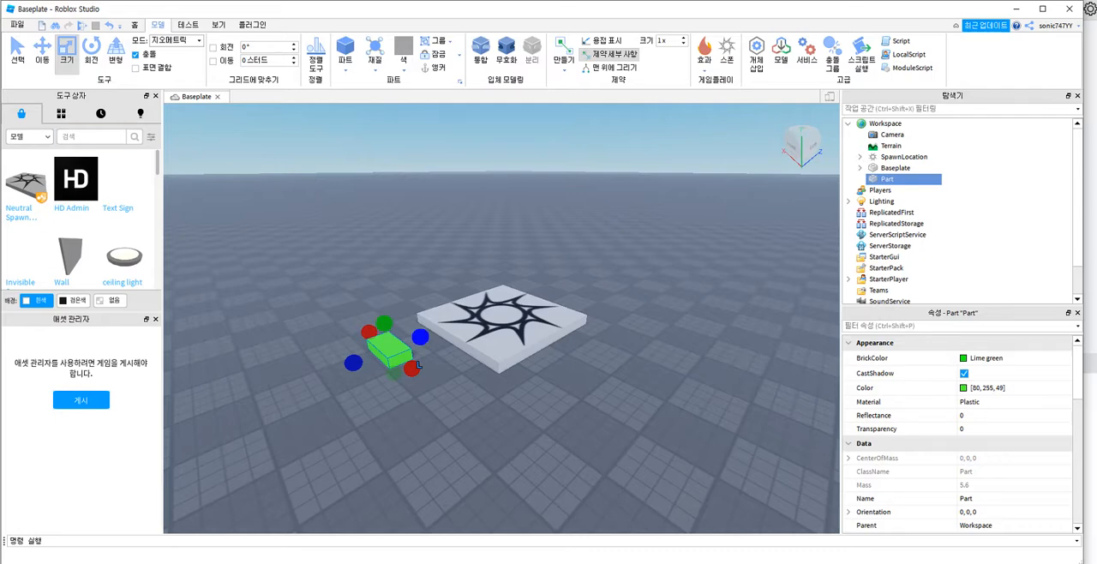
drag(418, 365, 480, 387)
drag(421, 321, 415, 258)
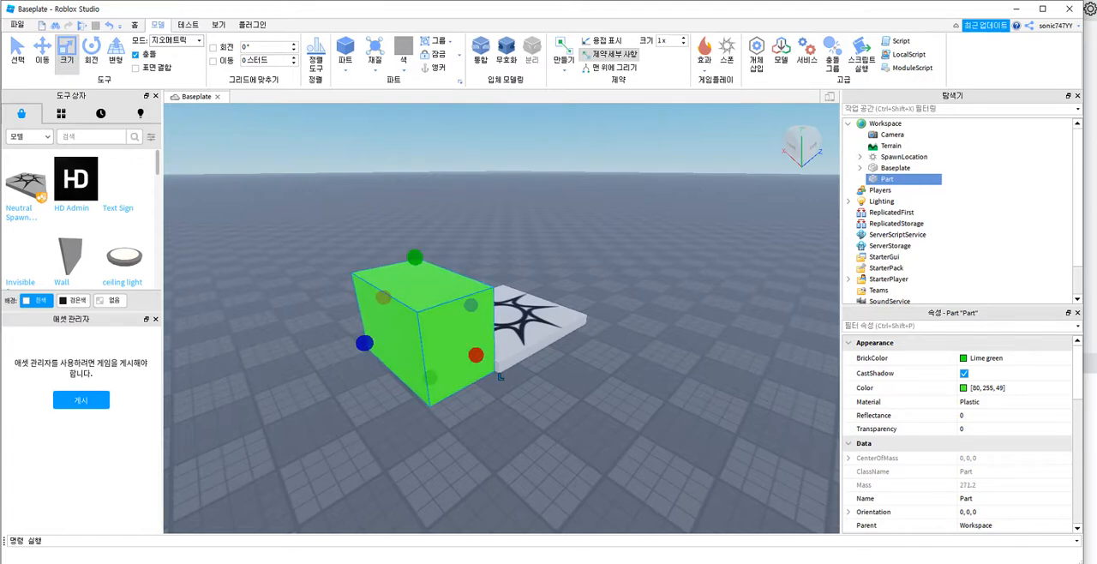
Step: Try to rotate the green block freely about its different axes with the Rotate tool
click(91, 50)
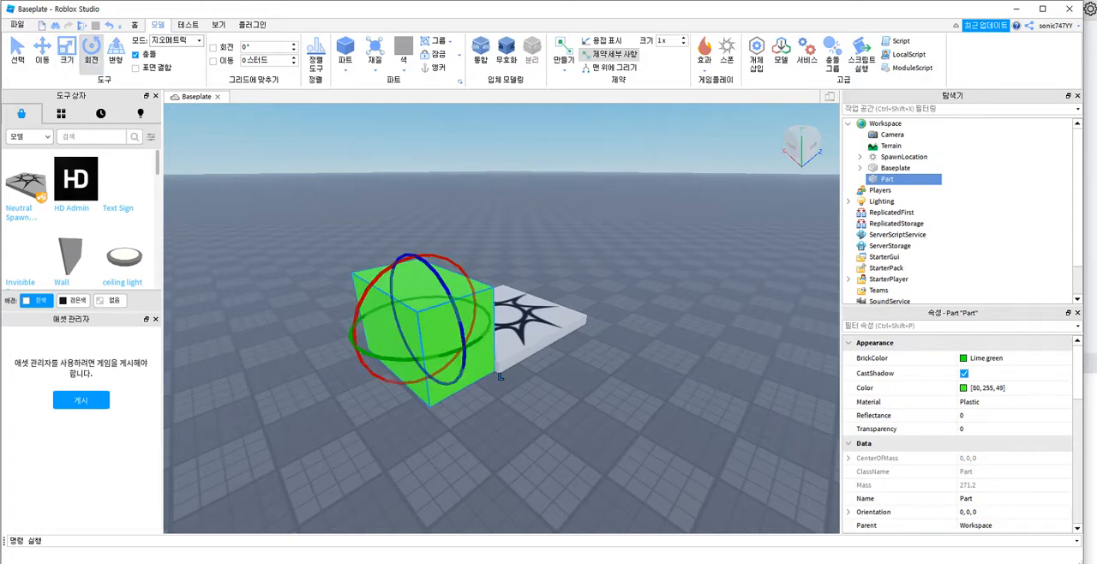
drag(455, 260, 455, 260)
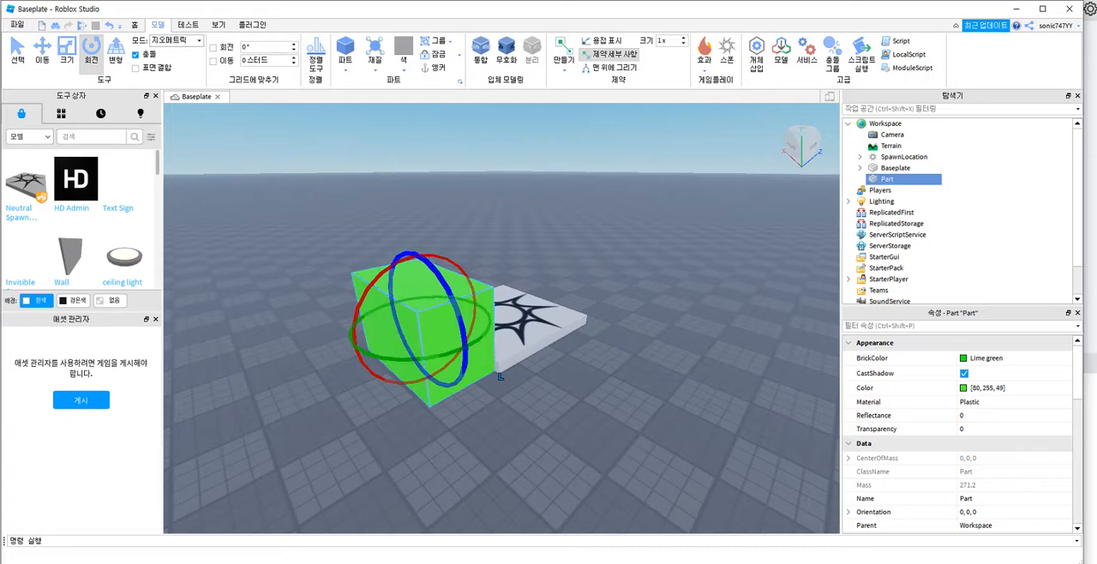
drag(463, 321, 463, 320)
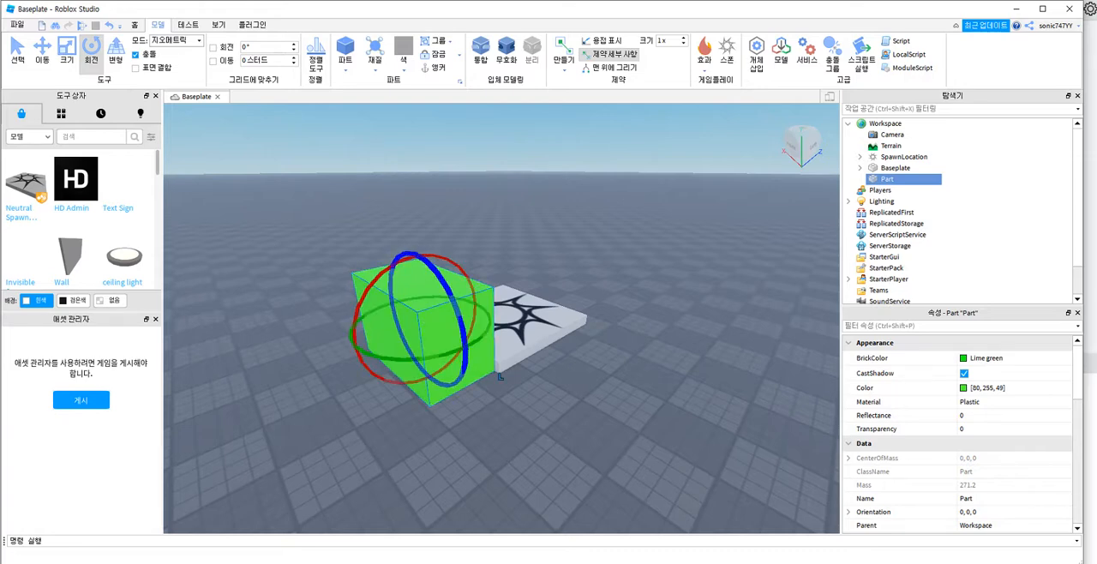
click(463, 320)
drag(463, 321, 463, 321)
click(377, 355)
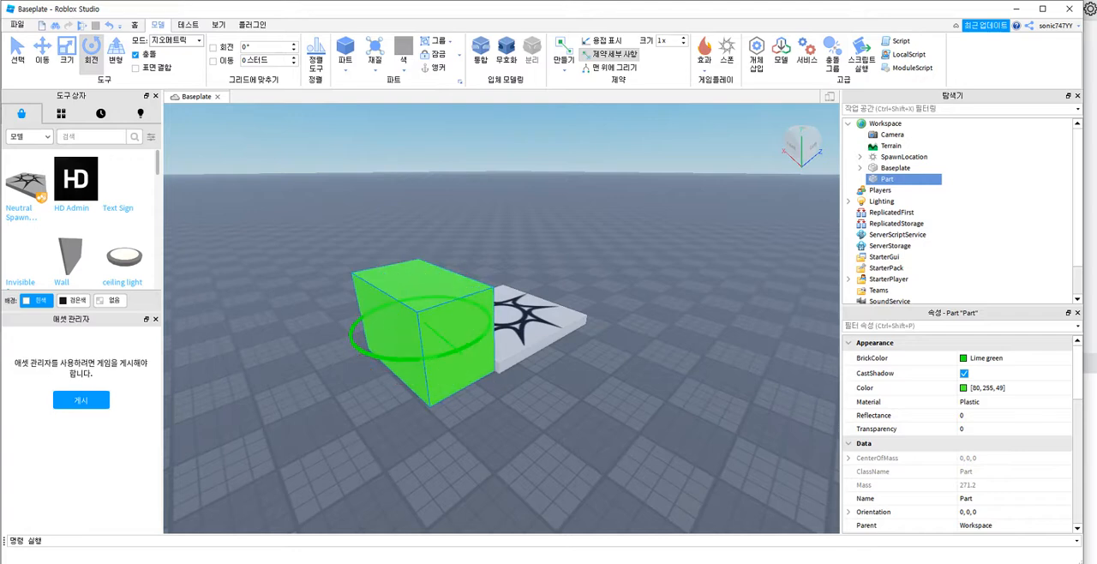
click(377, 355)
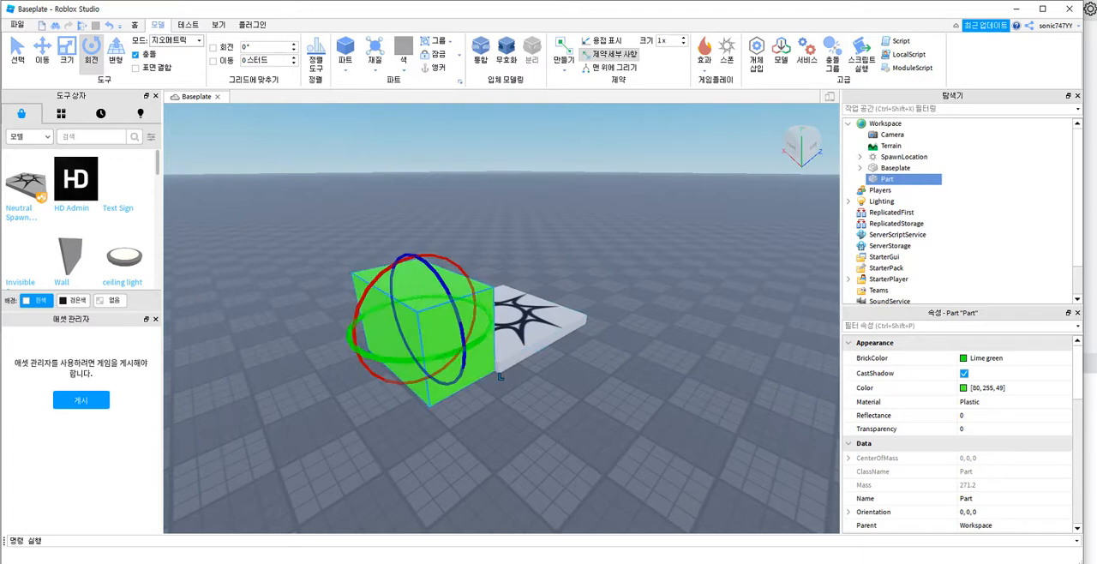
click(331, 385)
click(411, 334)
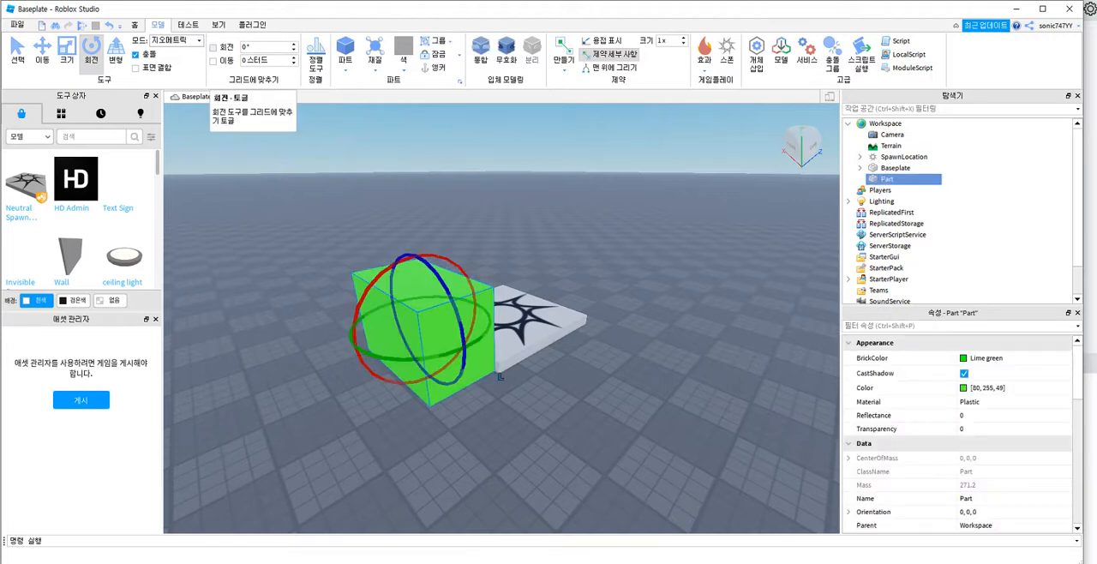
Step: Set the rotation snap to 90° and try rotating the green block about its axes in those increments
click(257, 47)
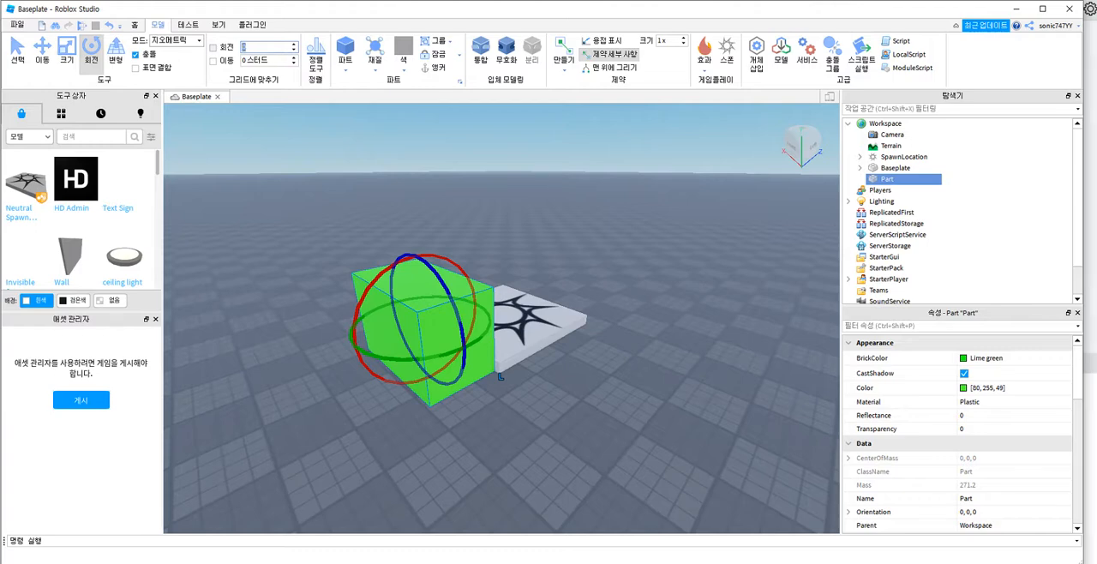
text(90)
key(Return)
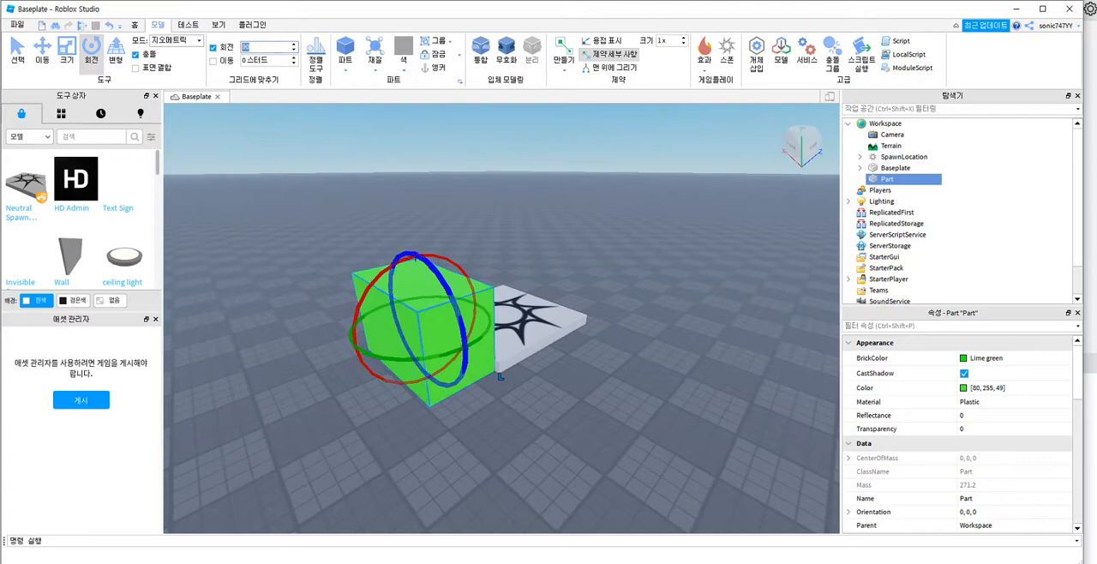
drag(465, 347, 468, 349)
click(467, 347)
drag(416, 256, 415, 257)
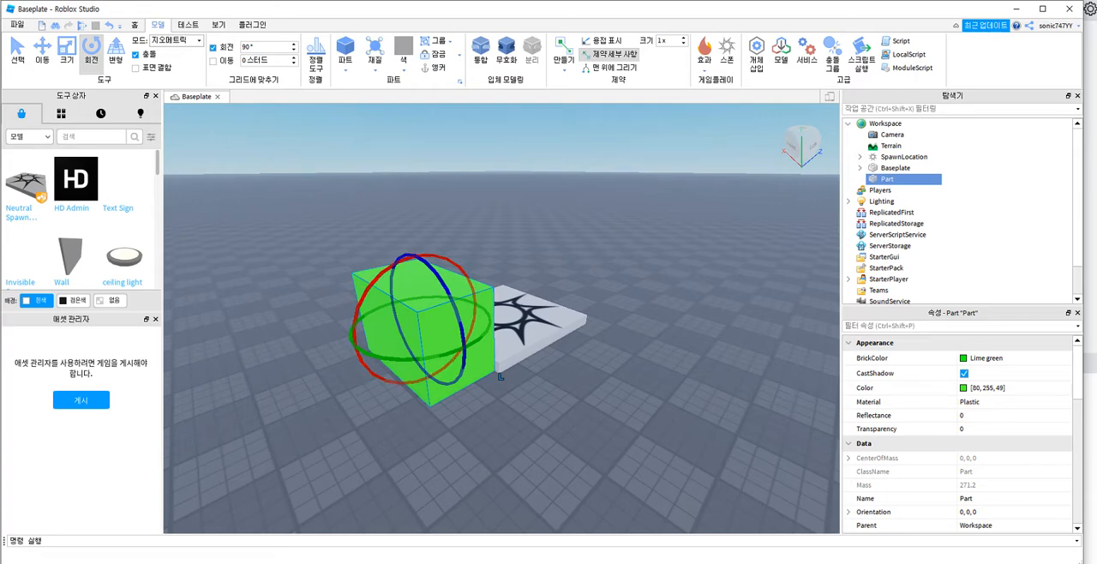
click(267, 61)
click(416, 258)
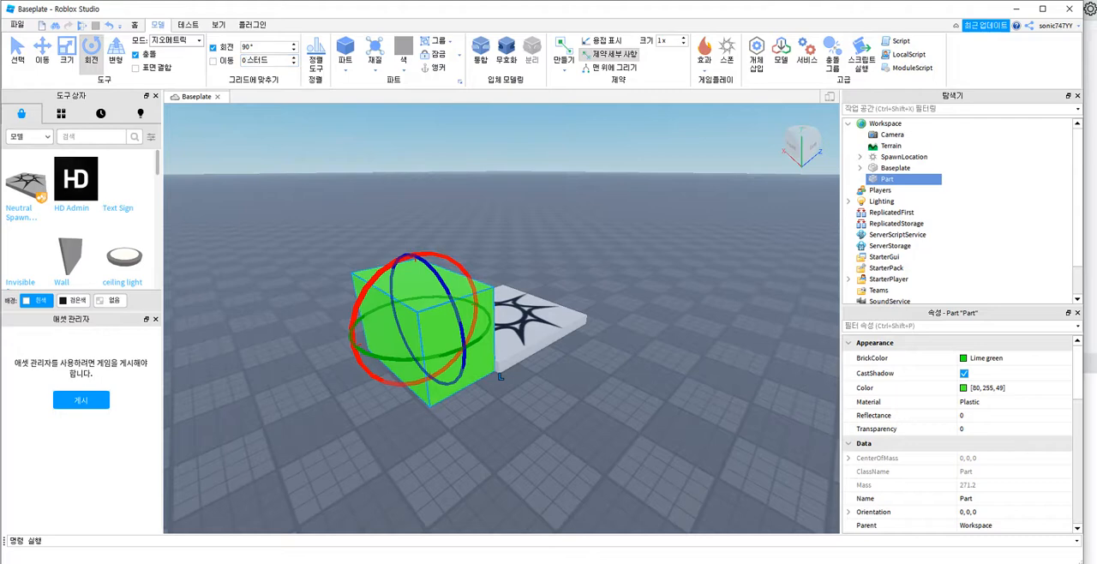
click(361, 346)
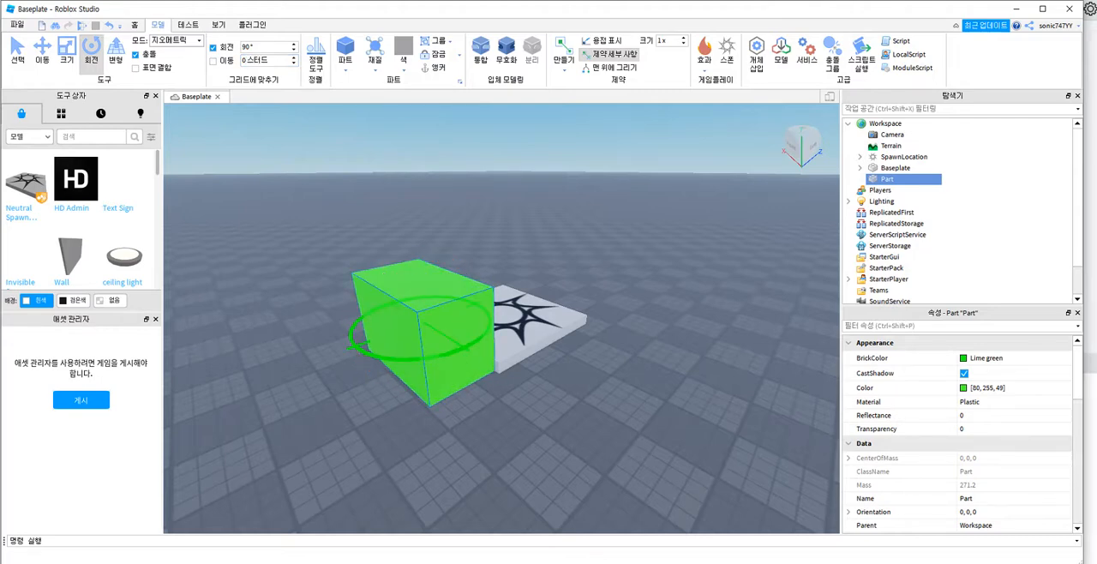
click(361, 347)
Step: Set the rotation snap to 30° and turn on movement snapping at 0.8 studs
click(294, 50)
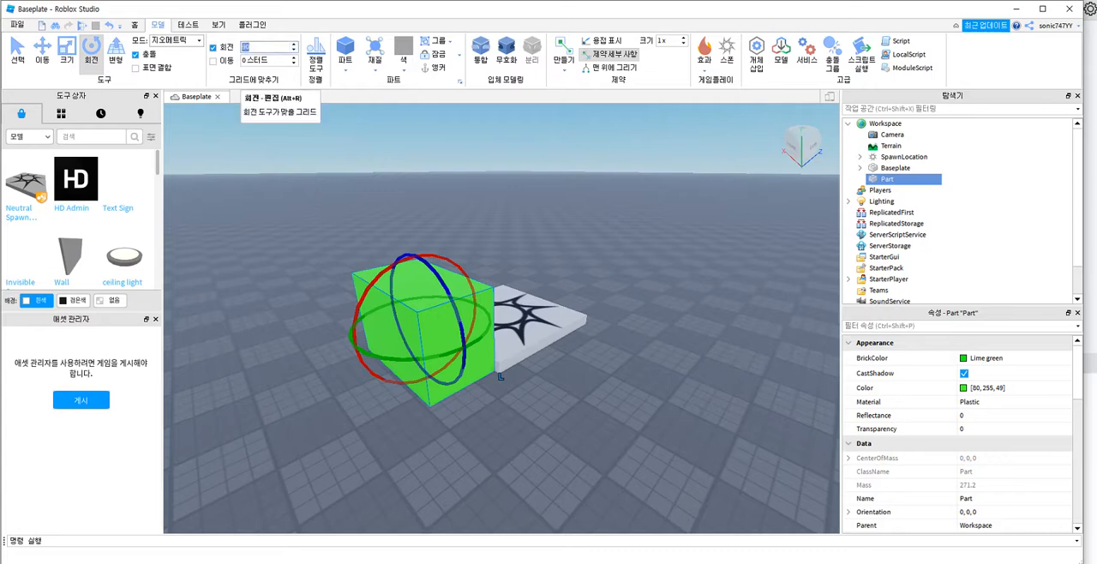
text(30)
key(Return)
key(Tab)
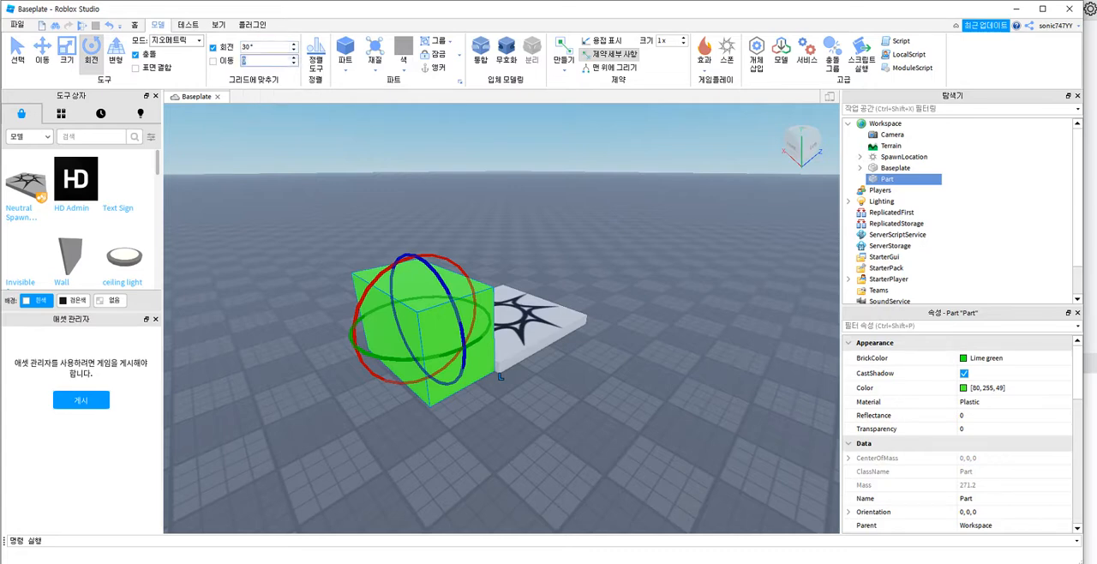
key(Up)
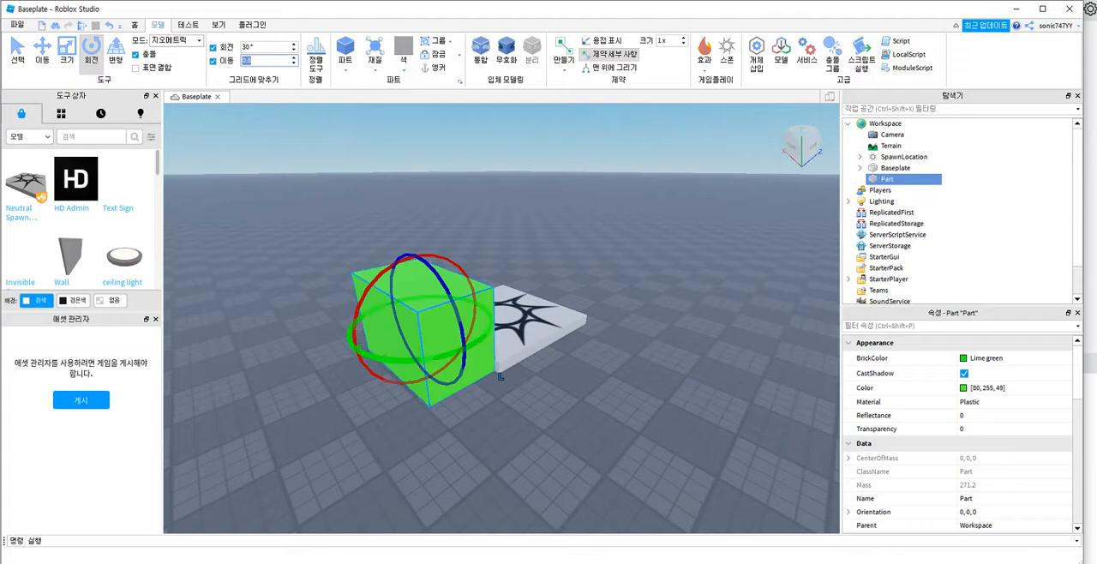
Step: Try rotating the green block about its vertical axis and move it across the baseplate, clear of the spawn pad
drag(379, 359, 379, 359)
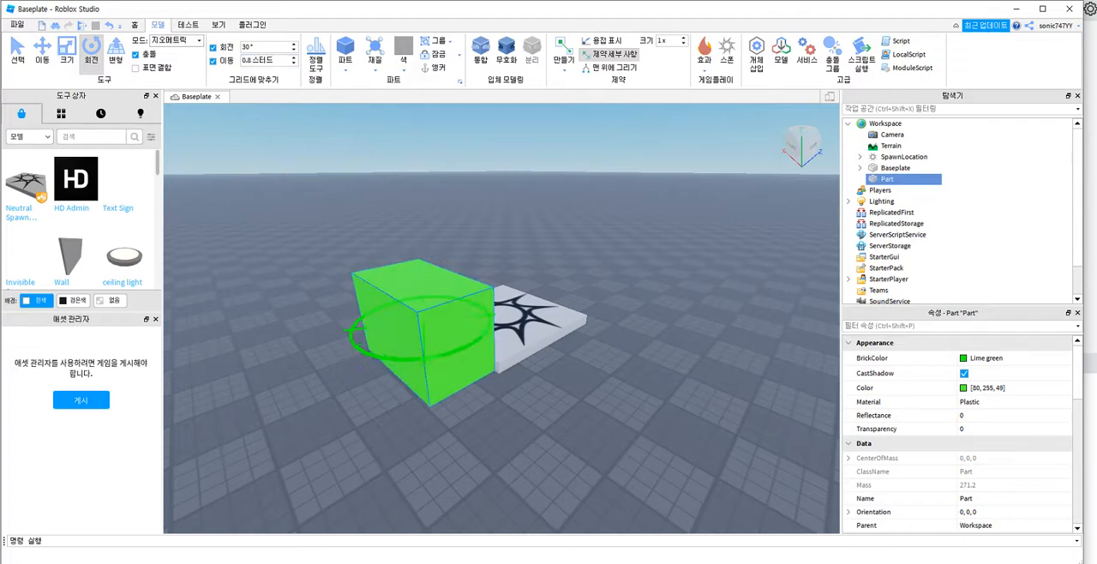
click(406, 343)
drag(389, 348, 530, 363)
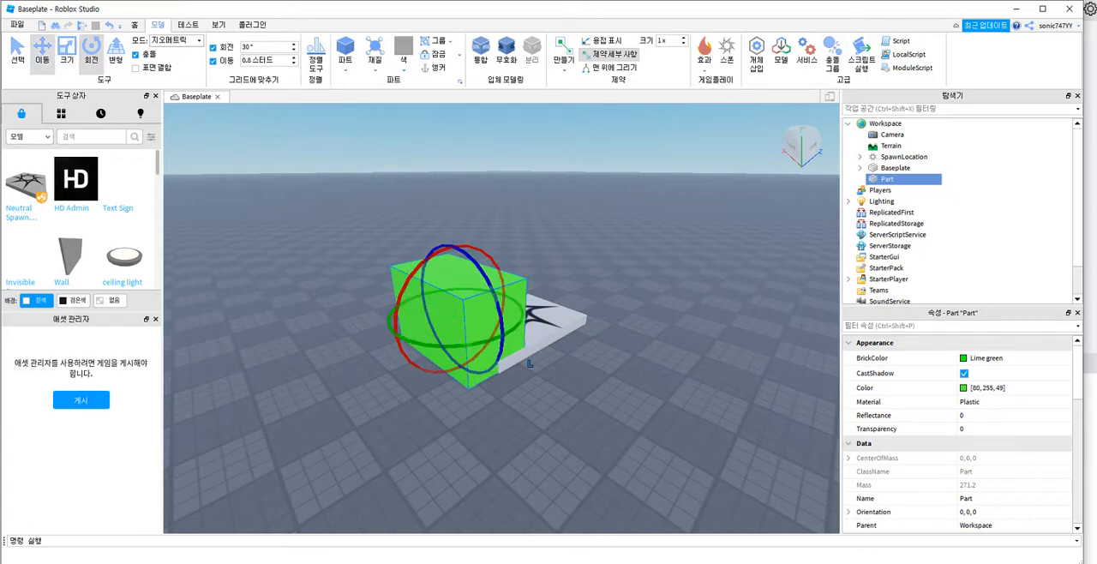
key(ctrl+2)
drag(530, 364, 458, 404)
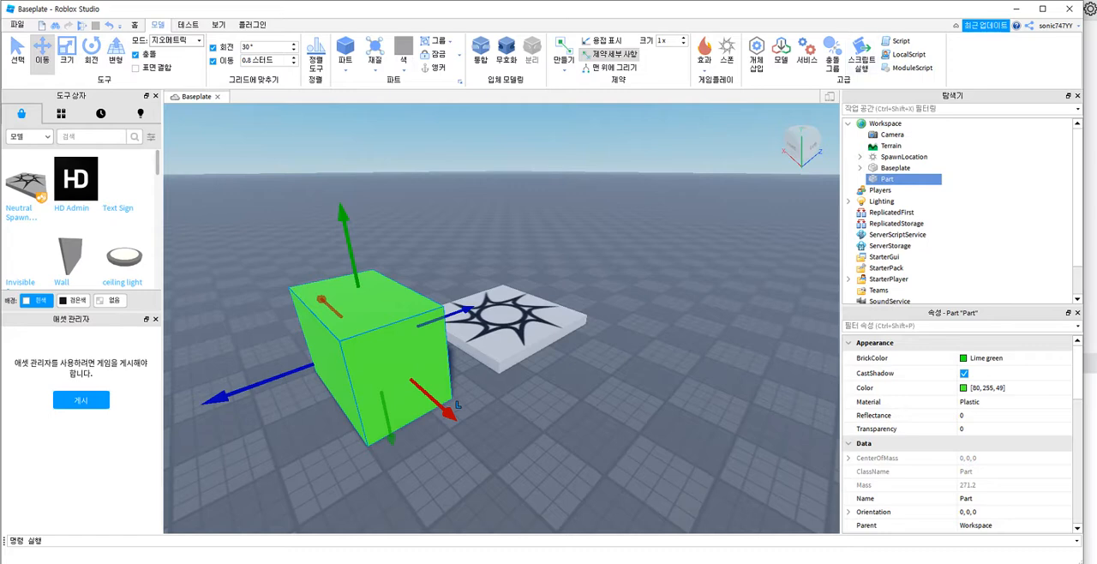
Step: Turn rotation snapping off with a 0° increment and rotate the green block freely about its vertical axis to about -23.64°
key(ctrl+4)
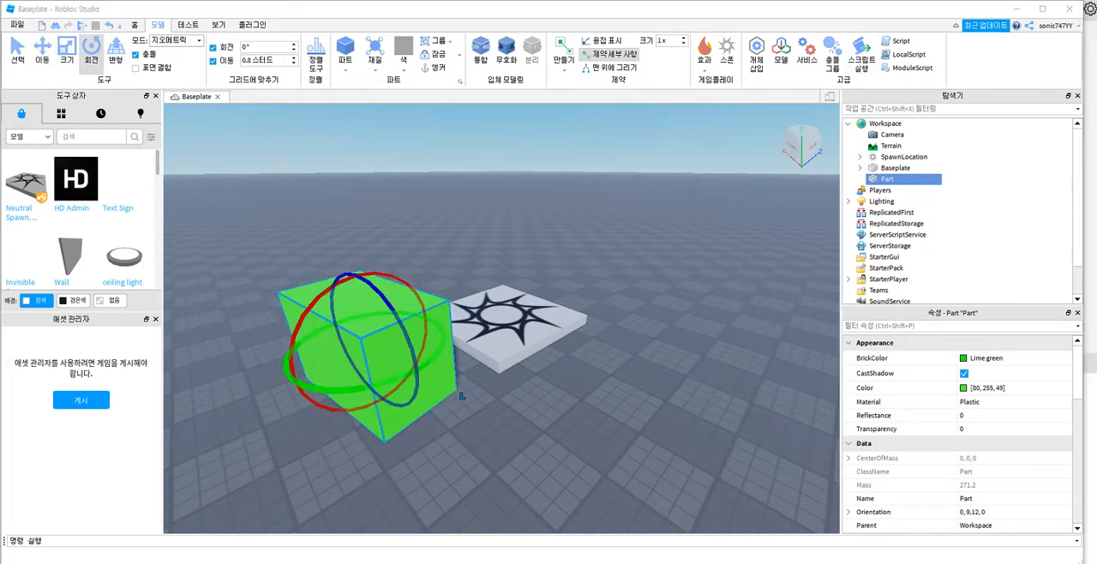
mouse_move(417, 372)
mouse_down()
mouse_move(403, 376)
mouse_move(413, 373)
mouse_up()
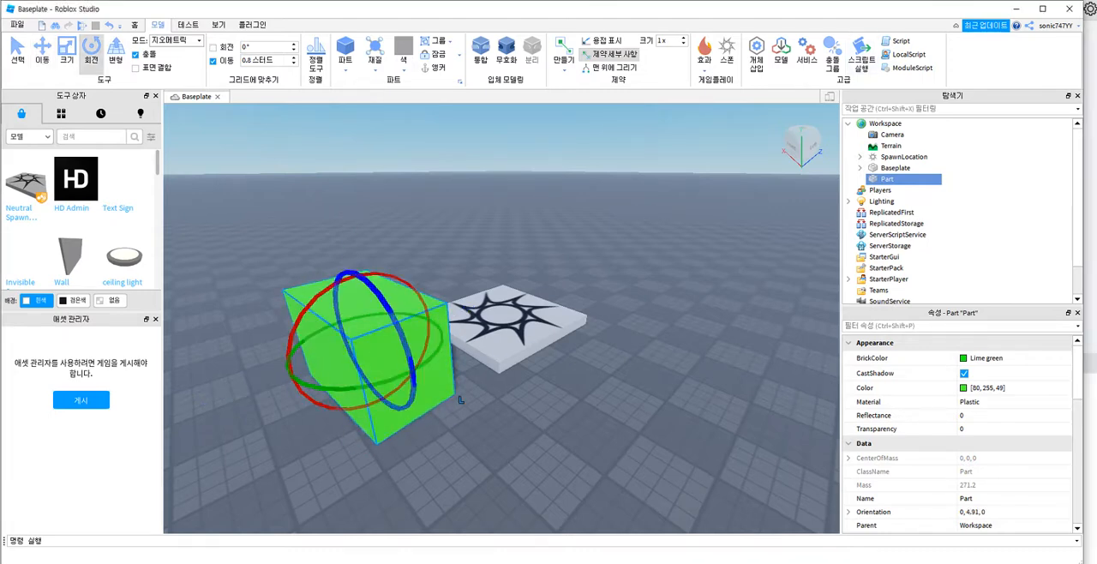
drag(361, 274, 359, 274)
drag(418, 373, 385, 386)
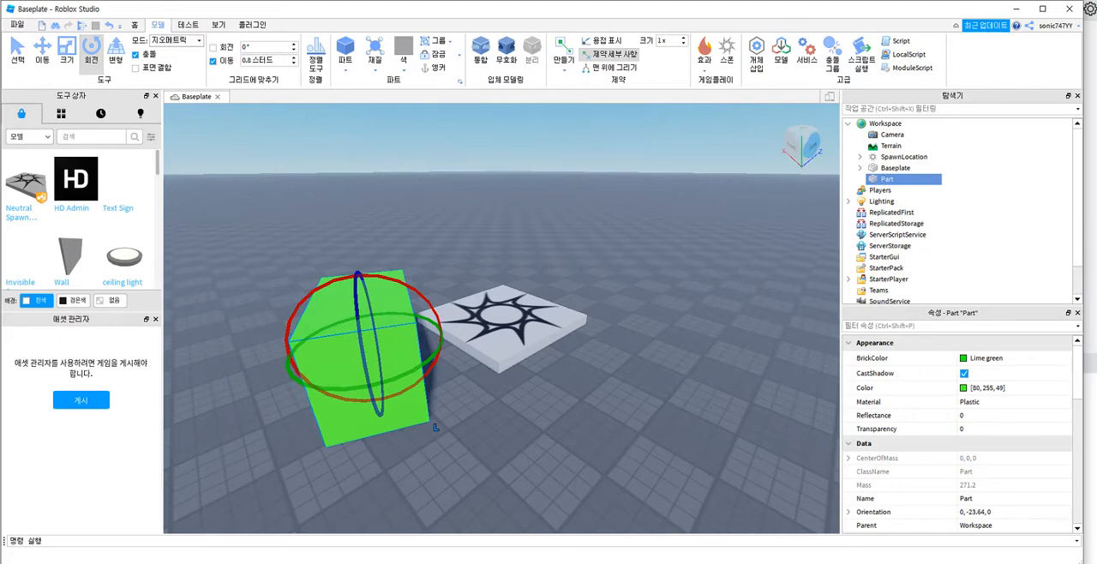
Step: Examine the green block and spawn pad from the standard Left, Front, Top and Right views
click(811, 147)
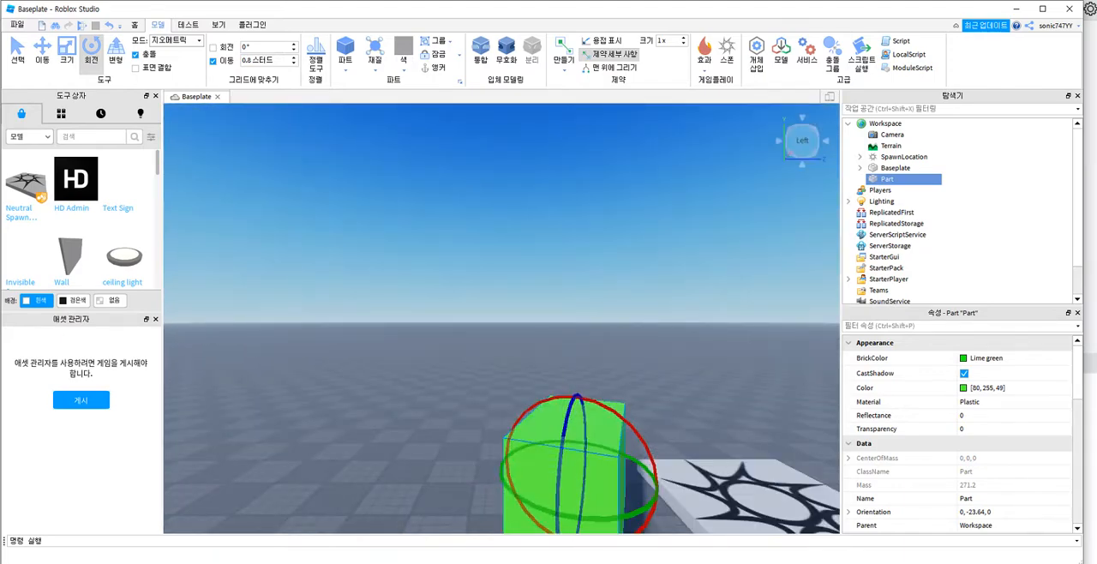
click(780, 140)
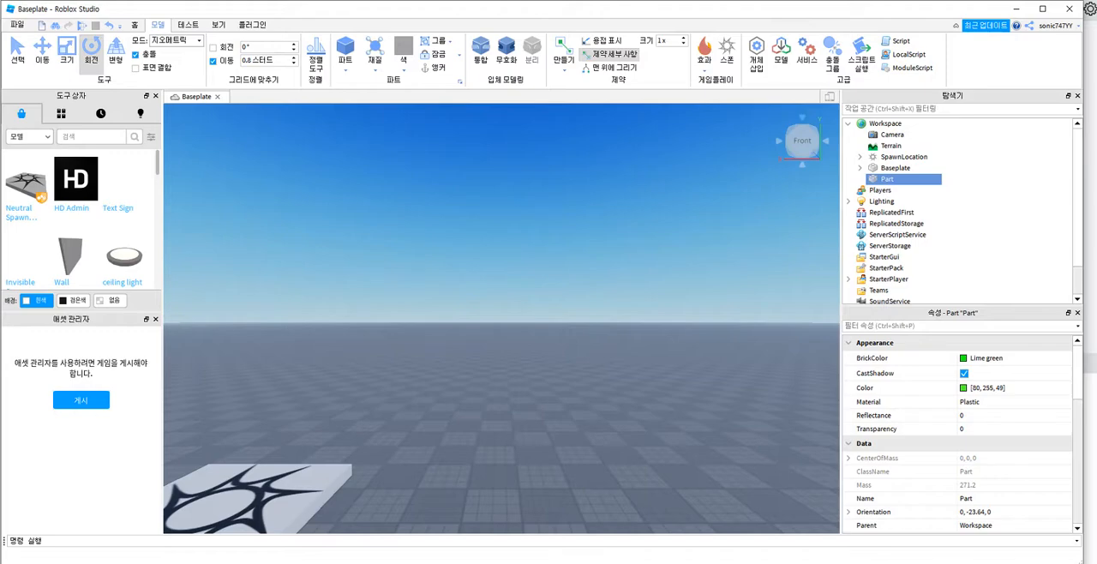
click(802, 118)
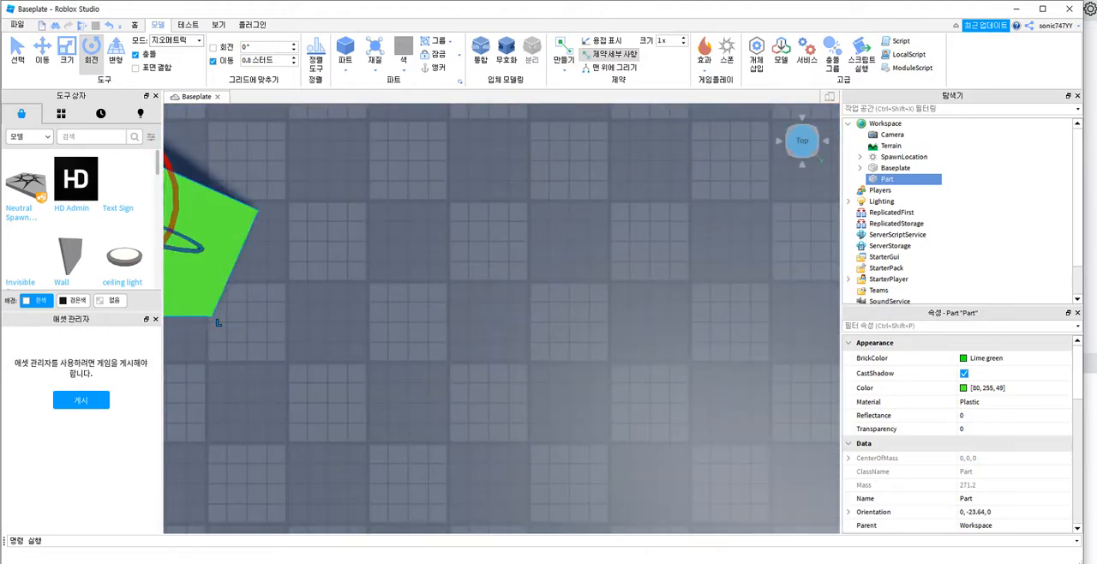
click(780, 141)
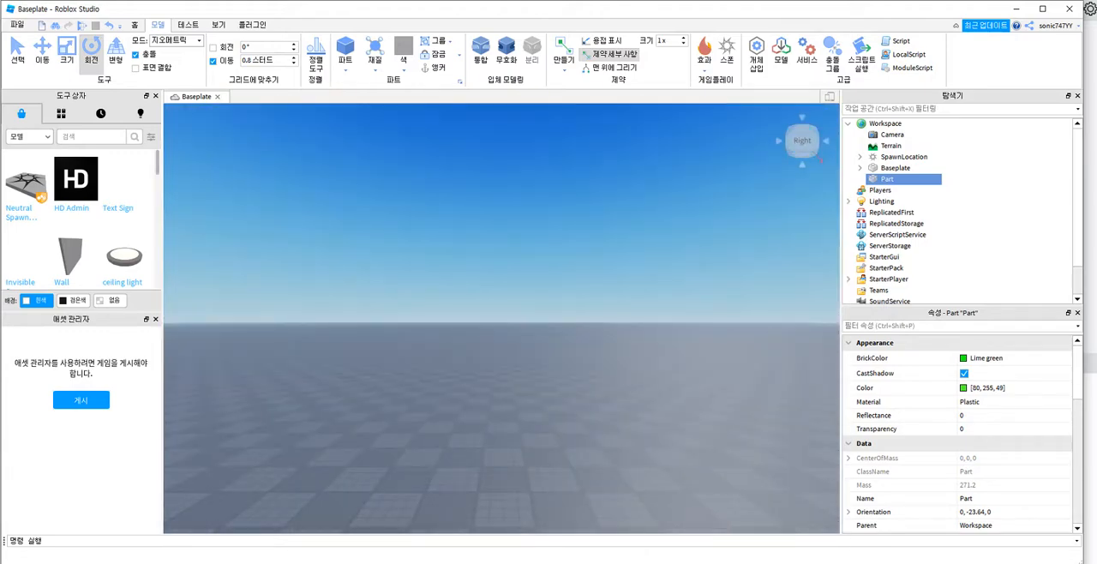
scroll(619, 274, down, 5)
scroll(619, 275, up, 5)
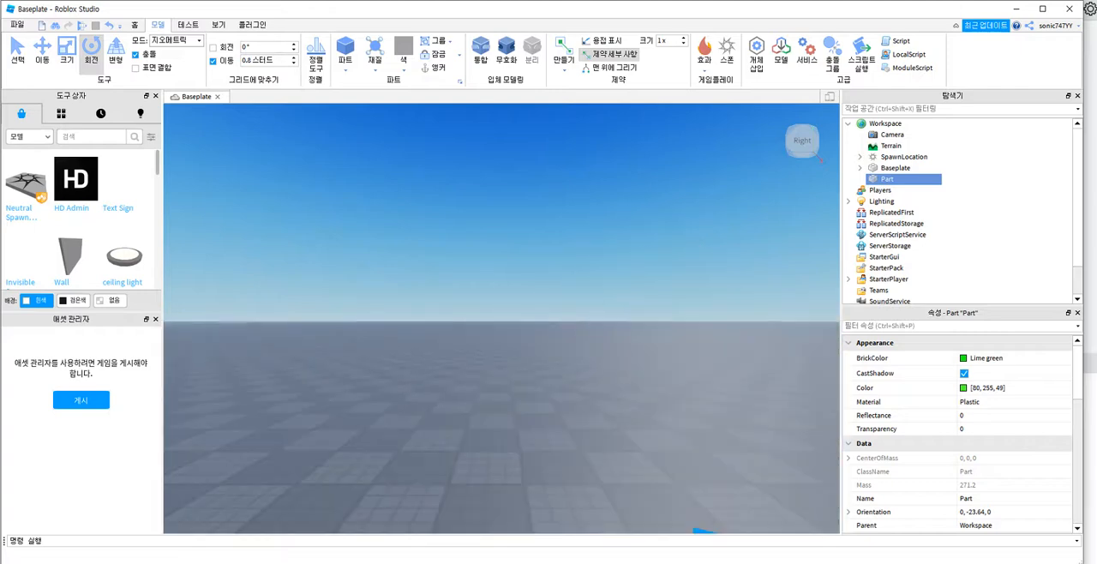
scroll(743, 388, down, 5)
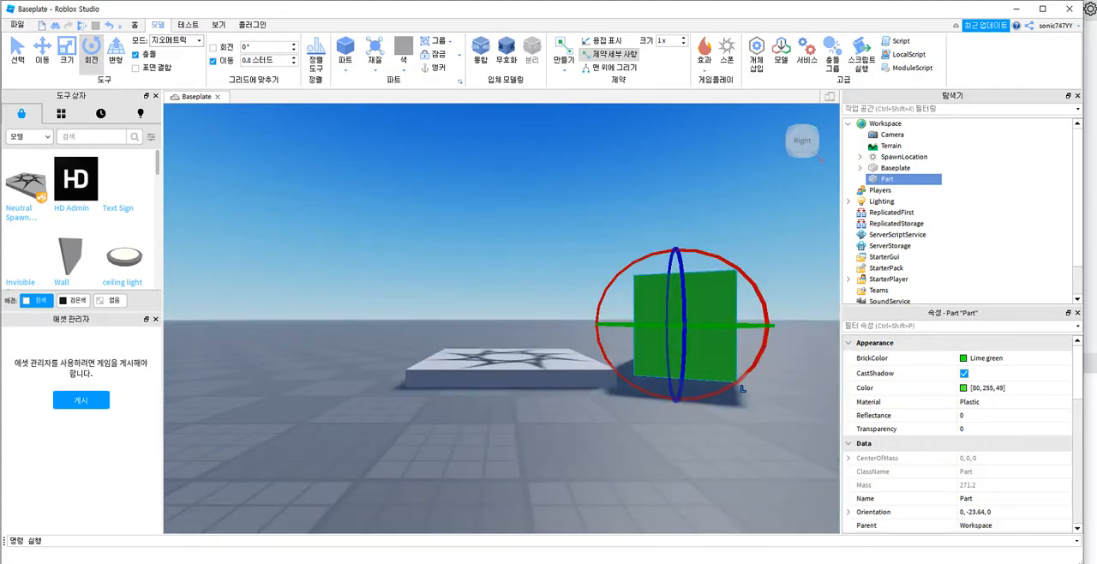
Step: Return to the Select tool, inspect the green block from a raised angle at different distances, and clear its selection
key(ctrl+1)
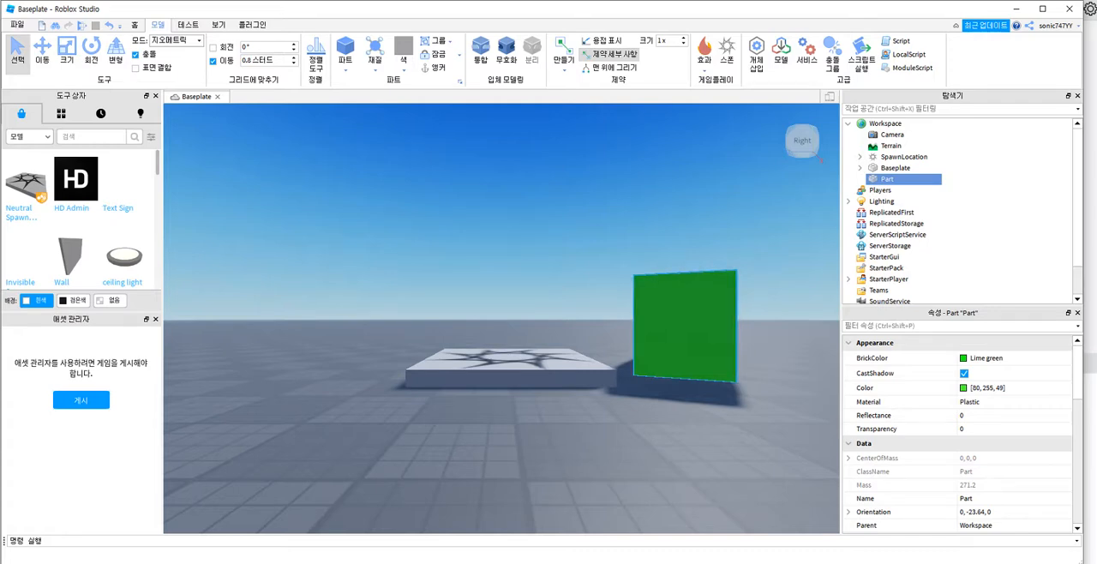
scroll(814, 331, up, 4)
scroll(502, 323, down, 8)
scroll(502, 322, up, 3)
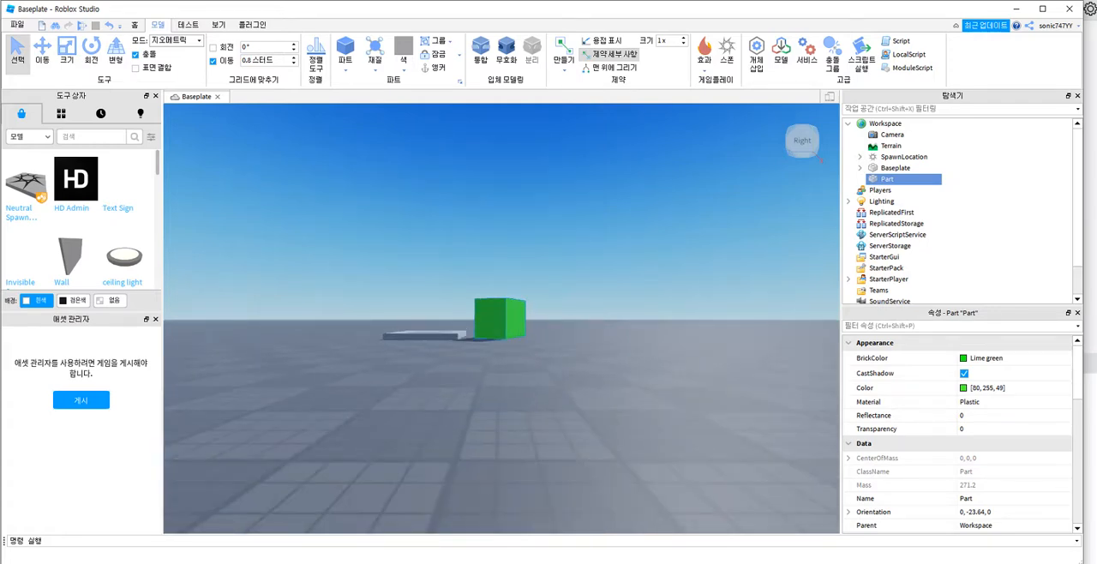
right_drag(501, 319, 453, 376)
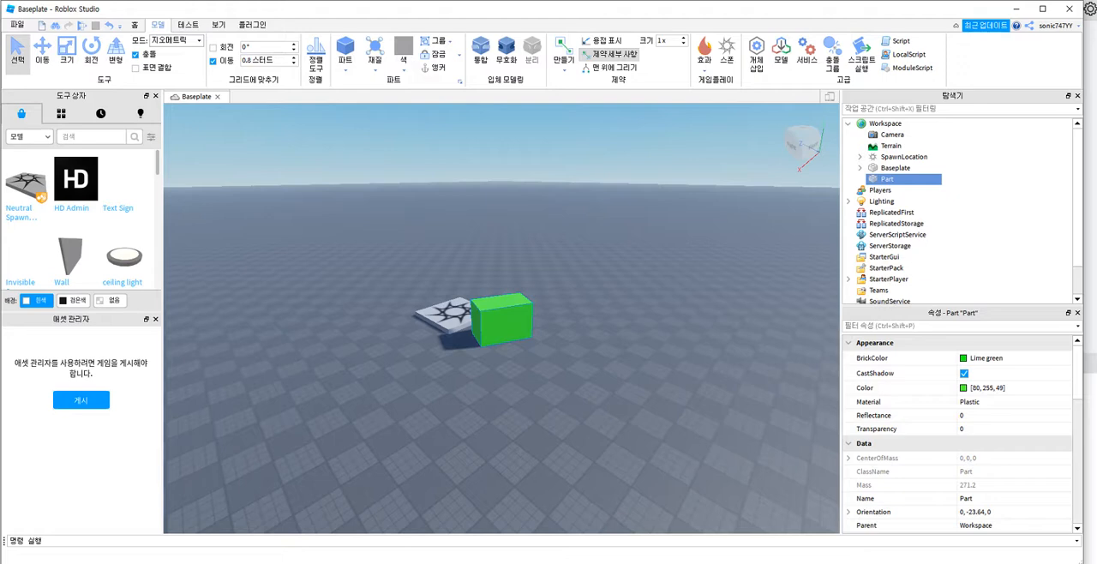
right_drag(502, 318, 525, 337)
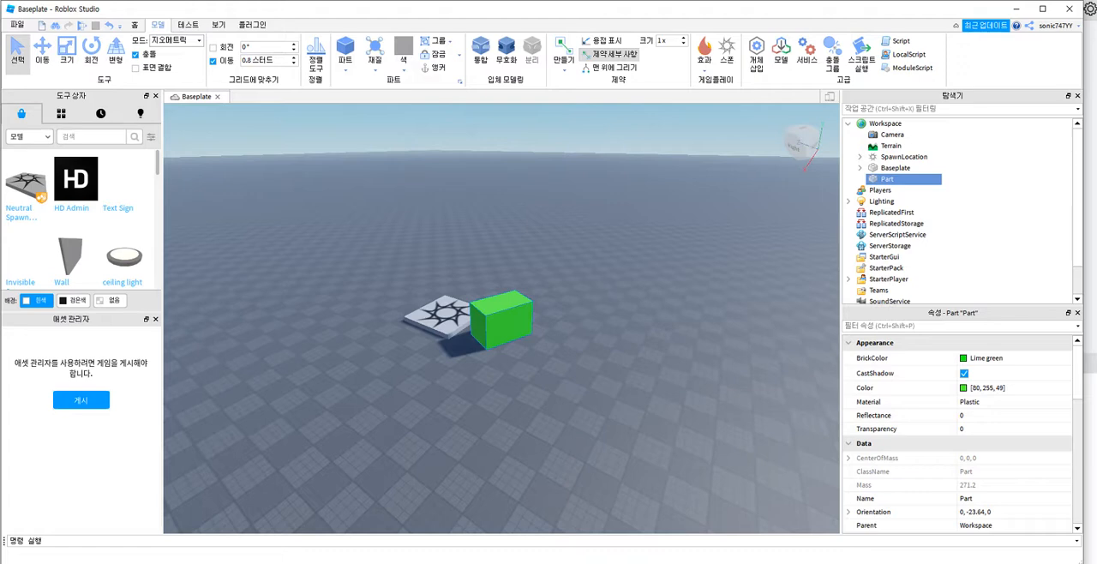
right_drag(526, 337, 532, 315)
click(532, 315)
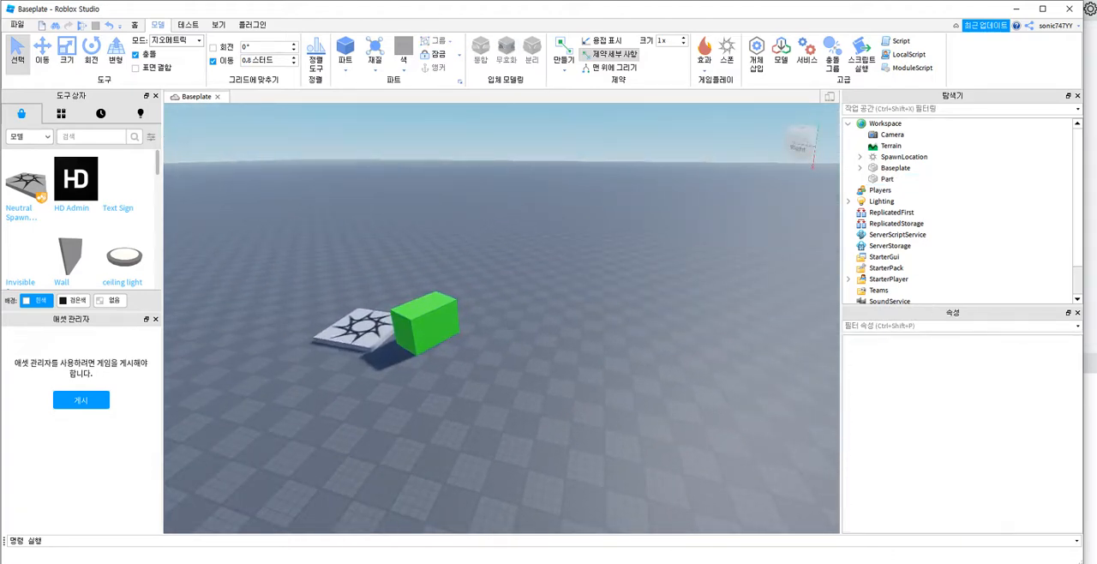
Step: Select the green block and review its Move, Scale and Rotate handles in turn, ending with nothing selected
drag(325, 262, 498, 382)
click(497, 383)
click(421, 326)
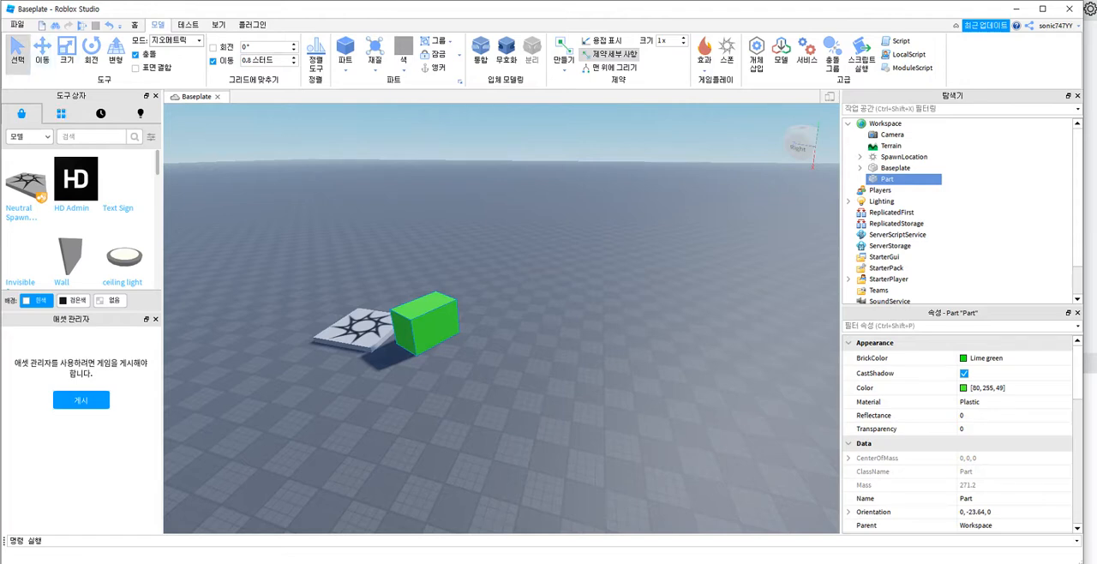
click(42, 50)
click(66, 49)
click(91, 50)
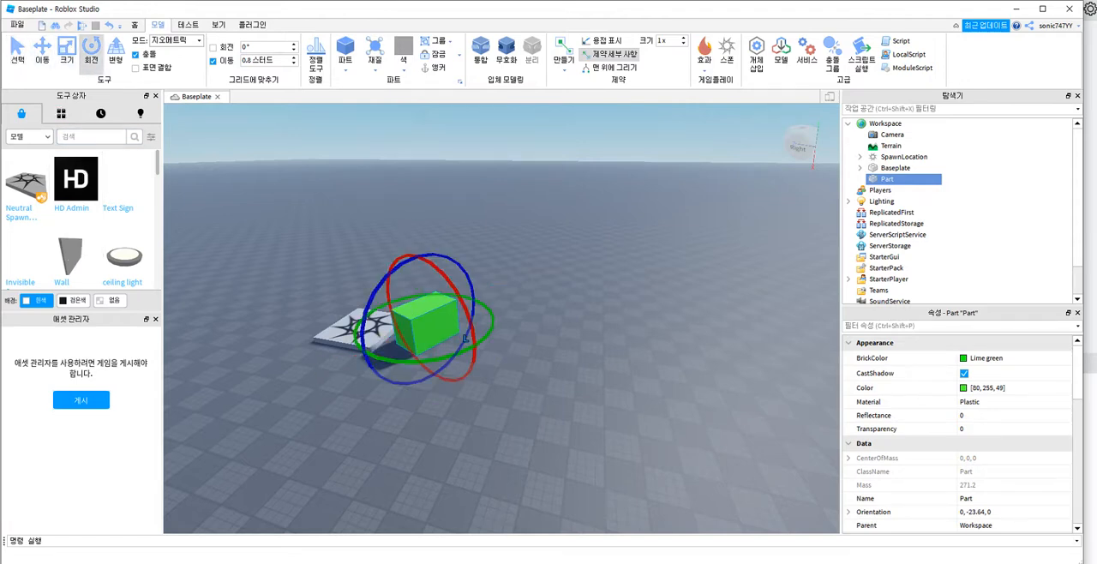
click(480, 351)
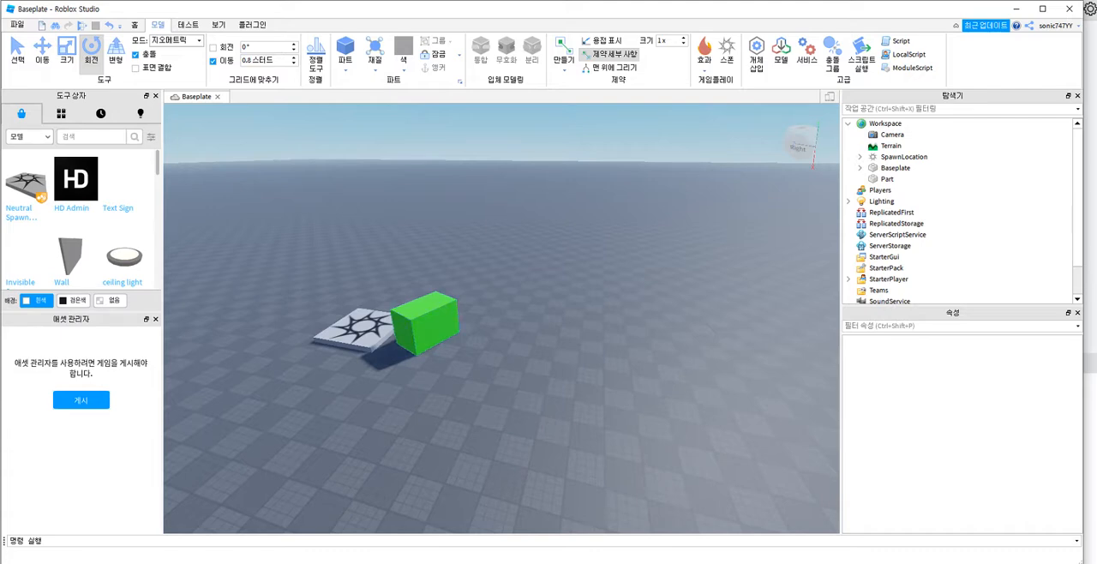
Step: Select the green block and duplicate it twice so the copies stack on top of it
click(428, 324)
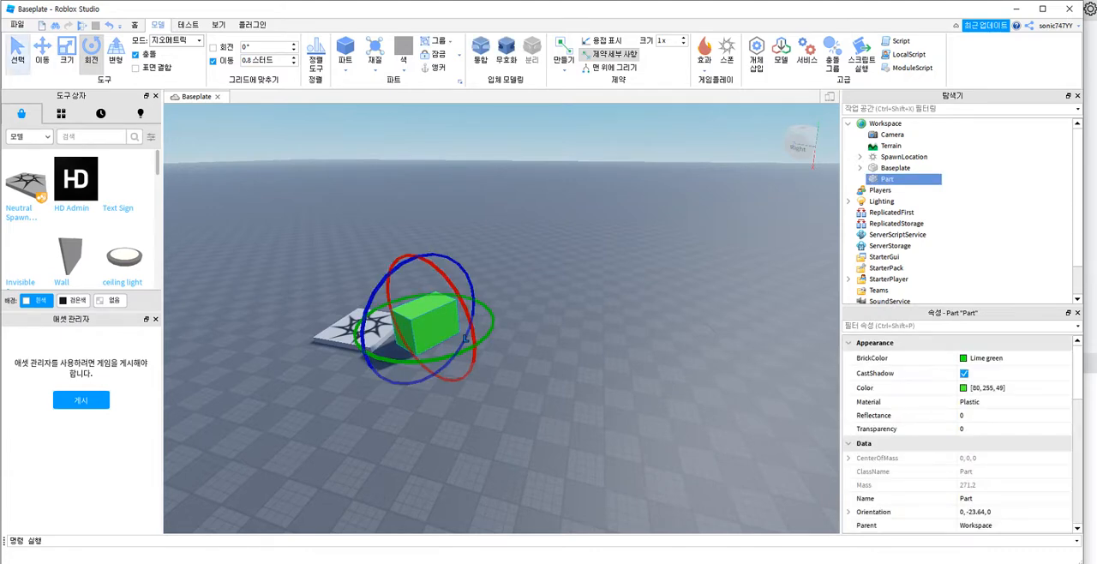
key(ctrl+1)
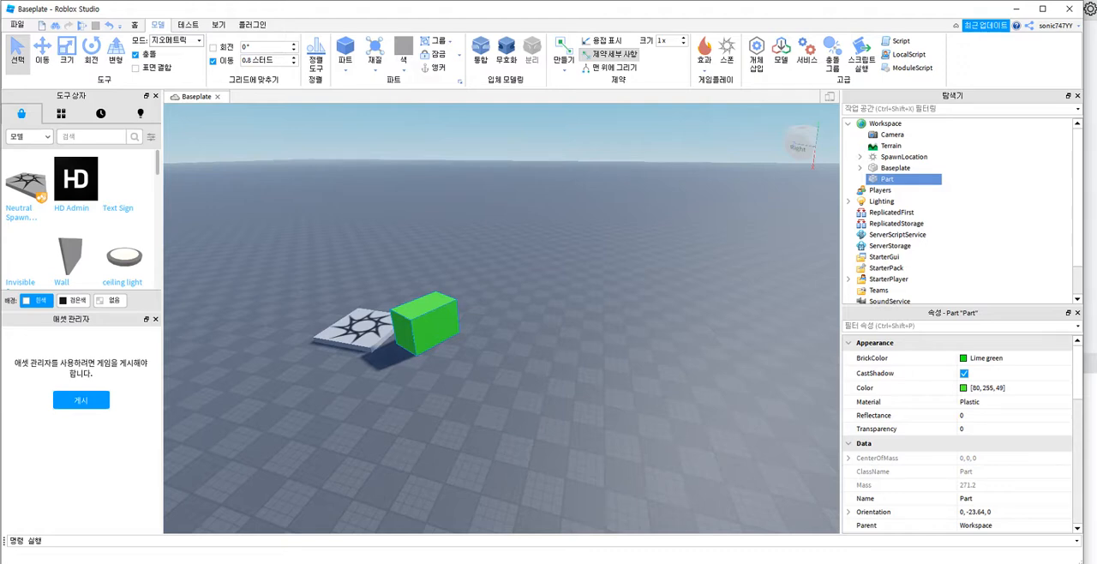
key(ctrl+d)
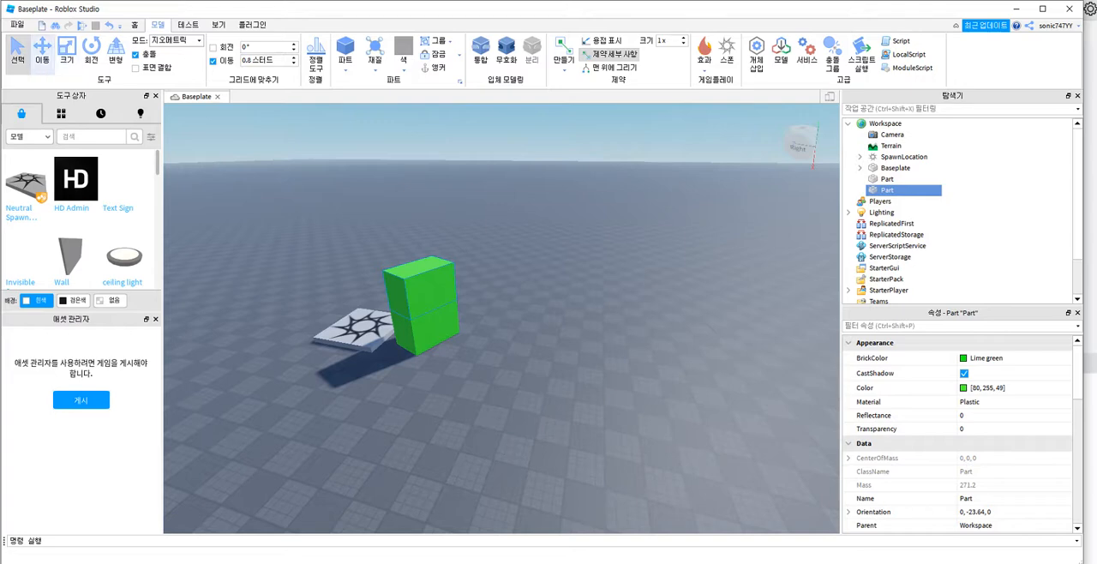
click(42, 51)
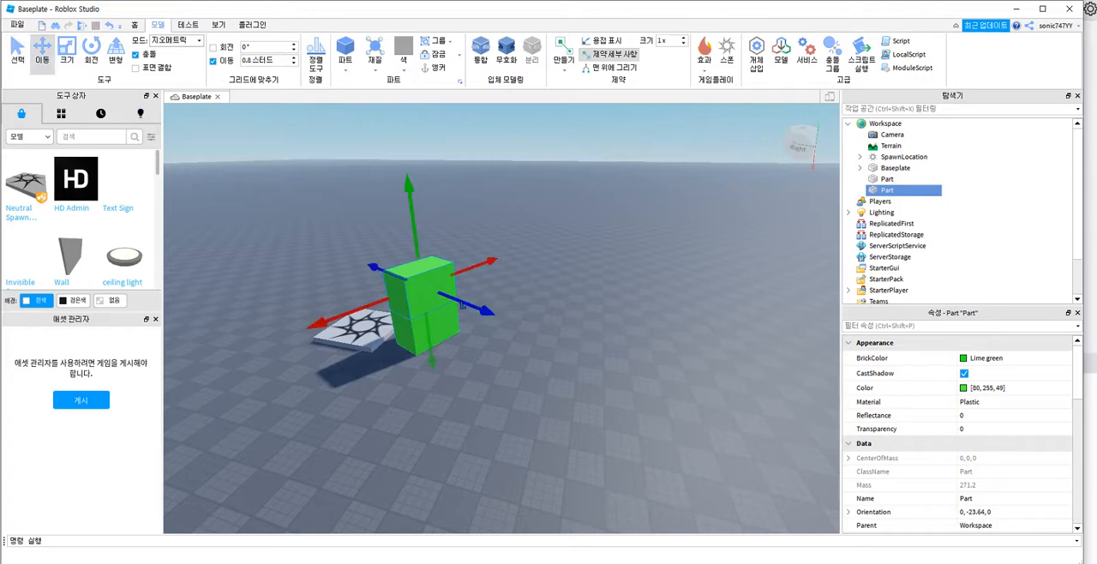
key(ctrl+d)
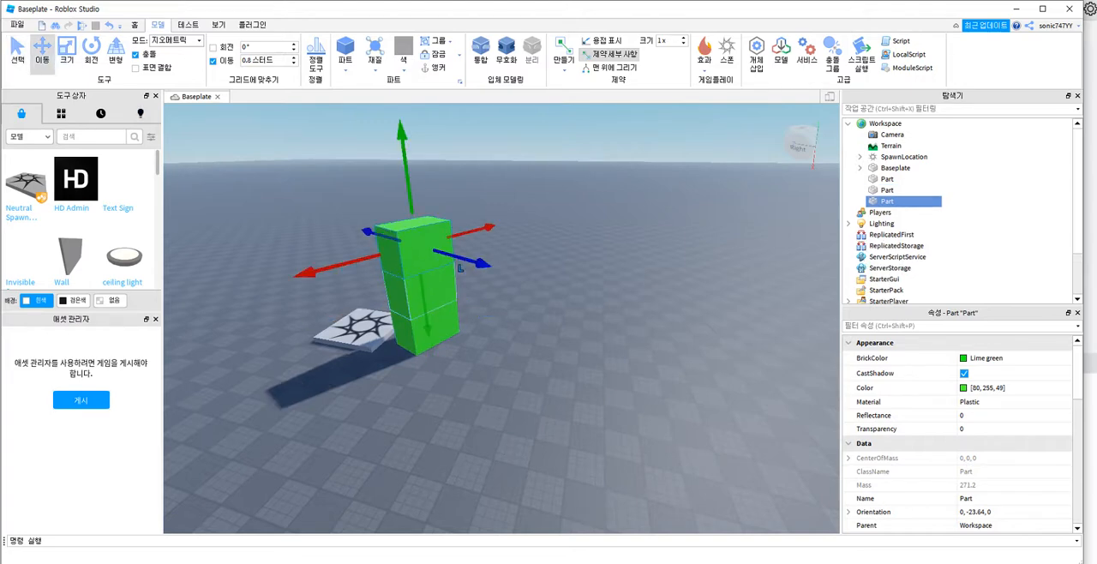
Step: Delete both duplicate blocks and the original green block, leaving only the spawn pad on the baseplate
key(Delete)
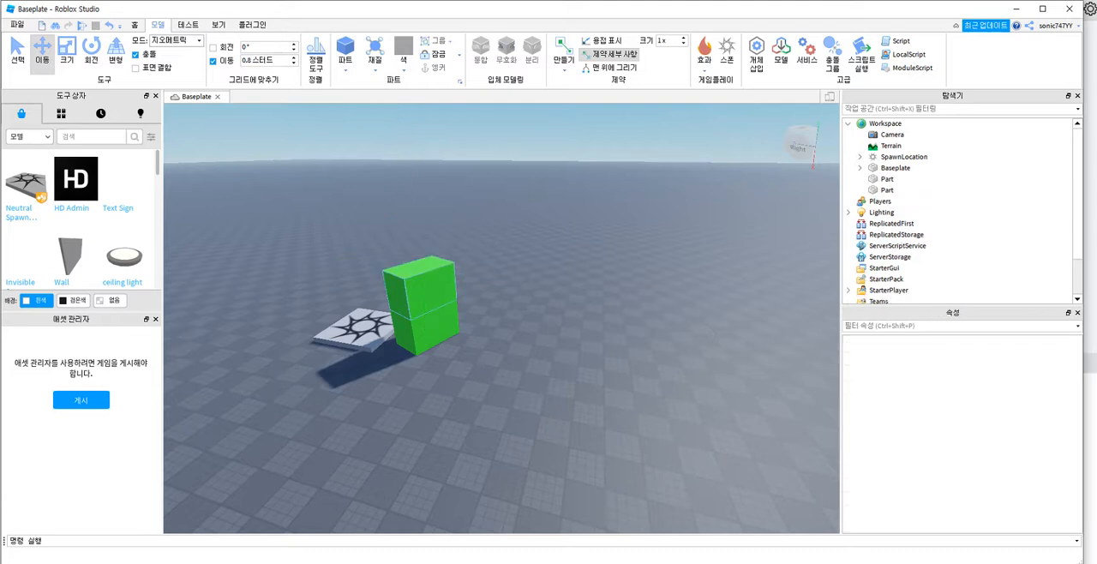
click(456, 302)
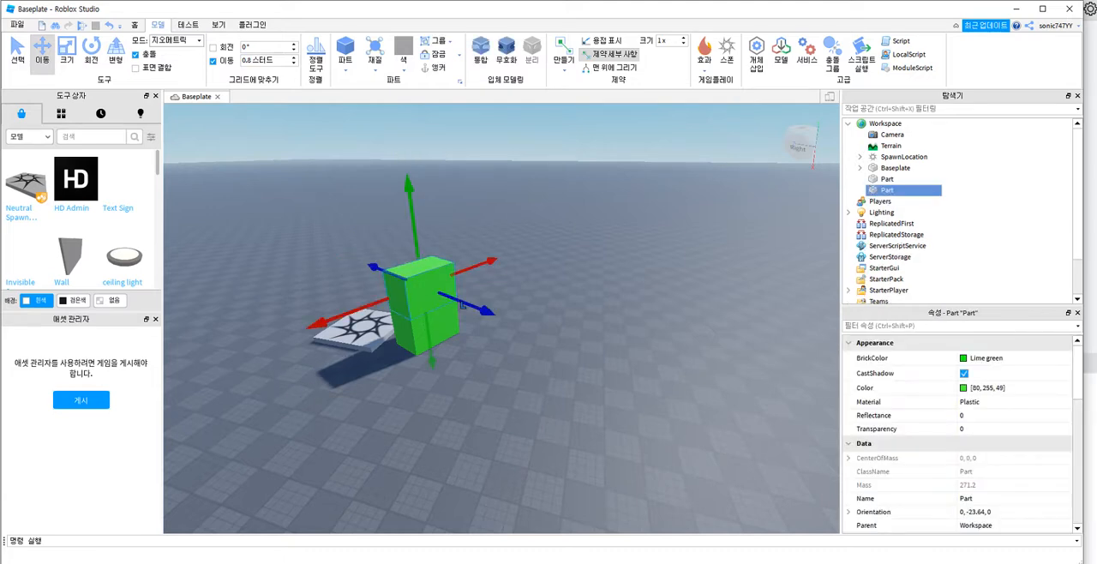
key(Delete)
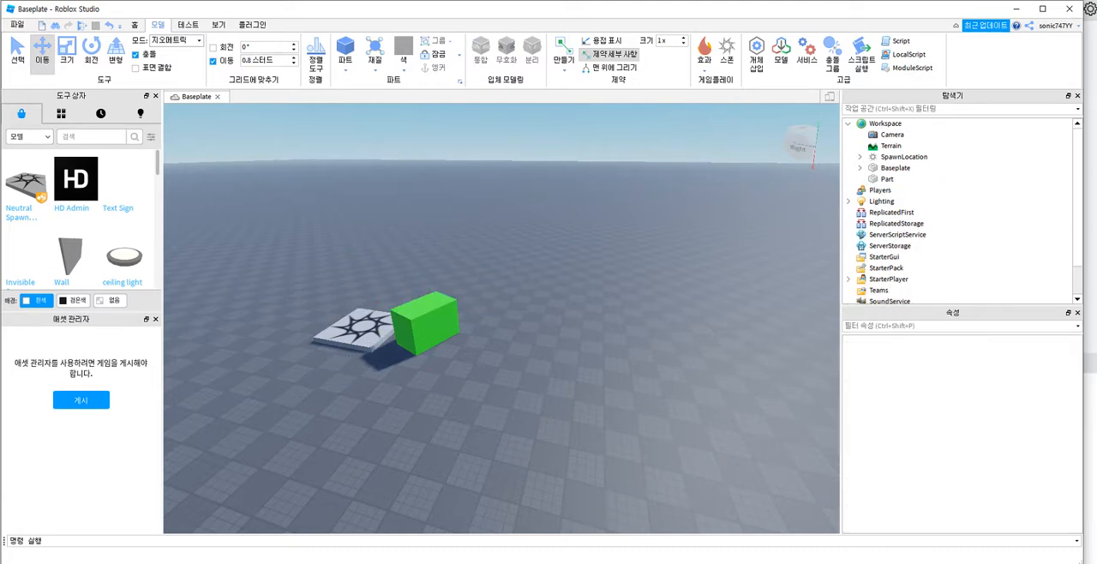
click(426, 325)
key(Delete)
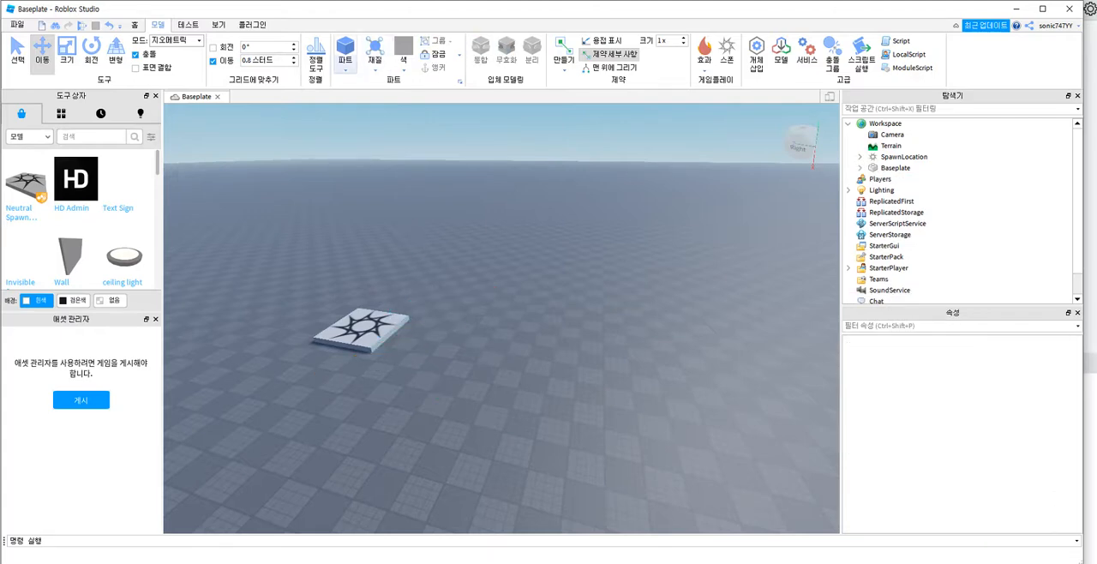
Step: Insert a new Block part on the baseplate beside the spawn pad
click(346, 68)
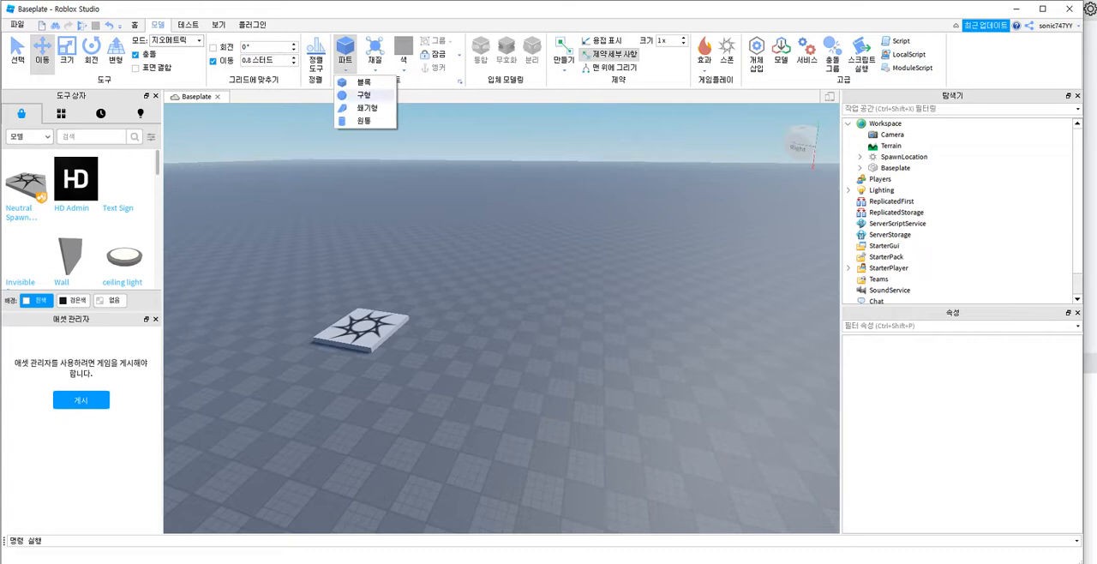
click(364, 83)
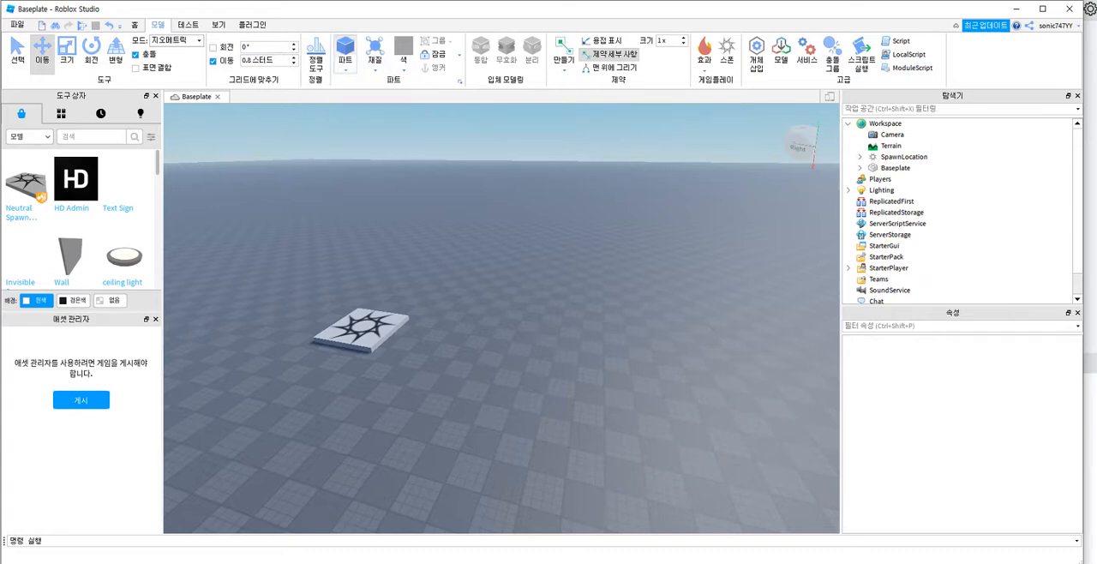
click(345, 50)
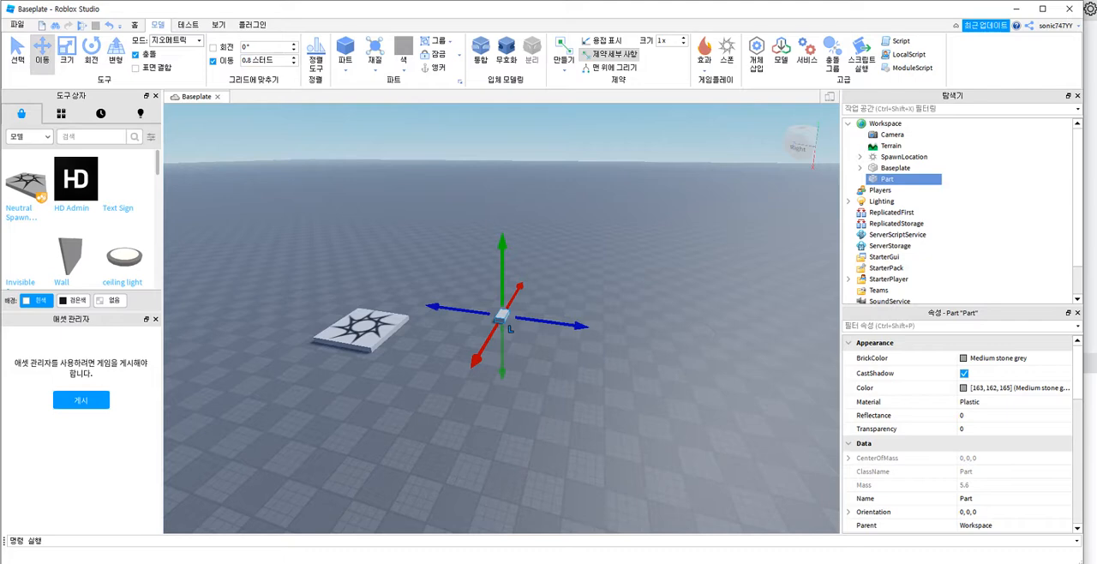
Step: Scale the new block along both horizontal axes into a thin rectangular platform larger than the spawn pad
click(66, 47)
drag(510, 328, 481, 379)
drag(515, 341, 579, 350)
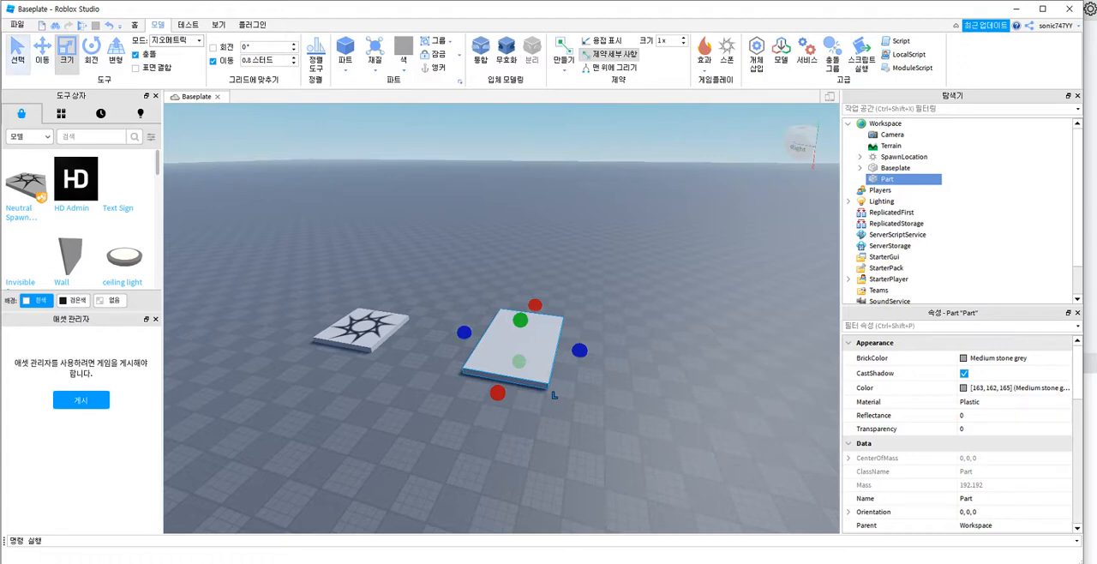
Step: Duplicate the flat platform twice so the copies stack on top of it
click(17, 53)
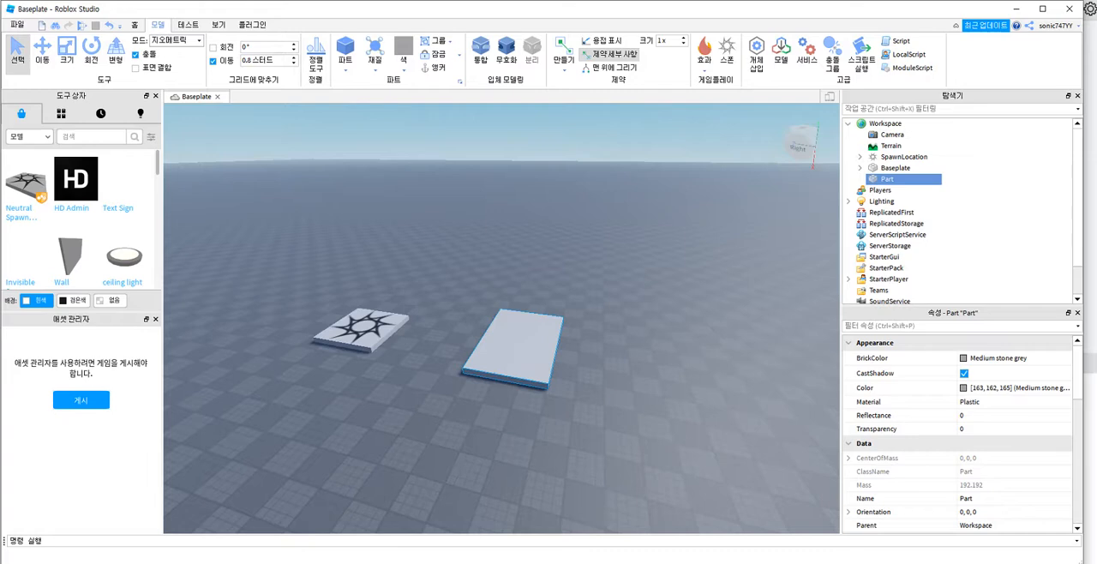
key(ctrl+d)
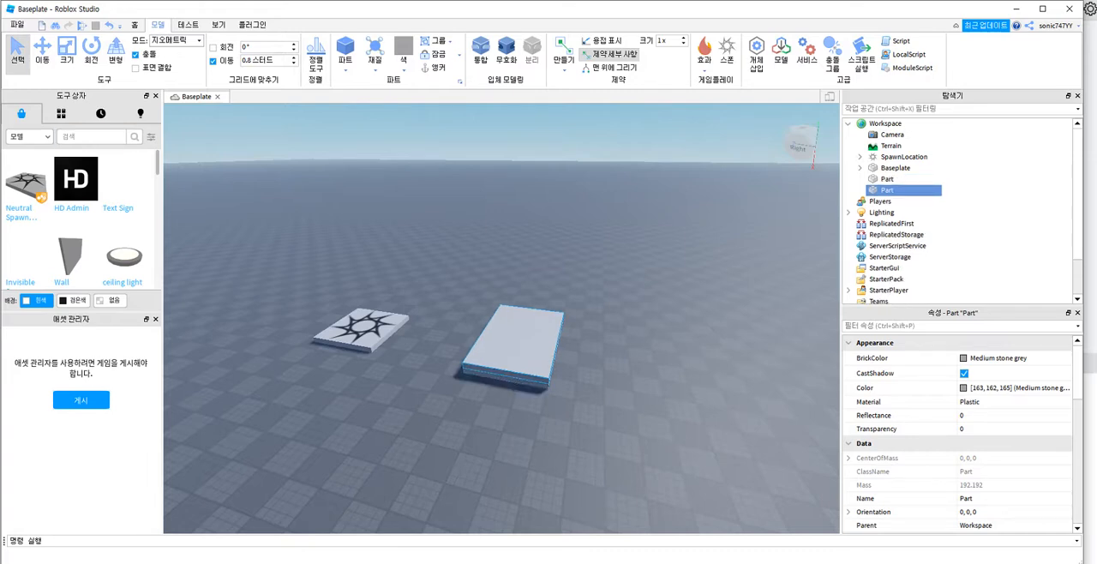
key(ctrl+d)
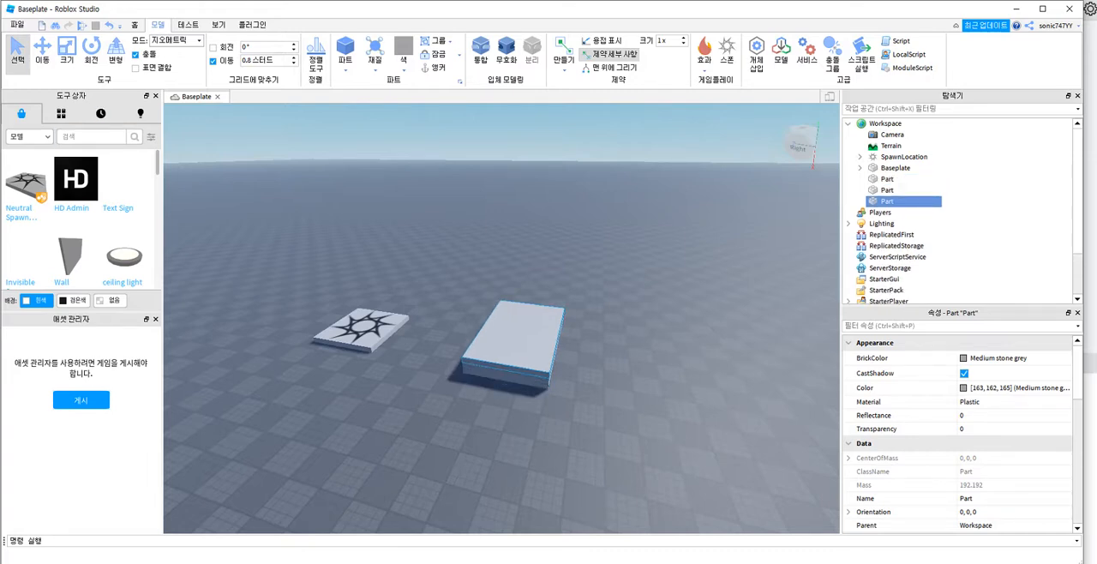
Step: Move the two copies along the blue axis into a spaced row leading away from the spawn pad, and raise the farthest platform slightly
click(42, 51)
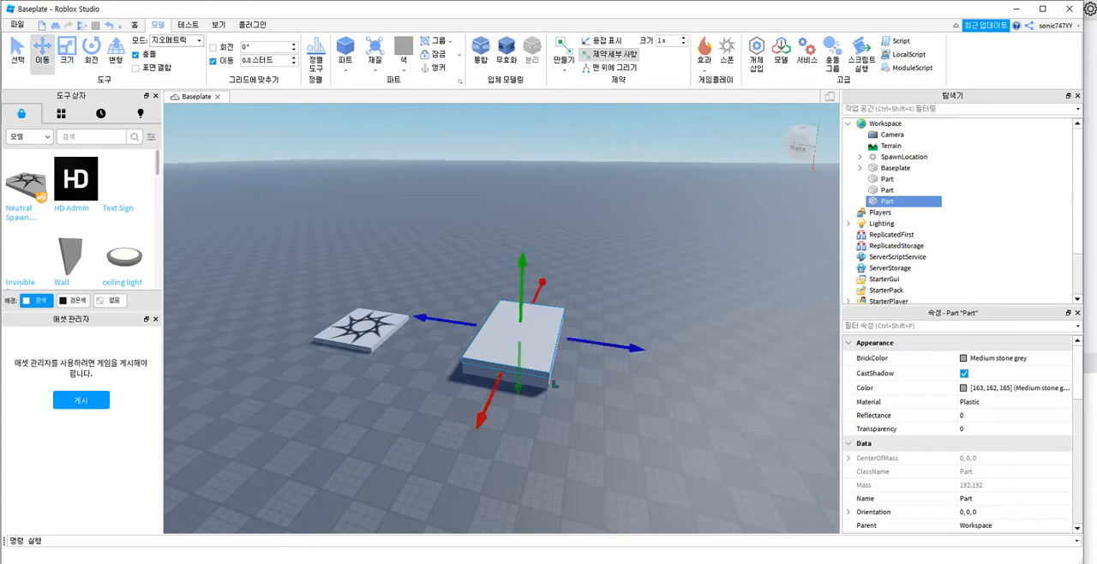
drag(634, 347, 735, 365)
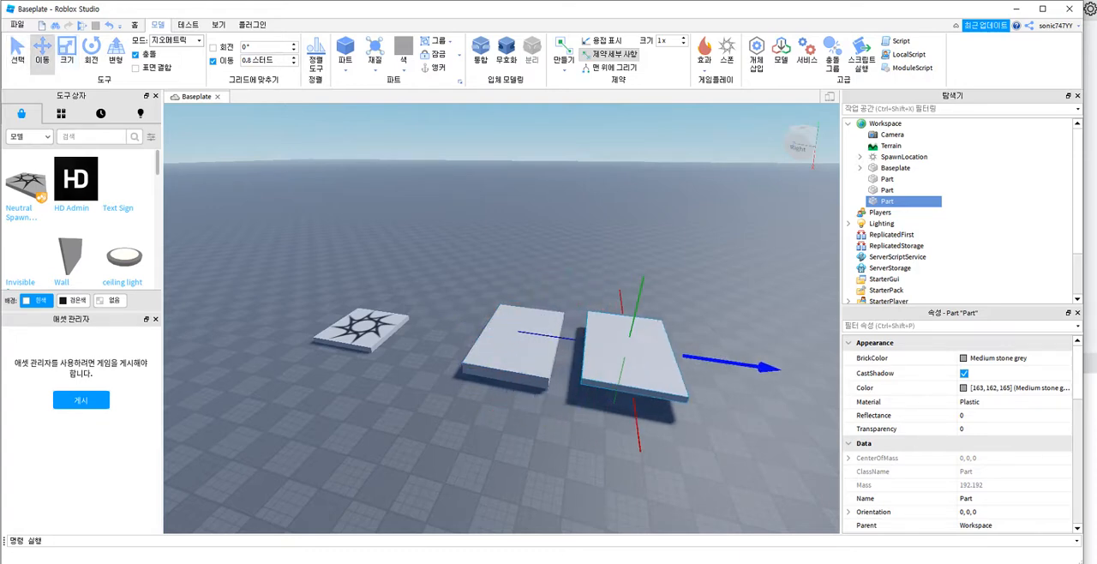
click(553, 386)
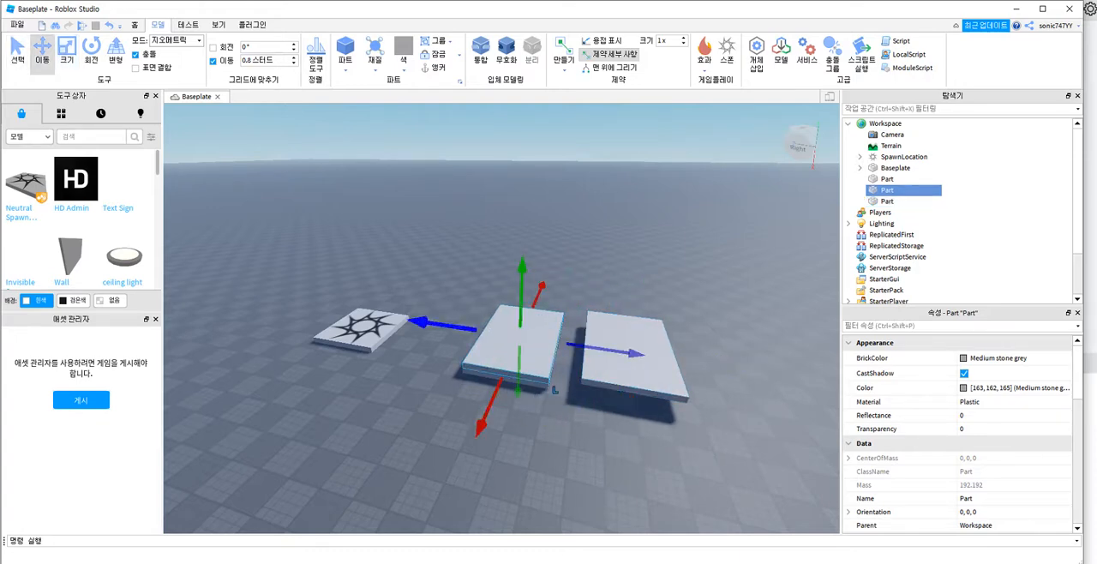
drag(442, 325, 643, 355)
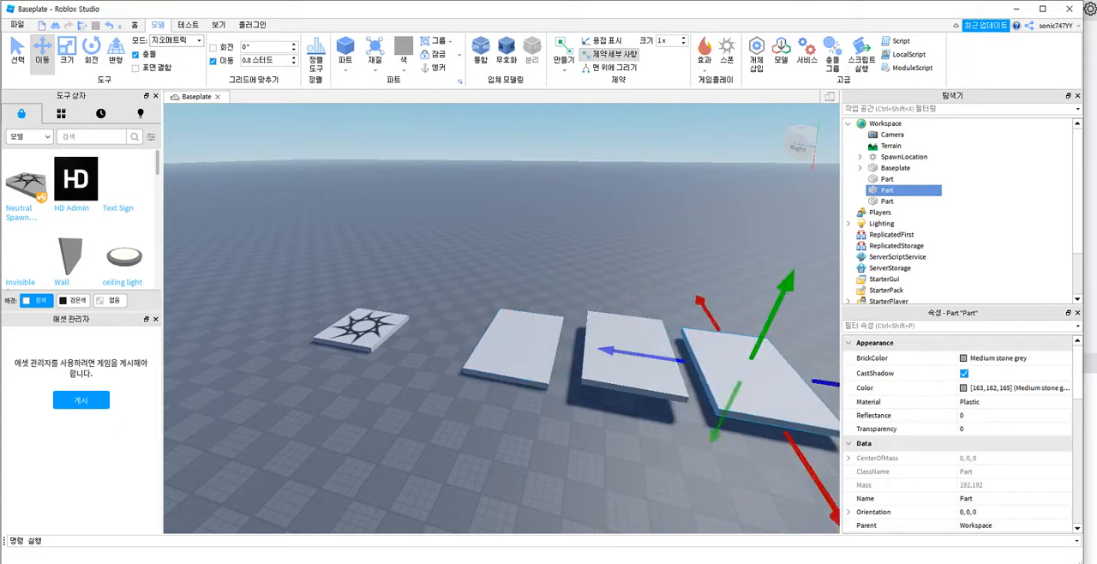
drag(781, 297, 795, 269)
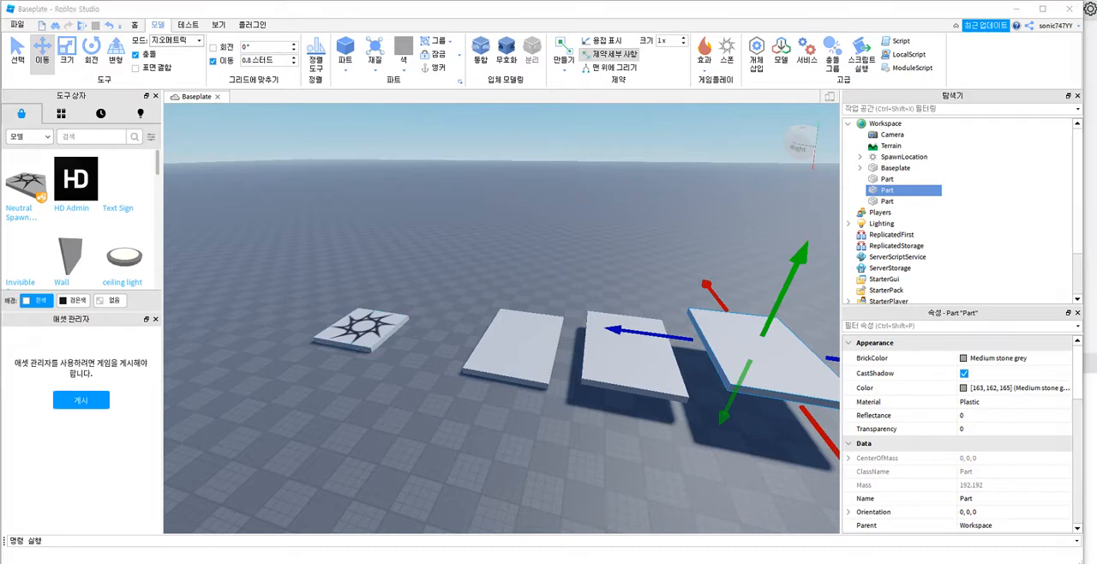
mouse_move(361, 334)
mouse_down()
mouse_move(354, 290)
mouse_move(369, 332)
mouse_move(502, 353)
mouse_move(553, 273)
mouse_move(619, 331)
mouse_move(727, 341)
mouse_up()
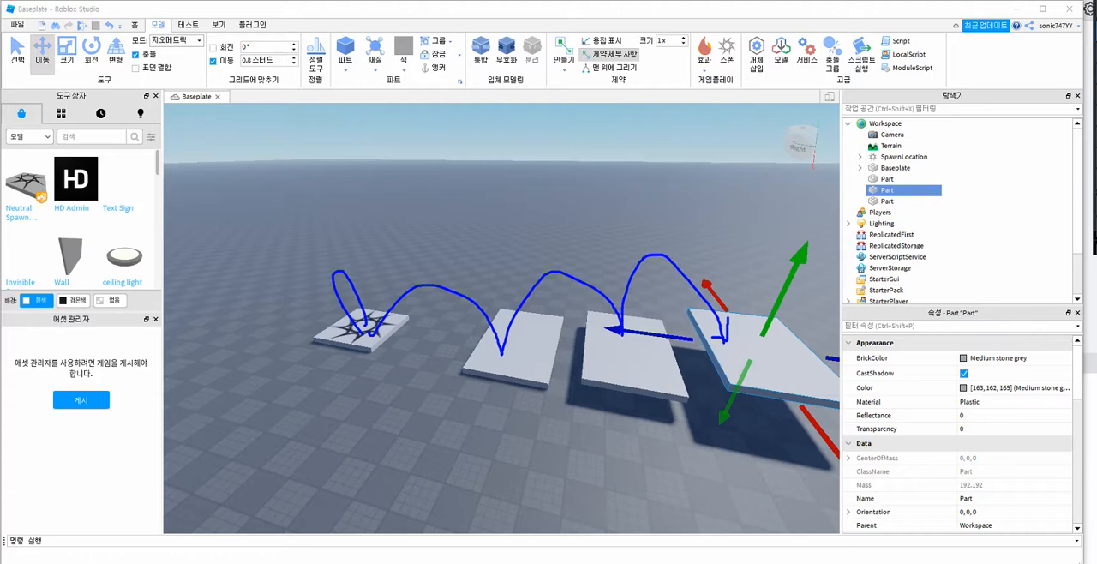
Step: Playtest the place by running and jumping the avatar over the platforms and back to the spawn pad, and stop the test
key(Escape)
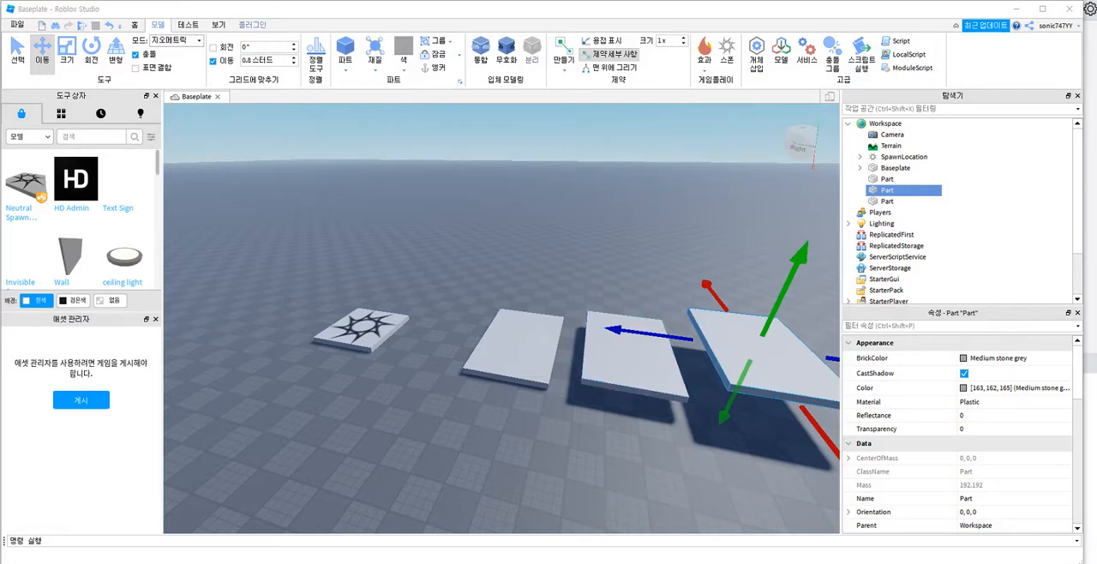
click(81, 25)
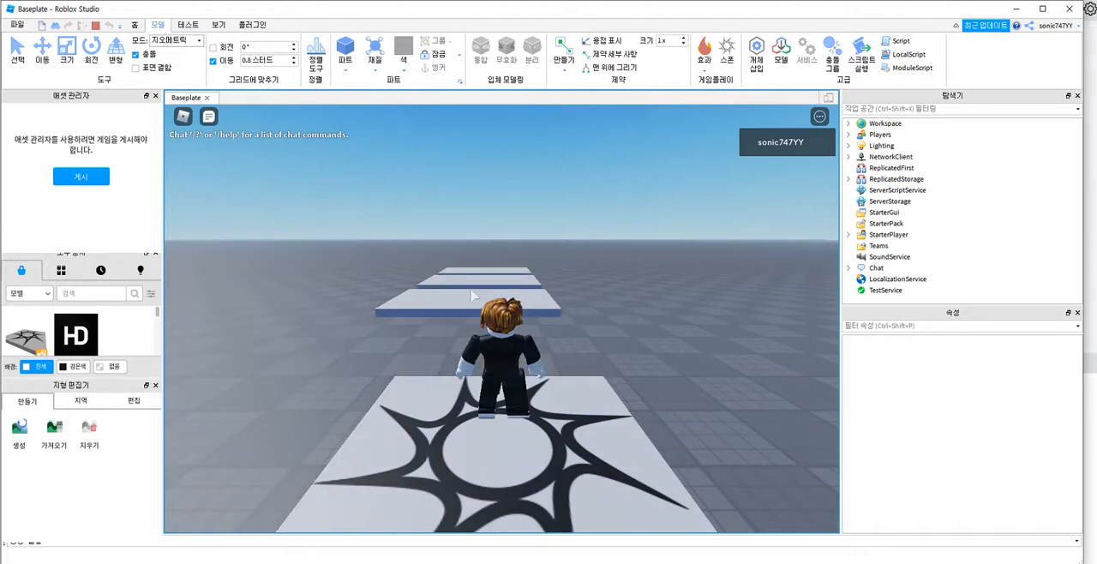
key(w)
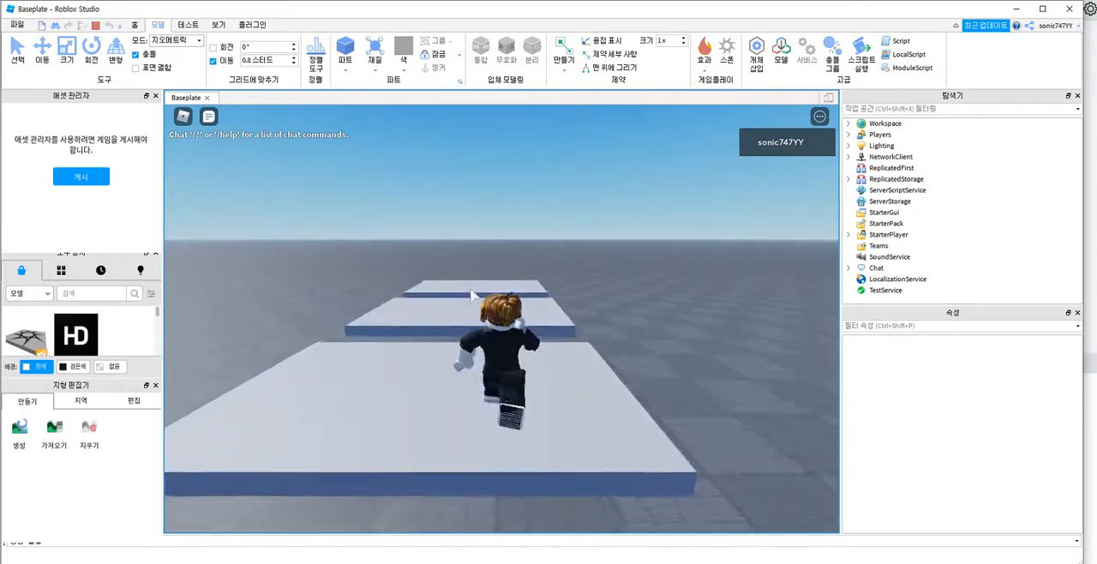
key(w)
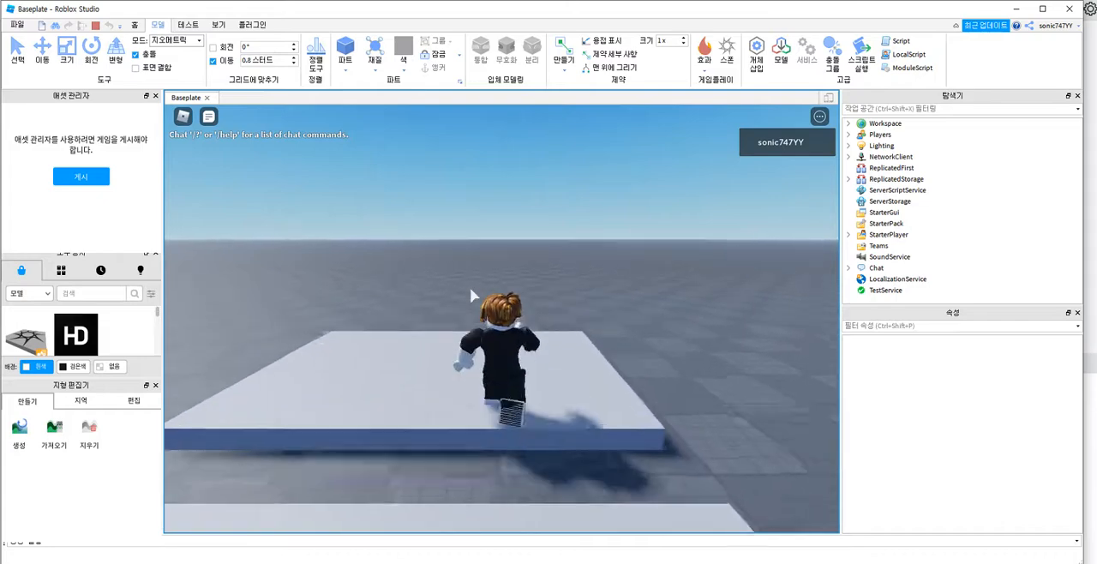
key(s)
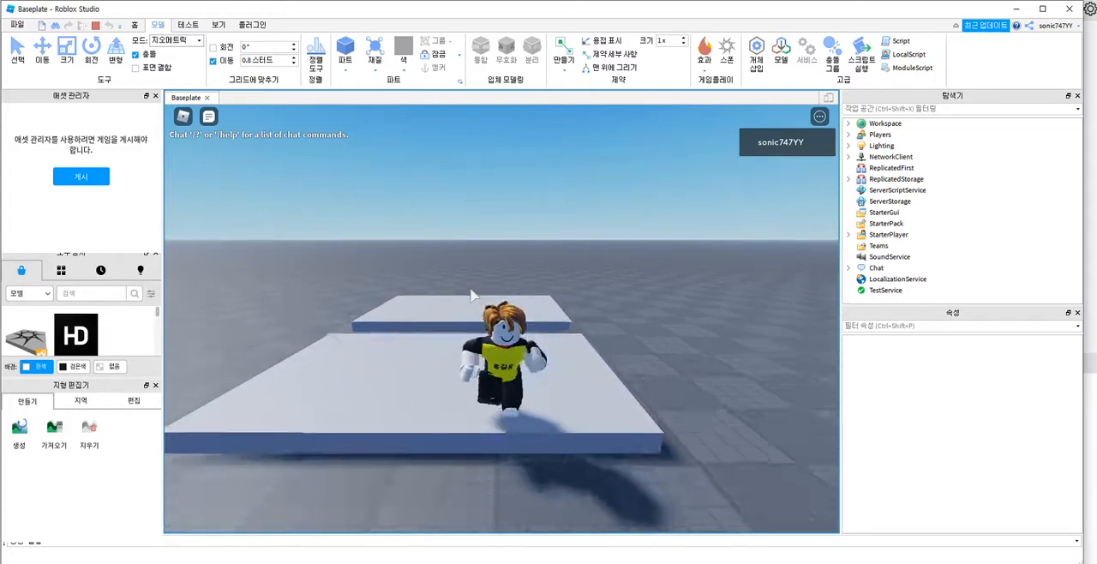
key(s)
key(space)
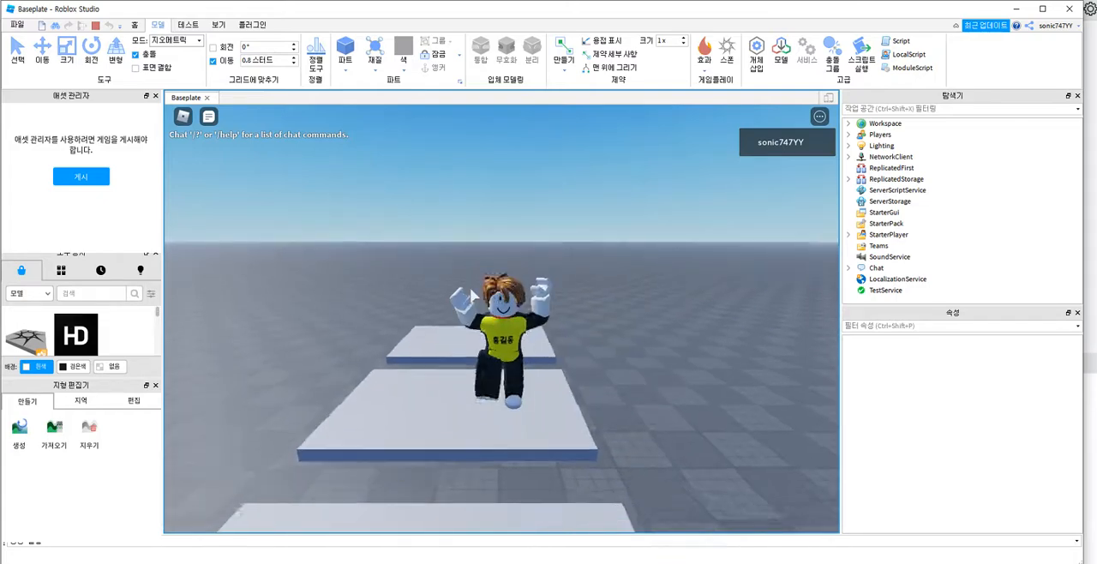
key(s)
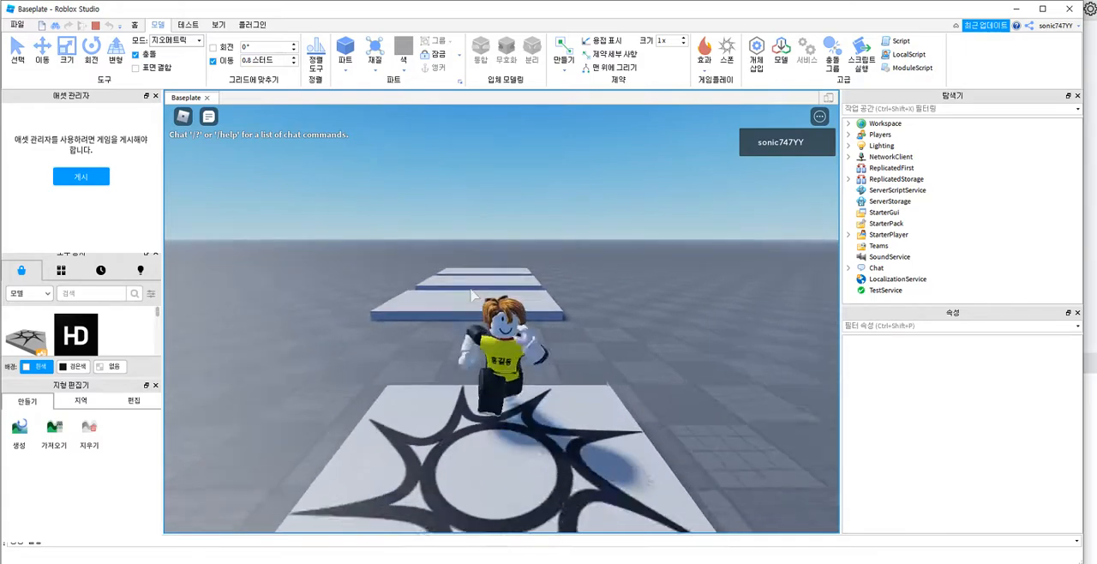
key(w)
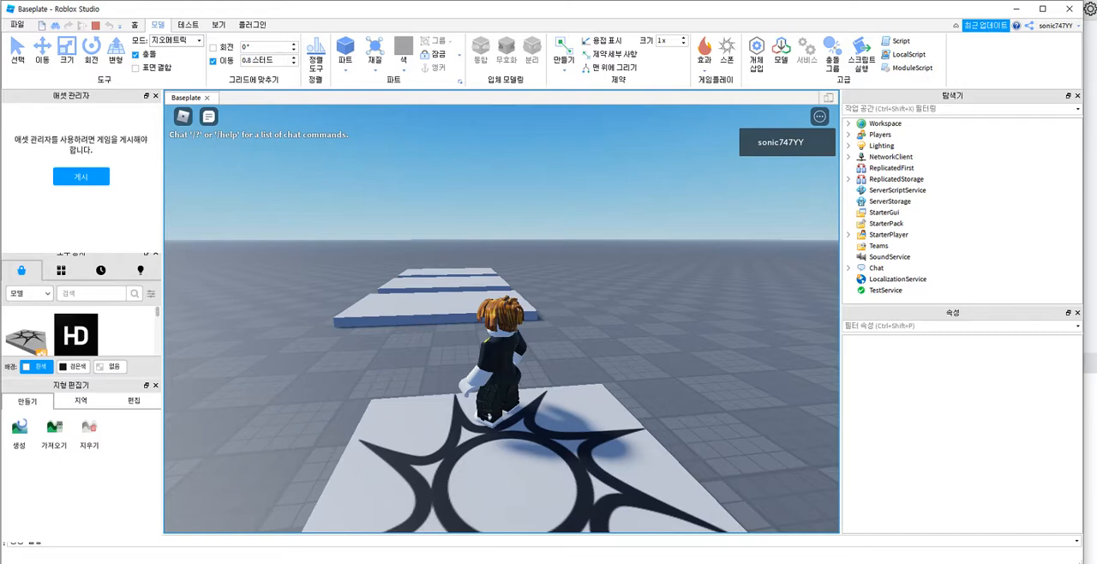
key(shift+F5)
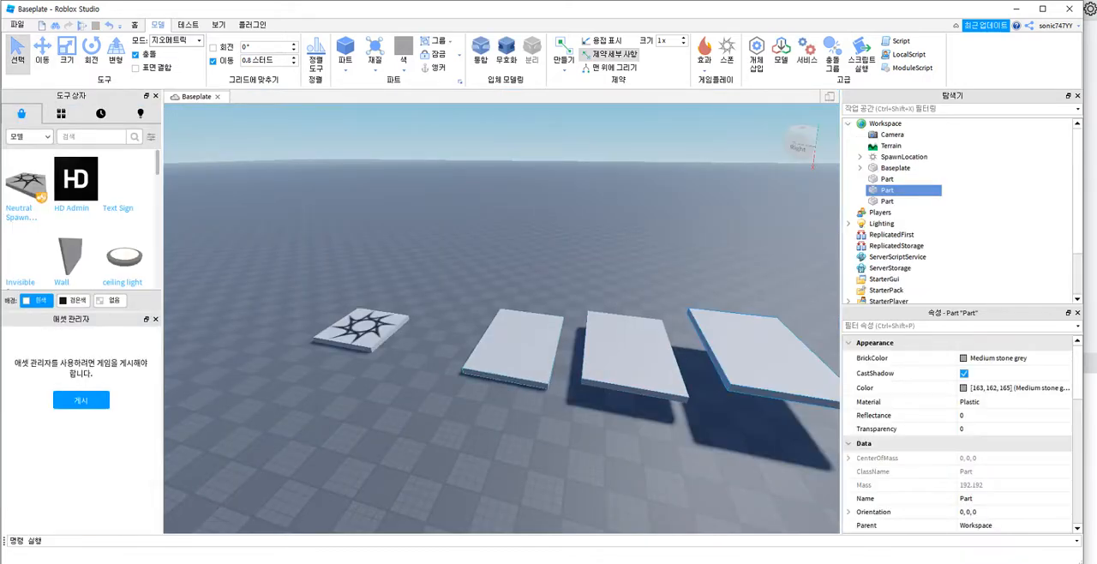
Step: Anchor each of the three flat platforms in the row beside the spawn pad
click(514, 349)
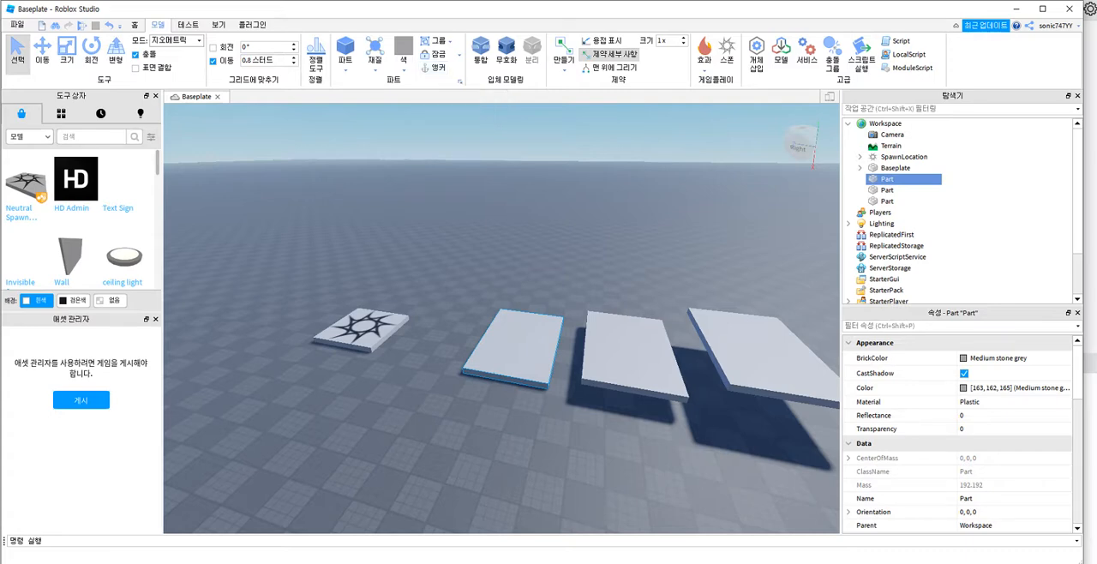
key(alt+a)
click(631, 356)
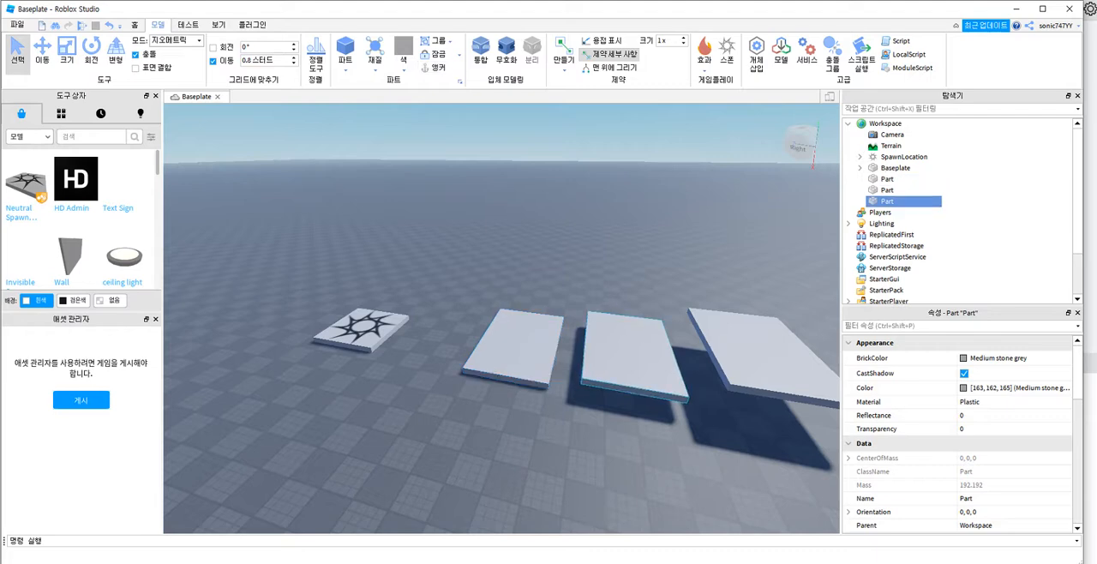
key(alt+a)
click(726, 385)
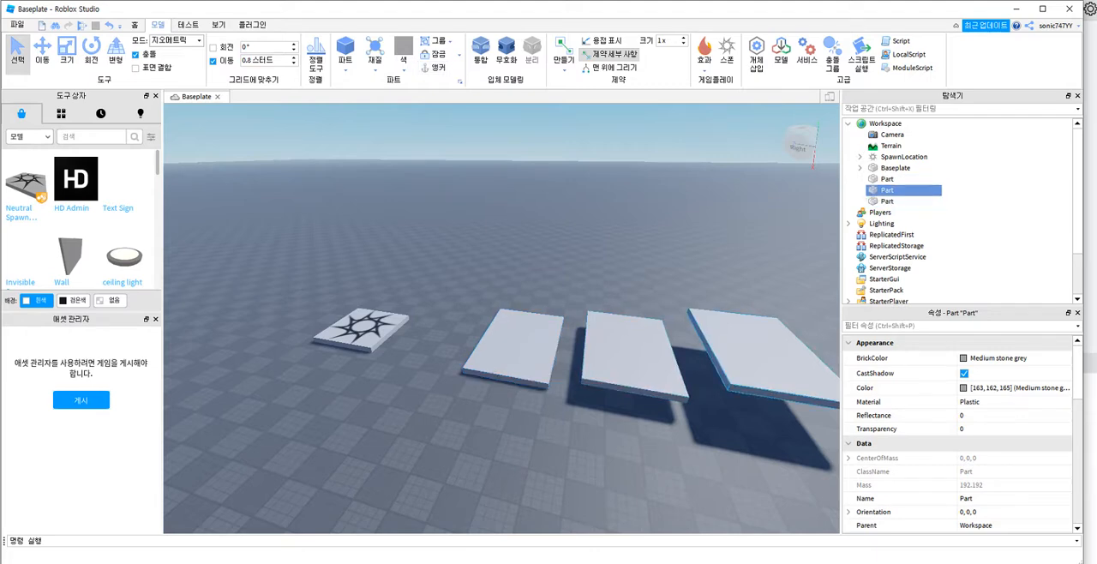
key(alt+a)
Step: Start a new playtest and jump the avatar from the spawn pad along the row of anchored platforms
click(82, 26)
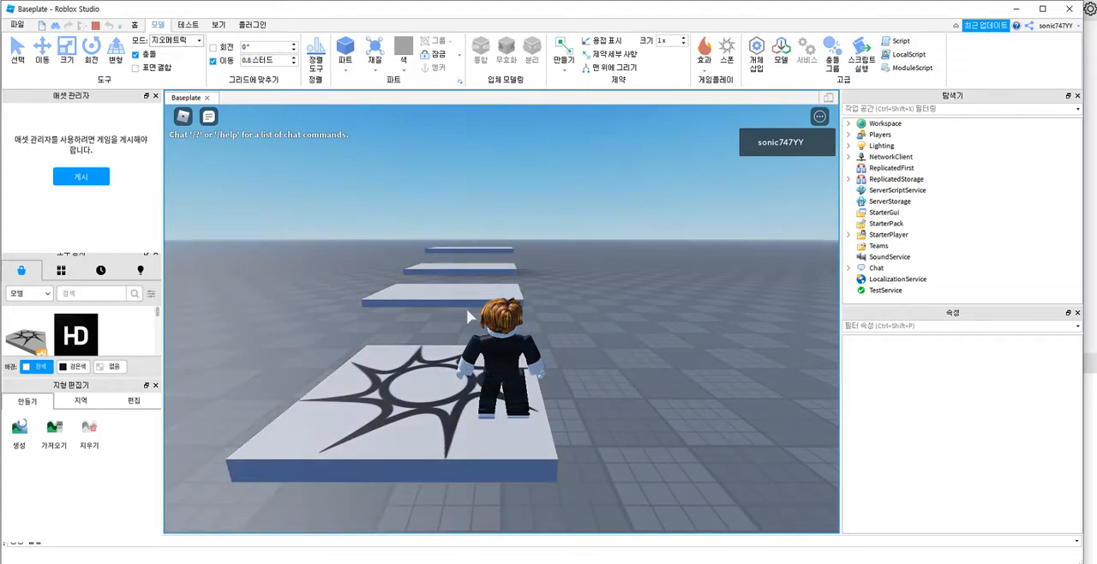
key(w)
key(space)
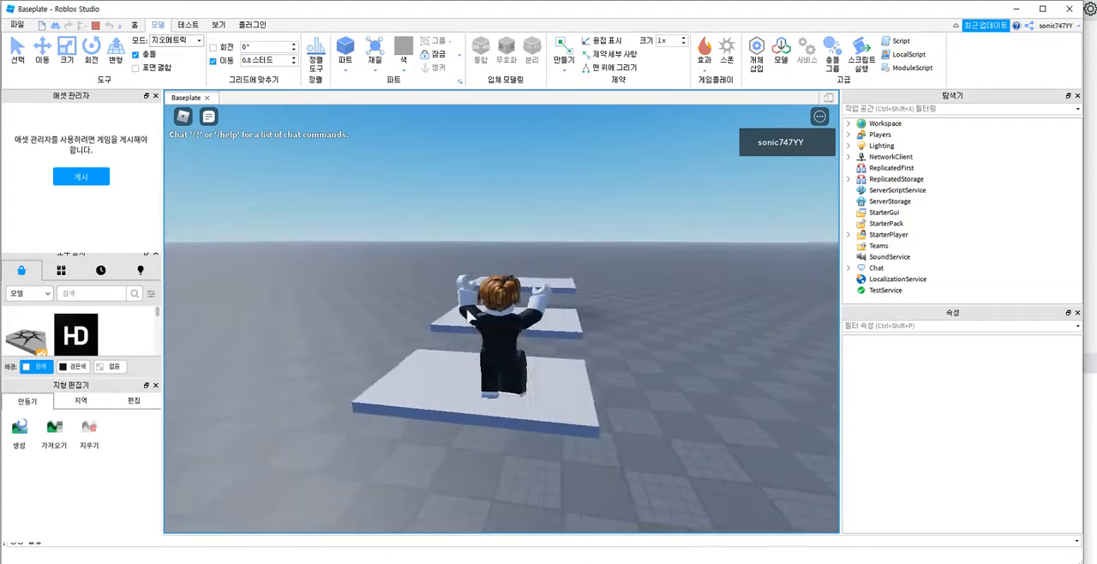
key(w)
key(space)
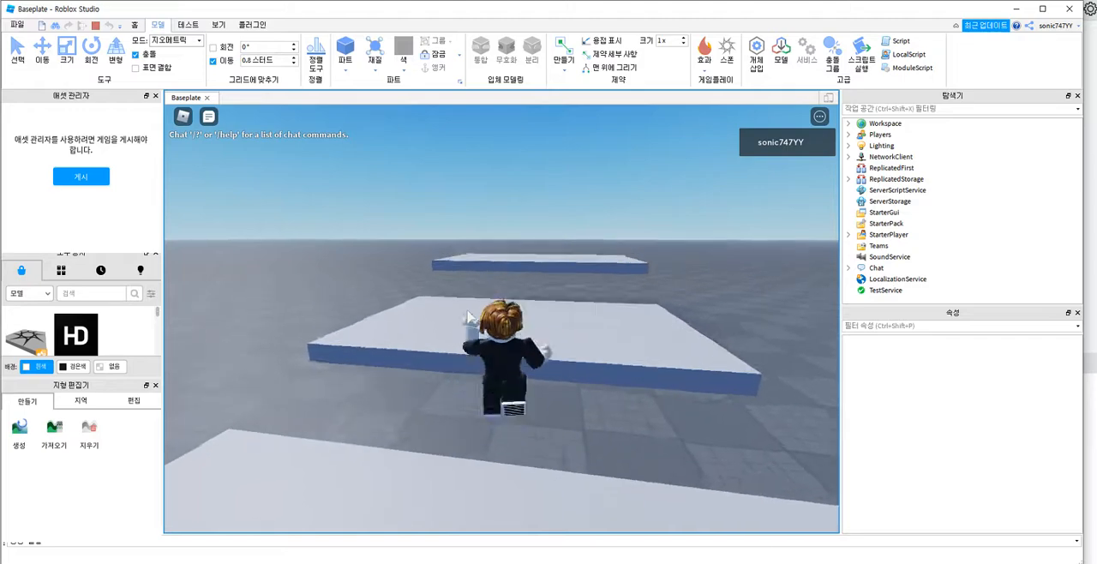
key(w)
key(space)
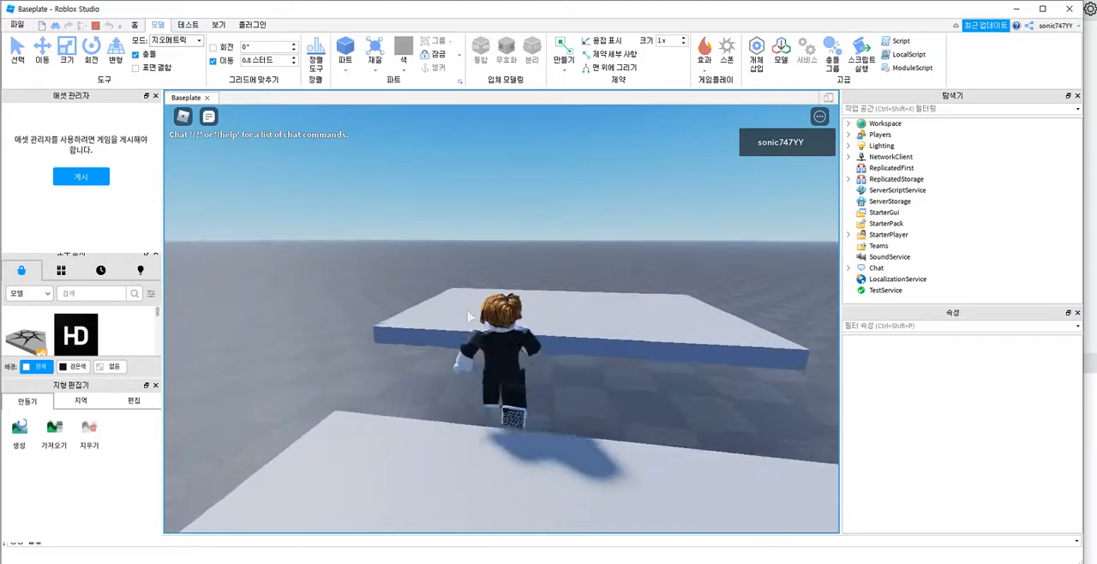
key(w)
key(a)
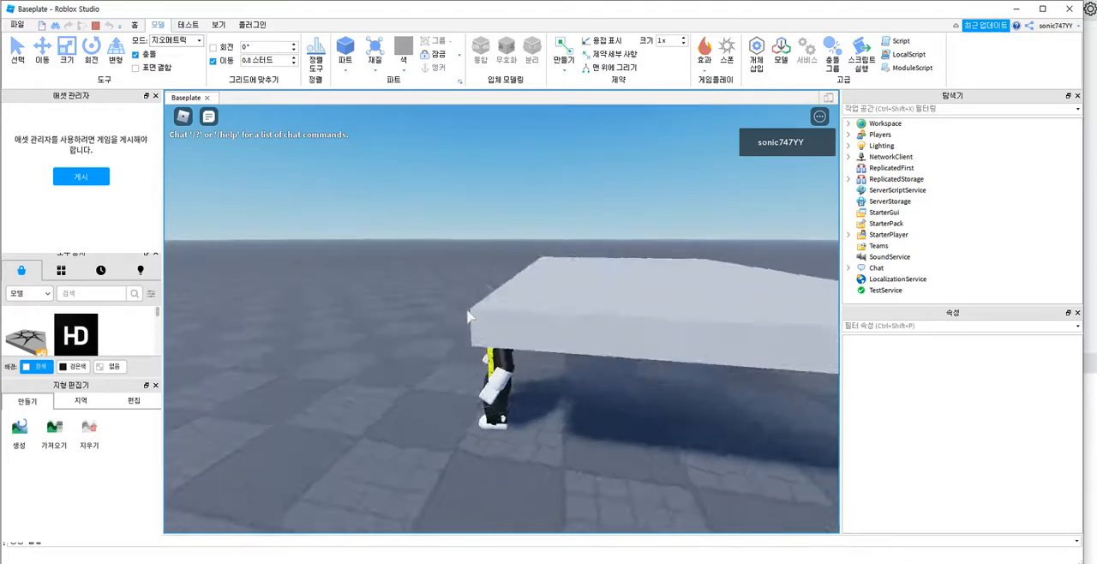
Step: Bring the avatar back over the platforms towards the spawn pad, view it from the front, and stop the playtest
key(s)
key(d)
key(w)
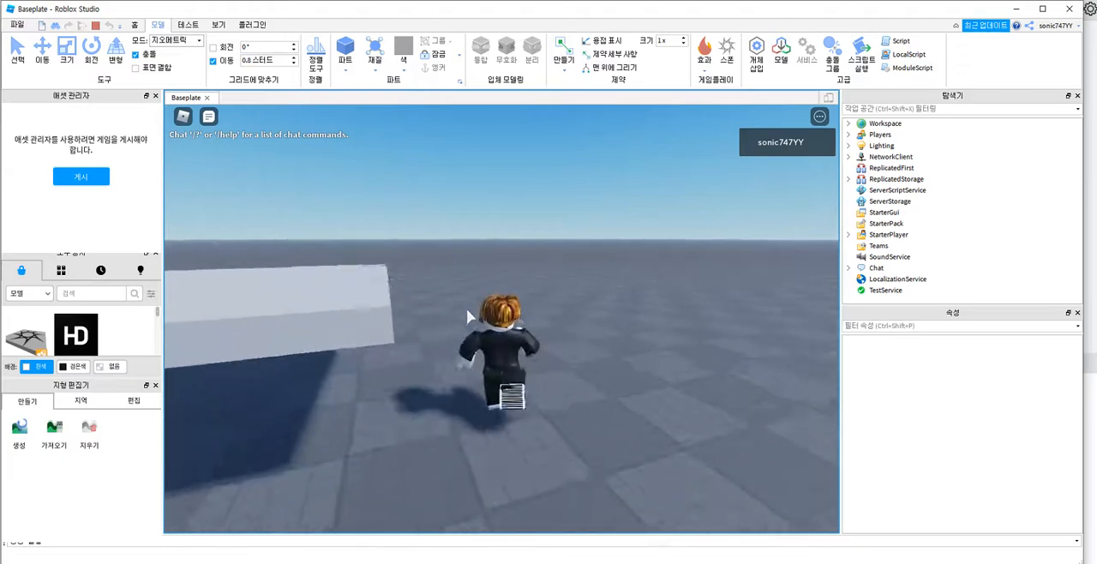
key(space)
key(a)
key(w)
key(d)
key(space)
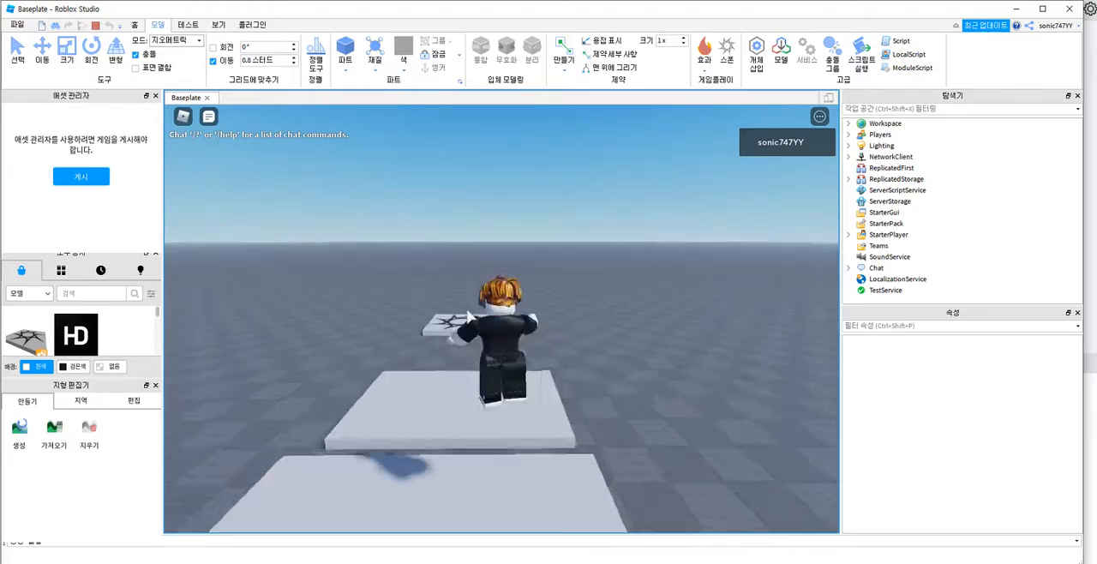
key(w)
key(space)
key(a)
key(space)
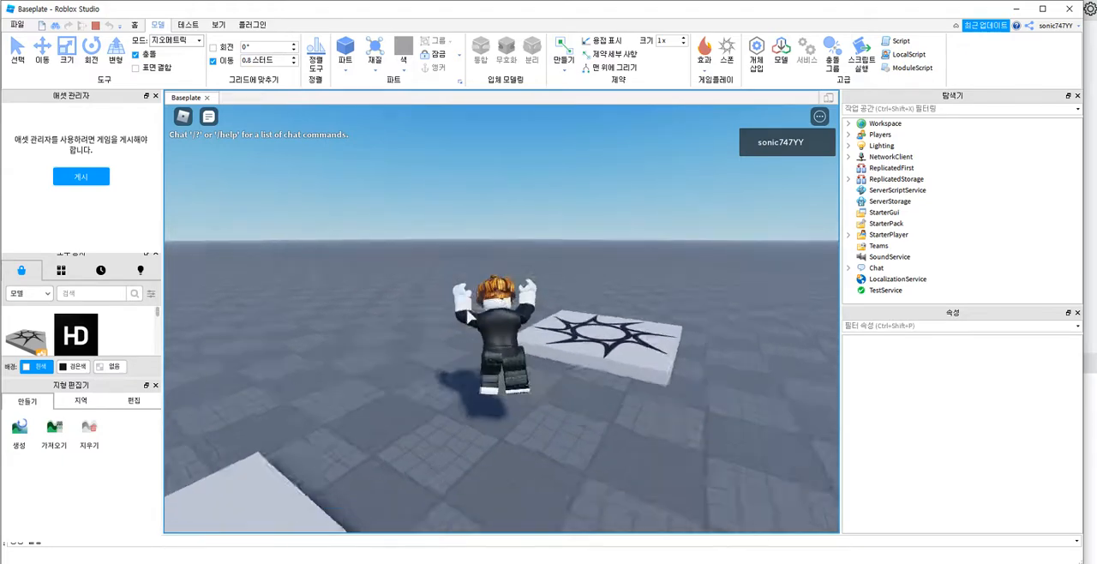
key(Right)
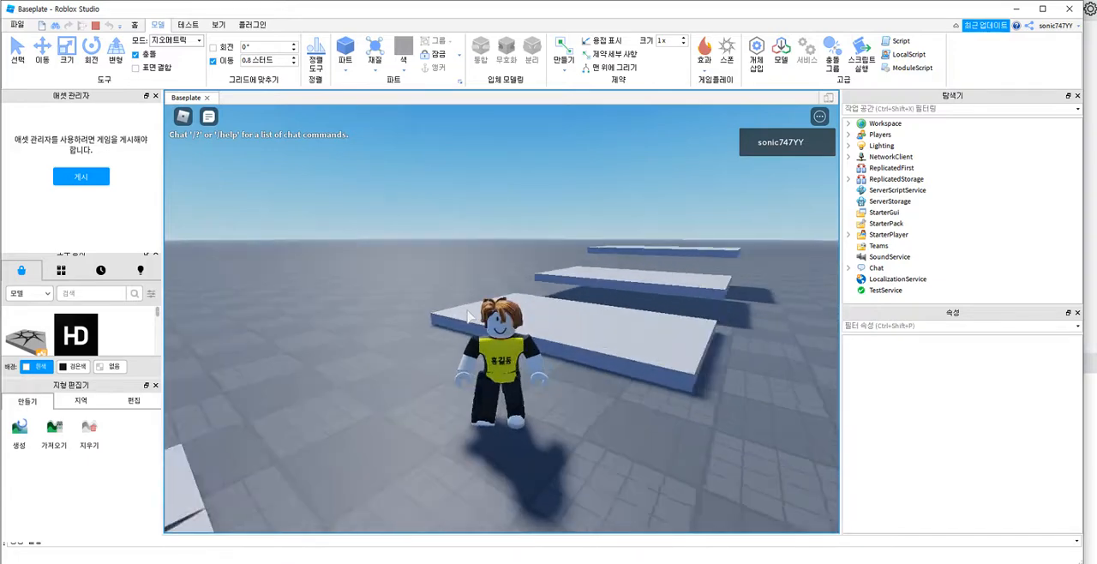
key(Right)
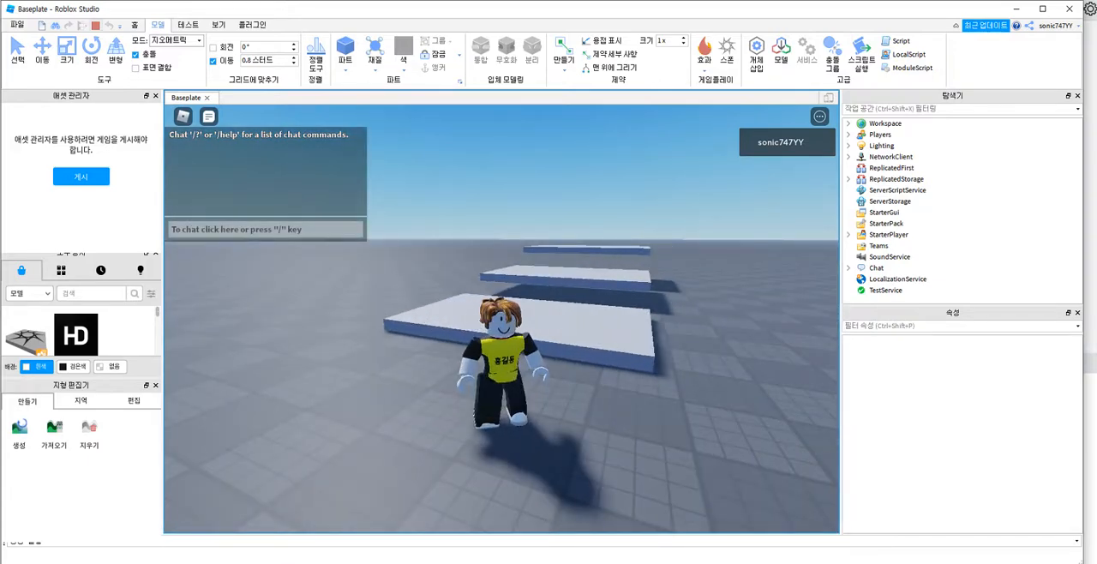
click(95, 25)
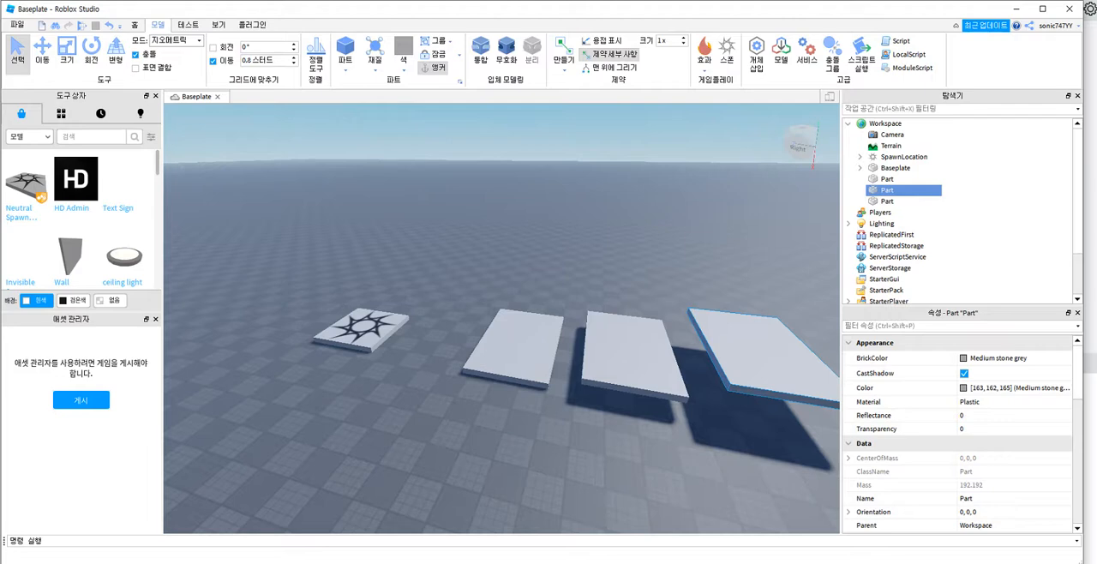
Step: Set the BrickColor of the platform farthest from the spawn pad to Really blue
key(a)
right_drag(501, 317, 626, 327)
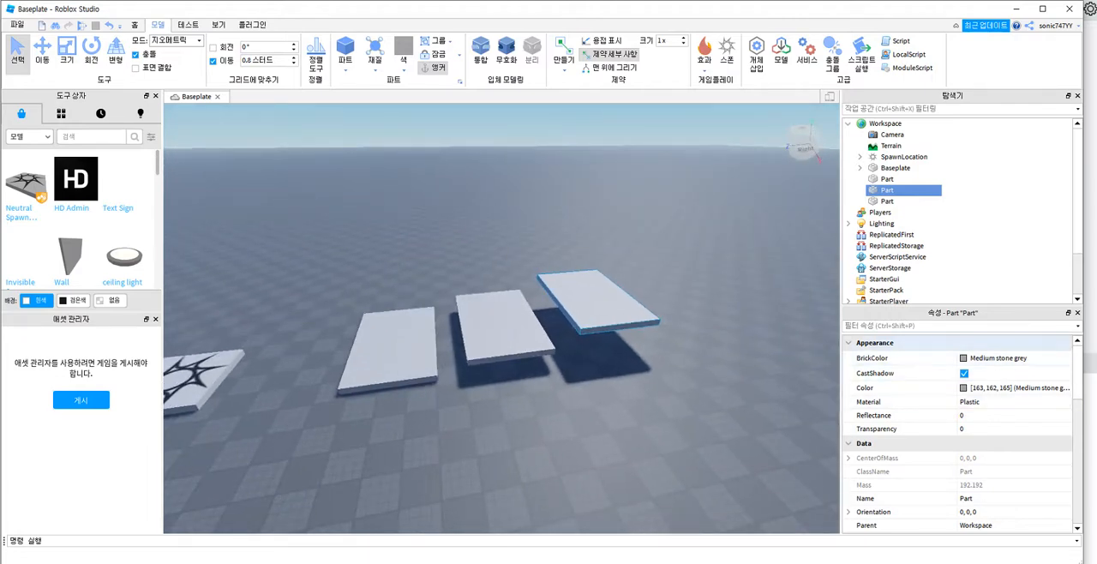
click(998, 357)
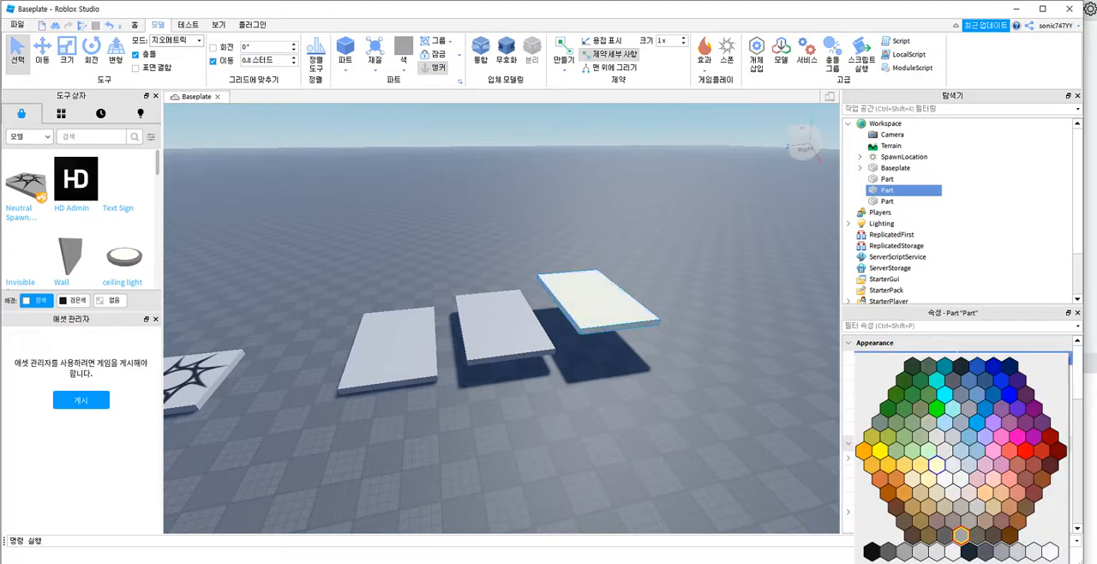
click(1010, 395)
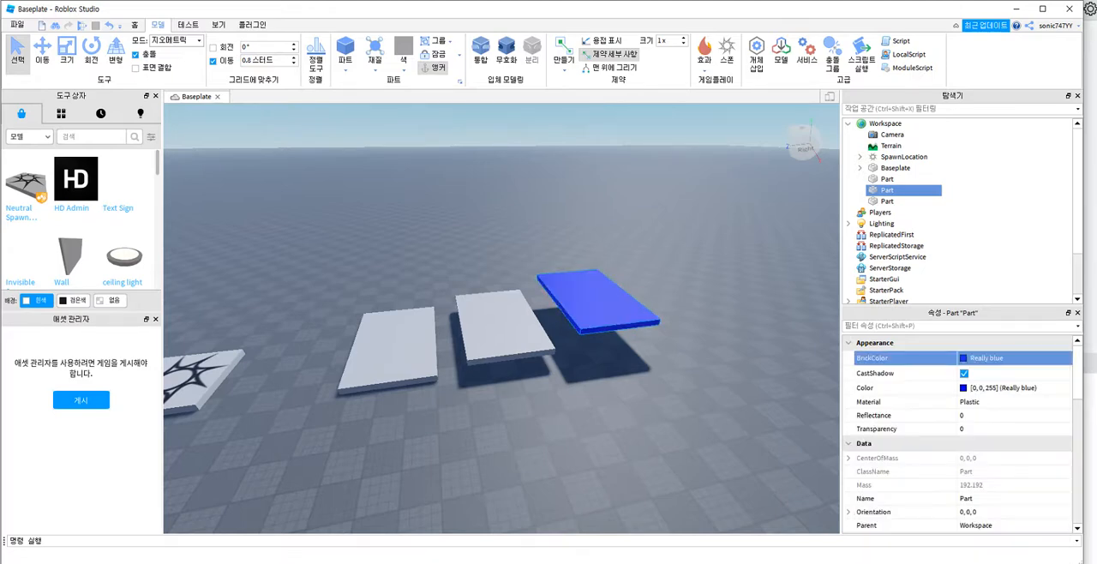
Step: Set the middle platform's BrickColor to Salmon and that of the platform nearest the spawn pad to Really red
click(520, 335)
click(999, 358)
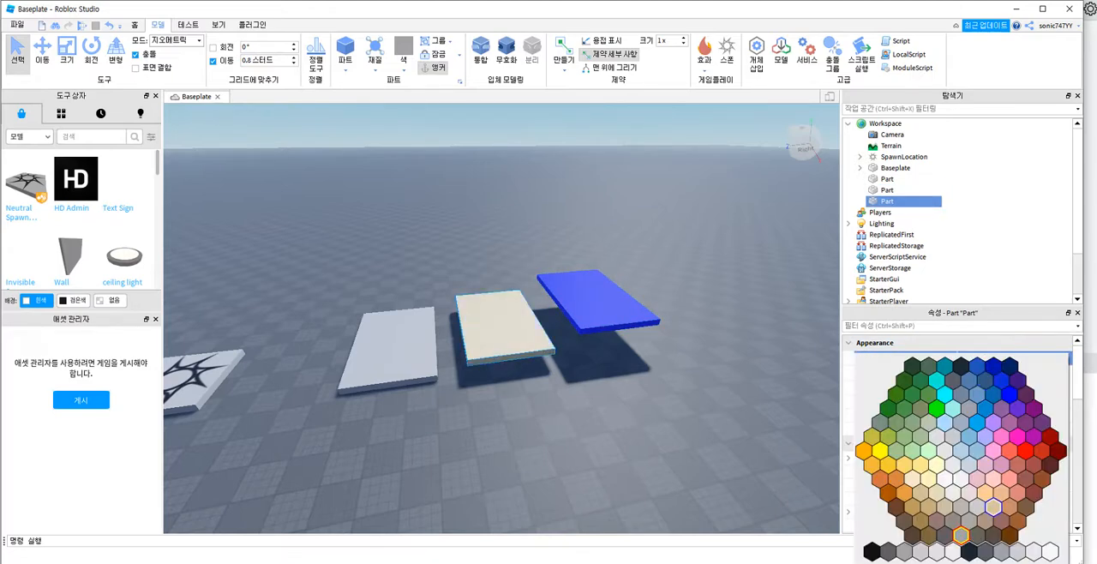
click(1011, 480)
click(388, 347)
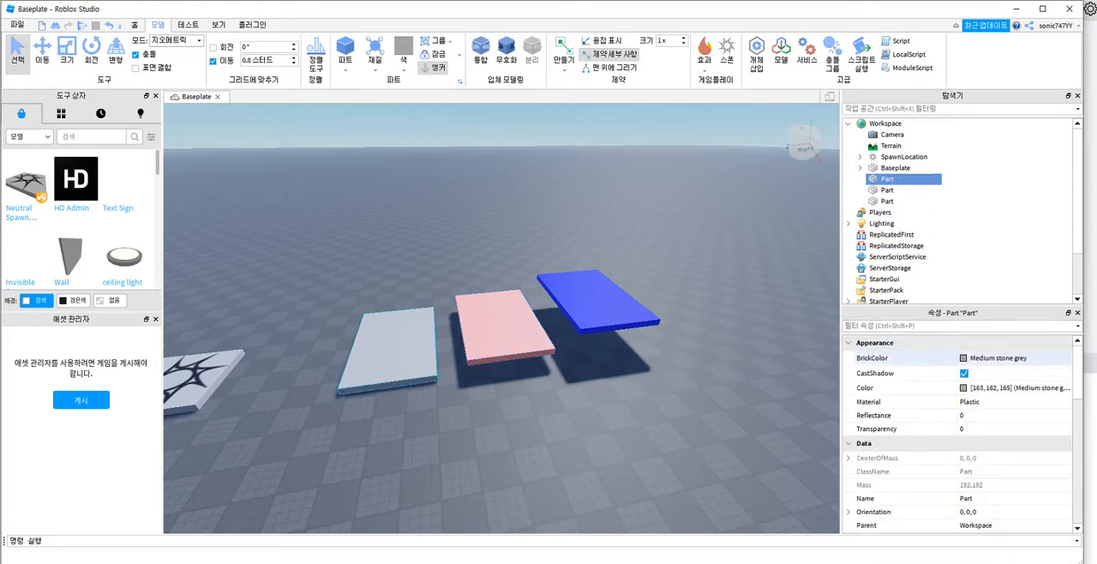
click(999, 357)
click(1026, 451)
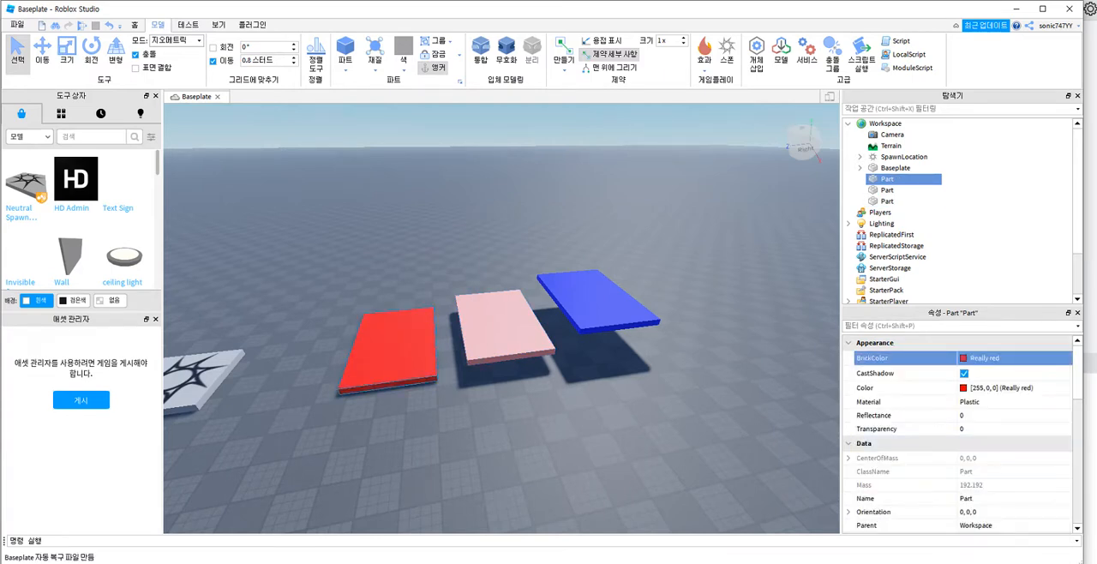
click(703, 420)
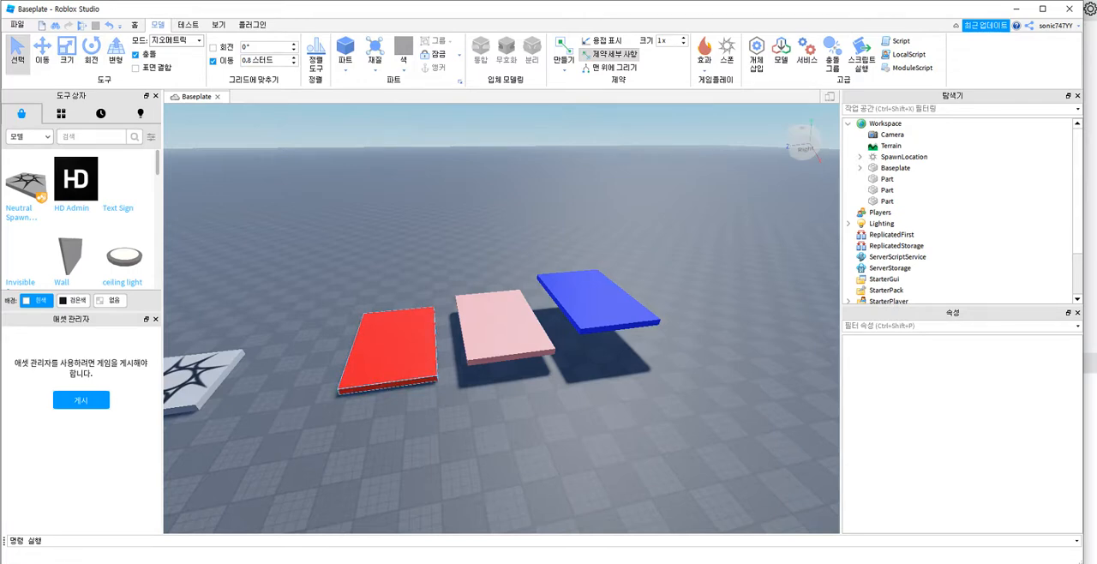
Step: Select the middle platform and look through its properties, from Appearance and Behavior down to Assembly and Attributes
click(506, 329)
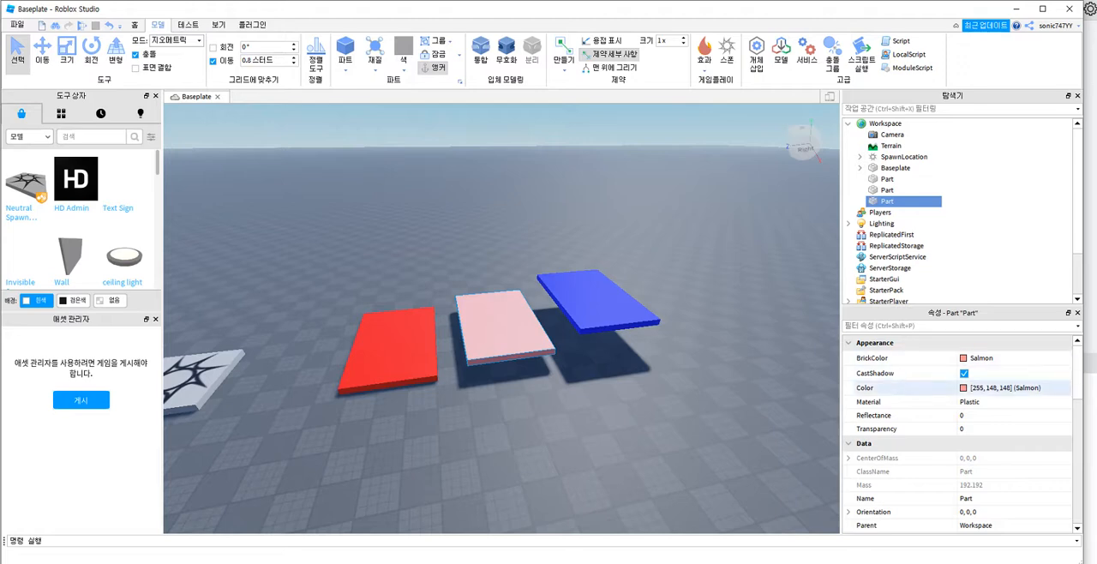
scroll(943, 413, down, 4)
scroll(943, 415, down, 2)
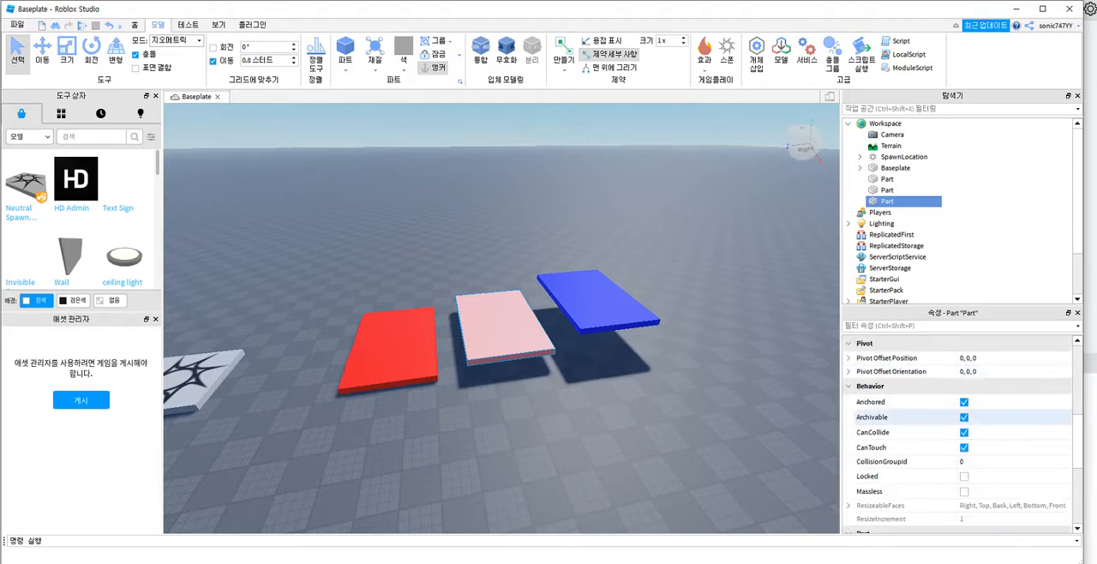
scroll(957, 437, down, 5)
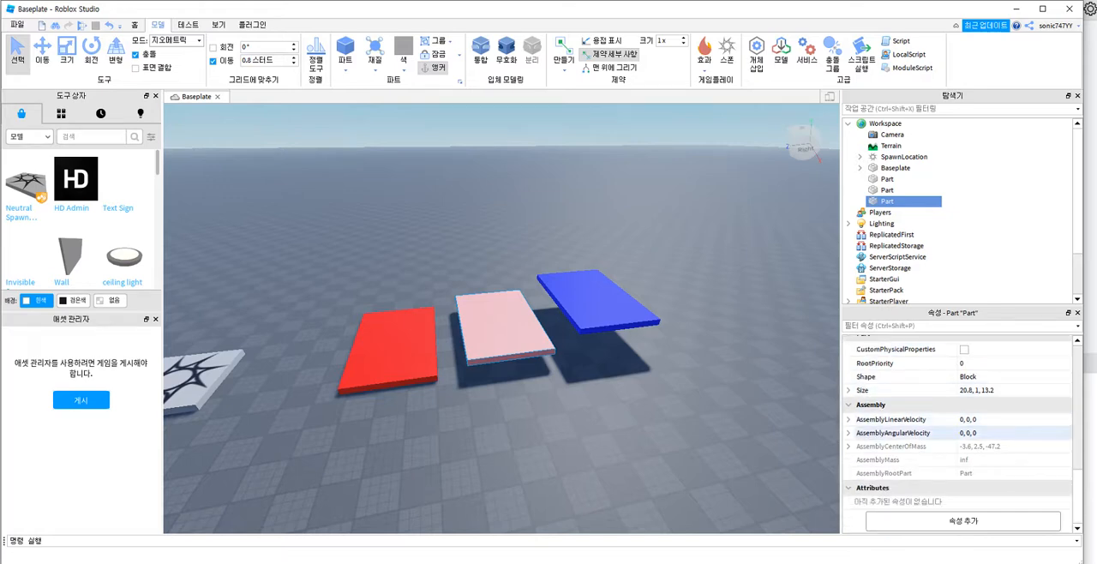
scroll(943, 424, up, 6)
scroll(943, 425, up, 3)
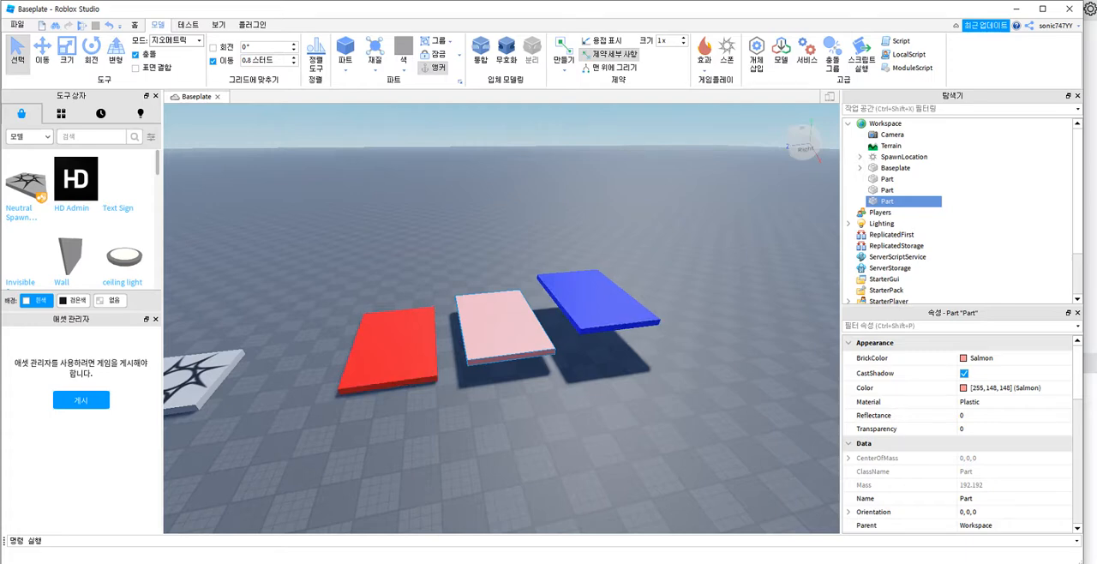
Step: Add a Decal object to the salmon middle platform's Part in the Workspace
mouse_move(898, 201)
click(901, 201)
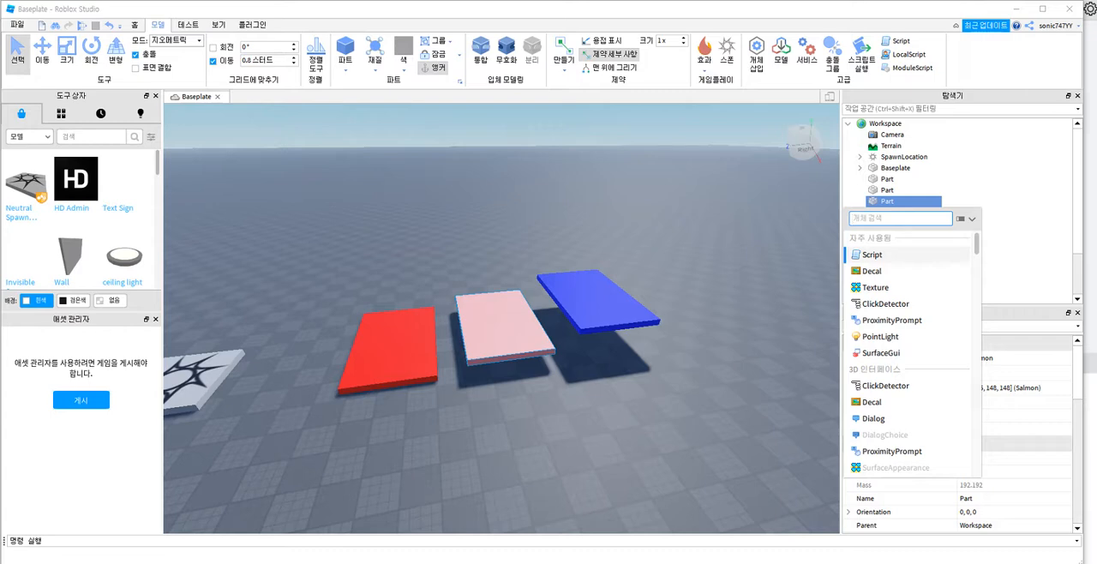
text(deca)
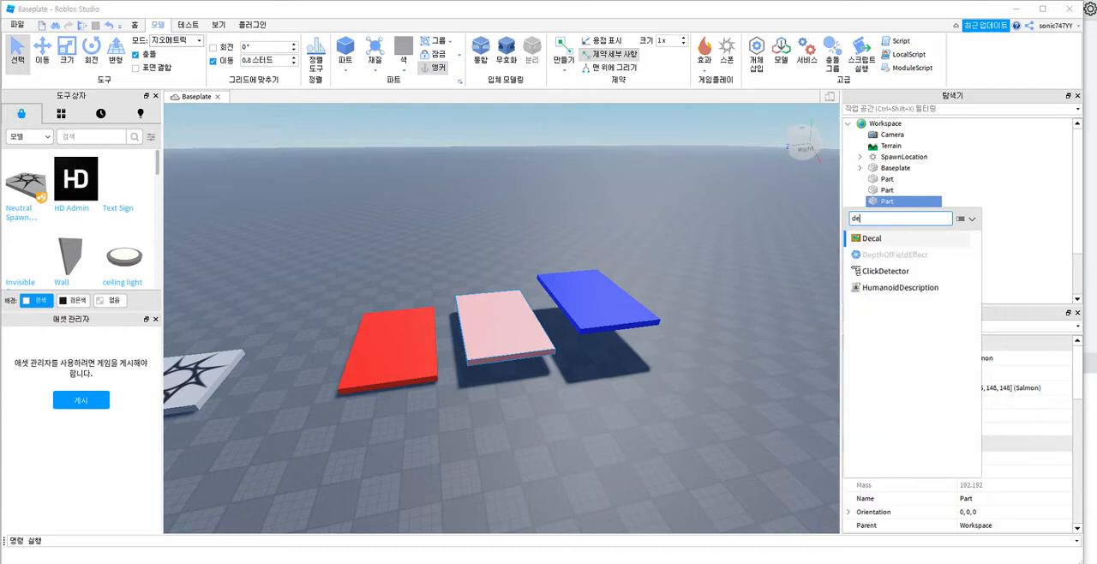
key(BackSpace)
key(BackSpace)
key(BackSpace)
key(BackSpace)
key(BackSpace)
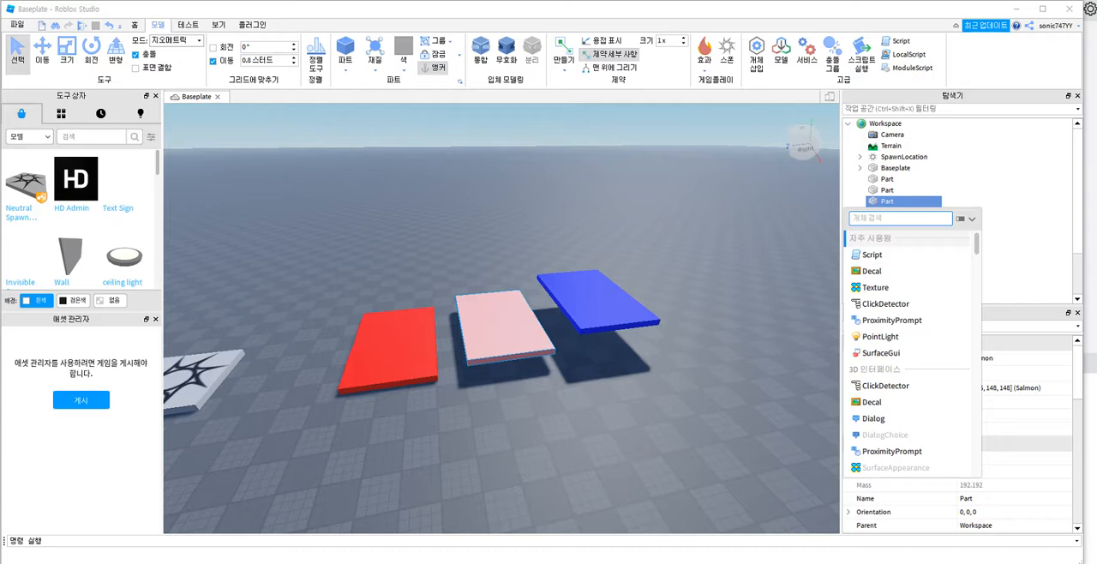
click(884, 271)
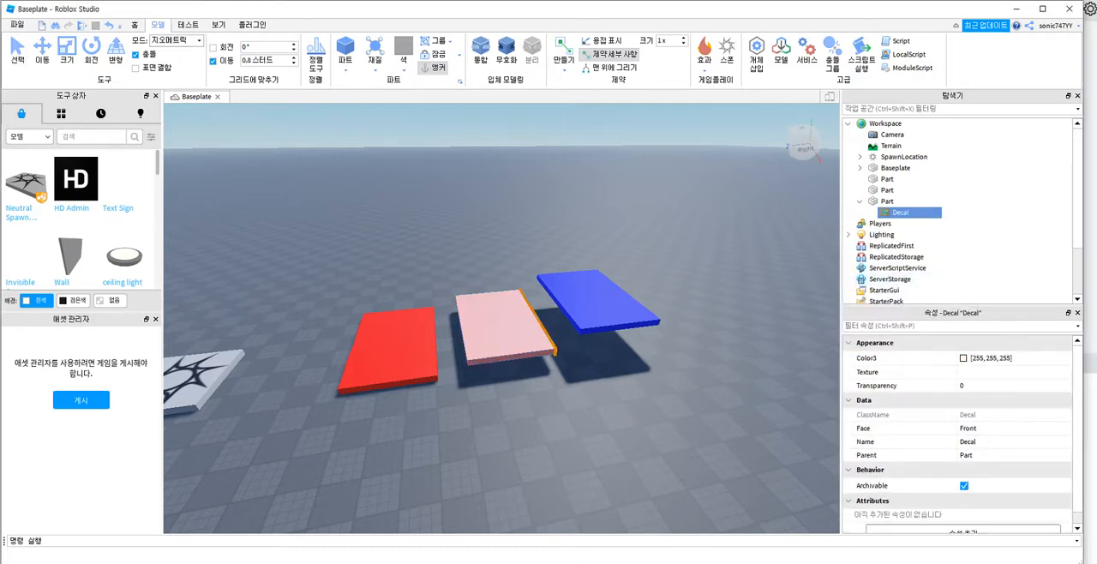
Step: Place the new decal on the top face of the salmon middle platform
click(889, 201)
click(902, 212)
right_drag(515, 334, 420, 305)
key(d)
key(w)
key(q)
key(d)
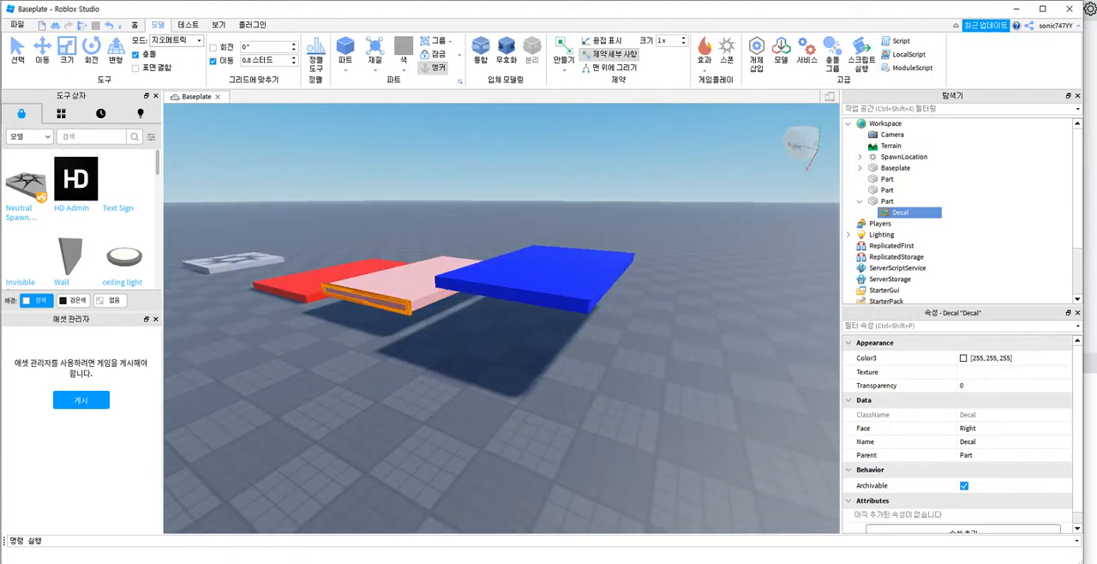
right_drag(501, 318, 530, 339)
key(a)
key(e)
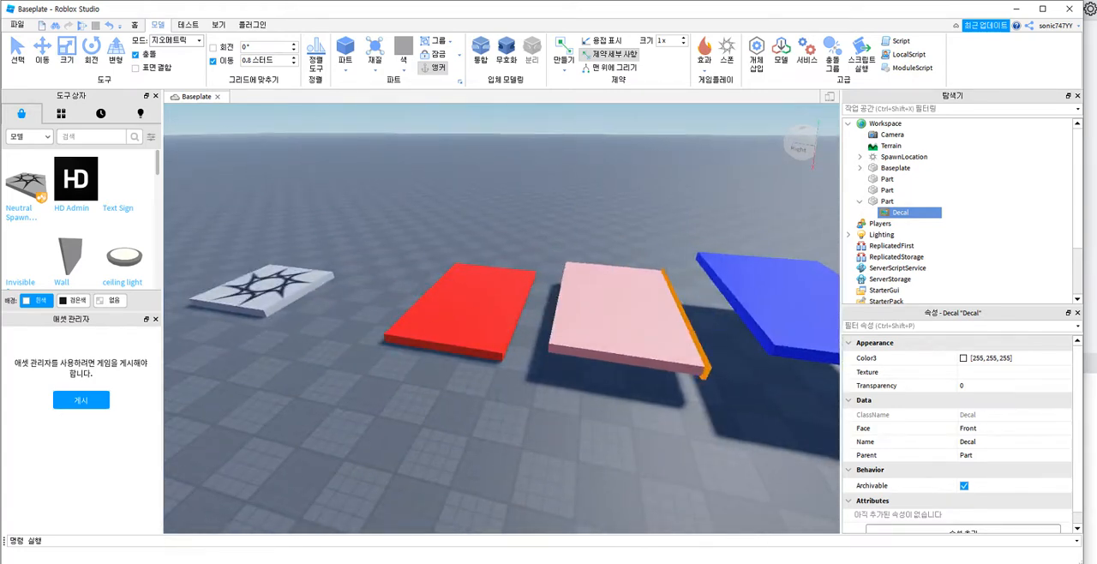
click(629, 315)
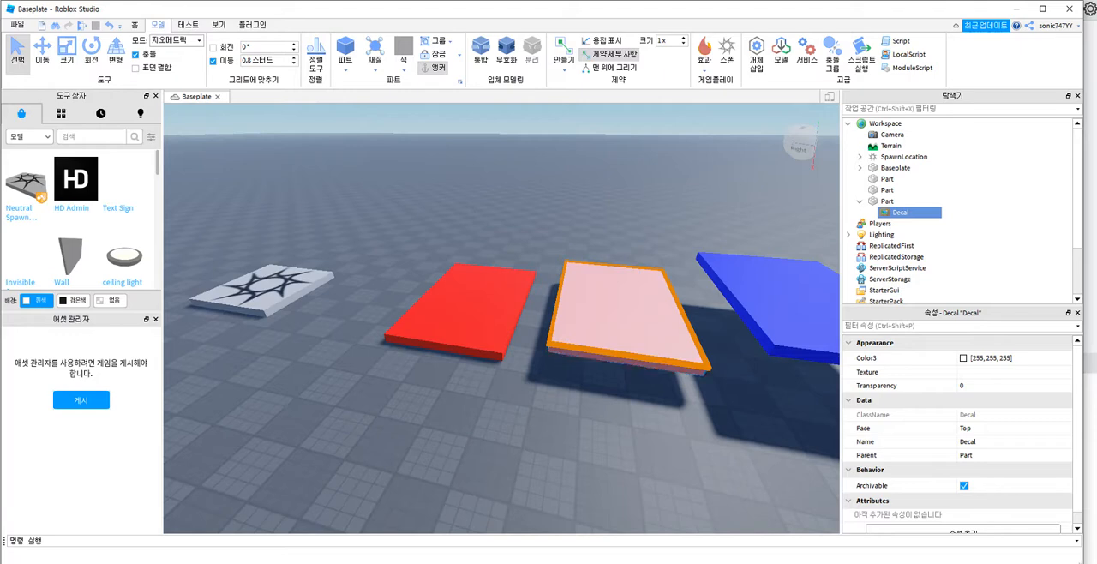
Step: Try the decal's Face property on Bottom, Back, Left and Front
click(888, 201)
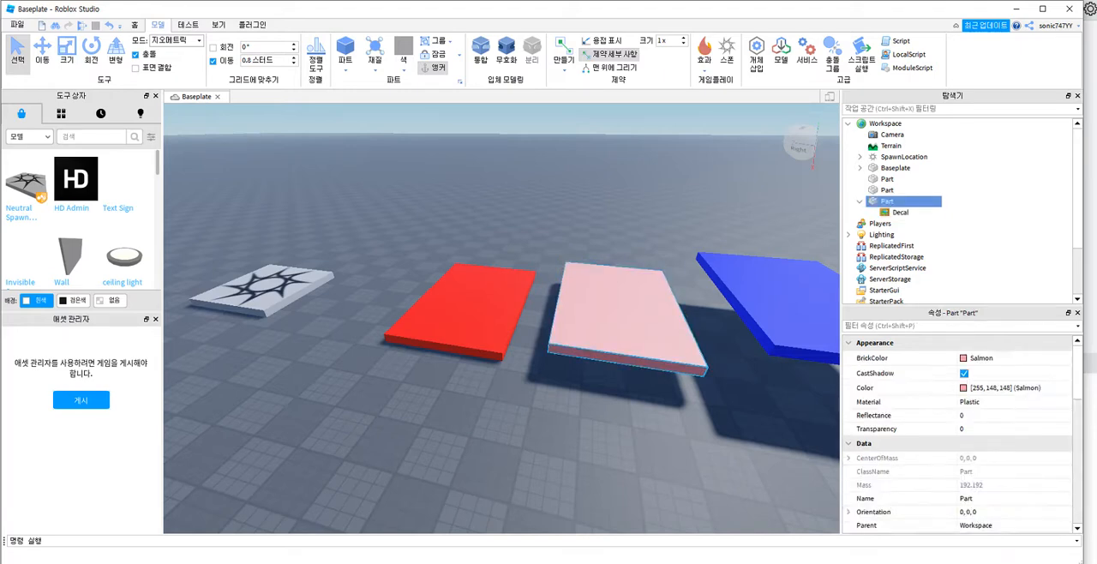
right_drag(635, 317, 592, 322)
click(900, 211)
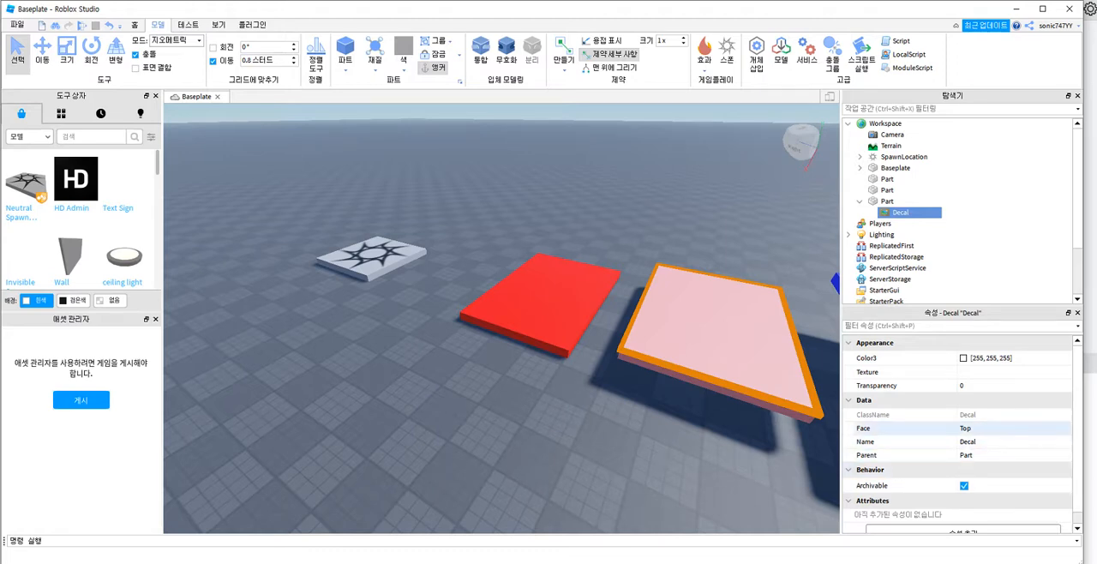
click(1011, 428)
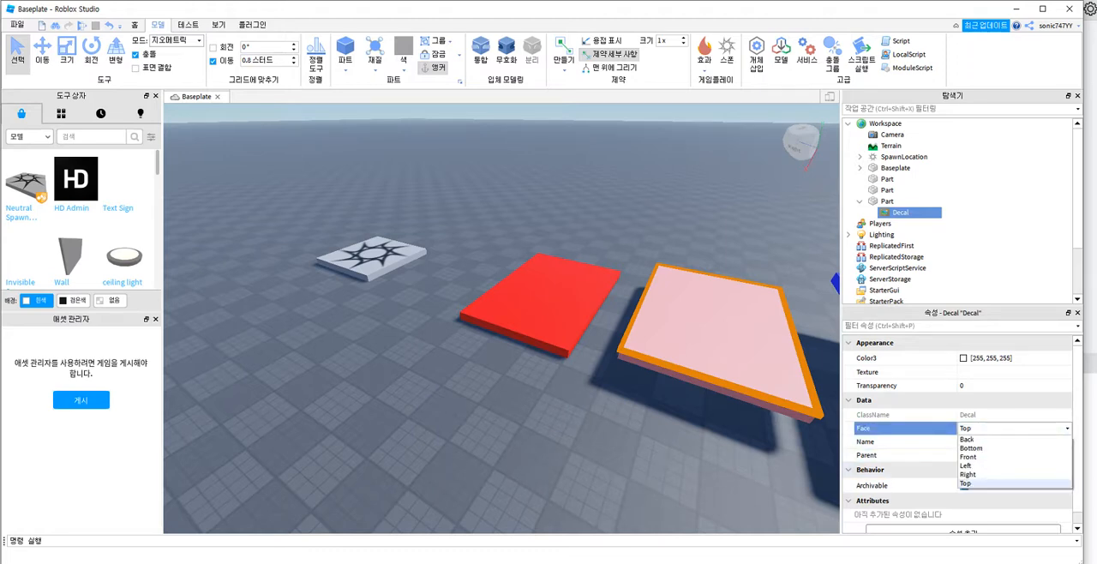
click(971, 447)
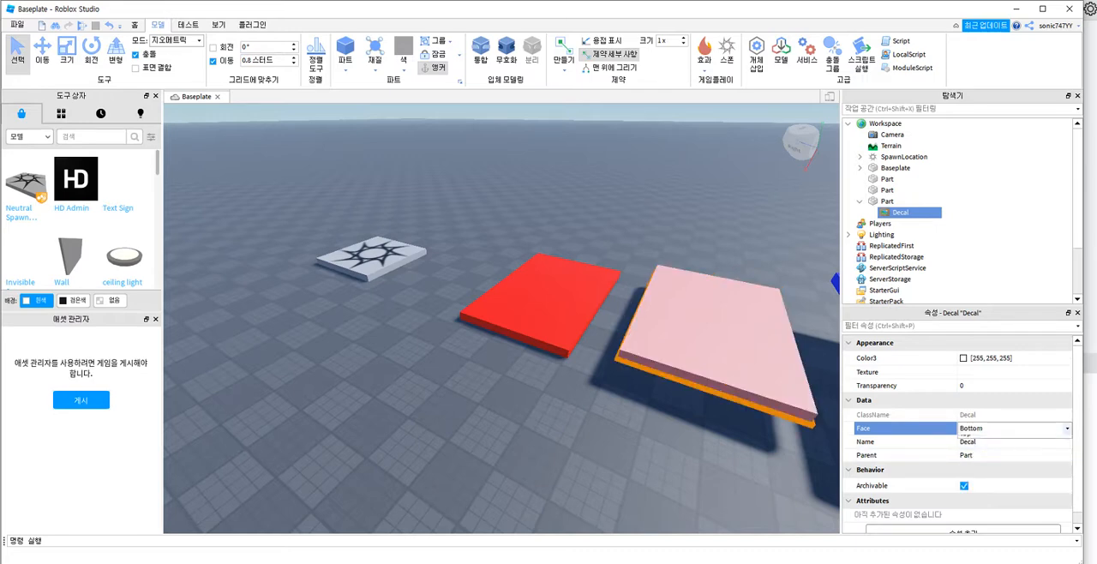
click(978, 440)
click(986, 429)
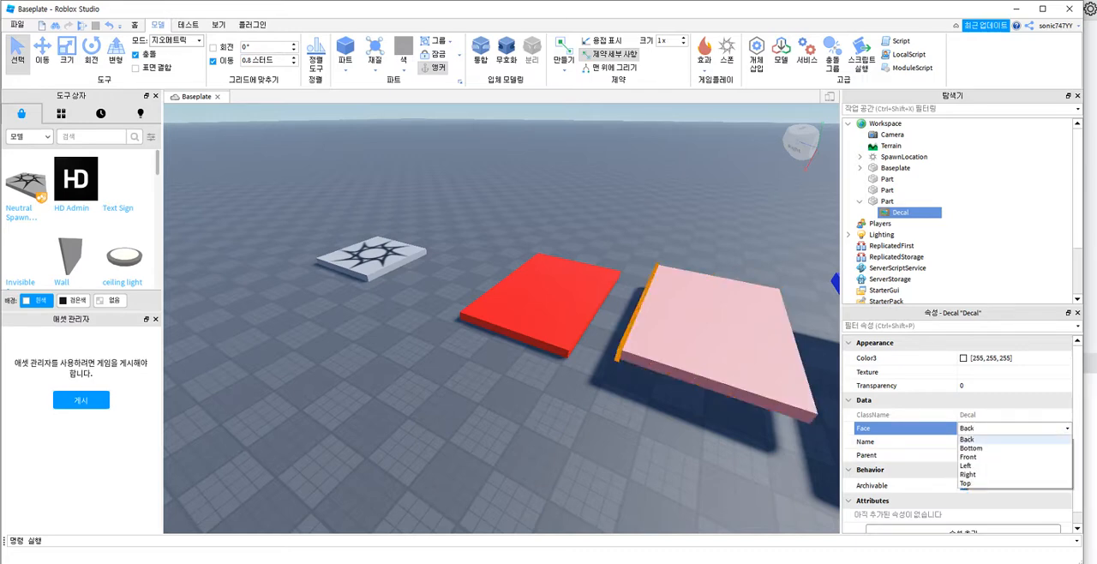
click(977, 466)
click(1003, 429)
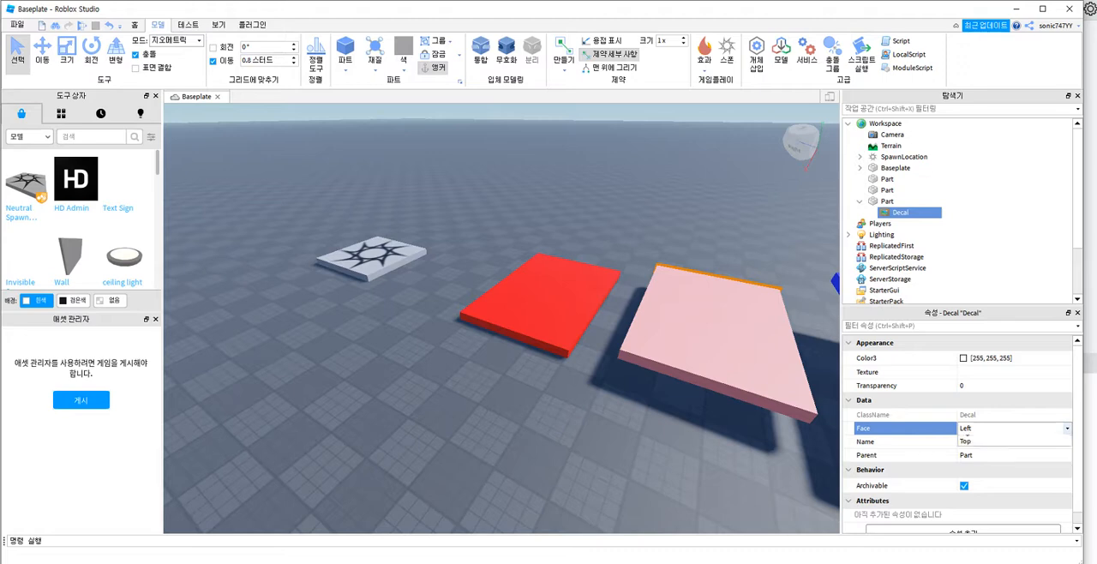
click(977, 466)
click(994, 429)
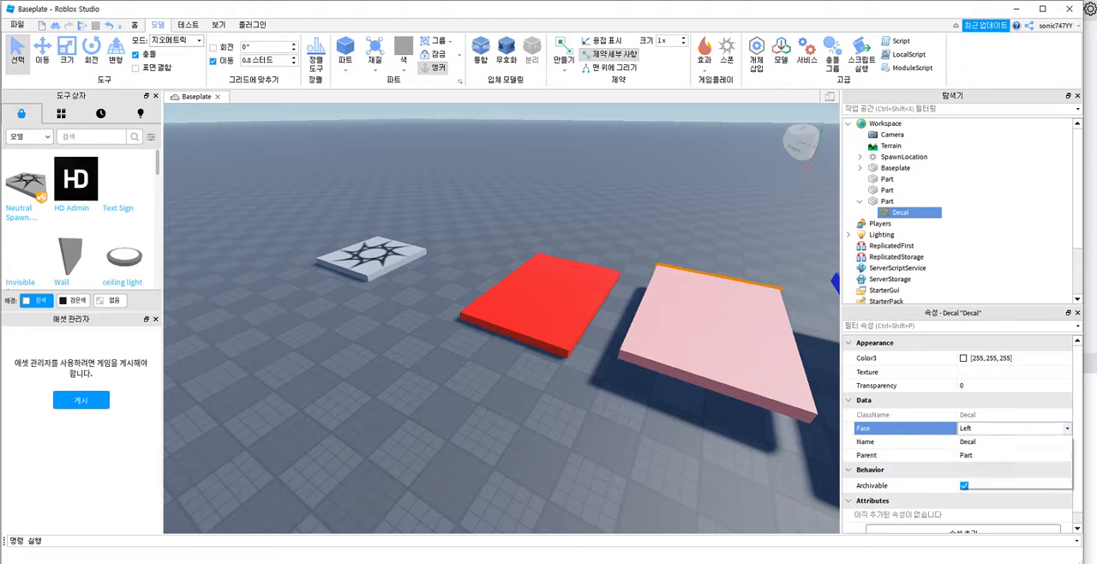
click(977, 457)
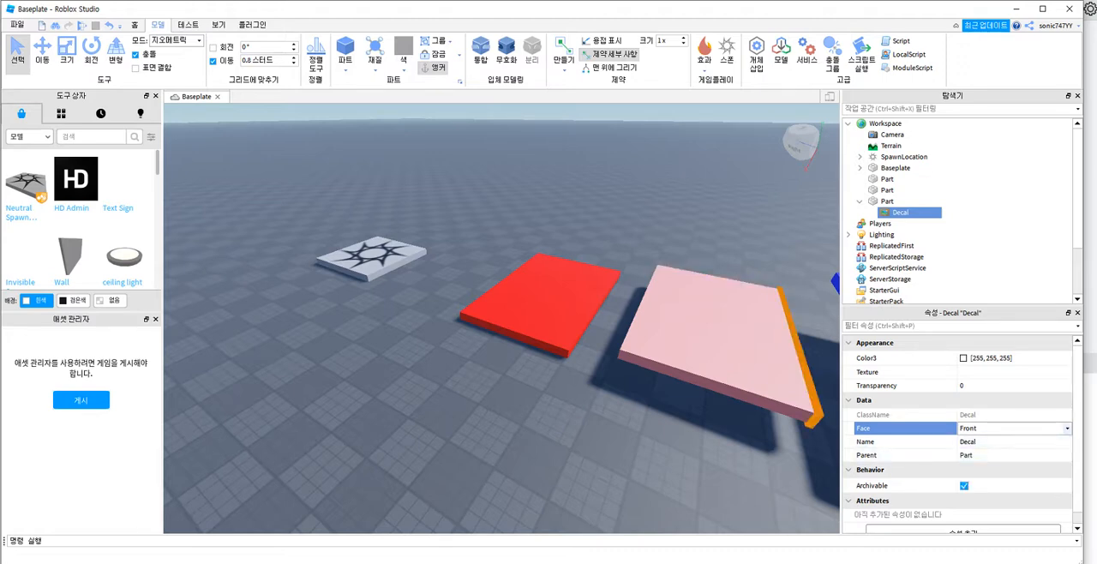
click(995, 429)
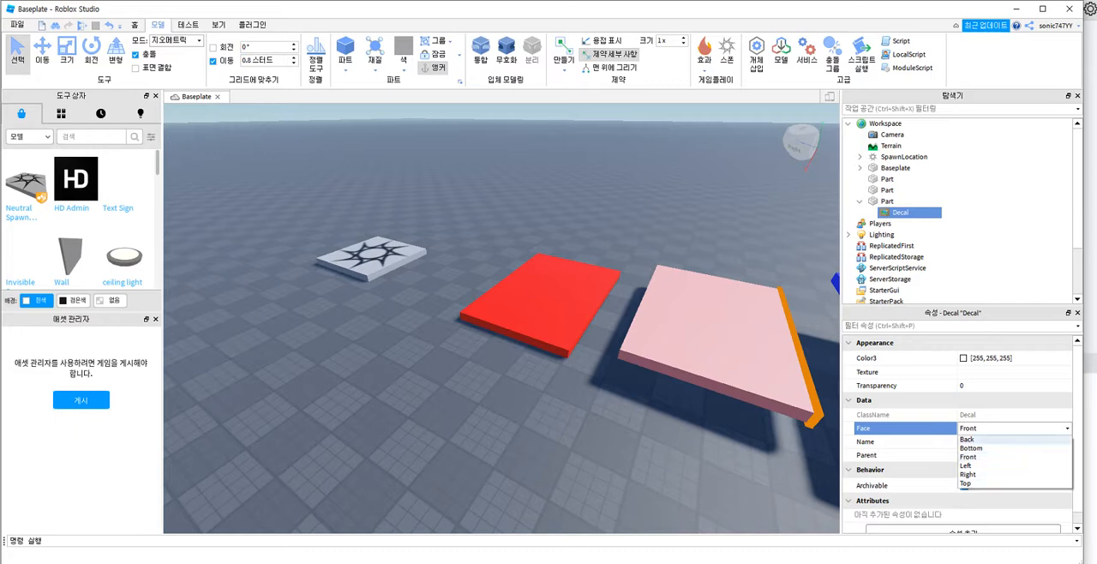
Step: Reselect the decal under the middle platform and set its Face property to Top
click(768, 359)
click(901, 213)
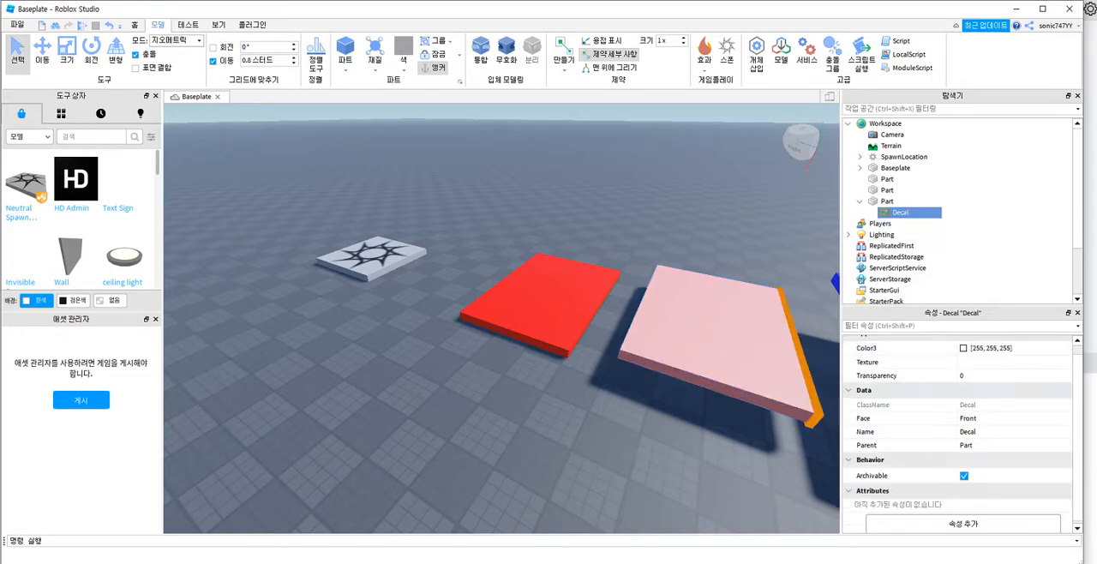
click(995, 419)
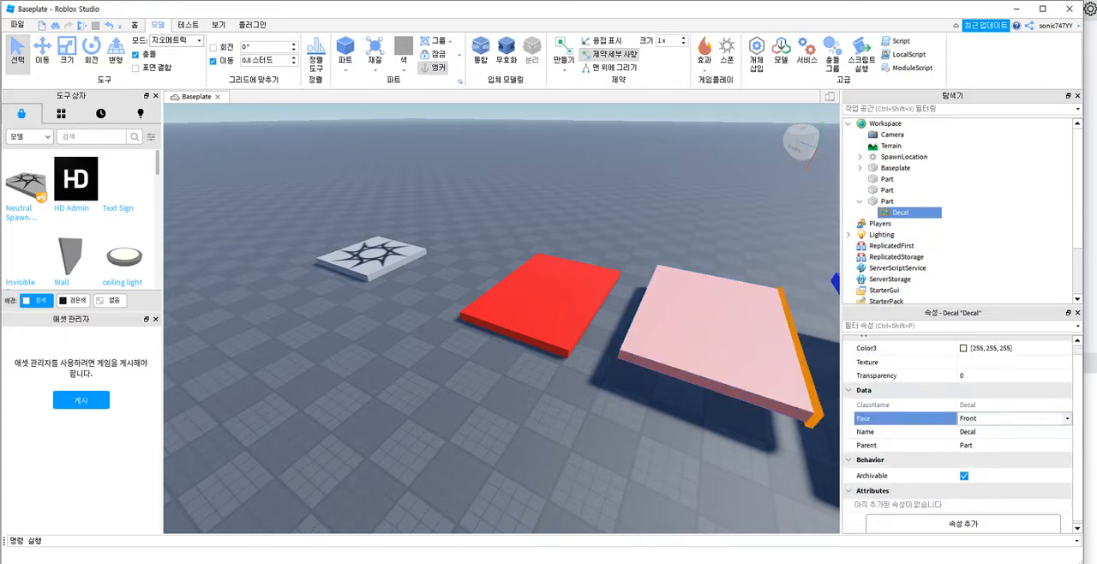
click(1067, 418)
click(1011, 474)
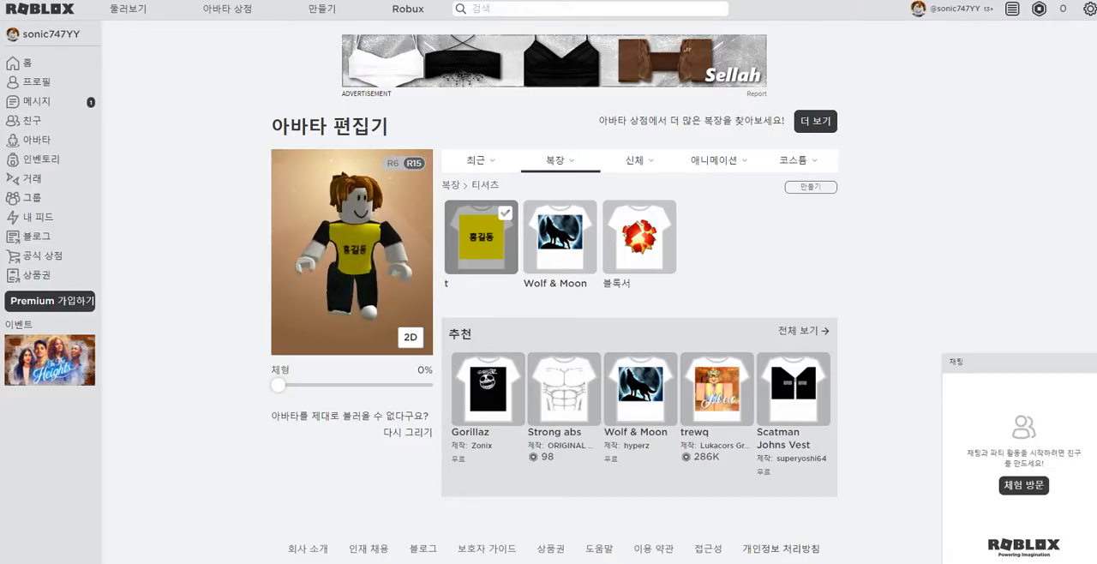
Step: Switch to the Chrome browser, open a new tab and search Google for "다닥재질"
key(ctrl+t)
click(549, 201)
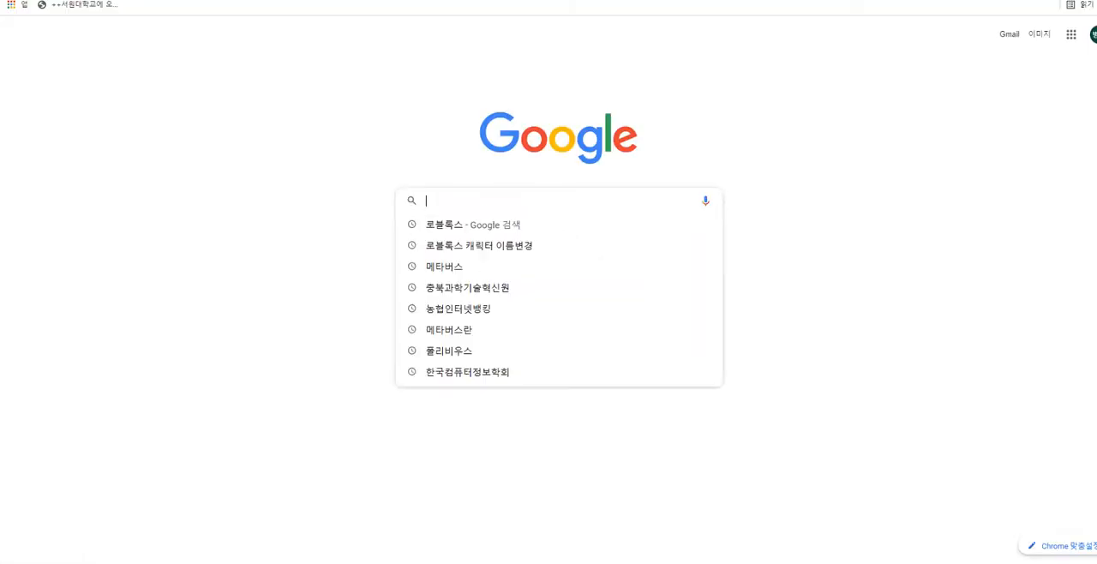
text(w)
key(BackSpace)
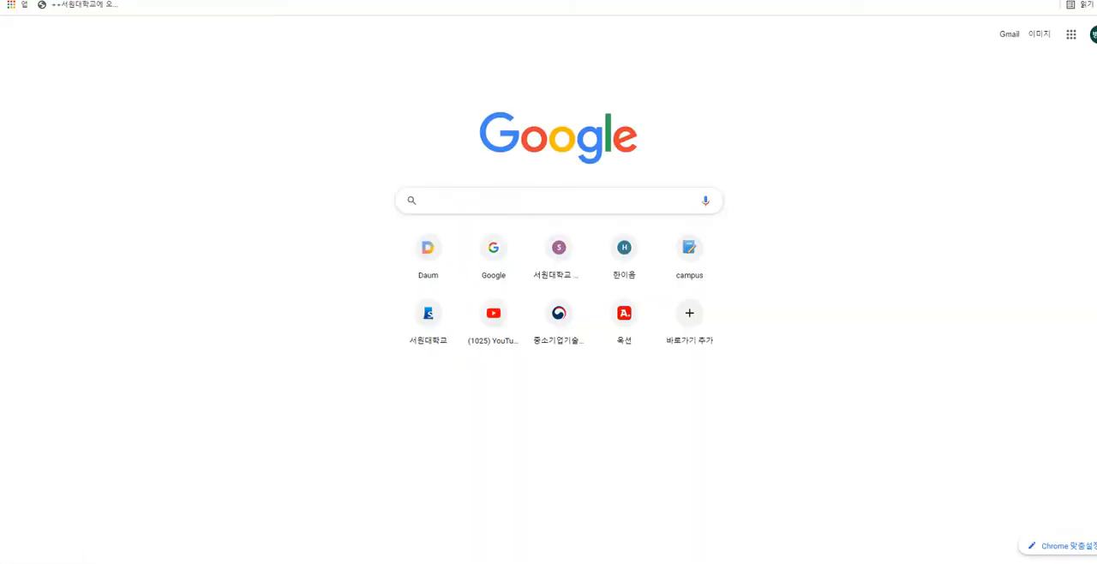
text(w)
key(BackSpace)
text(w)
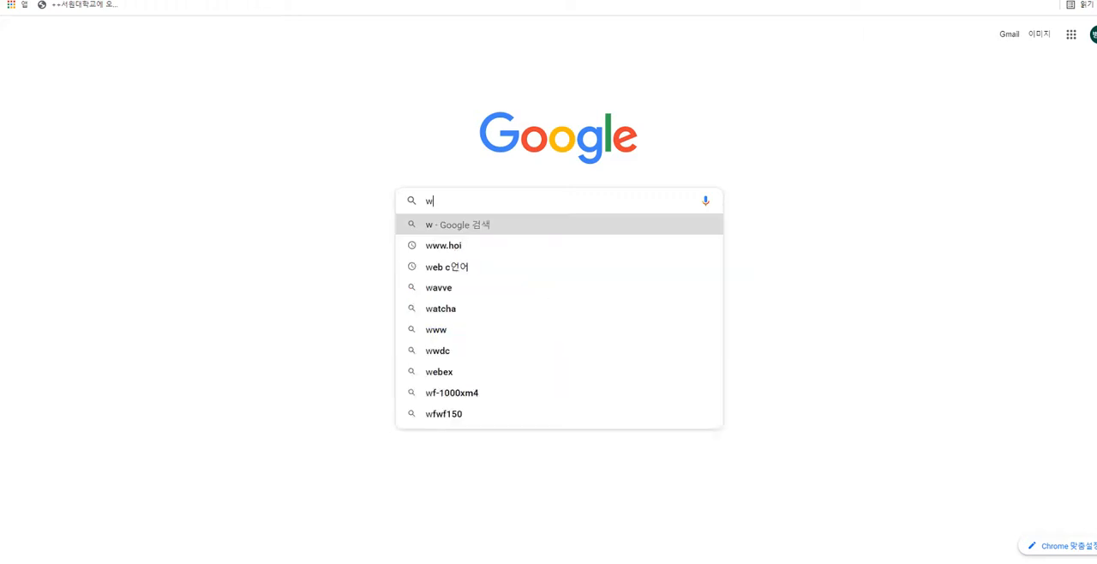
key(BackSpace)
text(q)
key(BackSpace)
text(다닥ㅈ)
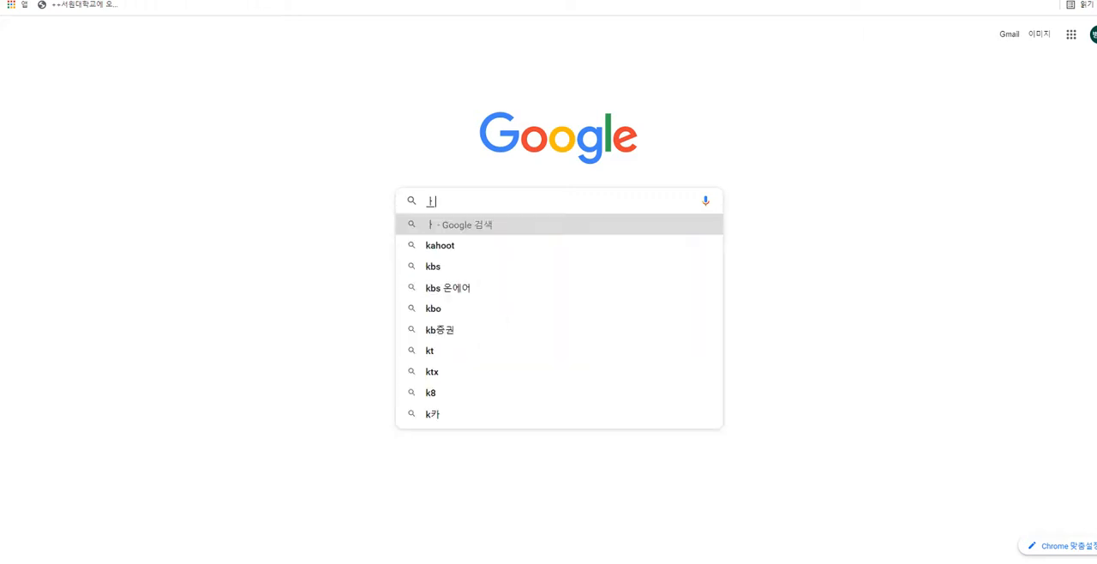
key(BackSpace)
key(BackSpace)
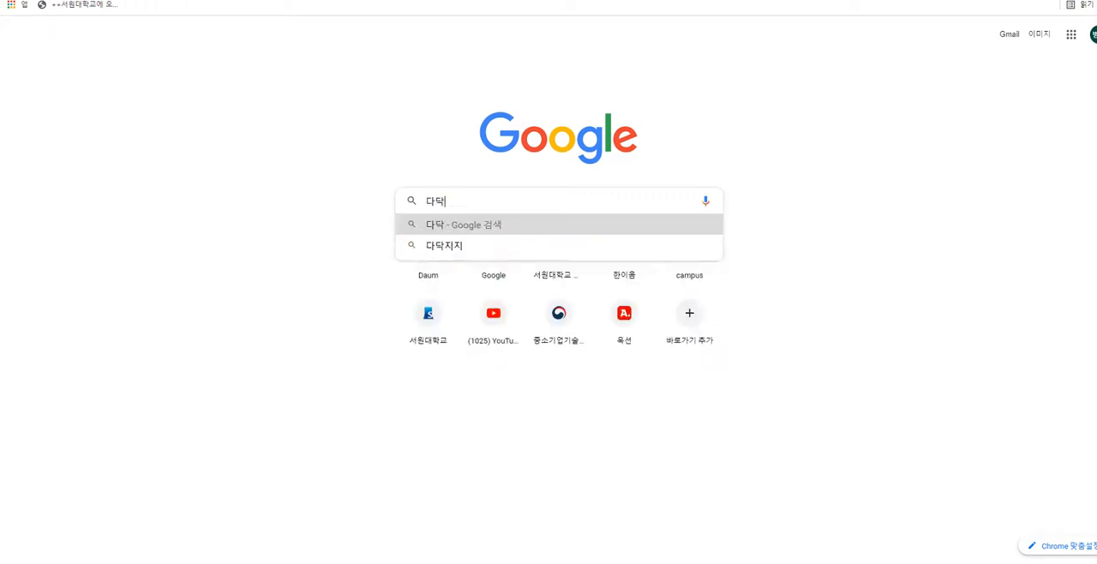
text(재질)
key(Return)
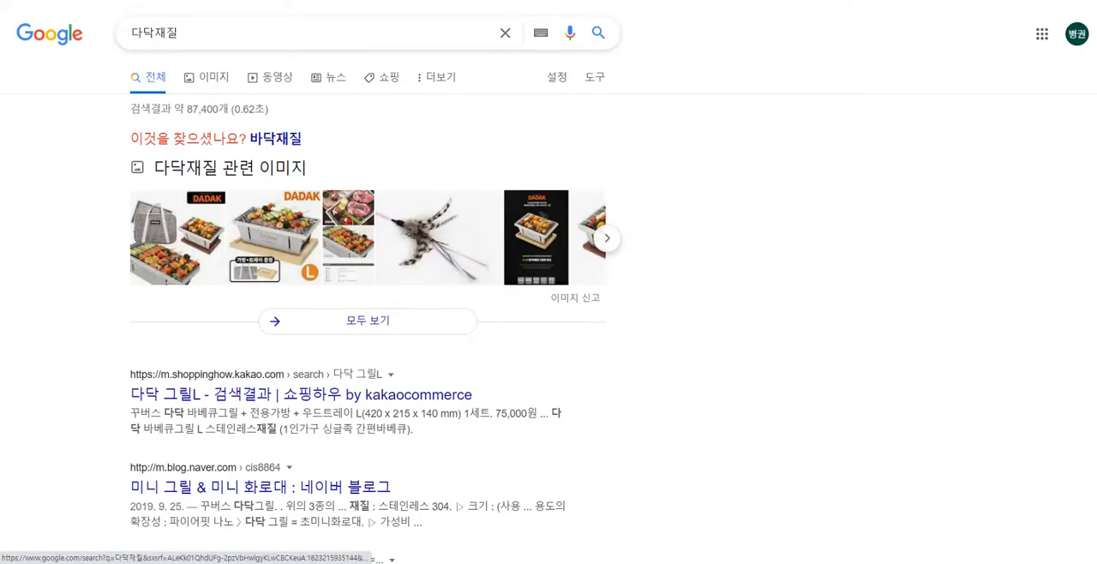
Step: Show the image results and correct the search to "바닥재질"
click(208, 77)
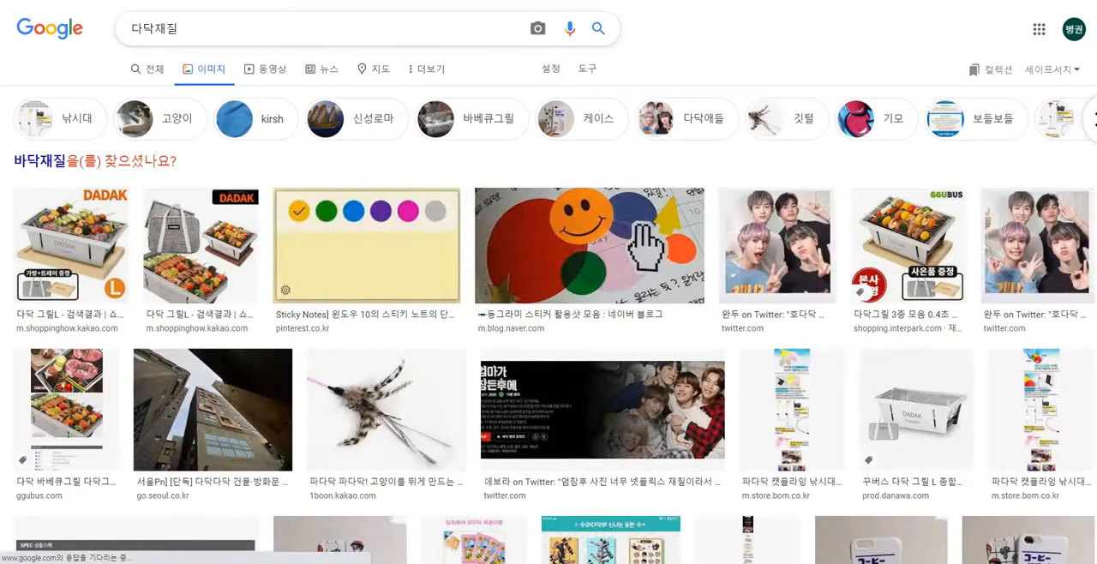
key(Delete)
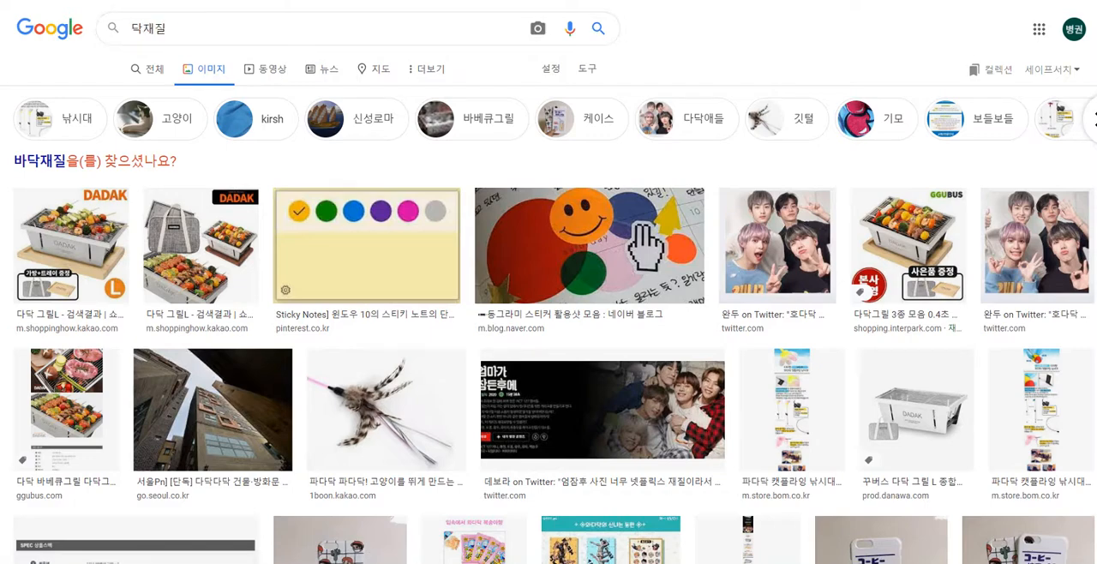
text(바)
key(Return)
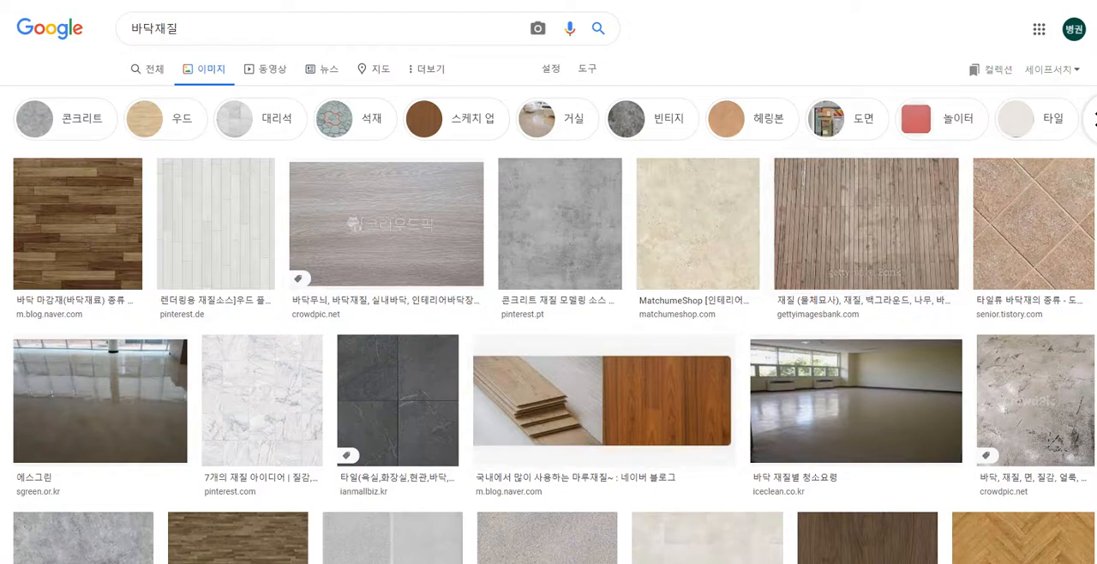
Step: Switch to the Snipping Tool (캡처 도구), capture the wooden plank image from gettyimagesbank.com, and minimise the tool
key(alt+Tab)
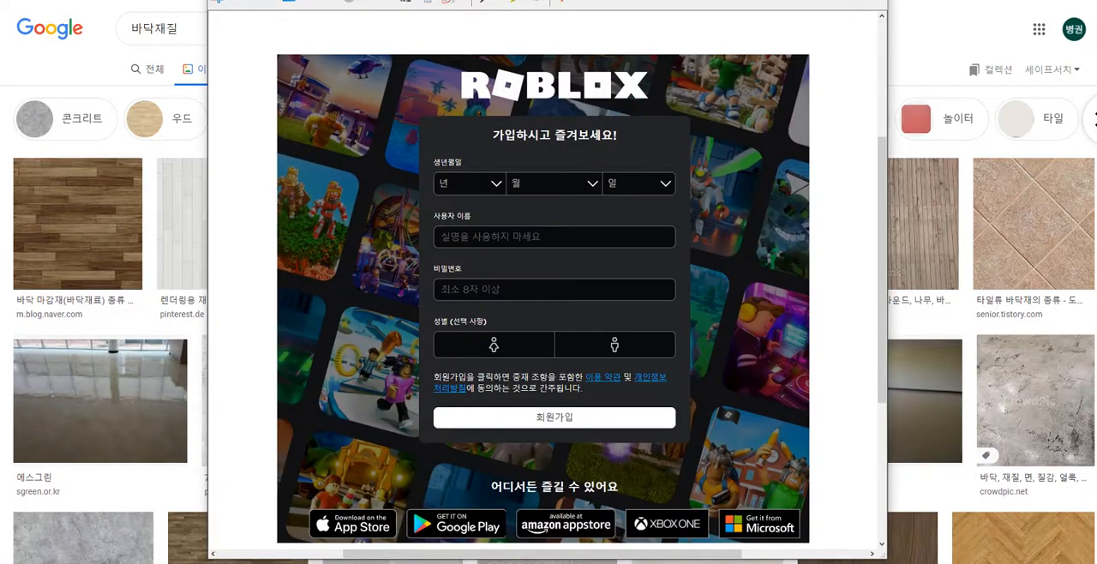
drag(335, 0, 343, 71)
click(253, 104)
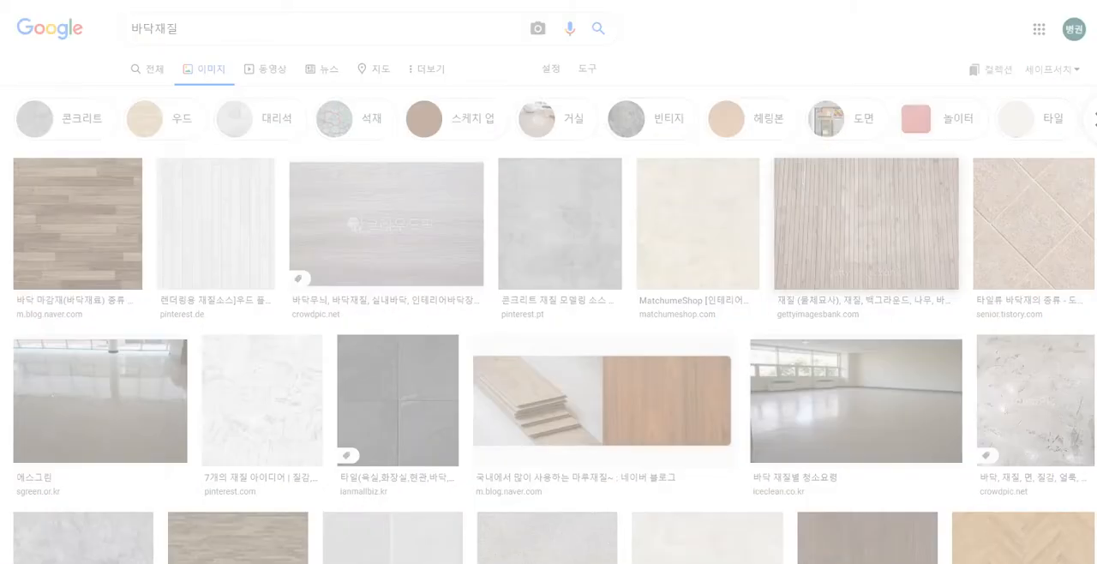
drag(785, 160, 954, 288)
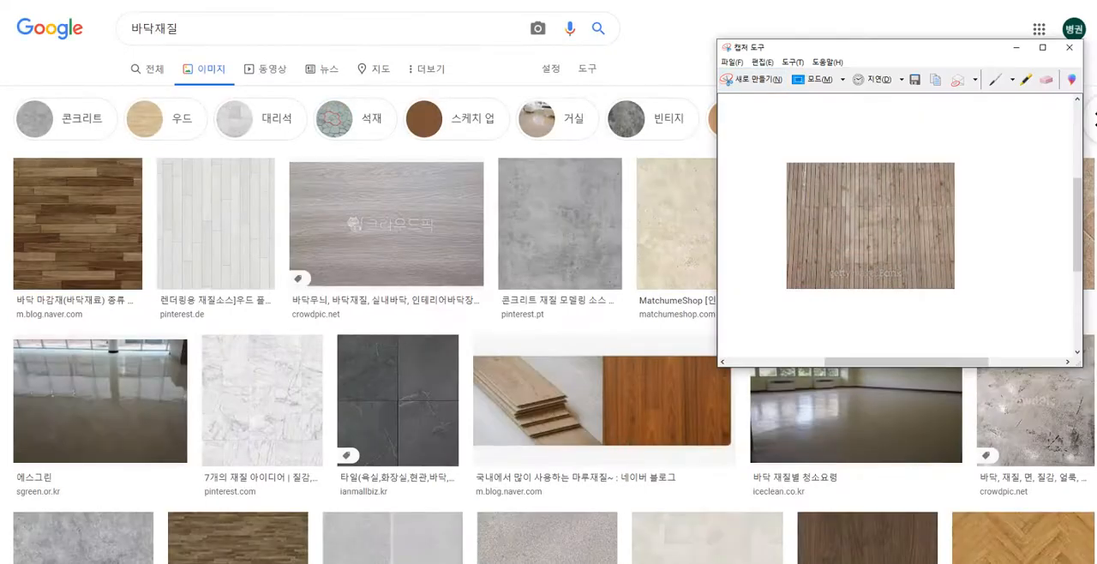
drag(772, 47, 387, 71)
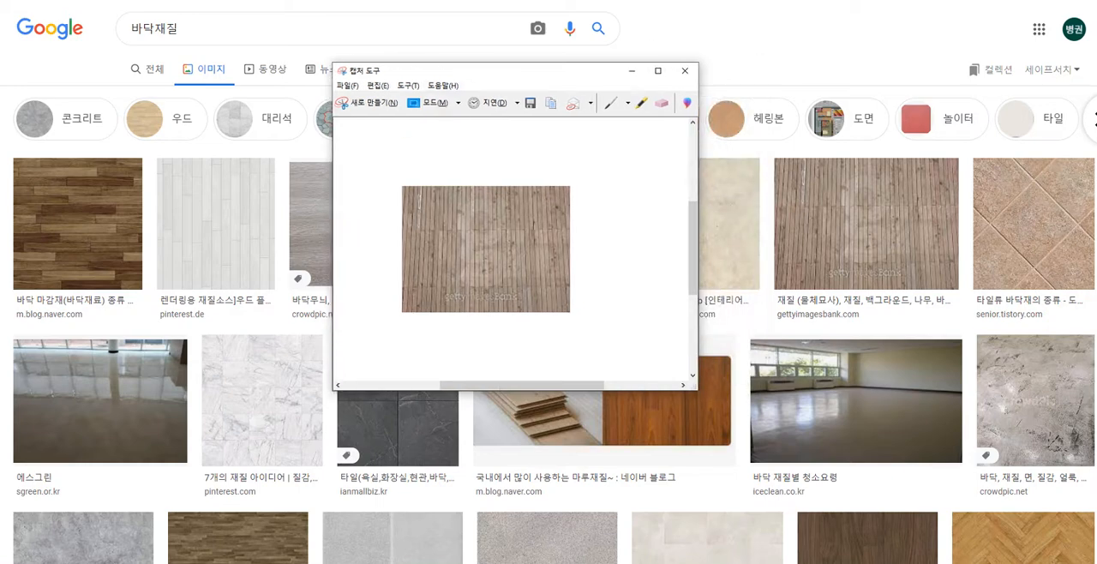
click(632, 70)
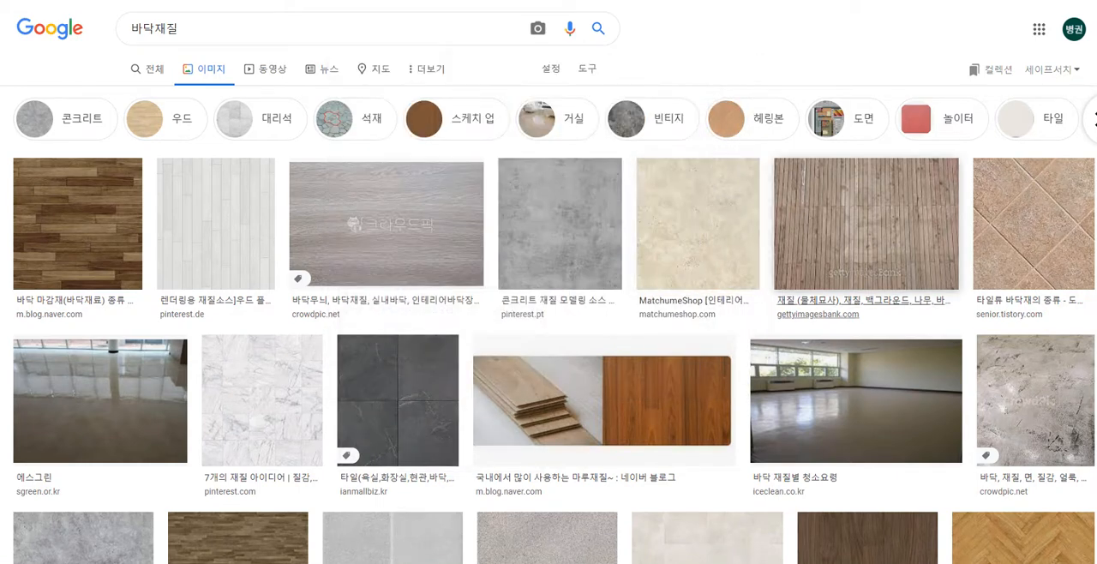
Step: Open the beige stone image from matchumeshop.com and save it to the desktop as bb.jpg
click(698, 221)
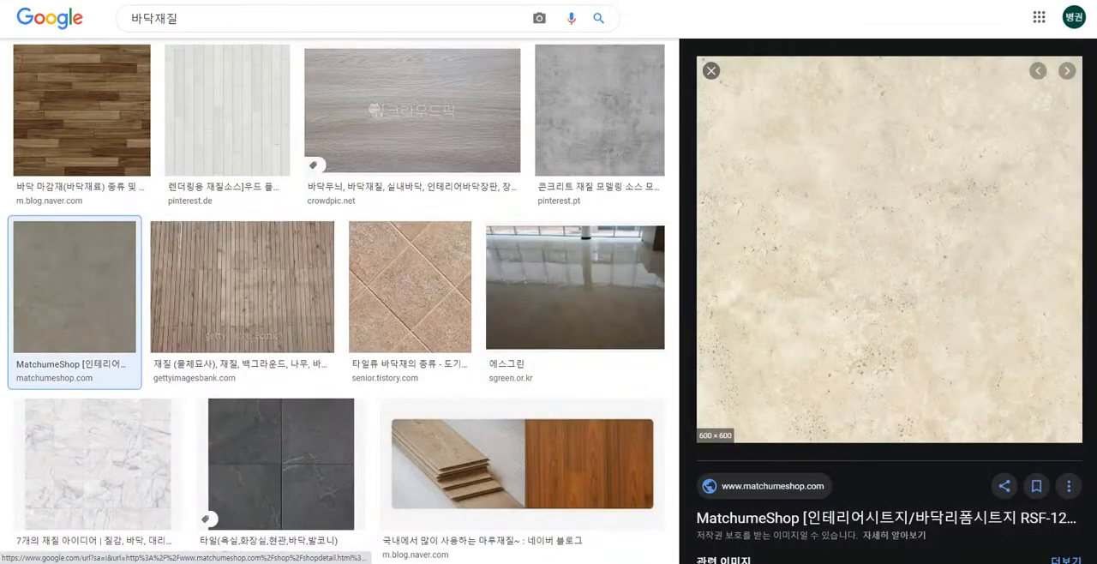
right_click(871, 213)
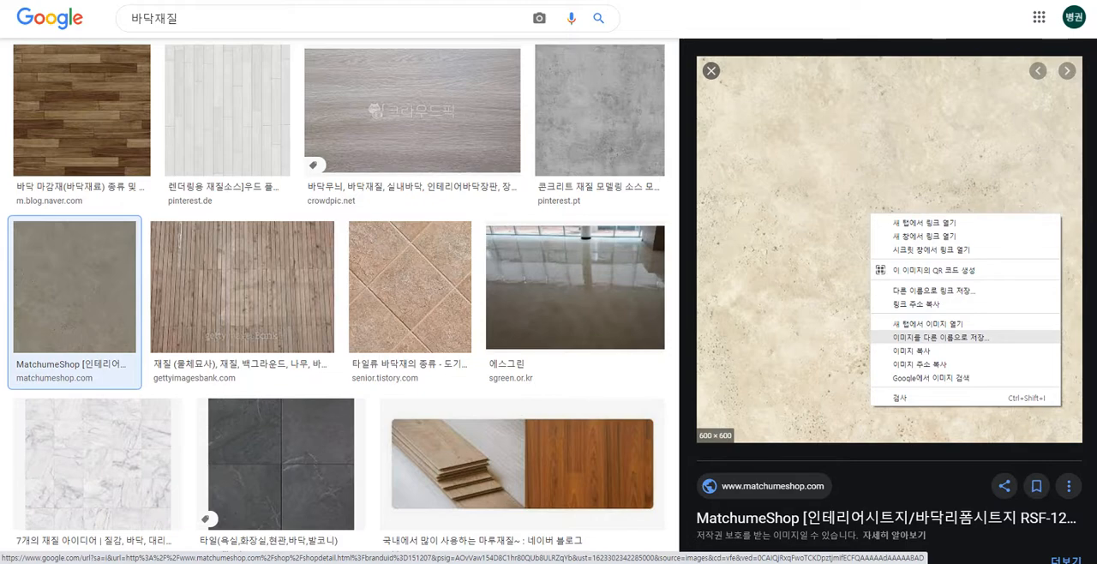
click(942, 338)
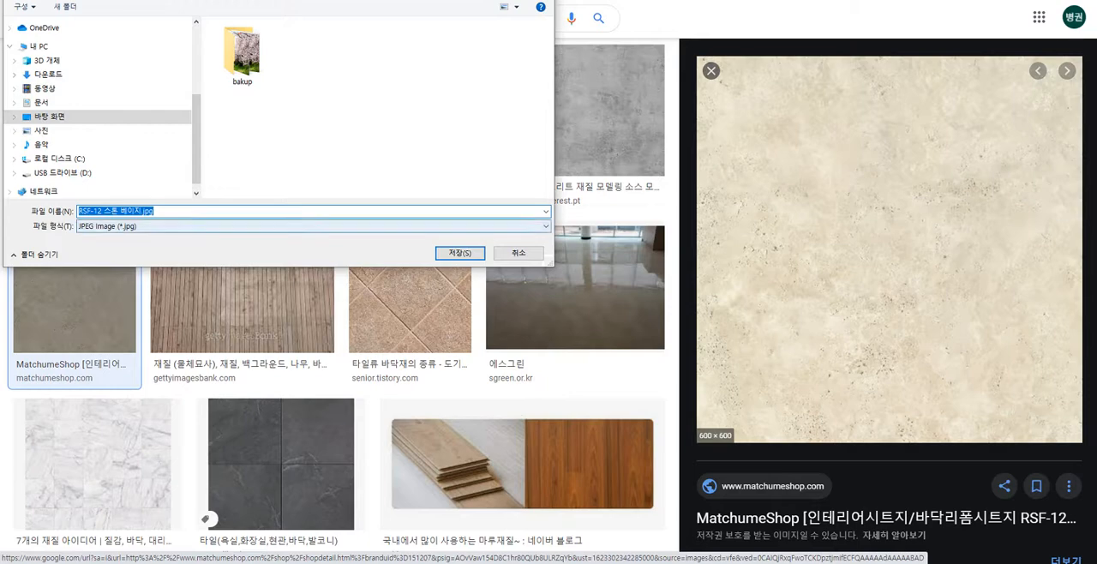
click(119, 210)
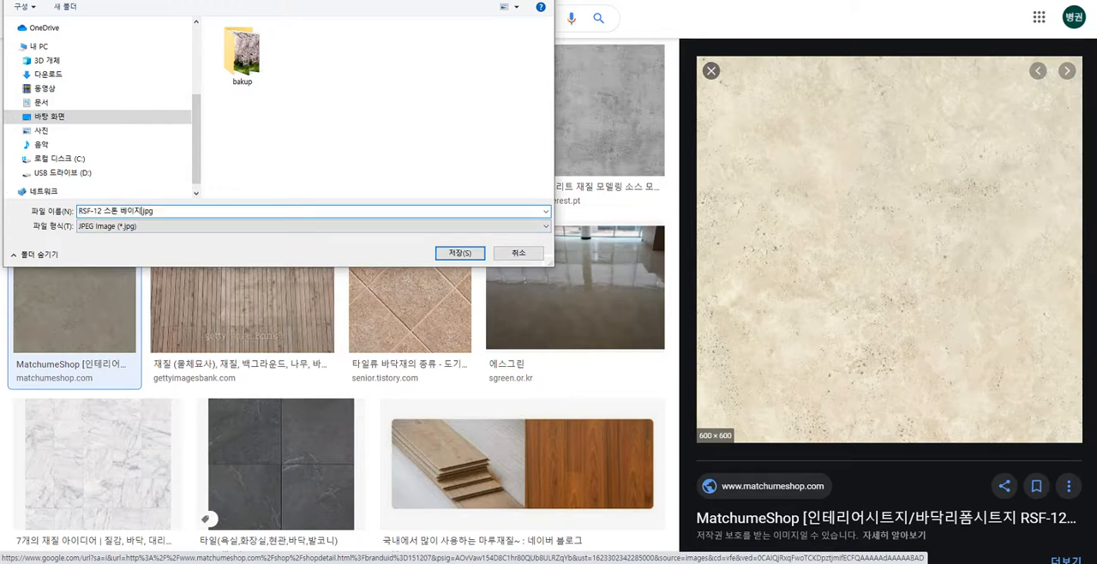
key(BackSpace)
key(BackSpace)
key(BackSpace)
key(BackSpace)
key(BackSpace)
key(BackSpace)
key(BackSpace)
key(BackSpace)
key(BackSpace)
key(BackSpace)
key(BackSpace)
key(BackSpace)
key(BackSpace)
text(bb)
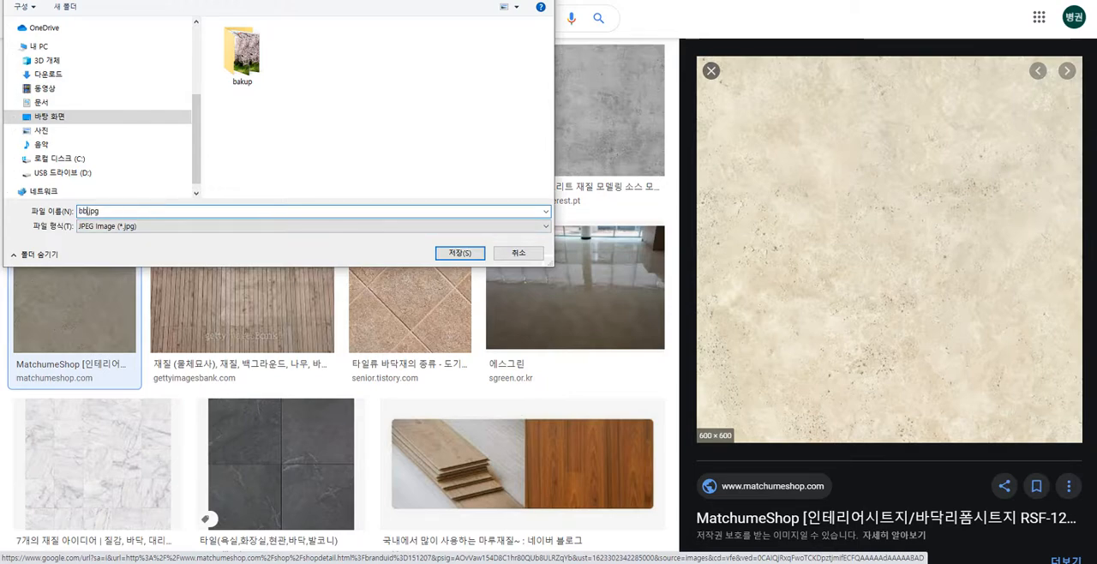
key(Return)
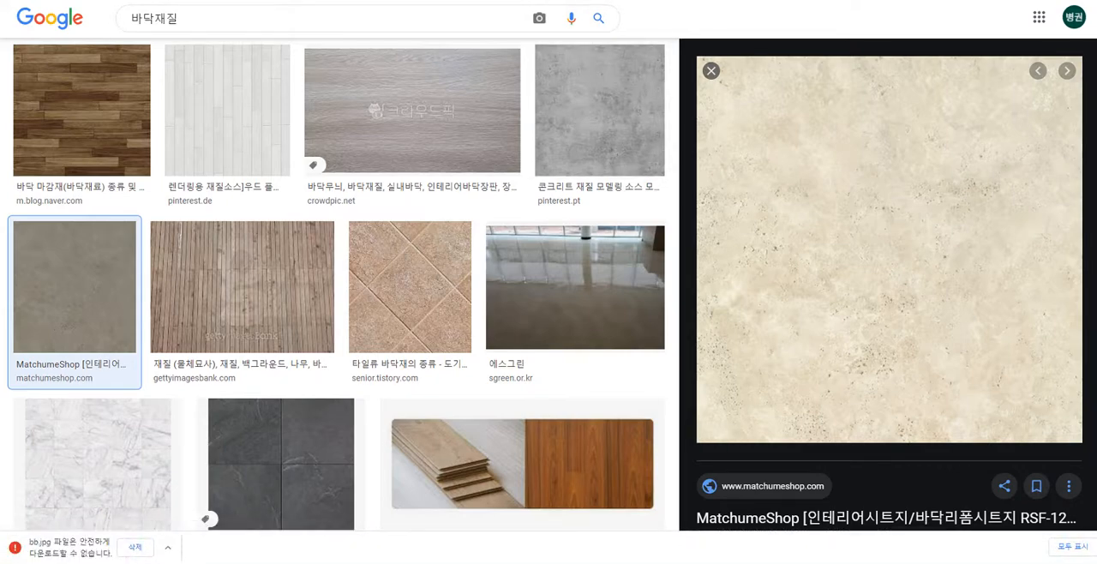
Step: Switch to Roblox Studio and select the Texture property of the decal under the middle platform
key(alt+Tab)
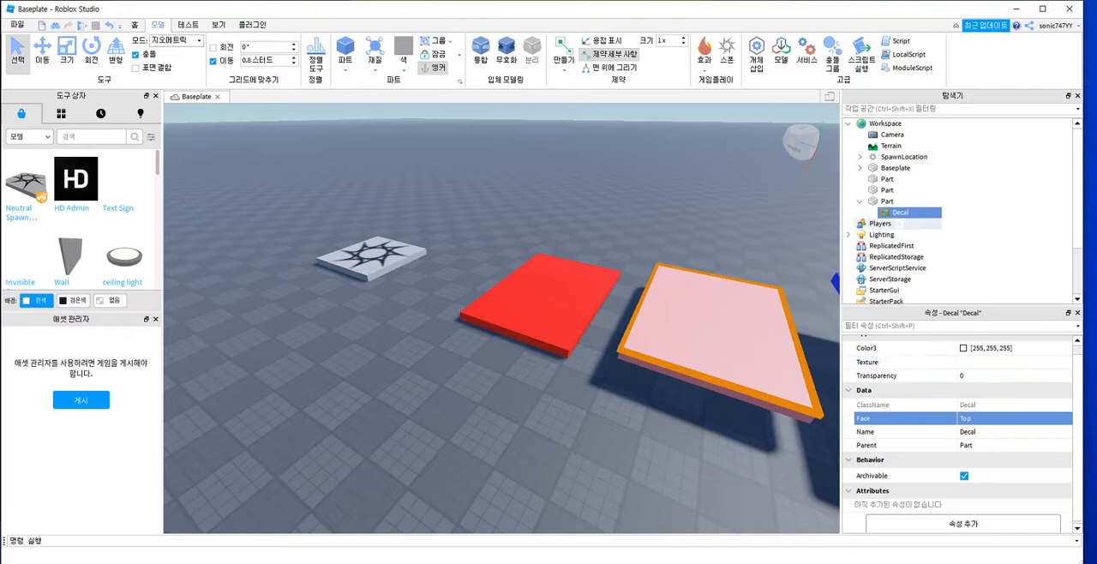
double_click(899, 213)
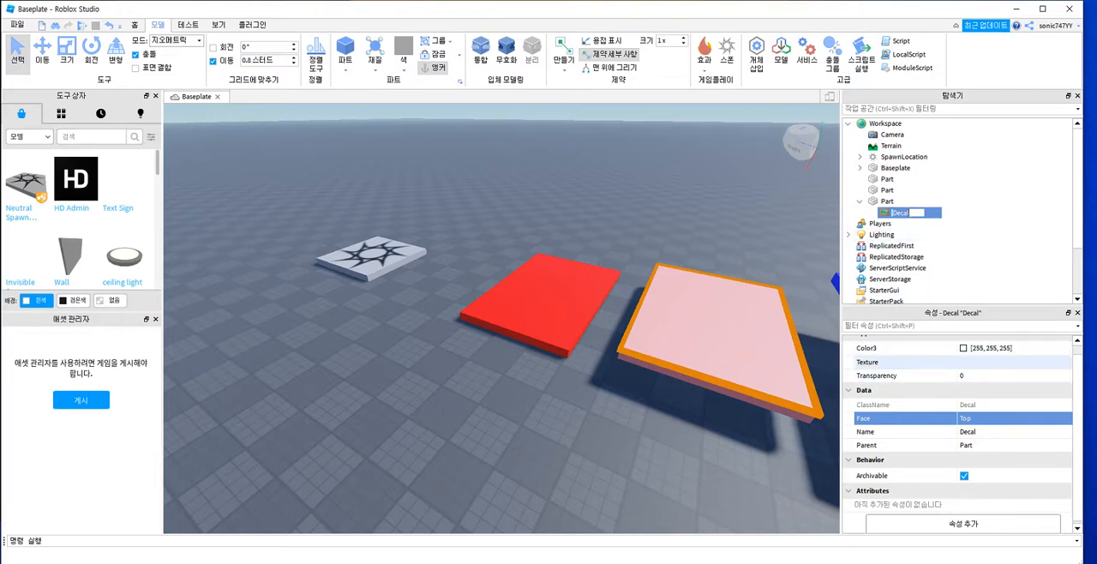
scroll(908, 361, up, 1)
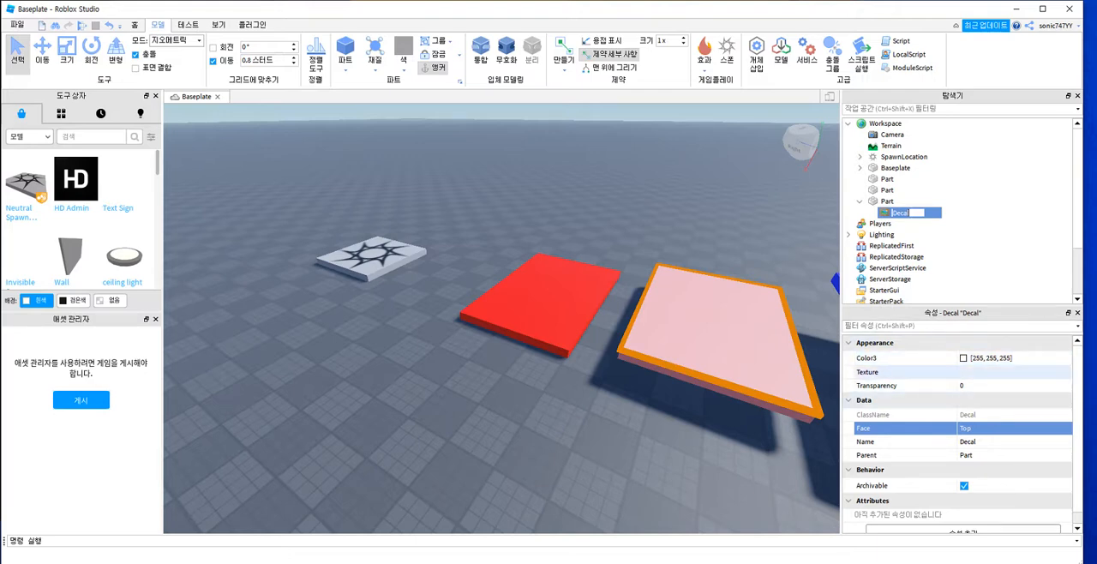
click(986, 372)
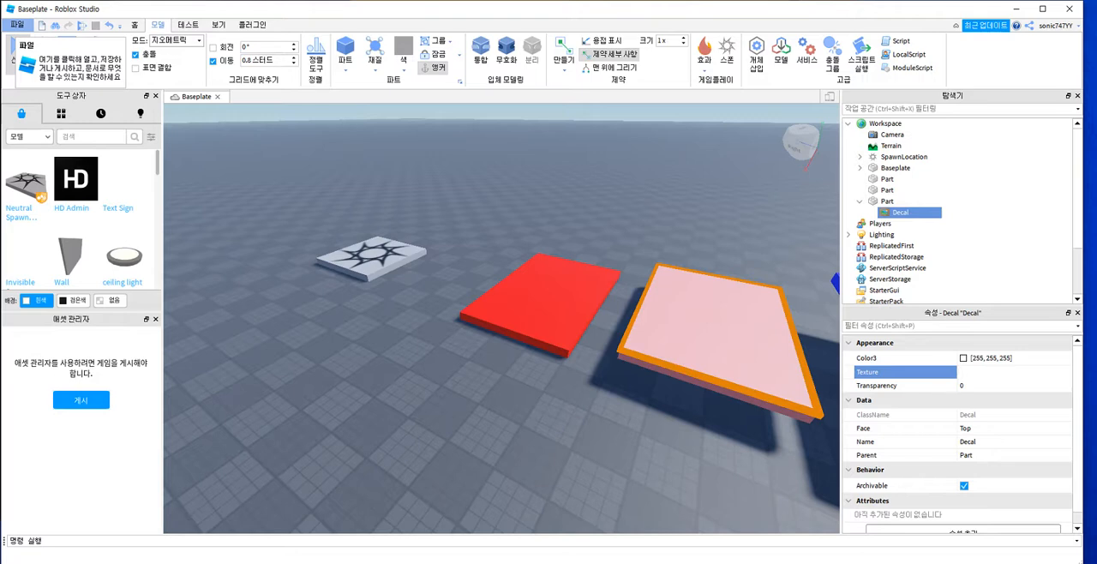
Step: Start saving the place to Roblox as a new game
click(17, 24)
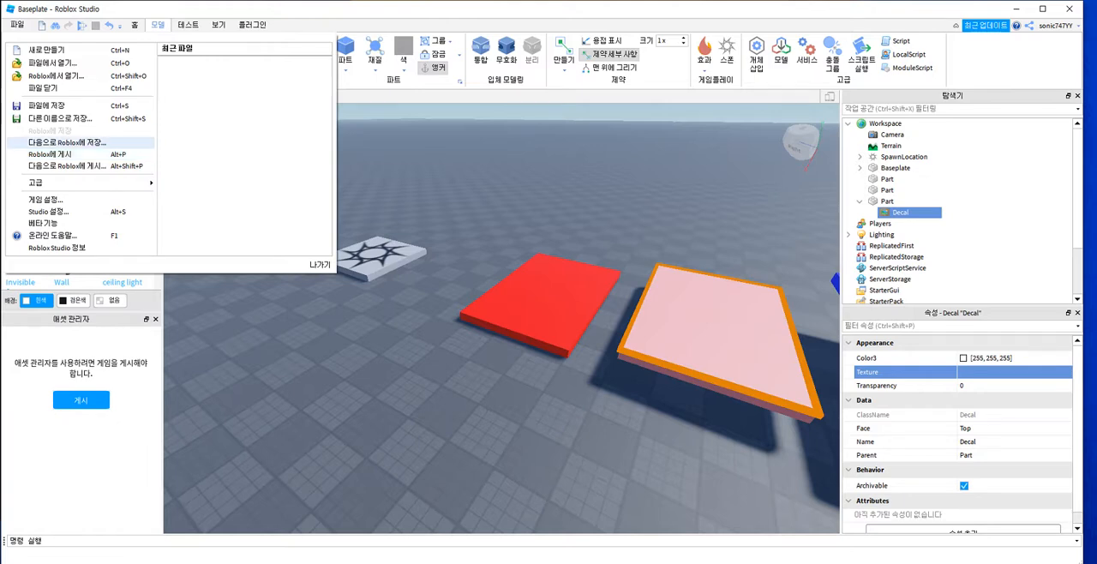
click(68, 142)
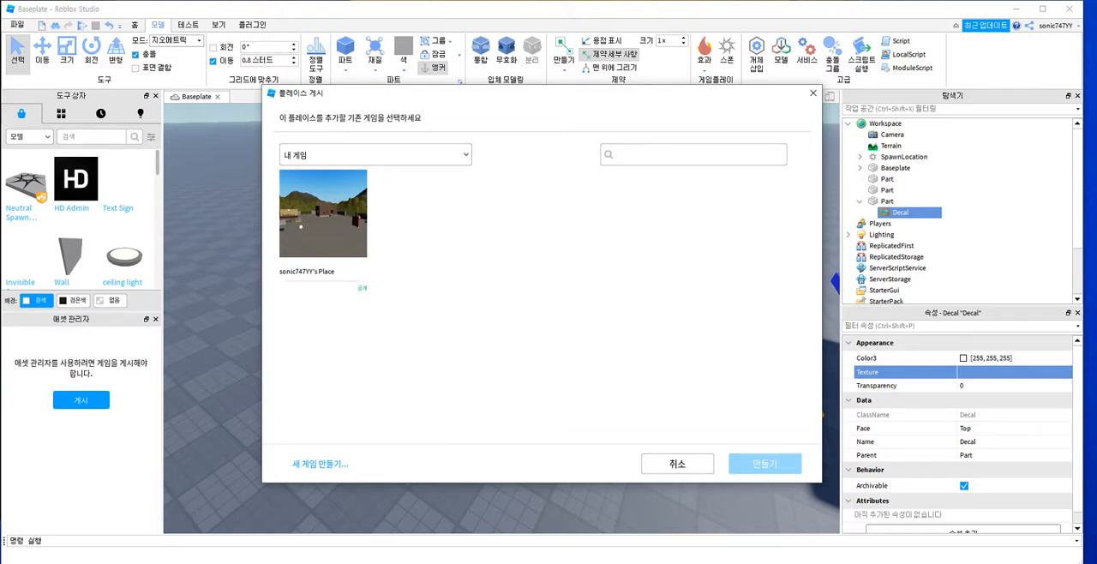
click(320, 464)
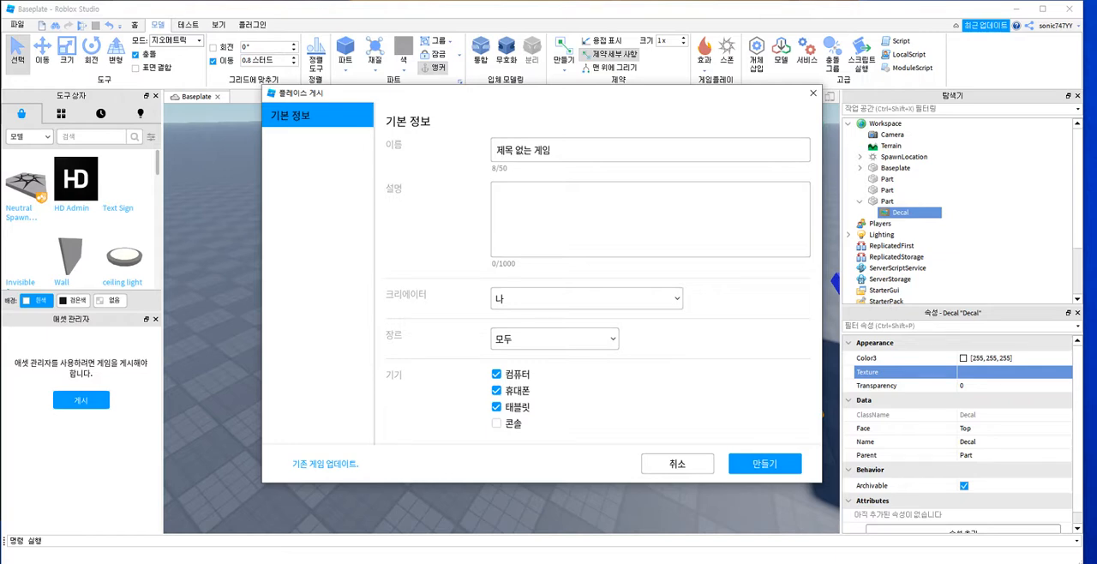
Step: Name the new game with the sample person's full name followed by 55, and enter the same text as its description
drag(567, 150, 494, 150)
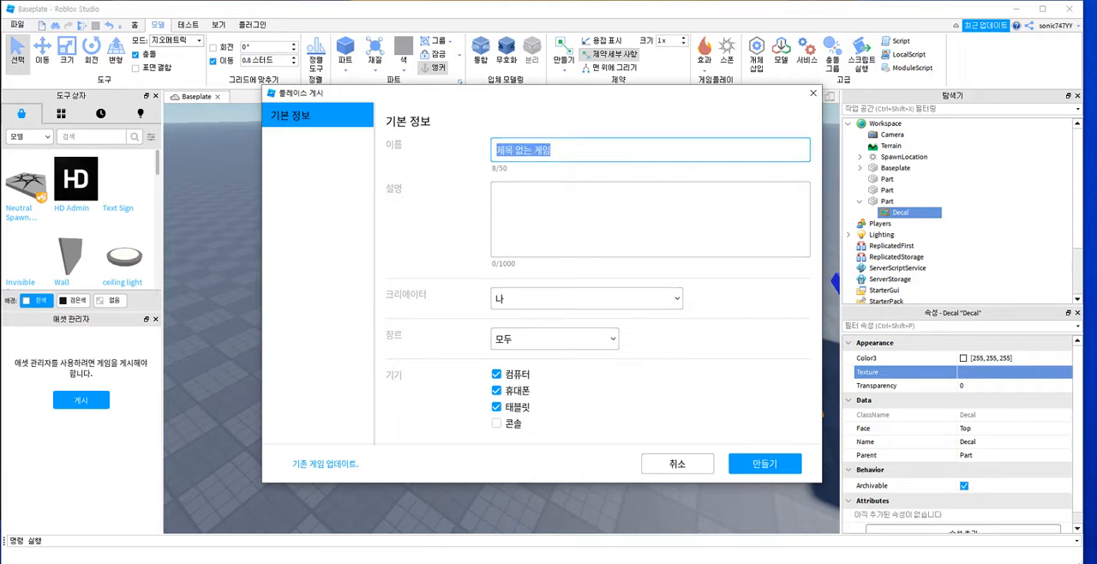
text(ho)
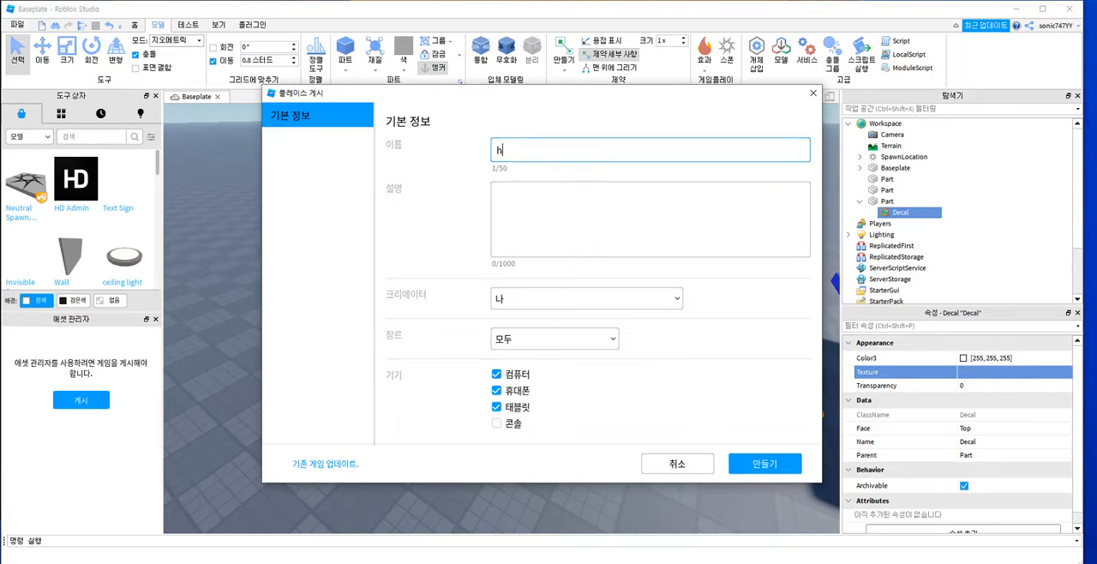
key(BackSpace)
key(BackSpace)
text(hongGillDong55)
key(shift+Left)
key(shift+Left)
key(shift+Left)
key(shift+Left)
key(shift+Left)
key(shift+Left)
key(shift+Left)
key(shift+Left)
key(shift+Left)
key(shift+Left)
key(shift+Left)
key(shift+Left)
key(shift+Left)
key(shift+Left)
key(ctrl+c)
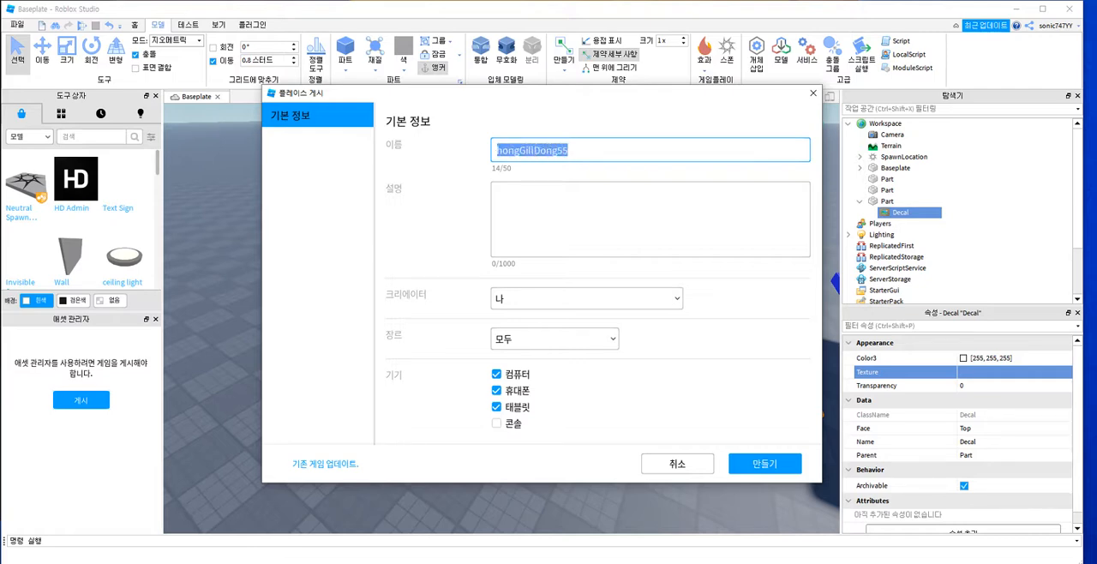
key(Tab)
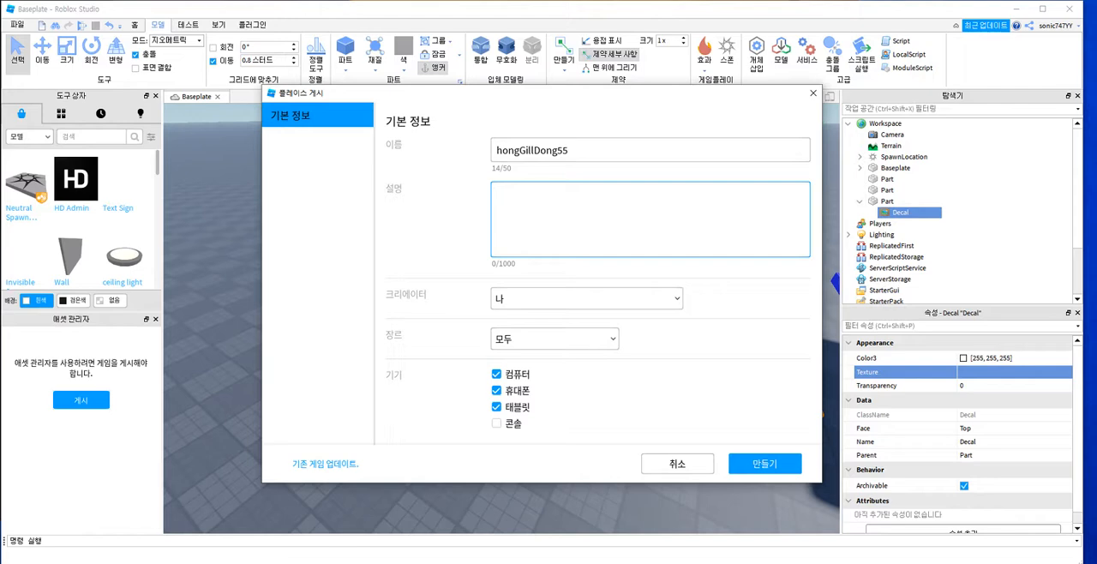
key(ctrl+v)
Step: Choose 나 as creator and 모두 as genre, create the game, and close the publish dialog
click(587, 299)
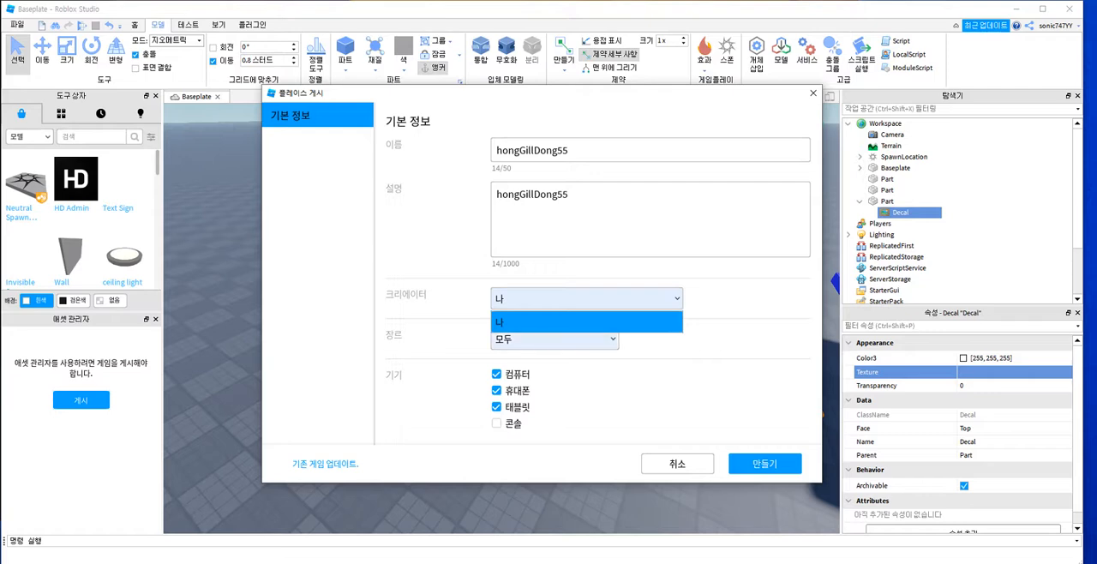
click(587, 323)
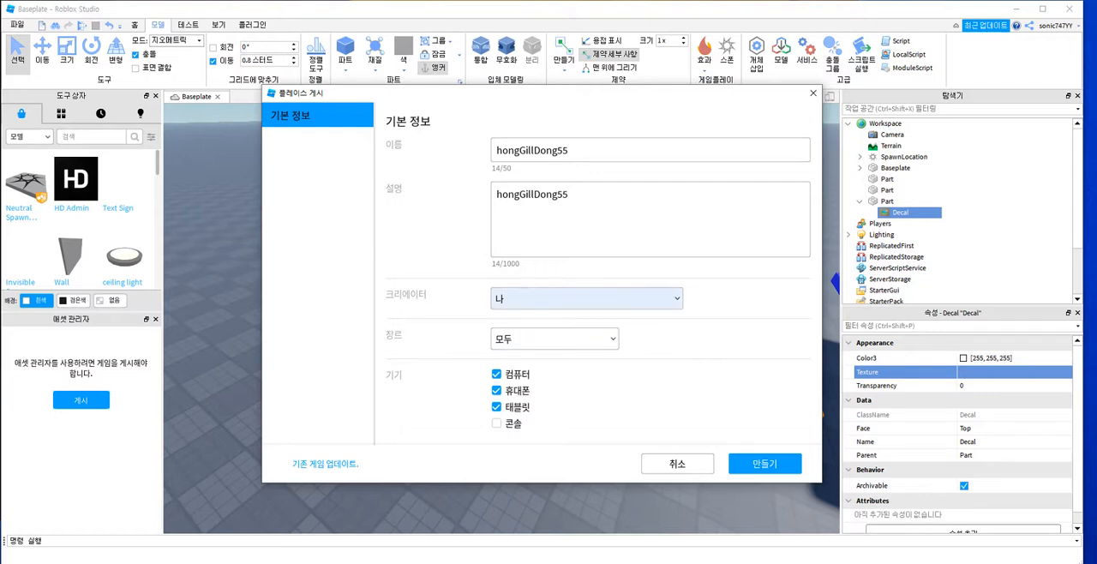
click(553, 338)
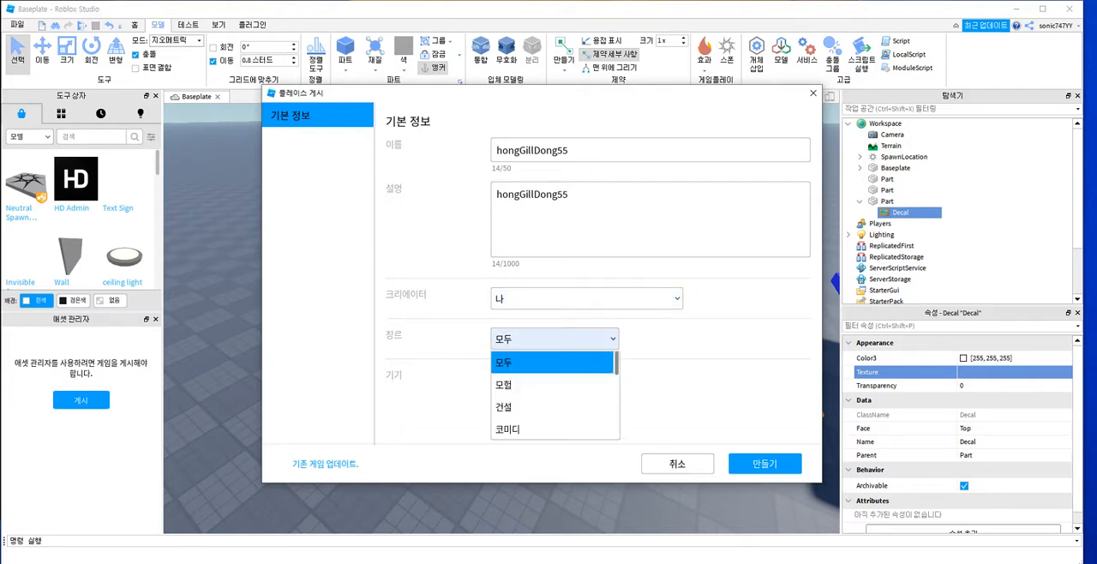
click(553, 362)
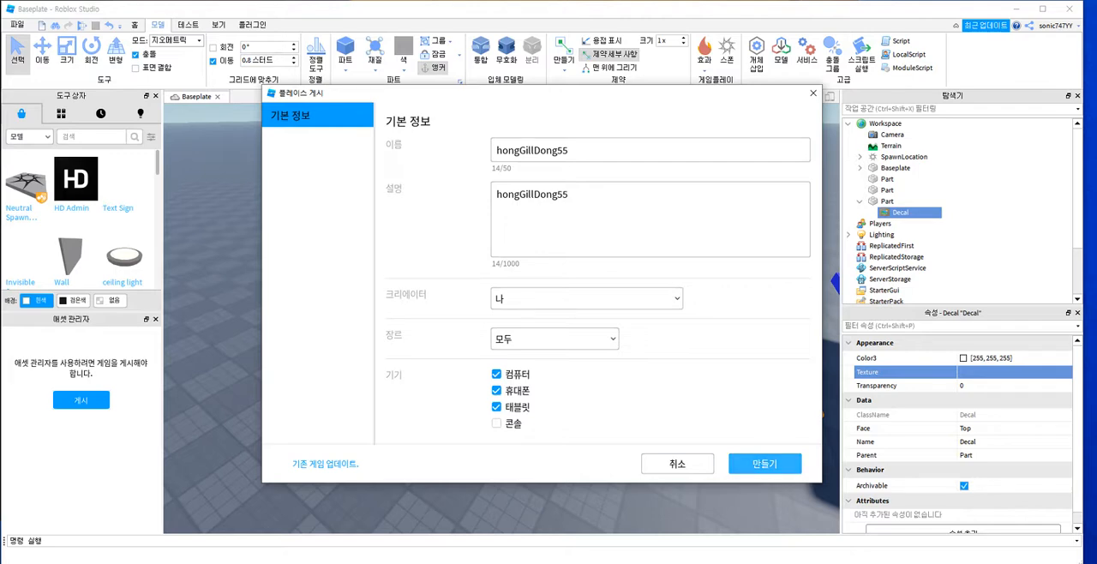
click(765, 464)
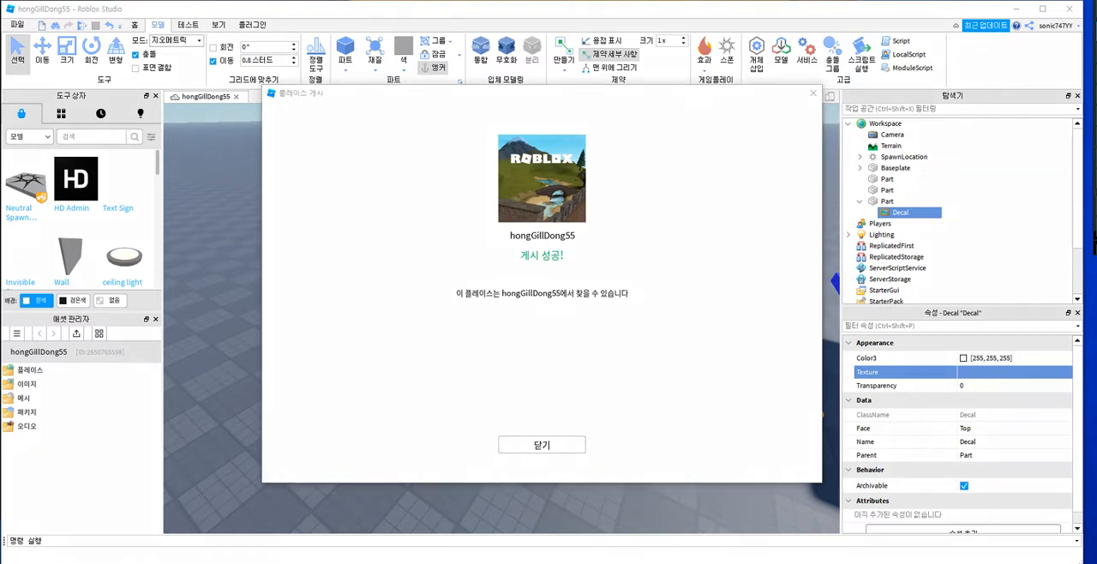
mouse_move(70, 407)
mouse_down()
mouse_move(21, 463)
mouse_move(2, 451)
mouse_move(106, 369)
mouse_move(41, 441)
mouse_up()
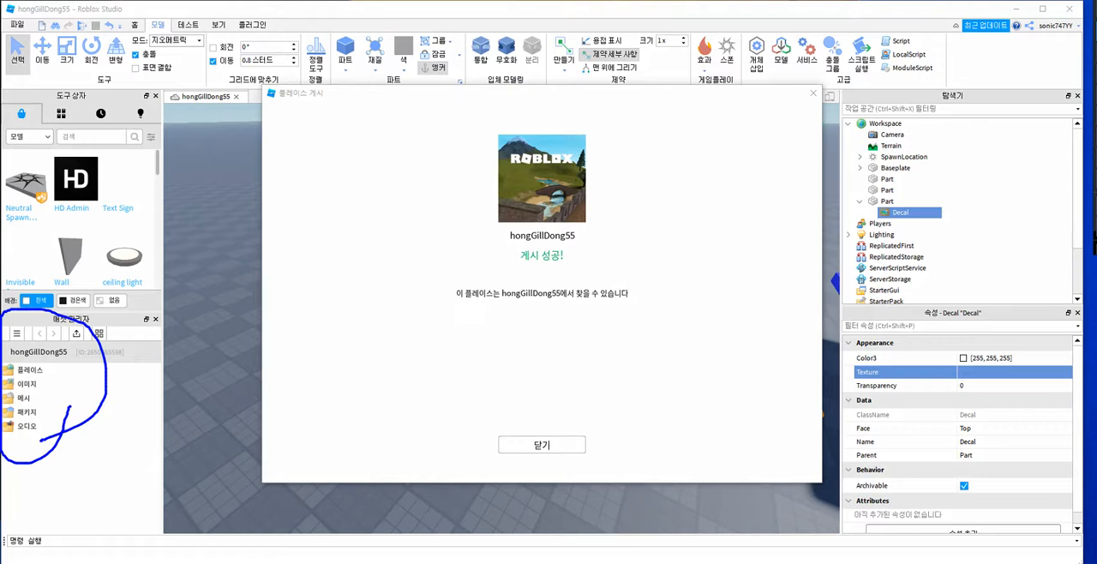
mouse_move(48, 457)
mouse_down()
mouse_move(83, 471)
mouse_move(46, 455)
mouse_up()
click(542, 444)
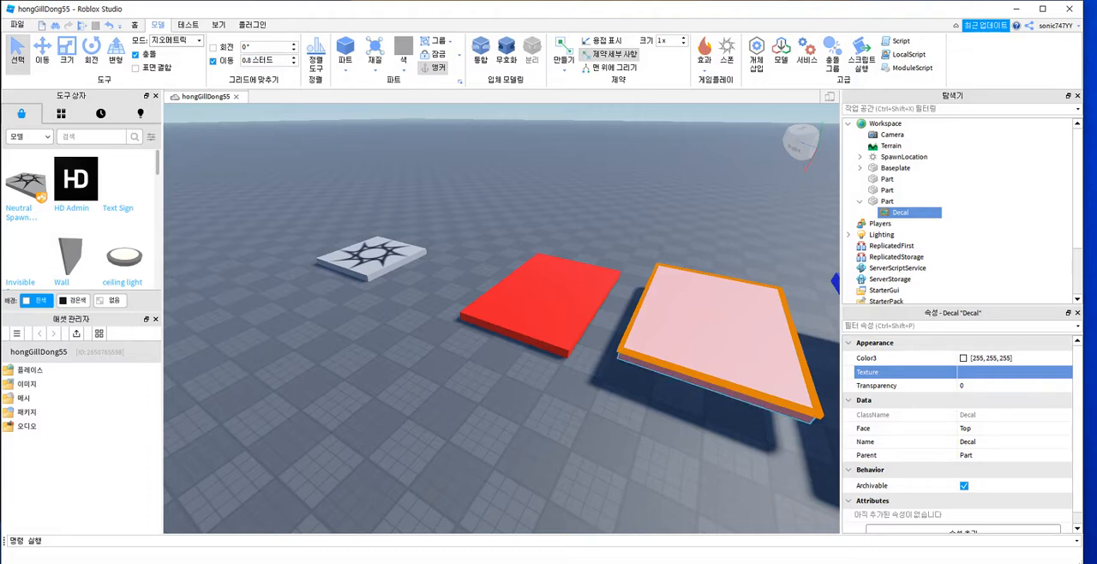
Step: Set the middle platform decal's Texture by uploading the image t.png from the desktop under the name t
click(901, 213)
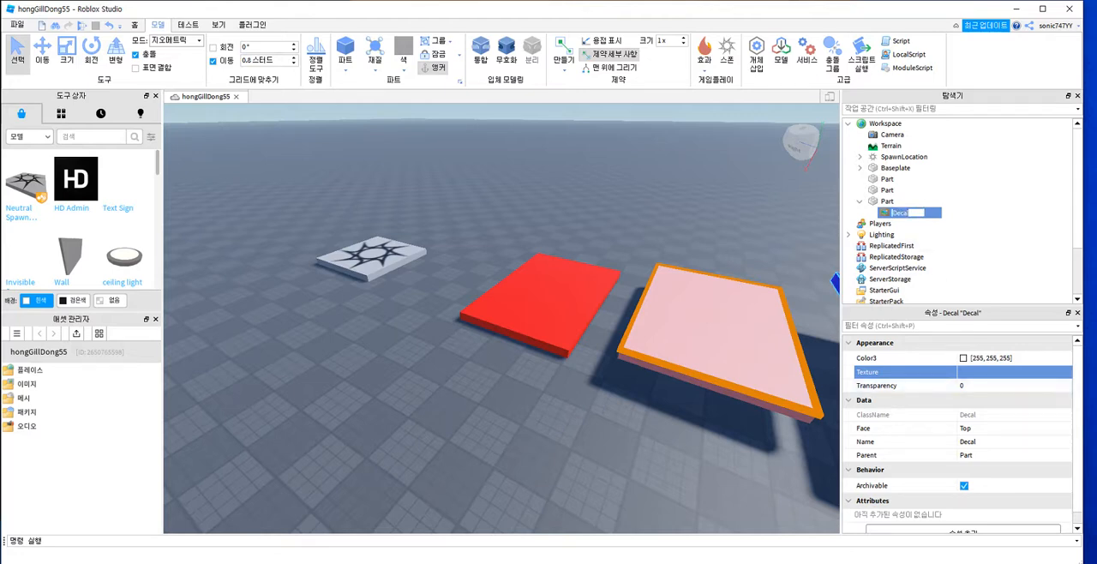
click(995, 372)
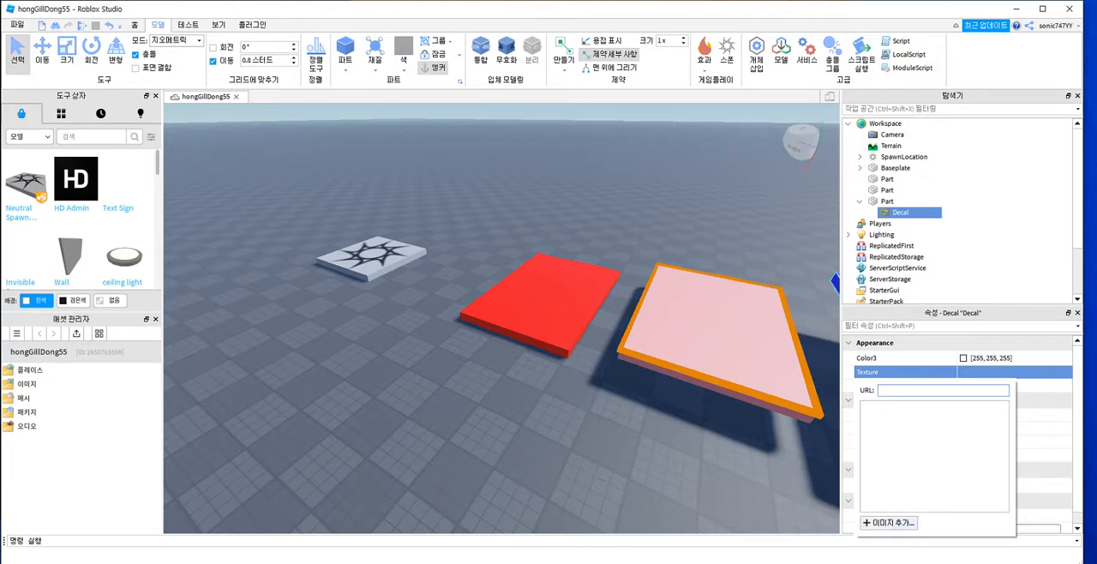
click(889, 522)
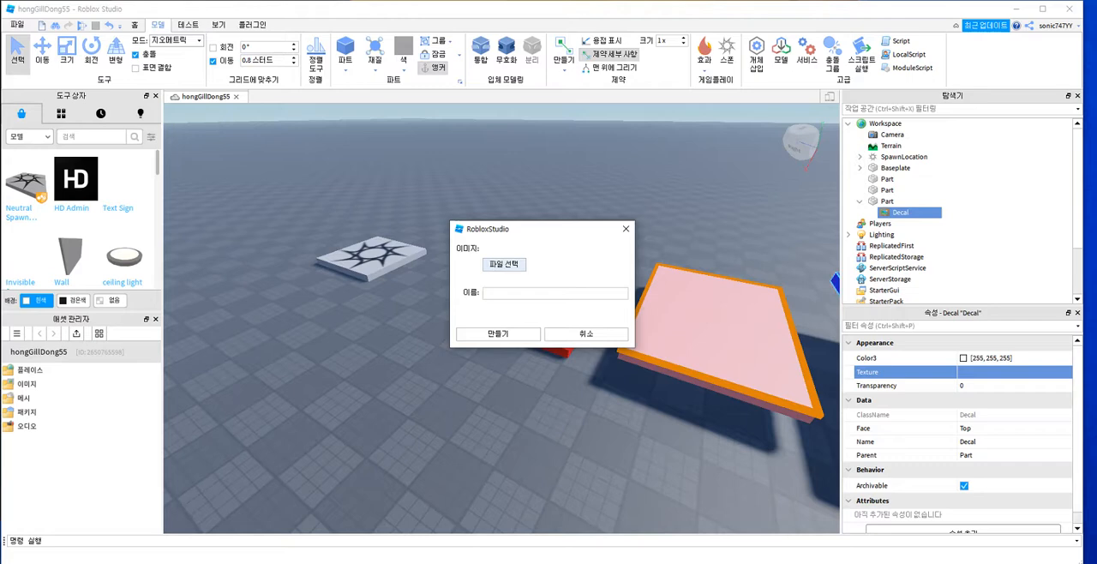
click(504, 264)
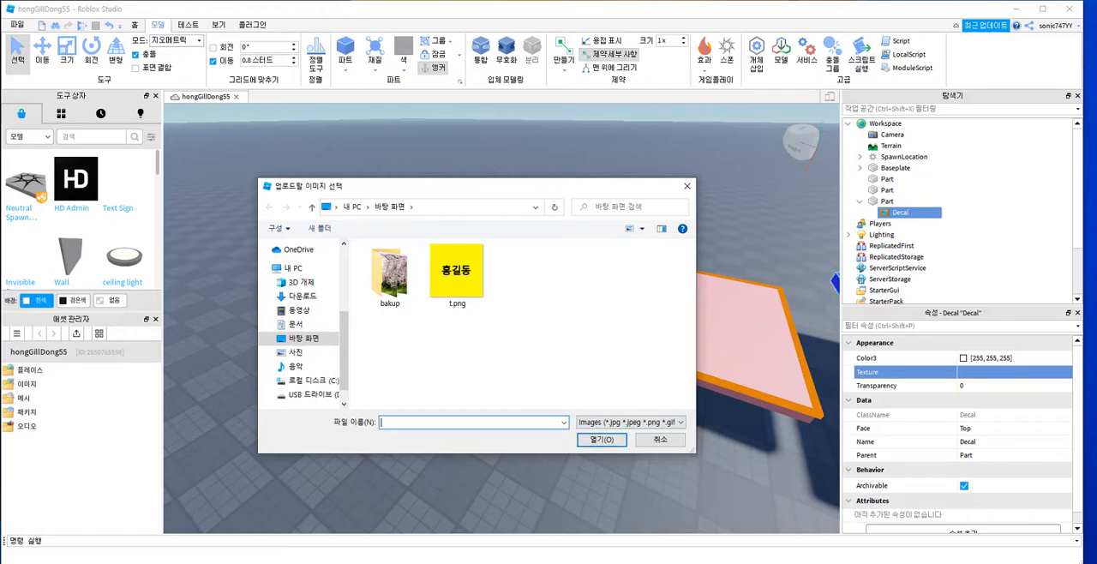
double_click(390, 274)
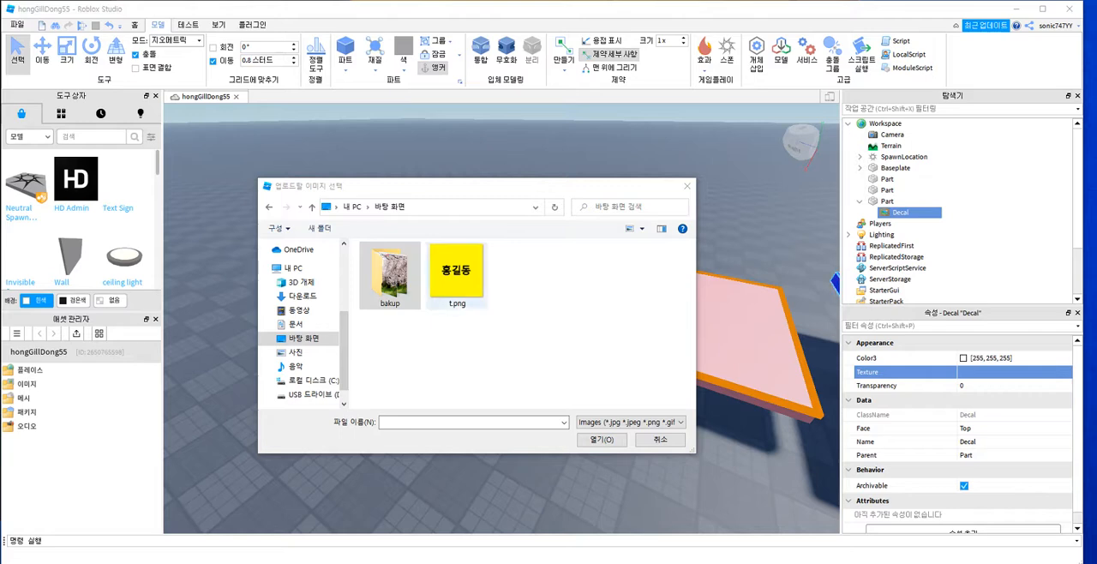
click(457, 275)
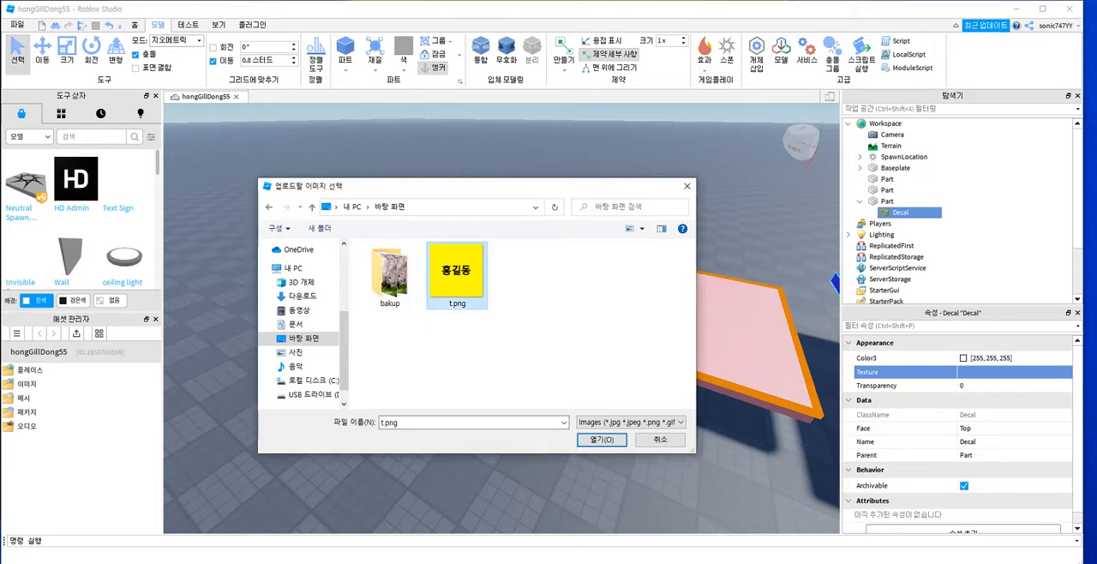
click(601, 439)
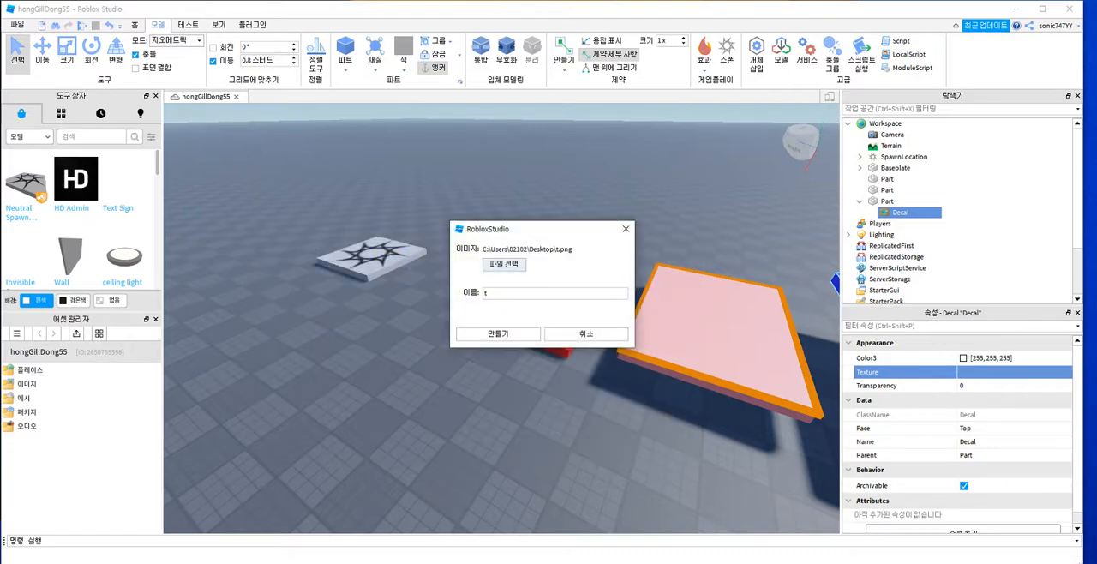
click(498, 334)
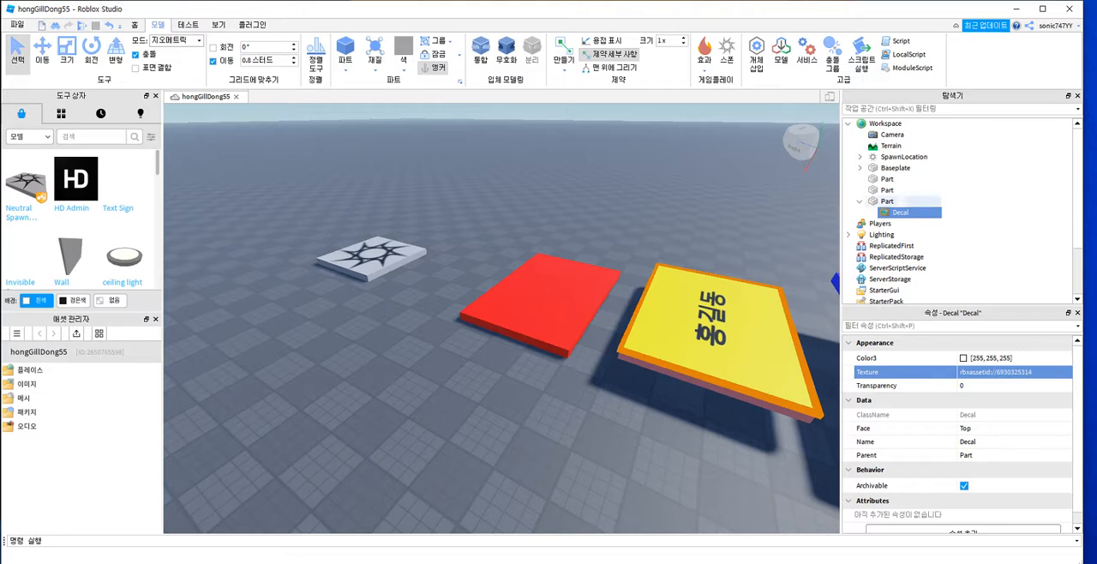
Step: Add a second Decal to the middle platform and place it on the Right face
click(888, 200)
click(901, 200)
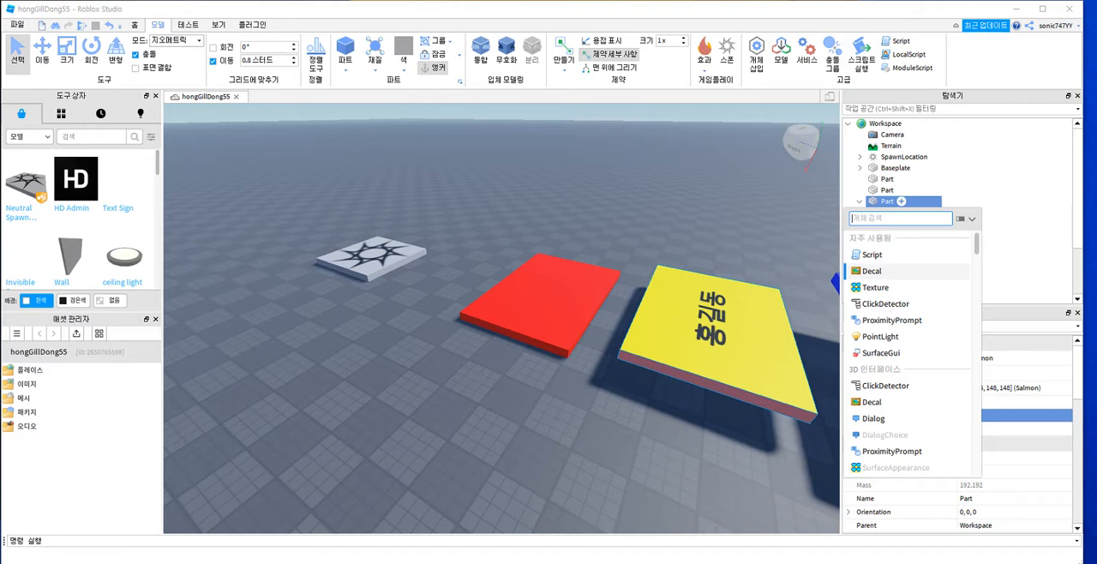
click(872, 271)
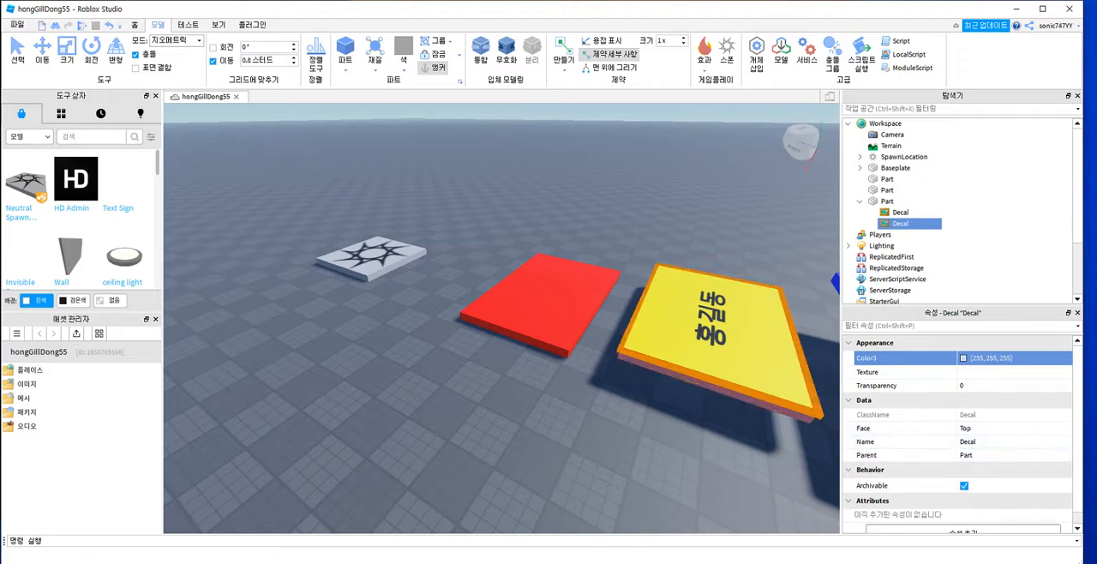
click(721, 389)
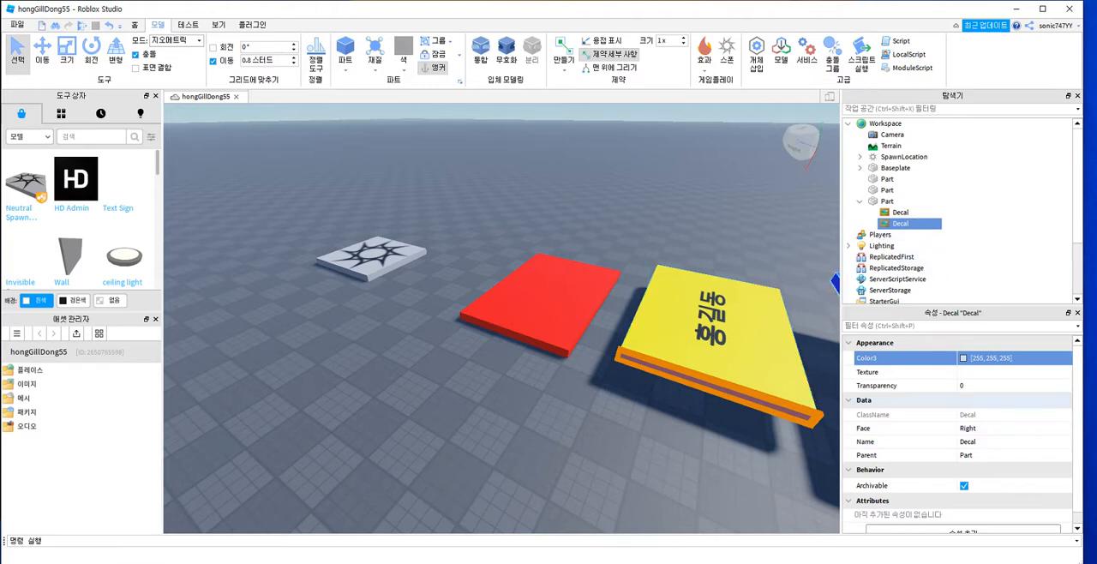
Step: Set the Right-face decal's Texture by uploading an image file from the computer
click(988, 372)
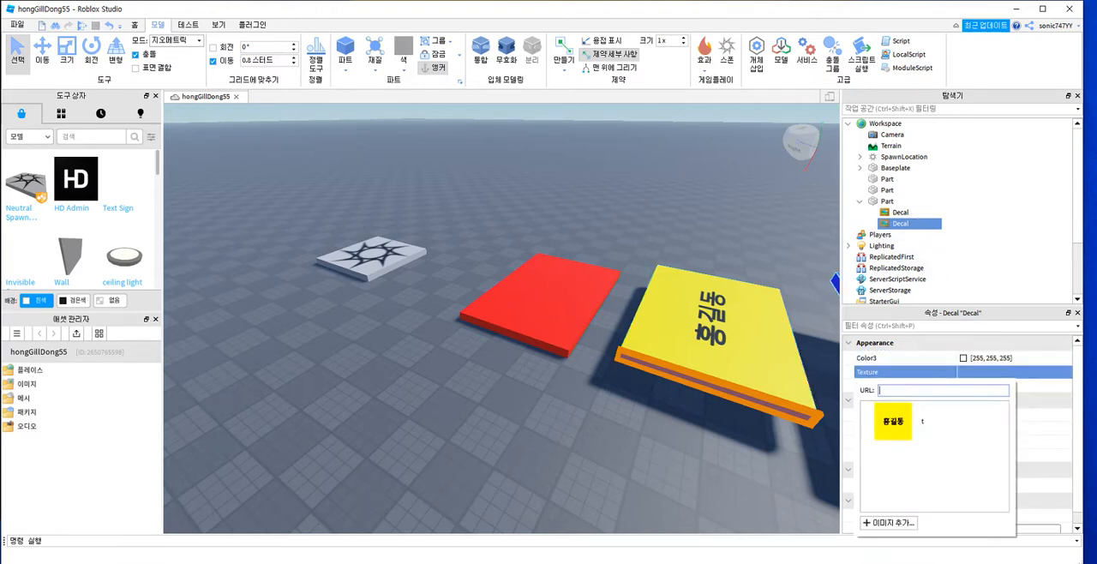
click(889, 522)
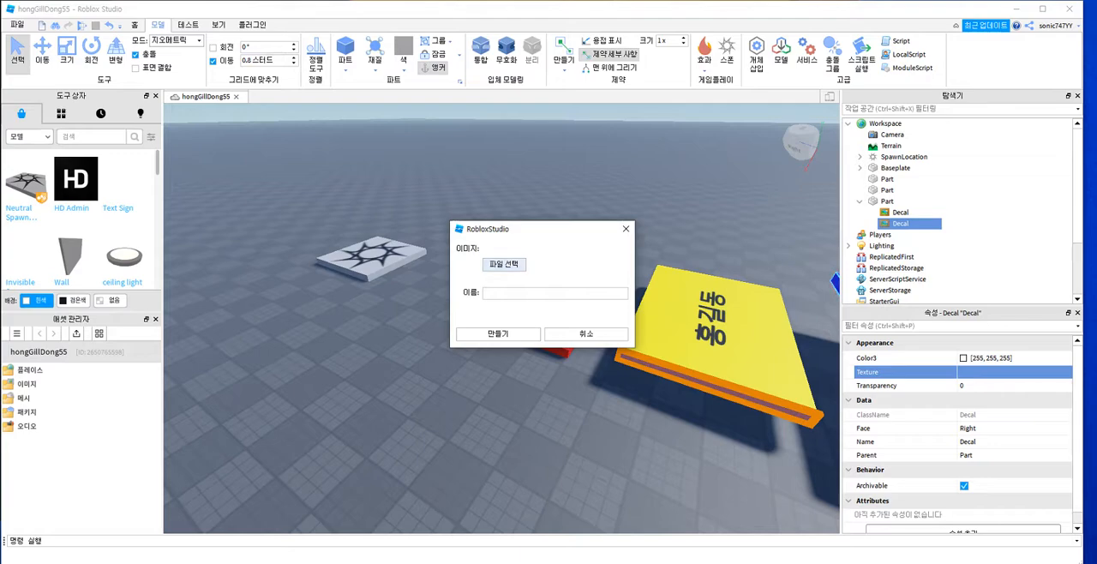
click(503, 264)
double_click(457, 277)
click(498, 334)
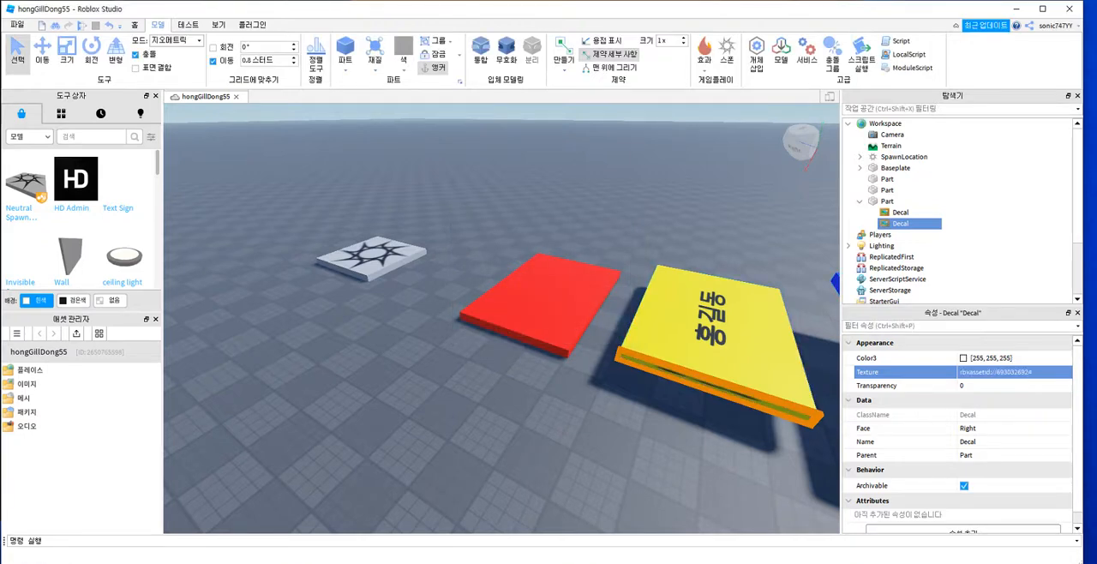
Step: Scale the middle yellow platform upward to about five times its thickness, enlarging its Right face
click(724, 352)
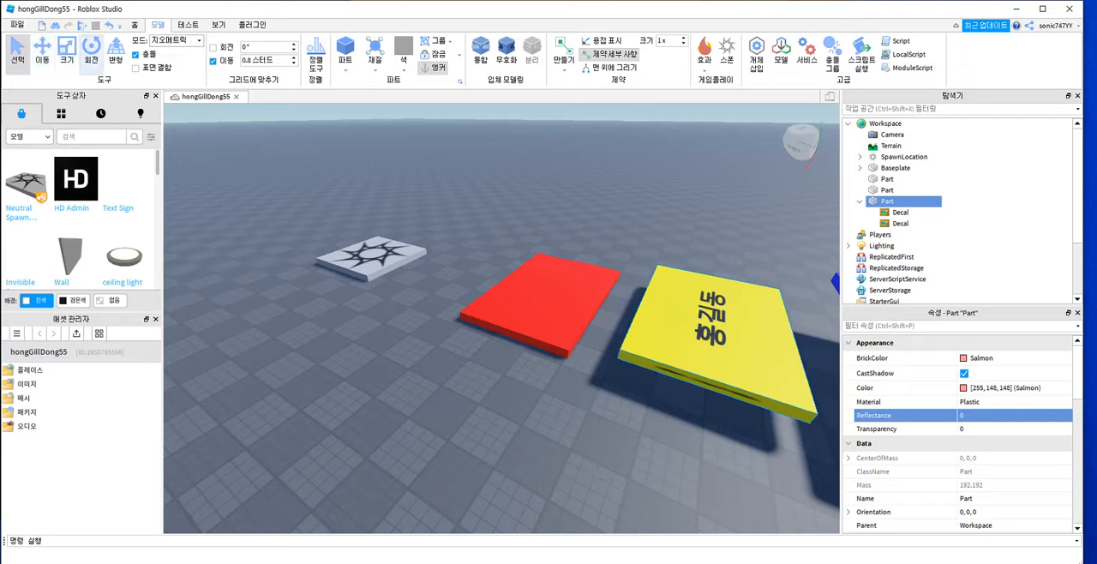
click(66, 52)
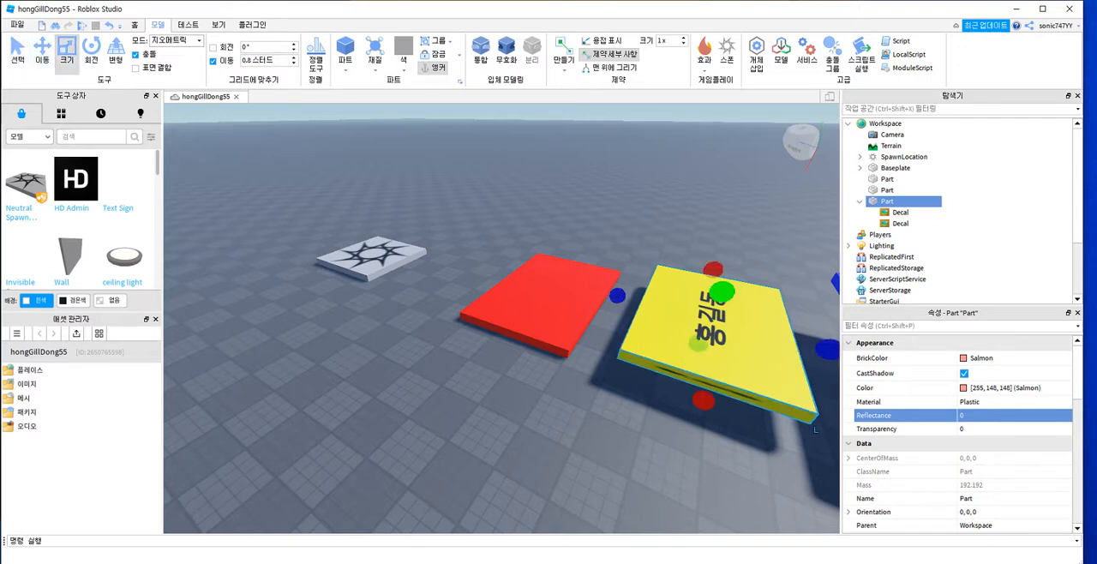
drag(722, 294, 740, 254)
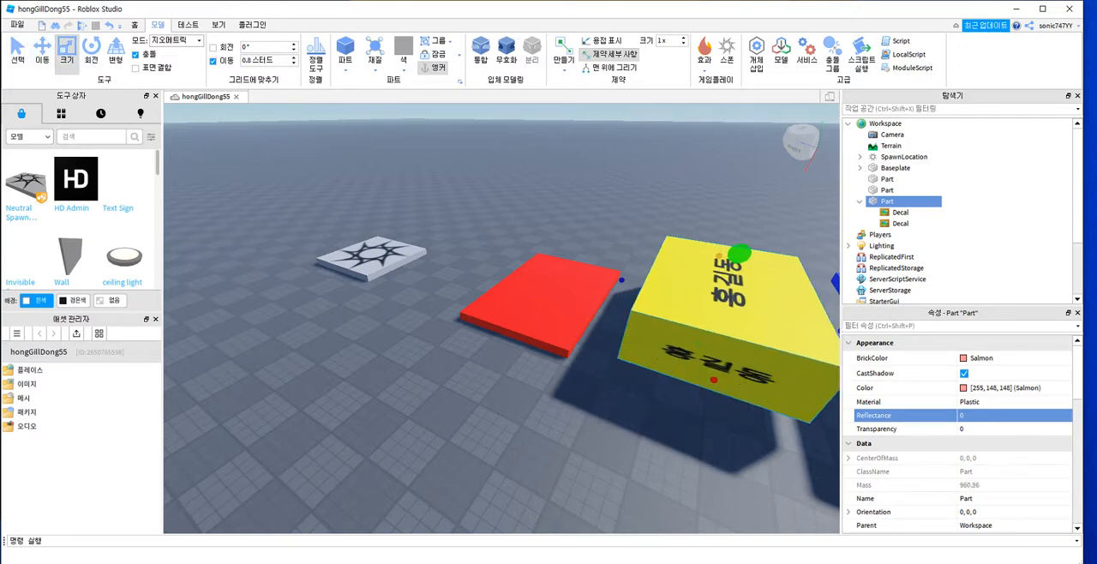
click(742, 202)
scroll(729, 395, down, 4)
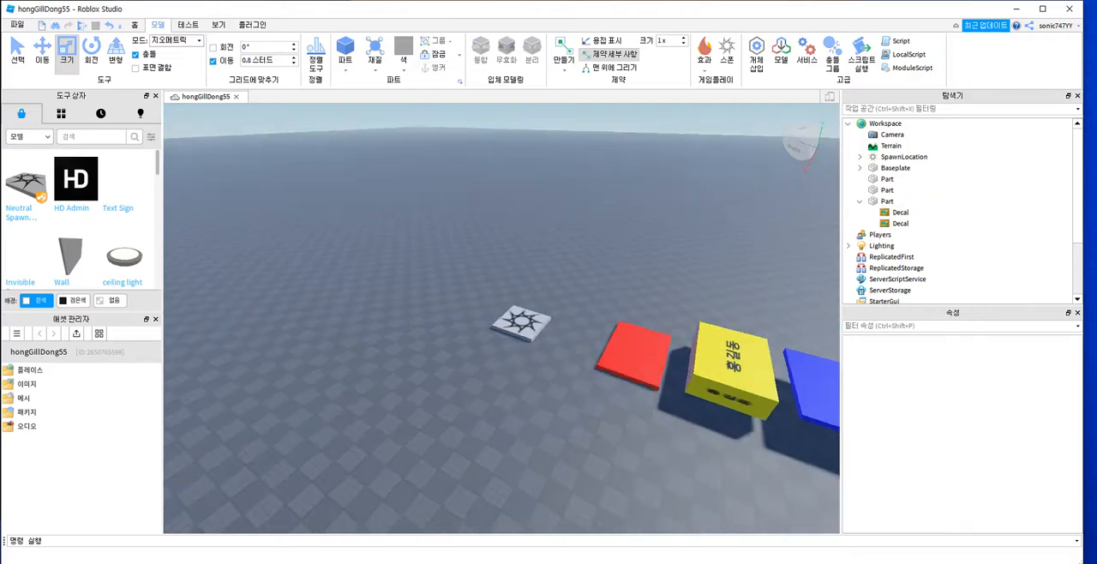
right_drag(728, 394, 798, 441)
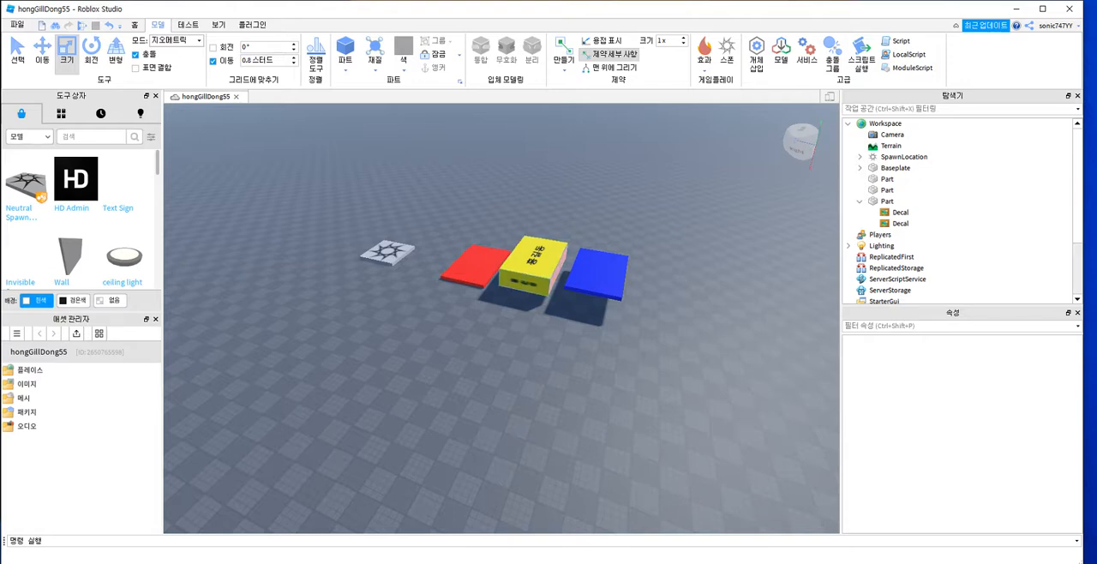
click(525, 281)
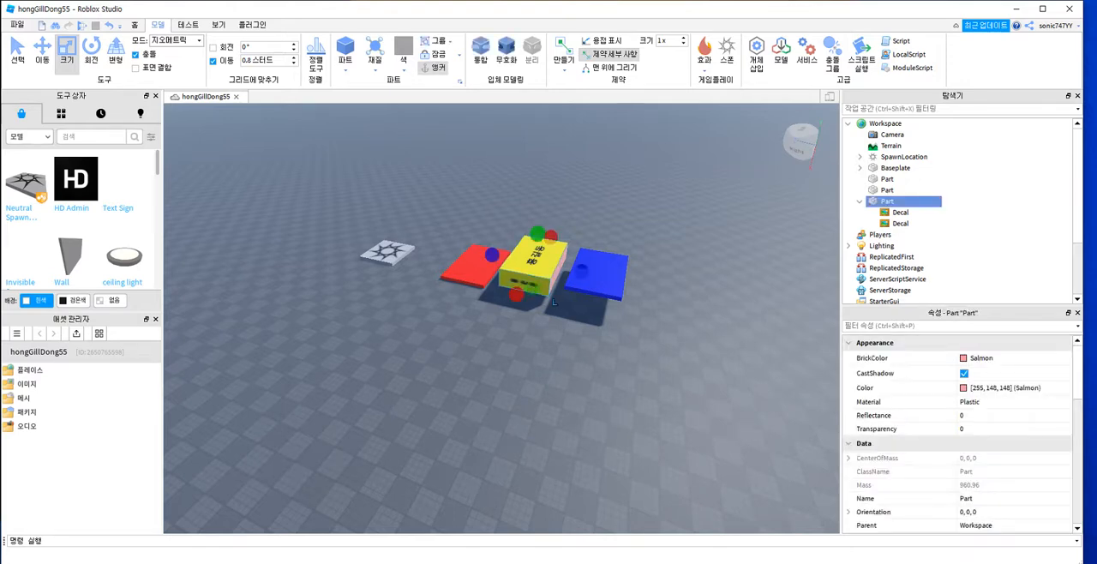
click(525, 282)
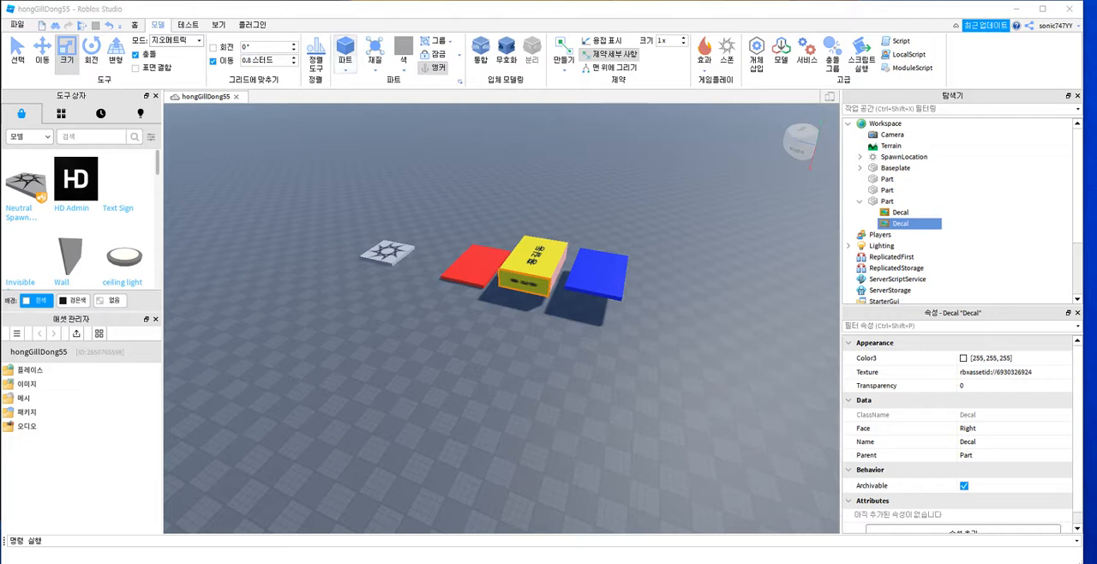
click(346, 46)
click(345, 46)
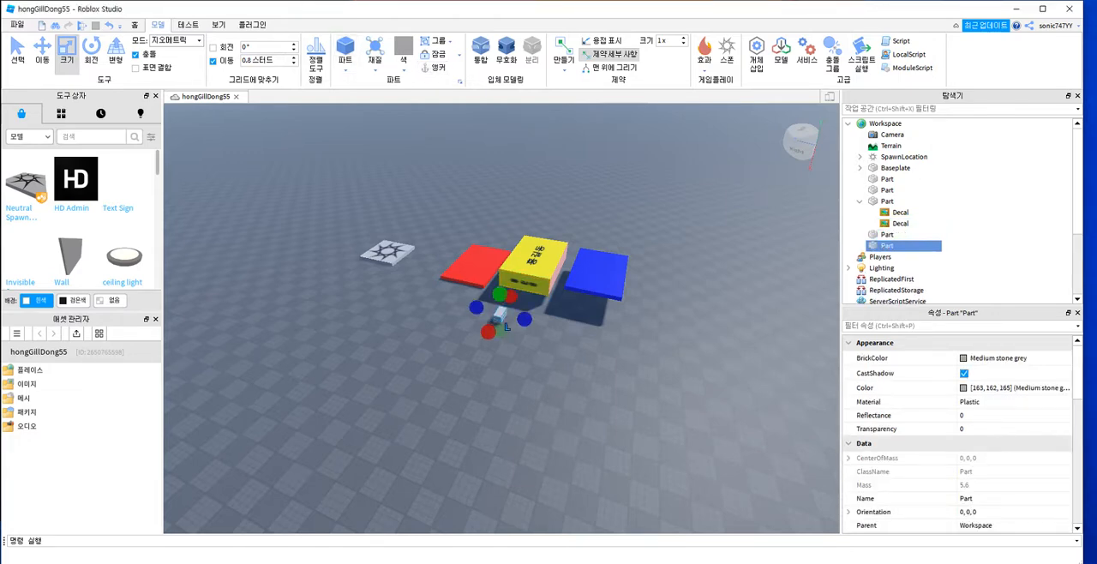
drag(487, 331, 459, 406)
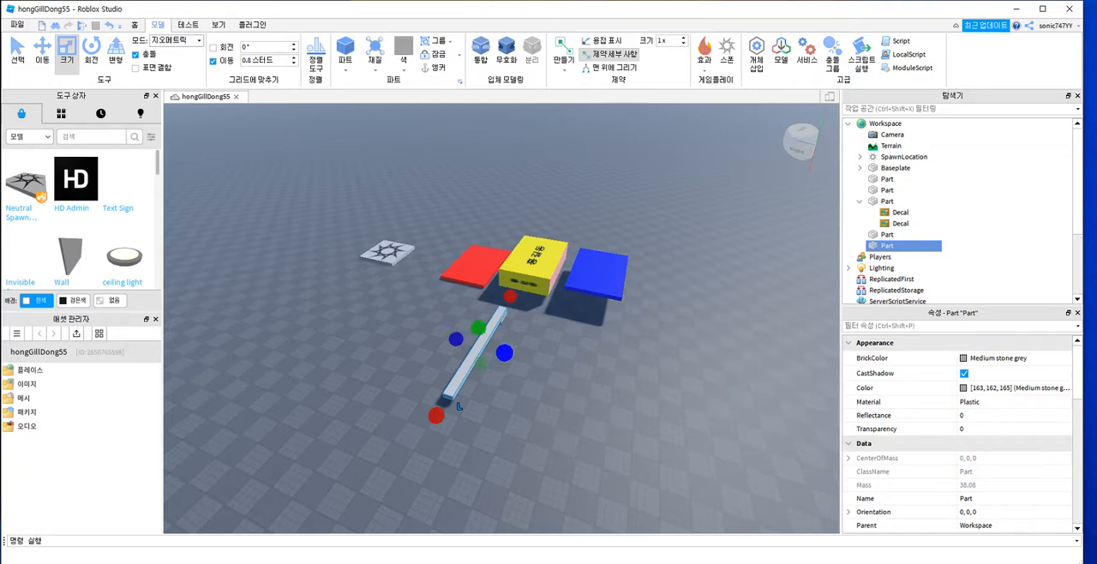
key(Delete)
click(500, 315)
key(Delete)
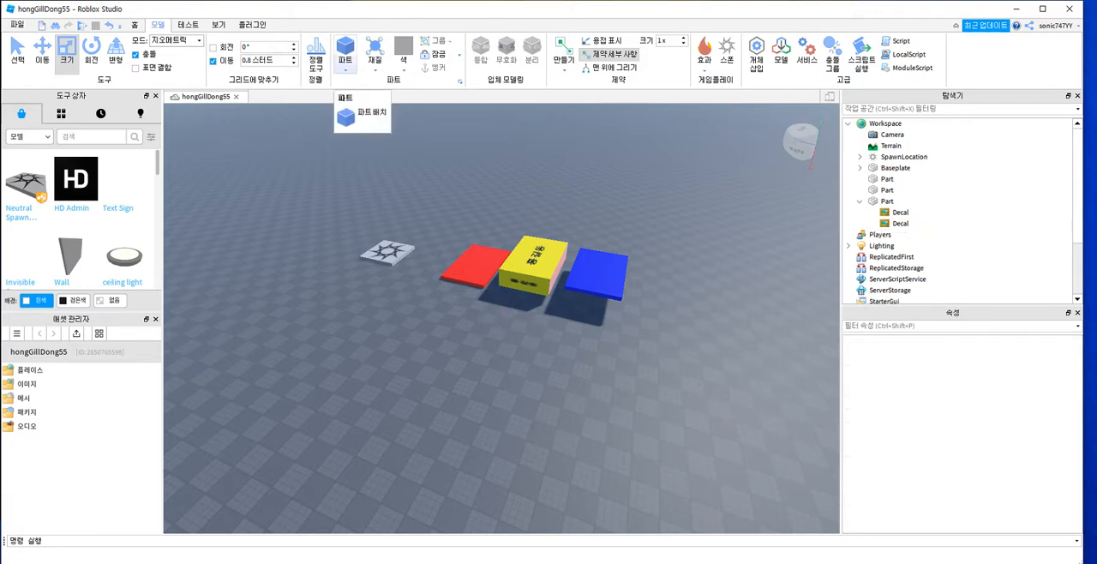
Step: Insert two block parts in front of the yellow platform and stretch the upper one along its red axis into a long bar
click(345, 50)
click(345, 50)
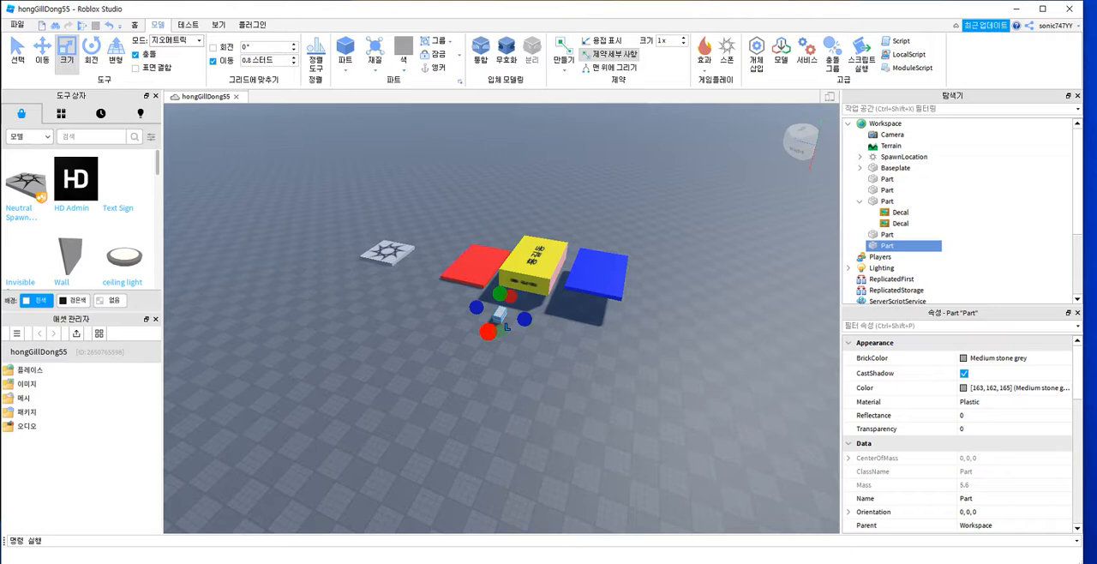
drag(507, 327, 453, 418)
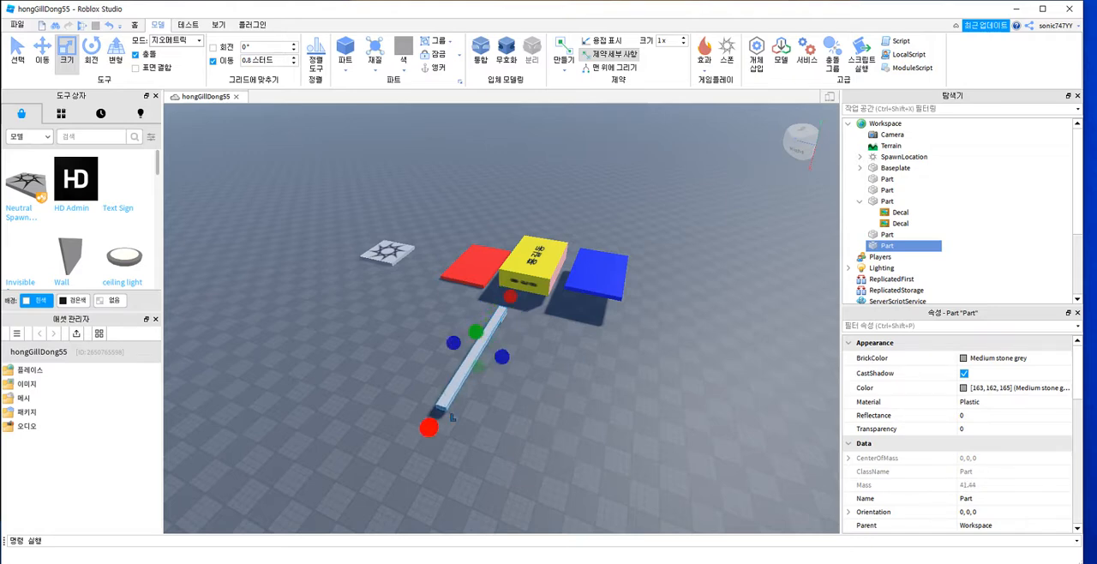
drag(453, 417, 467, 395)
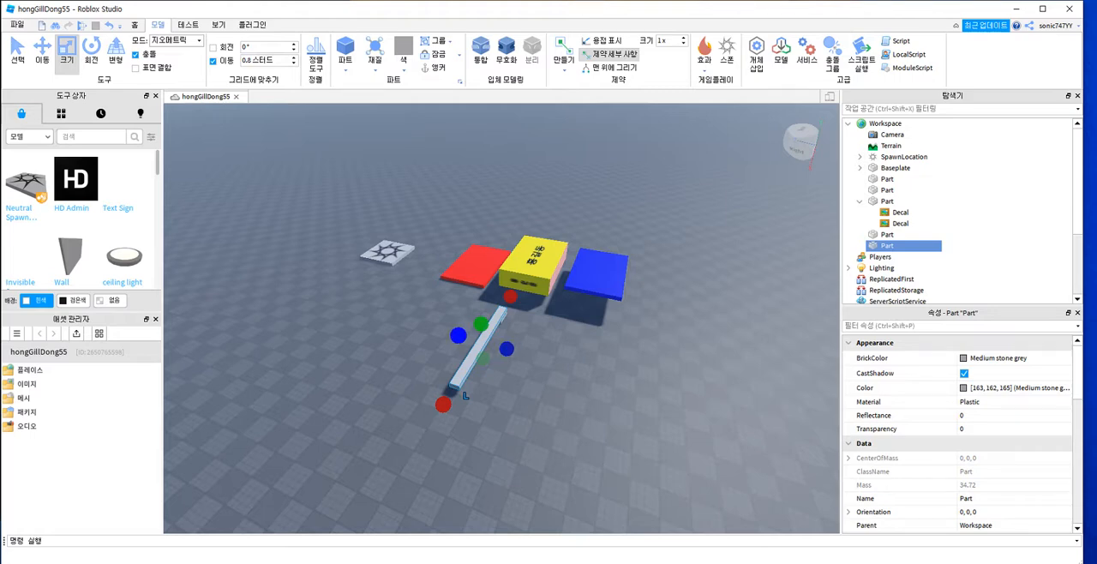
Step: Anchor the short grey part beneath the long bar
scroll(478, 338, up, 4)
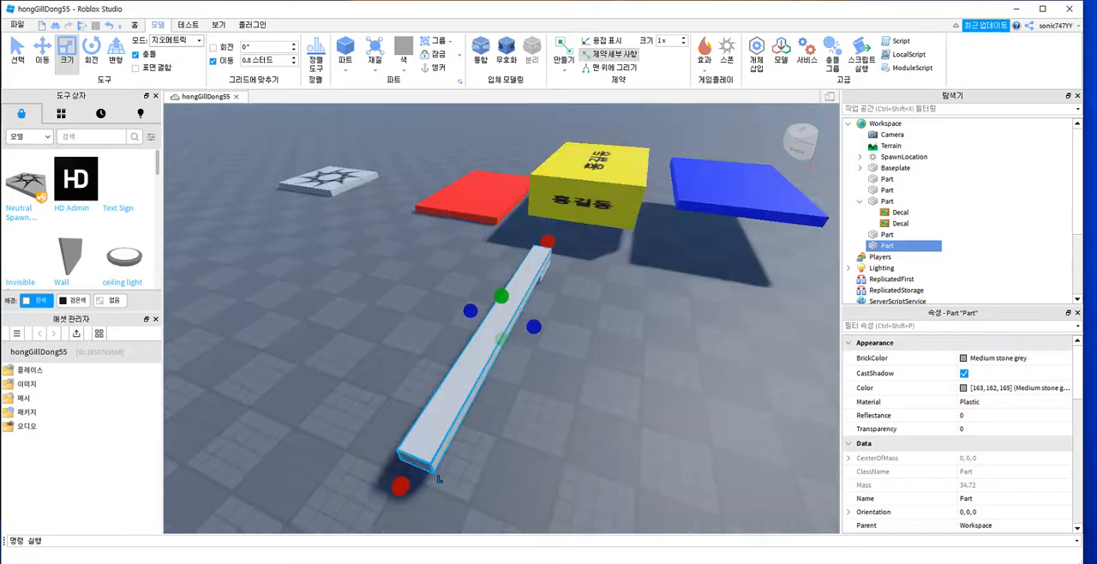
right_drag(478, 339, 302, 244)
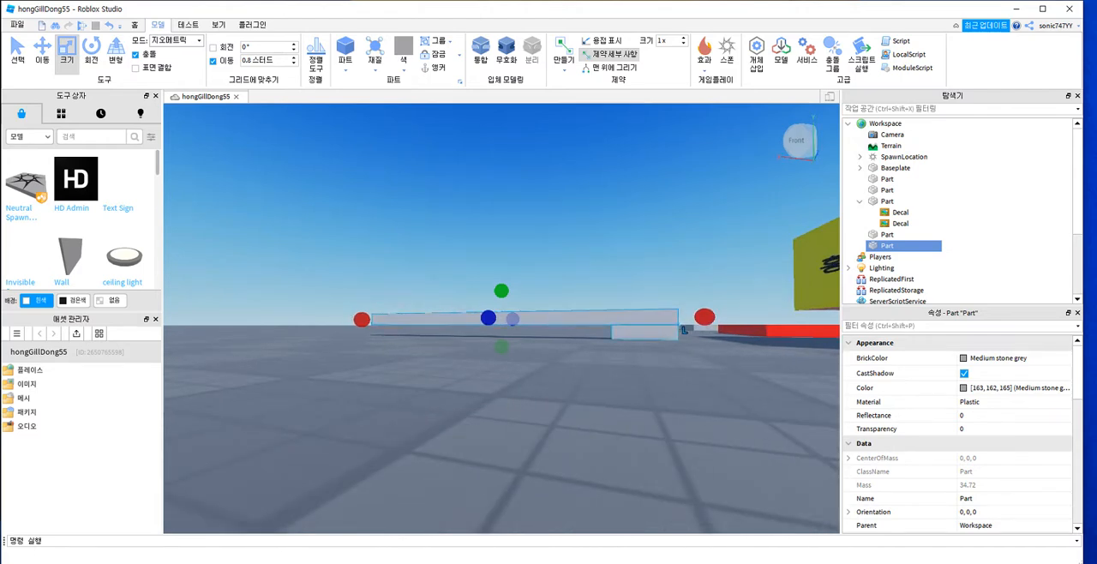
click(677, 336)
click(662, 318)
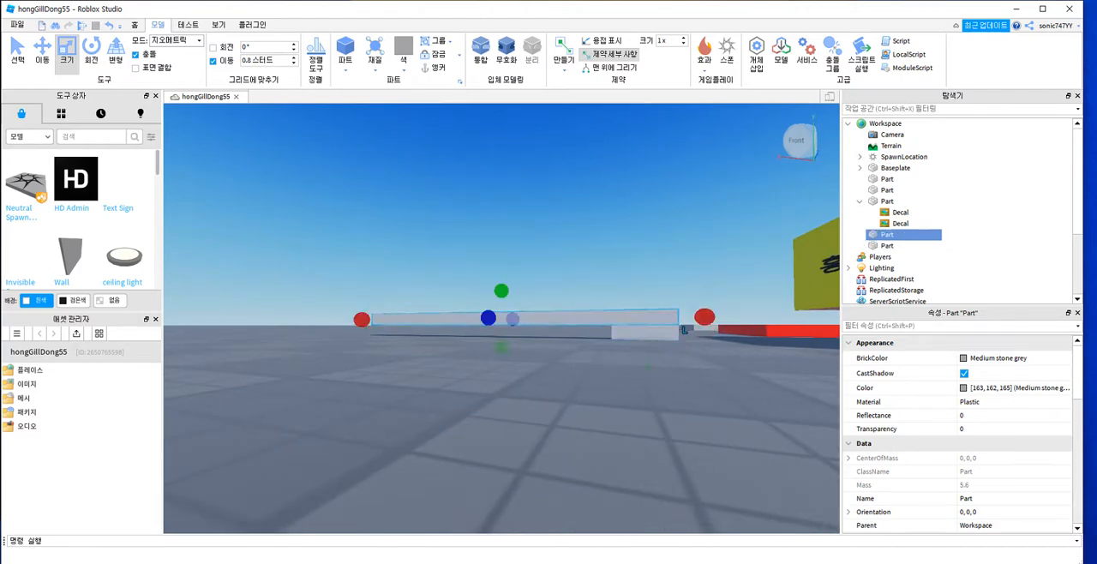
click(666, 333)
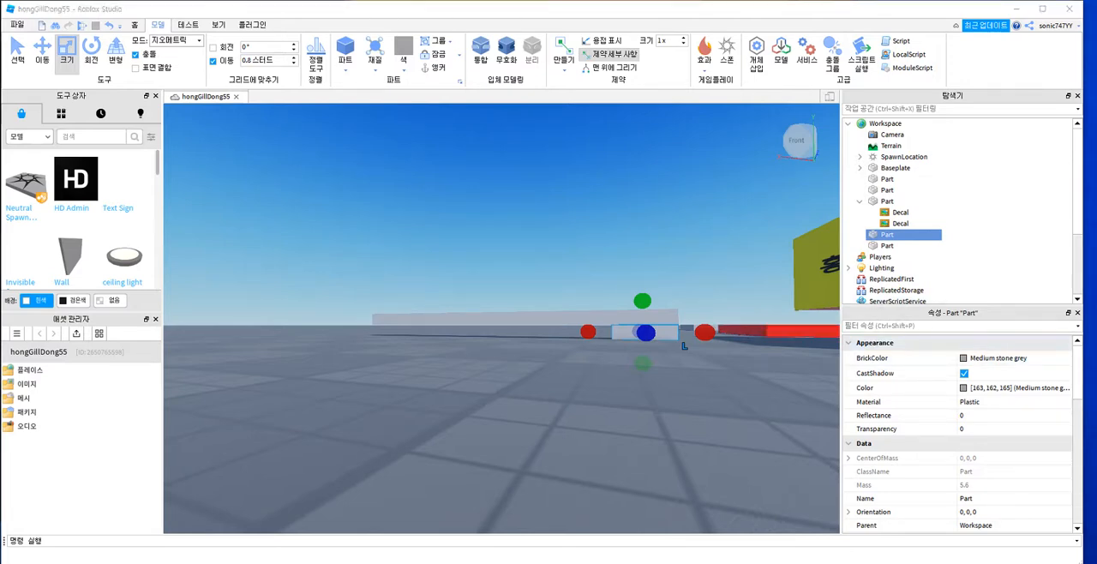
click(435, 67)
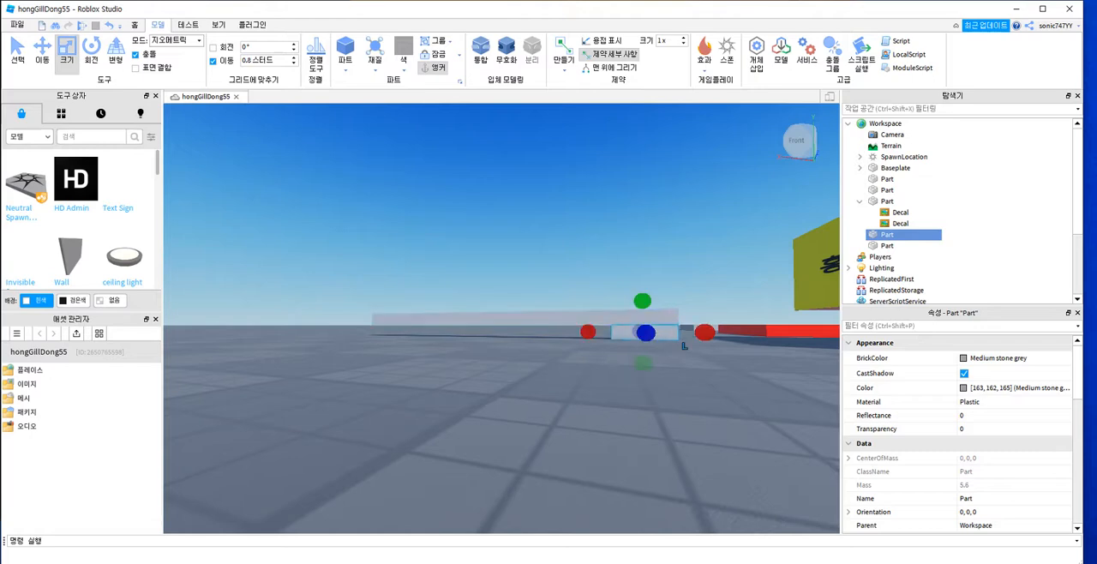
Step: Move the long grey bar upward so it floats clear above the short part
right_drag(532, 343, 543, 377)
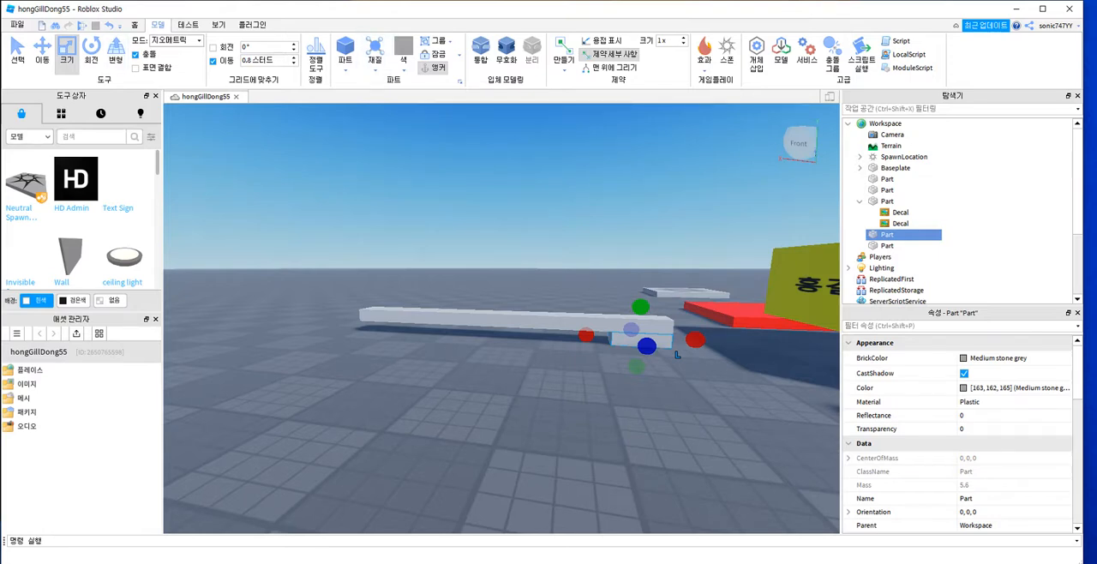
click(42, 52)
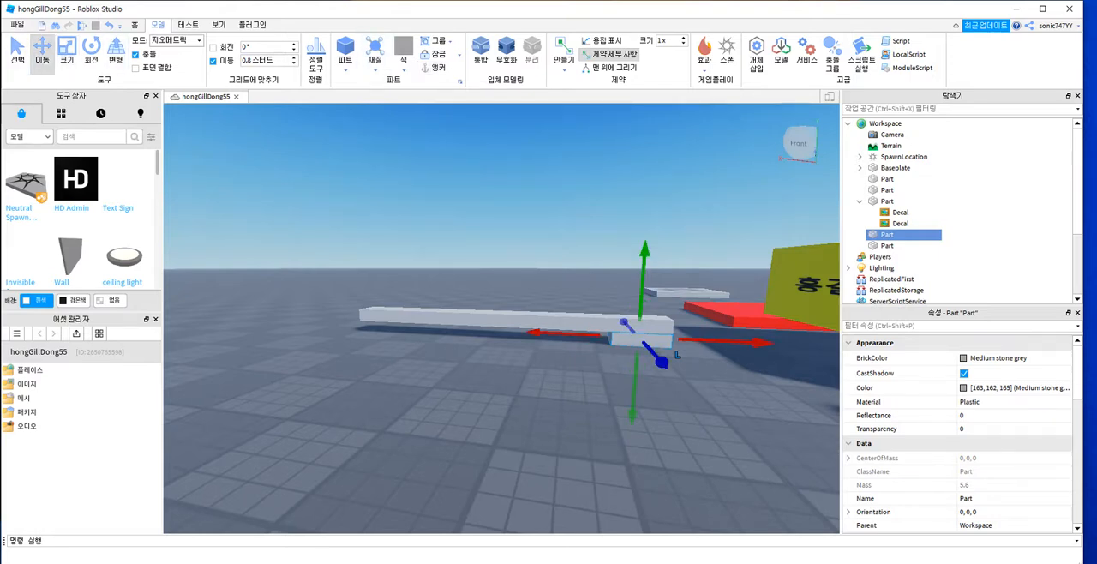
drag(644, 259, 644, 253)
mouse_move(633, 418)
mouse_down()
mouse_move(635, 365)
mouse_move(633, 419)
mouse_up()
click(669, 339)
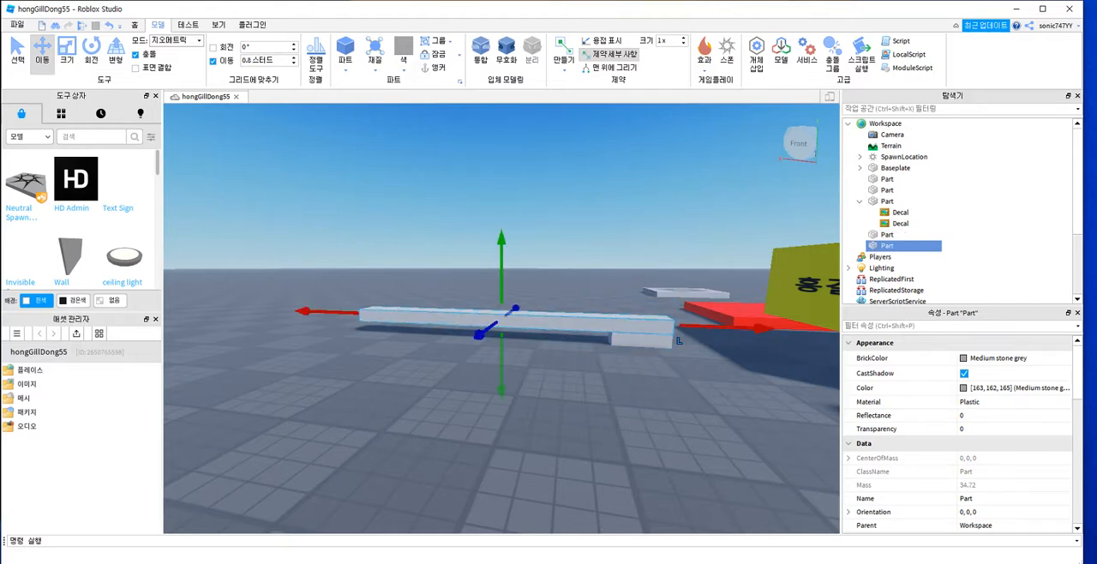
drag(678, 341, 681, 317)
right_drag(681, 317, 686, 321)
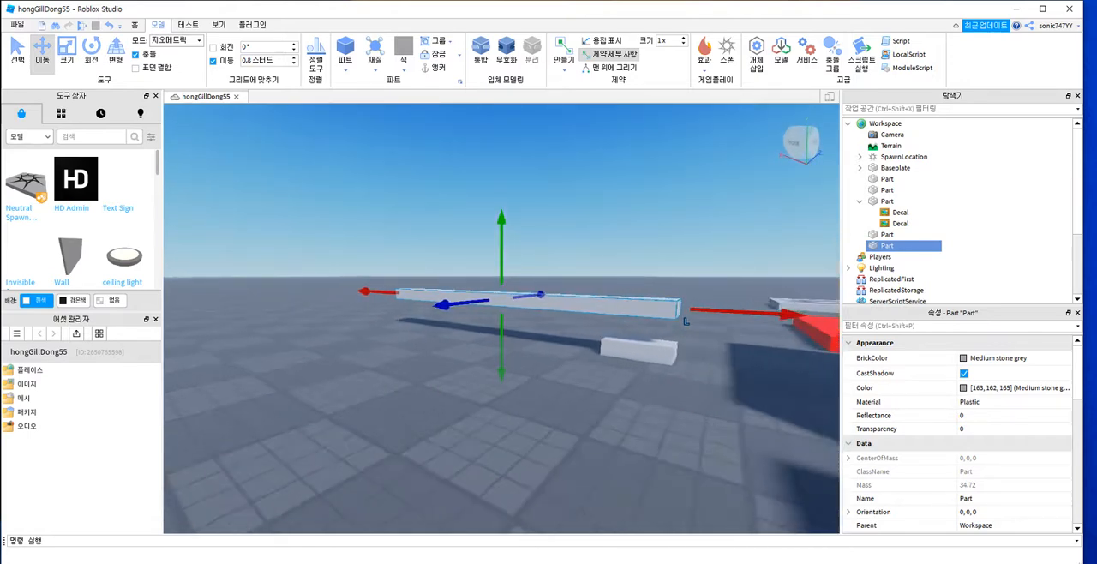
Step: Examine the raised long bar and the gap below it from several distances and angles
scroll(686, 321, up, 3)
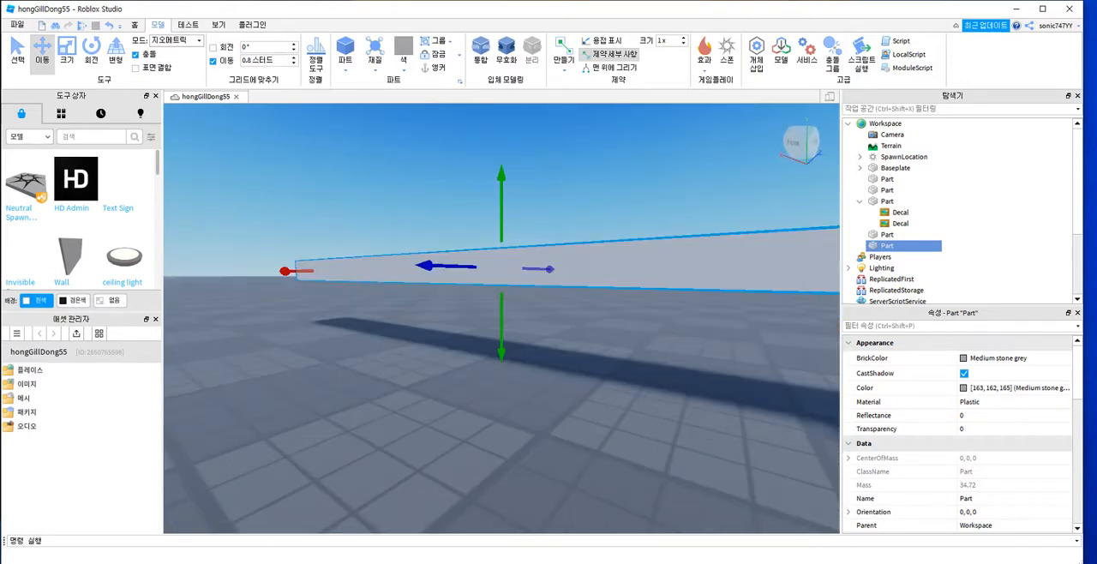
scroll(686, 321, down, 3)
right_drag(686, 322, 679, 324)
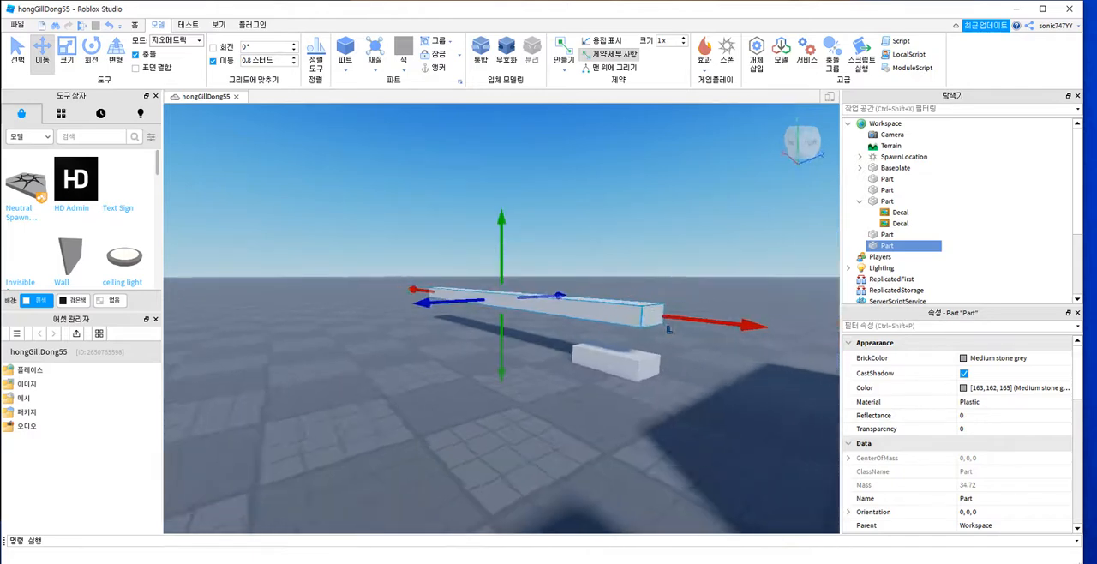
key(d)
scroll(502, 319, up, 3)
scroll(502, 319, down, 3)
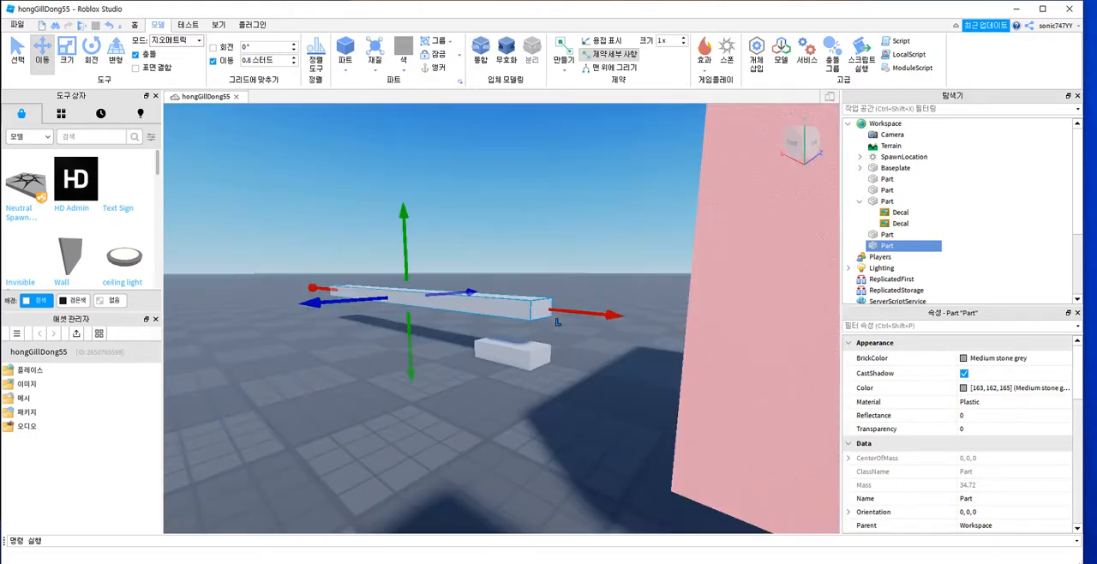
key(a)
right_drag(514, 324, 555, 325)
Step: Clear the selection and inspect the short anchored part up close from the front, above and the side
click(548, 214)
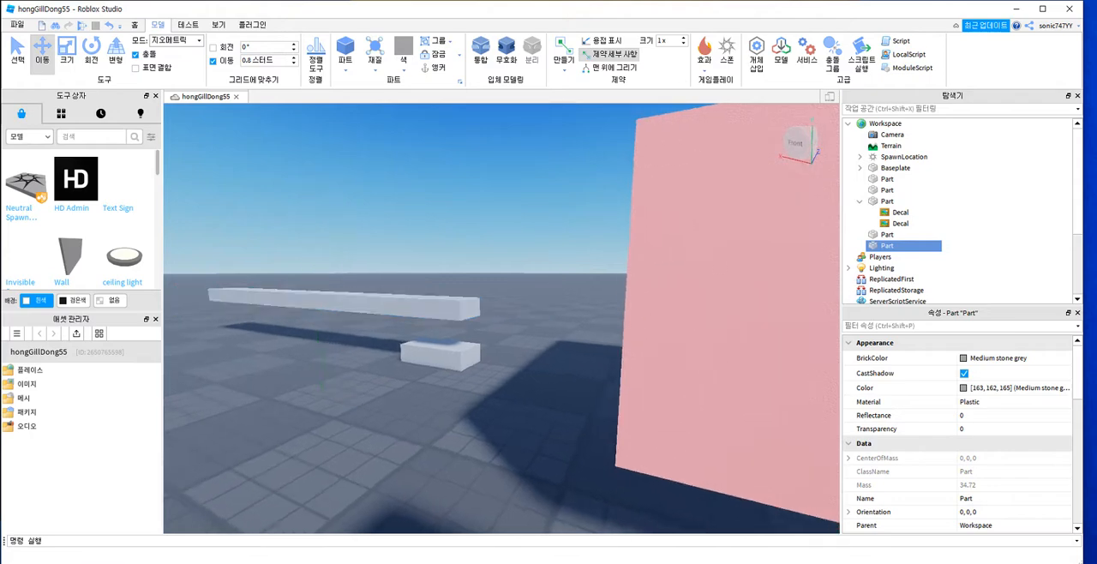
scroll(390, 368, up, 3)
scroll(390, 369, down, 3)
scroll(390, 368, up, 3)
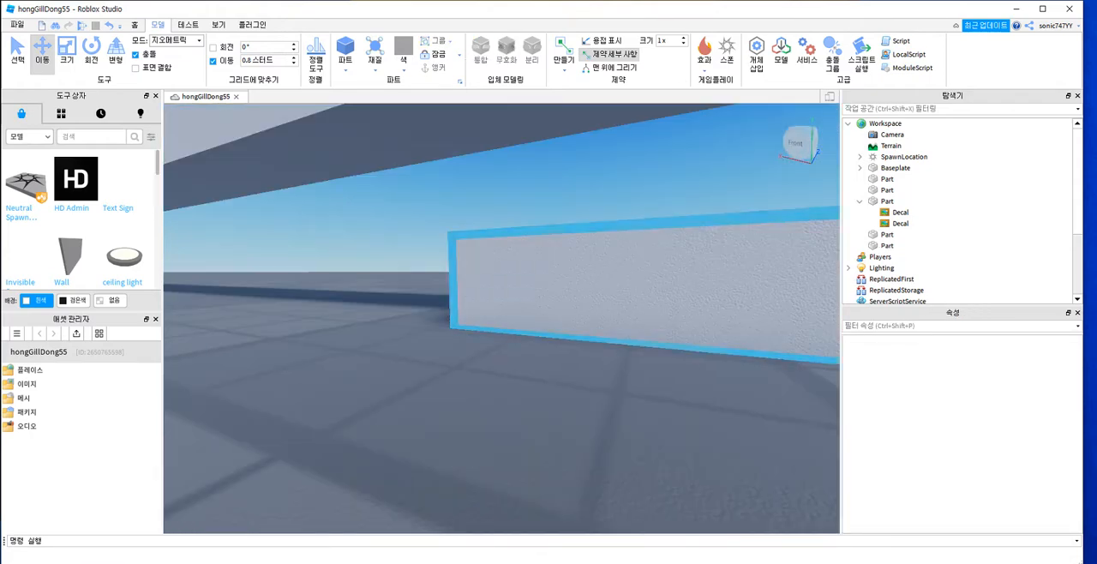
right_drag(498, 300, 545, 300)
scroll(501, 319, down, 3)
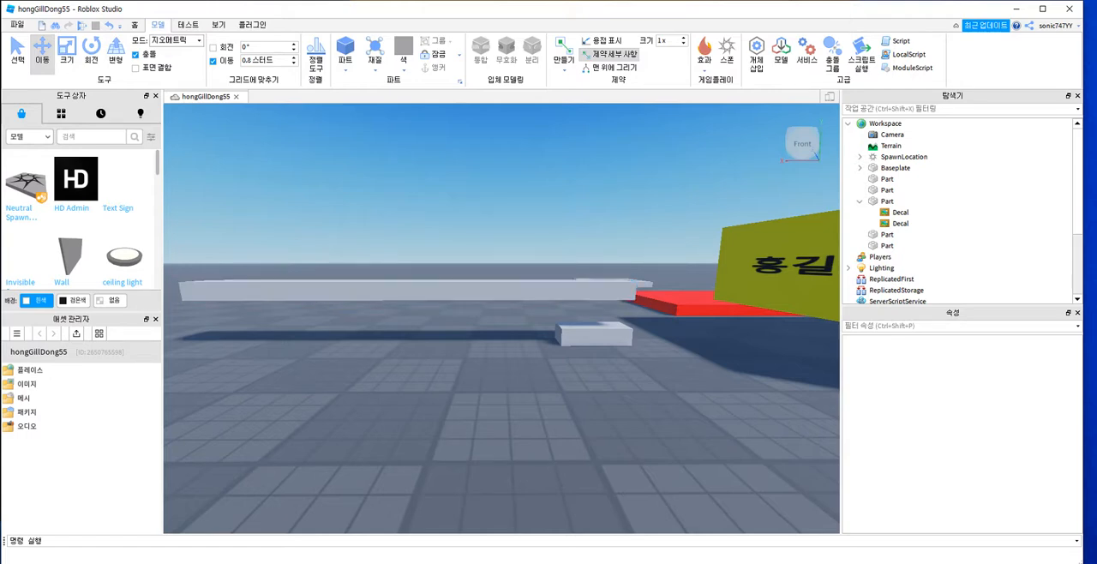
scroll(608, 337, up, 4)
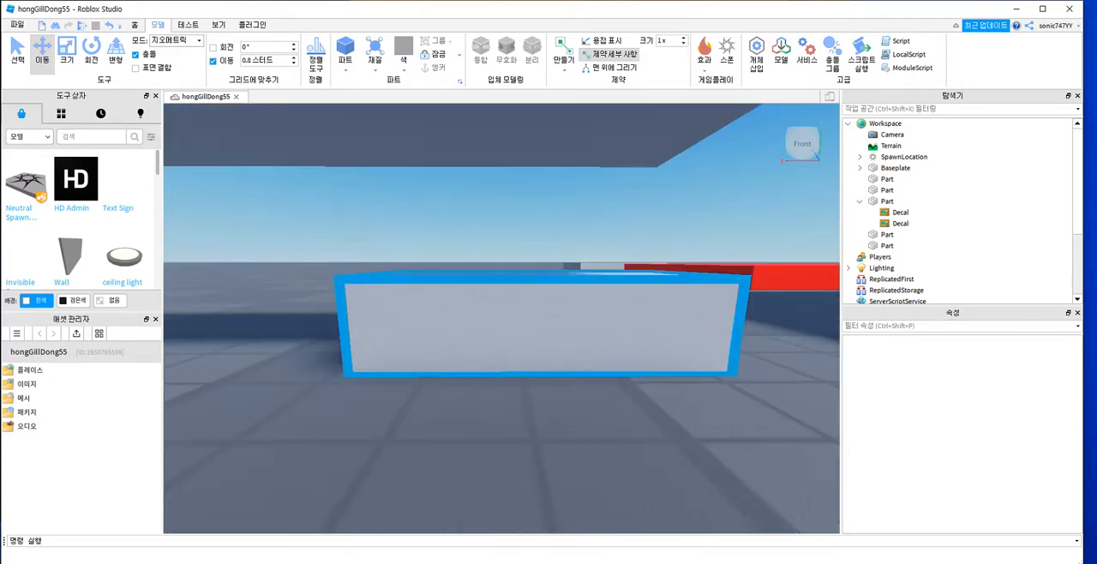
mouse_move(569, 330)
right_down()
mouse_move(569, 344)
mouse_move(559, 326)
mouse_move(560, 339)
right_up()
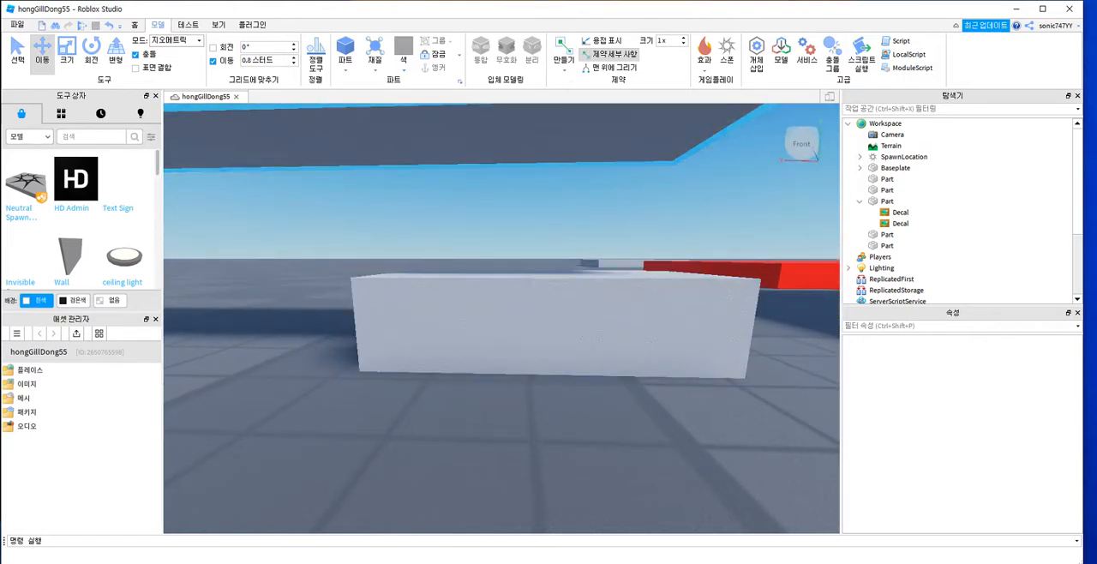
right_drag(561, 340, 561, 378)
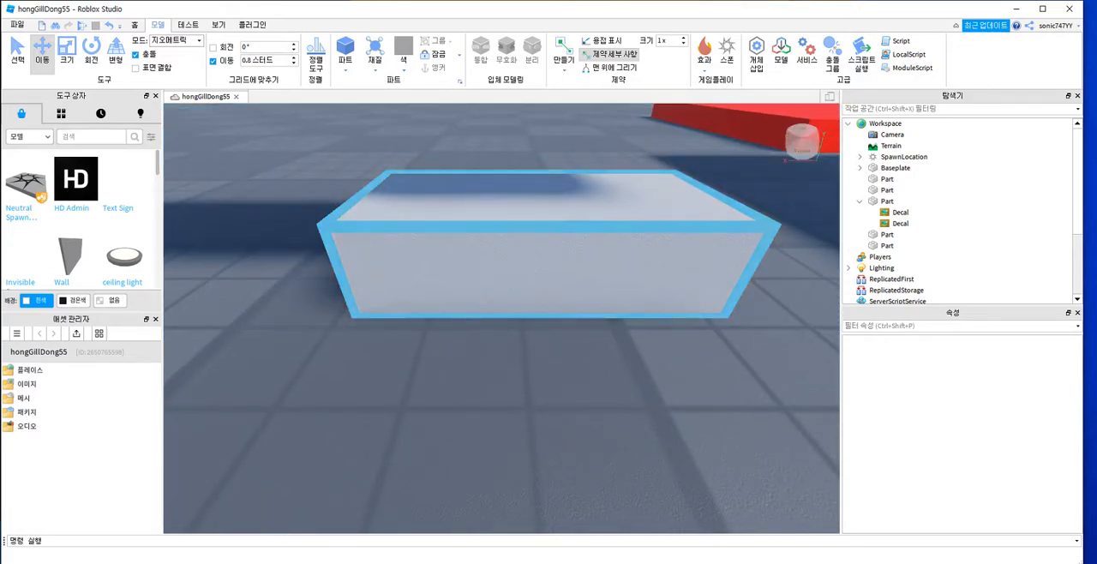
right_drag(553, 257, 553, 184)
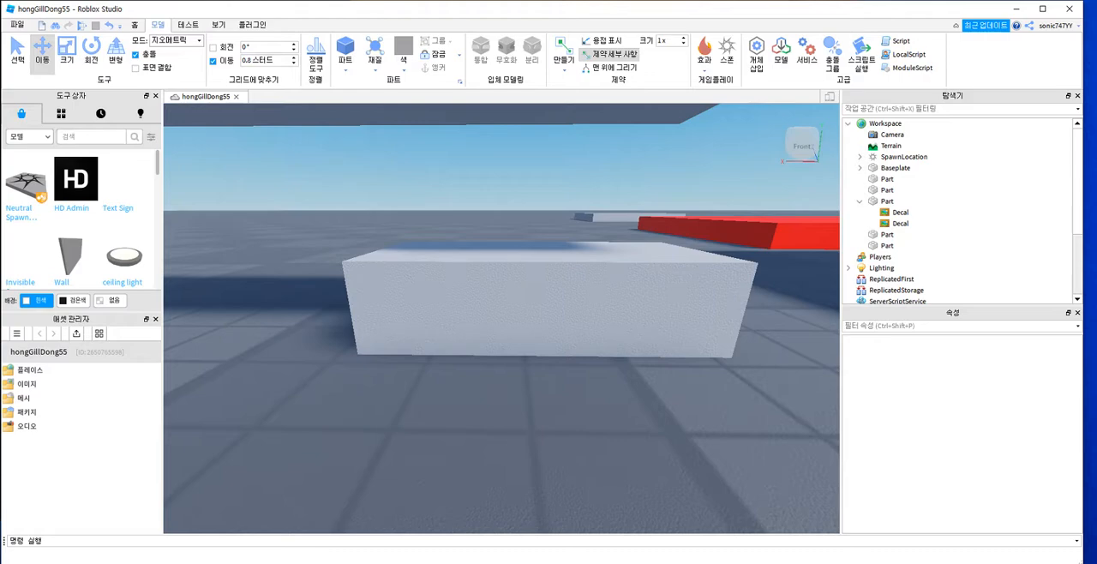
right_click(537, 198)
key(Escape)
key(e)
key(a)
key(q)
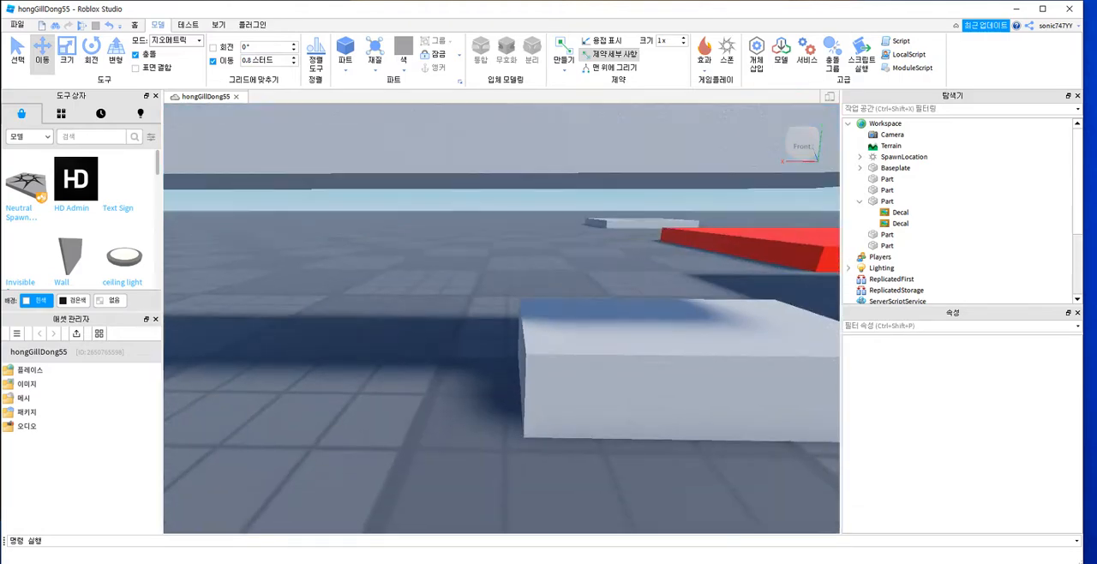
Step: Start a hinge constraint on the short grey part, placing its first attachment at the centre of the top face
key(d)
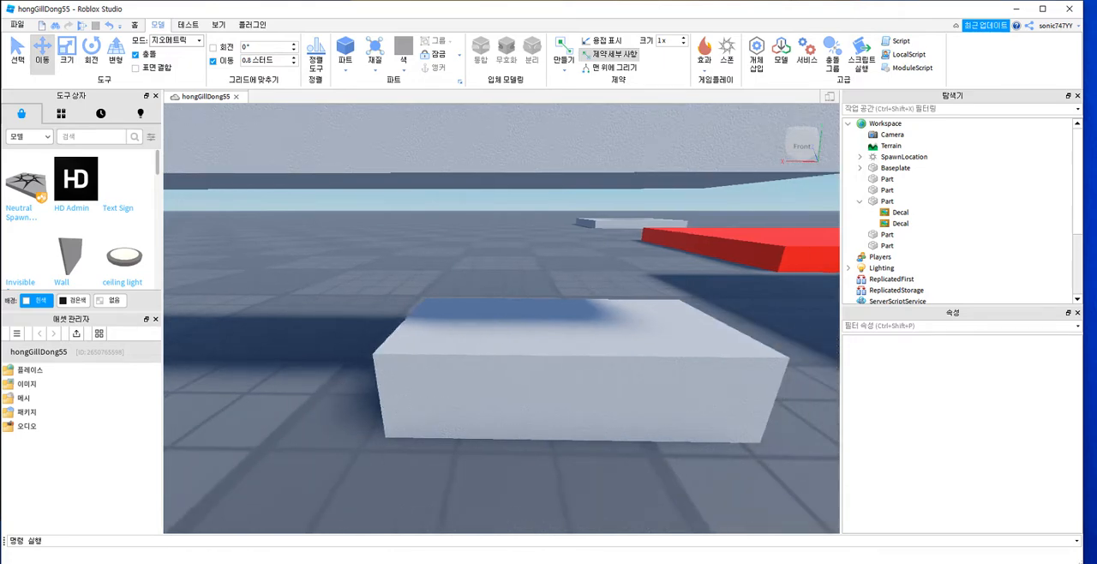
click(765, 446)
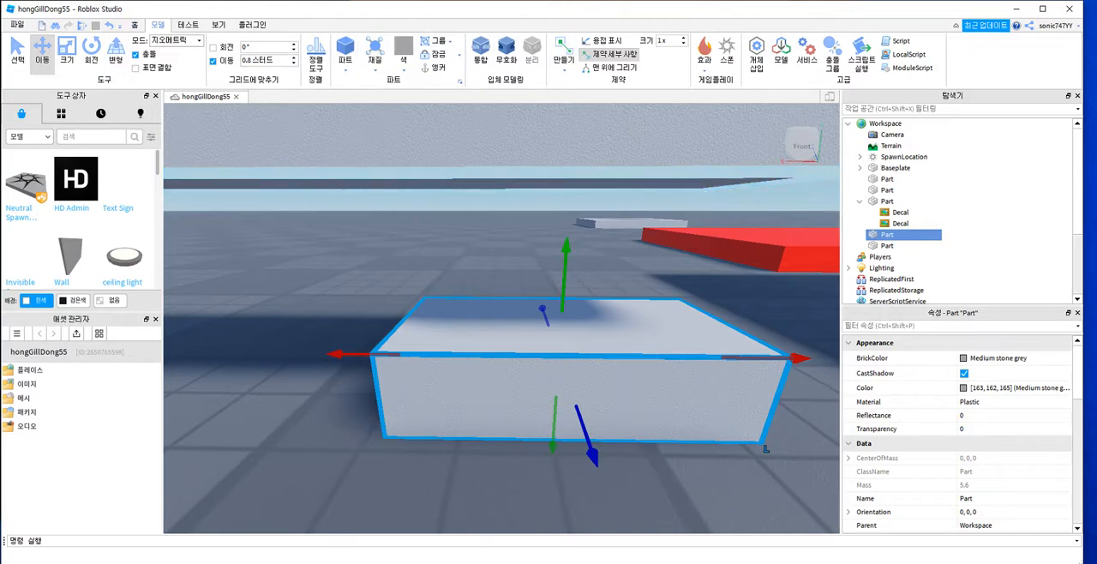
click(562, 53)
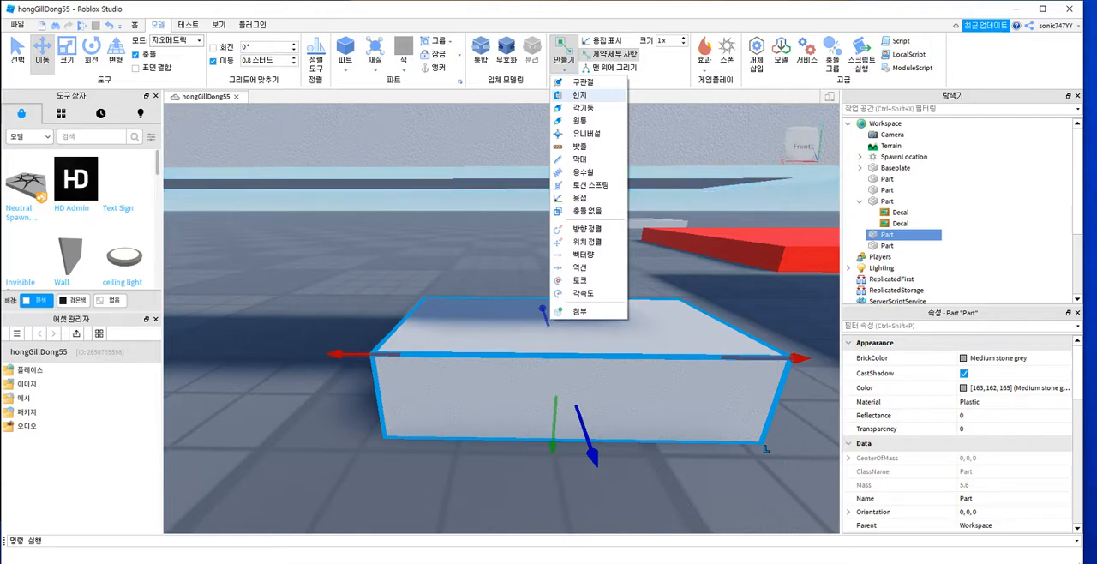
click(580, 95)
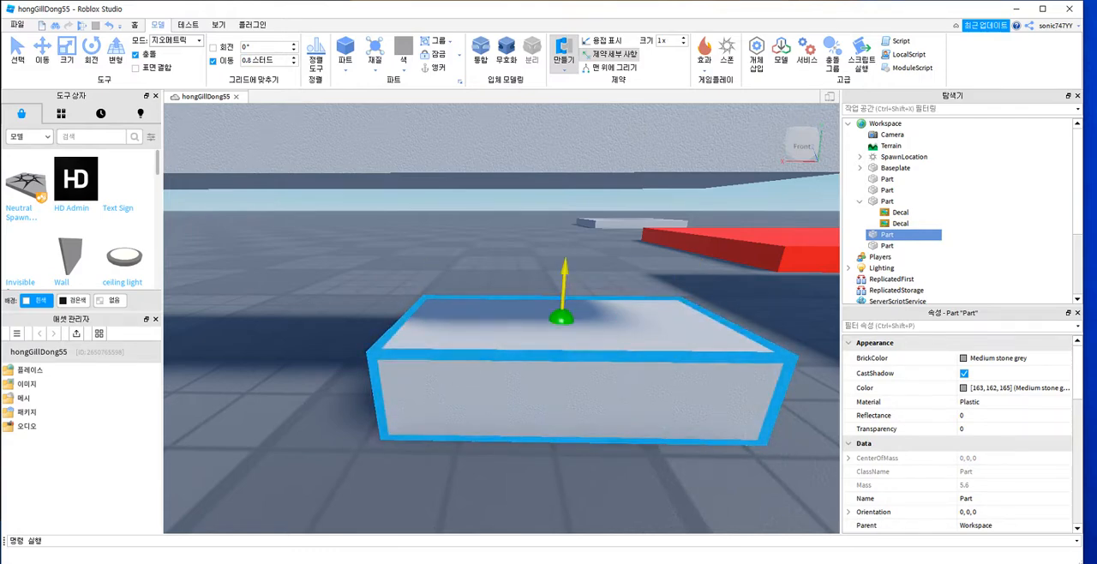
click(562, 317)
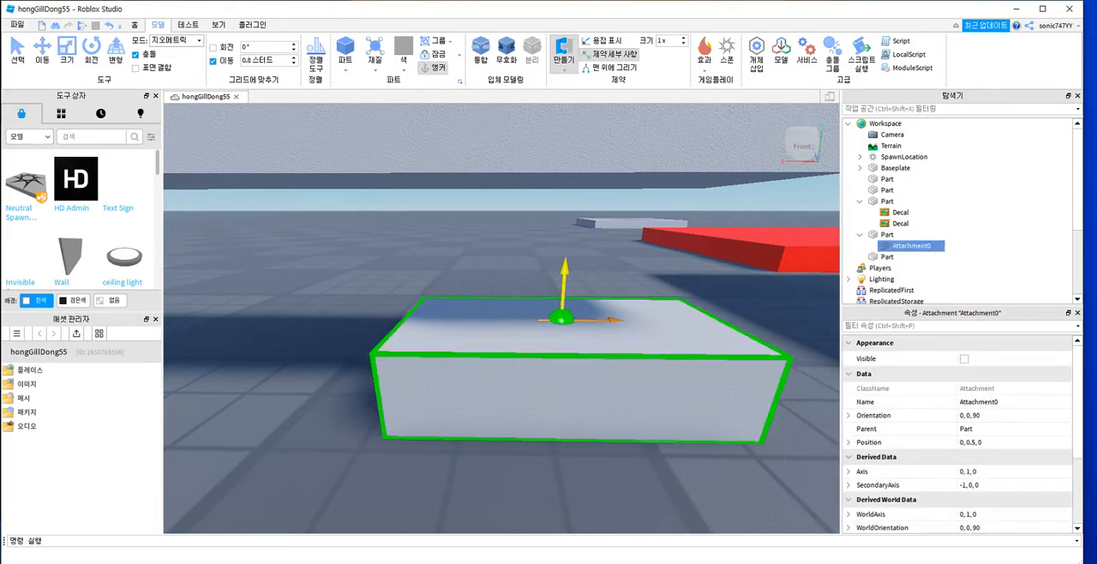
Step: Place the hinge's second attachment on the underside of the long bar, directly above the first attachment
right_drag(560, 225, 583, 196)
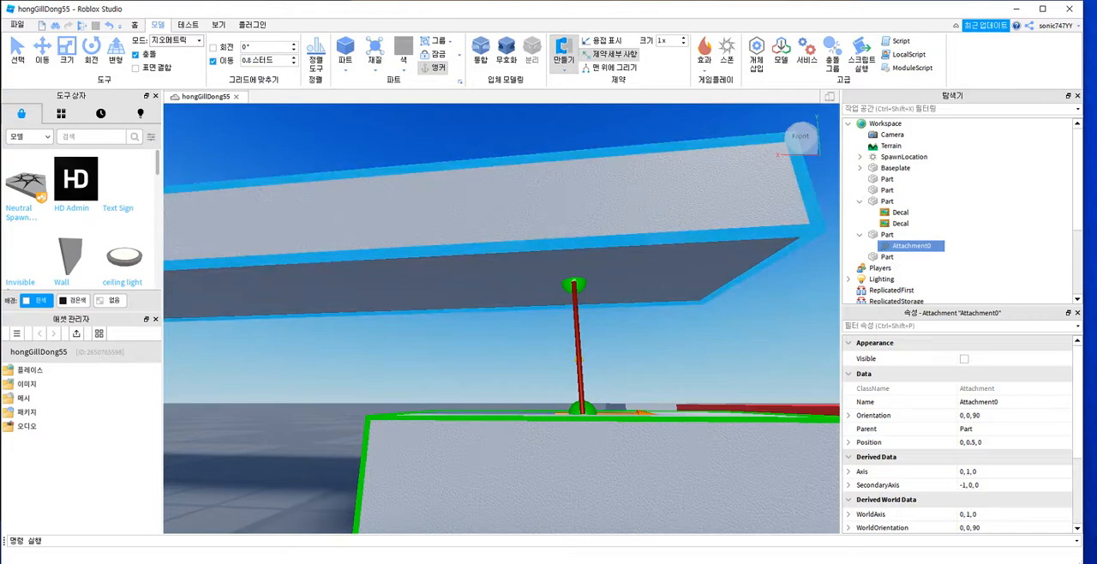
right_drag(574, 285, 559, 310)
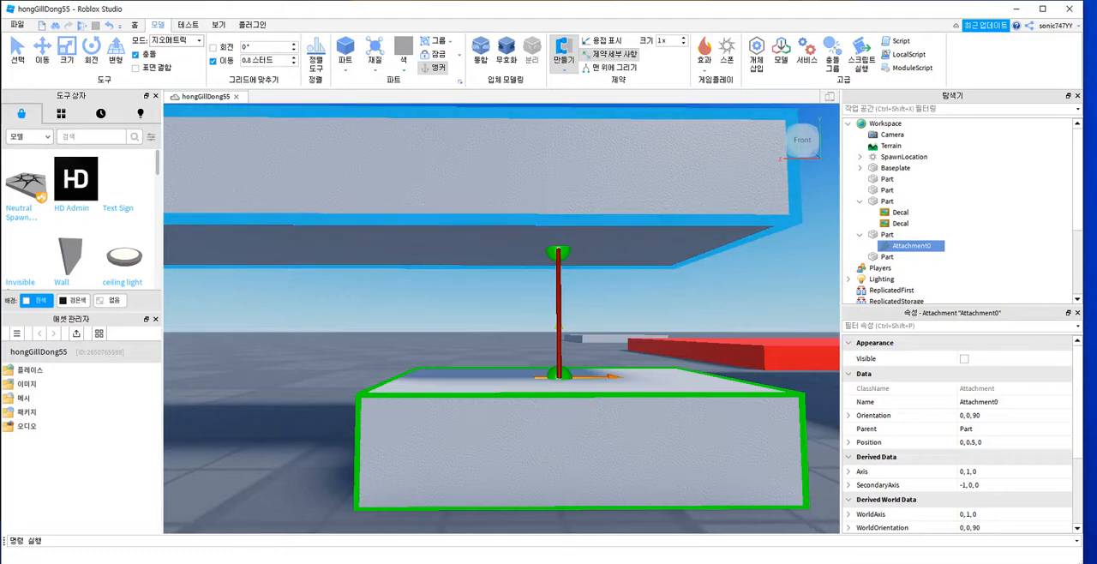
click(558, 254)
key(d)
right_drag(558, 254, 437, 247)
key(a)
right_drag(420, 402, 510, 418)
key(d)
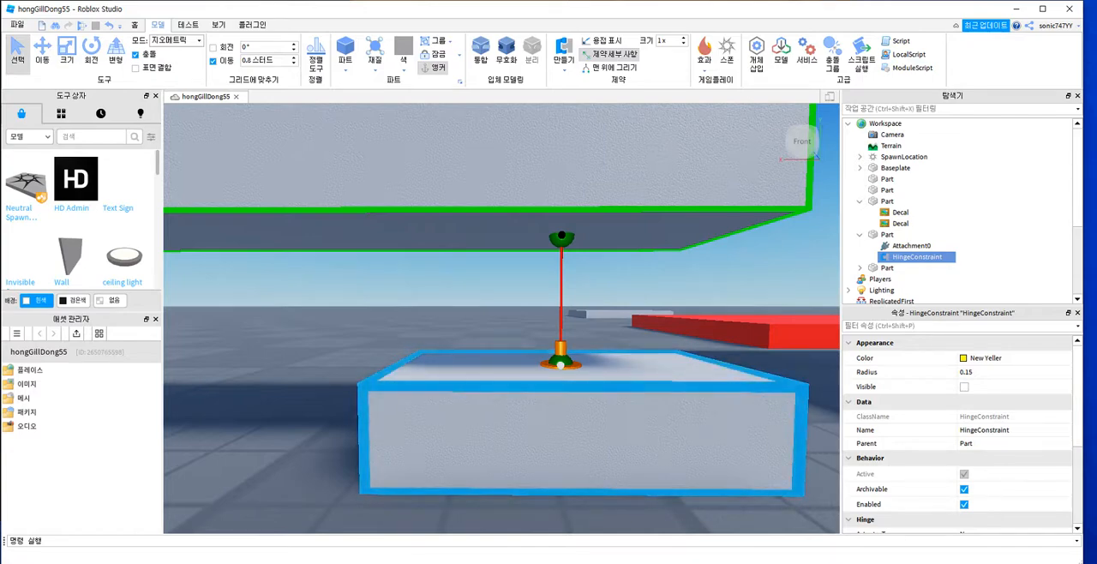
Step: Check the anchoring of the long bar, the salmon and red platforms, and the short part by selecting each one
scroll(477, 264, down, 8)
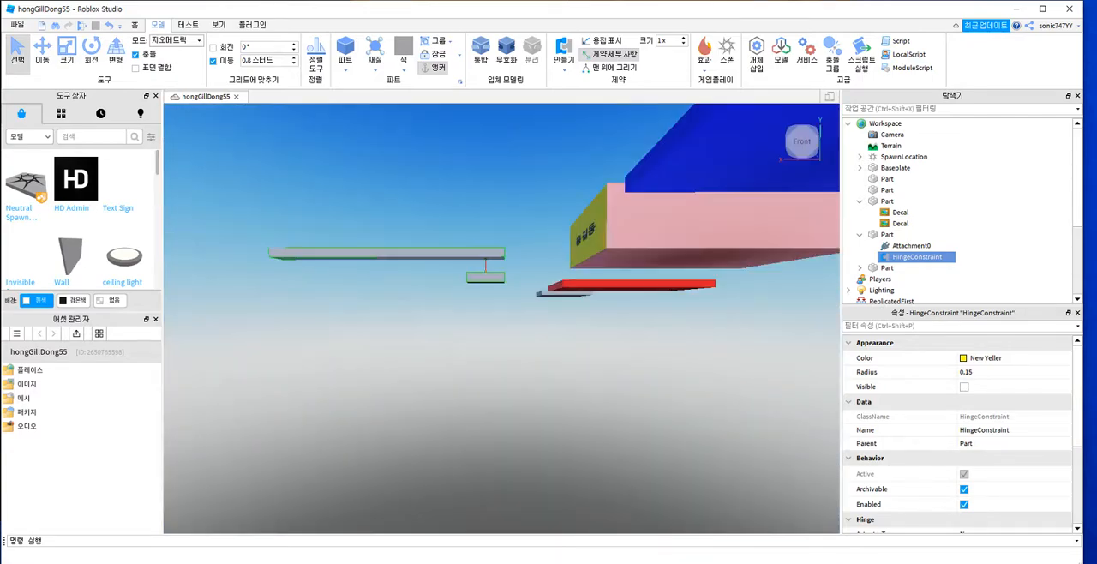
scroll(476, 264, up, 8)
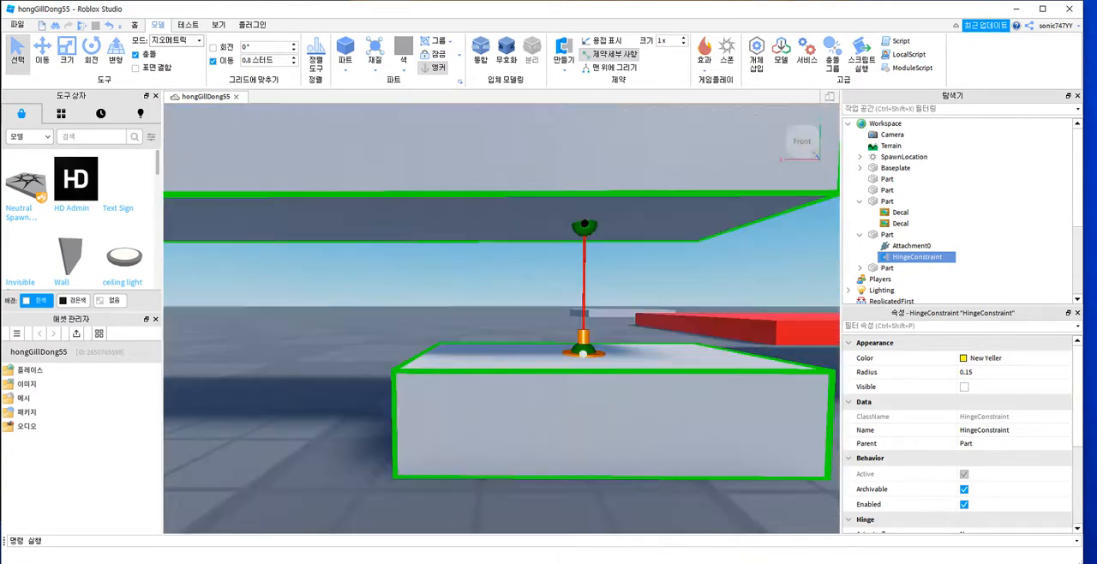
right_drag(476, 264, 480, 301)
scroll(480, 258, down, 7)
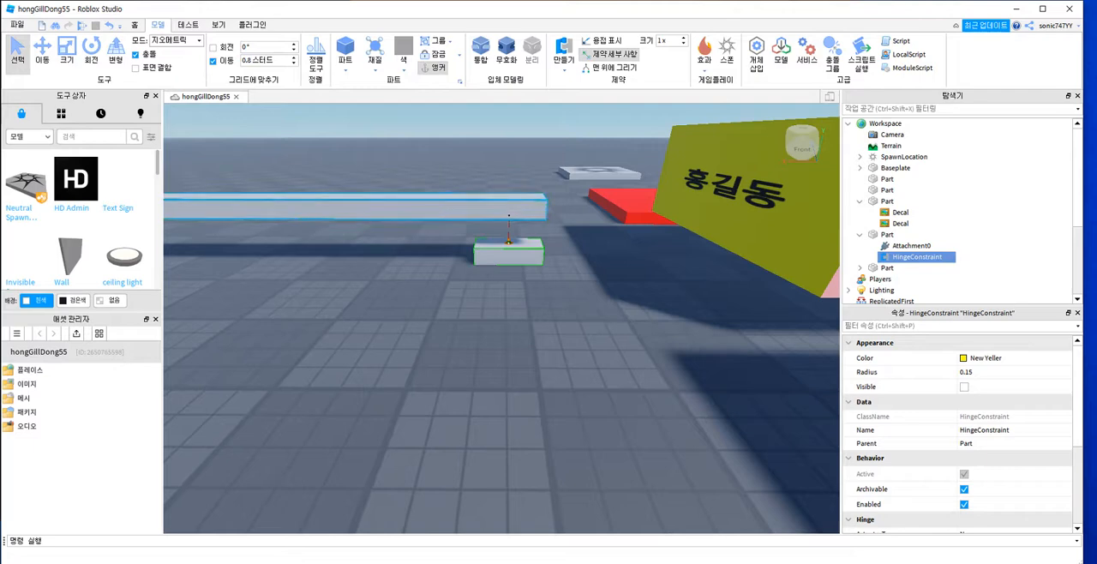
click(480, 209)
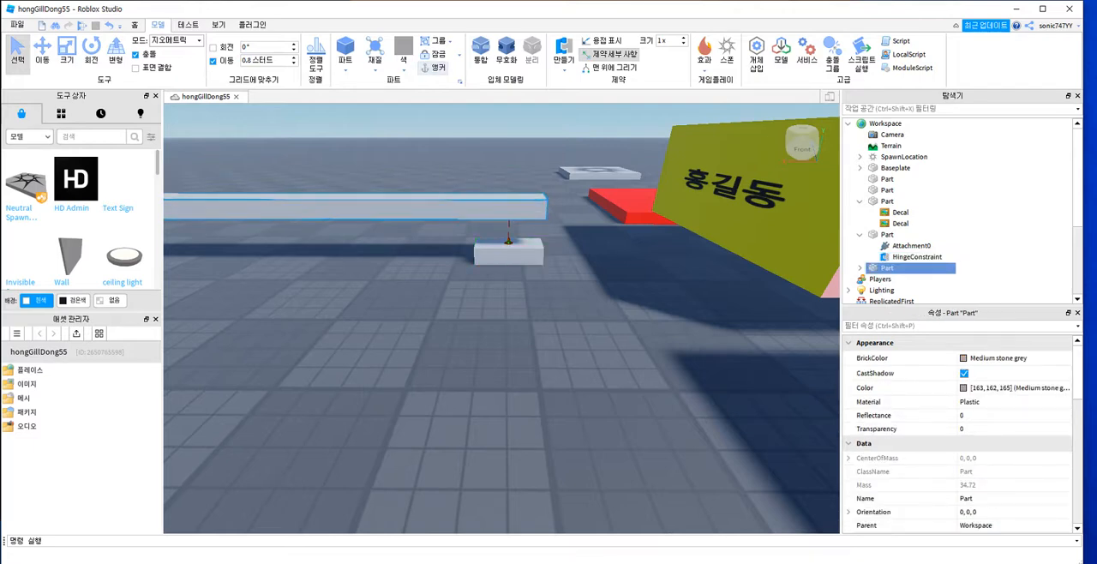
click(730, 209)
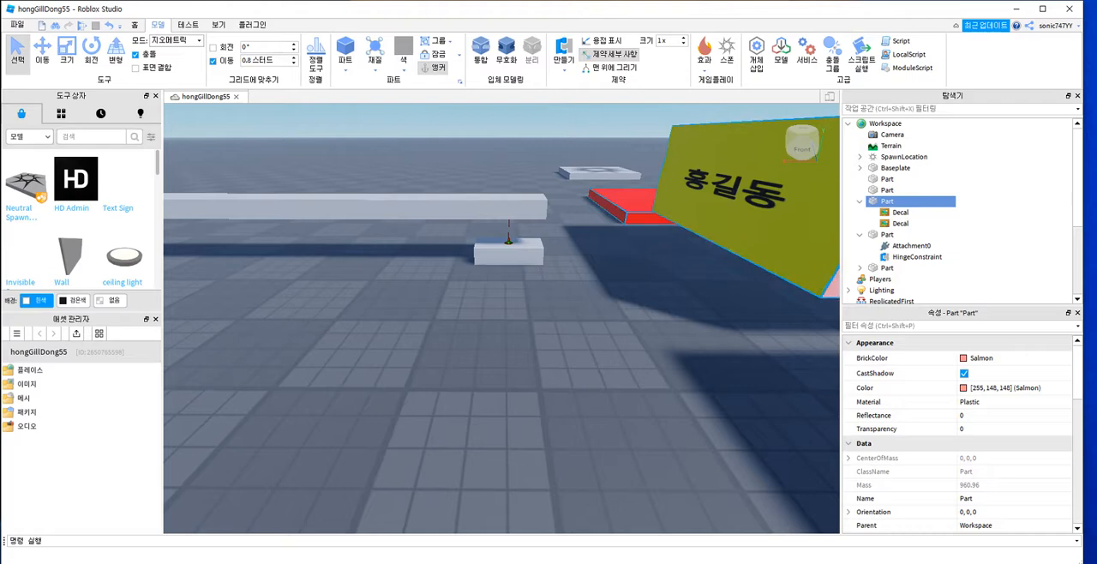
click(626, 205)
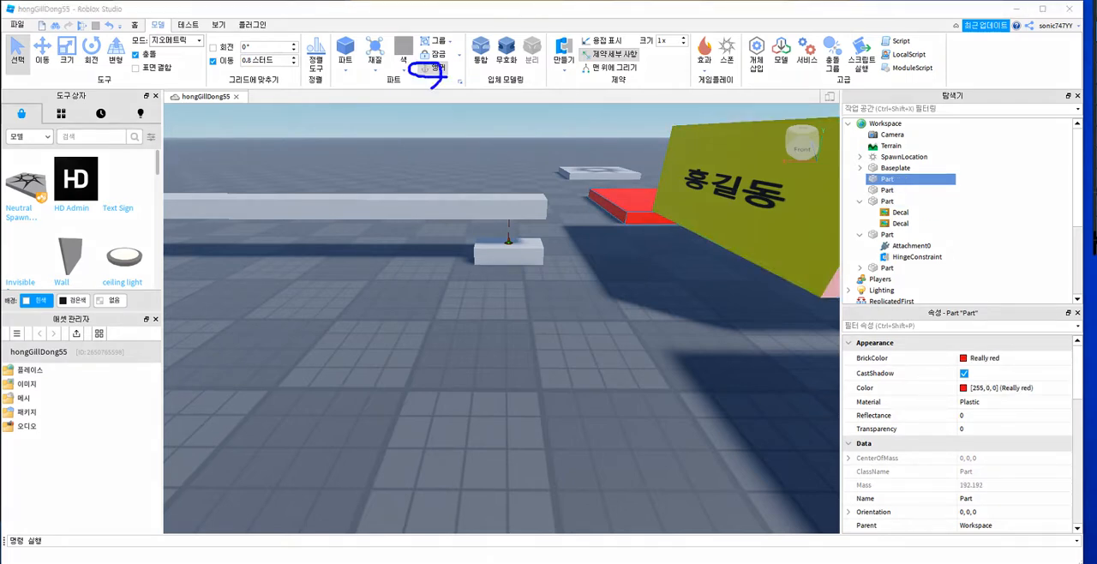
key(Escape)
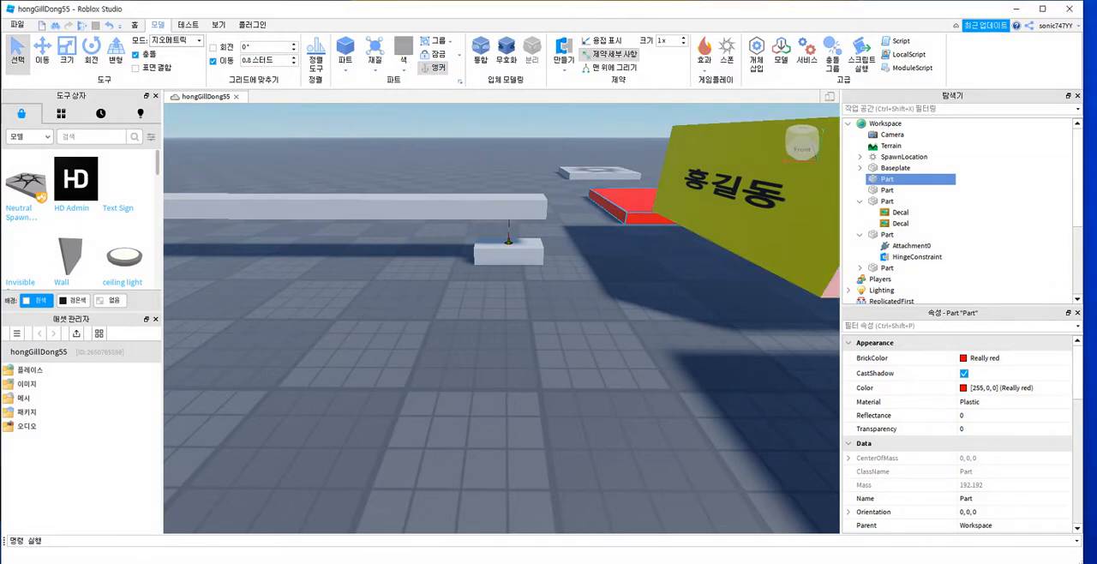
click(510, 255)
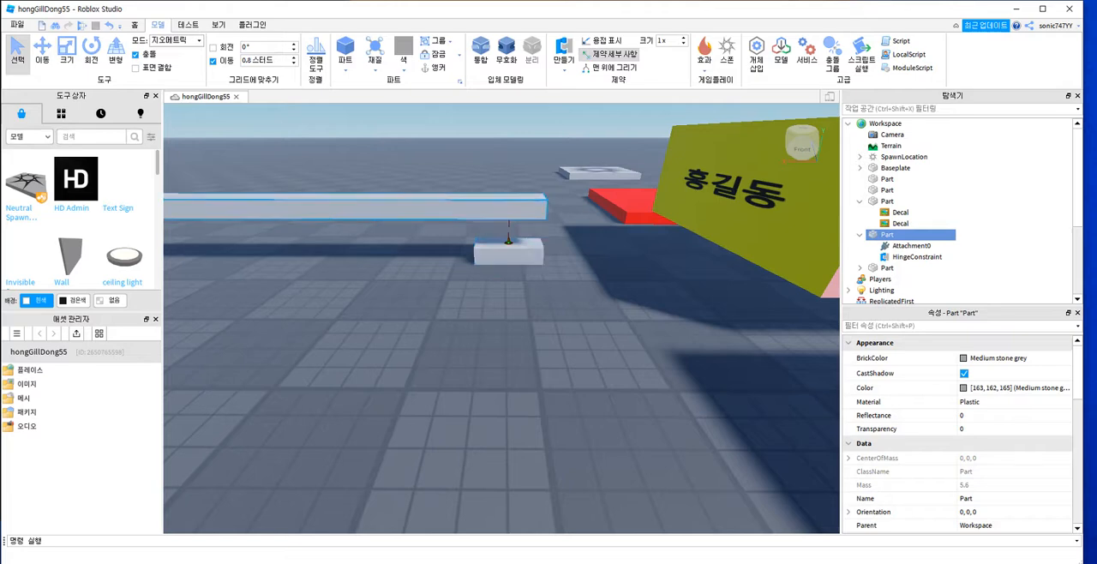
click(501, 208)
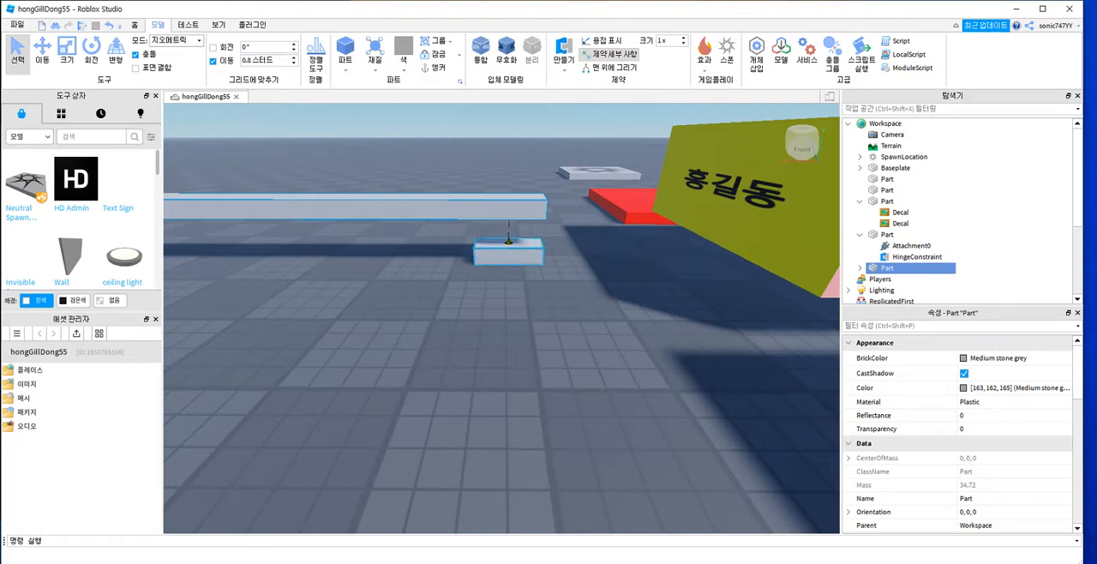
click(508, 256)
click(501, 208)
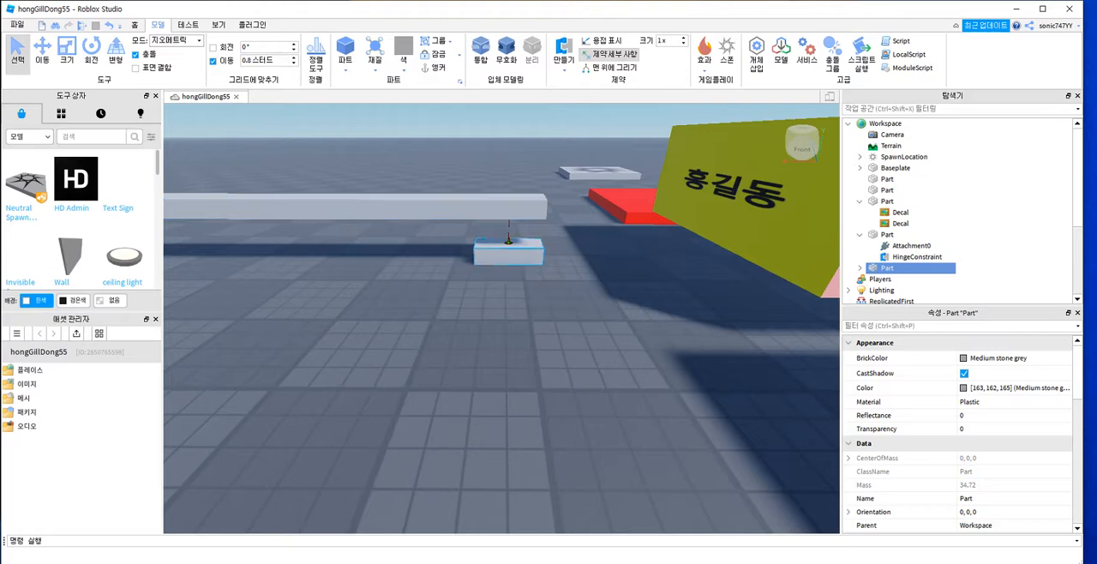
Step: Rename the short grey part that holds the hinge as base
click(887, 234)
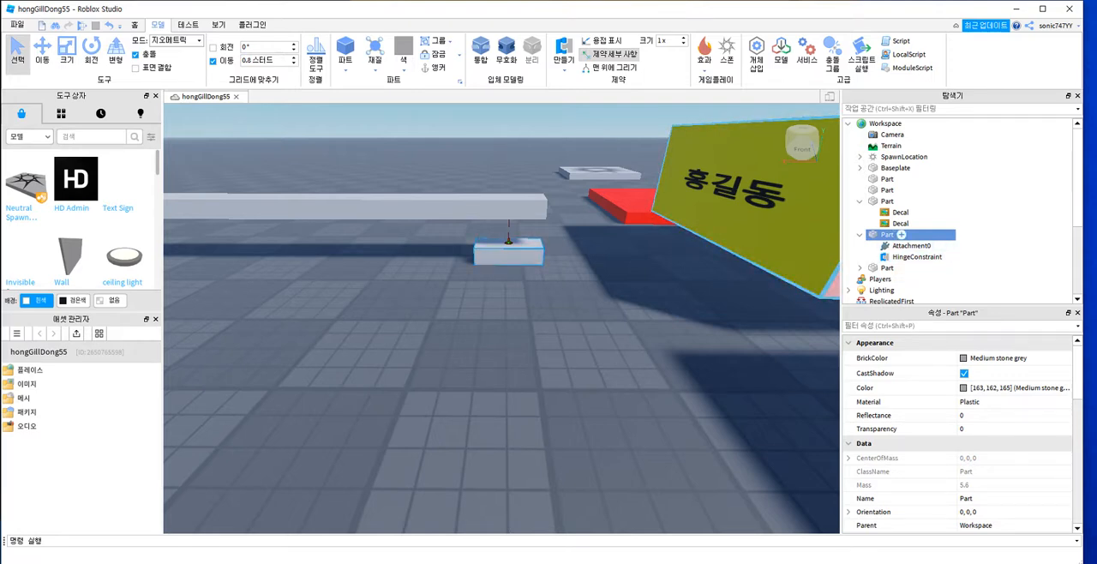
key(F2)
text(base)
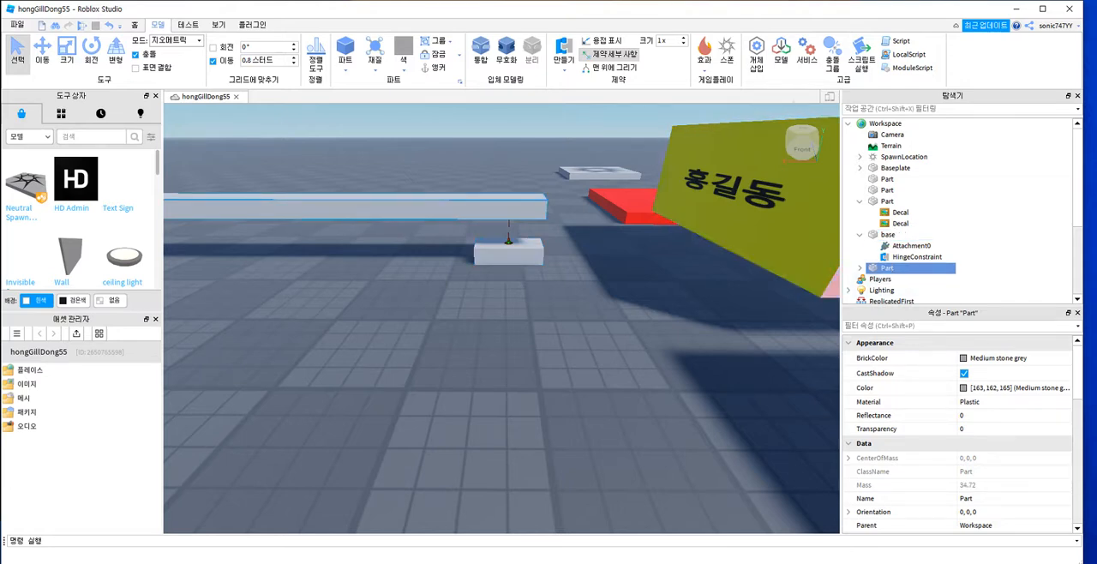
Step: Rename the long grey bar as top
click(887, 268)
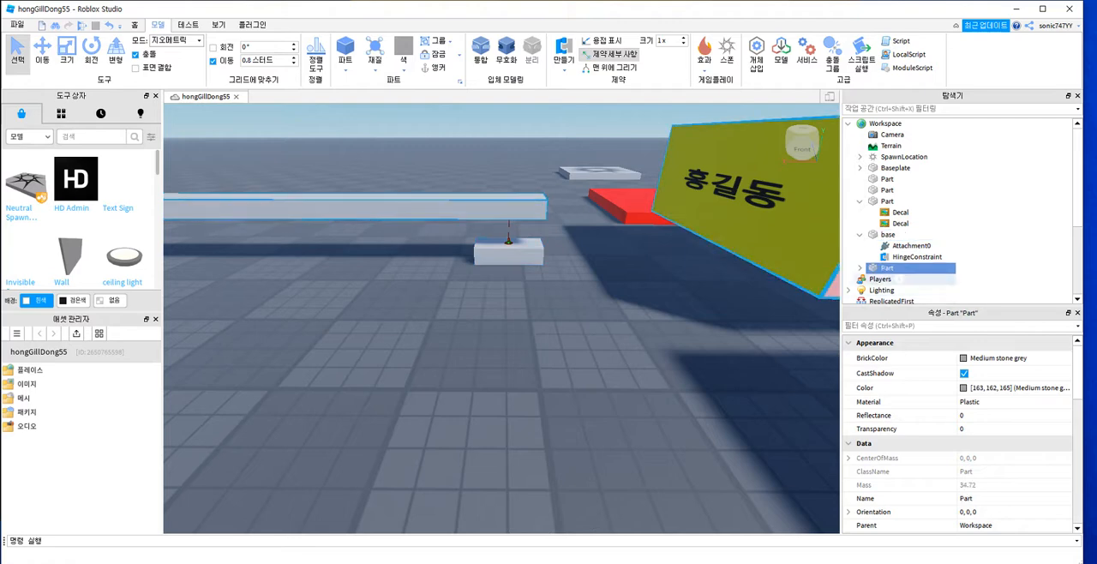
click(888, 268)
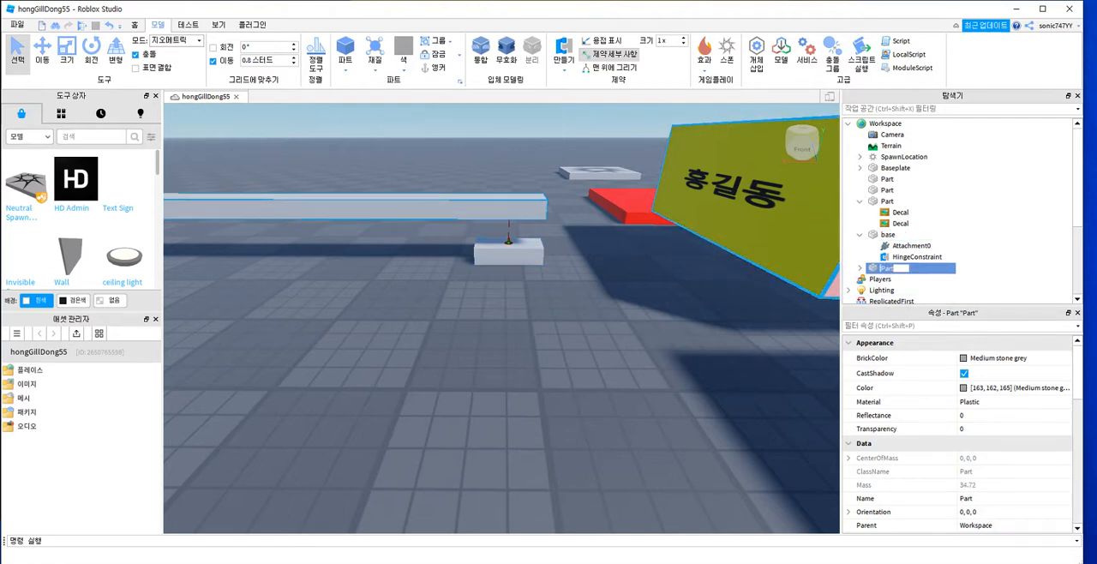
text(top)
key(Return)
Step: Expand the top part's contents and inspect the hinge constraint with its attachments Attachment0 and Attachment1
click(860, 268)
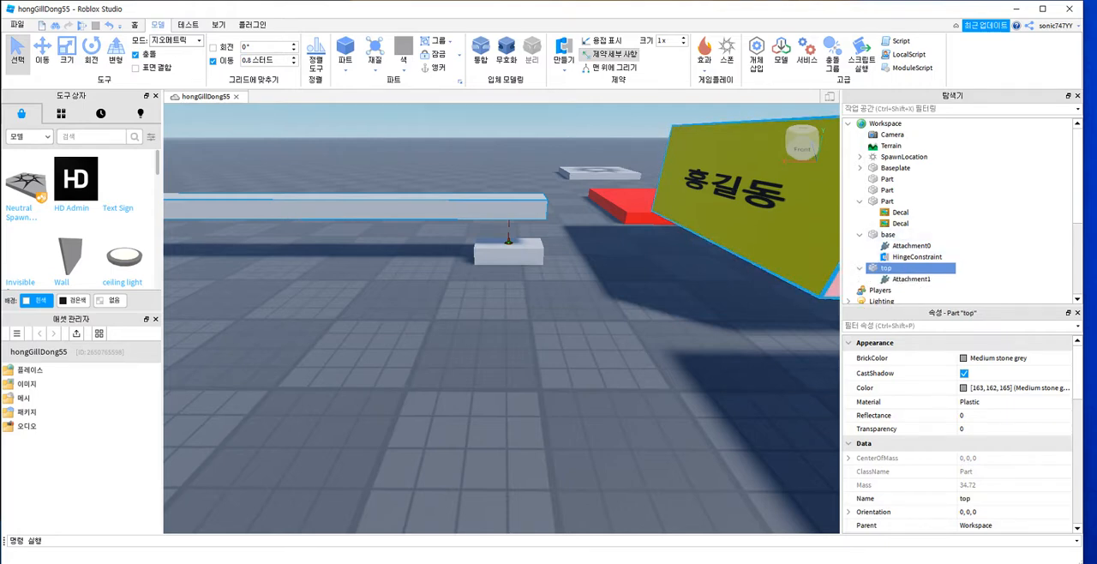
click(917, 257)
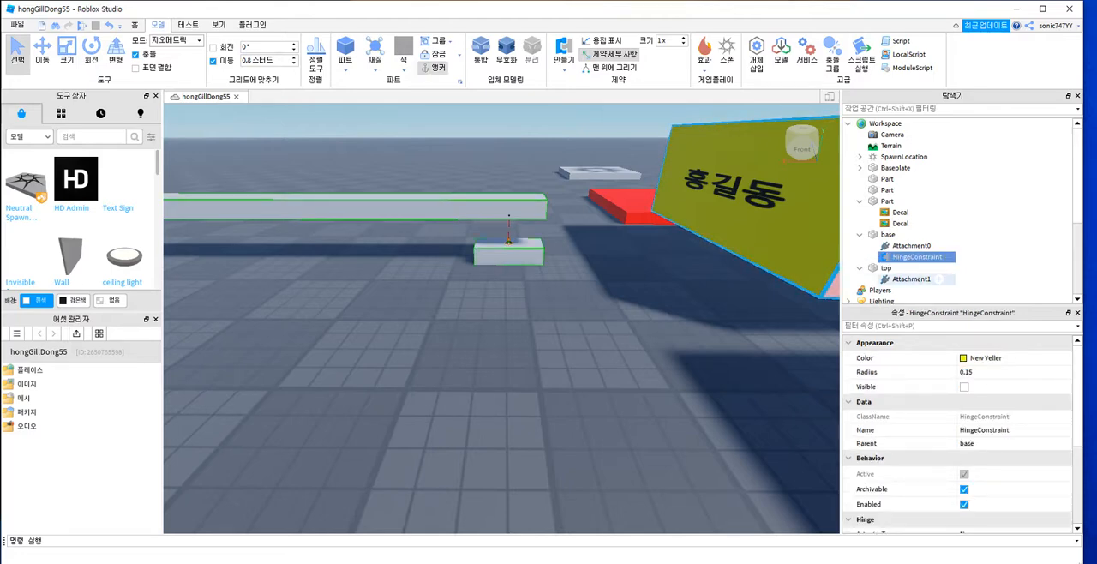
click(911, 246)
click(912, 279)
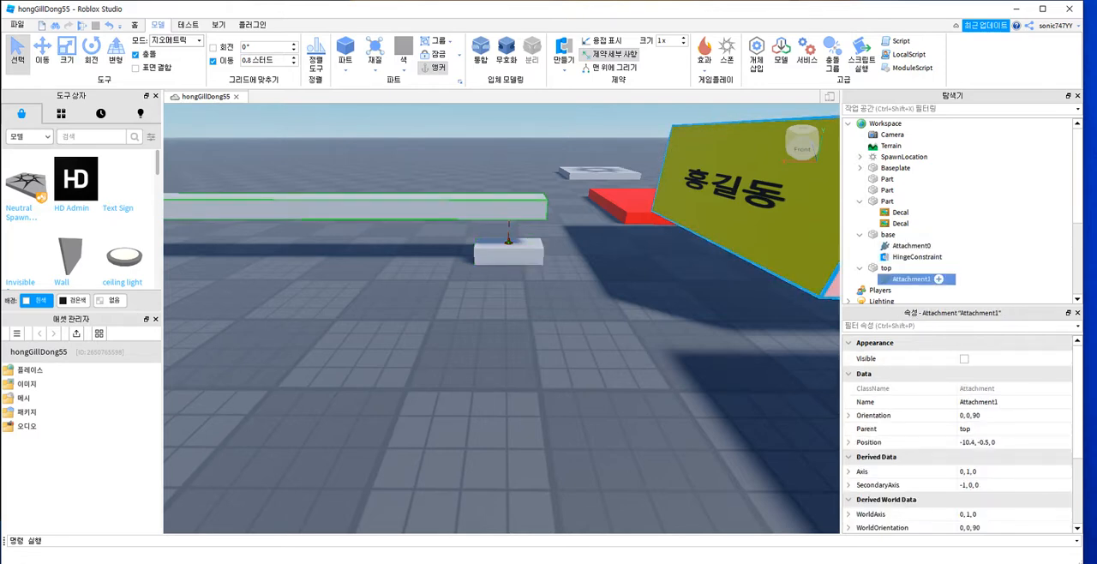
key(F2)
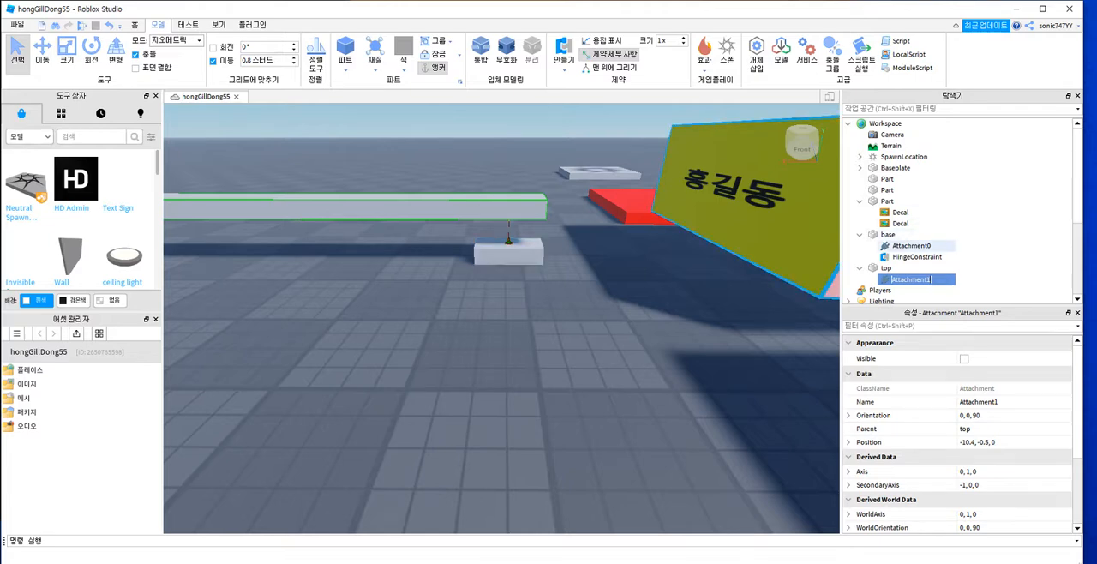
click(912, 246)
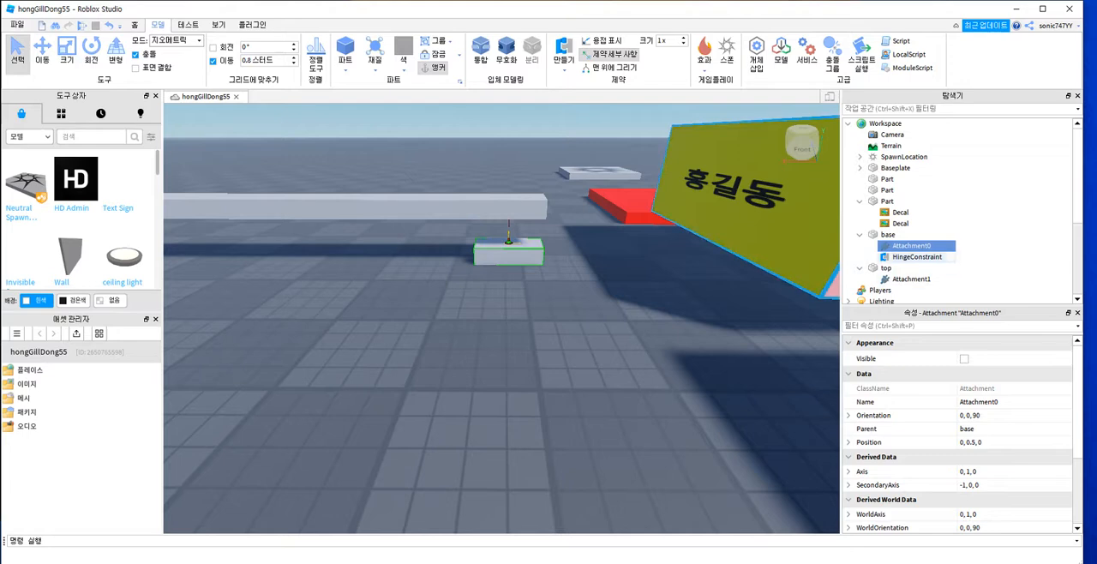
Step: Set the ActuatorType of the base part's HingeConstraint to Motor
click(917, 258)
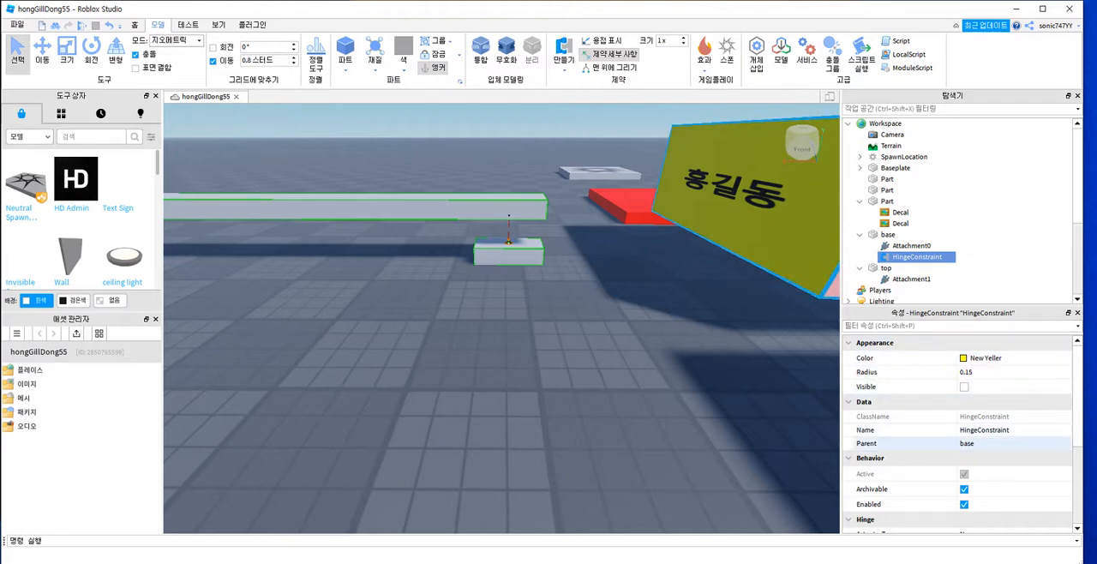
scroll(959, 443, down, 1)
scroll(959, 387, up, 1)
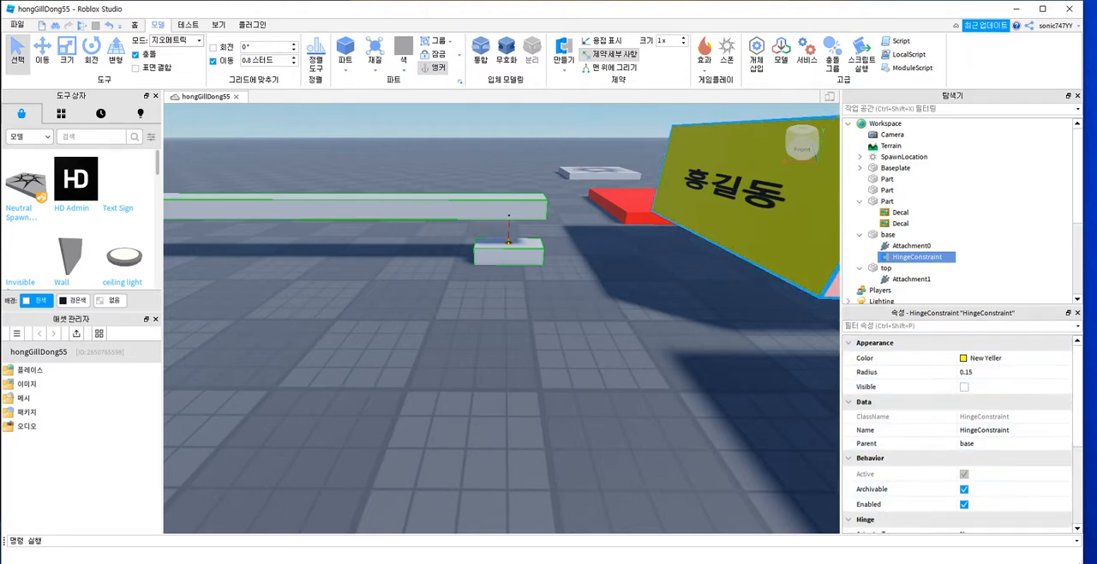
scroll(959, 428, down, 2)
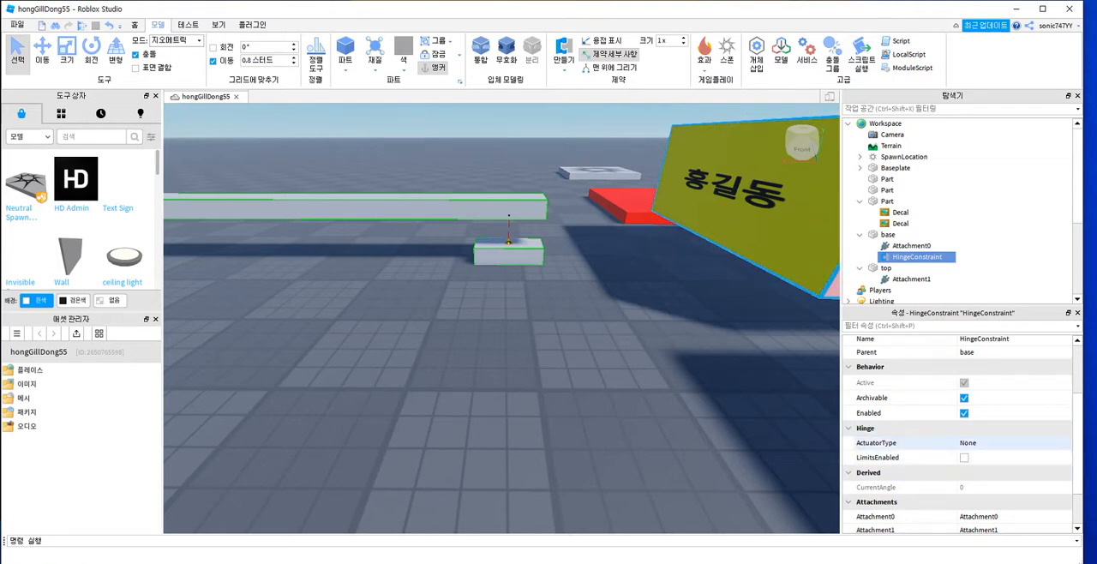
click(969, 443)
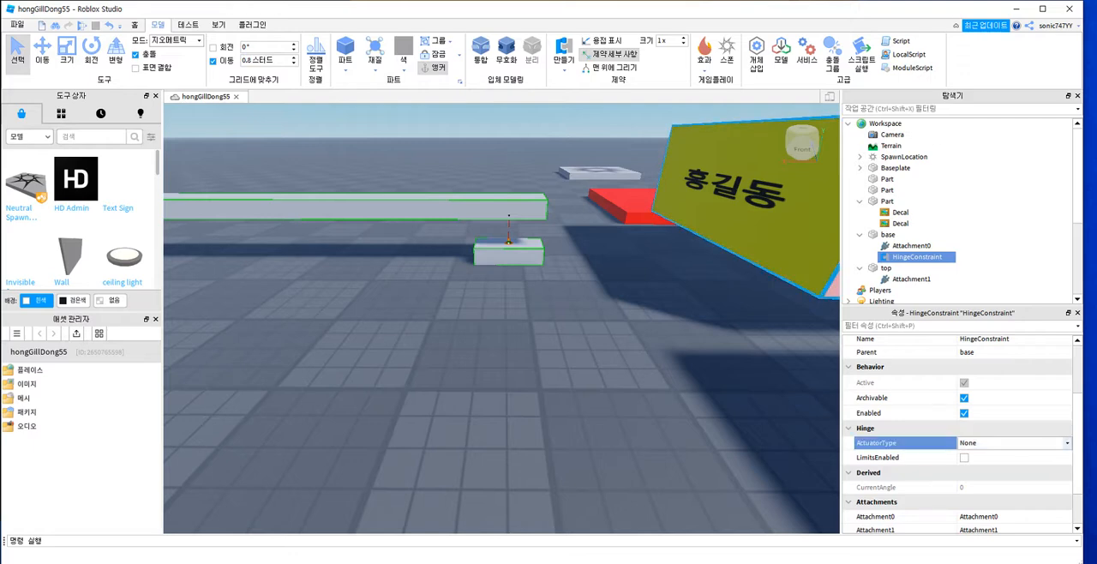
click(1067, 443)
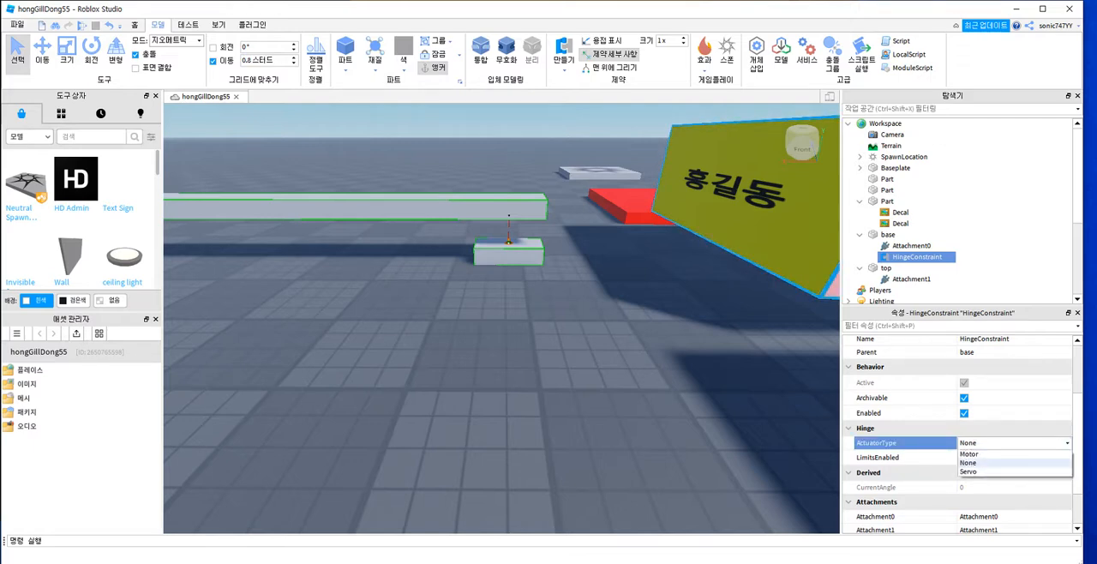
click(971, 455)
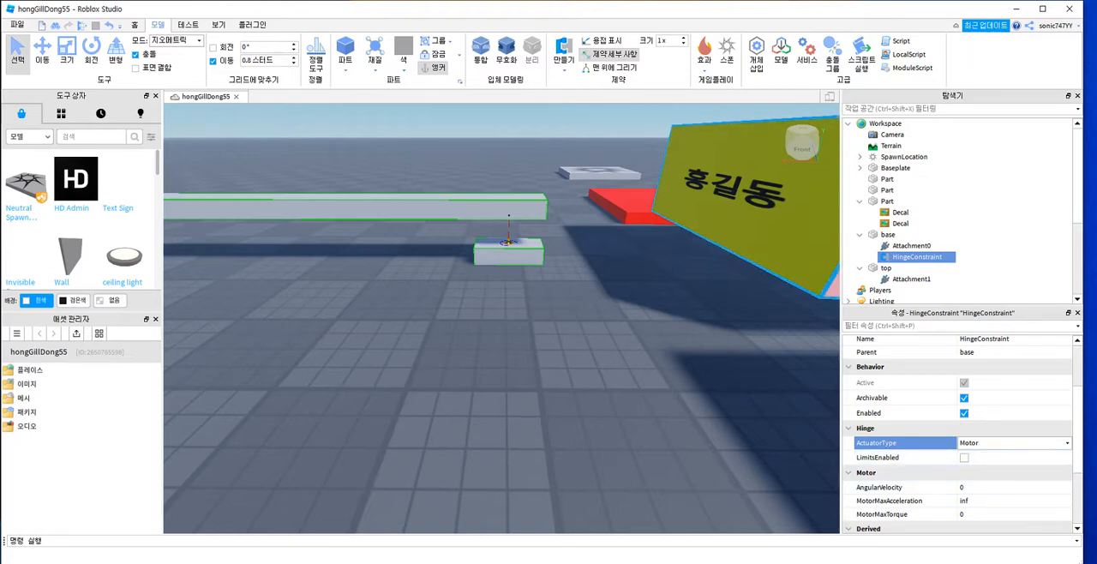
Step: Set the hinge motor's AngularVelocity to 1
scroll(956, 437, down, 1)
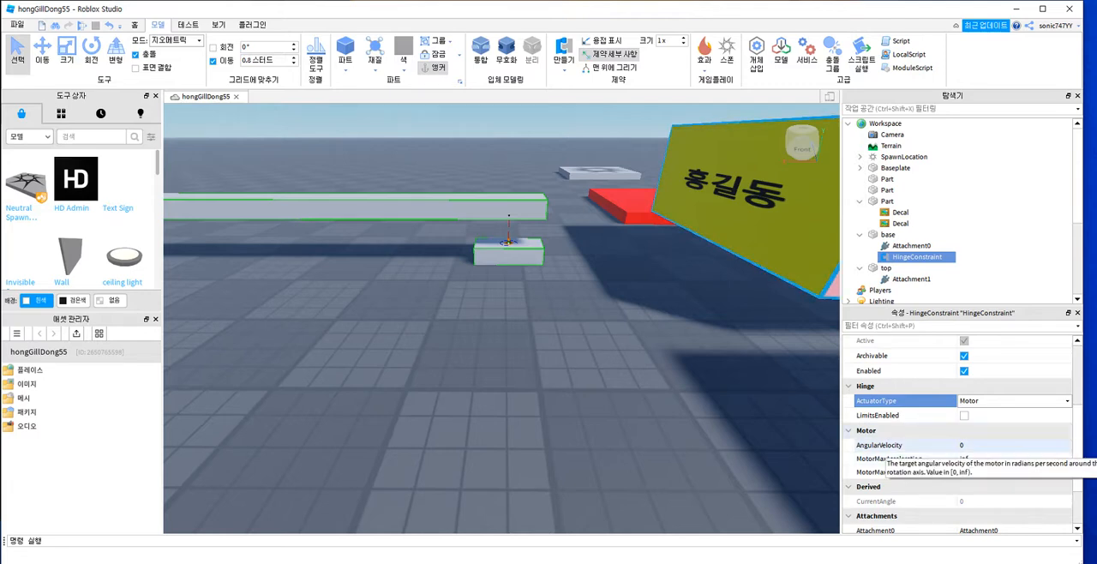
click(883, 446)
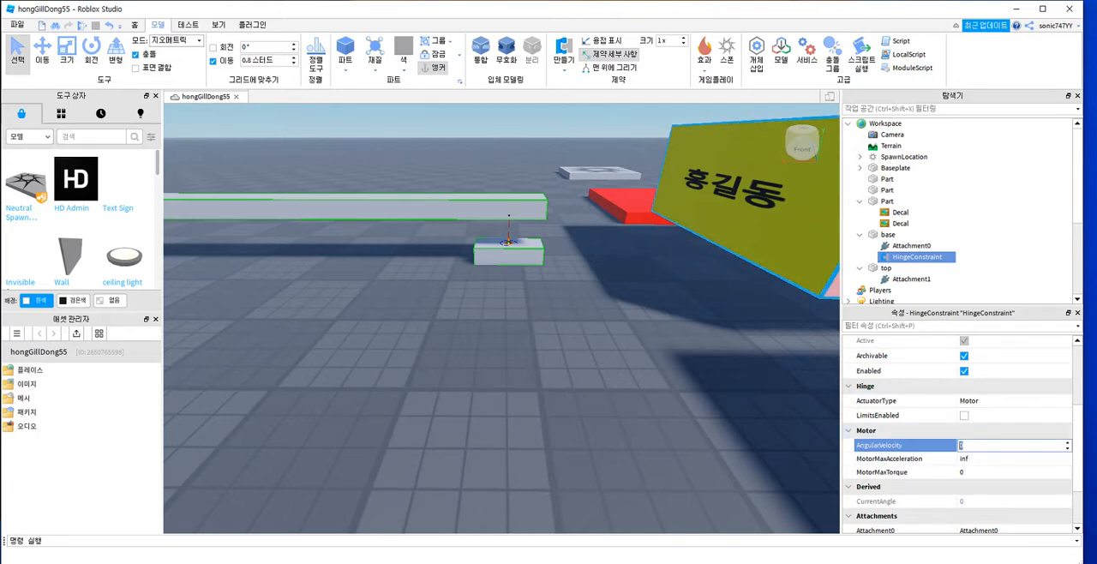
text(1)
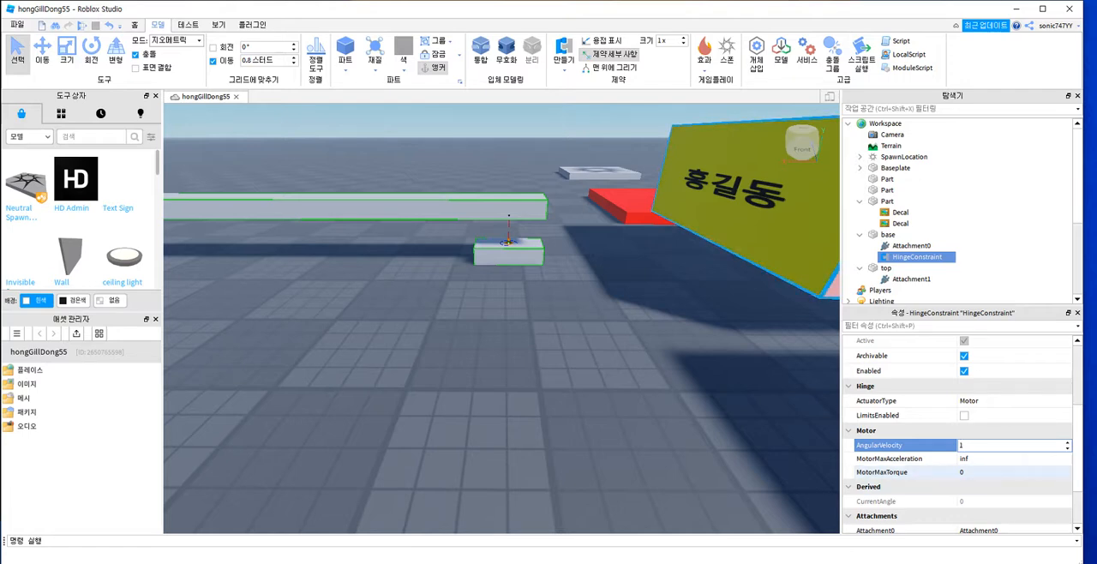
Step: Playtest the game, look towards the hinged bar from the spawn platform, and stop the test
click(977, 473)
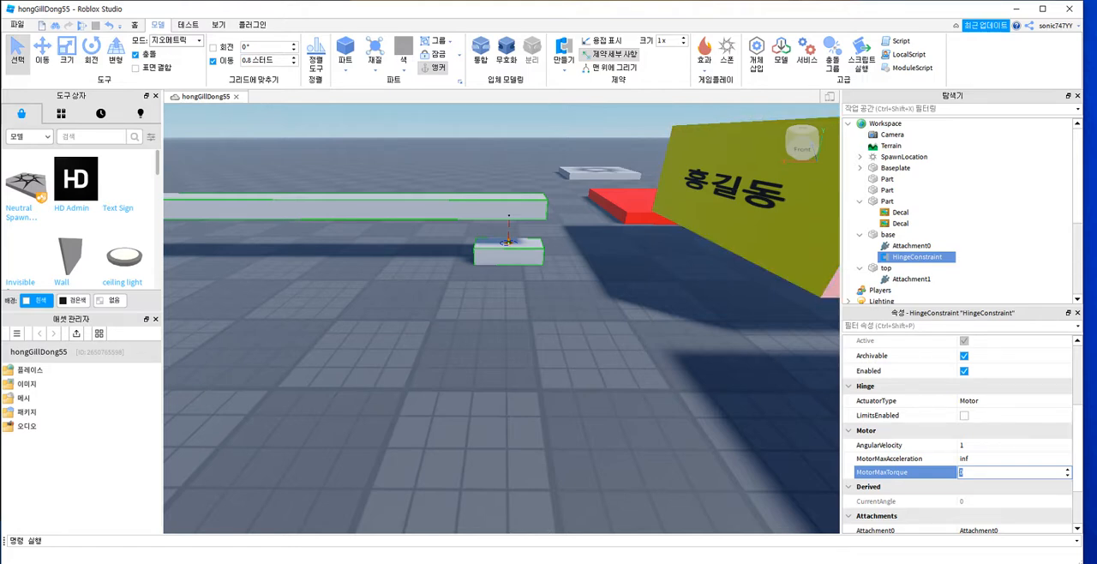
key(Escape)
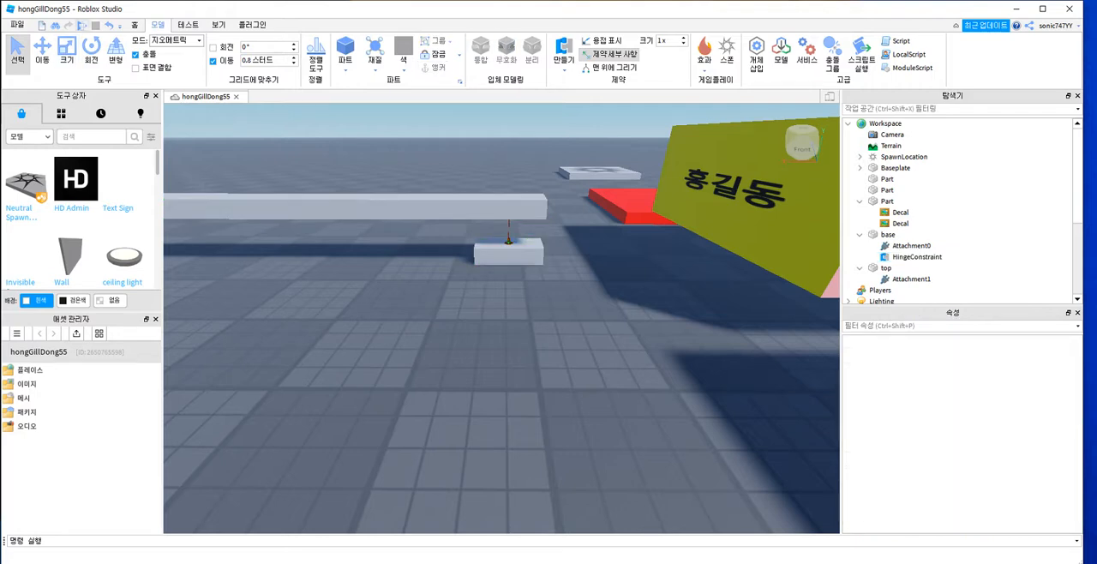
click(82, 26)
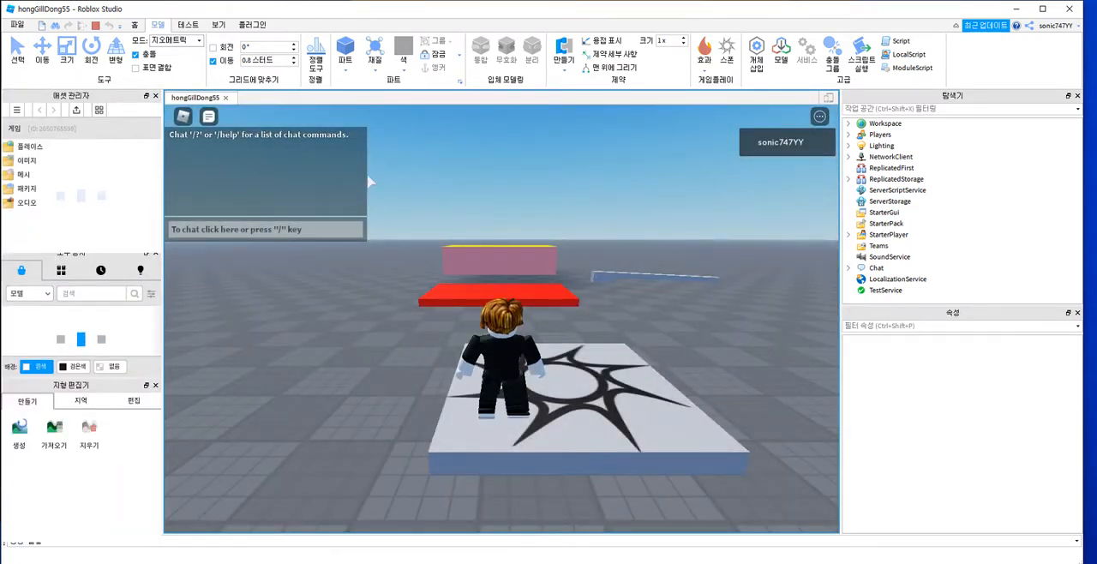
right_drag(686, 330, 649, 302)
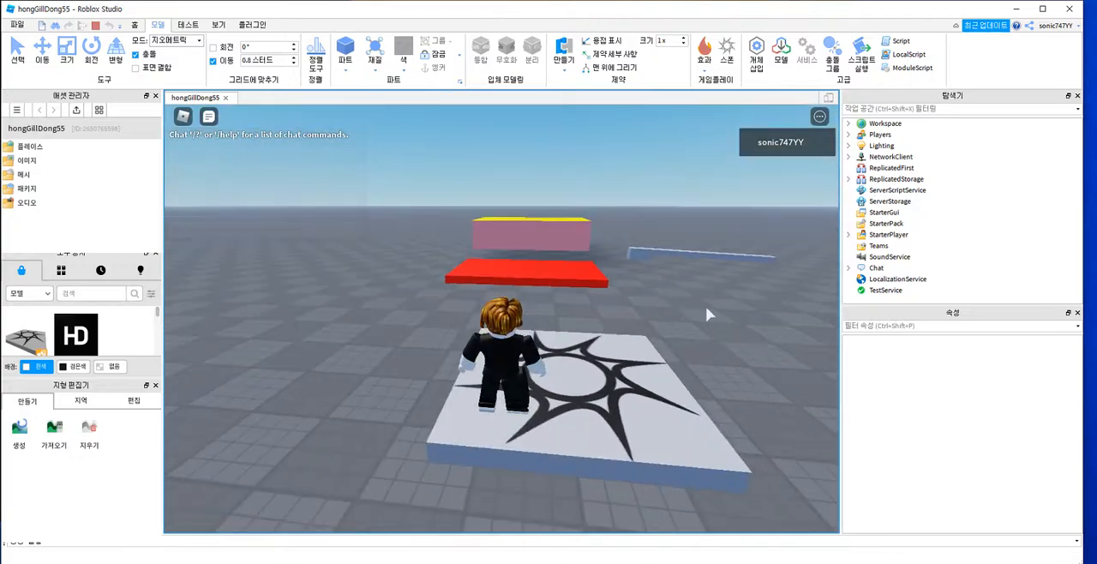
scroll(694, 339, up, 2)
scroll(699, 343, up, 4)
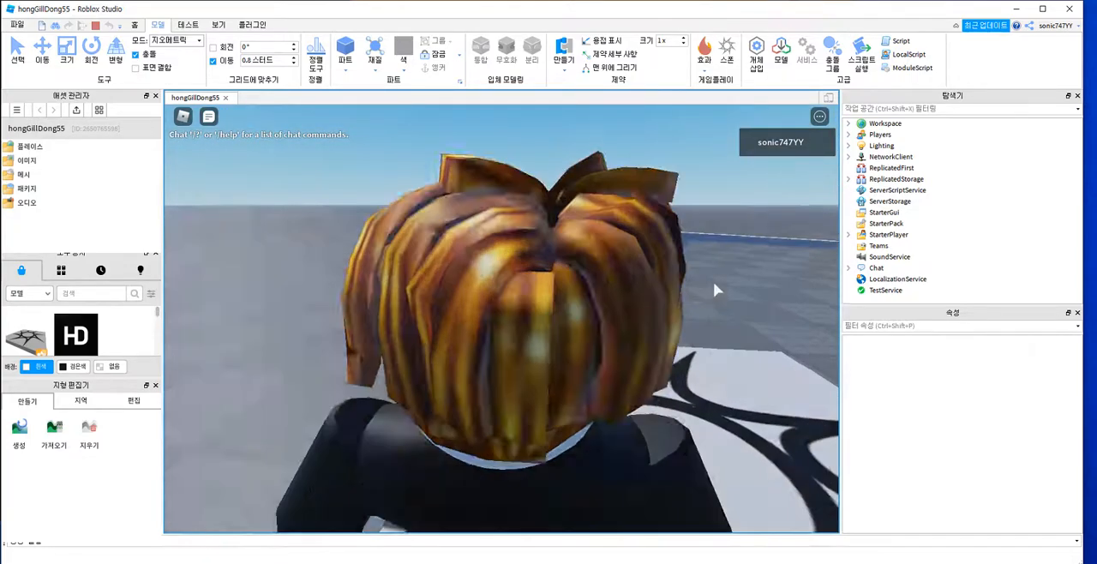
right_drag(718, 290, 715, 284)
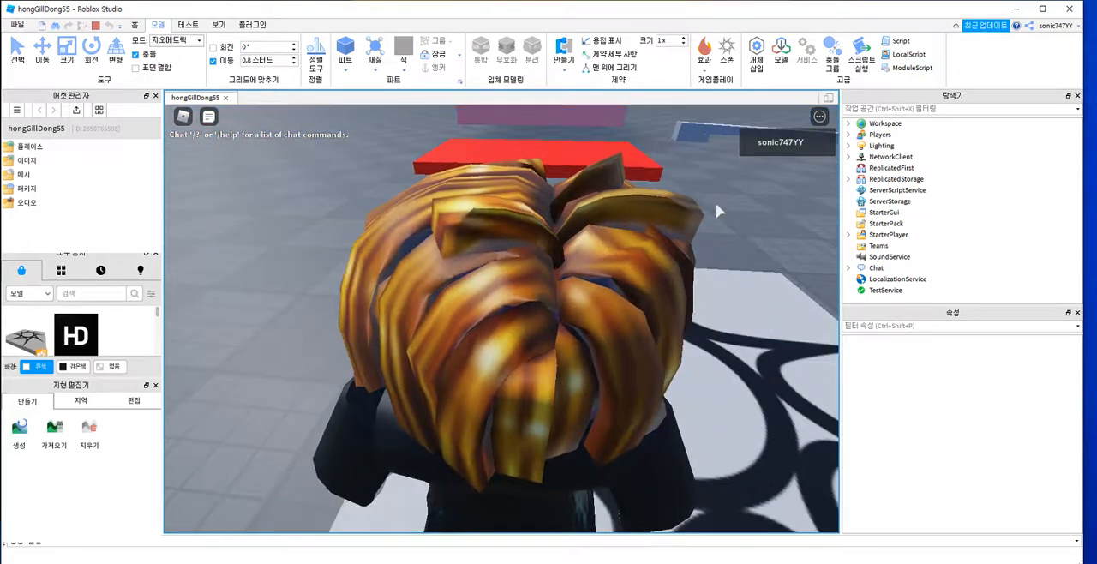
right_drag(717, 205, 717, 204)
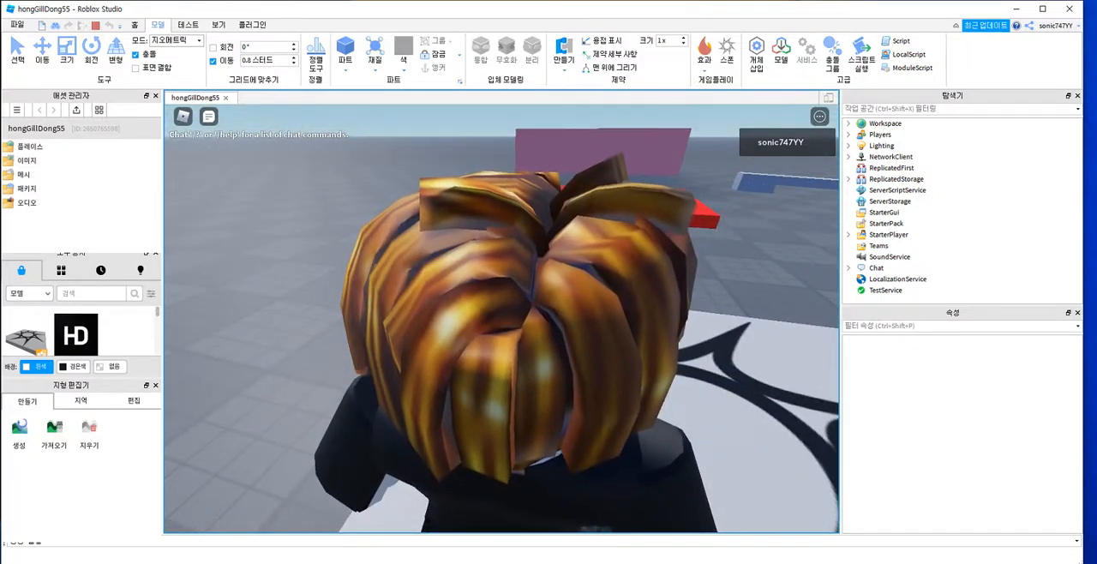
key(shift+F5)
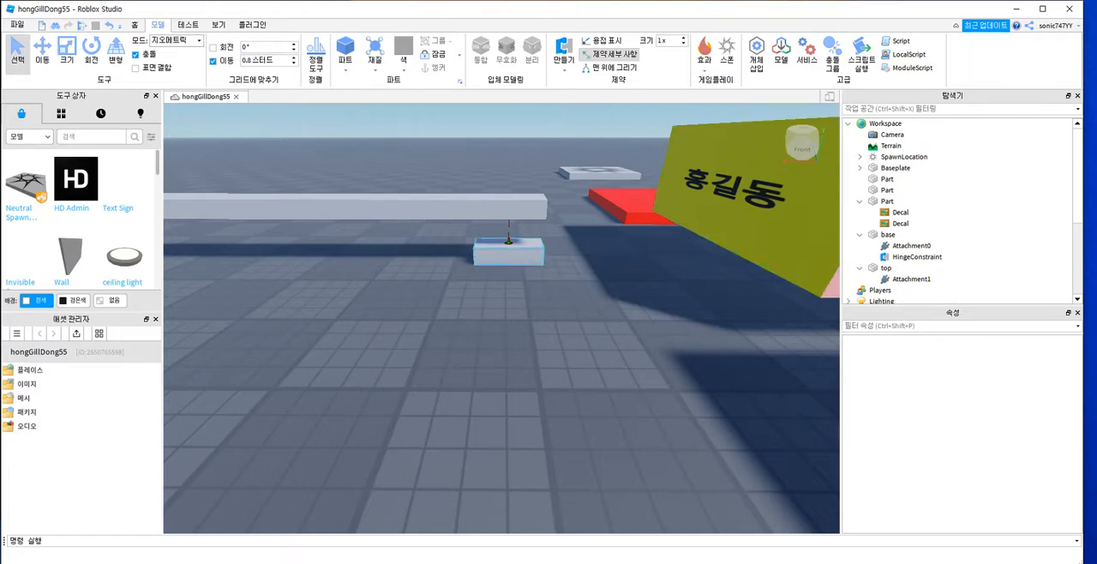
Step: Inspect the base part and its hinge up close, including the base part's Behavior properties
click(510, 255)
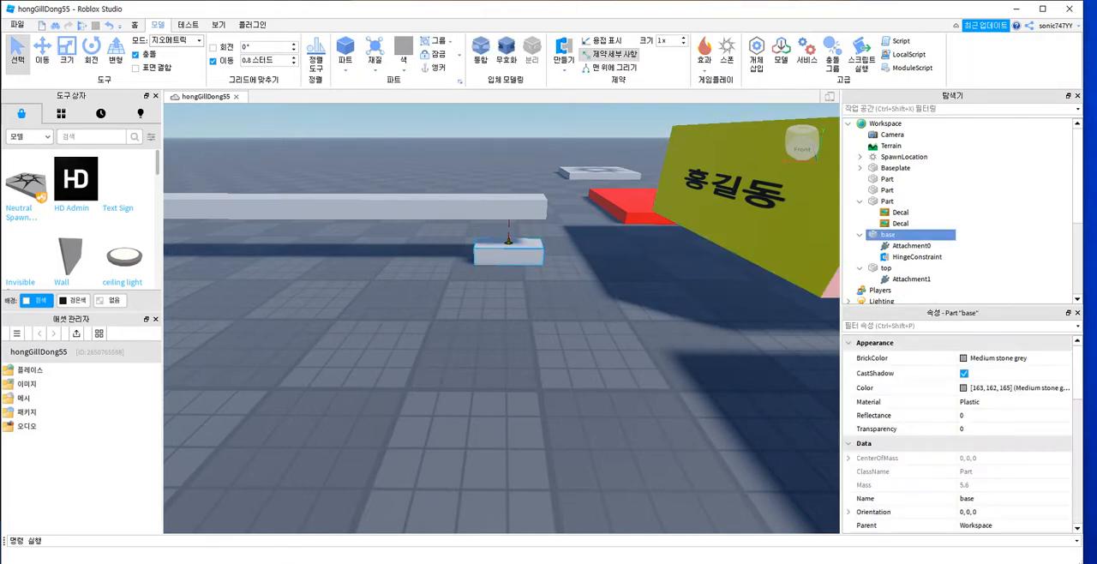
click(509, 242)
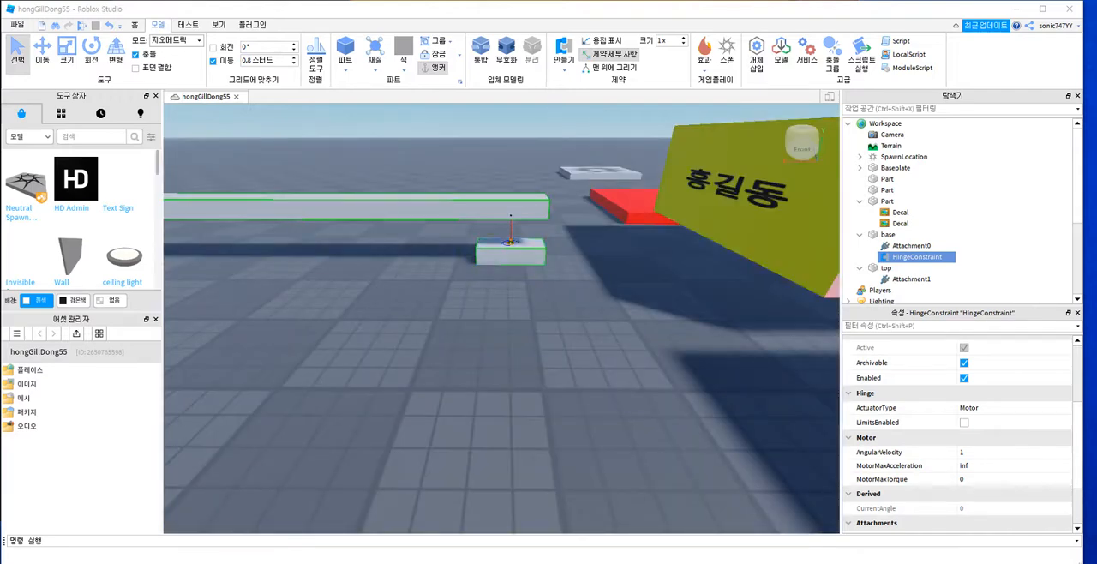
right_drag(509, 260, 509, 251)
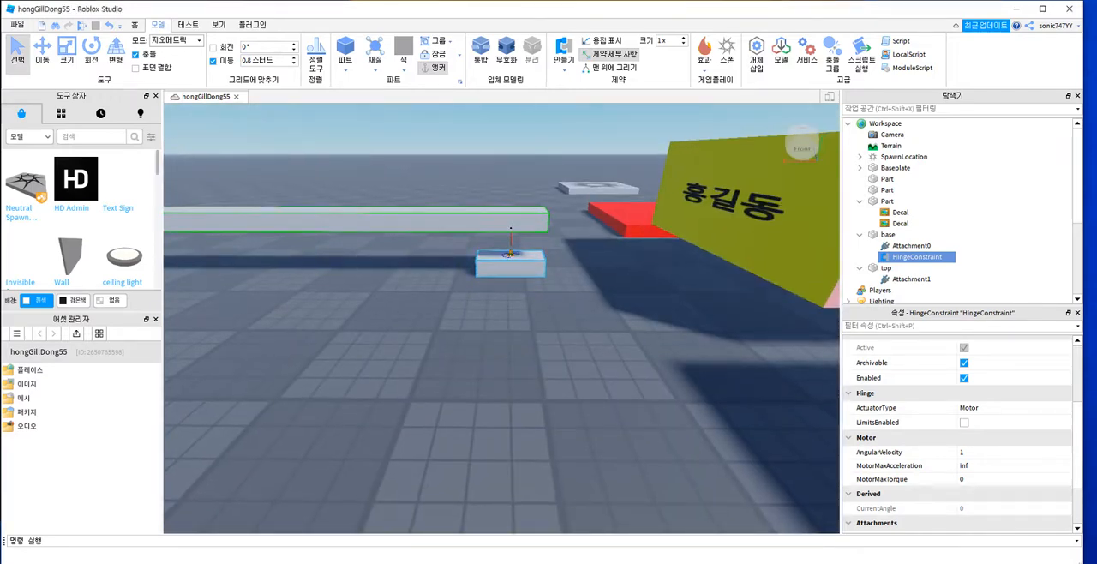
click(509, 255)
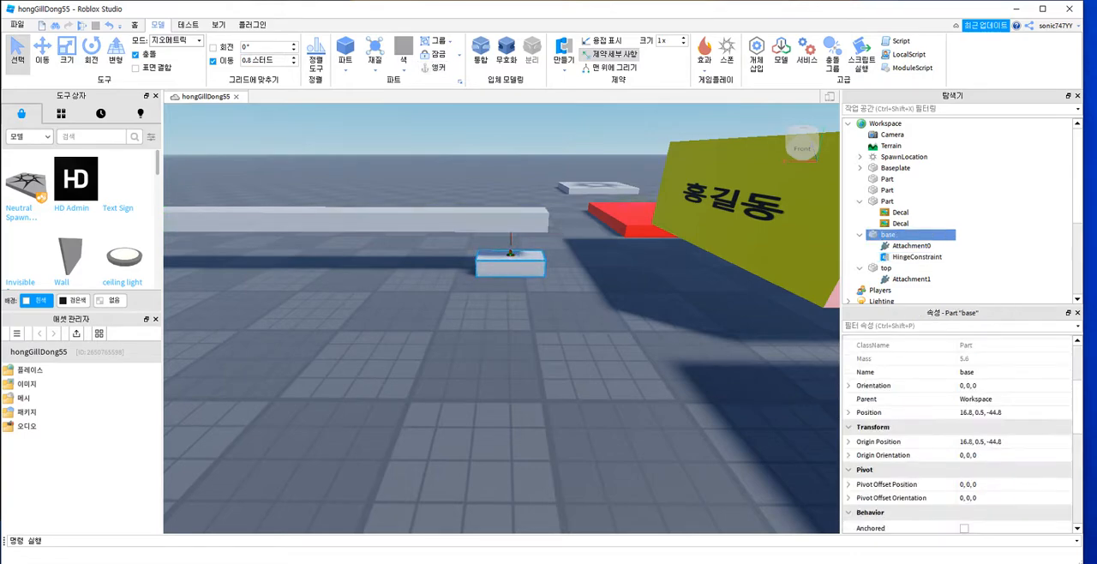
key(f)
right_drag(509, 254, 158, 278)
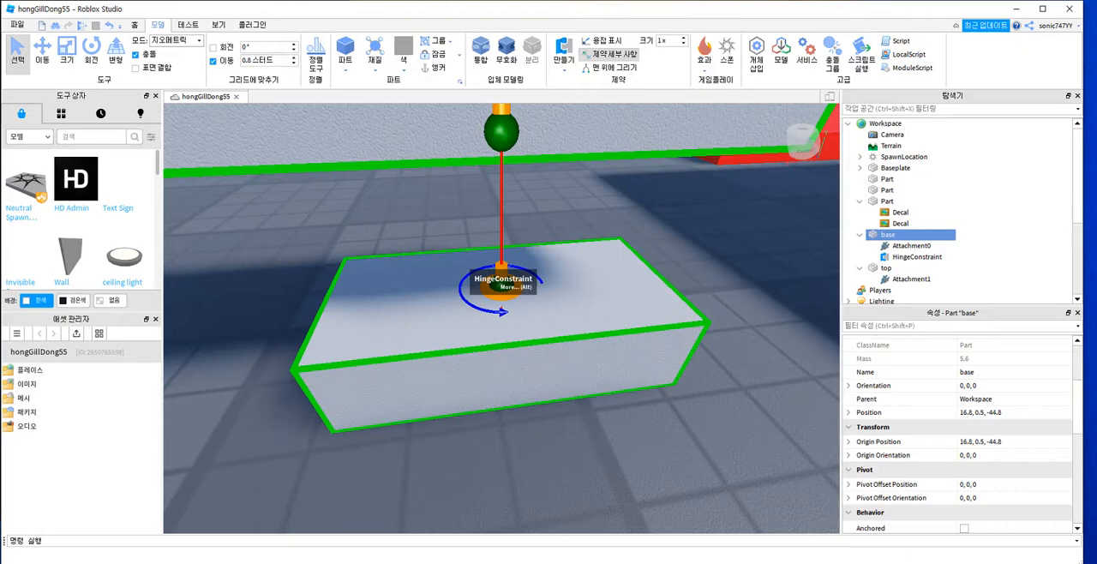
right_drag(511, 336, 506, 281)
scroll(506, 316, down, 8)
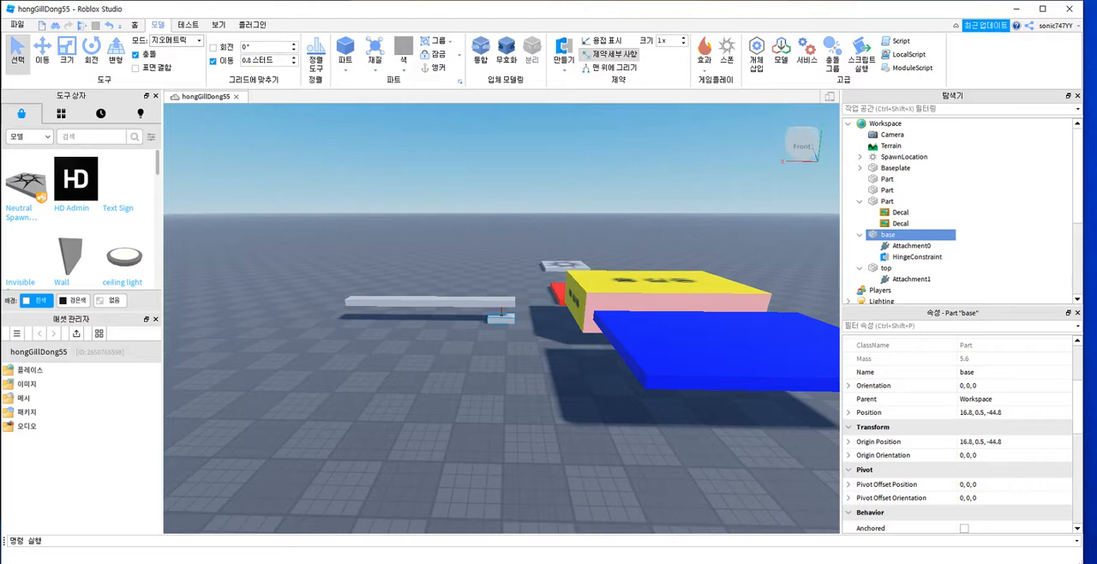
scroll(909, 434, down, 5)
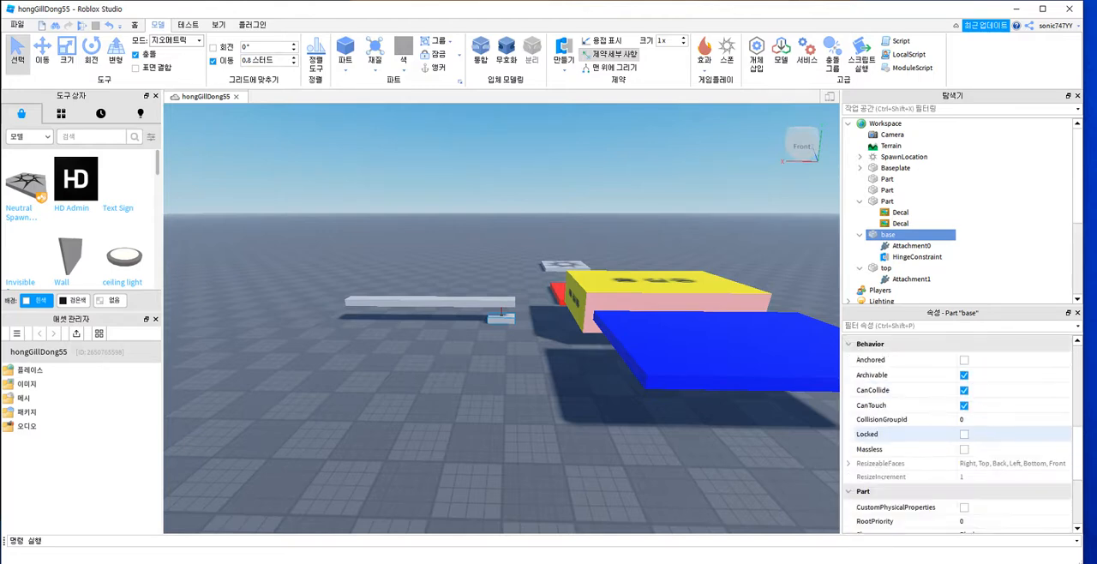
scroll(909, 434, down, 2)
Step: Set the HingeConstraint's MotorMaxTorque to 100 and its AngularVelocity to 100
click(918, 256)
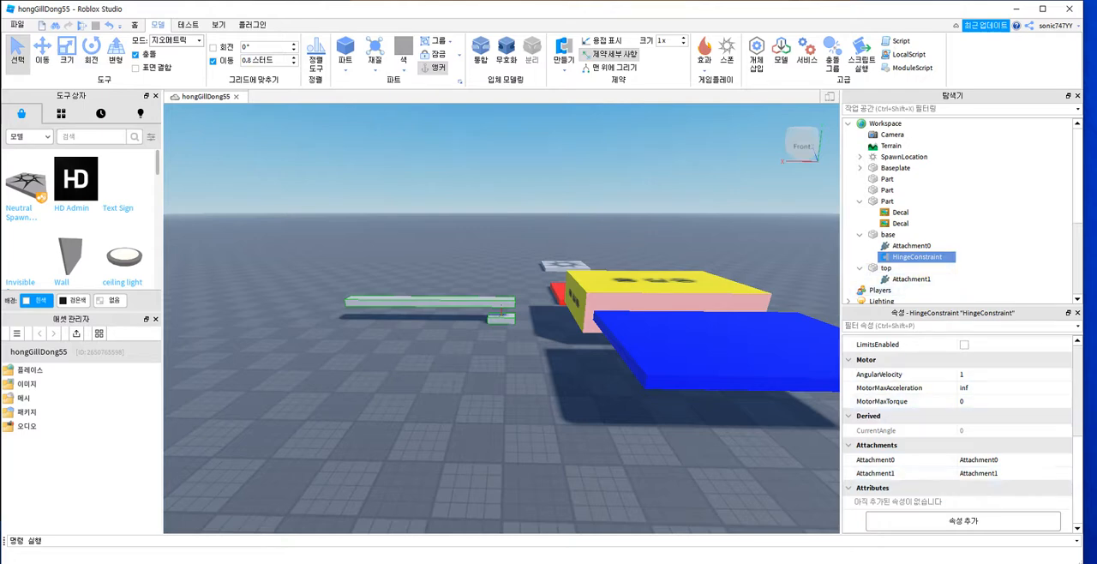
click(974, 401)
text(100)
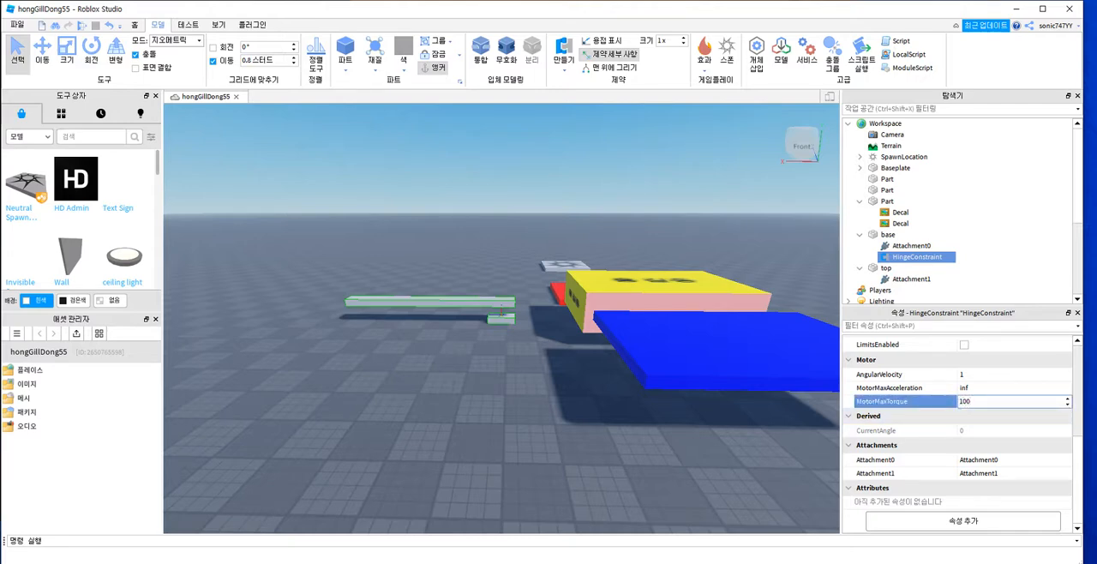
key(Return)
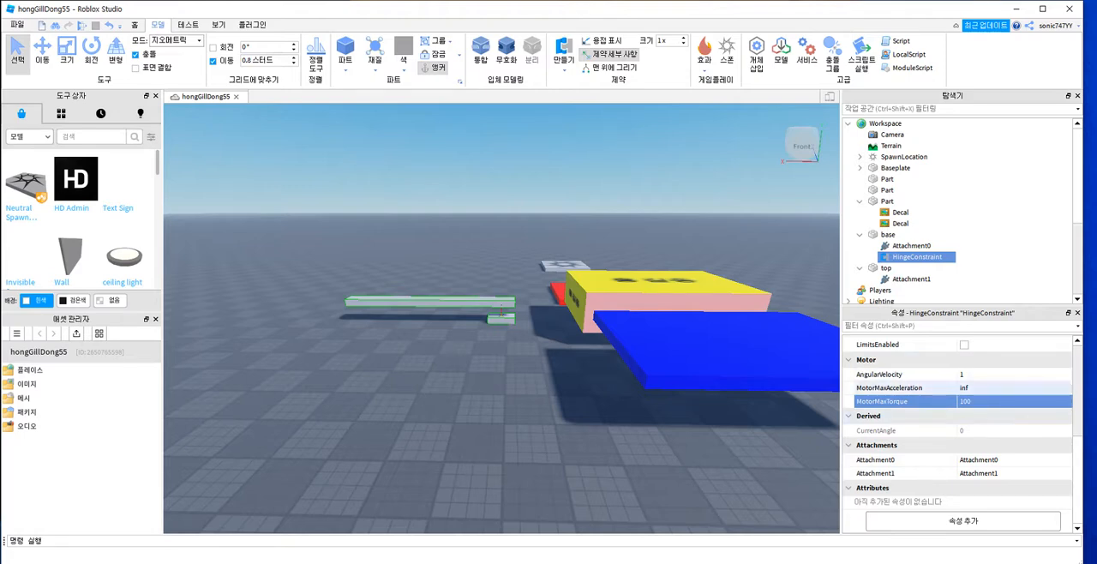
click(978, 375)
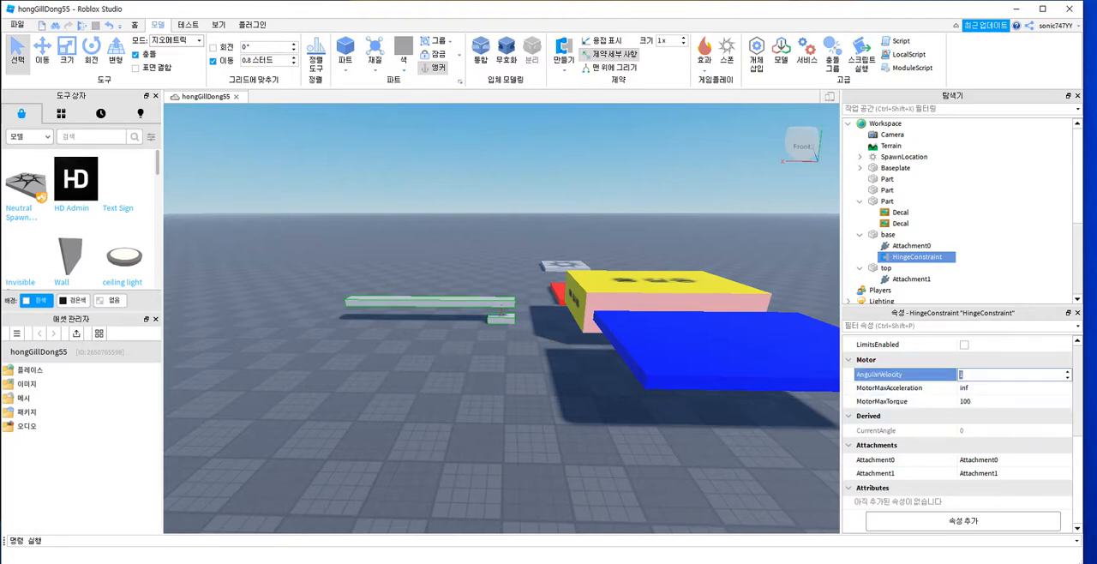
text(100)
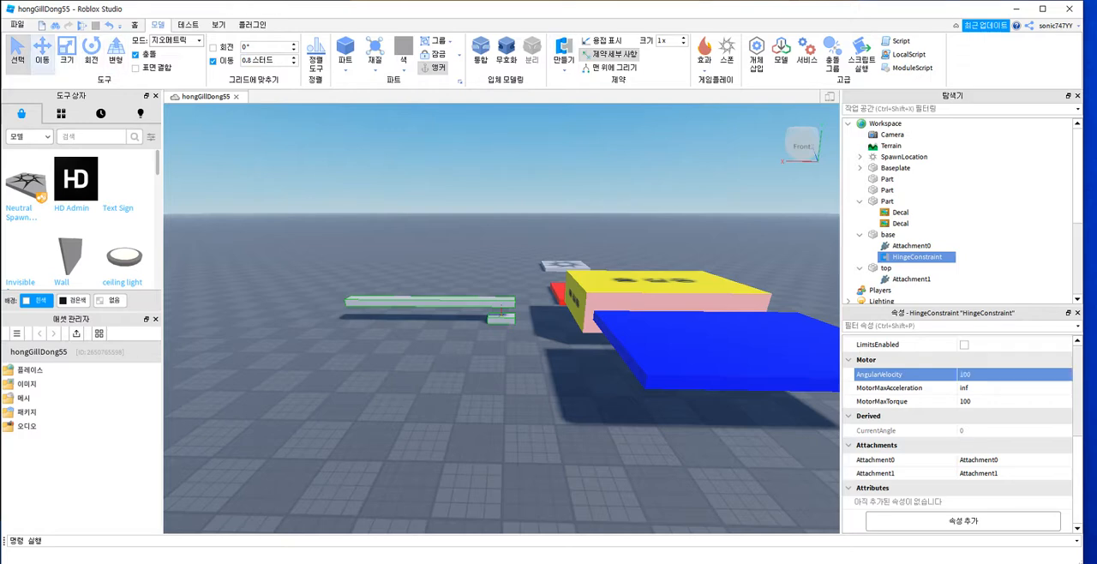
Step: Run the game again to check whether the bar rotates with the changed motor values, and end the test
click(82, 25)
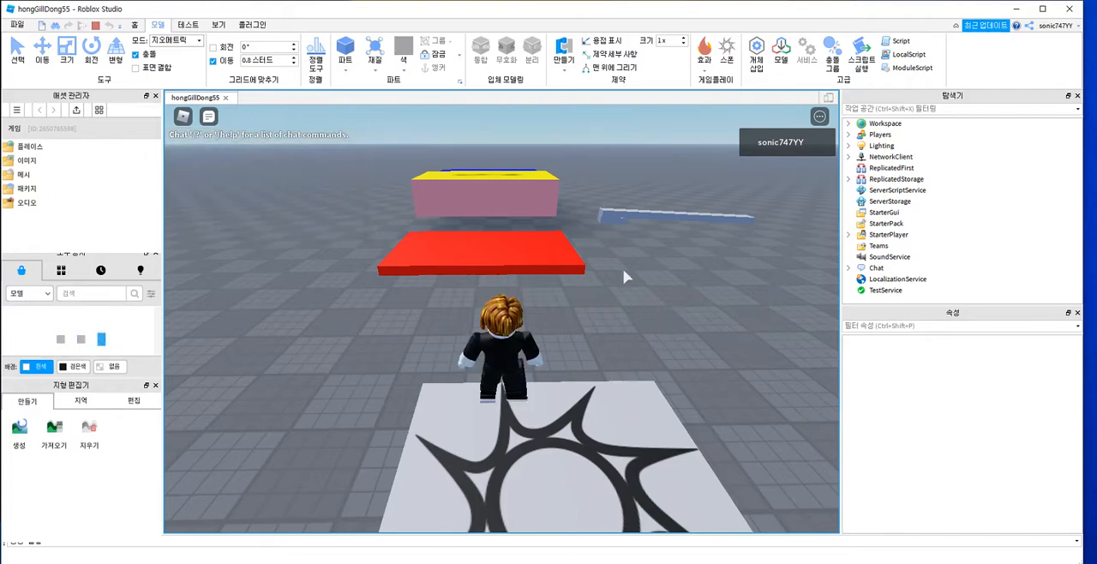
right_drag(637, 268, 637, 269)
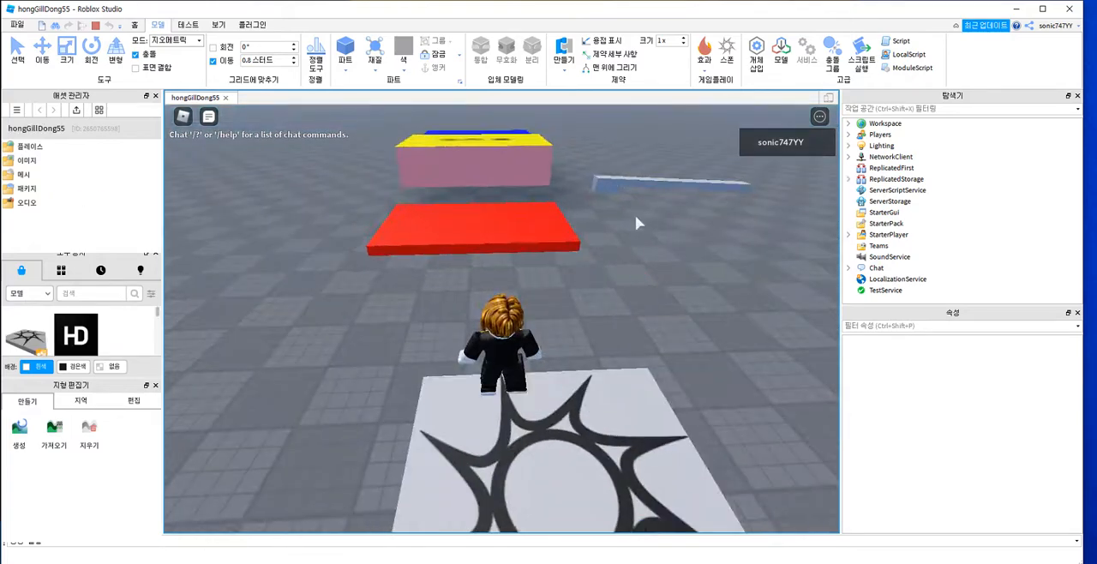
right_drag(637, 217, 641, 217)
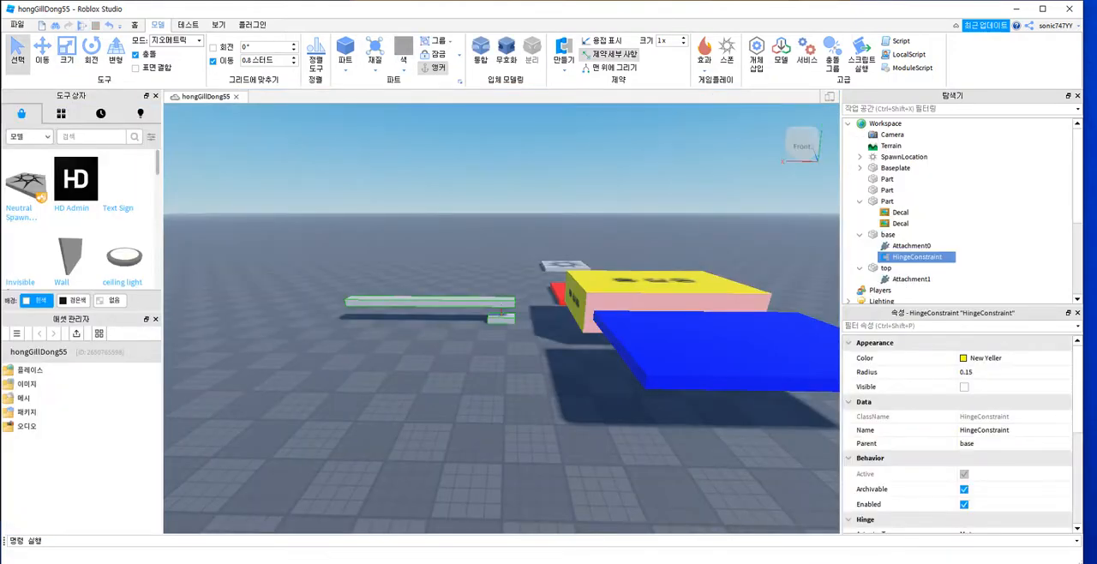
right_drag(502, 318, 512, 299)
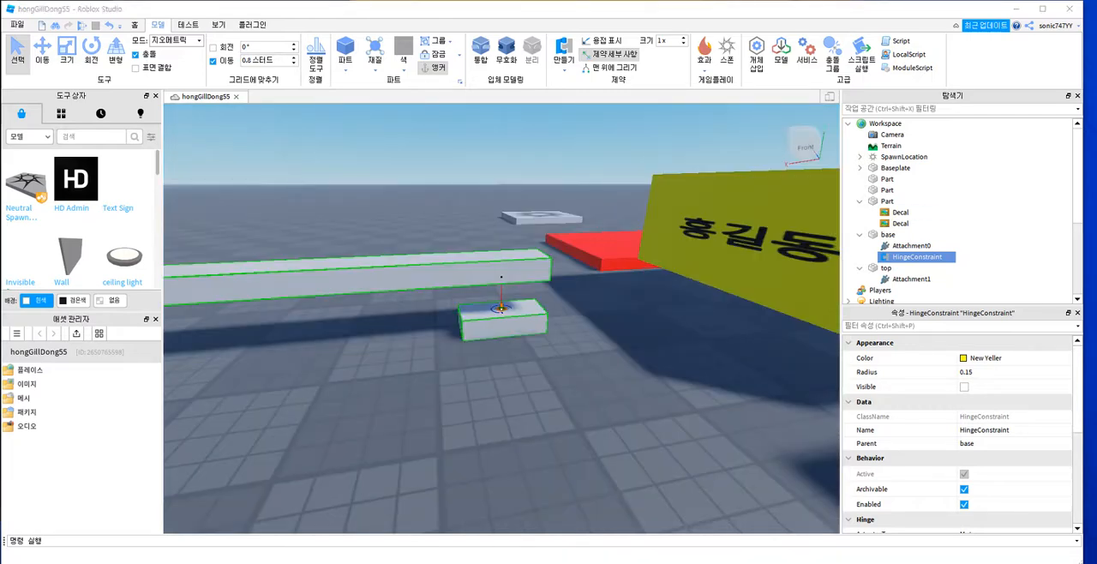
Step: Delete Attachment1 from the top part, and the HingeConstraint and Attachment0 from the base part
click(917, 279)
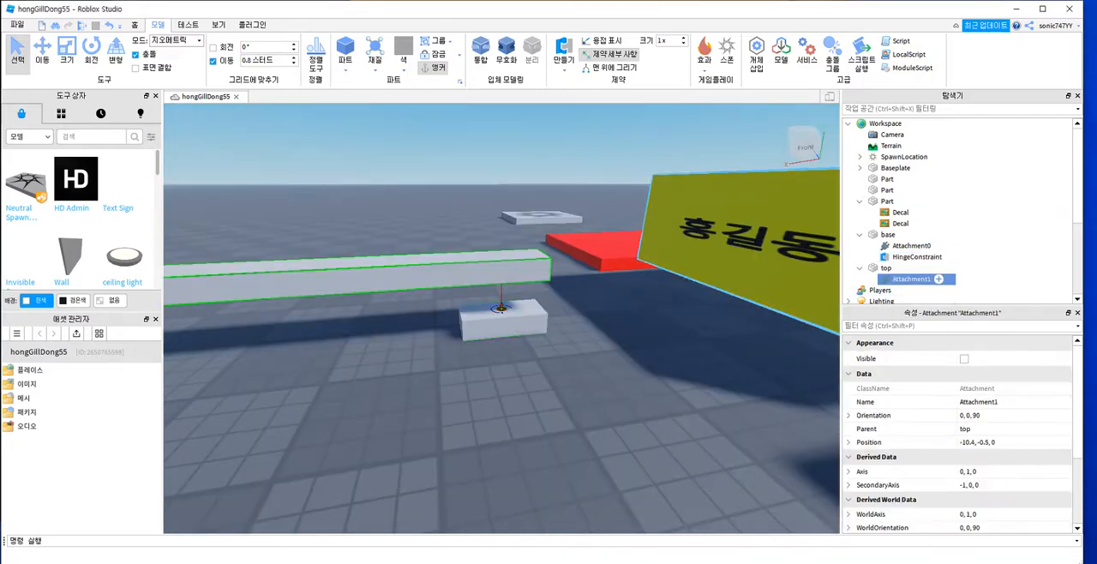
key(Delete)
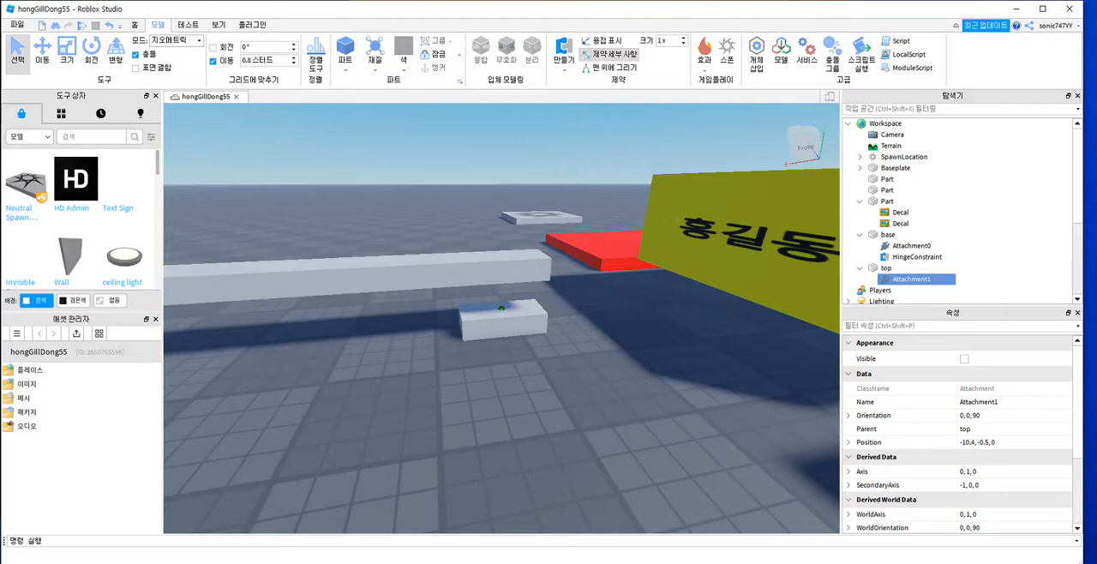
click(915, 256)
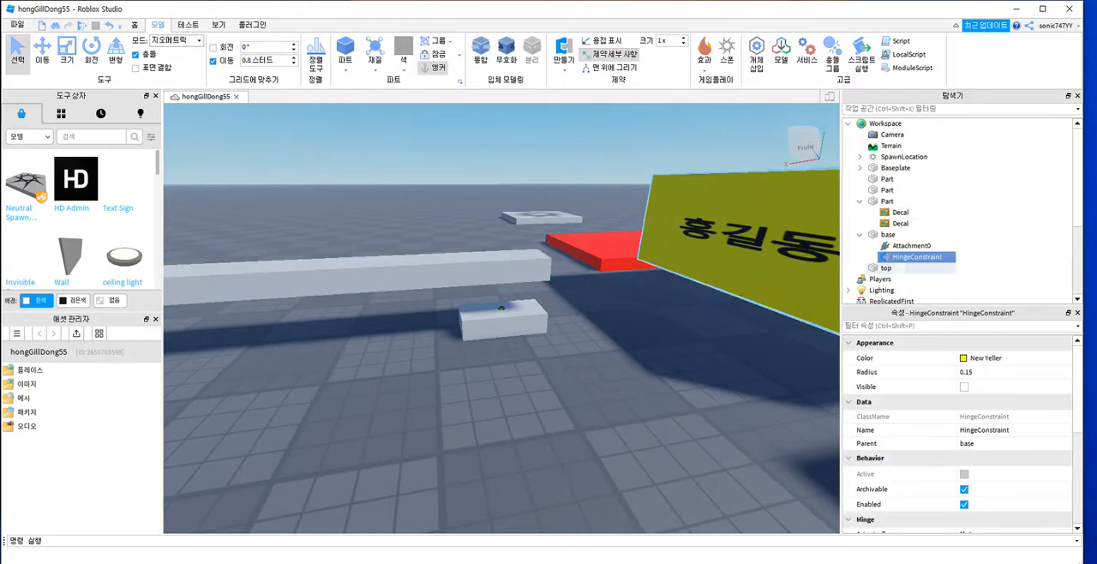
key(Delete)
click(912, 246)
key(Delete)
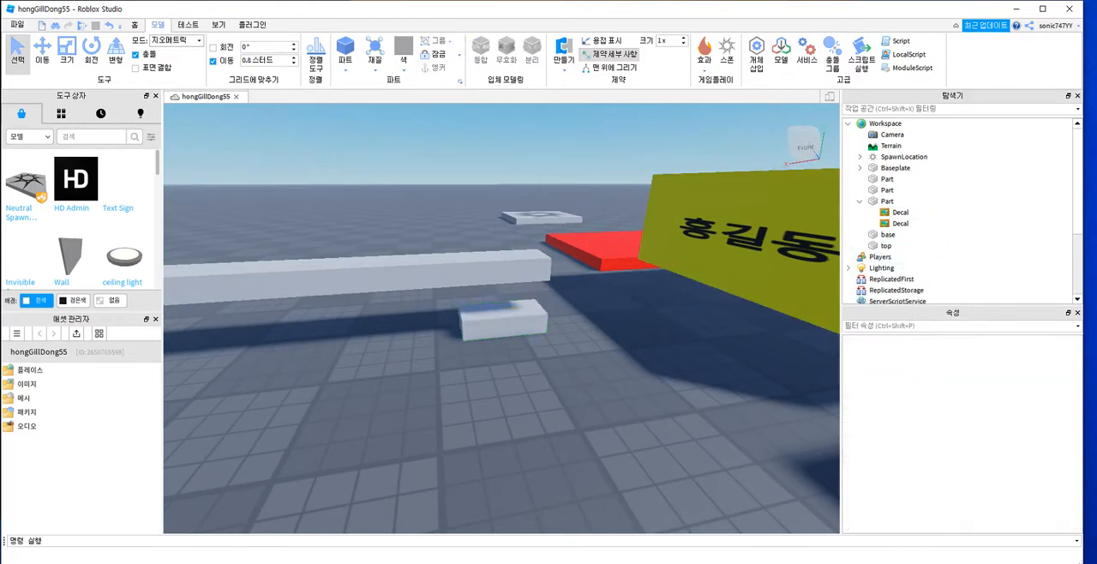
Step: Create a new hinge constraint from the upper face of the base part to the underside of the top bar
click(504, 270)
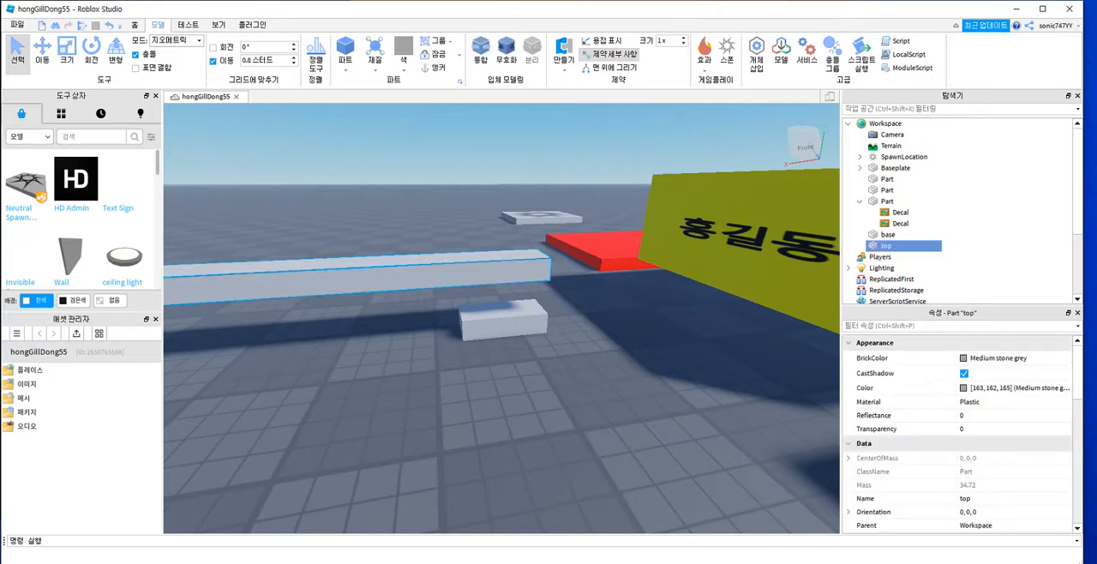
click(504, 322)
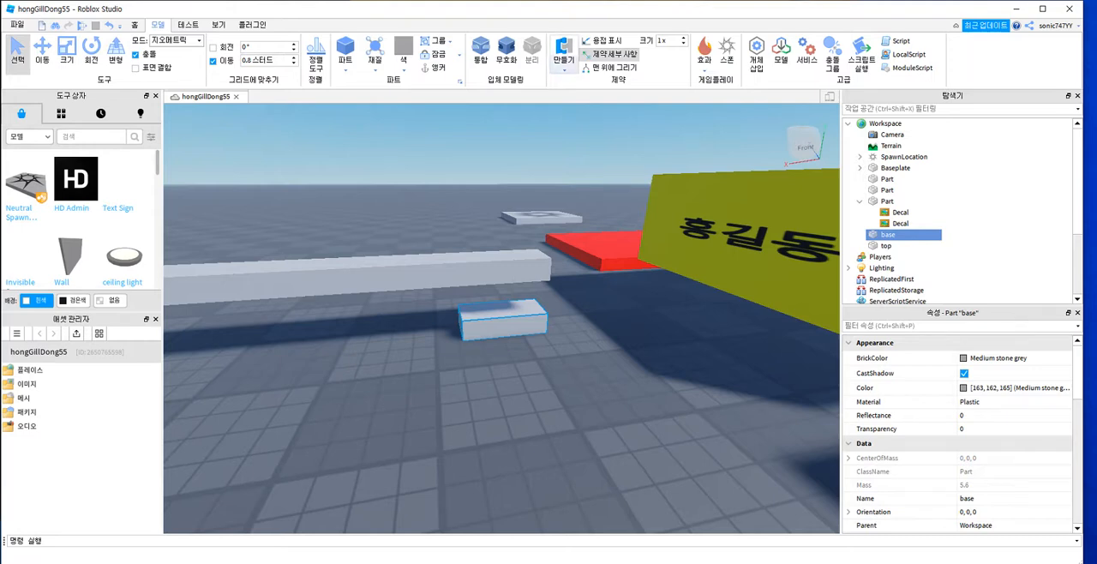
click(564, 56)
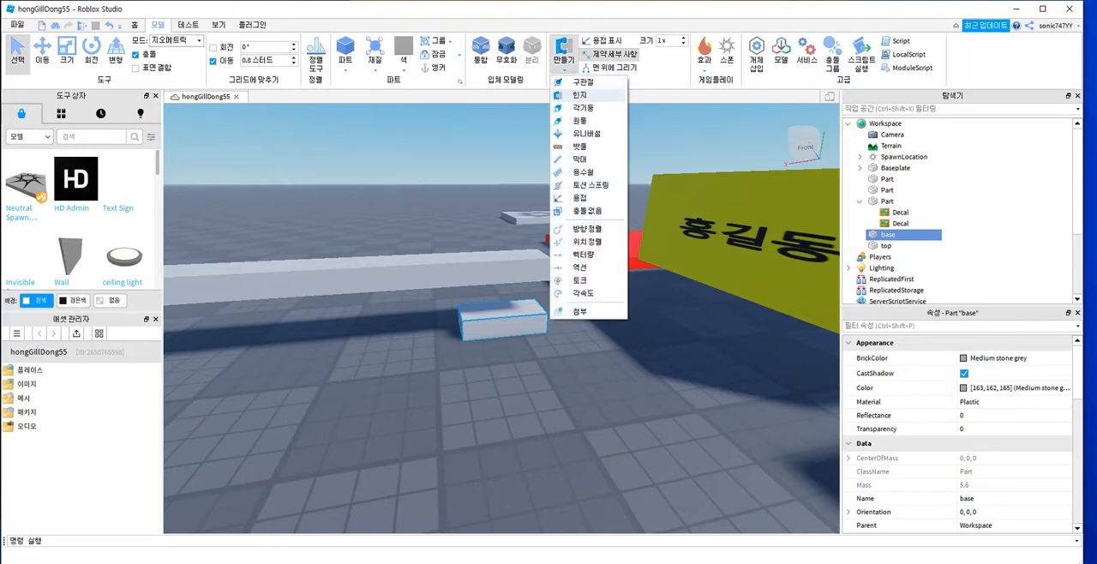
click(592, 105)
click(501, 306)
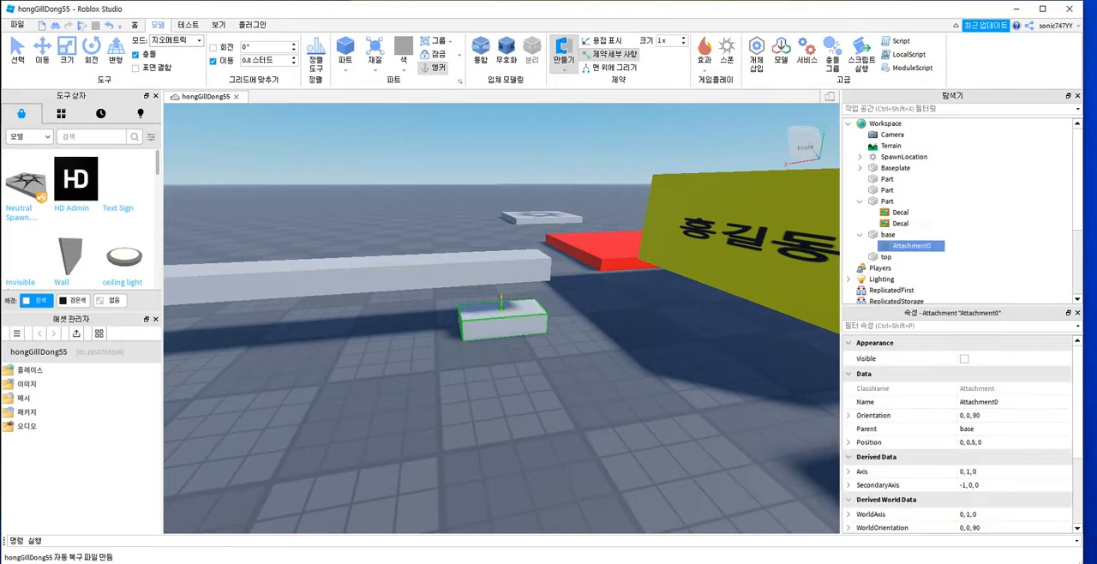
right_drag(501, 306, 498, 207)
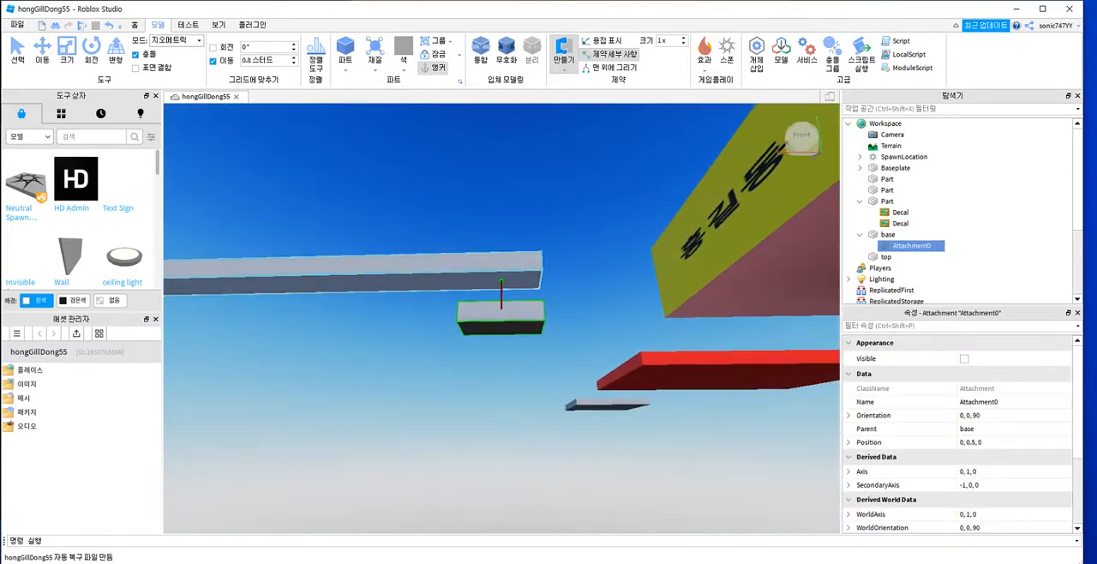
click(502, 284)
mouse_move(501, 283)
right_down()
mouse_move(501, 305)
mouse_move(502, 279)
right_up()
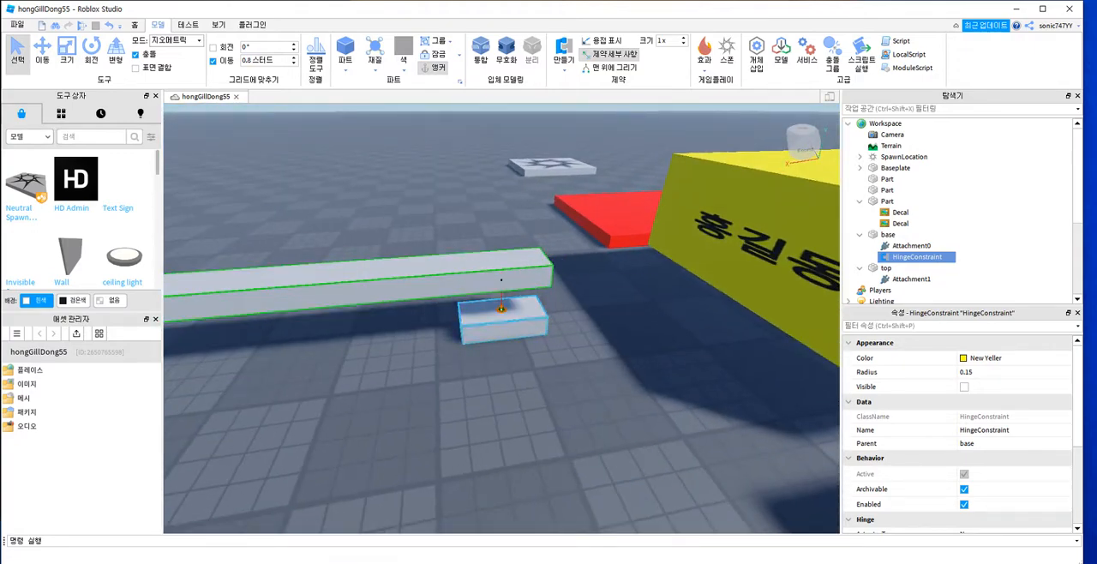
Step: Examine the new hinge and the details of its Attachment0 on the base part
mouse_move(501, 307)
click(502, 307)
mouse_move(501, 310)
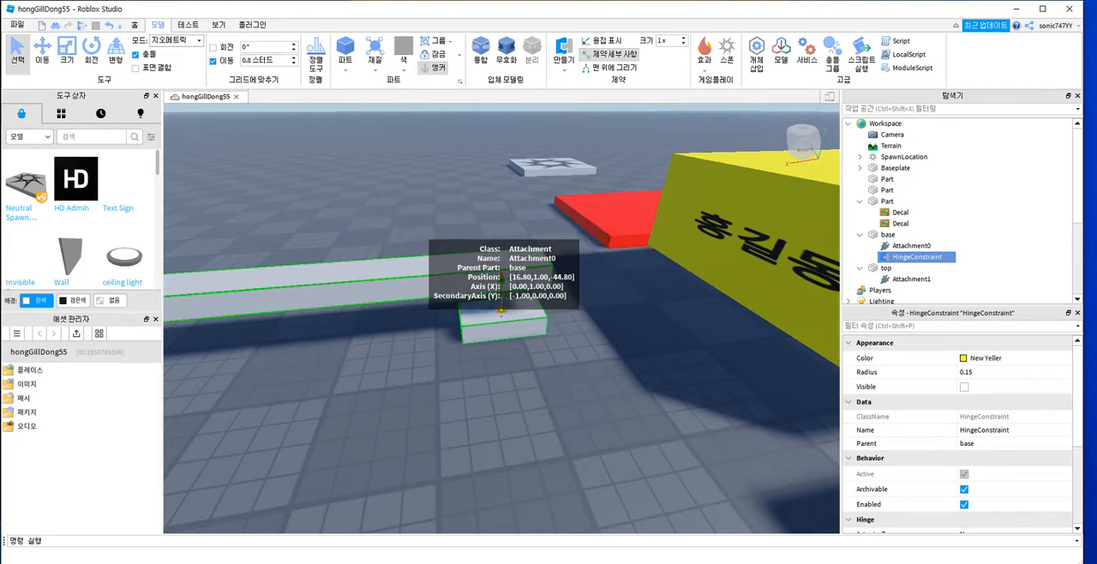
right_drag(502, 310, 493, 285)
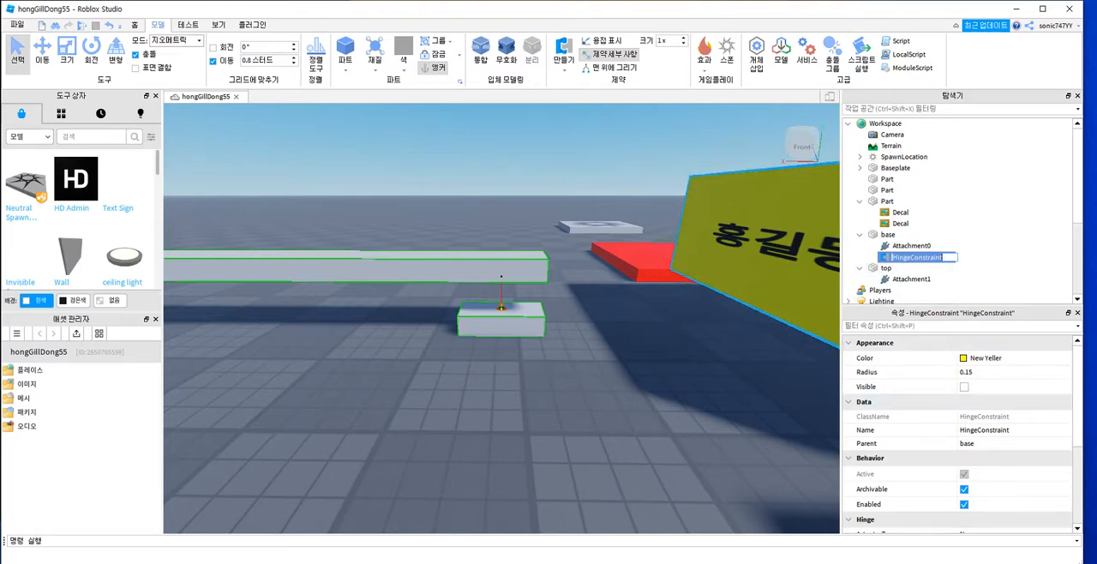
Step: Set the hinge constraint's ActuatorType to Motor, with an AngularVelocity of 100 and a MotorMaxTorque of 100
scroll(943, 439, down, 4)
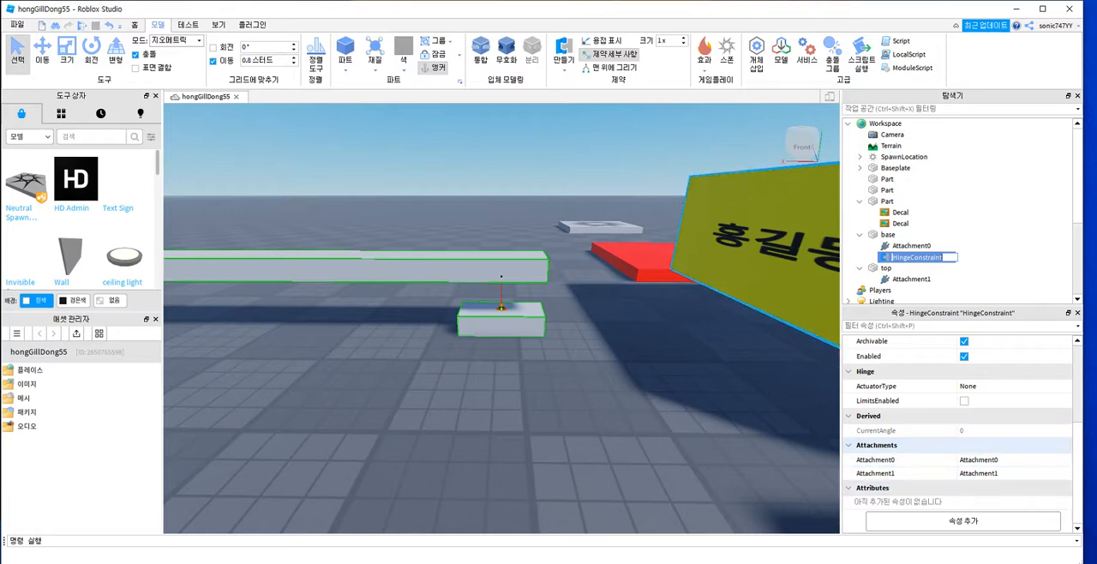
click(969, 386)
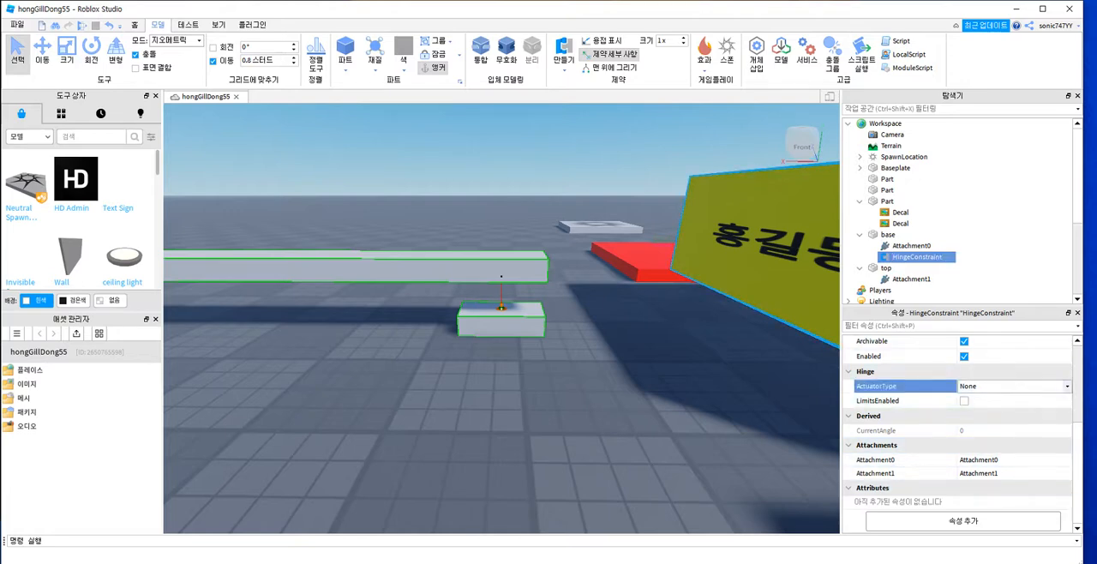
click(1015, 387)
click(970, 397)
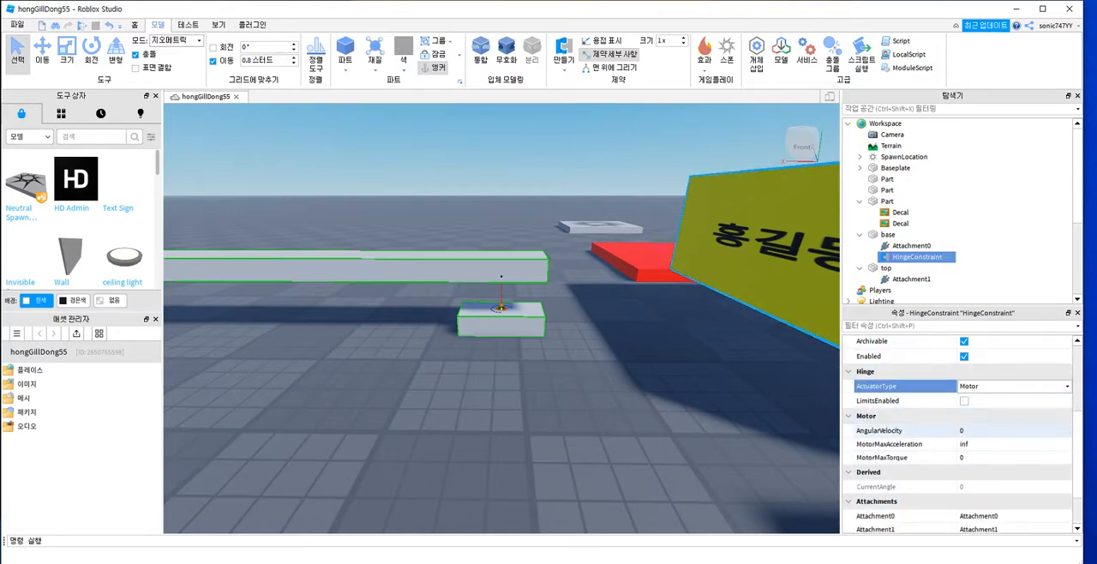
click(977, 431)
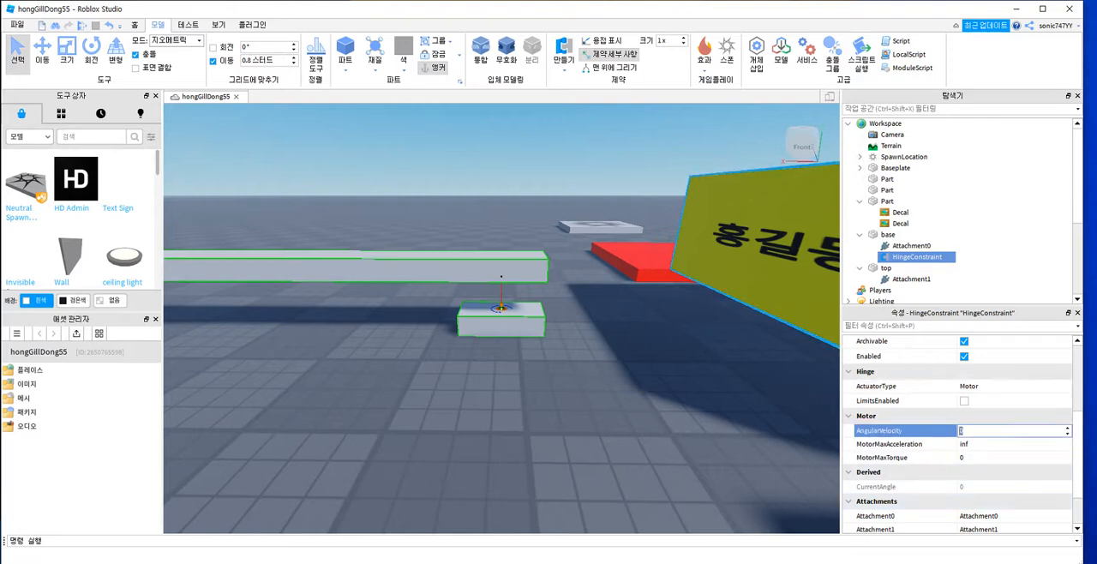
text(100)
click(977, 458)
text(100)
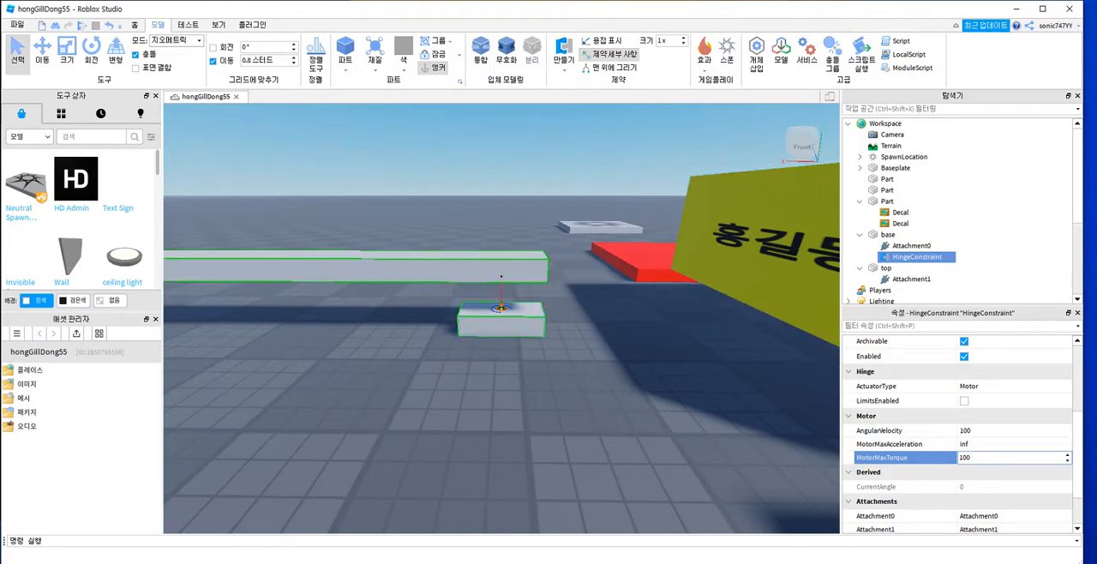
Step: Run the game to check the bar's rotation with the new motor values, end the test, and view the platforms and bar from above
click(82, 25)
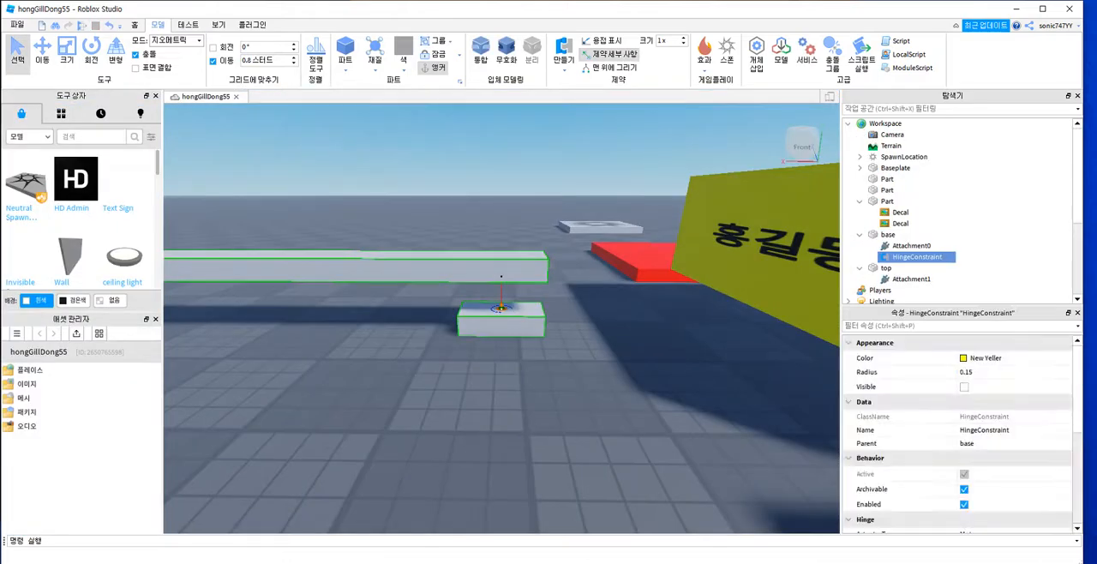
mouse_move(502, 343)
right_down()
mouse_move(540, 353)
mouse_move(463, 358)
mouse_move(601, 336)
mouse_move(514, 342)
mouse_move(566, 340)
mouse_move(531, 341)
mouse_move(511, 314)
mouse_move(504, 320)
mouse_move(520, 336)
right_up()
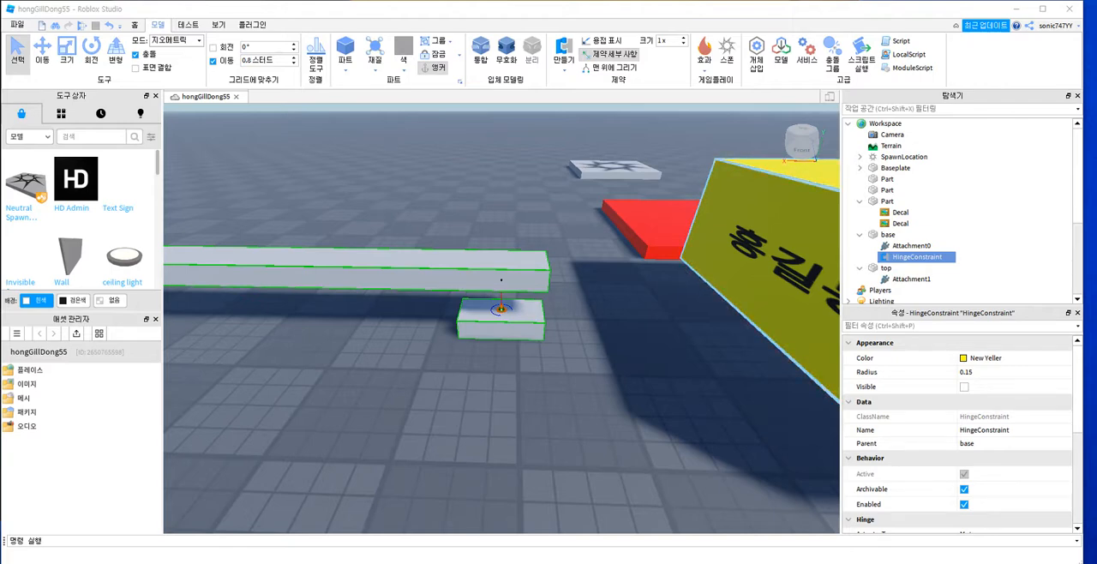
right_drag(502, 279, 501, 284)
scroll(502, 318, down, 5)
right_drag(502, 318, 619, 291)
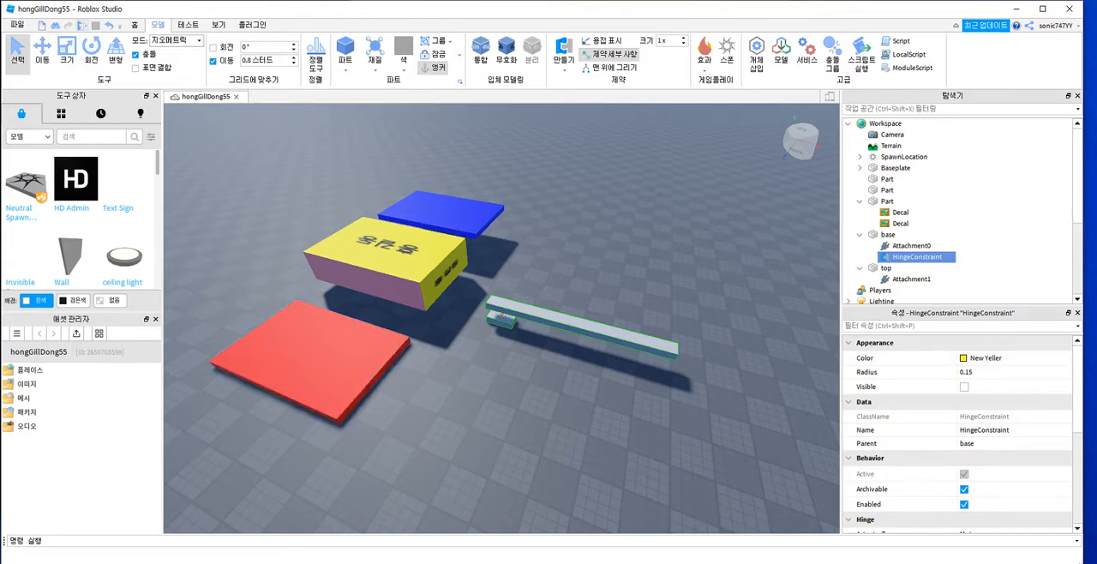
Step: Start another play test and jump the character across the red and yellow platforms
click(82, 25)
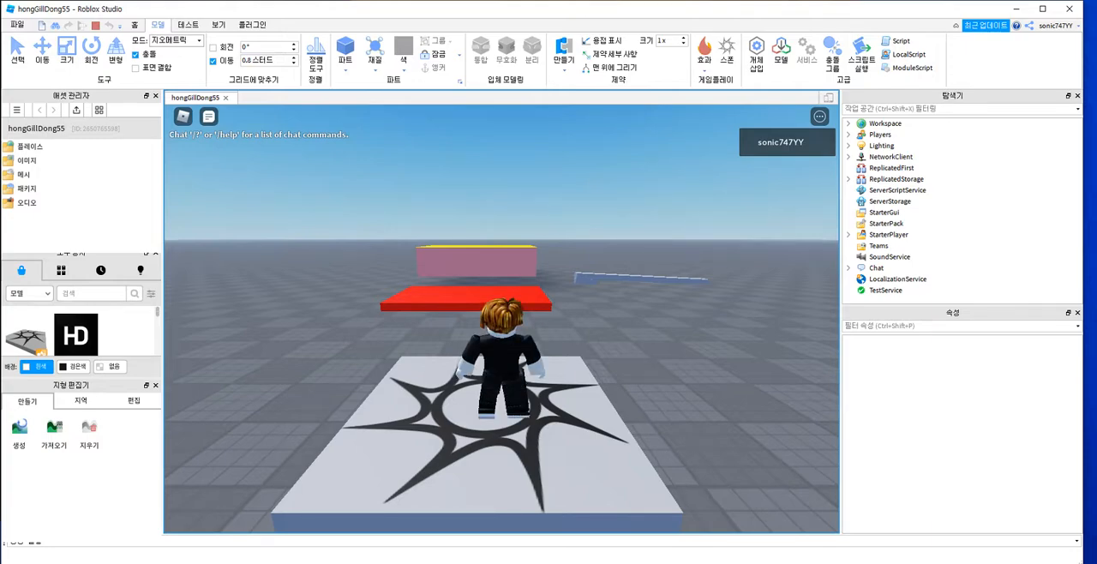
key(w)
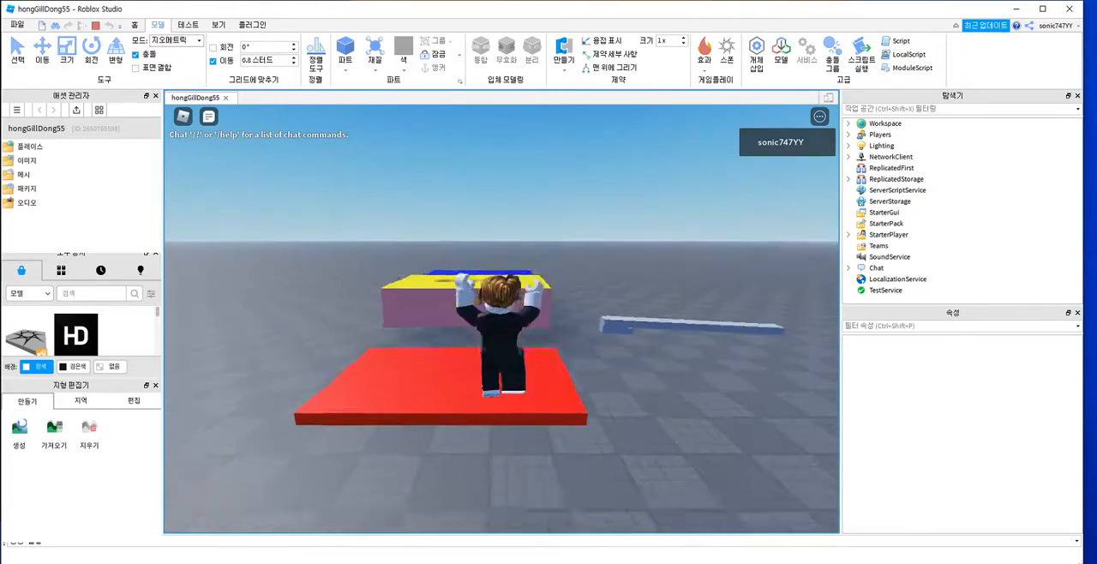
key(w)
key(space)
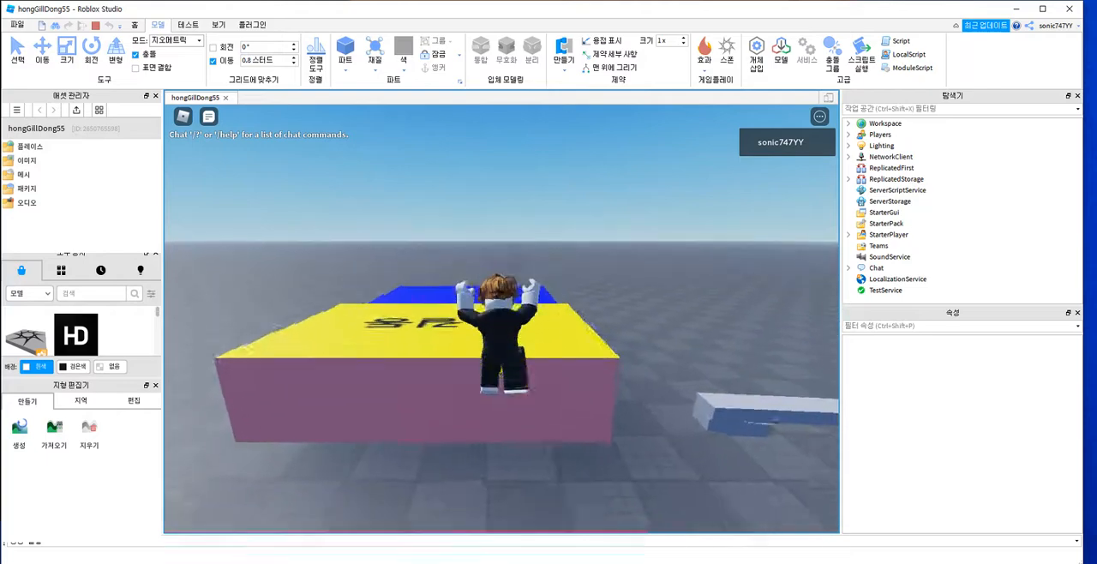
key(w)
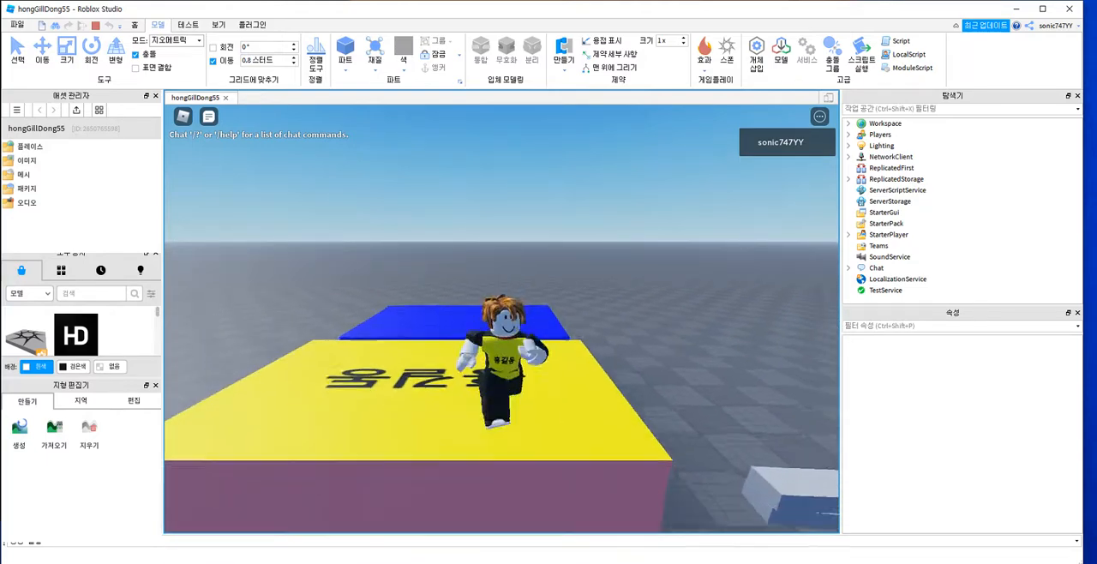
key(s)
key(d)
key(w)
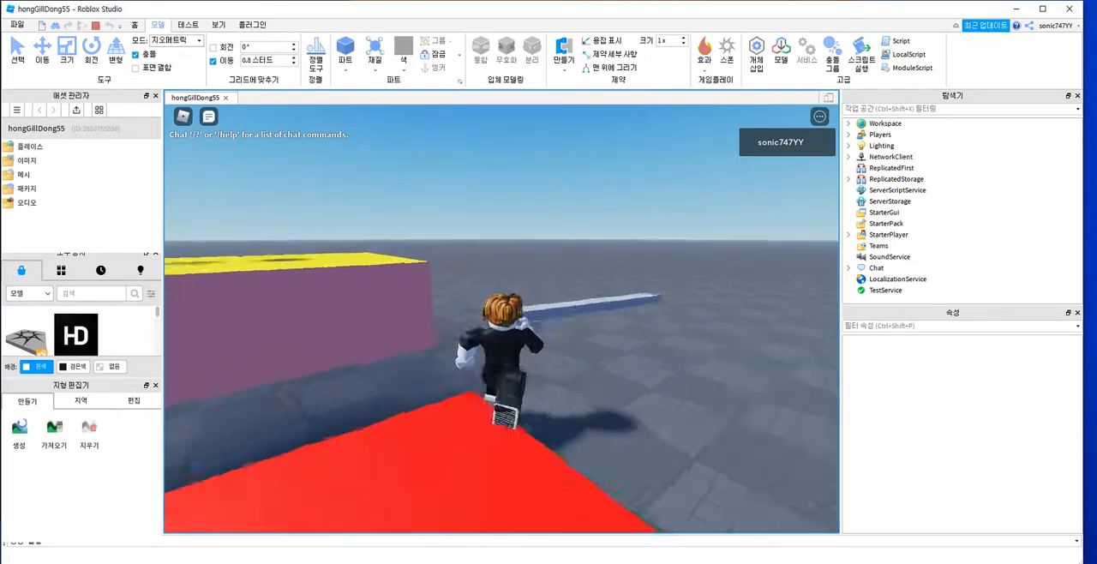
Step: Walk the character around and beneath the blue platform to examine it and the bar from several sides
key(w)
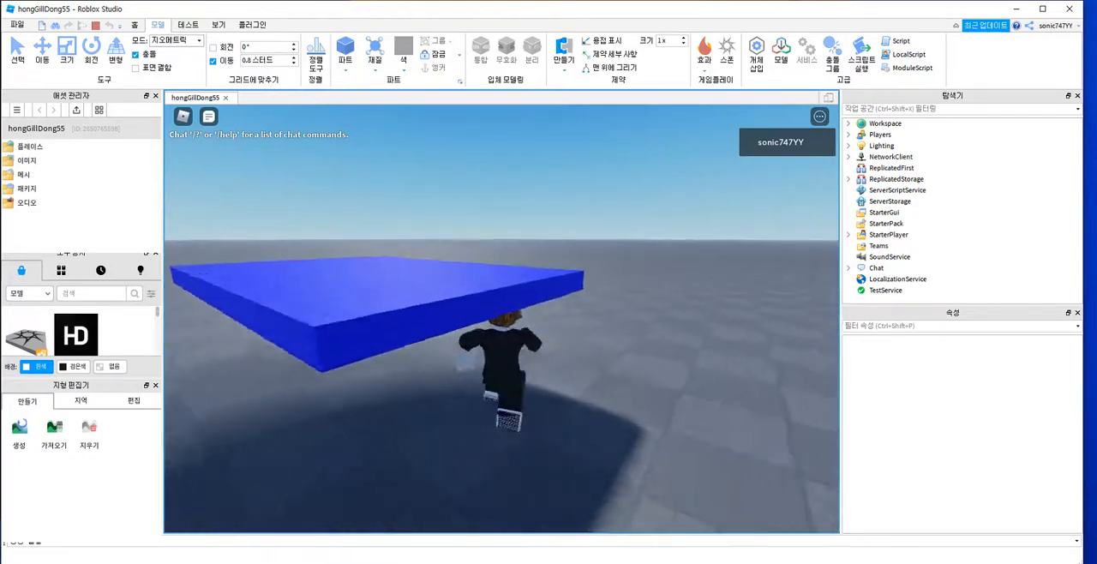
key(a)
key(s)
key(w)
key(s)
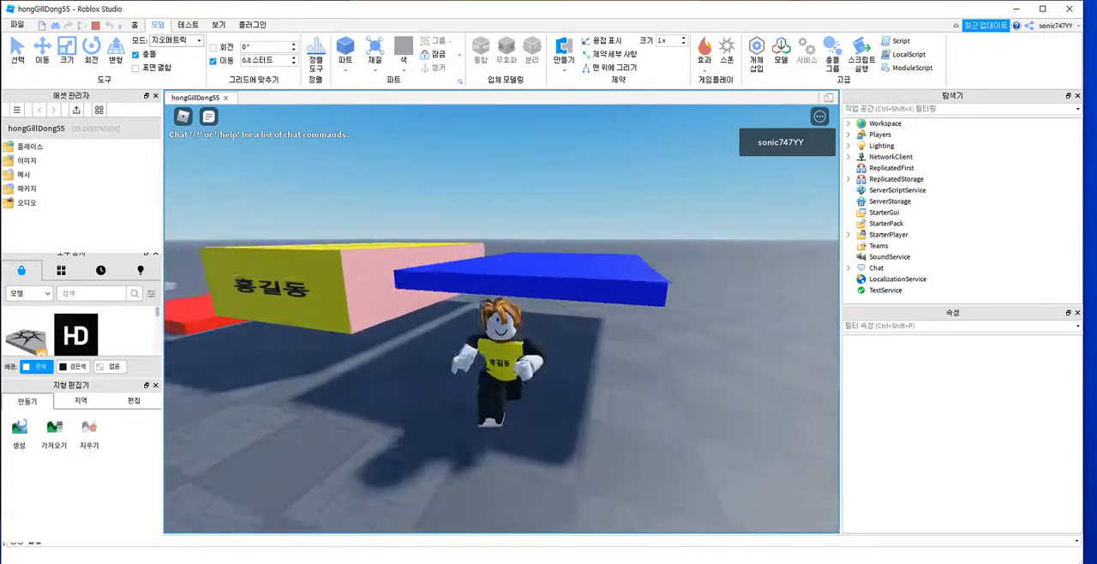
key(w)
key(s)
key(a)
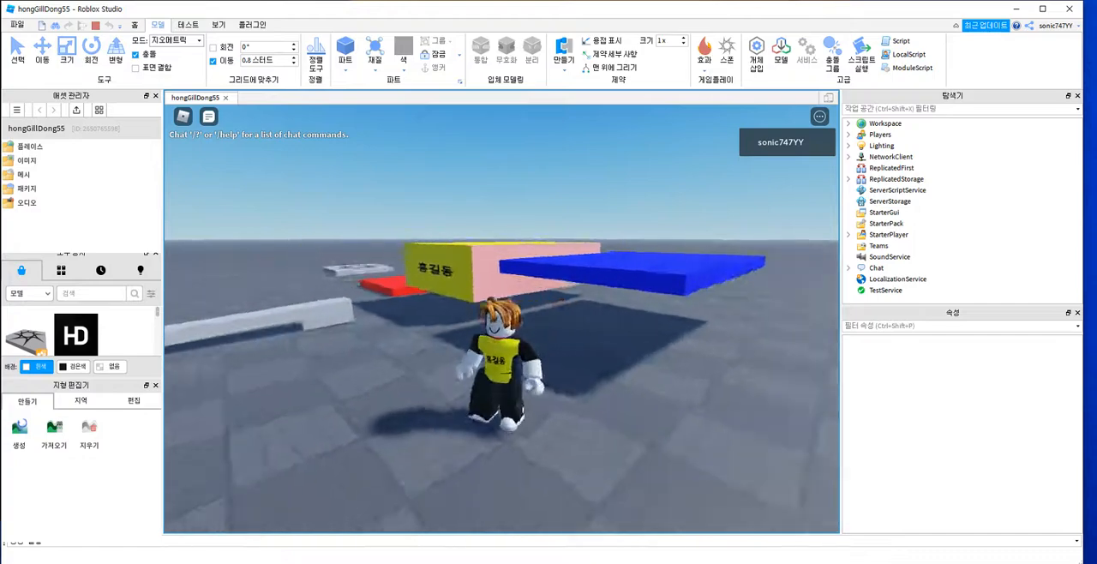
key(a)
key(s)
key(w)
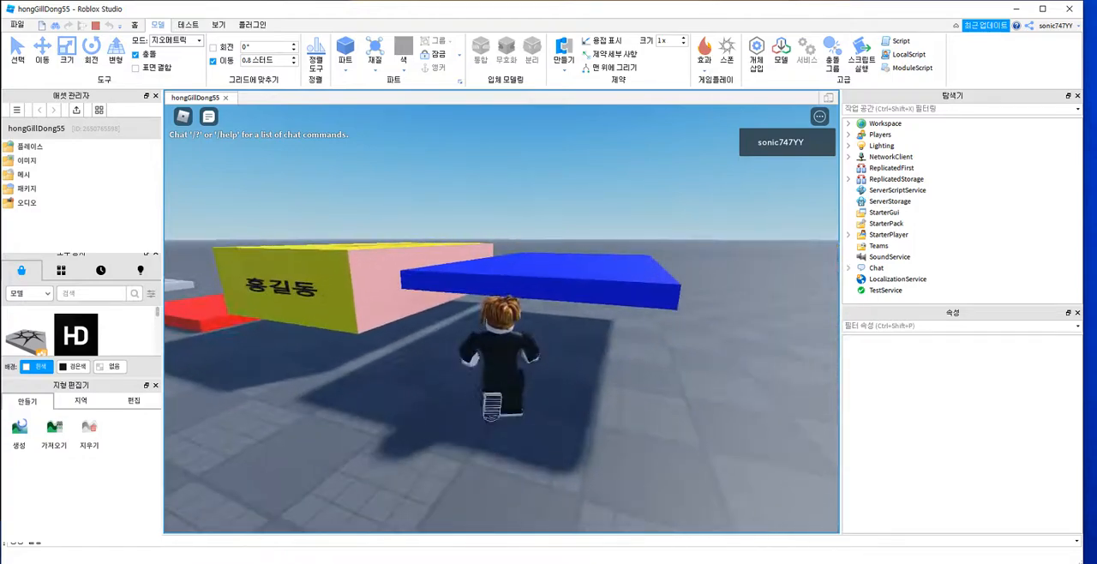
Step: Walk the character past the hinged bar to the red platform, look around from there, and end the play test
key(a)
key(w)
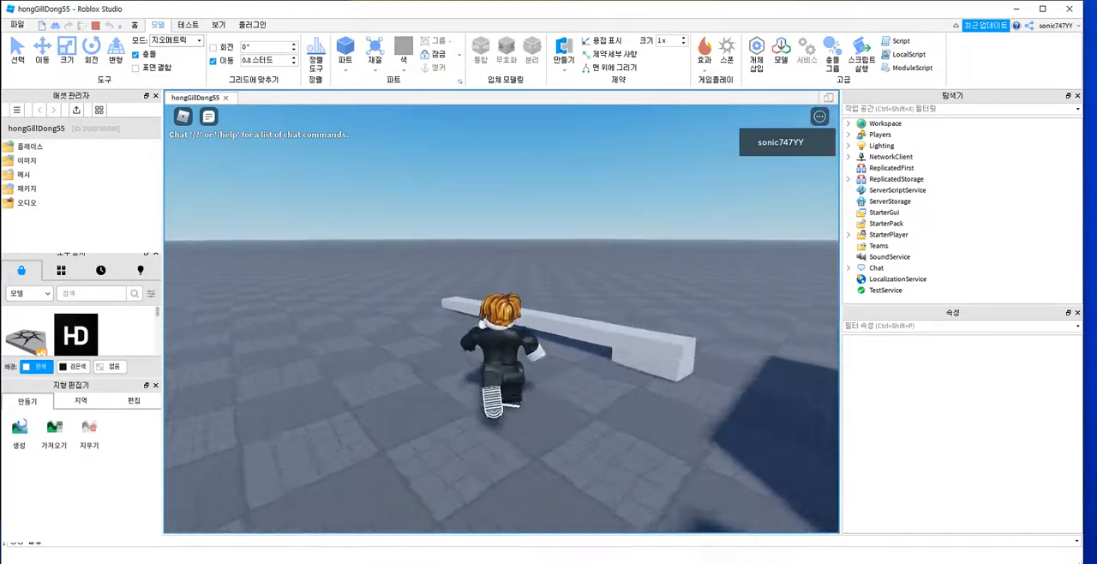
key(w)
key(d)
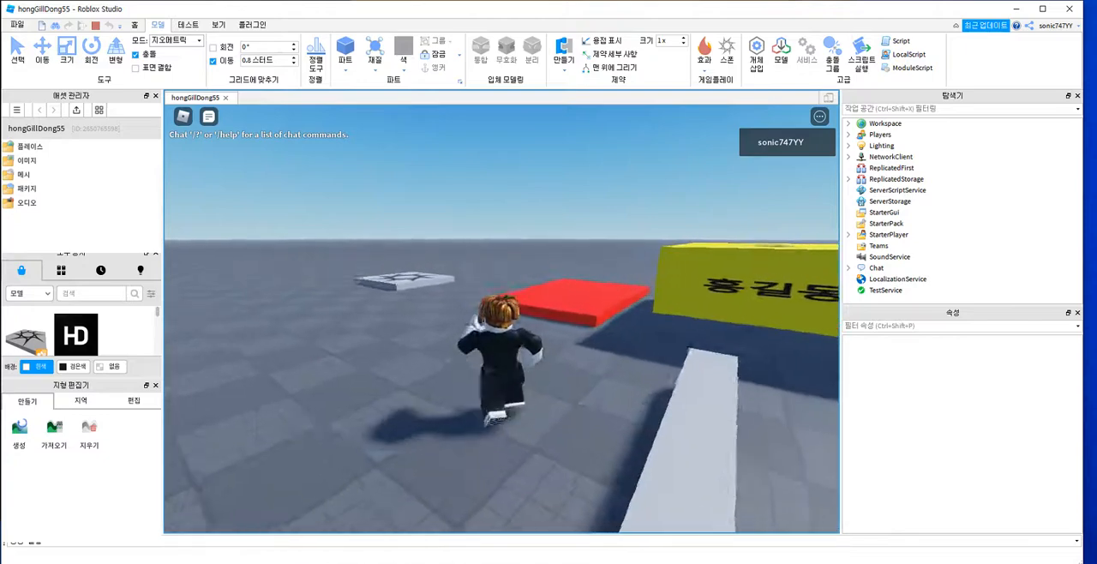
key(w)
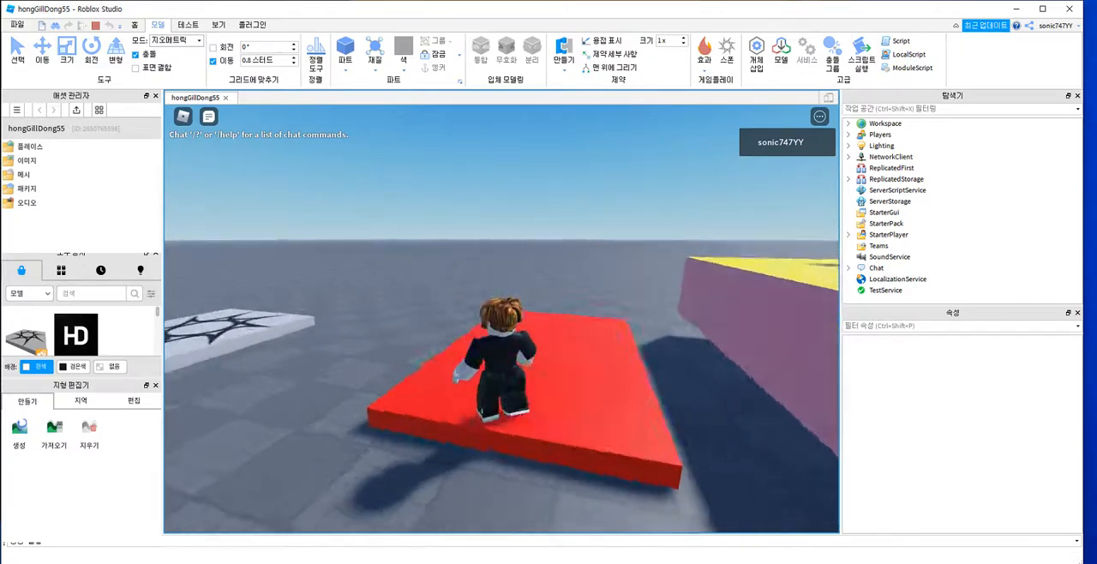
key(Right)
key(Left)
key(Right)
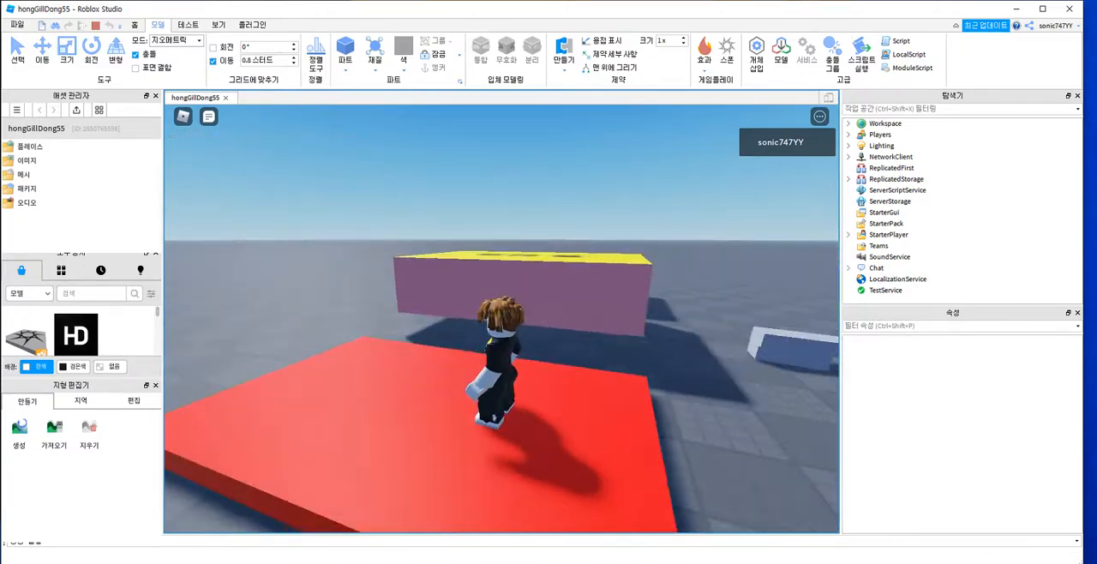
key(shift+F5)
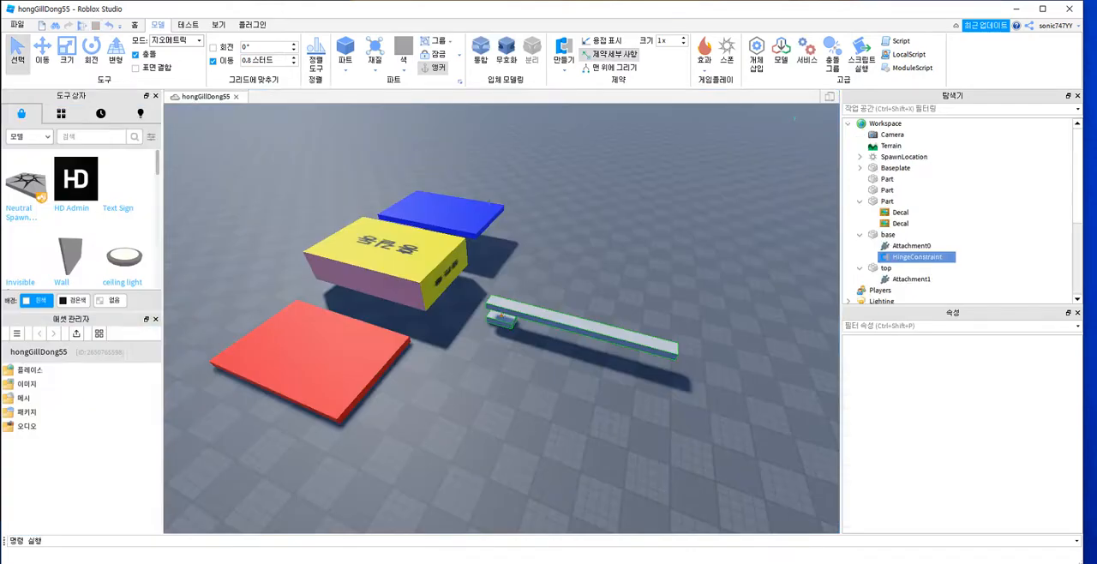
Step: Insert a new Script into the blue platform part
click(443, 215)
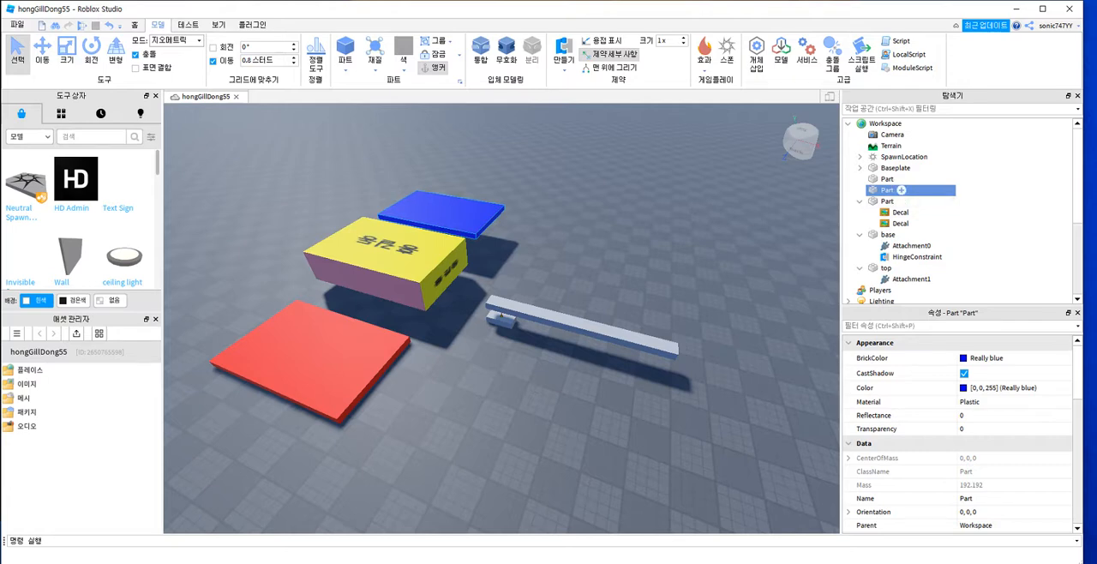
click(901, 190)
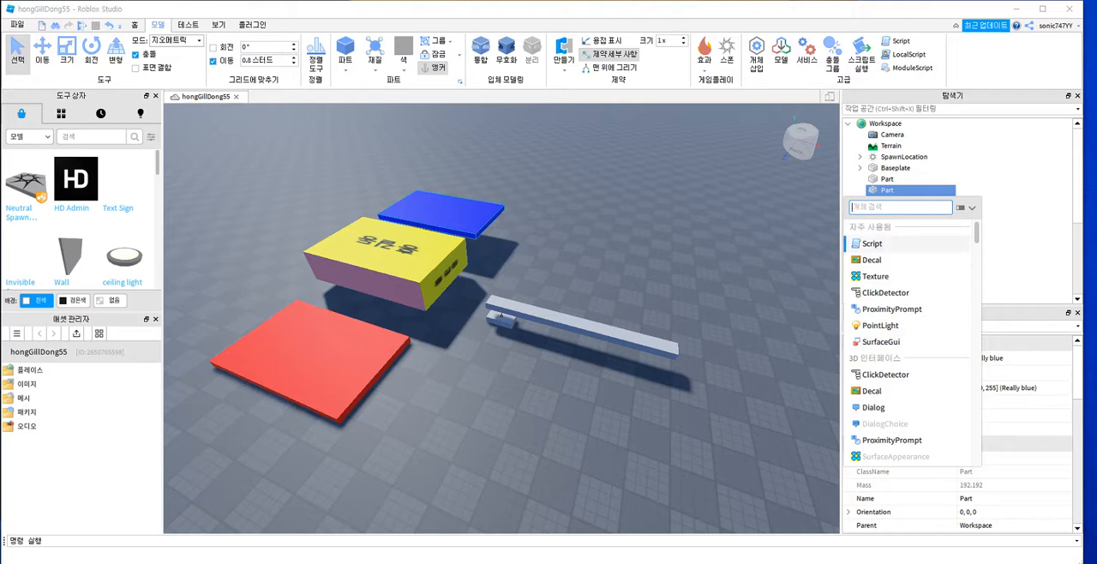
click(873, 245)
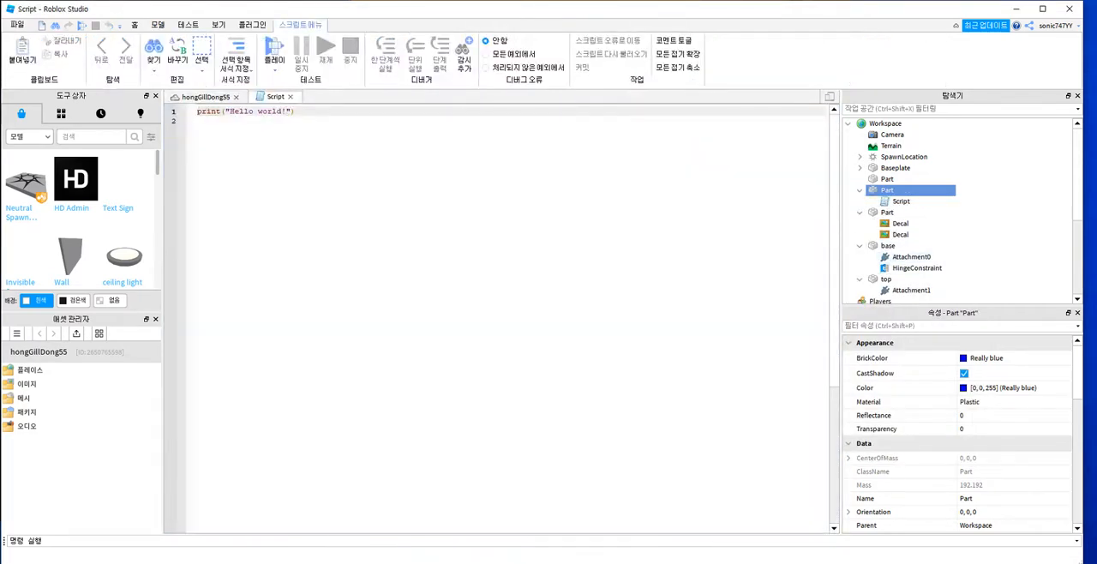
Step: Replace the default code with the copied onTouch function that sets a touching Humanoid's Health to 0 and is connected to the part's Touched event
key(ctrl+a)
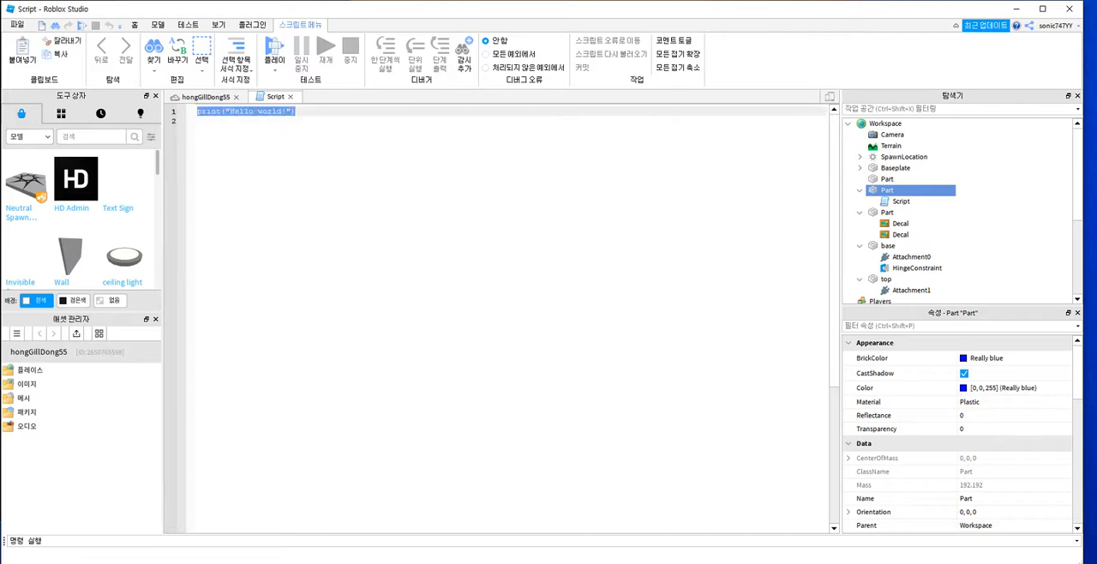
key(BackSpace)
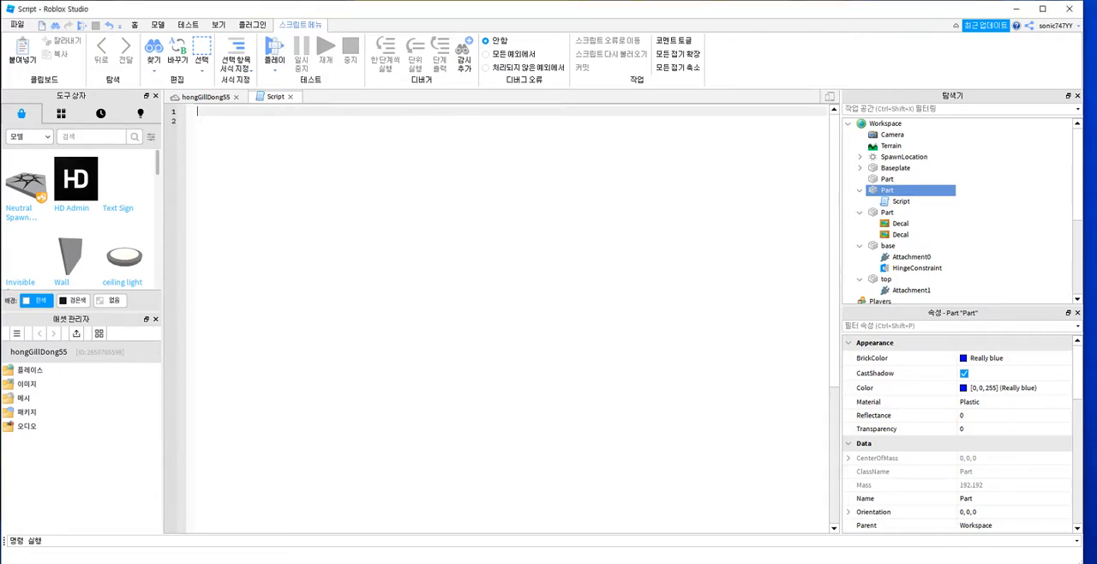
text(local function onTouch(part) 	local hu=part.Parent:FindFirstChild("Humanoid") 	if(hu)then 		hu.Health=0 	end end script.Parent.Touched:Connect(onTouch))
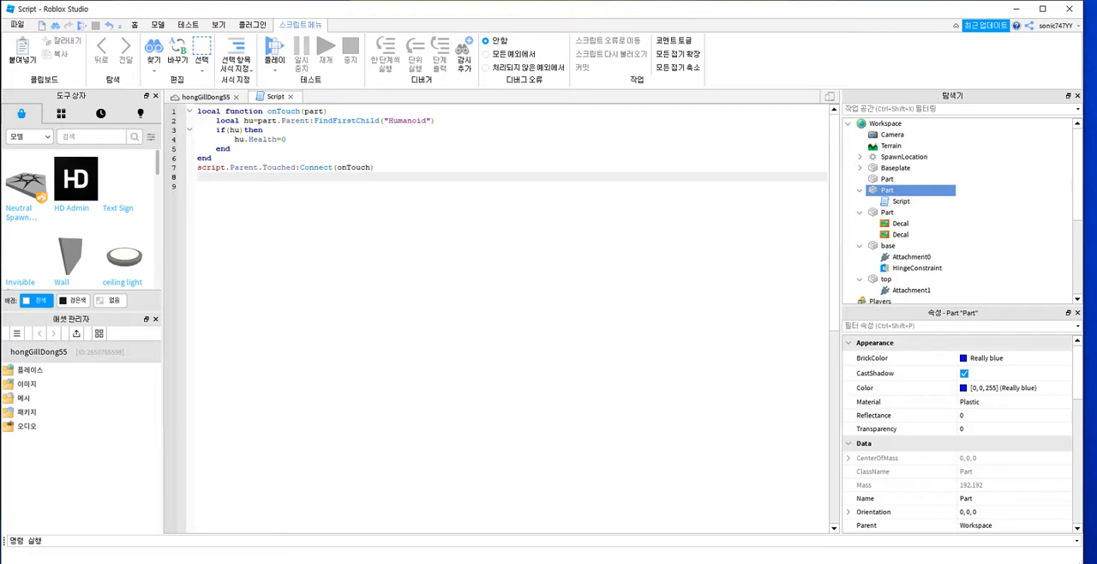
ctrl+scroll(495, 318, up, 11)
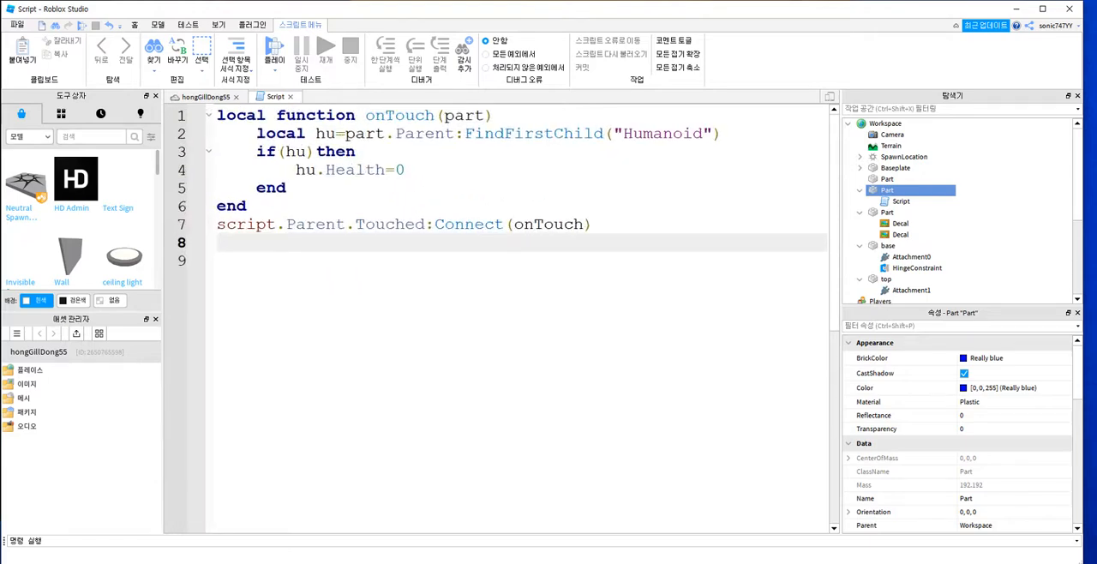
Step: Examine the onTouch script, comparing it with the 3D scene and following its hu variable, if condition and matching end statements
click(206, 97)
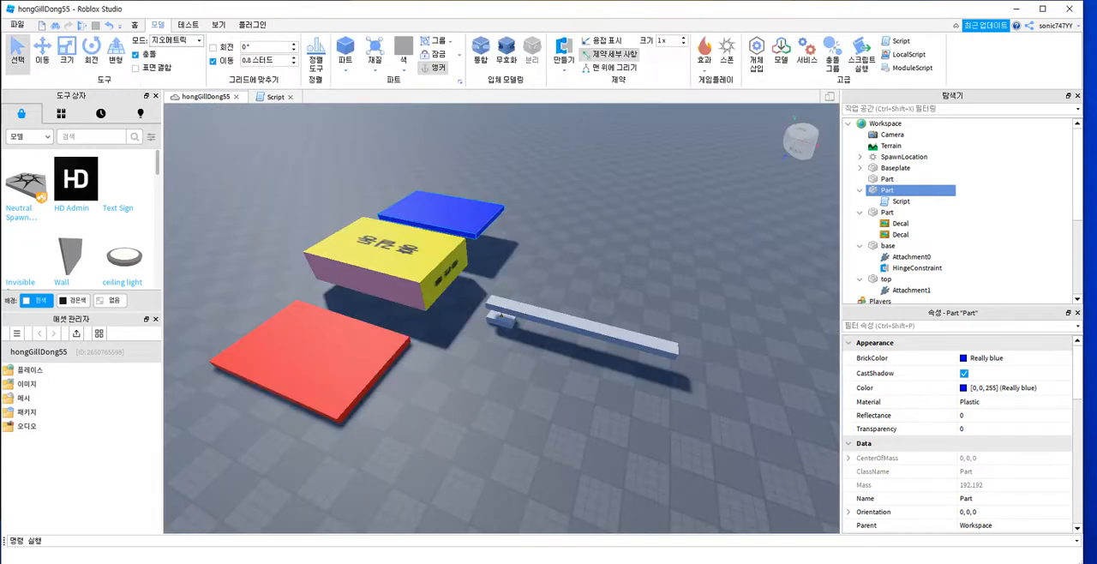
click(275, 97)
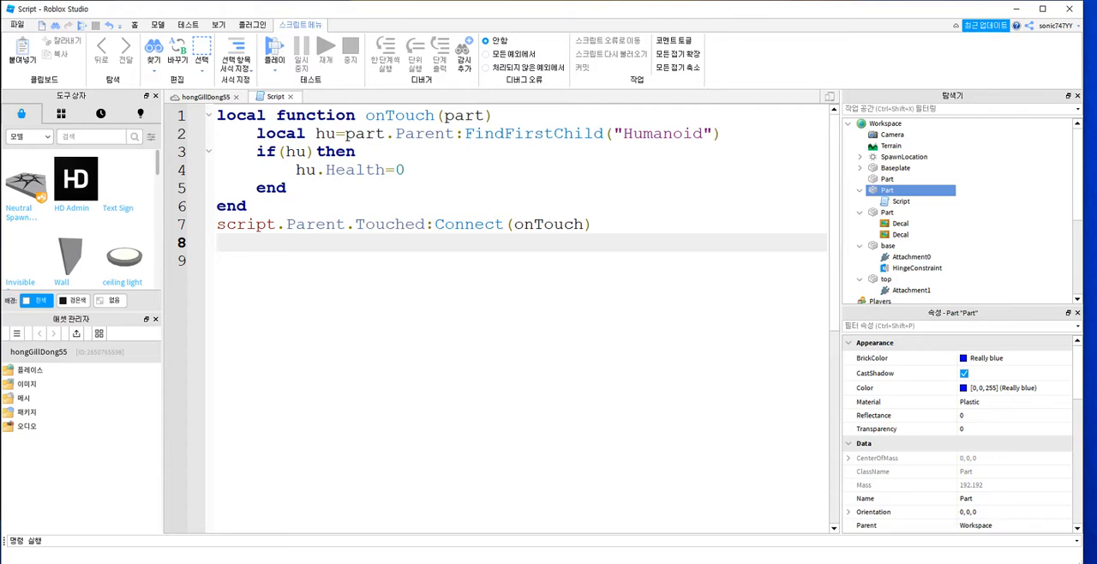
click(206, 97)
click(276, 97)
click(248, 207)
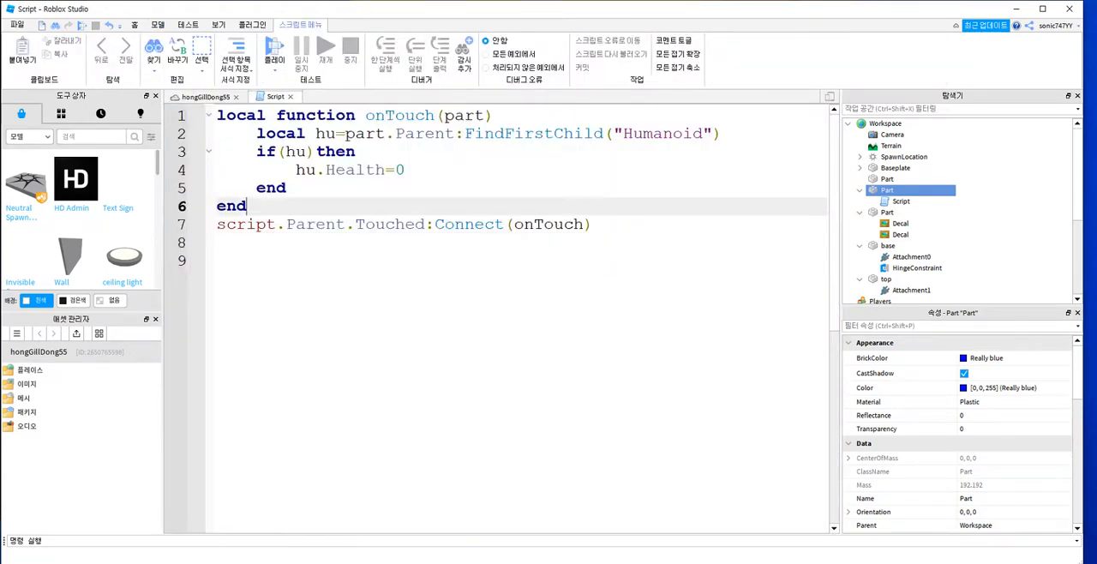
click(288, 188)
click(300, 170)
click(299, 152)
click(327, 134)
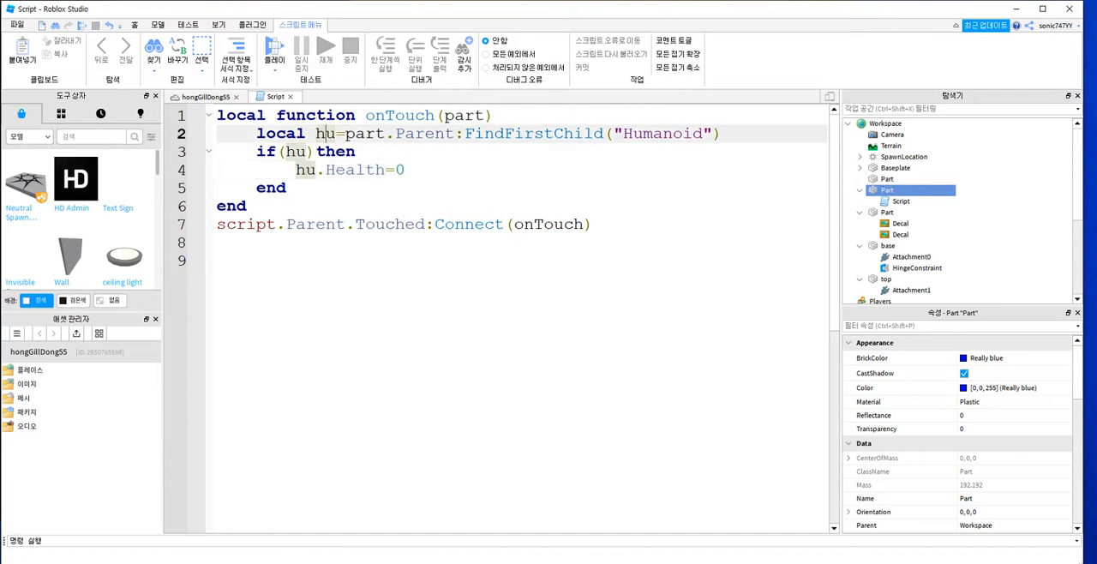
click(248, 207)
click(274, 152)
drag(355, 152, 367, 116)
click(356, 151)
click(287, 187)
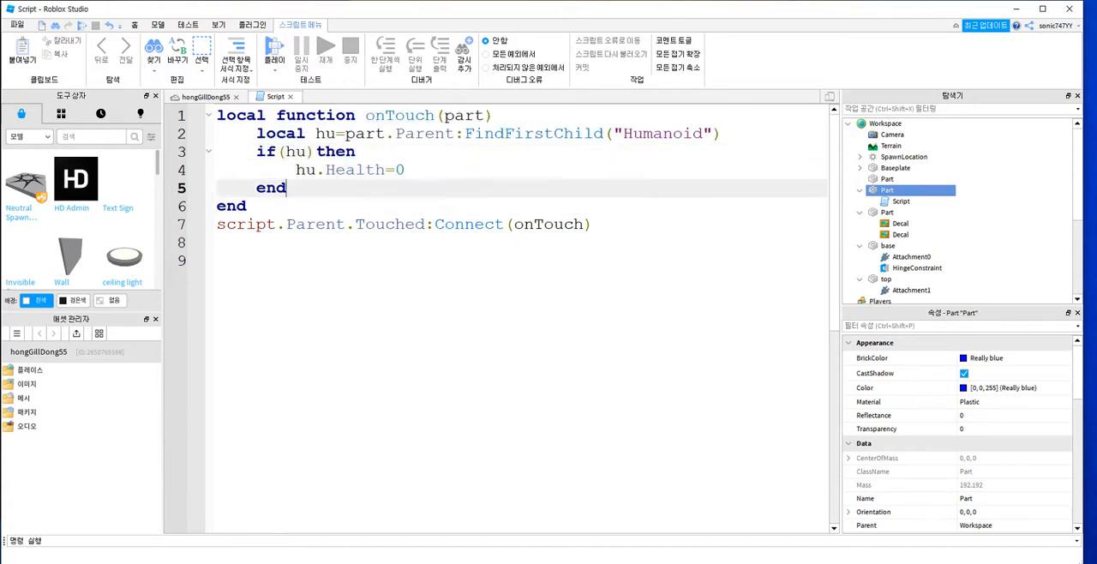
click(248, 207)
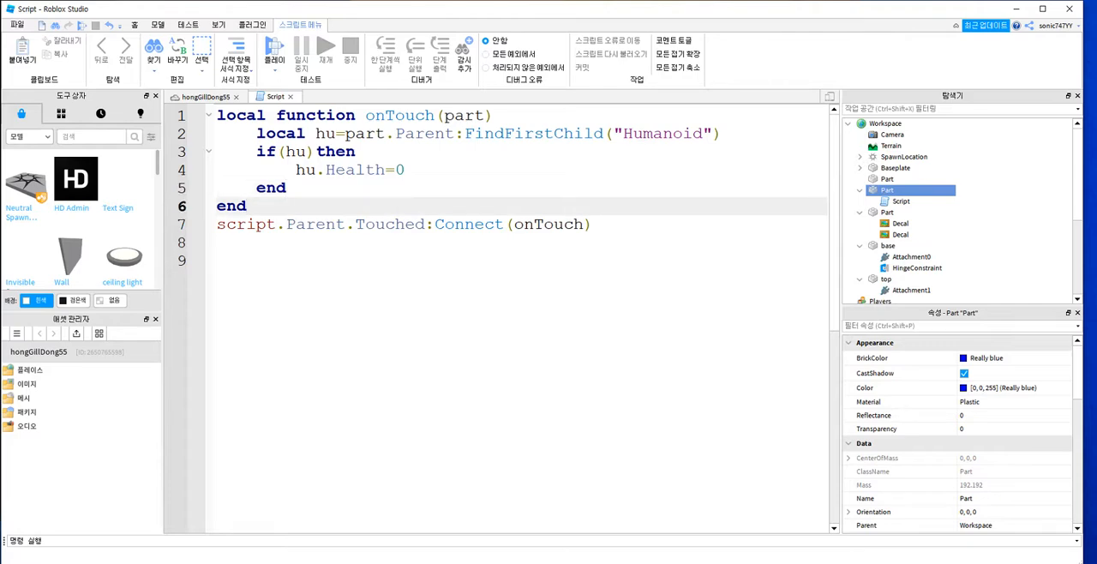
Step: Examine how the script passes the onTouch part parameter through Parent and FindFirstChild("Humanoid") into the if (hu) condition
click(356, 152)
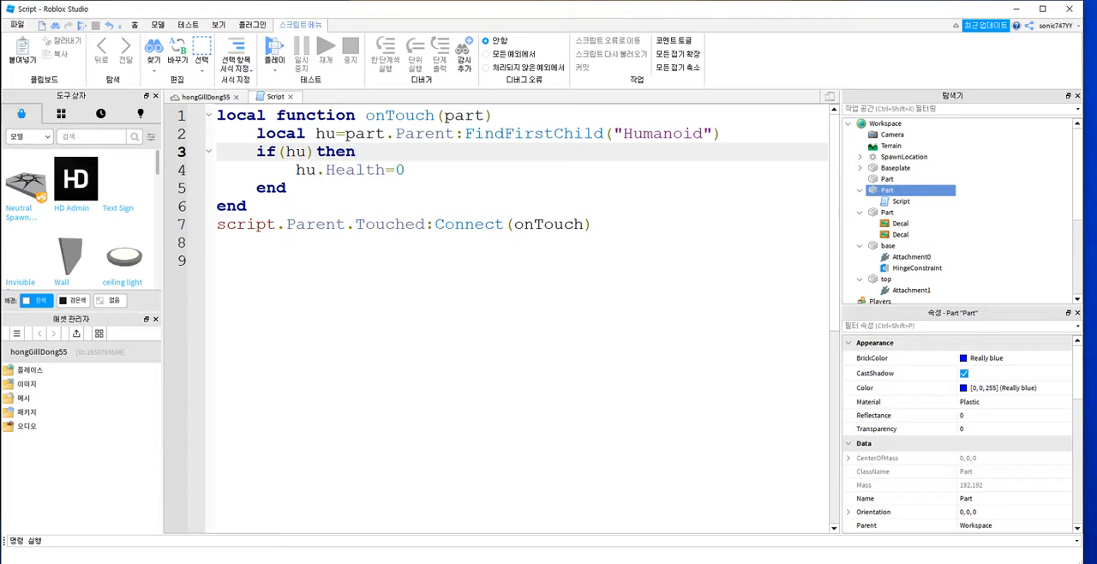
click(218, 243)
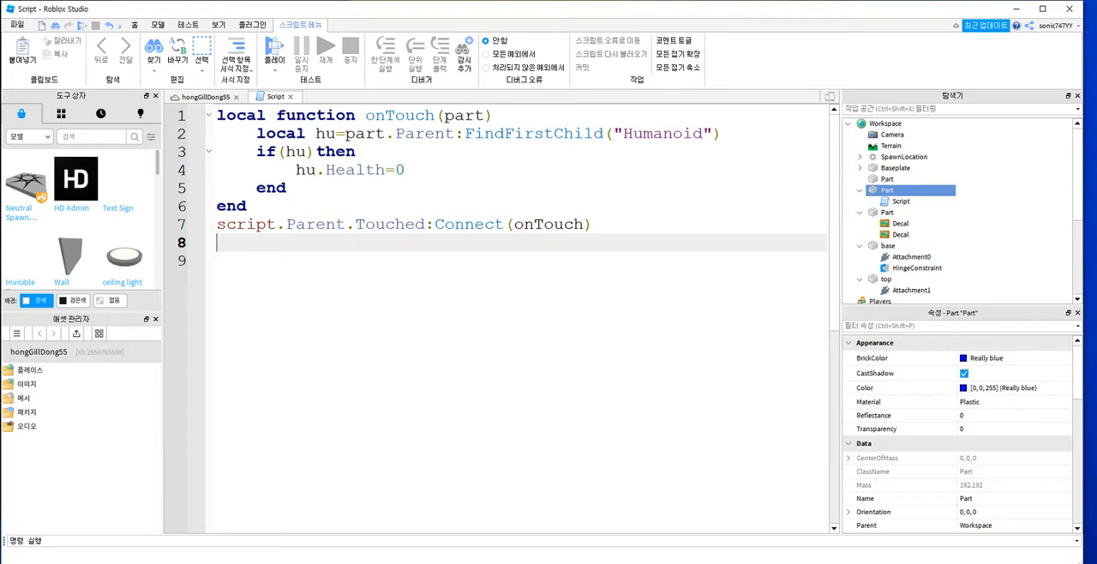
drag(386, 116, 474, 116)
click(465, 116)
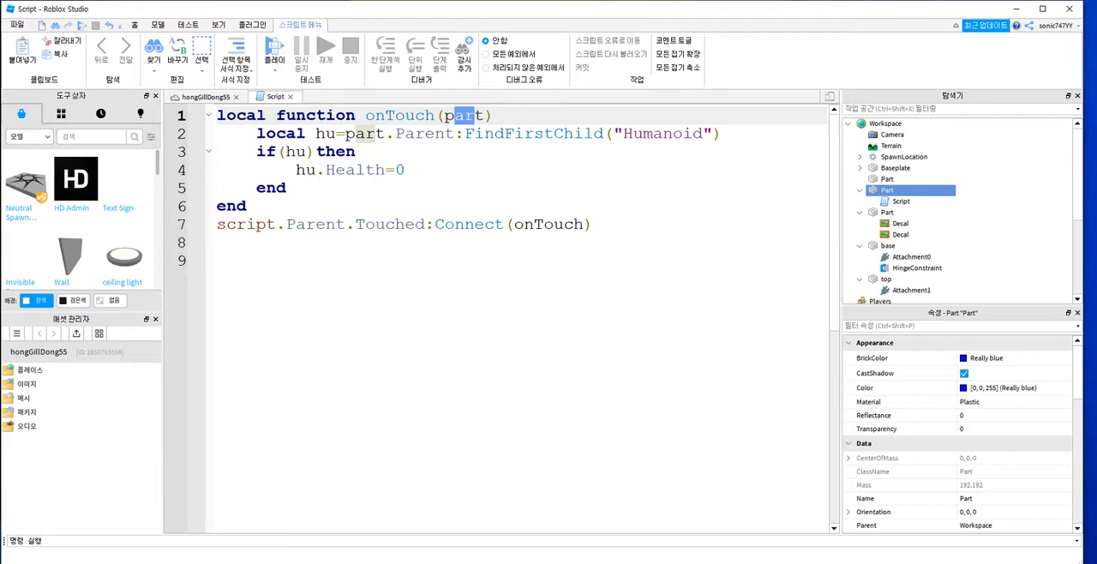
click(367, 134)
click(397, 134)
drag(416, 134, 603, 134)
click(475, 134)
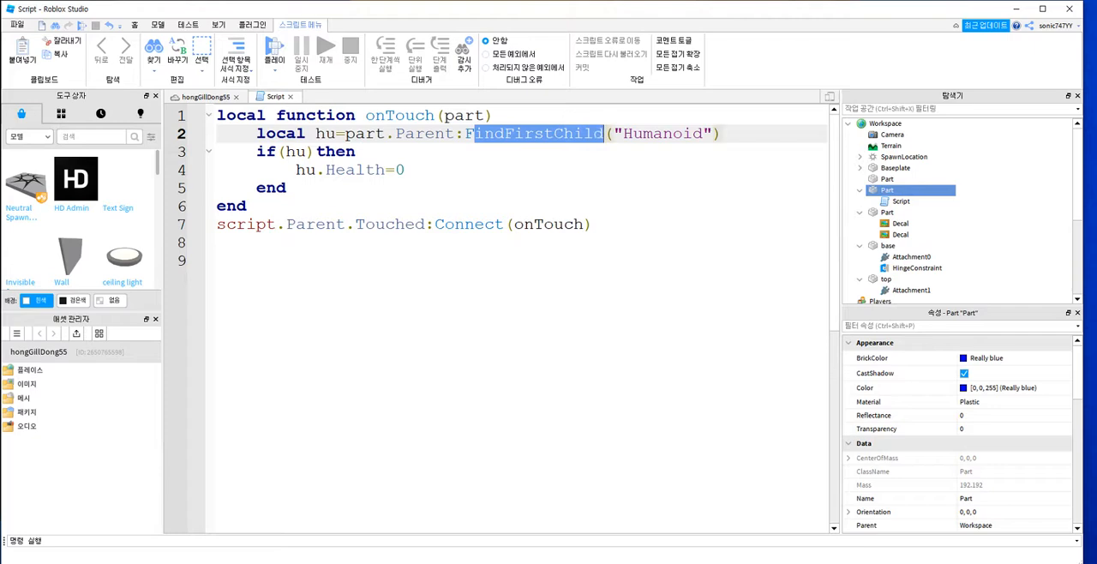
key(Down)
key(Down)
key(Down)
key(Up)
key(Up)
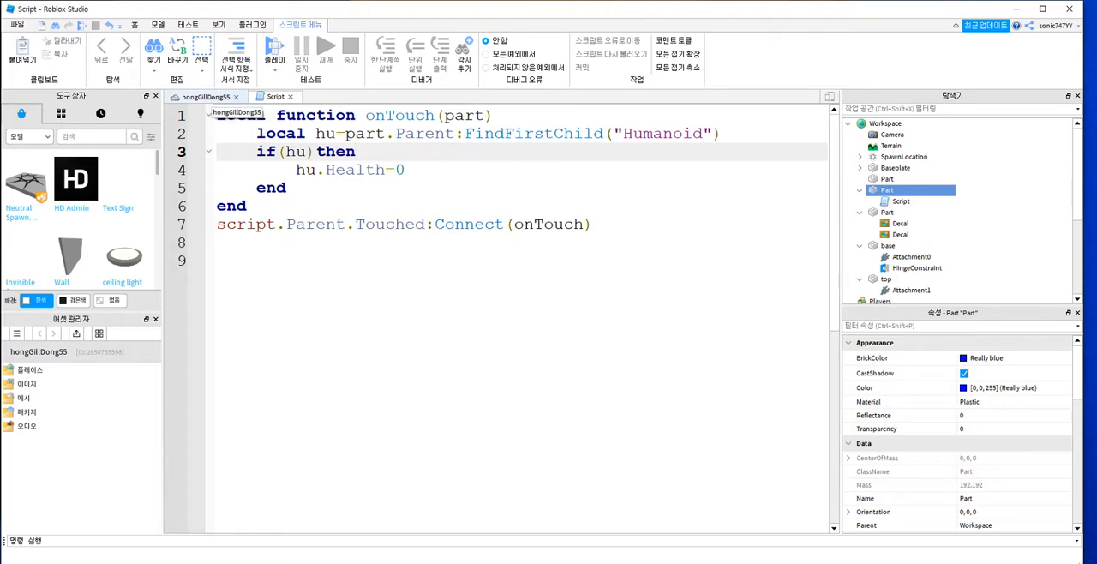
click(217, 243)
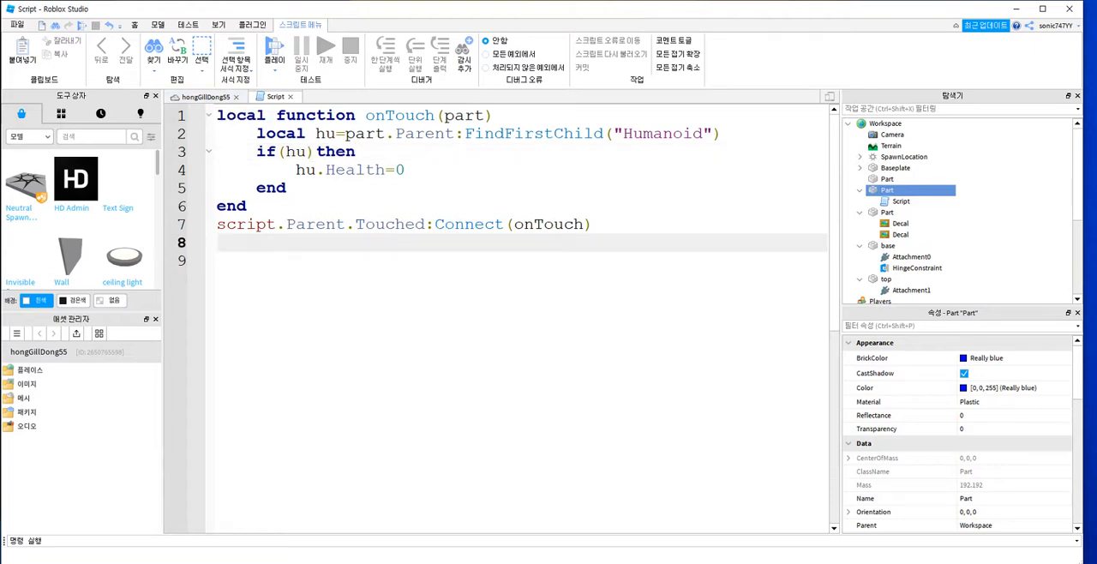
Step: Play-test the kill script by jumping the character across the red and yellow platforms toward the blue one, then end the test
click(206, 97)
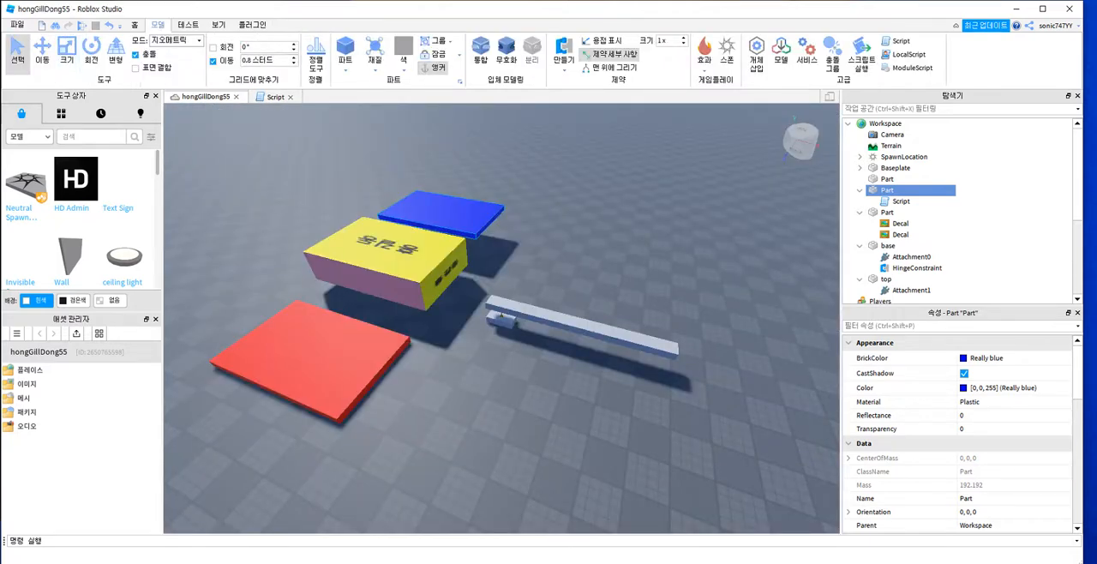
click(84, 25)
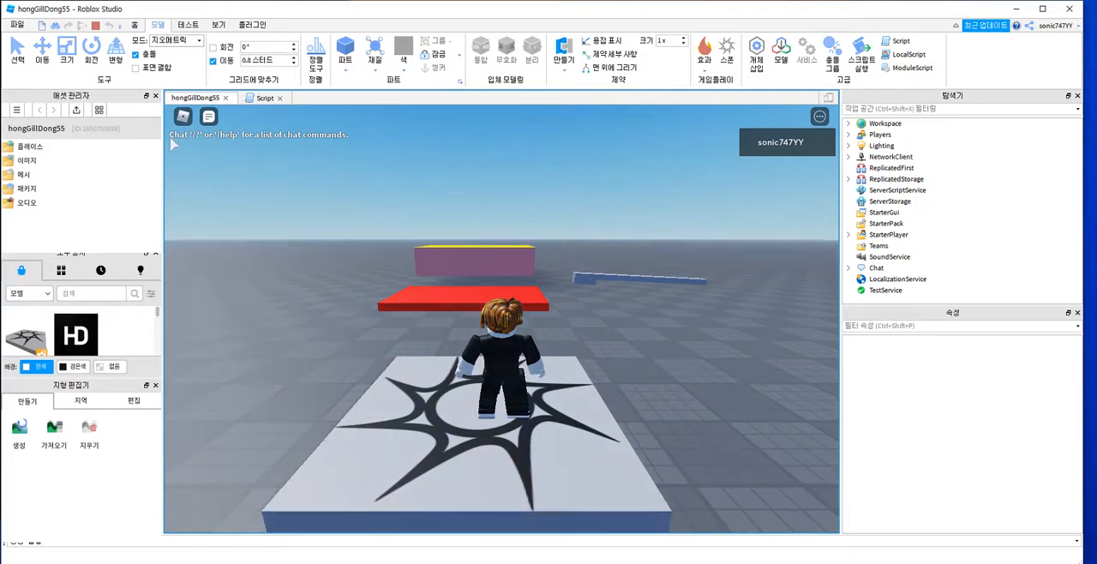
key(w)
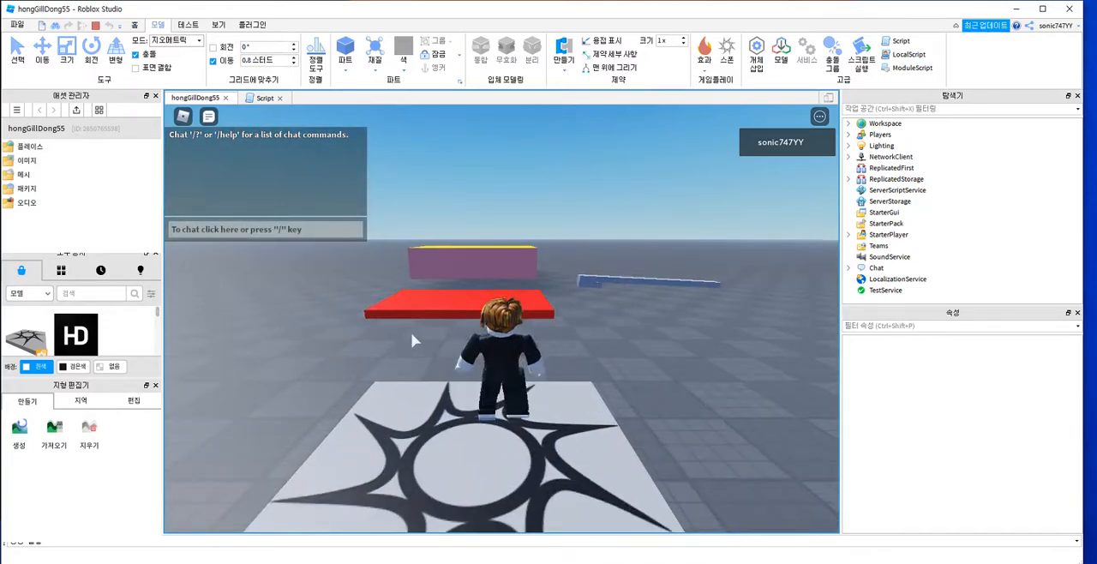
key(space)
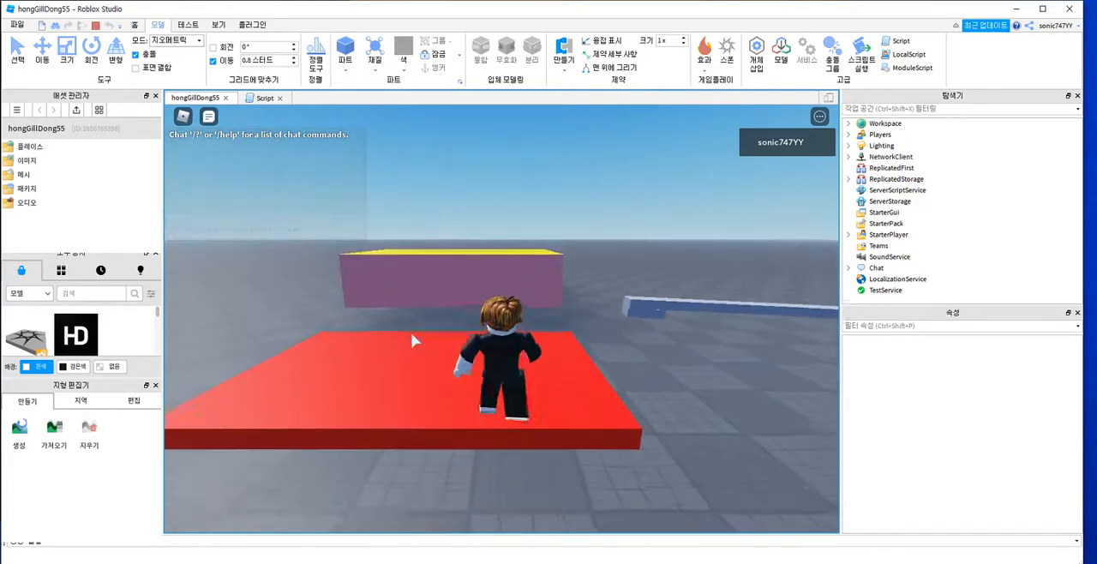
key(Left)
key(w)
key(w)
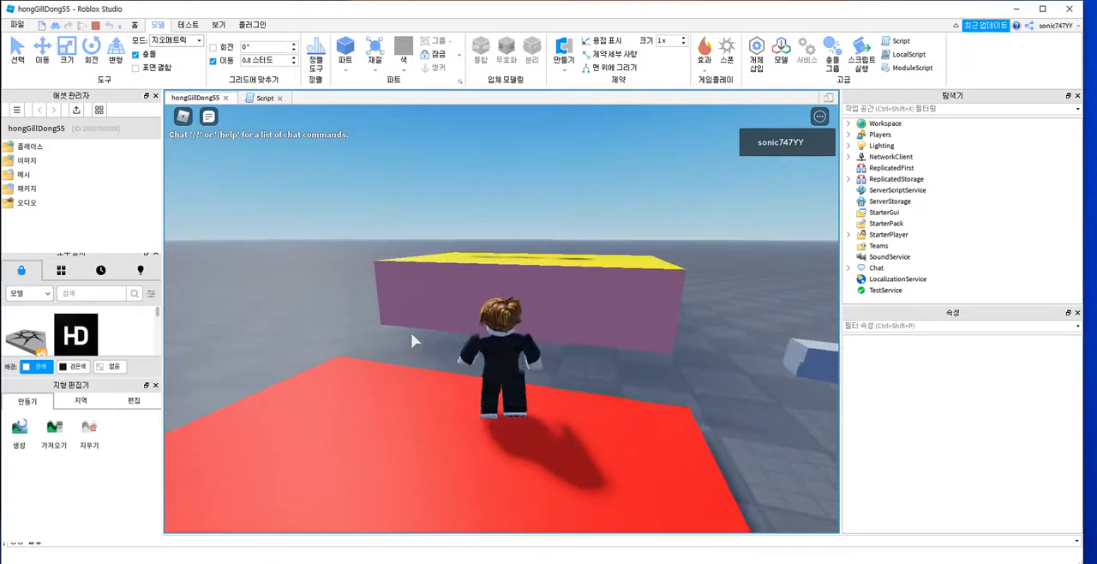
key(space)
key(w)
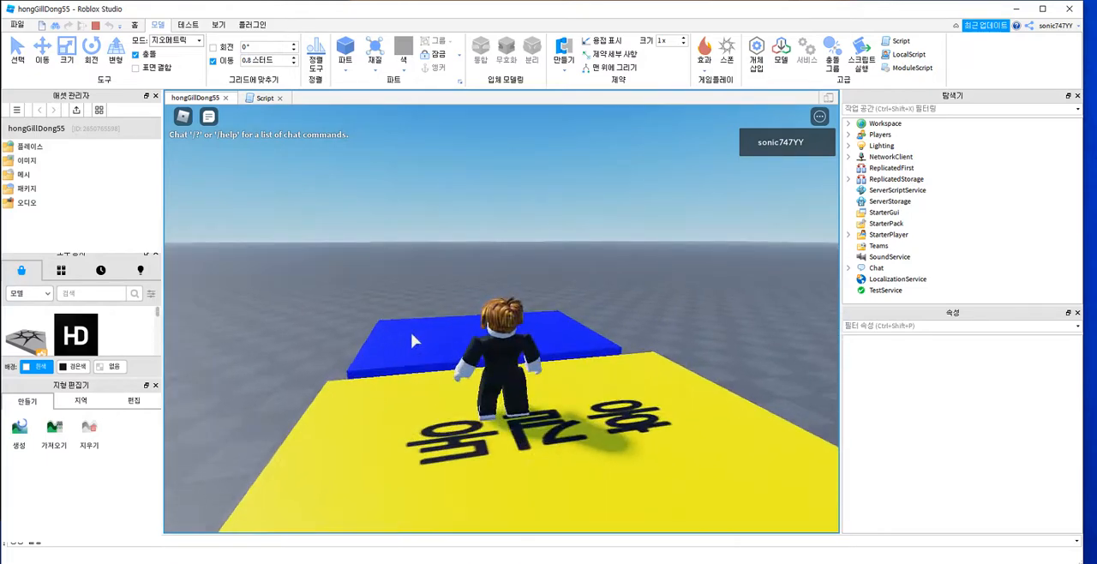
key(w)
key(space)
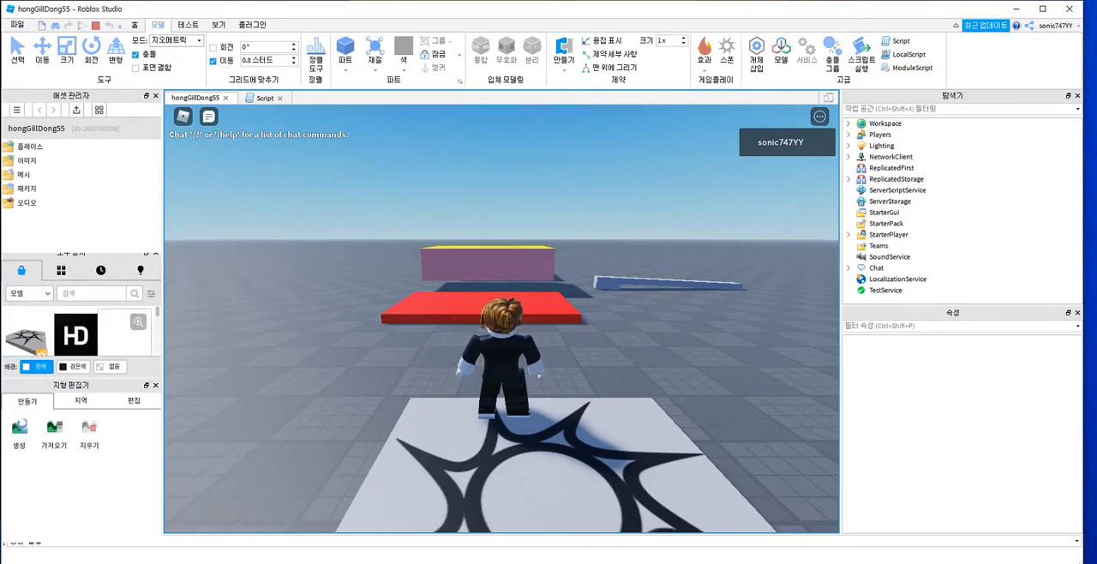
right_drag(611, 301, 624, 306)
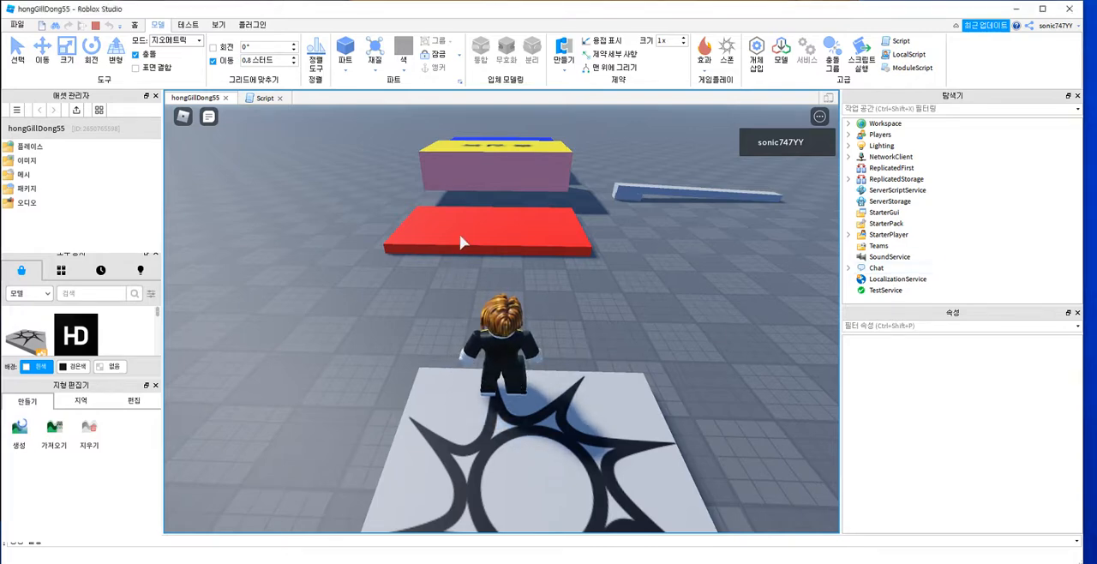
key(shift+F5)
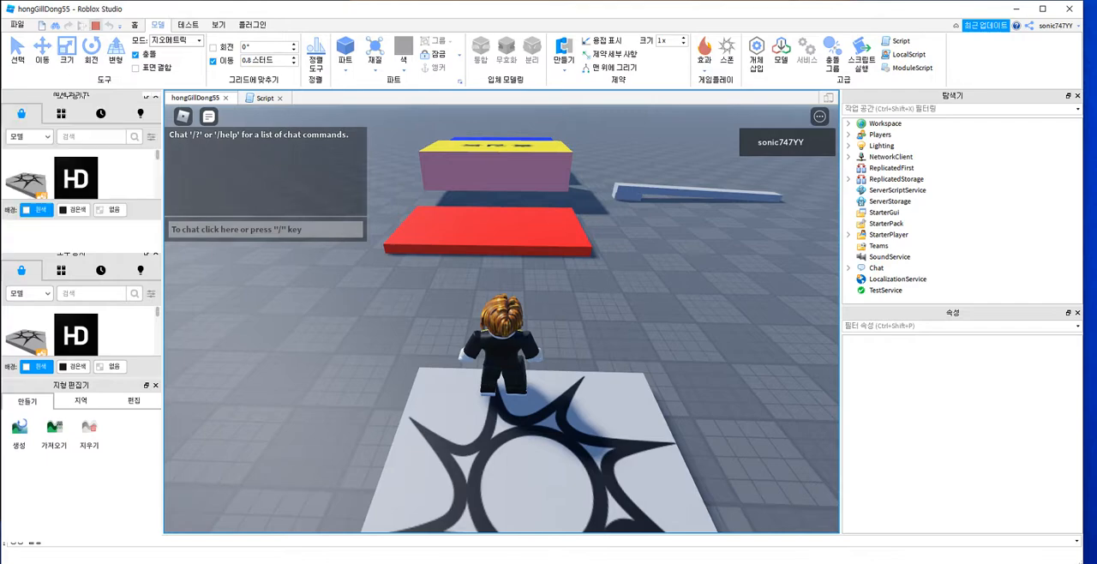
Step: Insert a new block part and move it onto the open floor beside the red platform, clear of the hinged bar
click(312, 364)
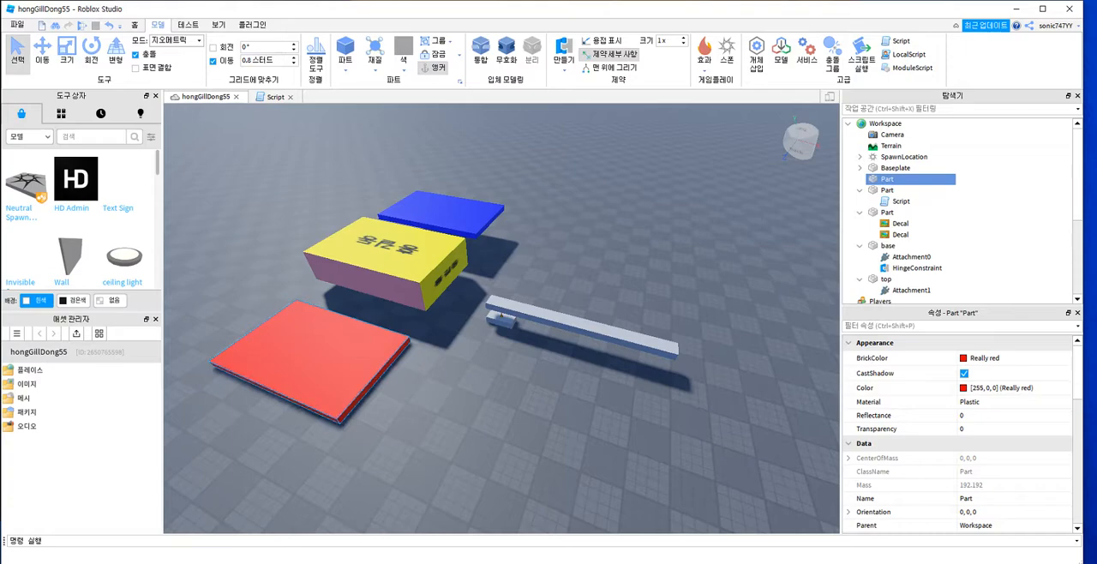
right_drag(501, 318, 592, 318)
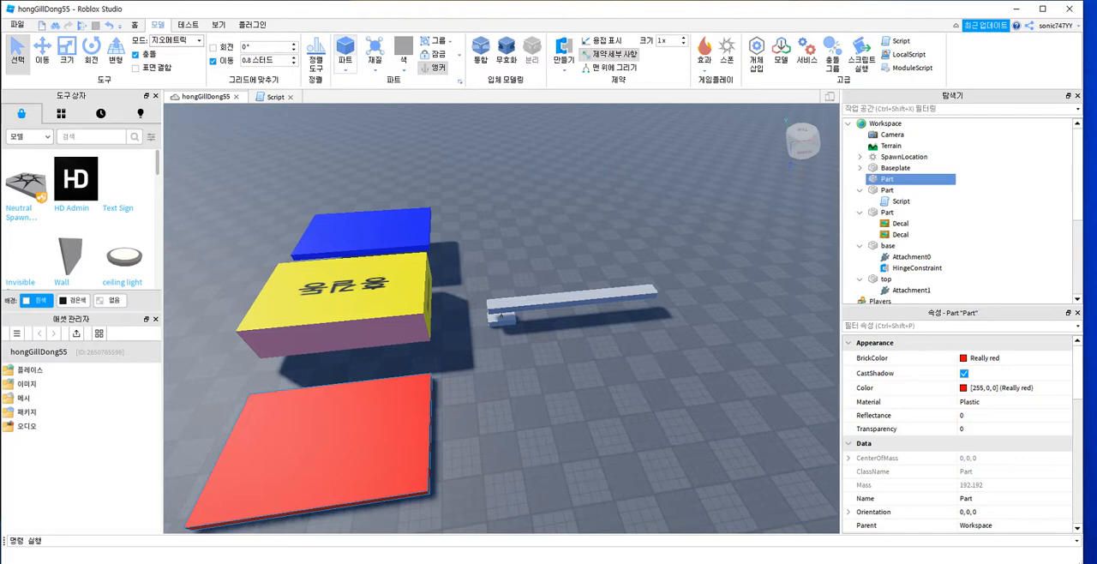
click(346, 50)
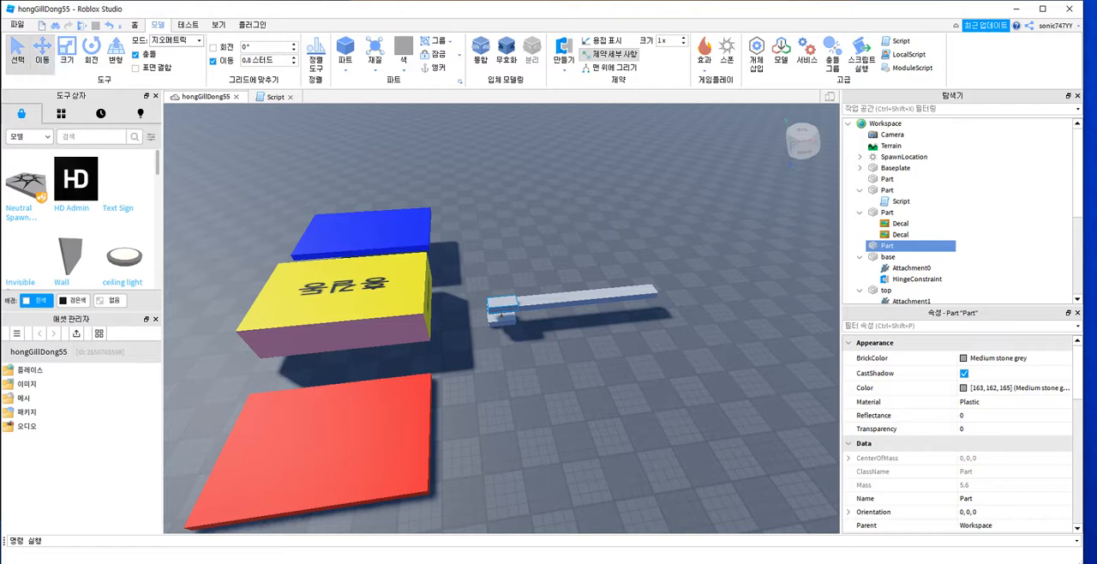
click(42, 48)
drag(522, 315, 608, 451)
right_drag(606, 446, 565, 377)
drag(460, 334, 453, 367)
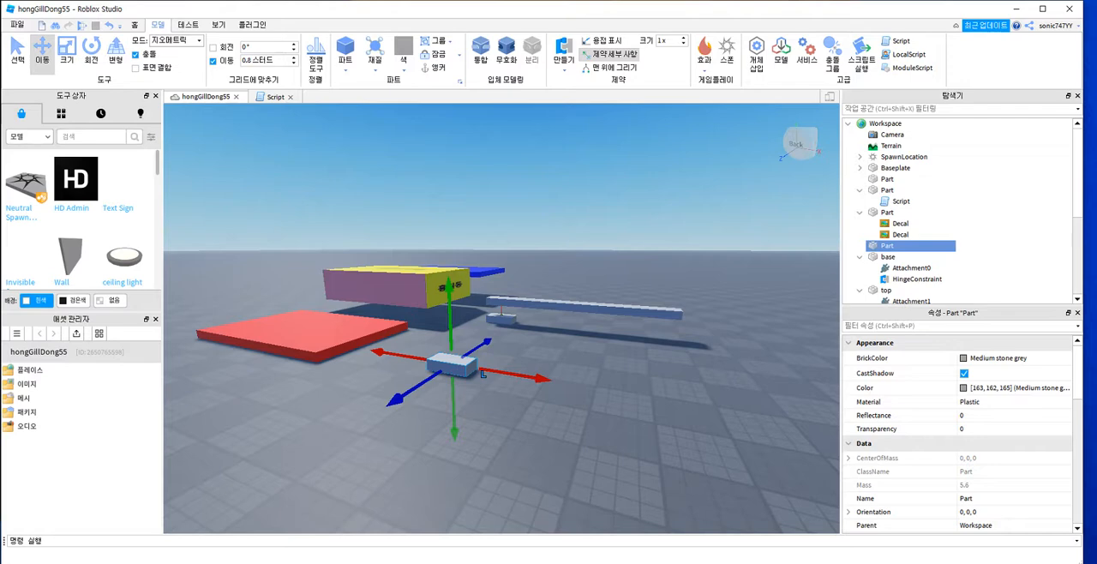
Step: Scale the new grey block horizontally into a wider, flat platform
key(ctrl+3)
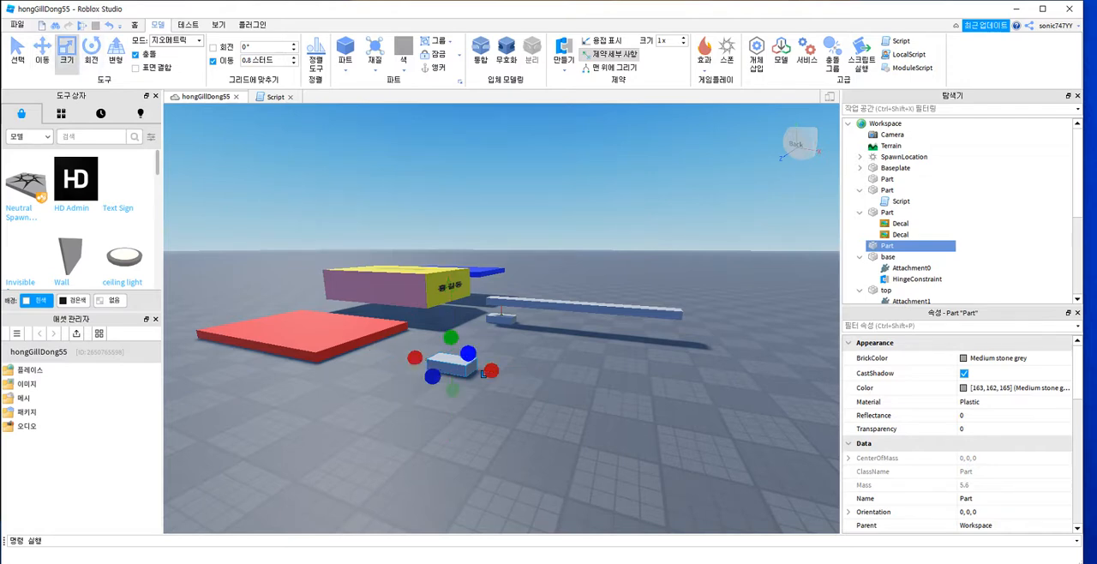
drag(487, 372, 517, 364)
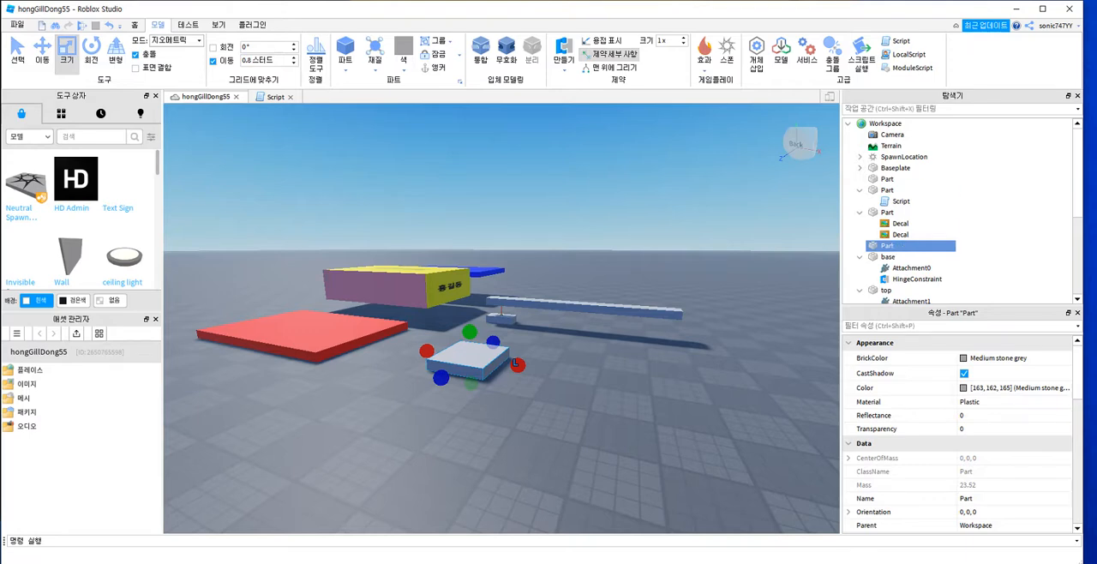
Step: Add a script to the new grey block, replacing the default code with a while true loop that sets script.Parent.BrickColor=BrickColor.Random(); and runs wait(1);
click(901, 246)
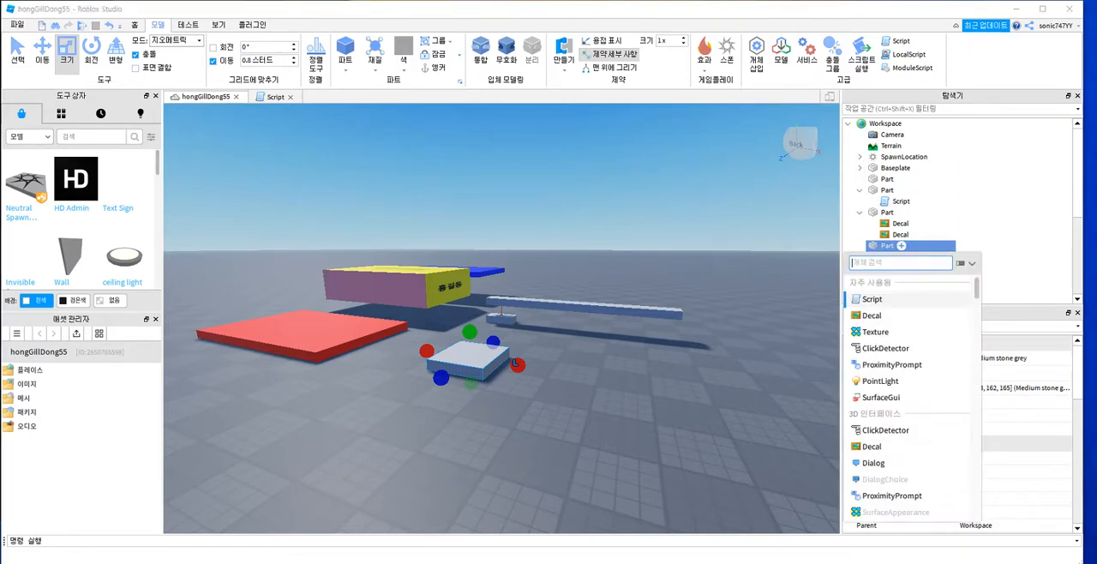
click(872, 300)
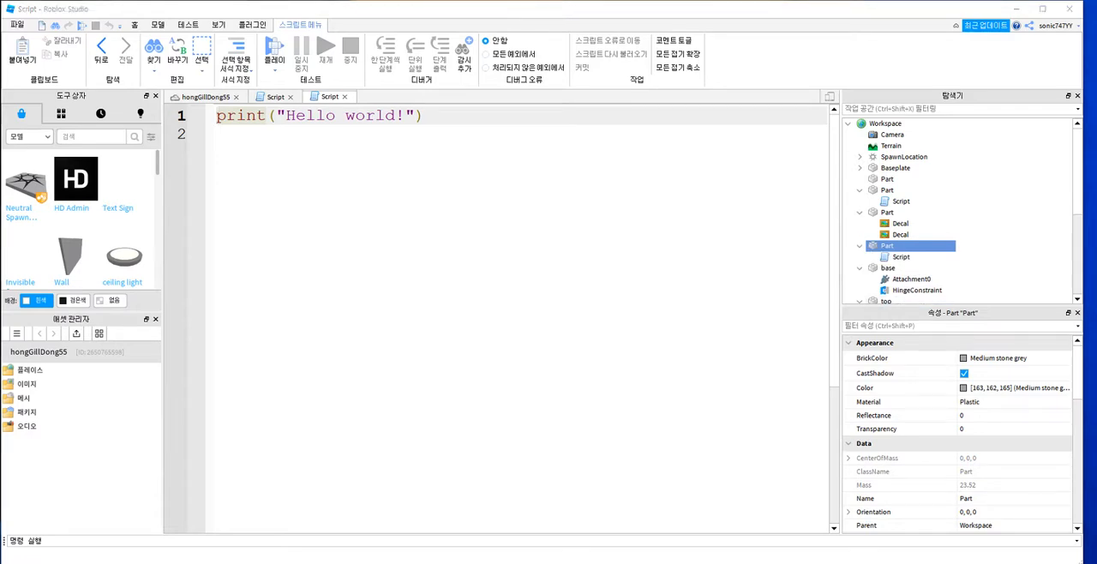
drag(427, 116, 216, 116)
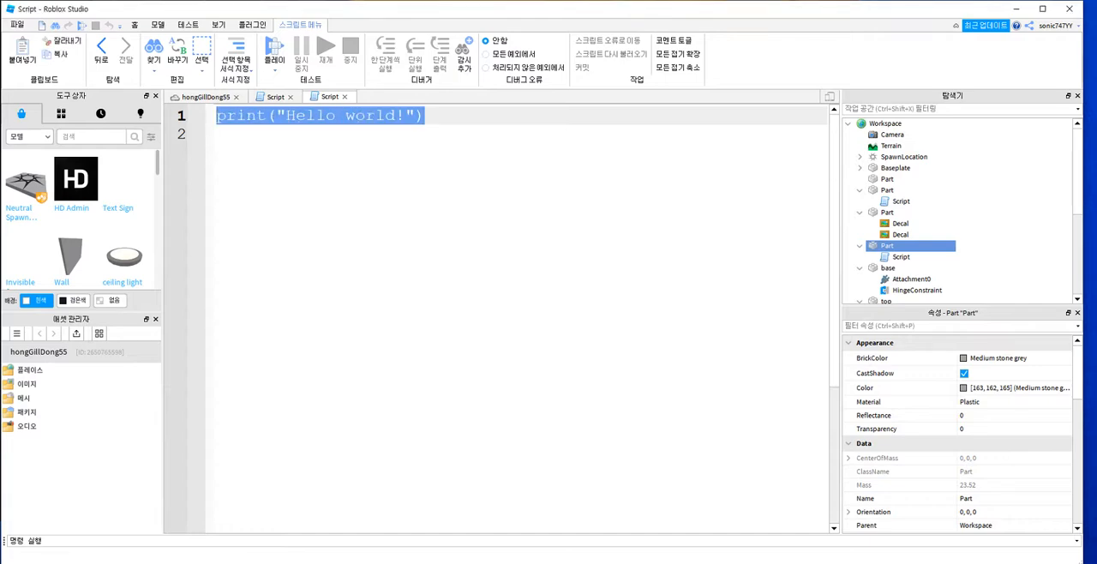
key(BackSpace)
text(while true do 	script.Parent.BrickColor=BrickColor.Random(); 	wait(1); end)
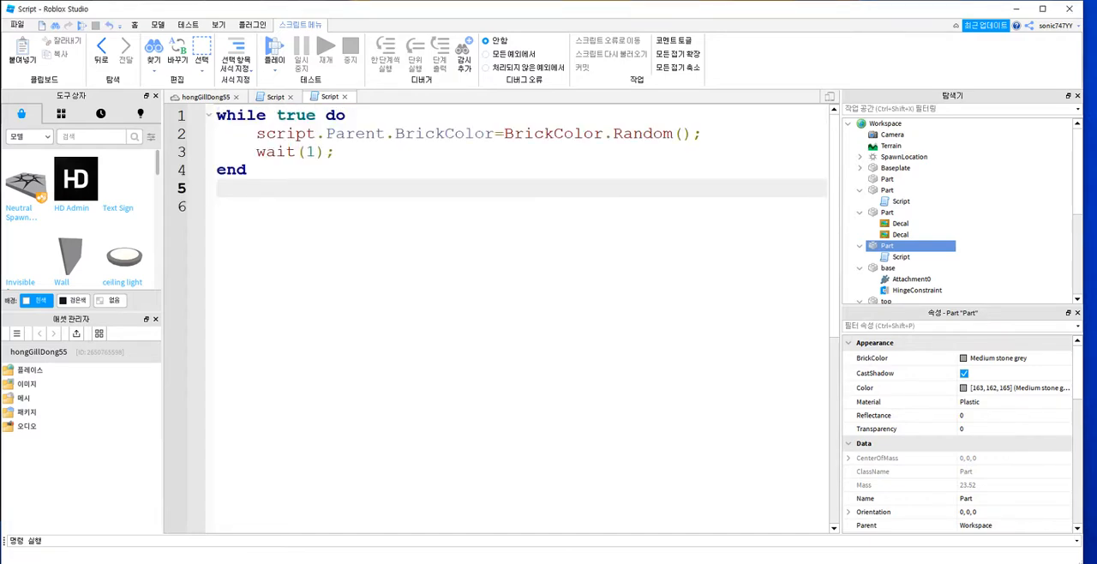
Step: Examine the structure of the while true do loop, from its opening line to its closing end
click(337, 152)
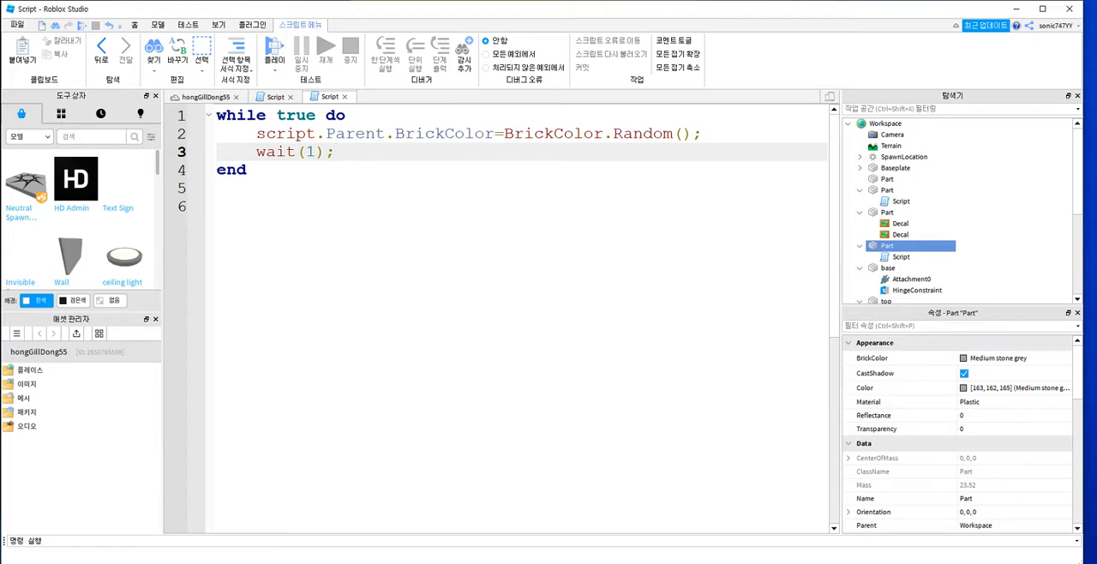
click(247, 116)
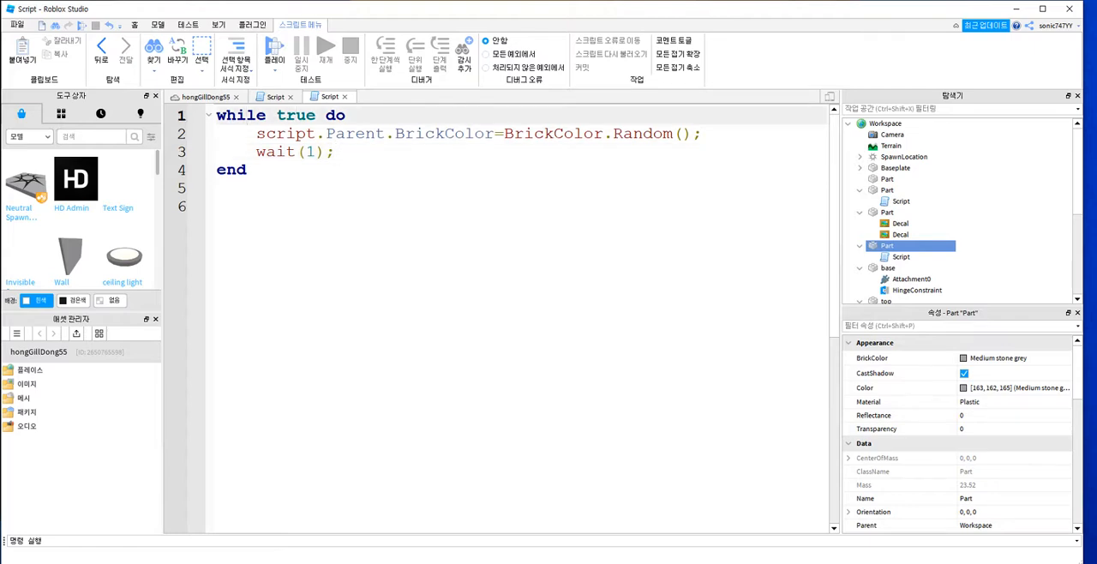
click(346, 115)
click(227, 116)
drag(248, 171, 247, 117)
click(236, 189)
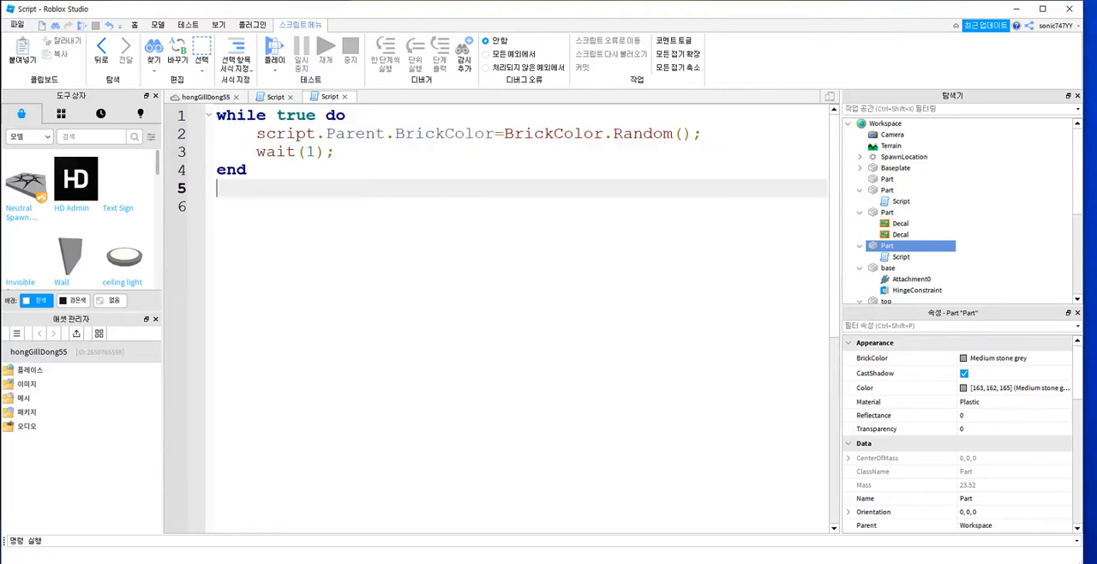
Step: Examine how line 2 assigns BrickColor.Random() to the parent block's BrickColor, comparing it with the block's BrickColor property
double_click(286, 134)
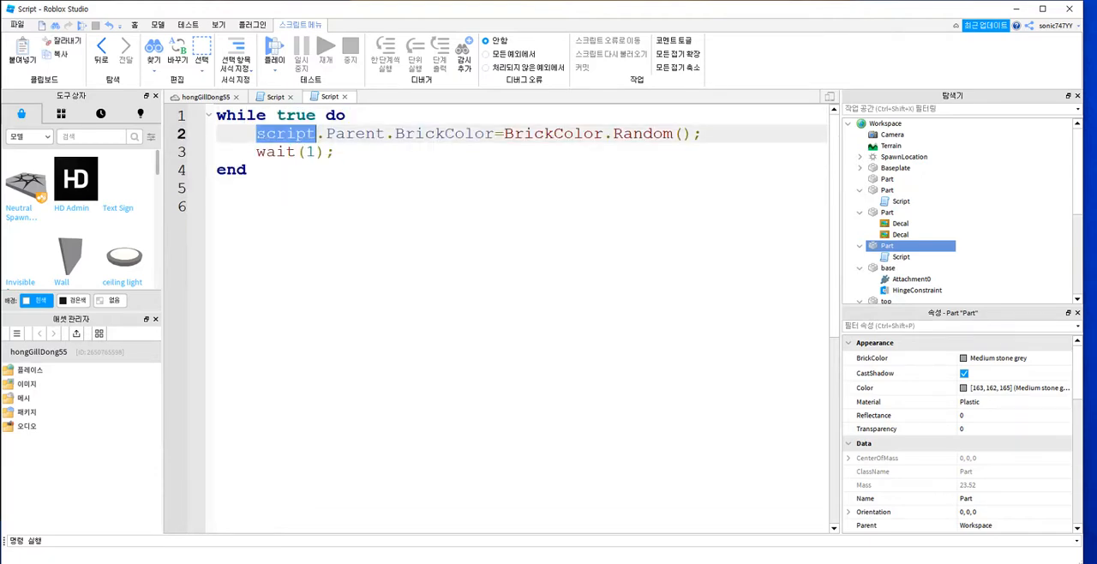
click(345, 134)
click(355, 133)
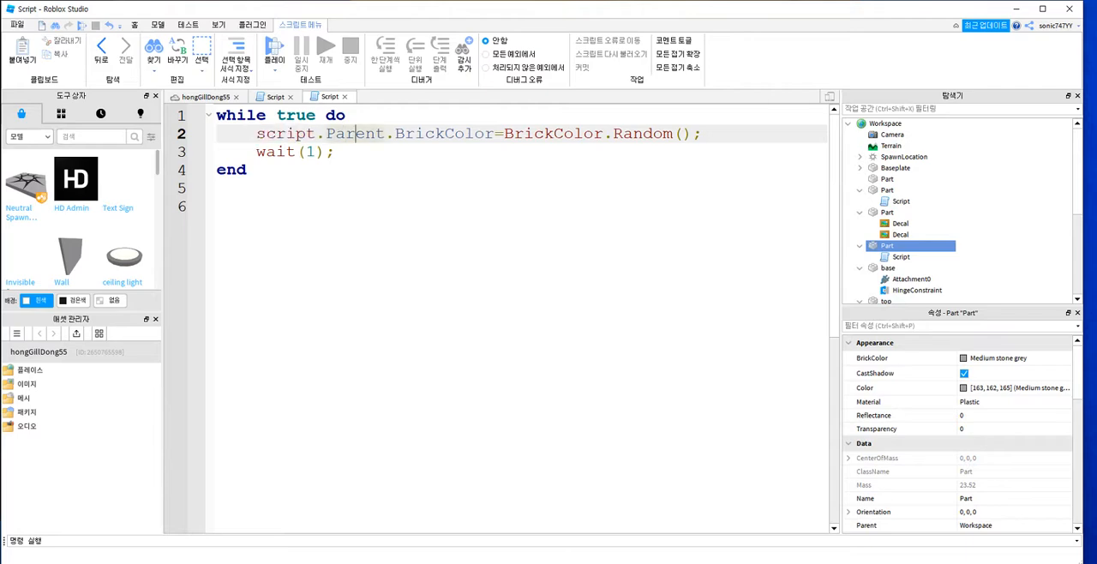
click(405, 134)
click(426, 134)
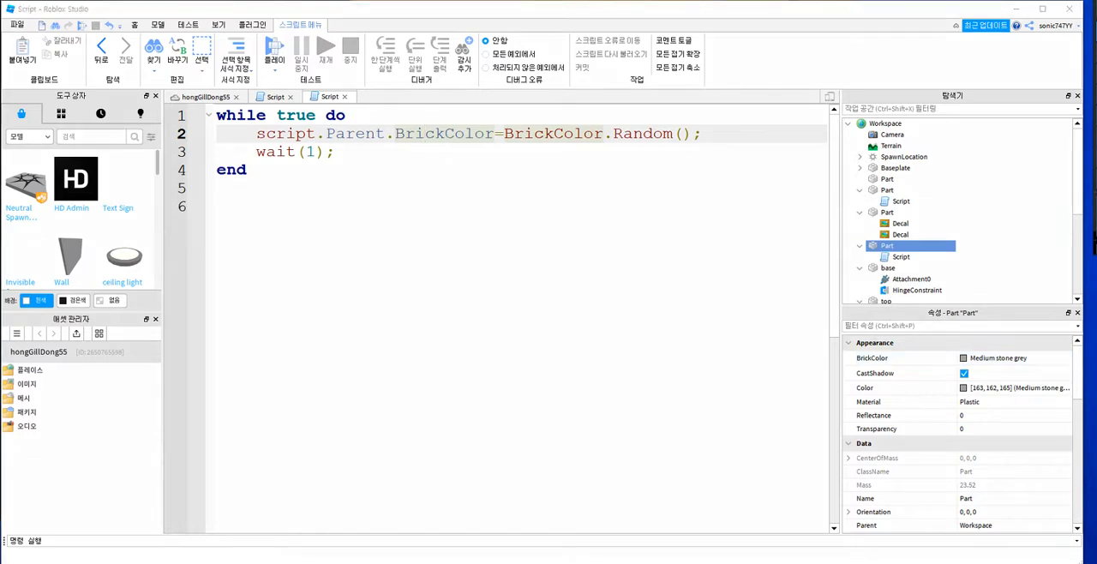
mouse_move(877, 365)
mouse_down()
mouse_move(860, 364)
mouse_move(866, 348)
mouse_move(887, 357)
mouse_move(869, 366)
mouse_move(534, 232)
mouse_move(374, 141)
mouse_move(429, 143)
mouse_move(415, 151)
mouse_move(394, 120)
mouse_move(485, 117)
mouse_move(456, 159)
mouse_move(407, 159)
mouse_up()
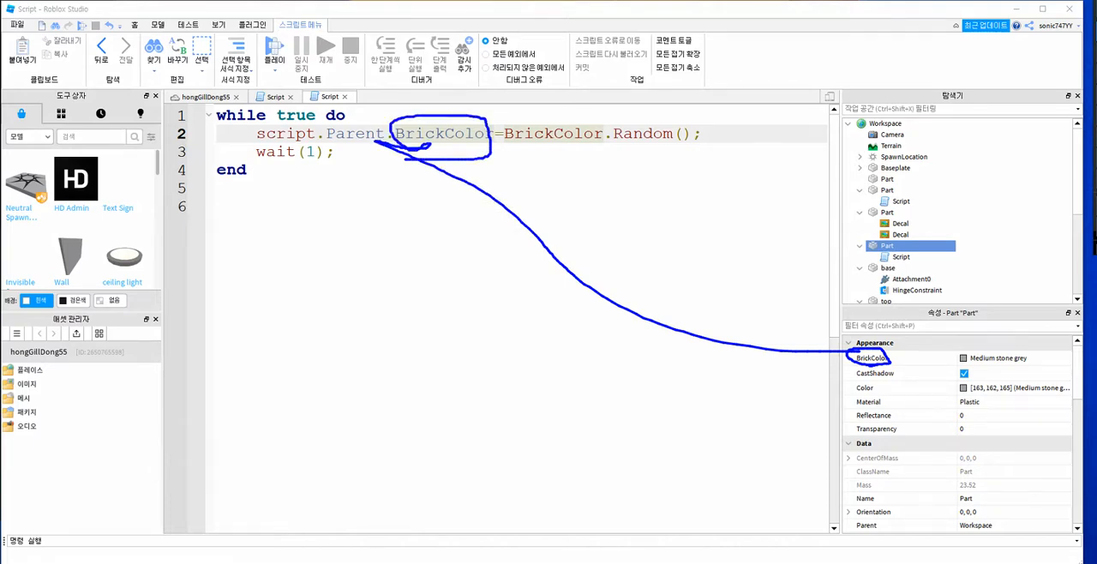
mouse_move(511, 145)
mouse_down()
mouse_move(596, 145)
mouse_move(579, 119)
mouse_move(503, 120)
mouse_move(500, 143)
mouse_up()
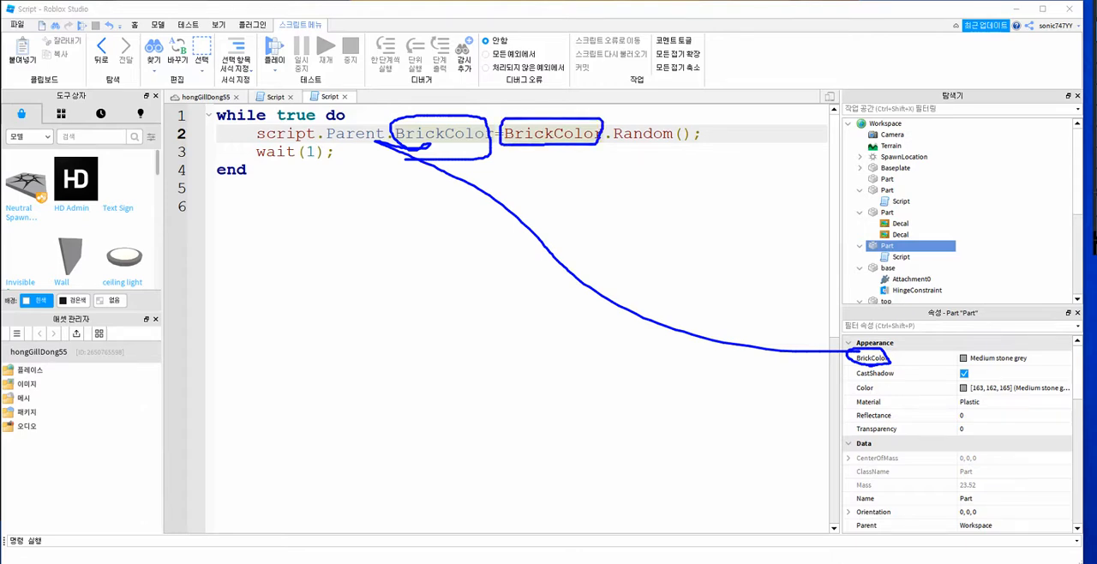
drag(623, 143, 672, 140)
mouse_move(534, 138)
mouse_down()
mouse_move(672, 145)
mouse_move(694, 110)
mouse_move(528, 108)
mouse_move(506, 153)
mouse_move(451, 160)
mouse_move(450, 143)
mouse_up()
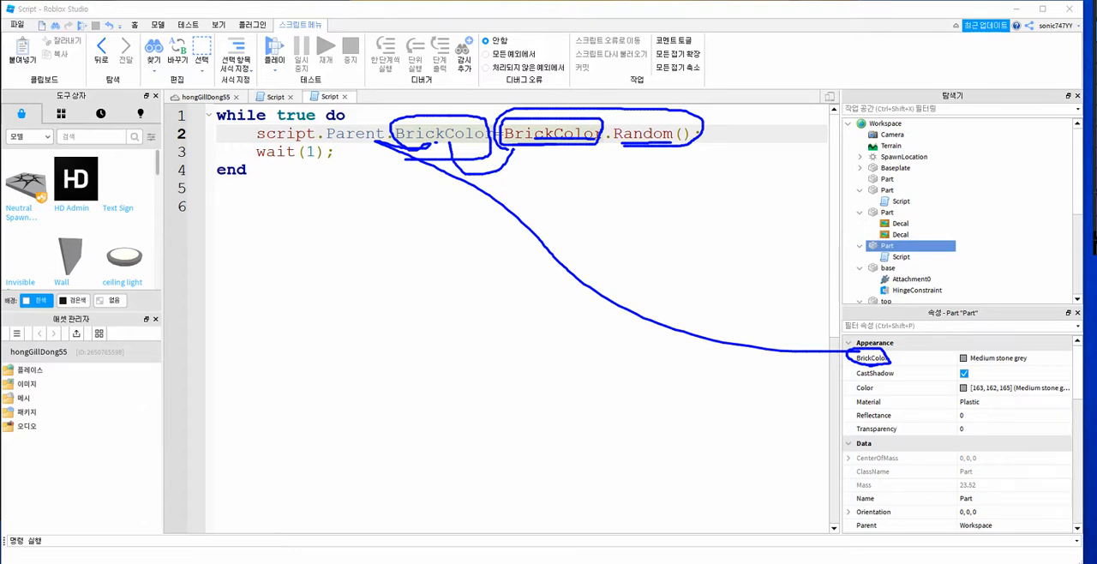
Step: Review the block's other properties, such as Material, as further values that a script could control
mouse_move(851, 372)
mouse_down()
mouse_move(857, 529)
mouse_move(901, 482)
mouse_move(879, 358)
mouse_up()
mouse_move(889, 397)
mouse_down()
mouse_move(754, 318)
mouse_move(504, 214)
mouse_move(481, 227)
mouse_up()
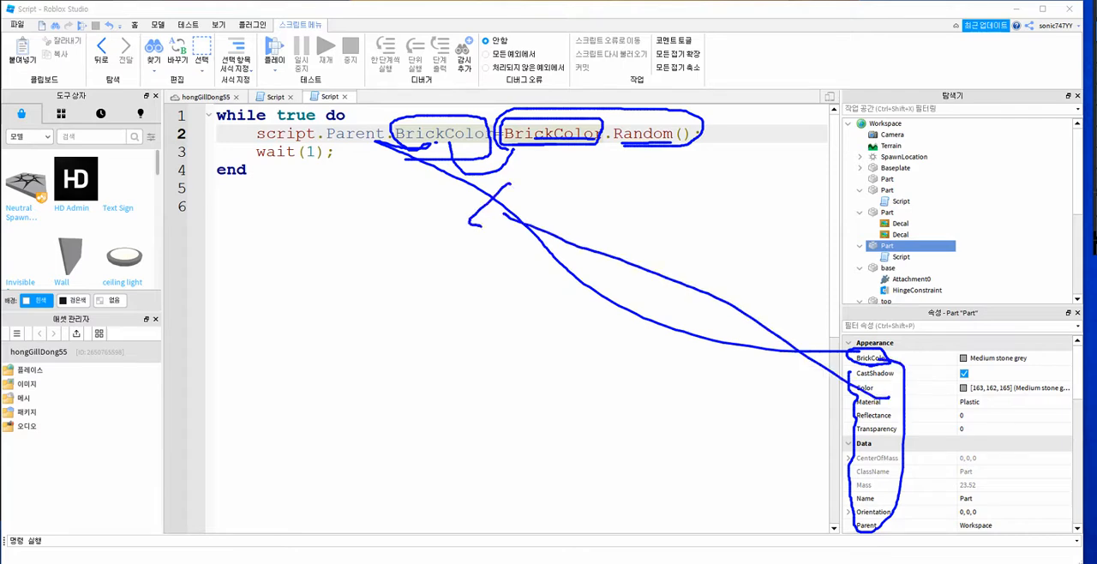
drag(238, 216, 283, 213)
drag(268, 233, 297, 235)
drag(233, 268, 319, 283)
drag(304, 300, 342, 306)
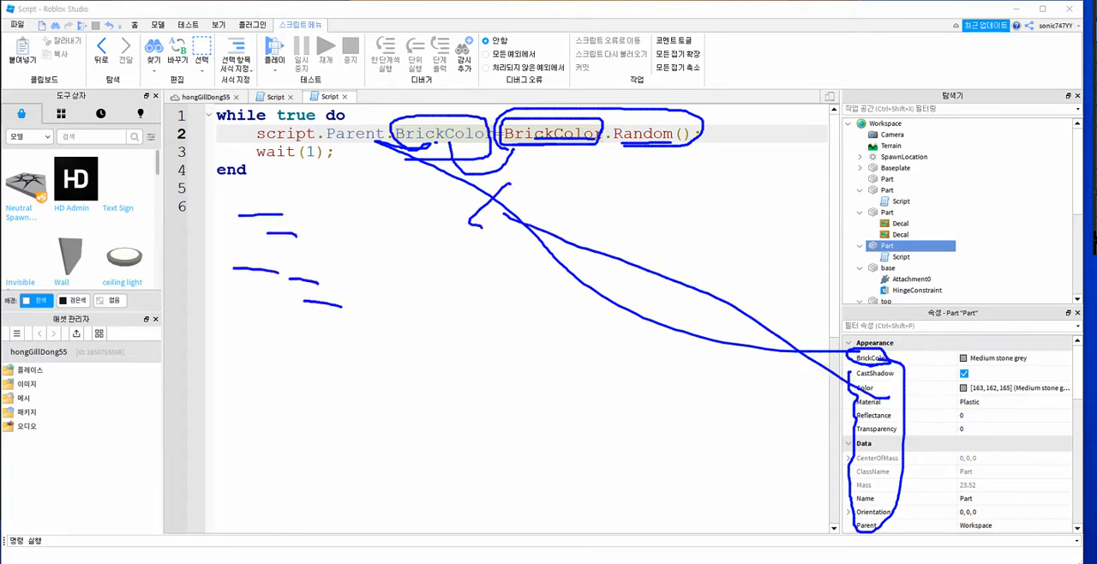
drag(854, 409, 883, 408)
drag(961, 408, 978, 407)
mouse_move(302, 237)
mouse_down()
mouse_move(326, 236)
mouse_move(315, 259)
mouse_up()
key(Escape)
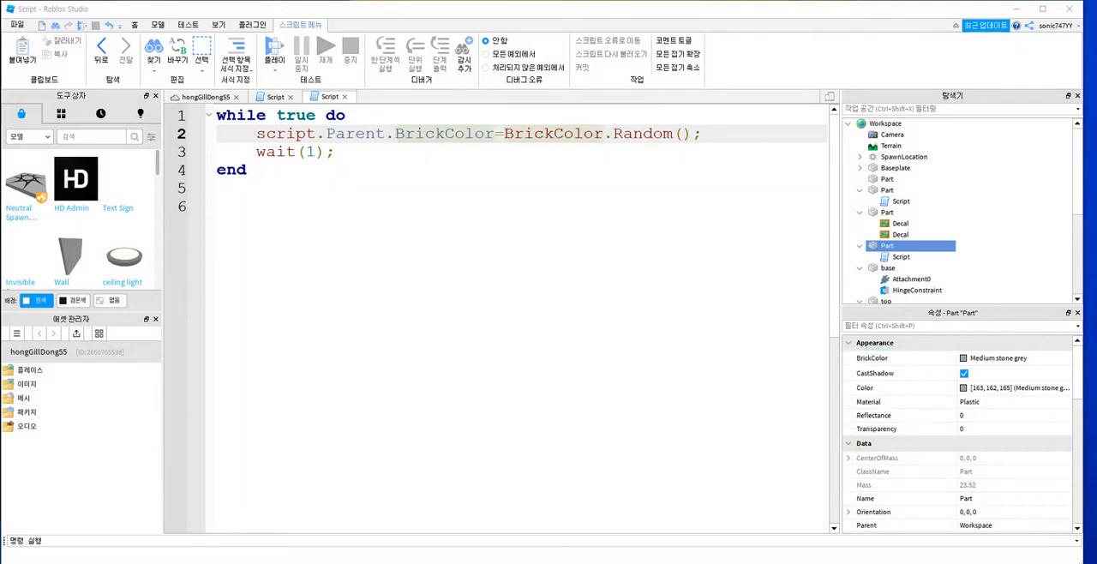
Step: Examine how the wait(1); line works with the colour assignment as the while loop repeats
drag(256, 152, 335, 151)
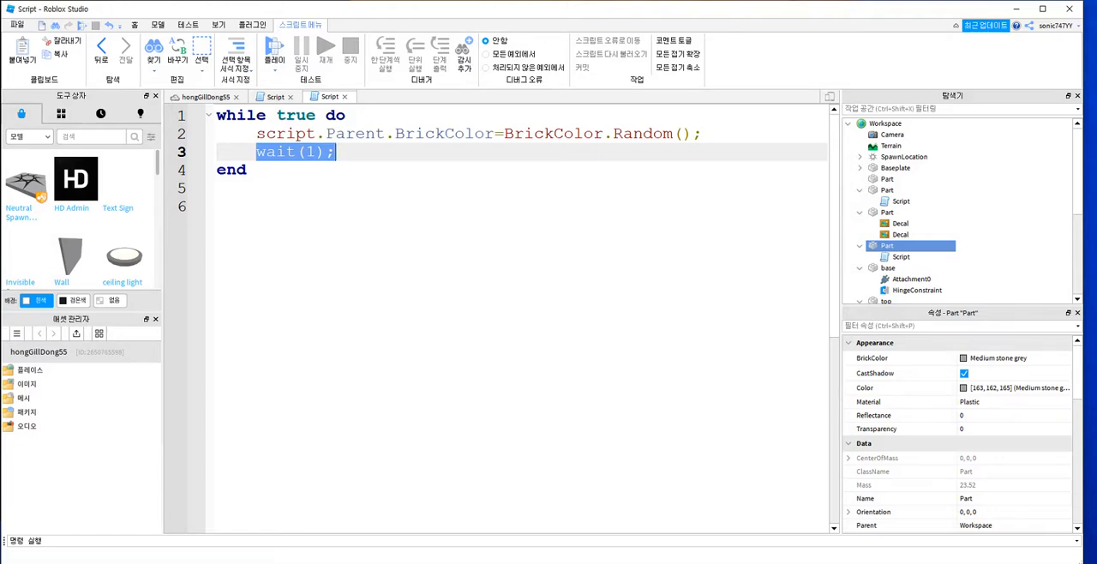
click(286, 134)
click(247, 115)
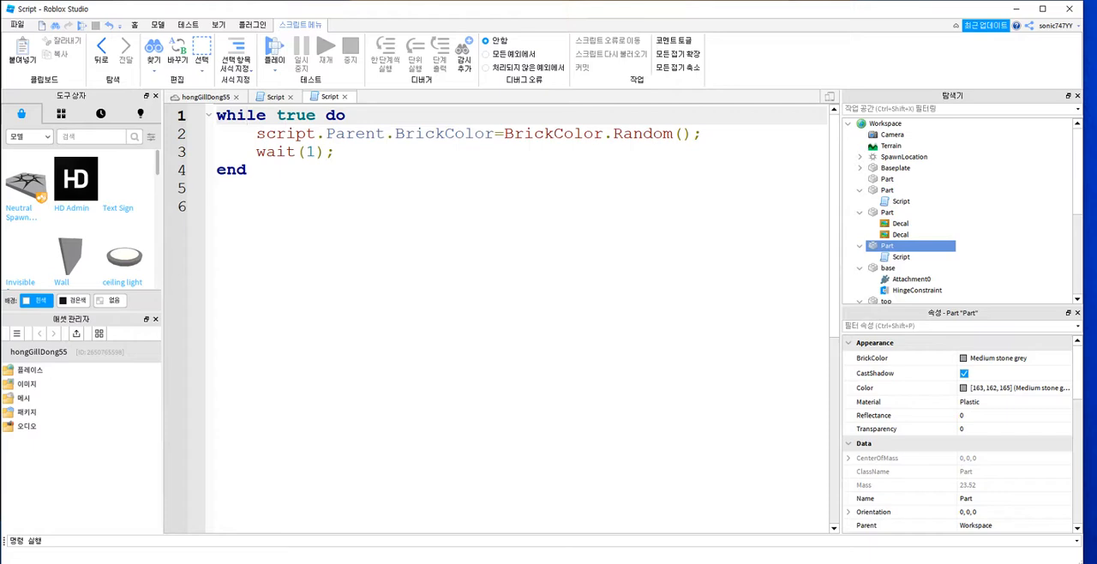
mouse_move(314, 122)
mouse_down()
mouse_move(266, 118)
mouse_move(289, 161)
mouse_move(300, 137)
mouse_move(296, 190)
mouse_move(255, 163)
mouse_move(262, 111)
mouse_move(279, 137)
mouse_move(229, 137)
mouse_move(274, 144)
mouse_move(289, 185)
mouse_up()
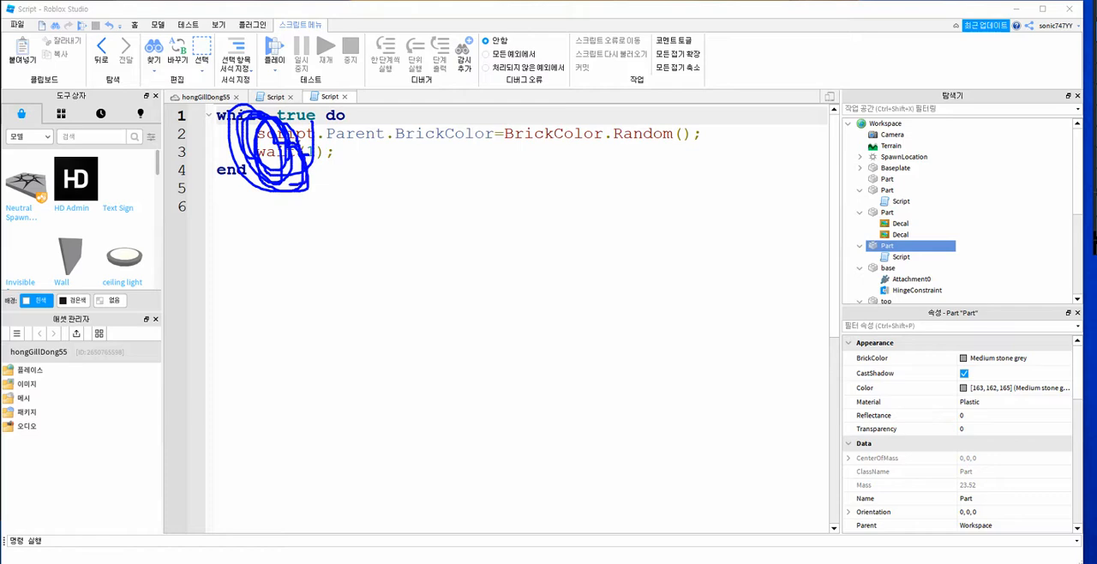
key(Escape)
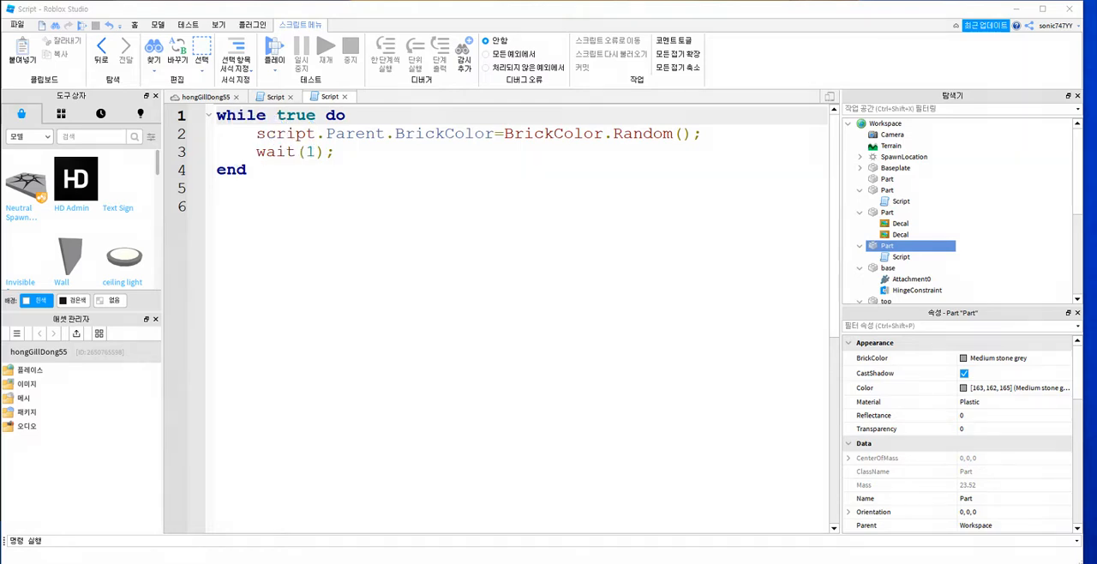
click(266, 134)
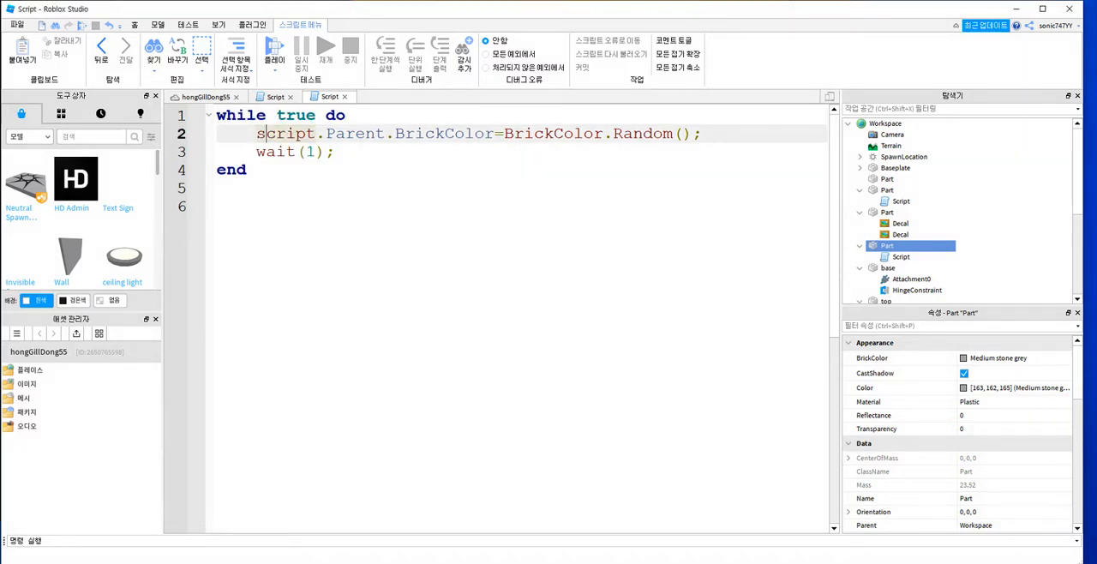
click(267, 152)
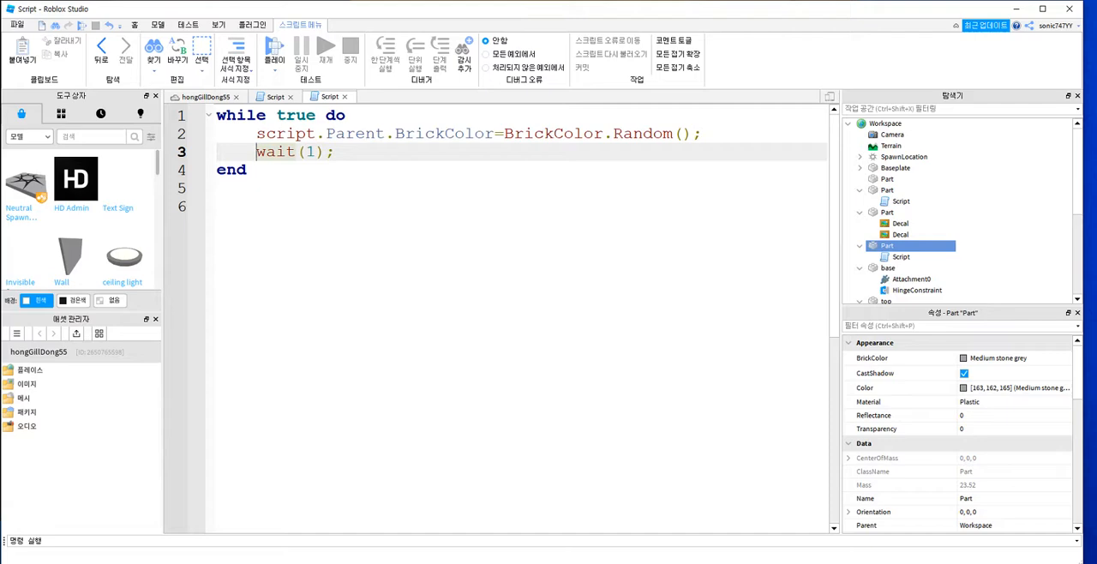
Step: Return to the 3D scene and play-test the block's random colour script
click(206, 97)
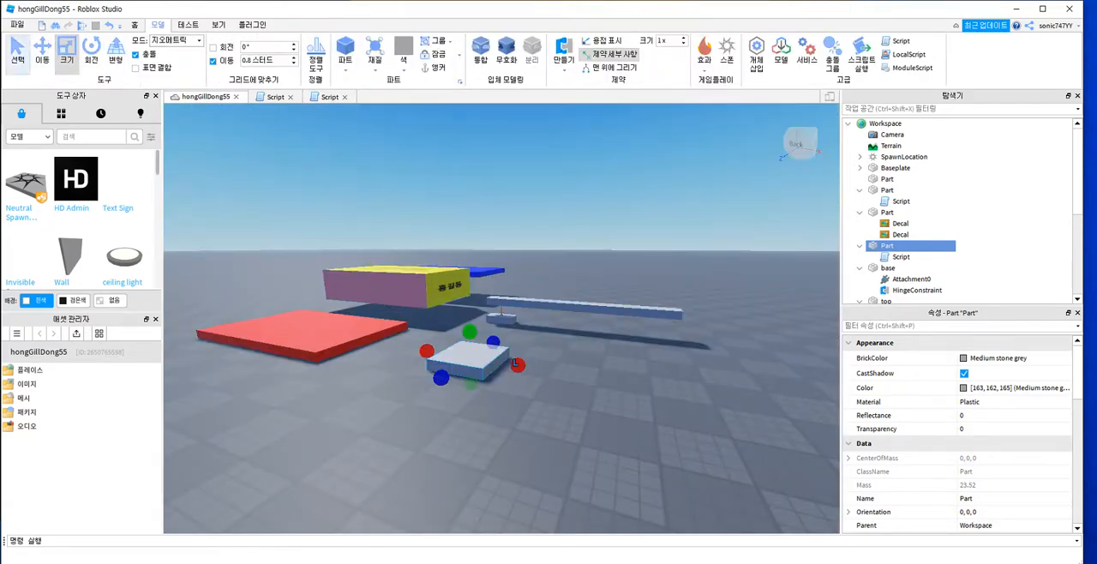
key(F5)
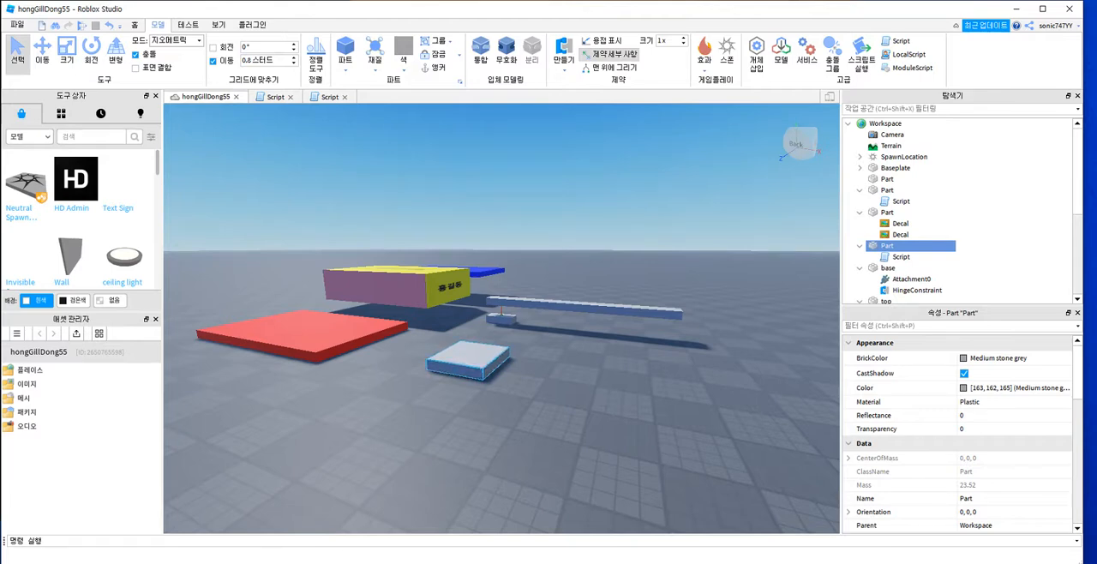
Step: Duplicate the scripted grey block about twelve times, stacking the copies into a tall tower
key(ctrl+d)
key(ctrl+d)
key(ctrl+d)
key(ctrl+d)
key(ctrl+d)
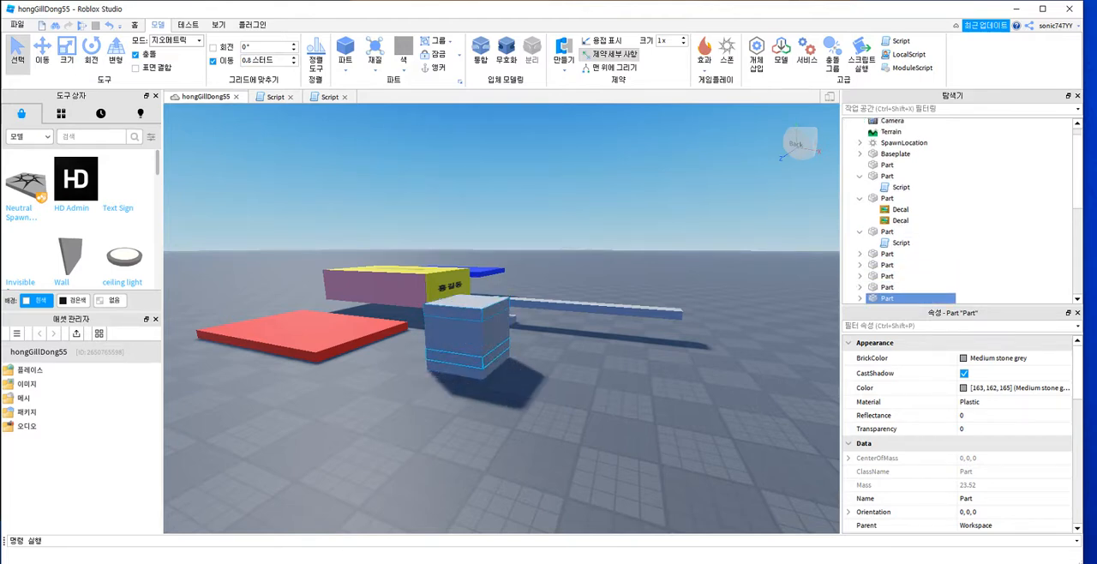
key(ctrl+d)
key(ctrl+d)
key(ctrl+d)
key(ctrl+d)
key(ctrl+d)
key(ctrl+d)
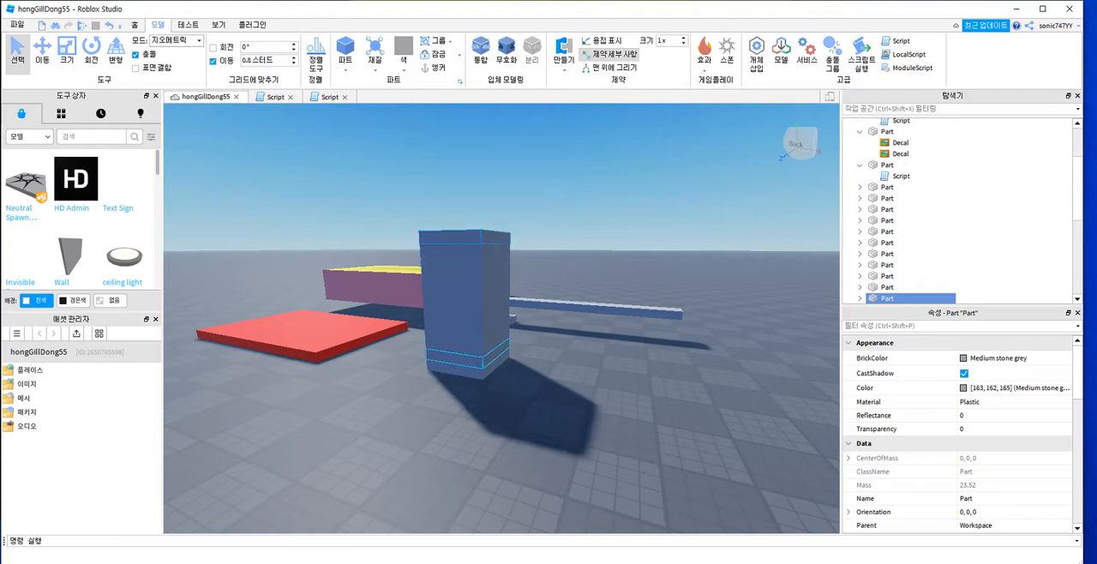
key(ctrl+d)
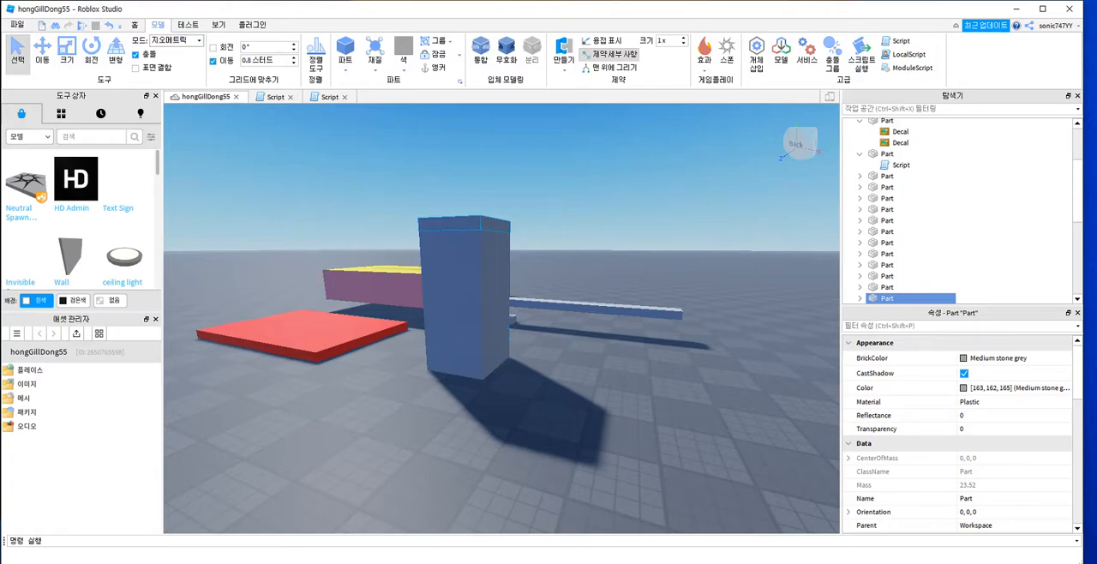
Step: Play-test the game and walk the character around the tower to watch its blocks change colour
click(83, 26)
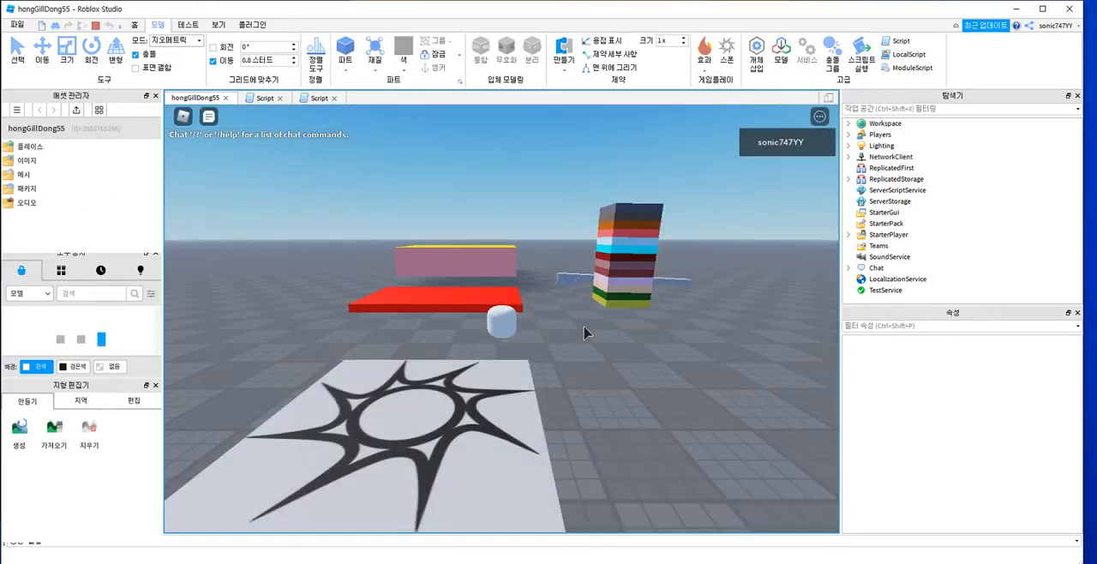
key(w)
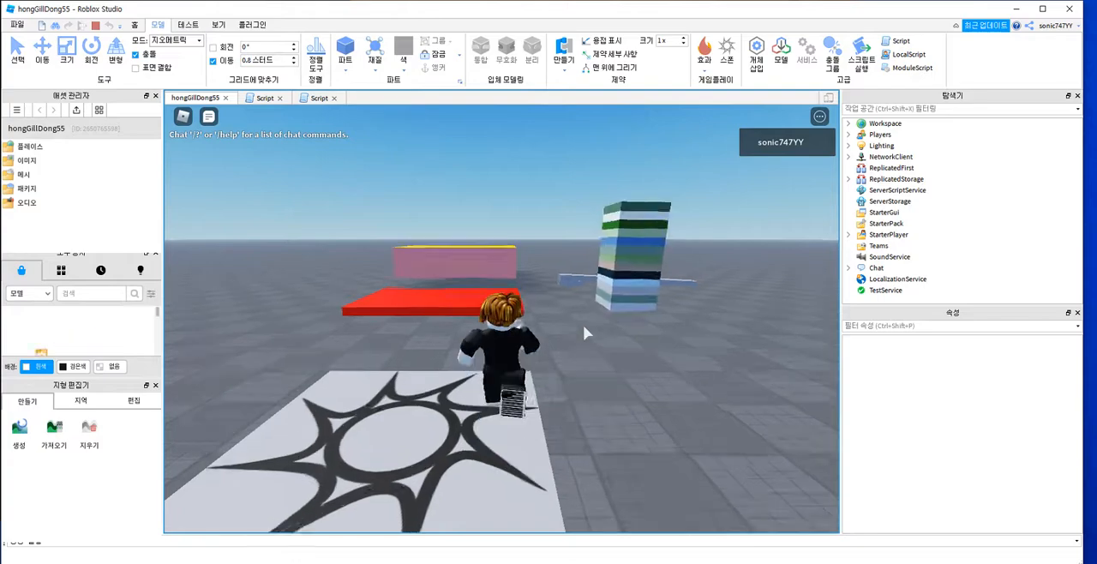
key(w)
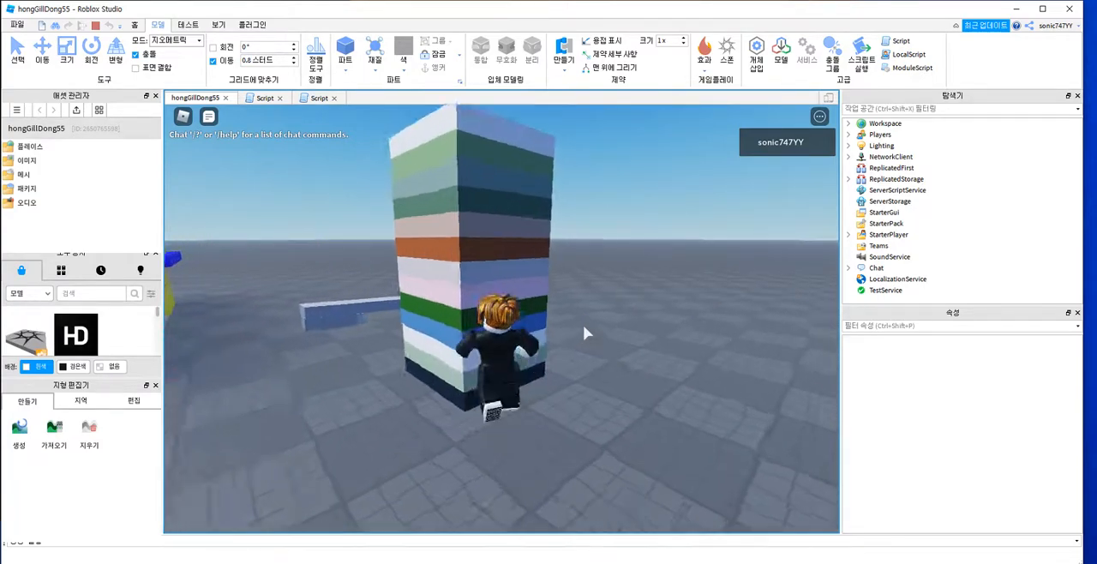
key(w)
right_drag(585, 332, 584, 333)
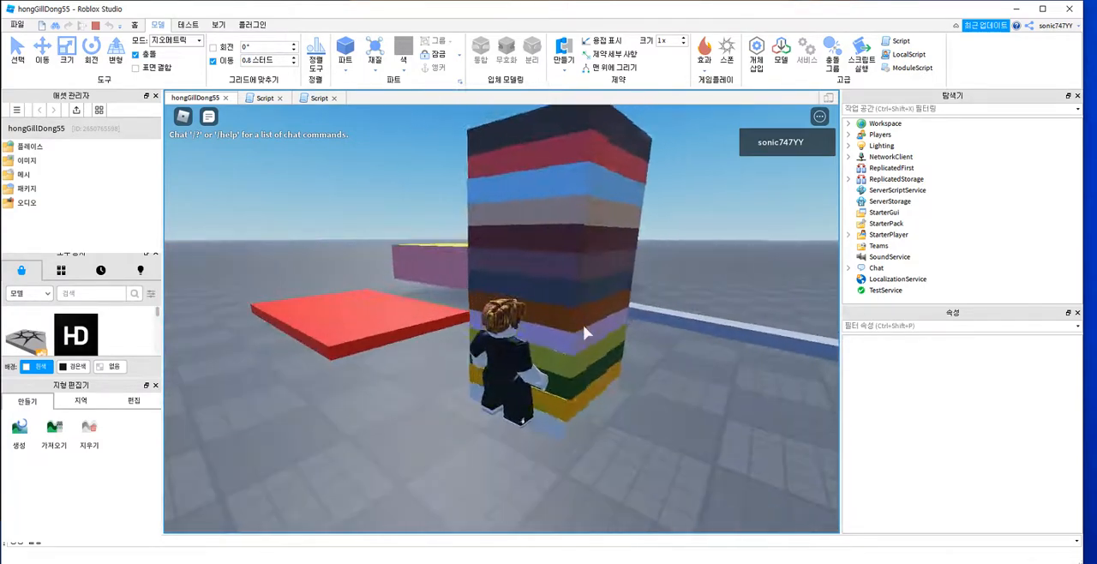
key(d)
key(w)
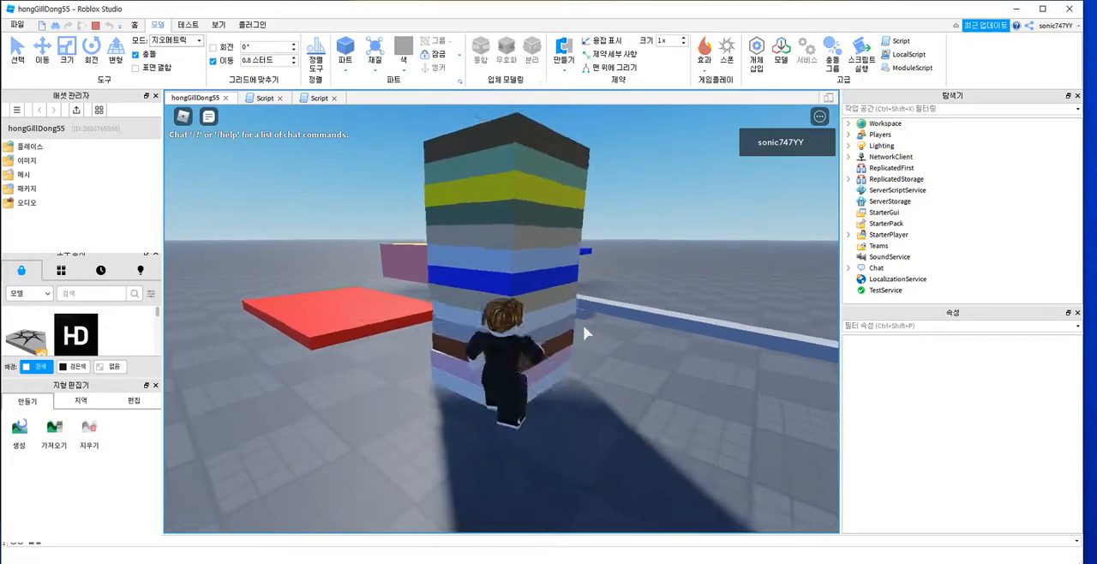
key(d)
key(w)
key(d)
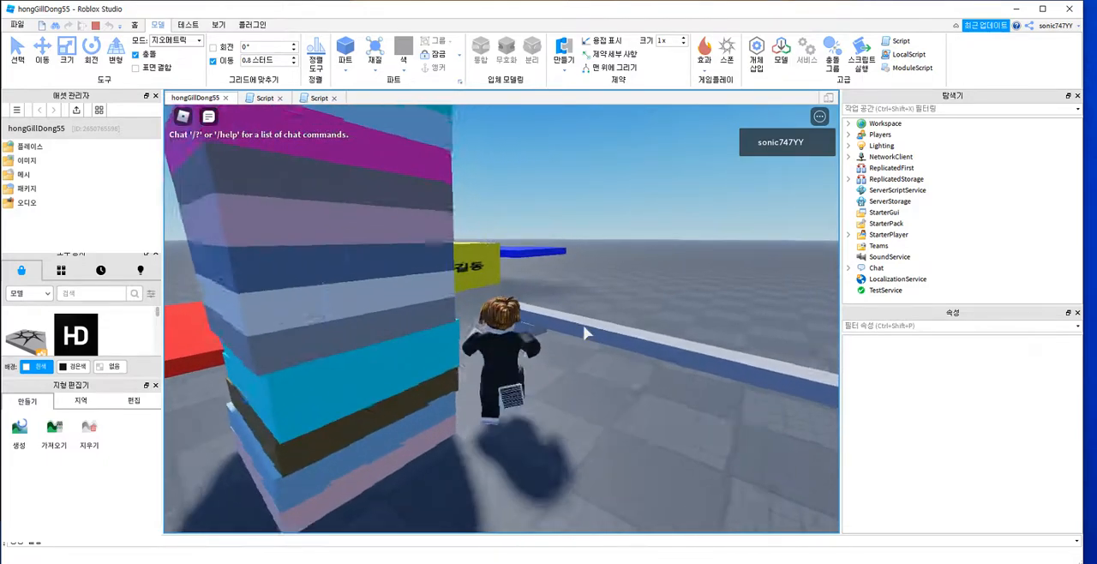
right_drag(585, 327, 585, 333)
key(s)
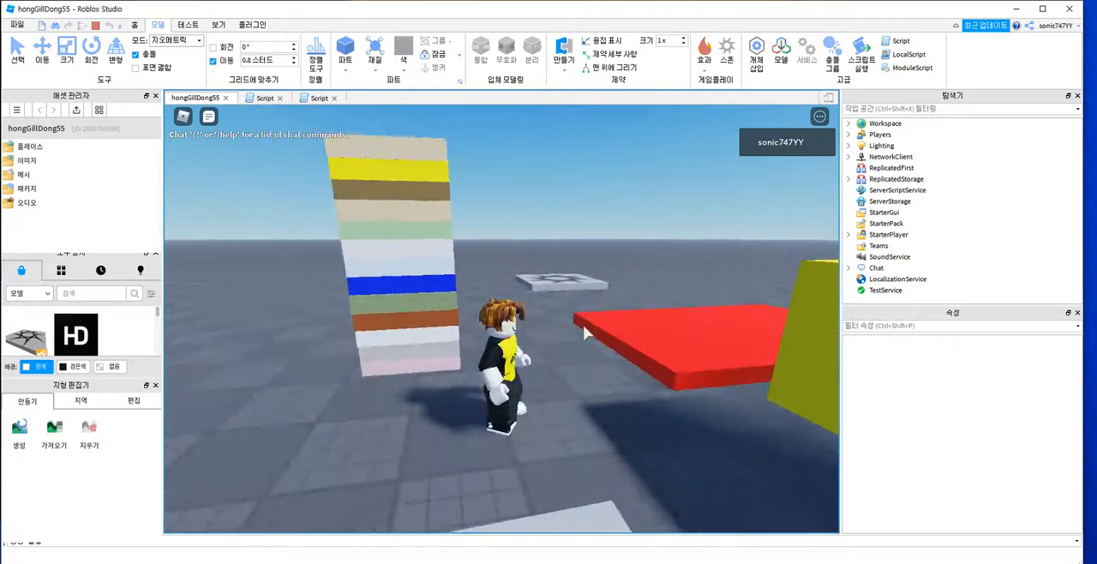
key(w)
key(d)
key(Left)
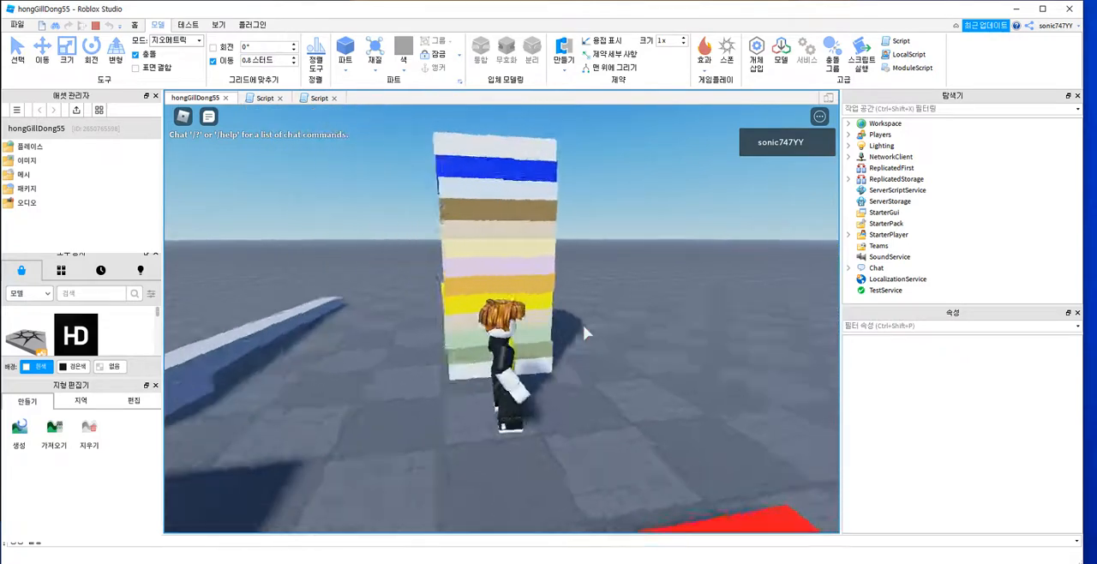
key(w)
key(Left)
key(d)
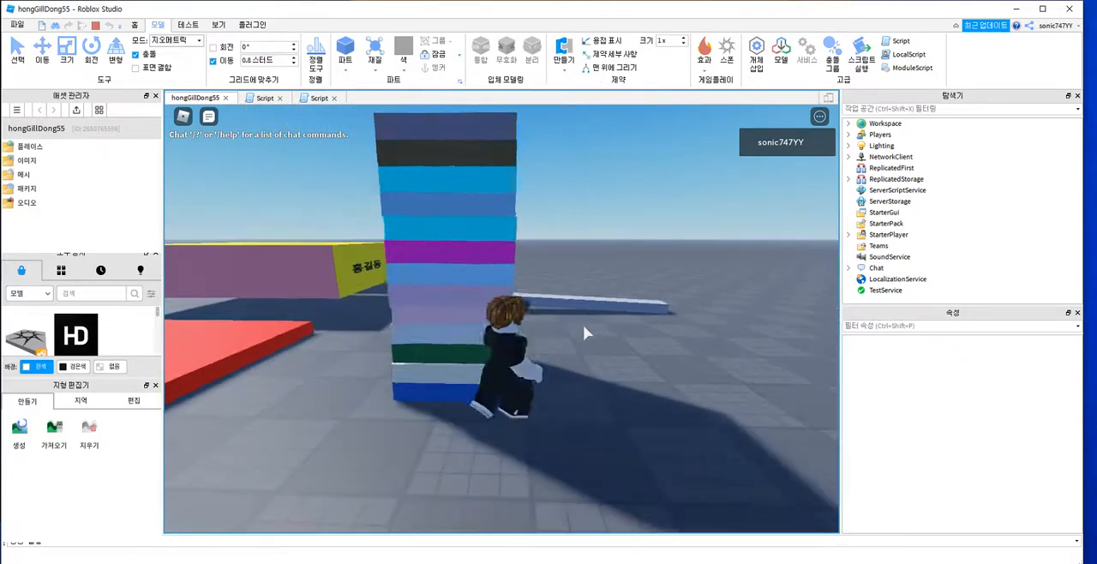
key(w)
key(Left)
key(a)
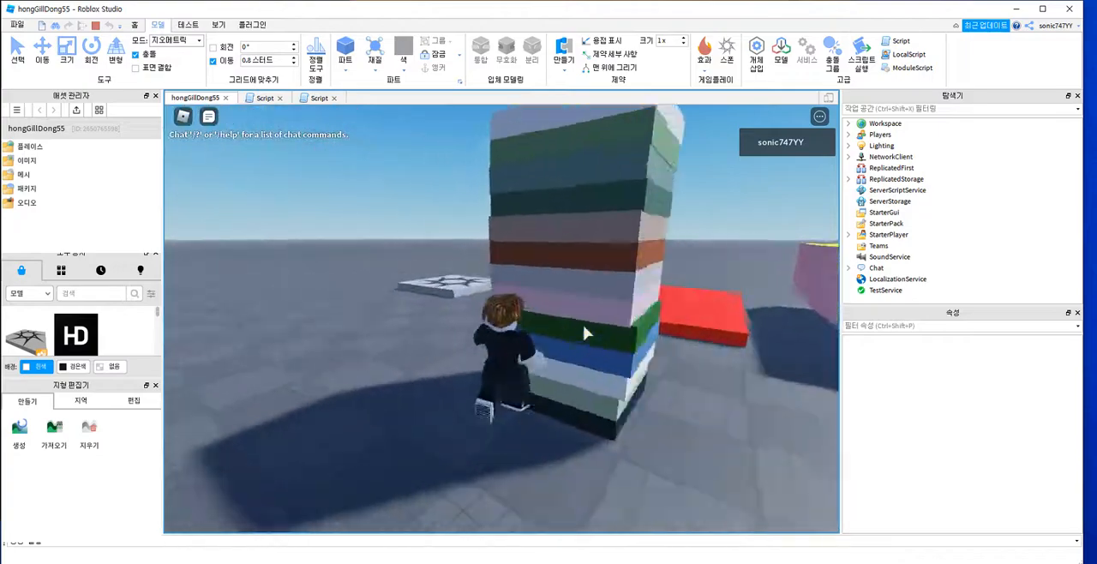
key(d)
key(w)
key(Left)
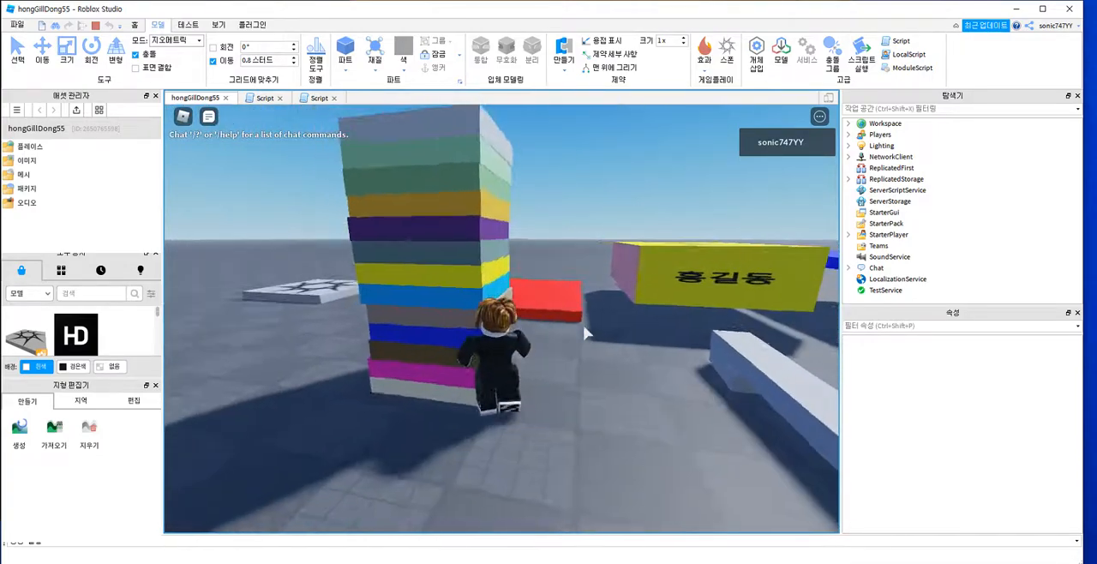
Step: Jump the character across the red and yellow platforms towards the blue one, and end the play-test
key(w)
key(space)
key(d)
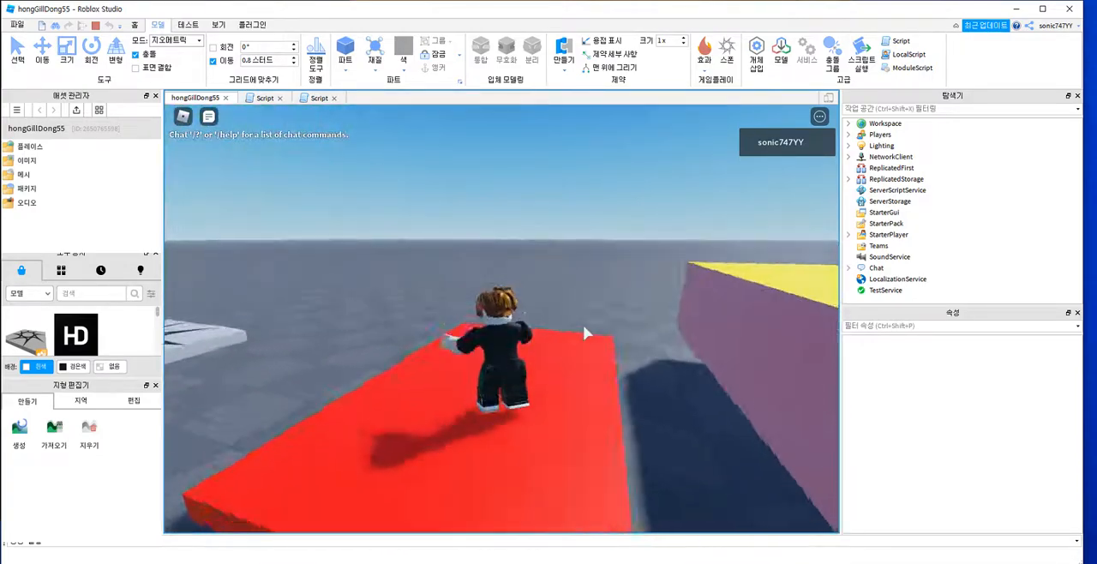
key(w)
key(space)
key(w)
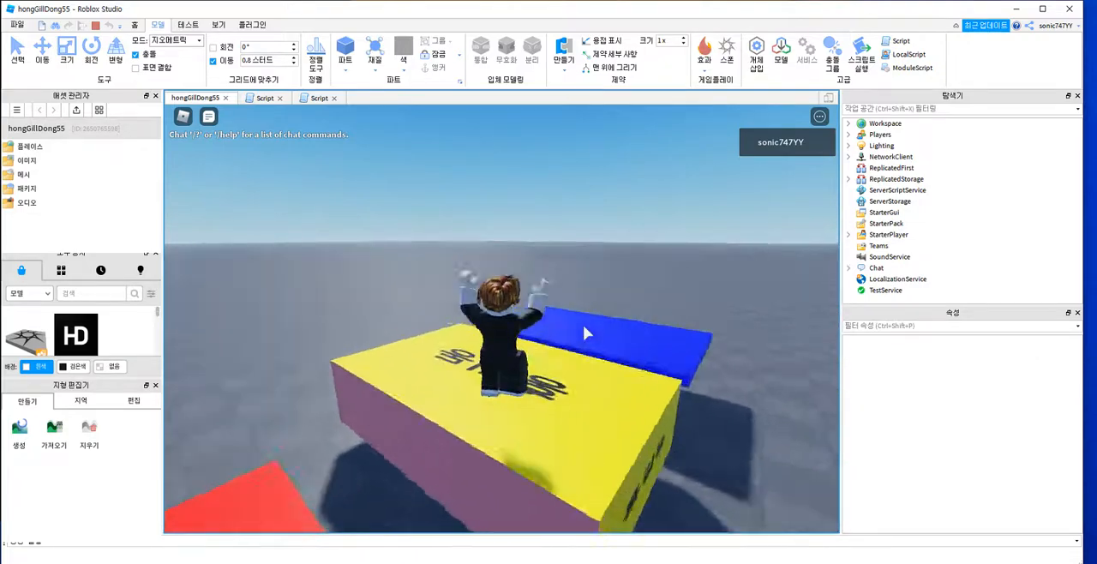
key(space)
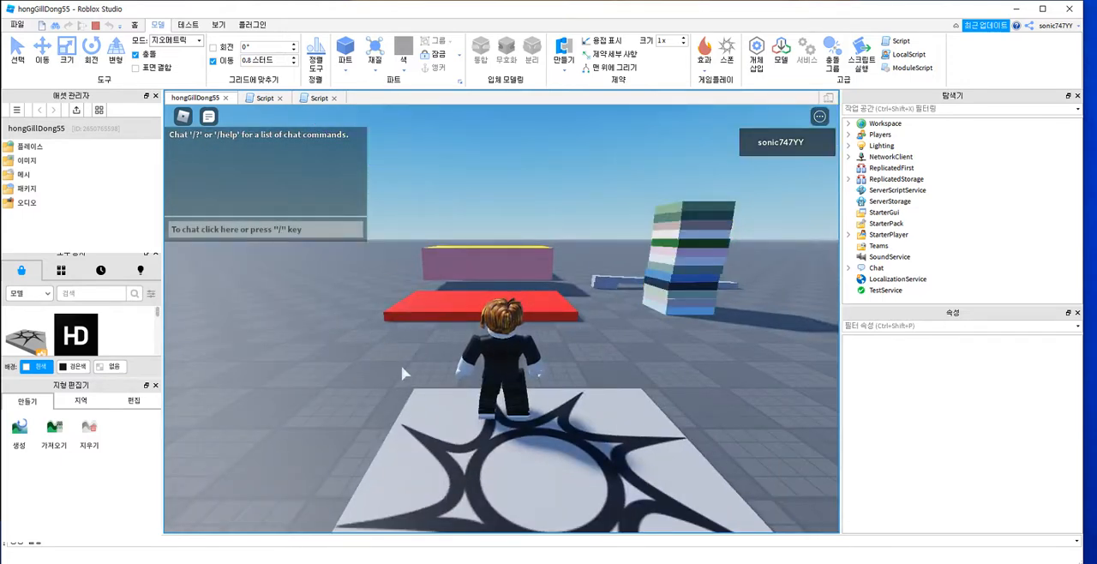
key(shift+F5)
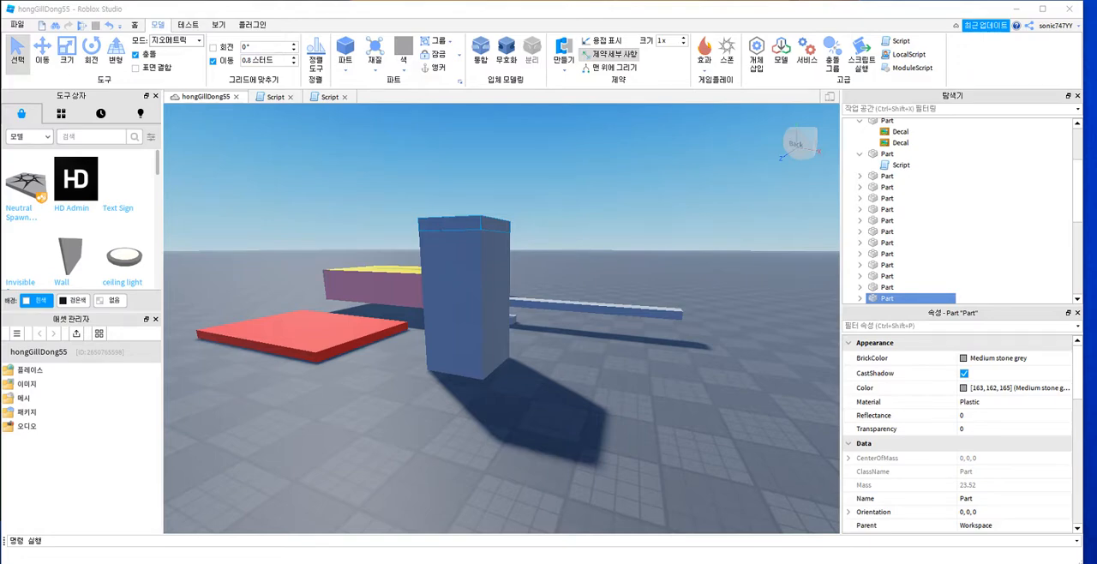
Step: Search the model library for "sign" and insert the Text Sign model into the scene
key(a)
right_drag(502, 317, 566, 319)
mouse_move(435, 378)
right_down()
mouse_move(463, 381)
mouse_move(453, 379)
right_up()
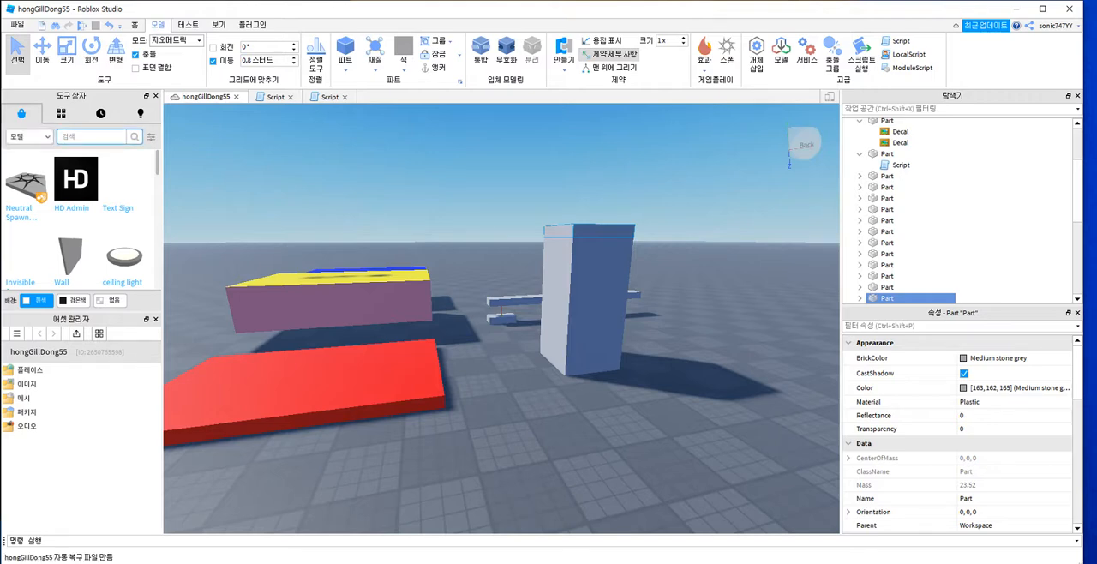
text(sign)
key(Return)
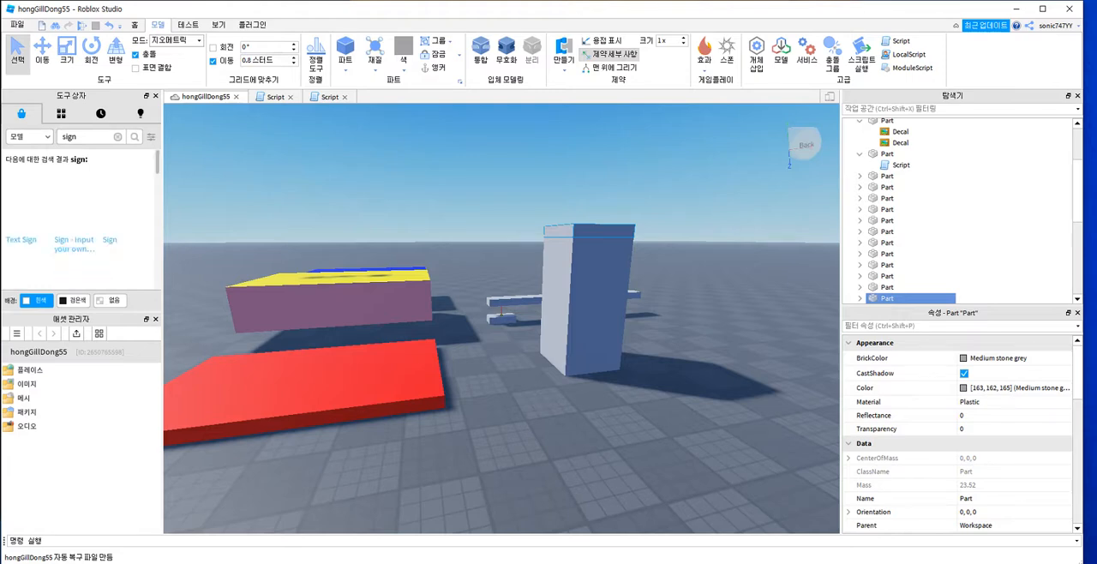
mouse_move(23, 207)
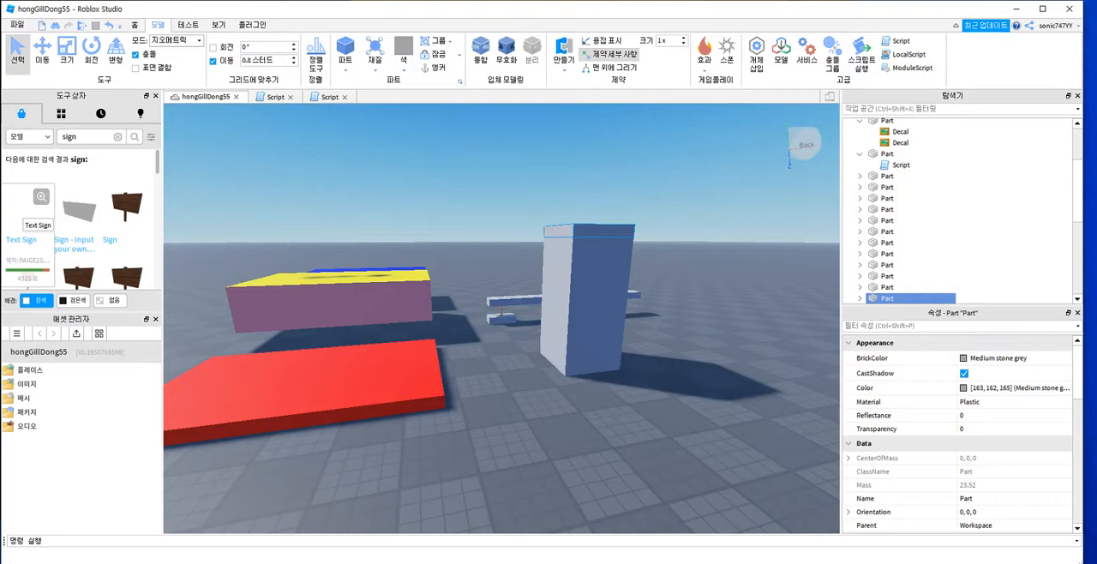
click(23, 207)
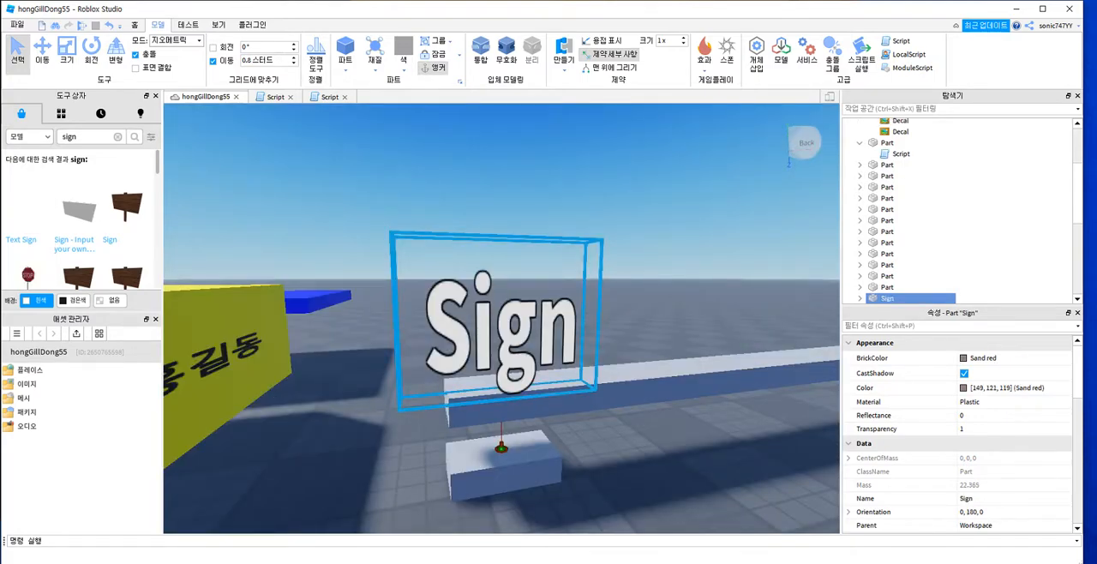
Step: Move the inserted text sign away from the rotating bar to the spawn platform
right_drag(501, 335, 533, 379)
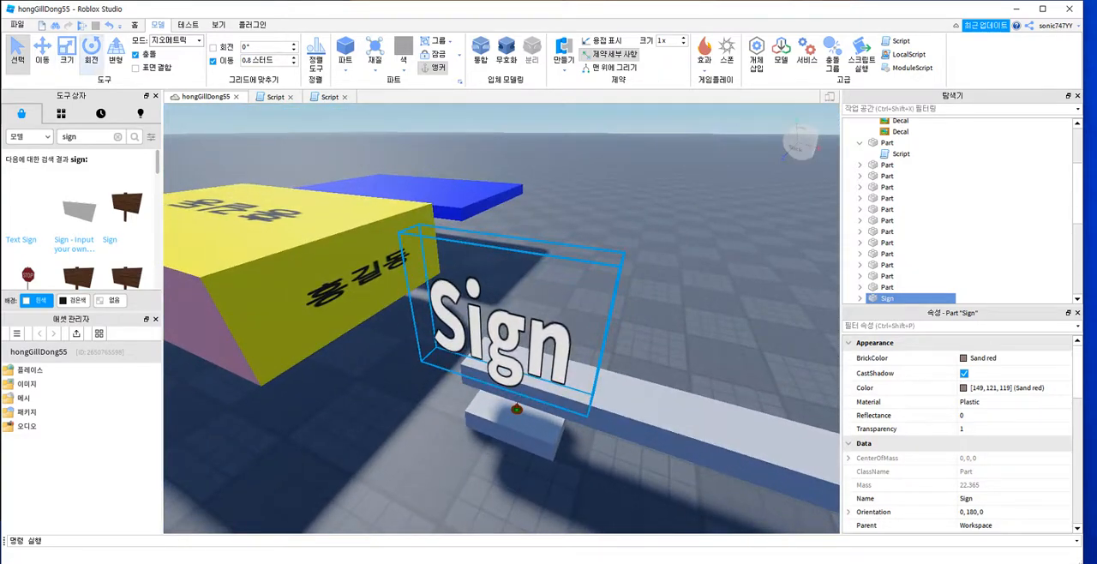
key(ctrl+3)
key(ctrl+2)
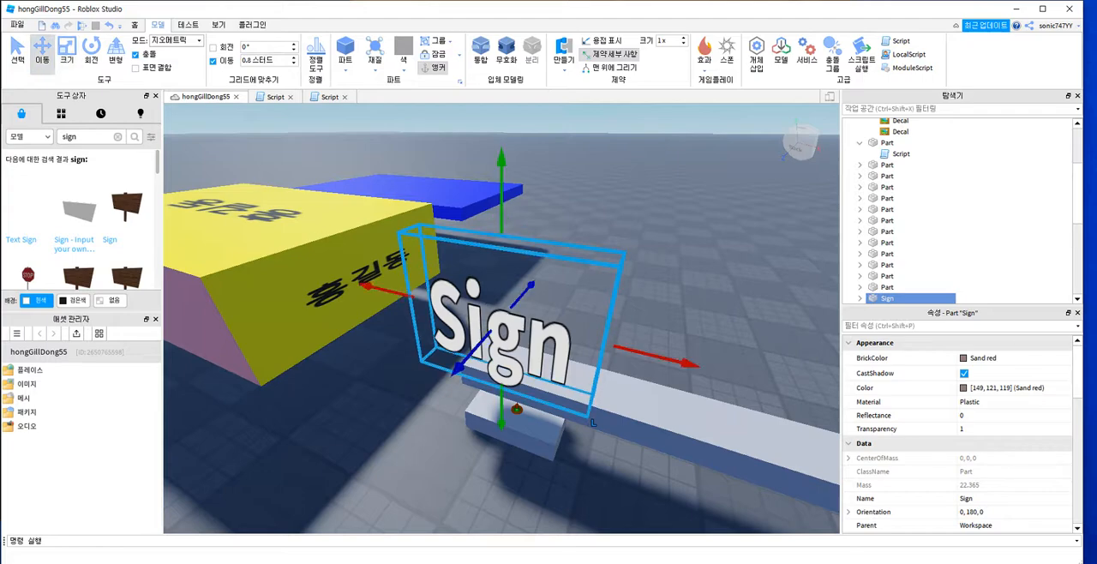
drag(450, 370, 387, 455)
scroll(489, 323, down, 10)
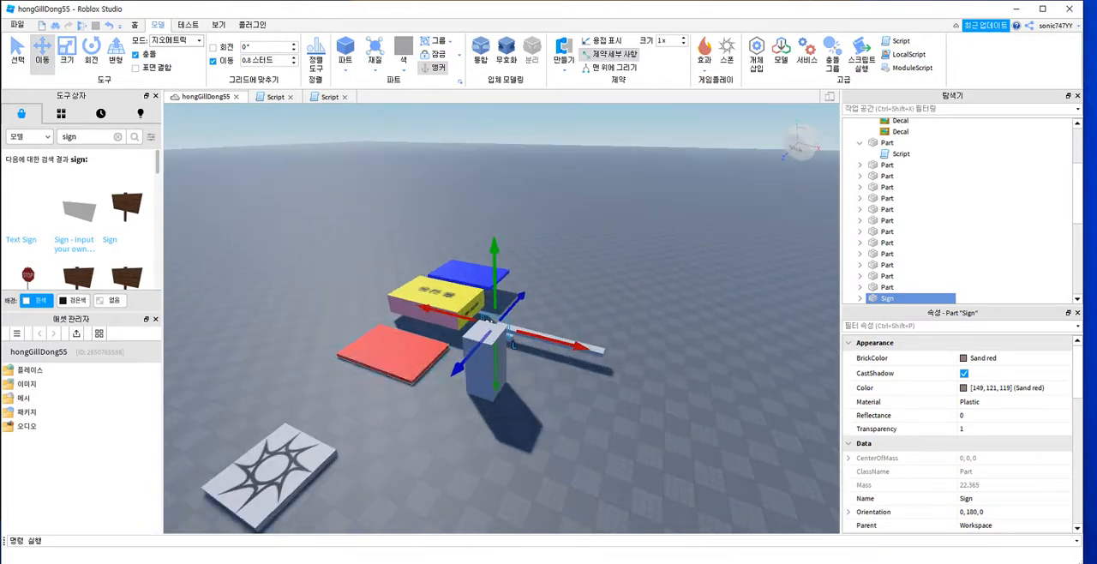
drag(456, 372, 357, 487)
key(f)
right_drag(356, 487, 357, 522)
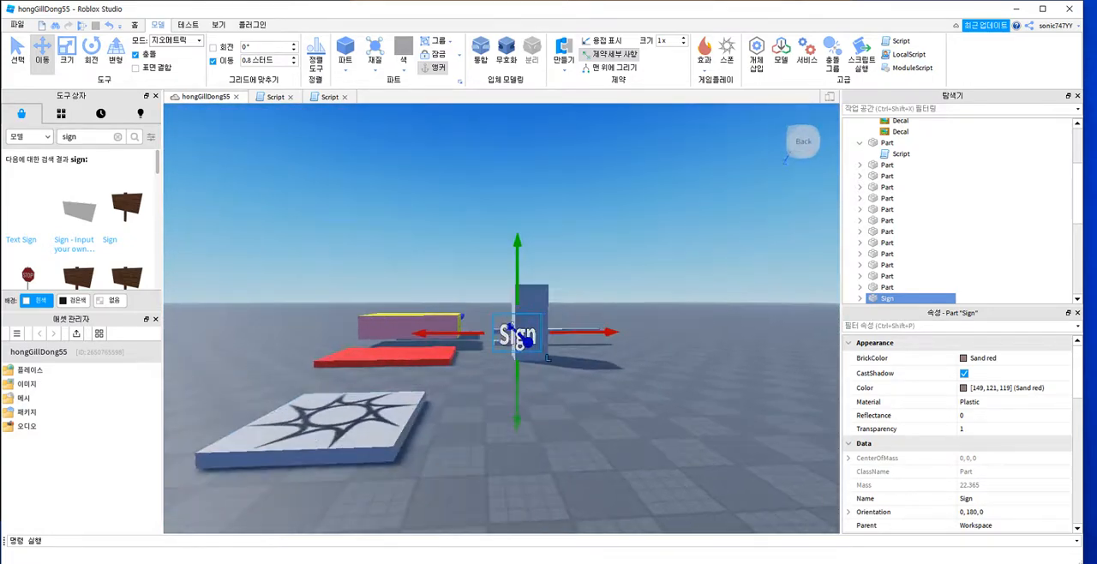
drag(433, 333, 194, 335)
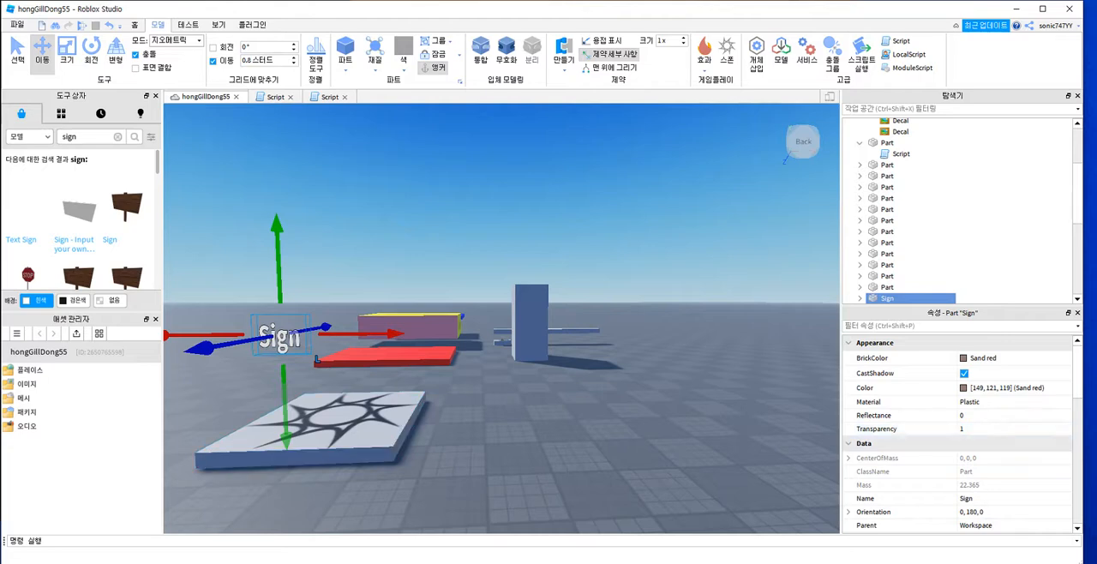
mouse_move(902, 298)
scroll(909, 257, down, 1)
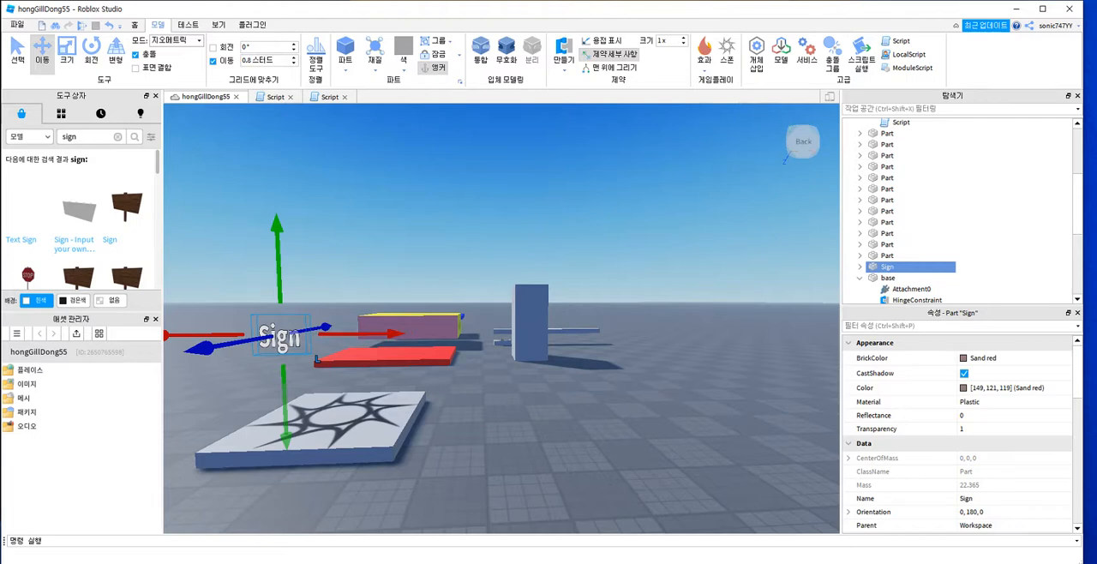
mouse_move(919, 273)
mouse_down()
mouse_move(852, 273)
mouse_move(888, 256)
mouse_move(879, 268)
mouse_up()
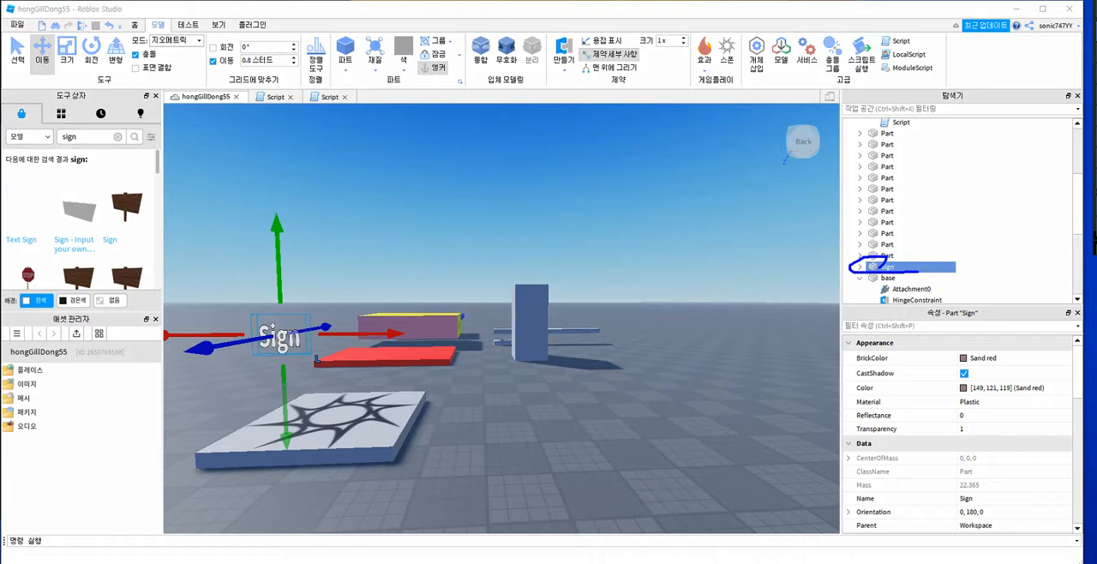
mouse_move(291, 336)
mouse_down()
mouse_move(840, 268)
mouse_move(854, 251)
mouse_up()
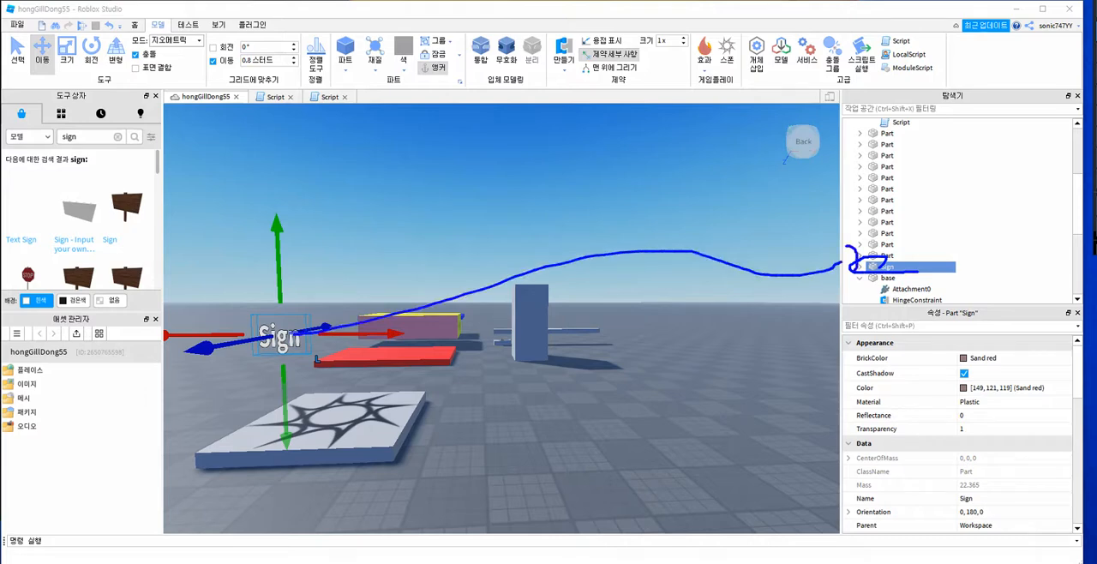
mouse_move(970, 102)
mouse_down()
mouse_move(946, 100)
mouse_move(943, 86)
mouse_up()
key(Escape)
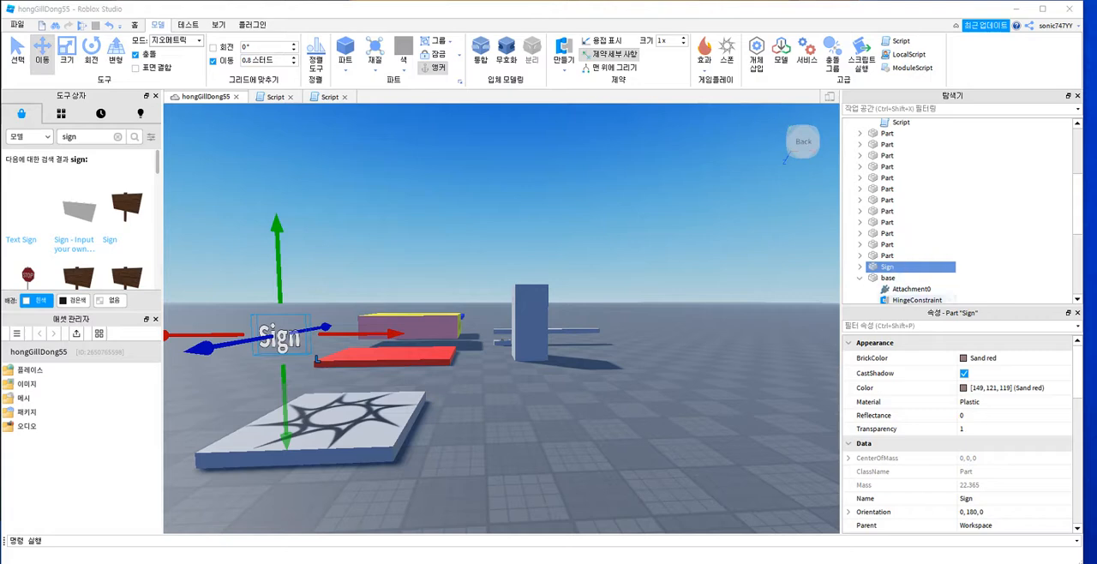
Step: Expand the Sign part down to its SurfaceGui and SIGN text label, and view each one's properties
click(860, 267)
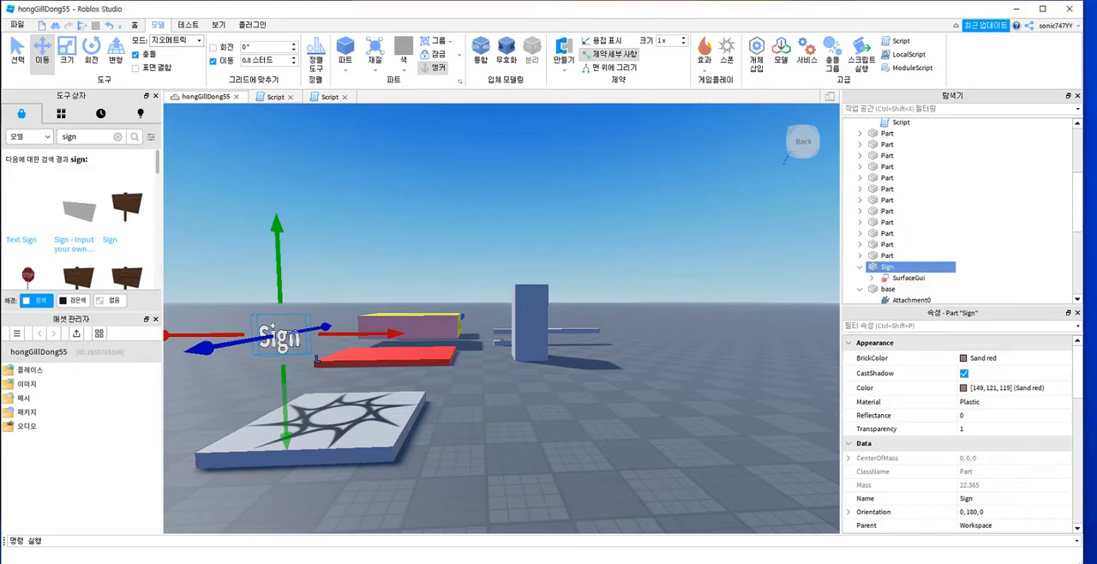
click(908, 277)
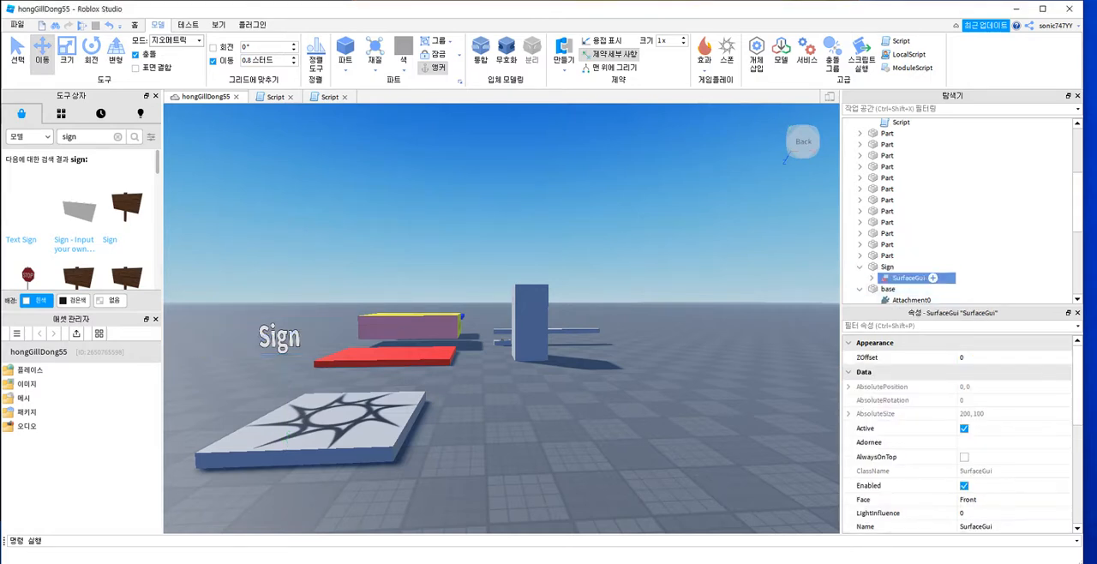
click(872, 277)
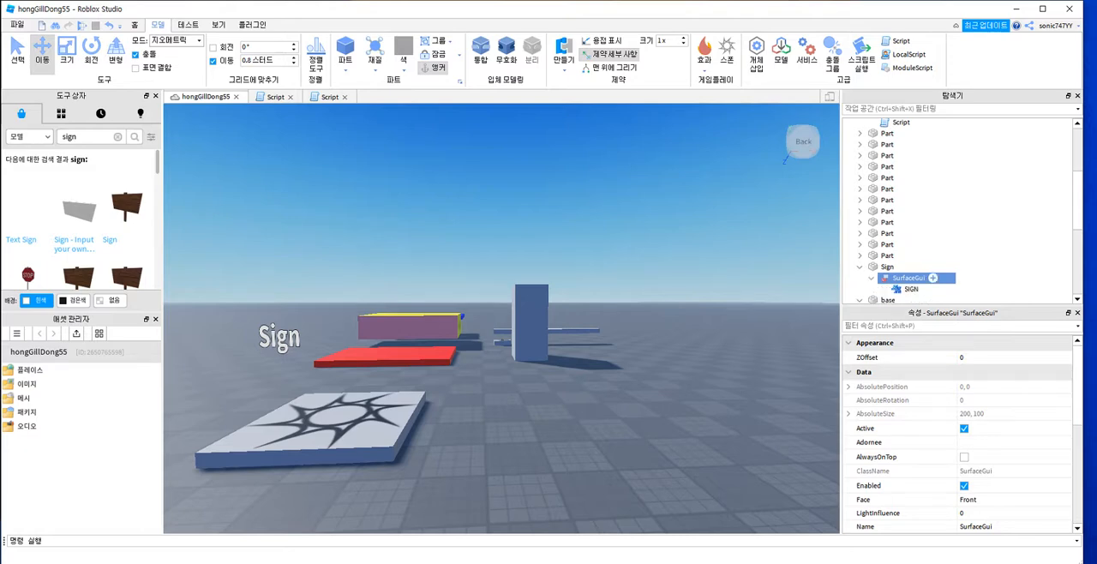
click(911, 289)
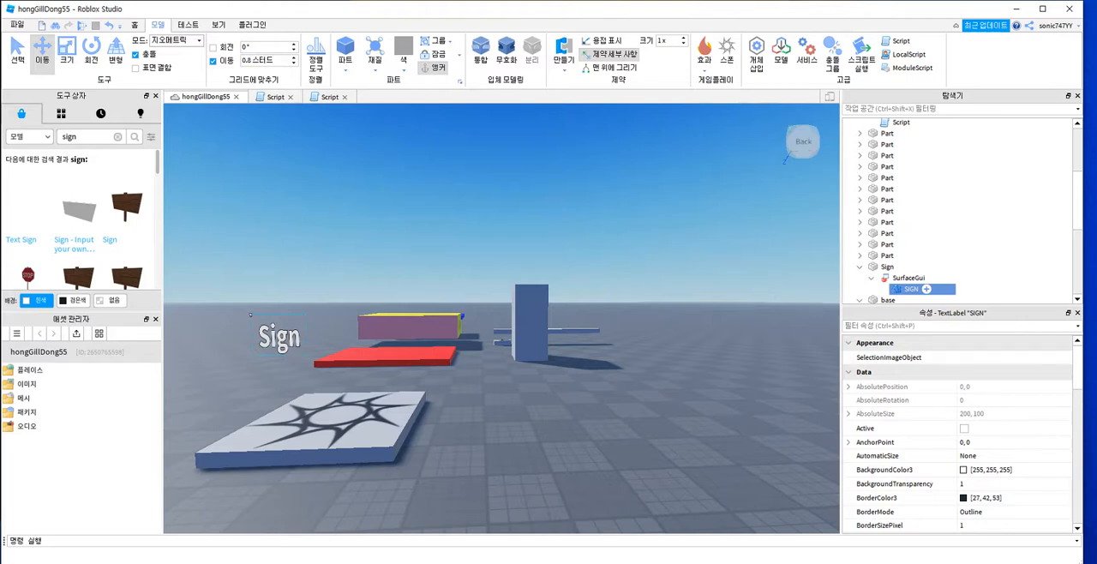
Step: Try the Bottom, Left, Top and Back faces for the sign's SurfaceGui, and return its Face to Front
click(909, 277)
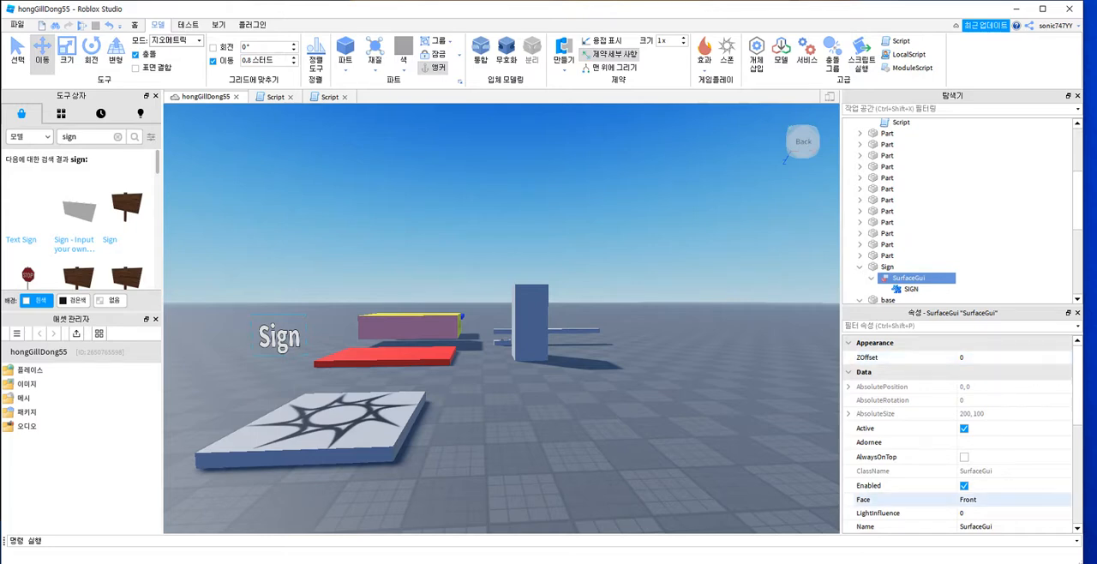
click(995, 500)
click(995, 500)
click(995, 521)
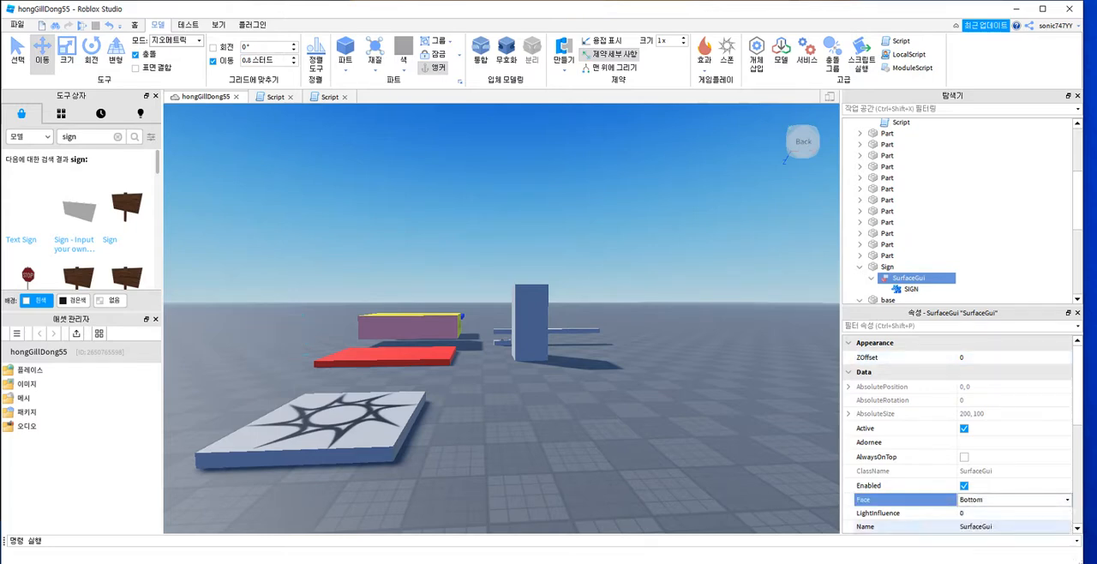
click(994, 500)
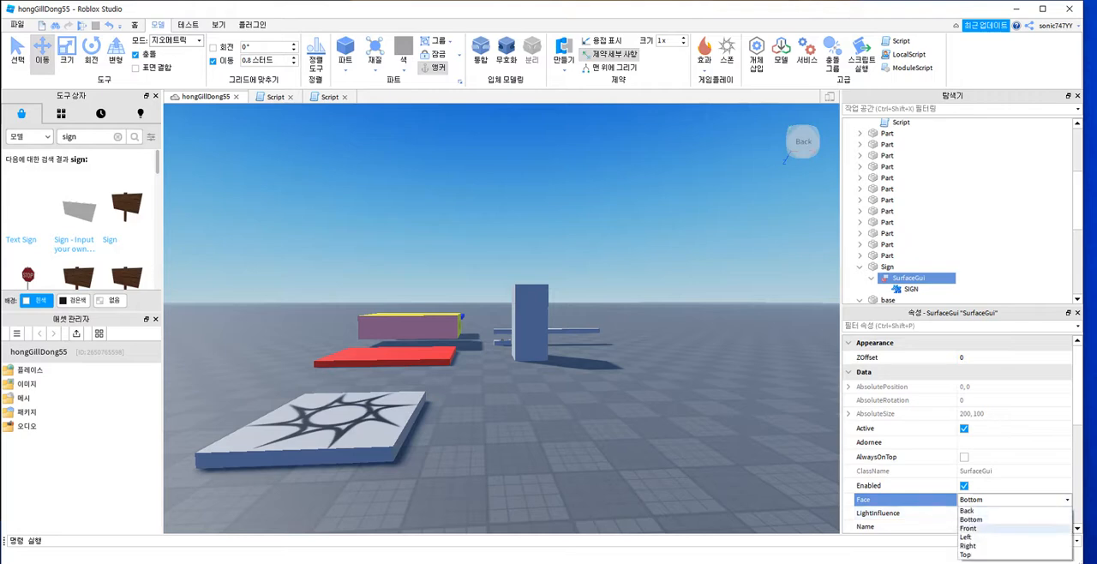
click(967, 537)
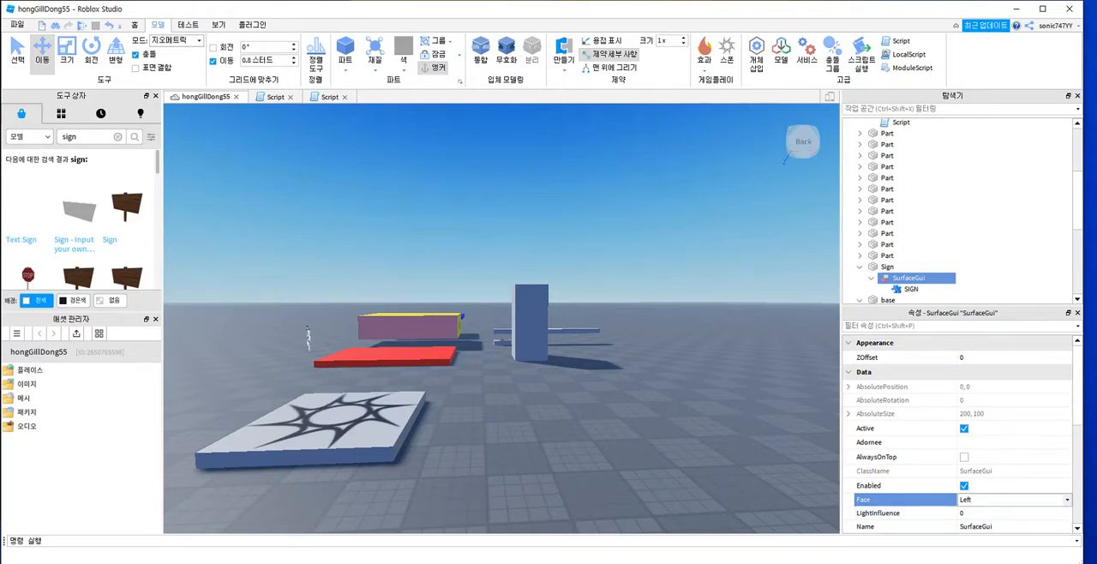
click(994, 500)
click(969, 556)
click(995, 500)
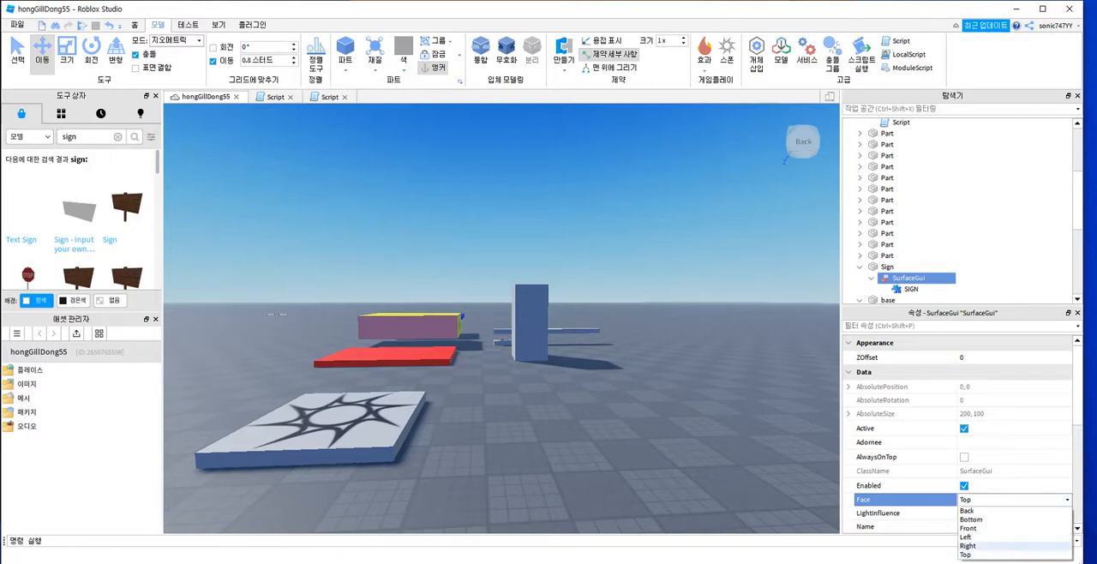
click(968, 511)
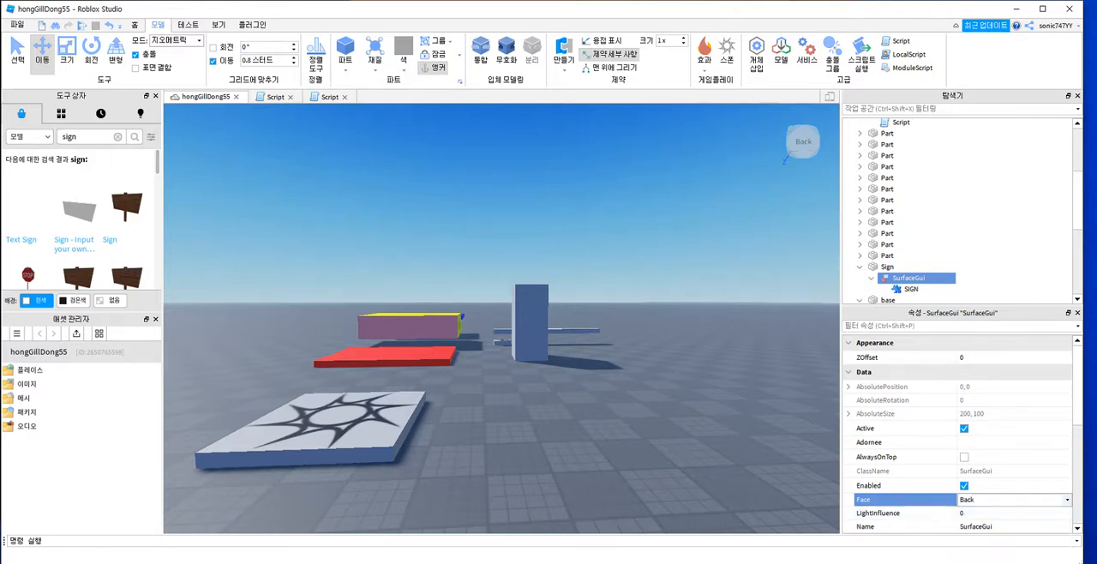
click(994, 500)
click(968, 528)
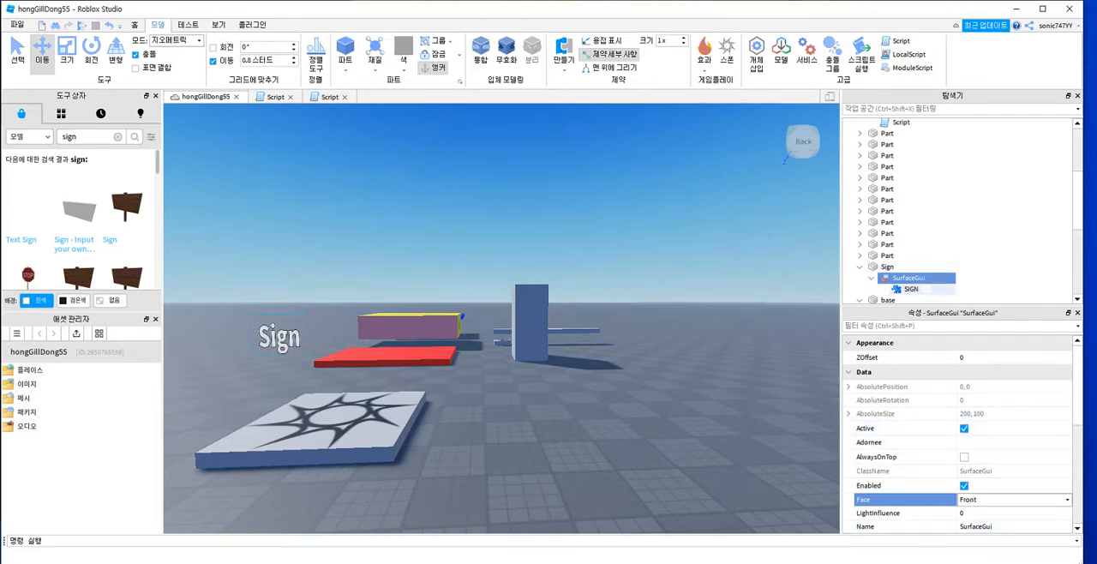
Step: Examine the properties of the sign's SurfaceGui and of its SIGN text label, from the appearance settings to the behavior settings
scroll(943, 440, down, 1)
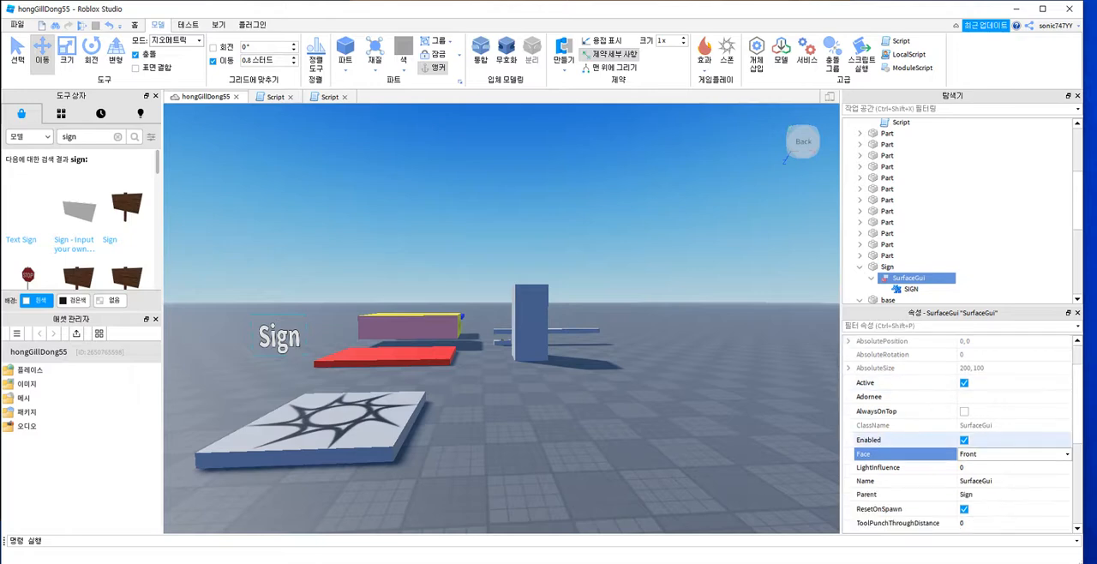
scroll(944, 440, down, 1)
click(911, 289)
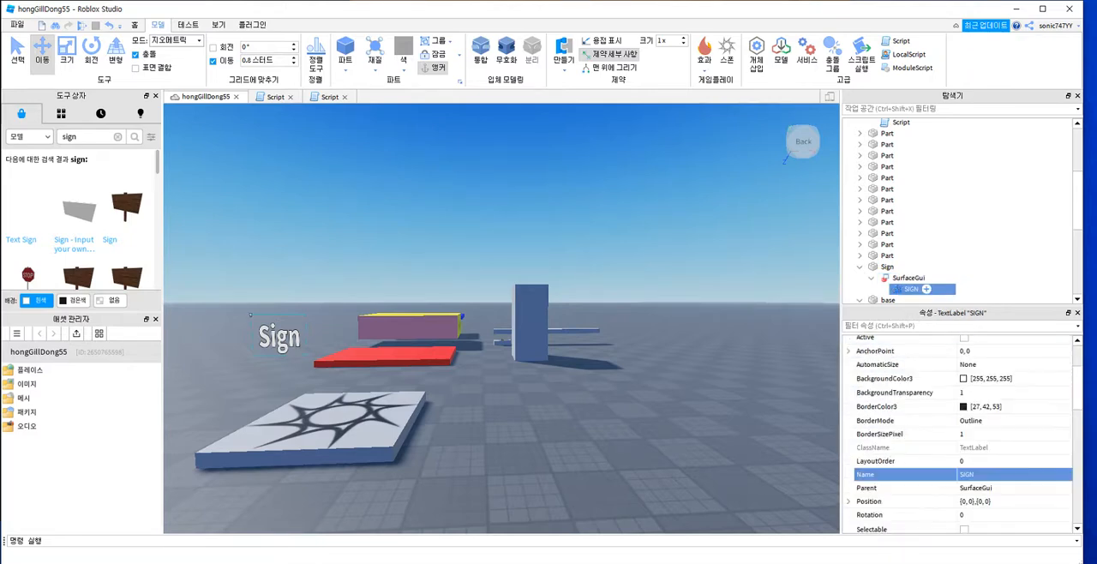
scroll(960, 433, up, 2)
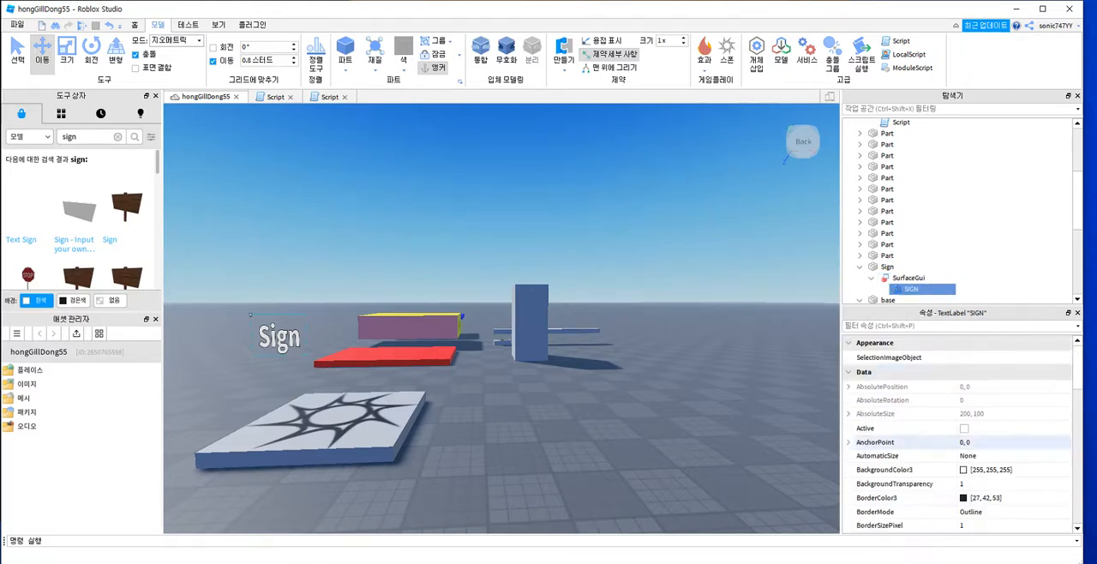
scroll(944, 413, down, 2)
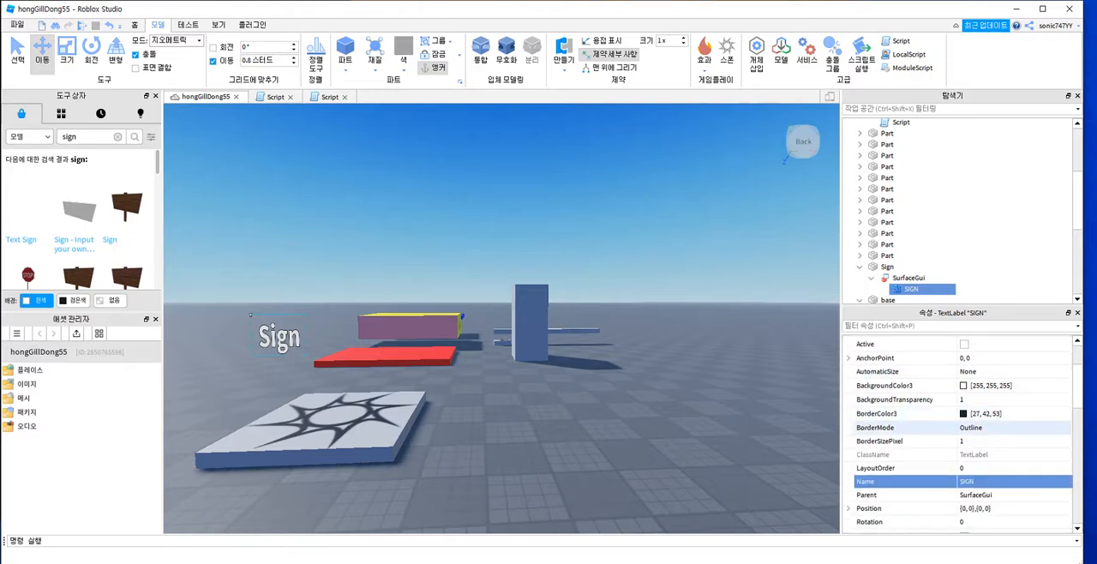
scroll(900, 454, down, 1)
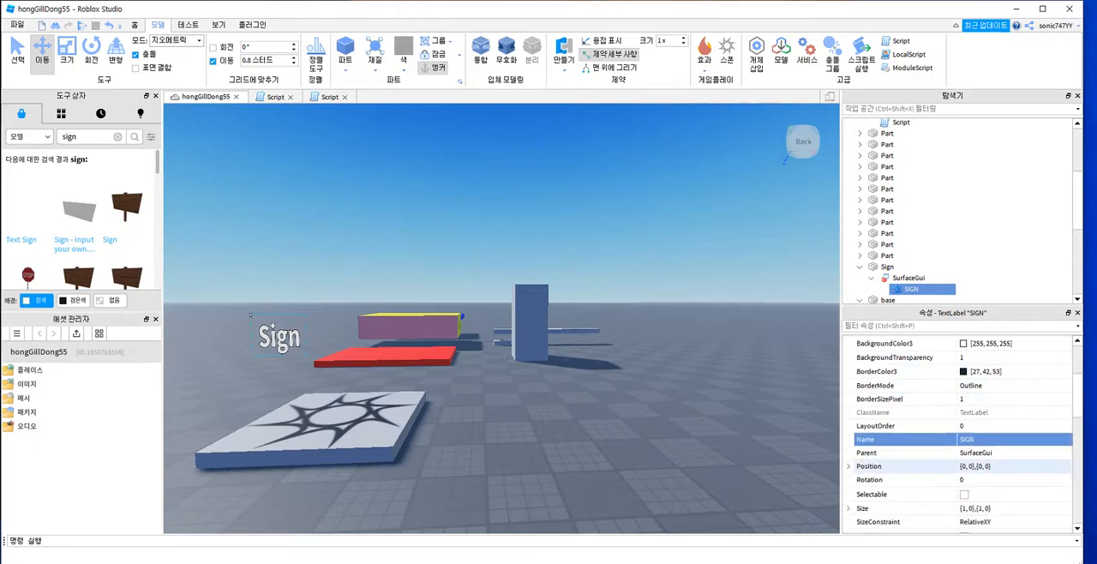
scroll(900, 481, down, 1)
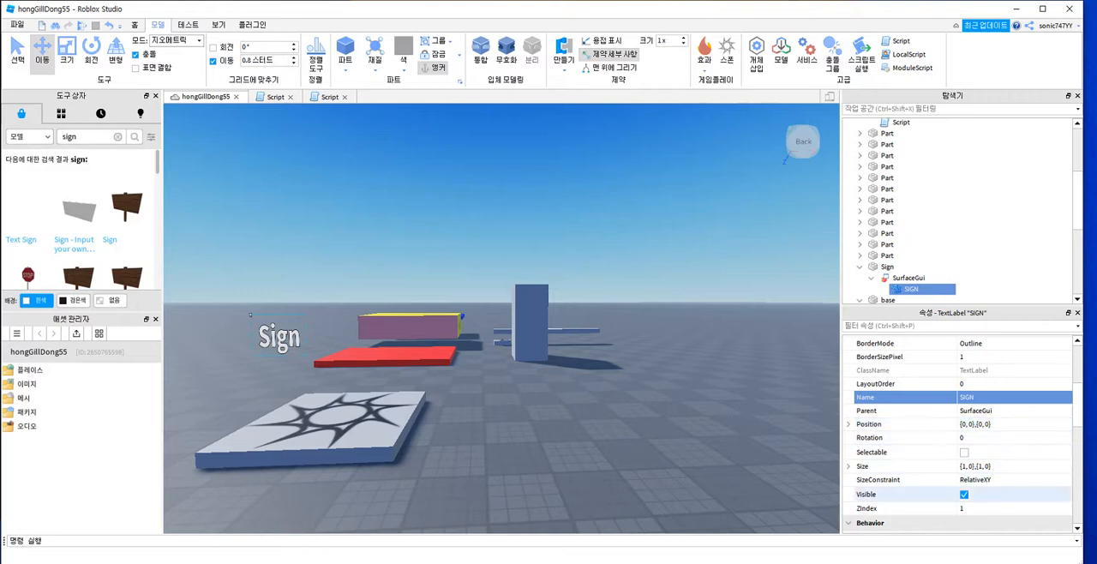
scroll(900, 494, down, 2)
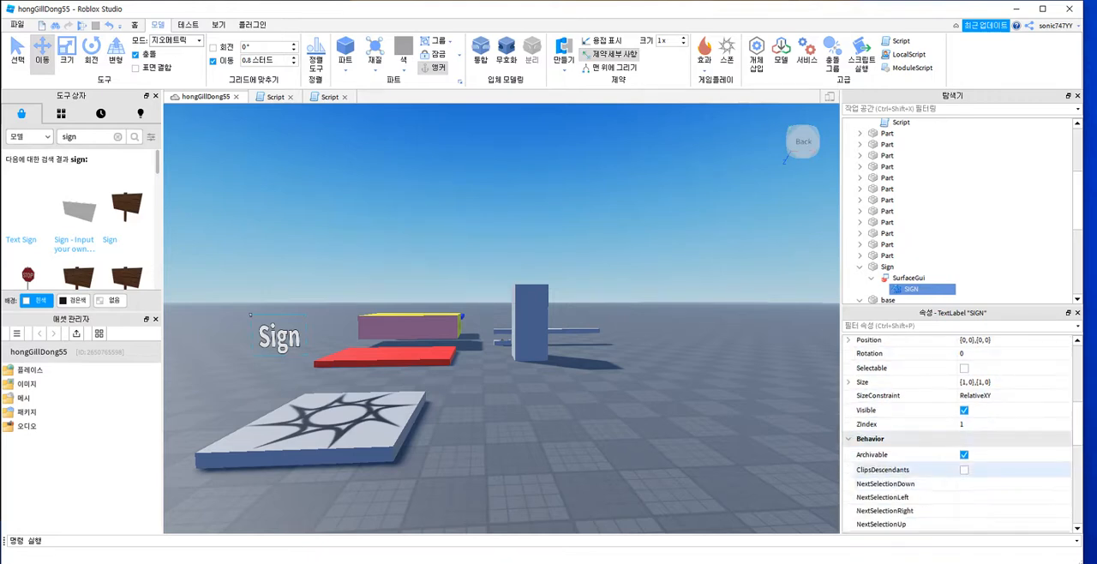
scroll(901, 438, up, 1)
scroll(900, 437, up, 1)
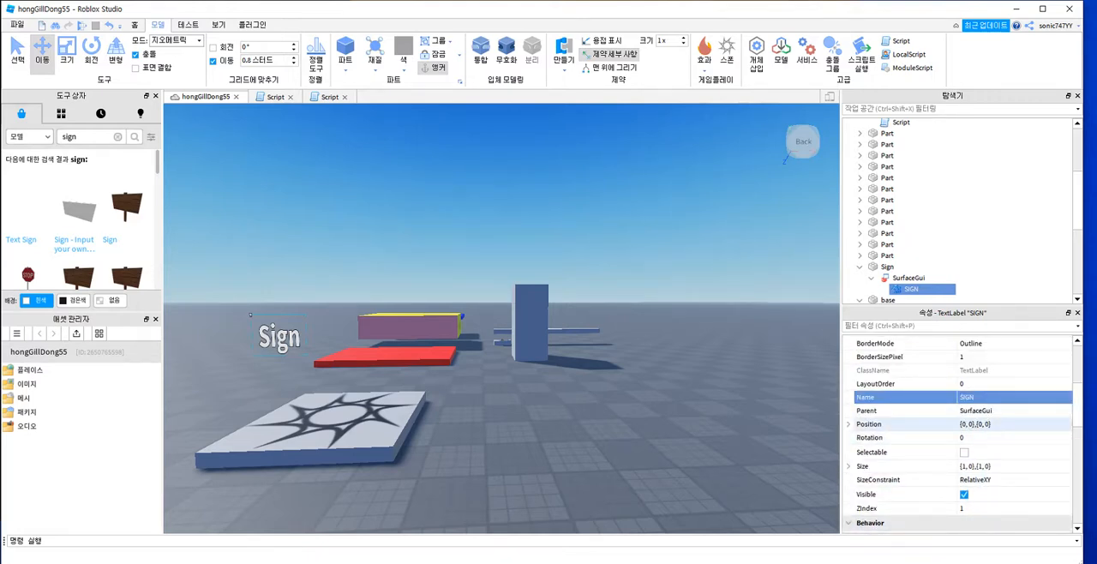
scroll(960, 437, up, 4)
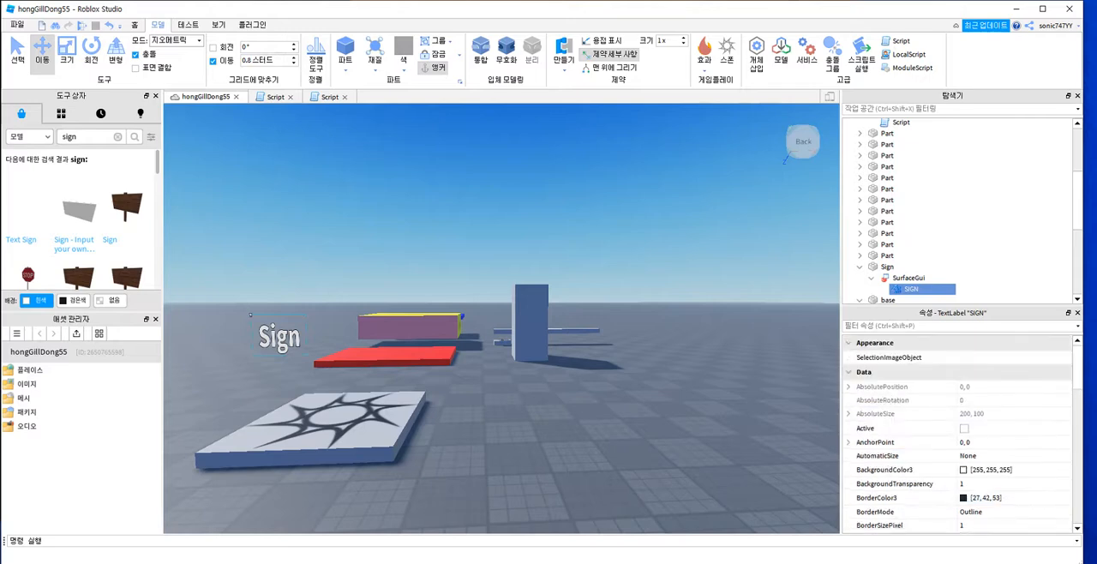
Step: Replace the SIGN label's Text value with the person's name in Korean
scroll(960, 437, down, 3)
scroll(909, 410, down, 2)
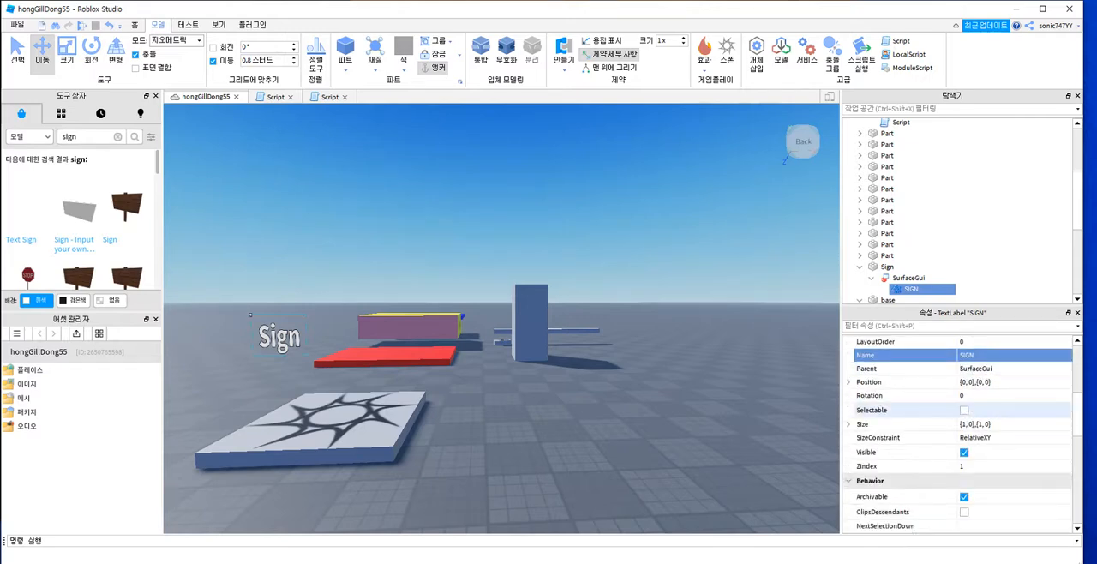
scroll(900, 453, down, 3)
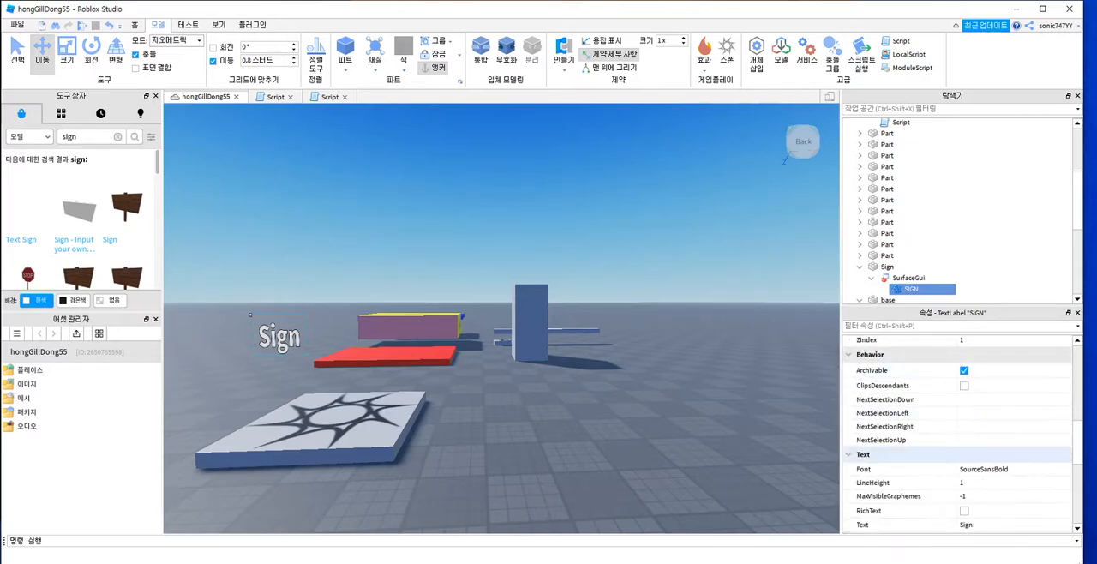
scroll(909, 429, down, 1)
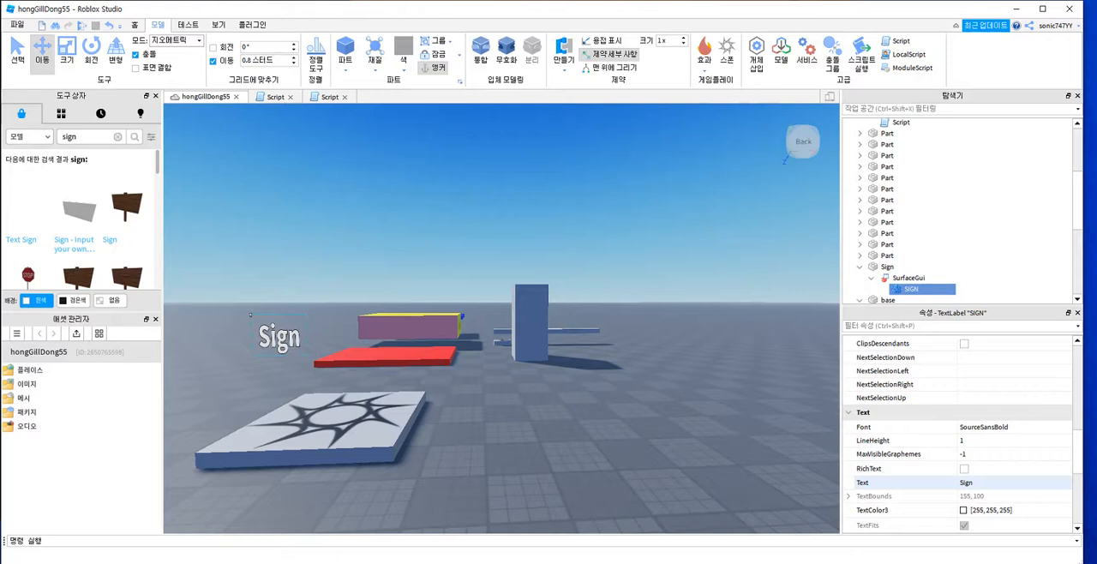
click(973, 484)
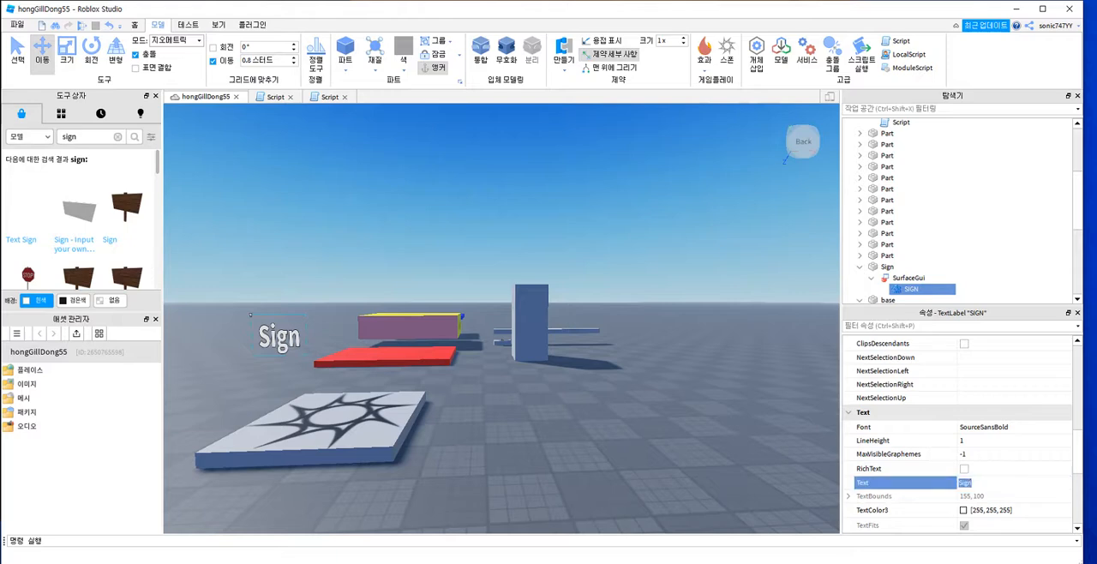
key(BackSpace)
text(홍길동)
key(Return)
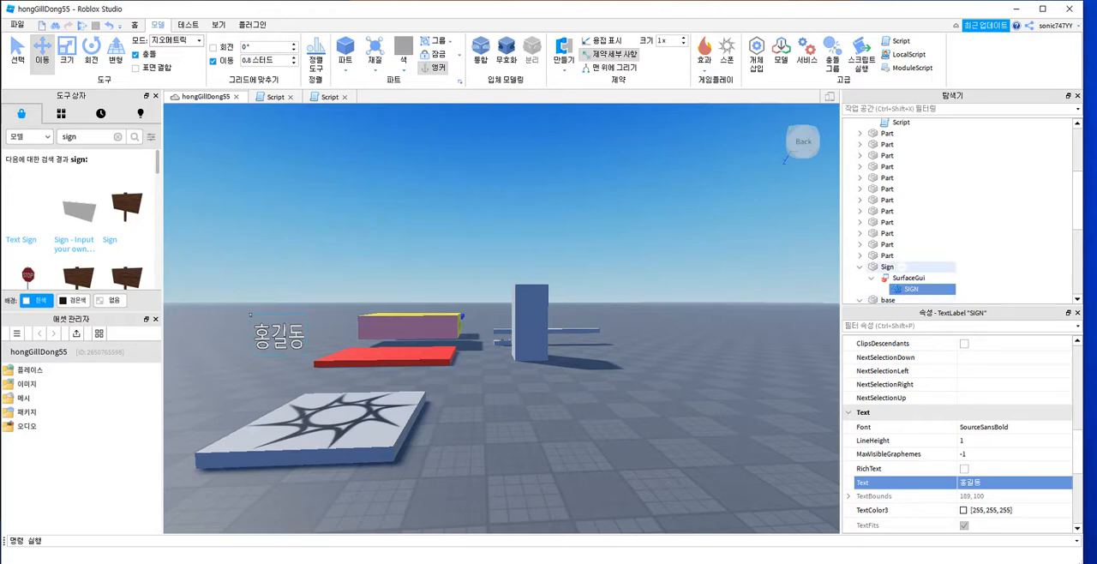
Step: Rename the Sign part as myS
click(888, 267)
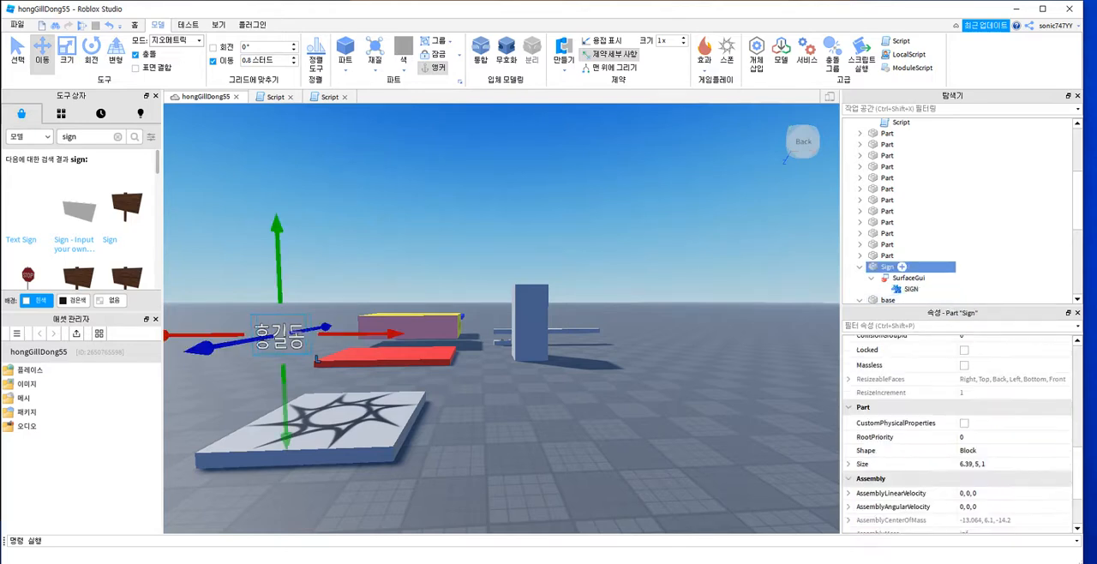
click(888, 267)
text(ㅡ)
key(BackSpace)
text(myS)
Step: Clear the "sign" search so that the library lists its general models, keeping the model category
scroll(77, 223, down, 3)
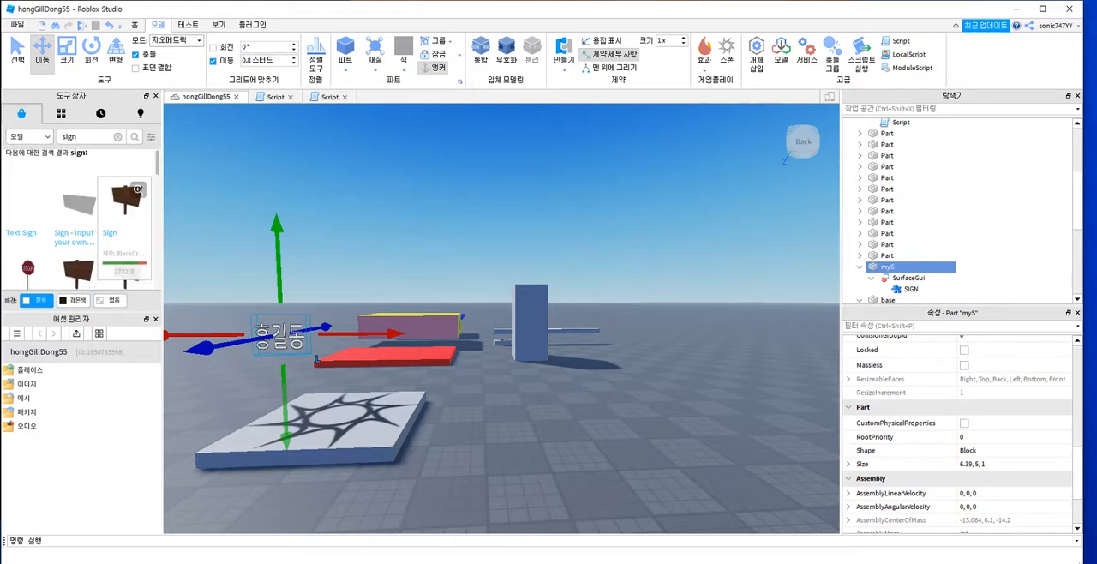
scroll(82, 221, down, 4)
scroll(82, 221, up, 5)
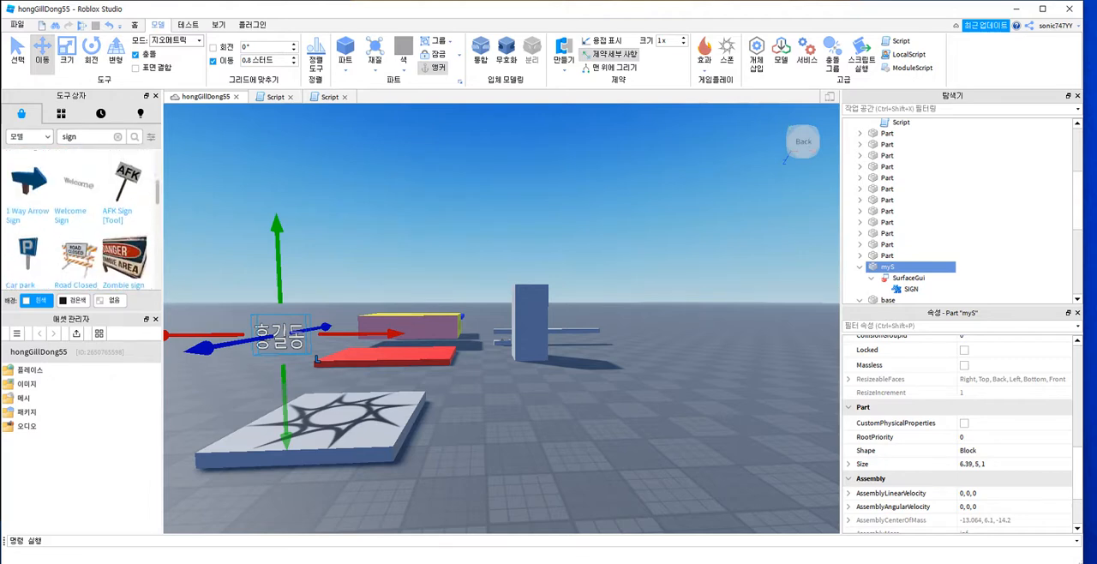
scroll(129, 276, up, 2)
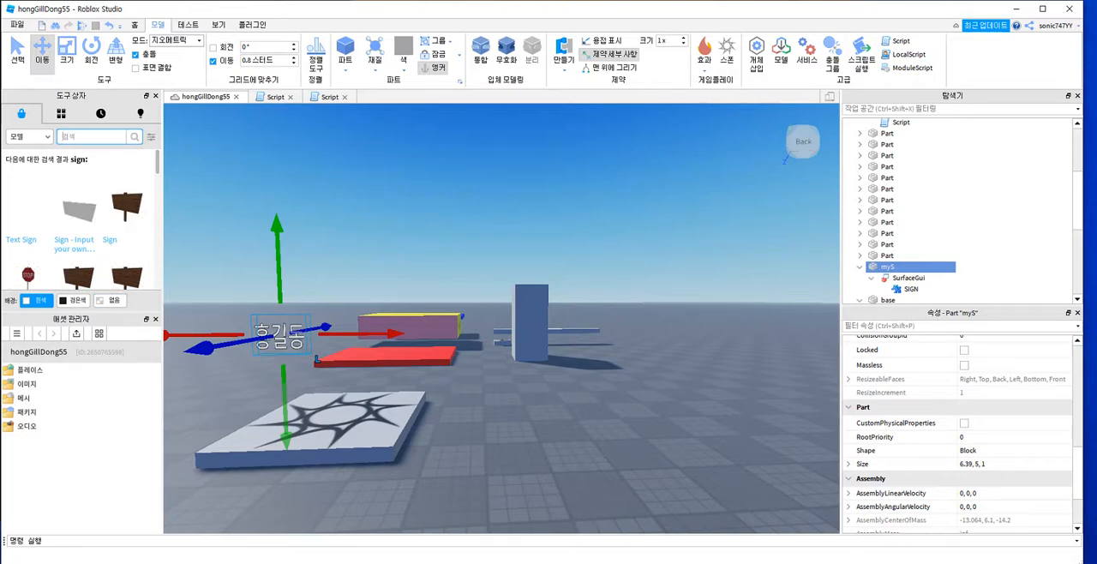
scroll(81, 223, down, 5)
scroll(82, 223, up, 3)
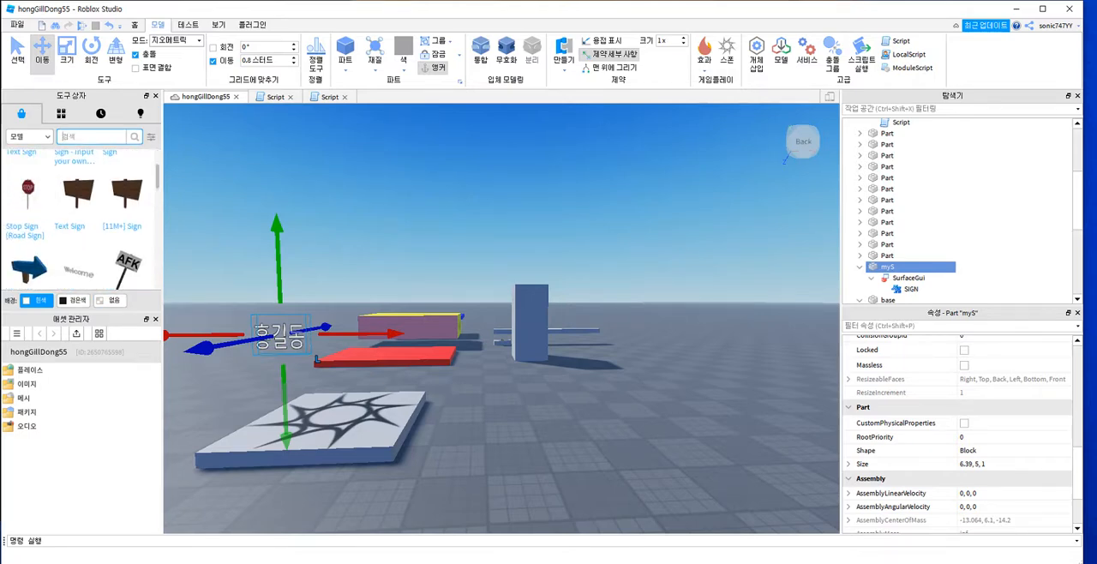
key(Return)
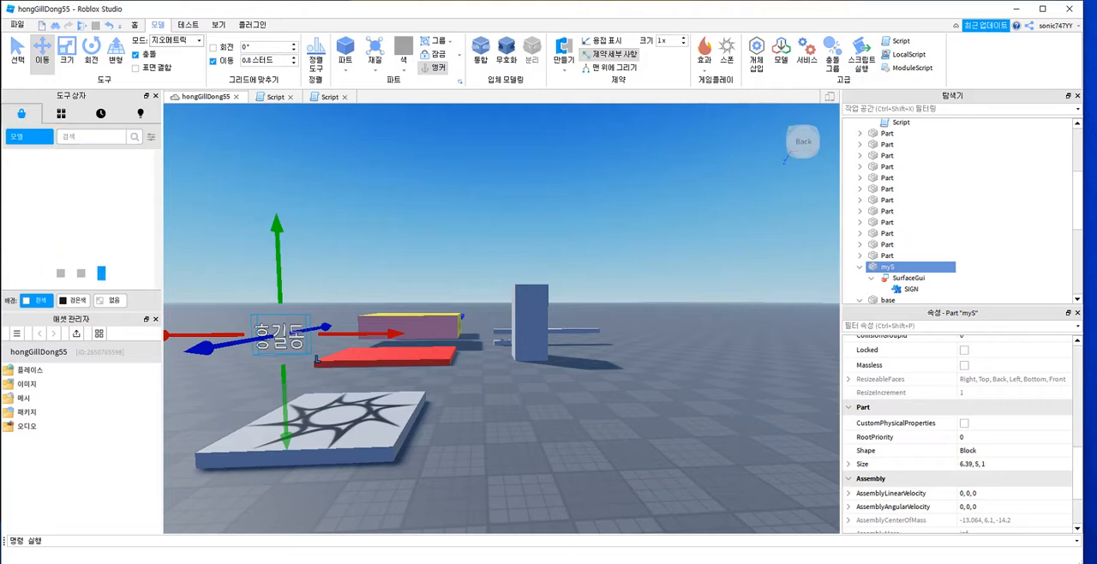
click(29, 137)
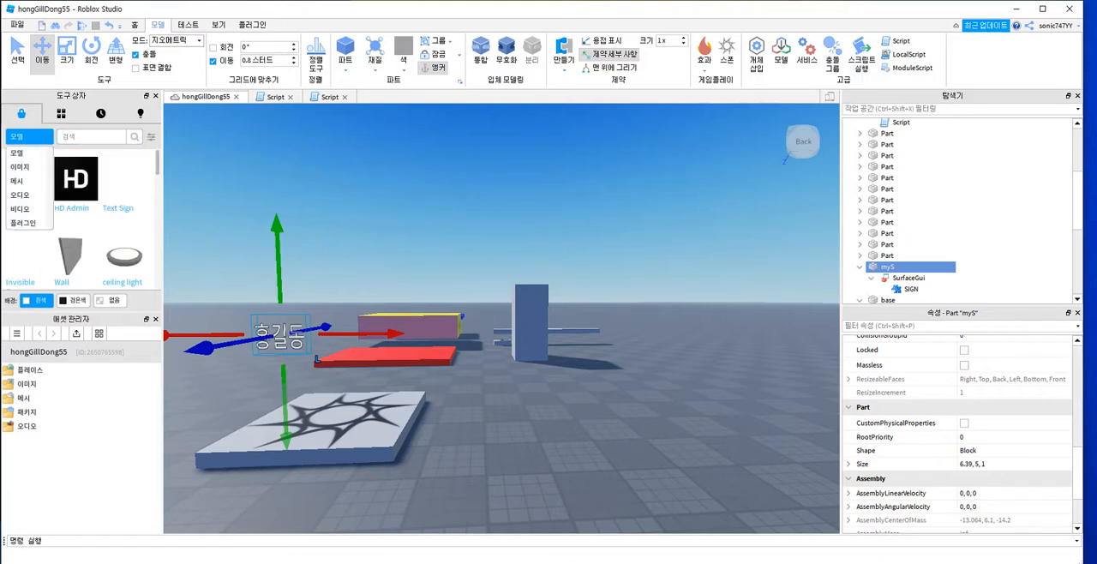
click(29, 137)
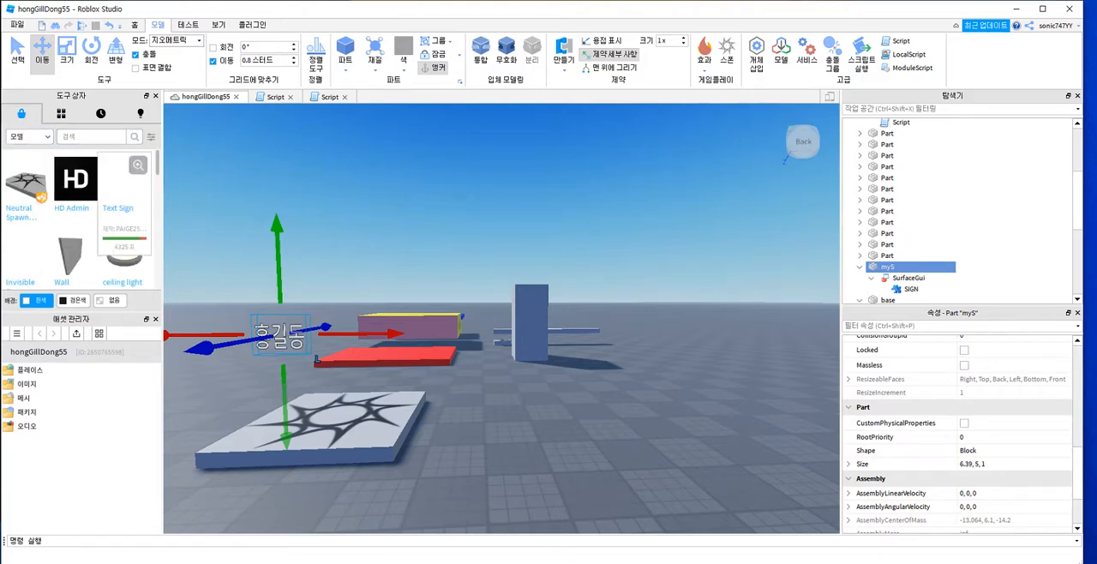
Step: Insert the Working Pistol | Gun model from the library and put the tool into the starter pack
scroll(95, 223, down, 2)
scroll(82, 223, down, 5)
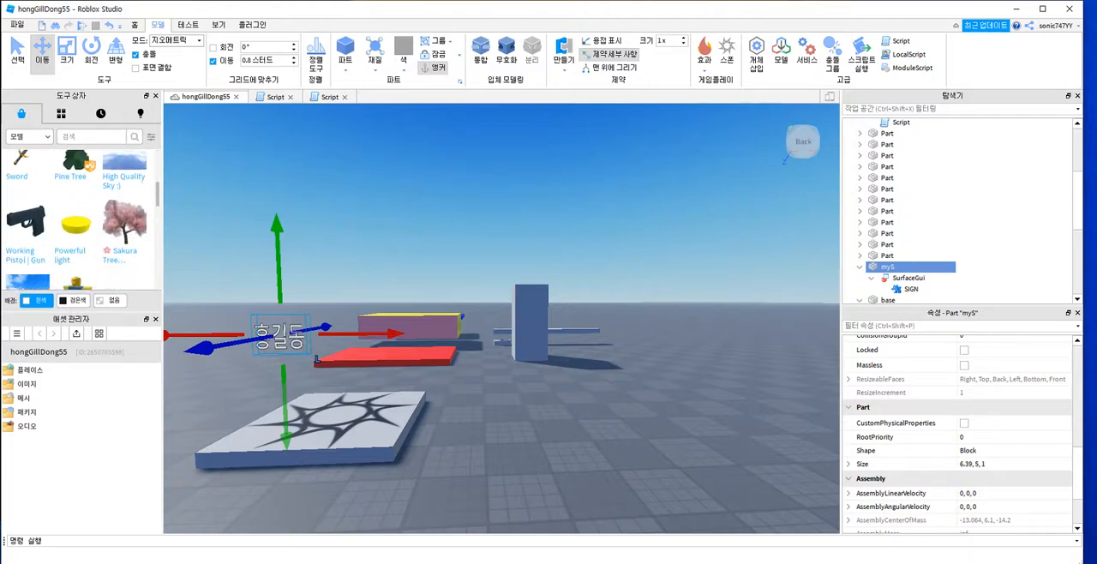
scroll(82, 223, down, 6)
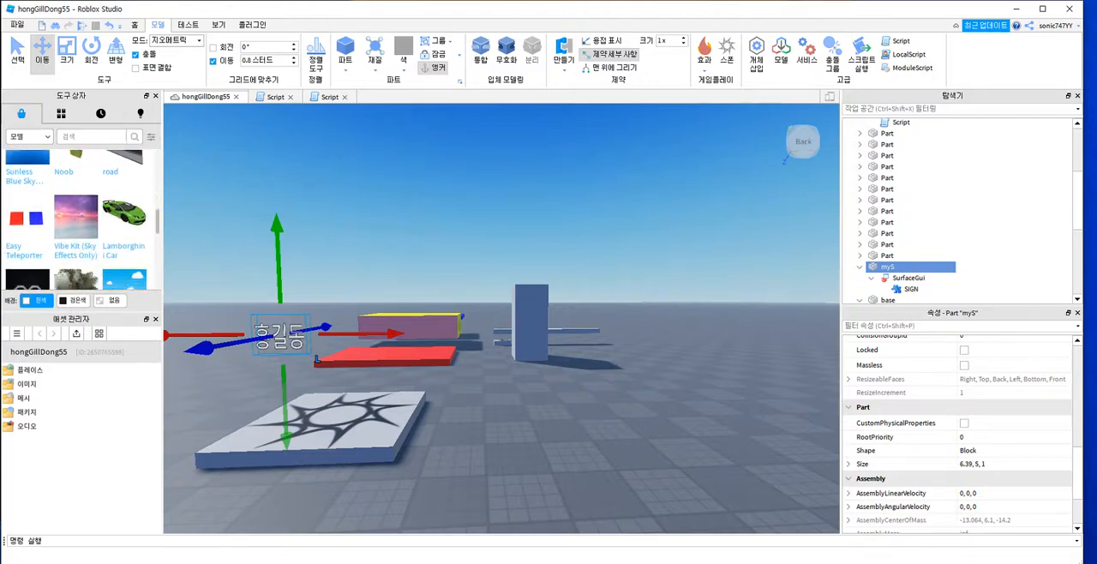
scroll(81, 223, down, 8)
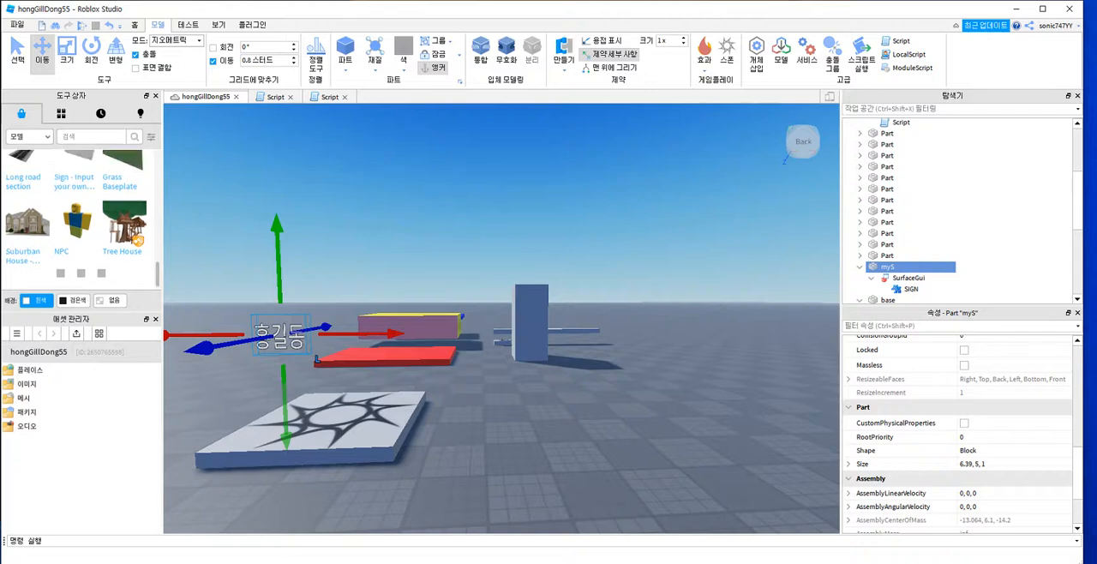
scroll(120, 206, up, 10)
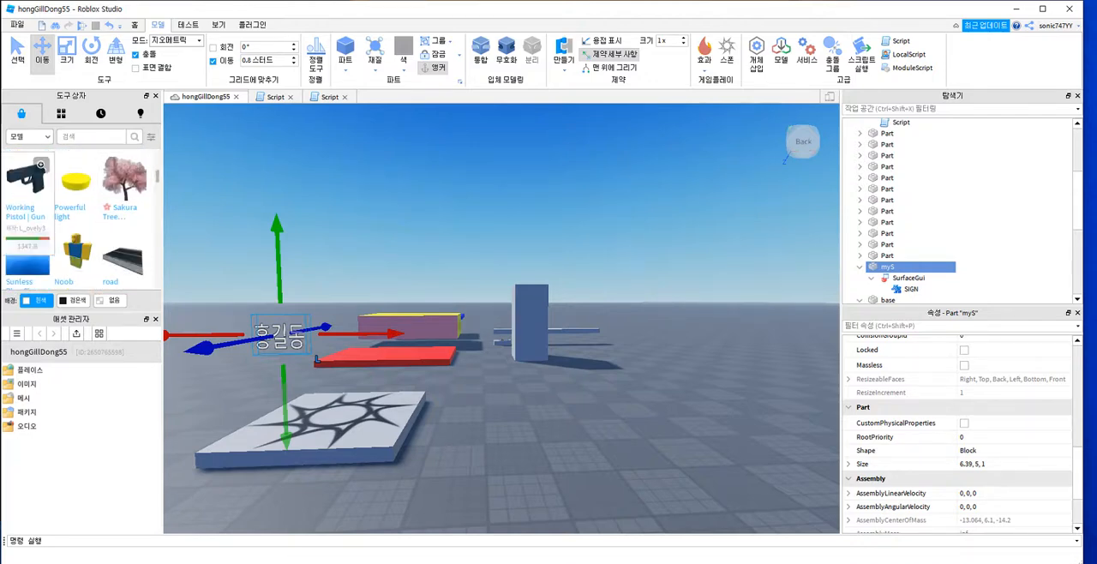
click(26, 180)
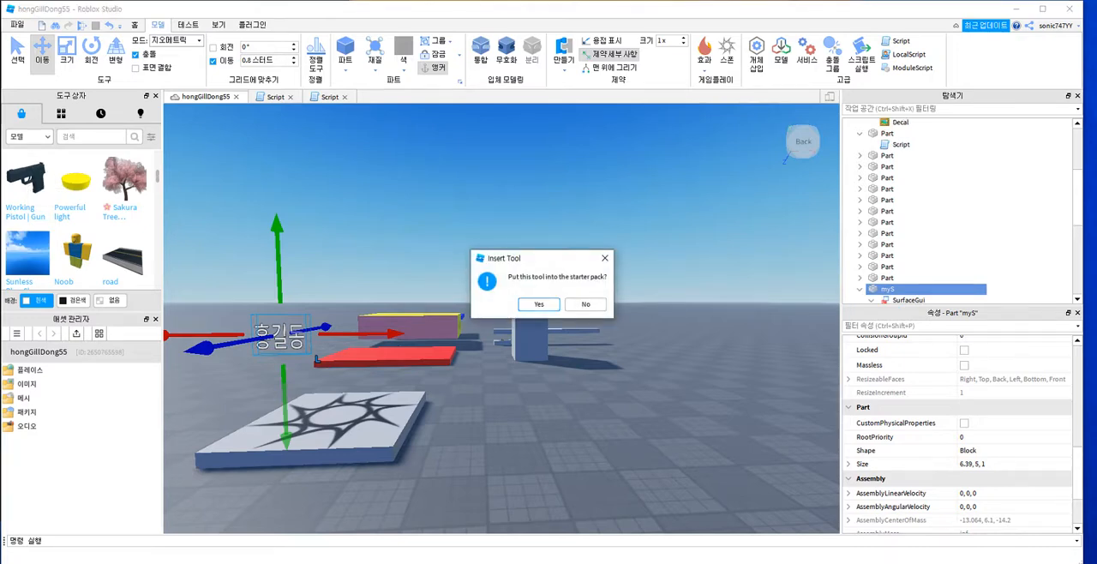
click(539, 305)
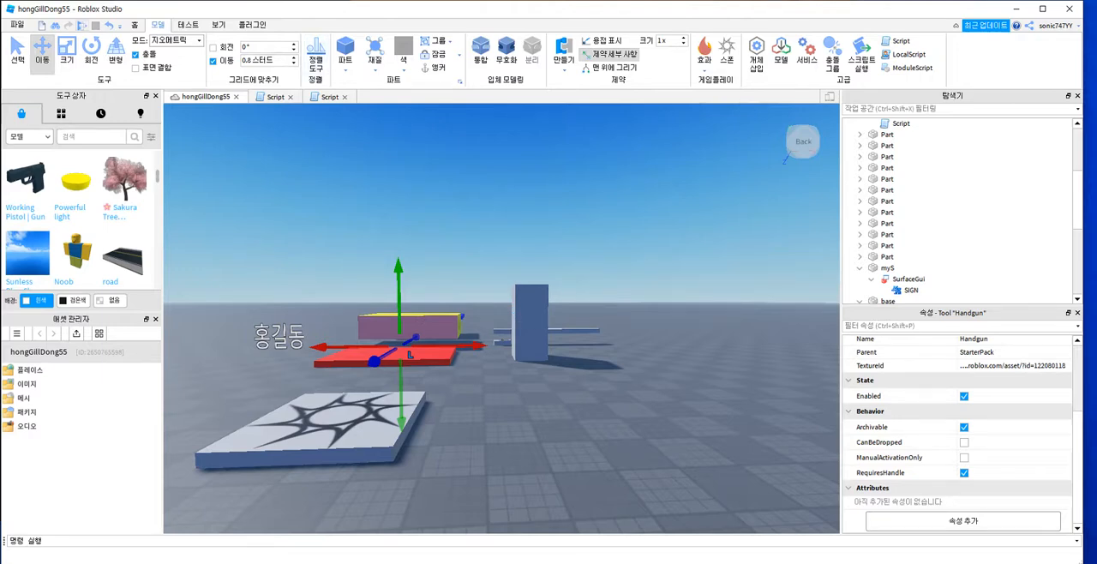
Step: Start a playtest and walk the avatar around on the spawn platform
click(83, 26)
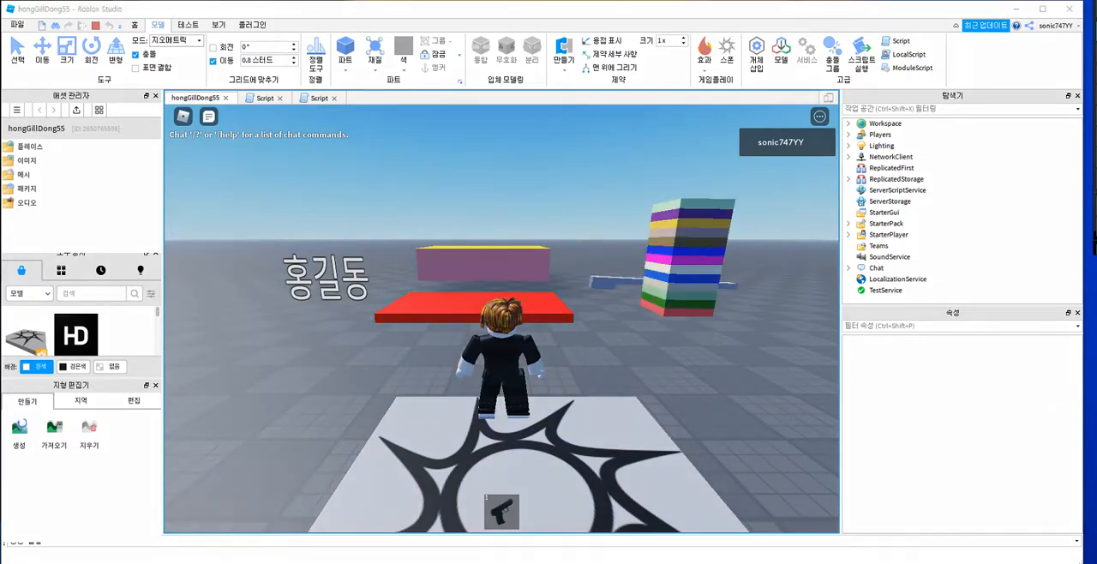
drag(485, 482, 467, 508)
drag(517, 530, 487, 495)
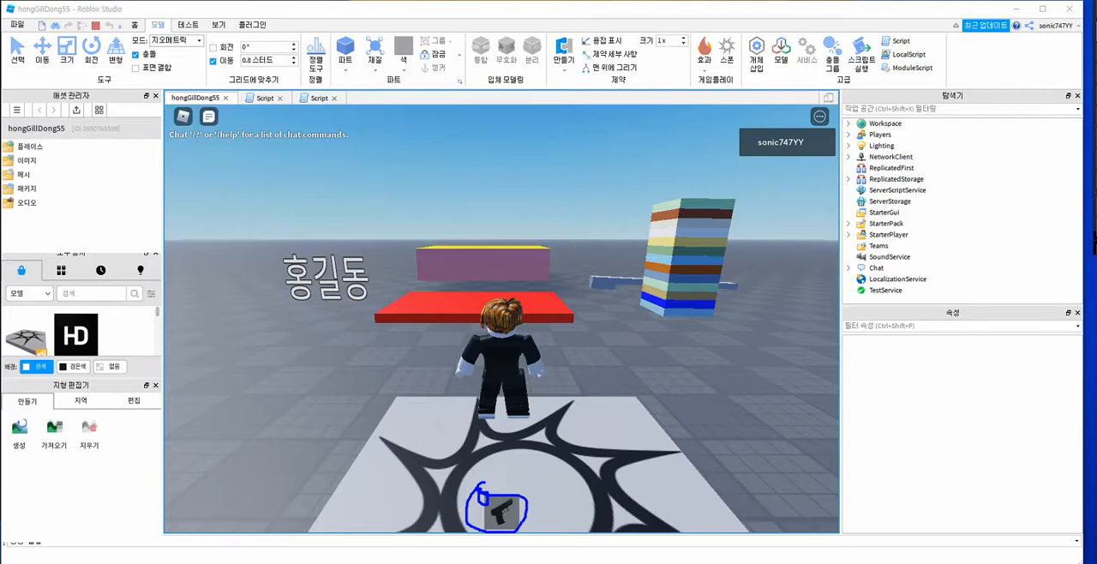
key(Escape)
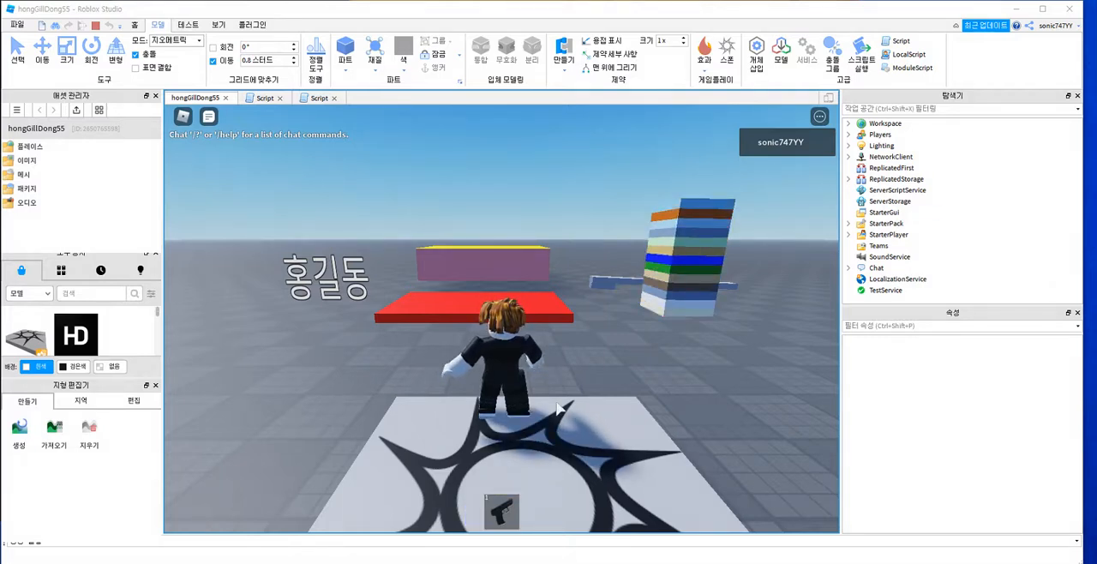
click(561, 410)
key(w)
key(s)
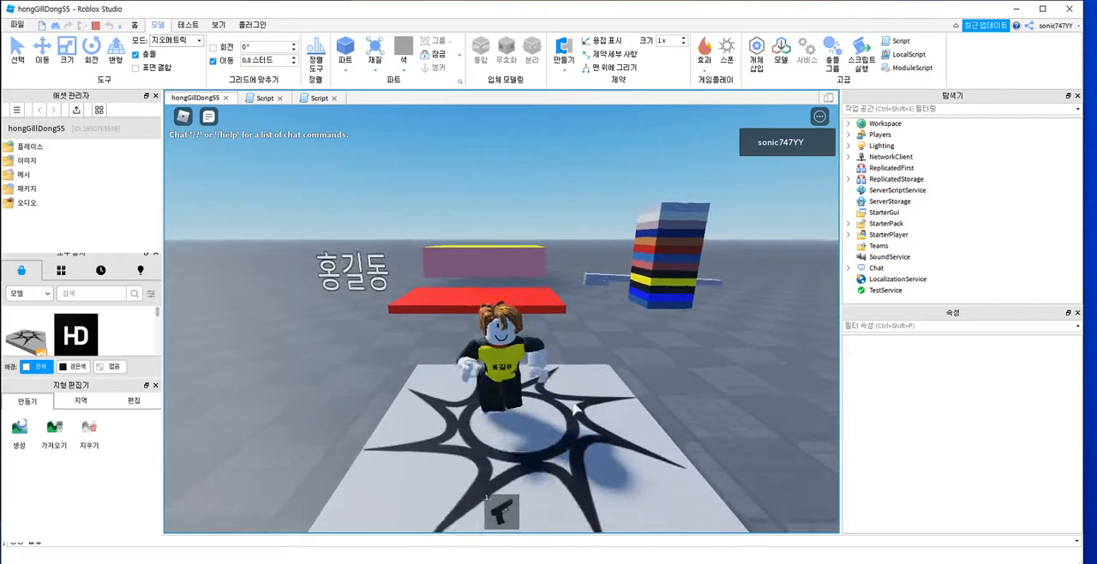
key(w)
key(a)
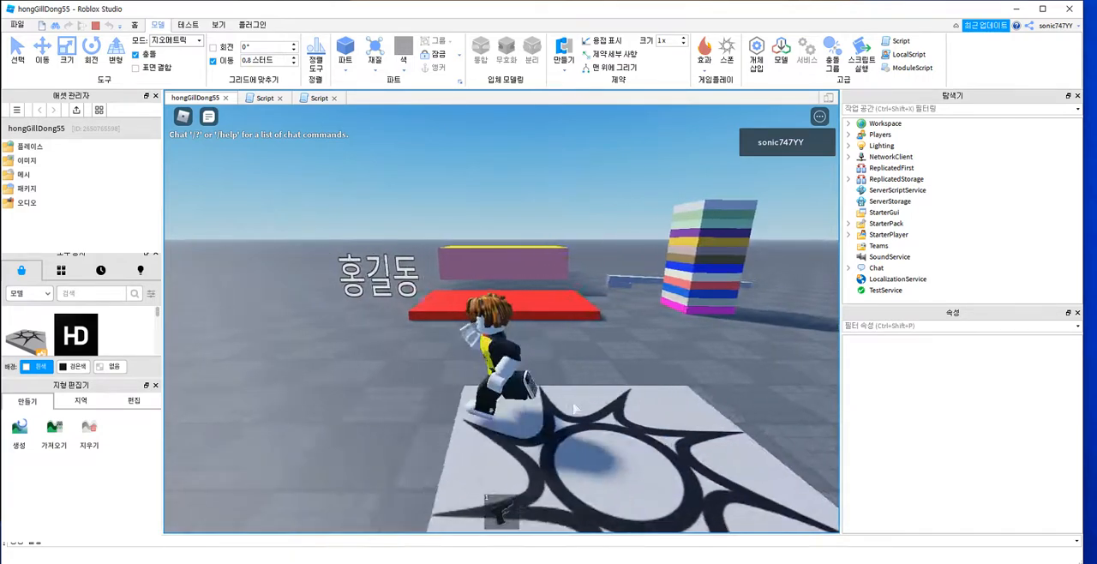
Step: Equip the pistol and fire test shots at the ground and the colour-changing tower
key(1)
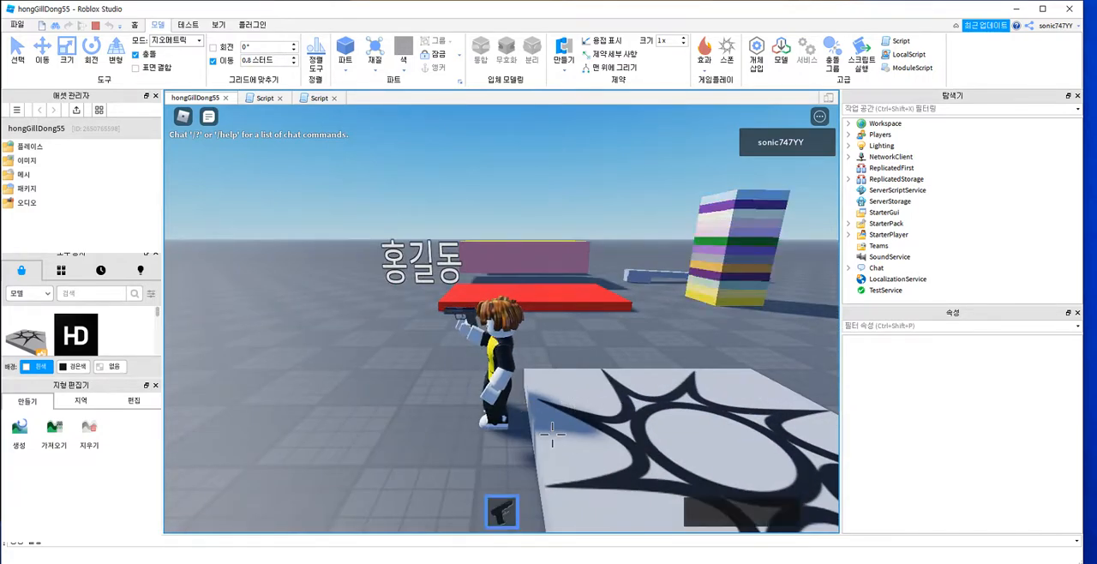
right_drag(596, 414, 595, 415)
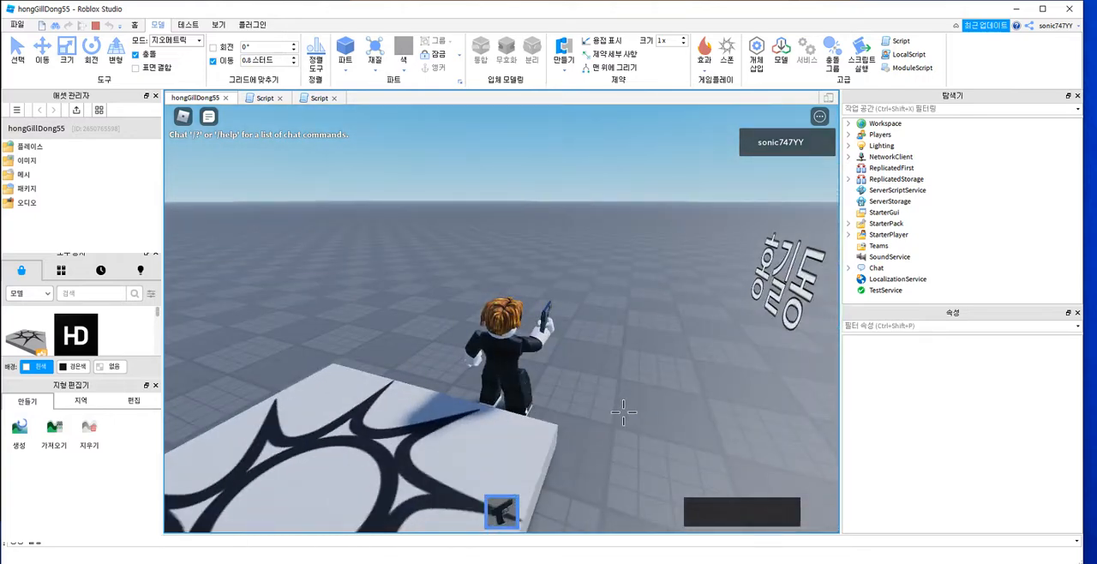
click(613, 365)
right_drag(588, 304, 588, 305)
click(588, 305)
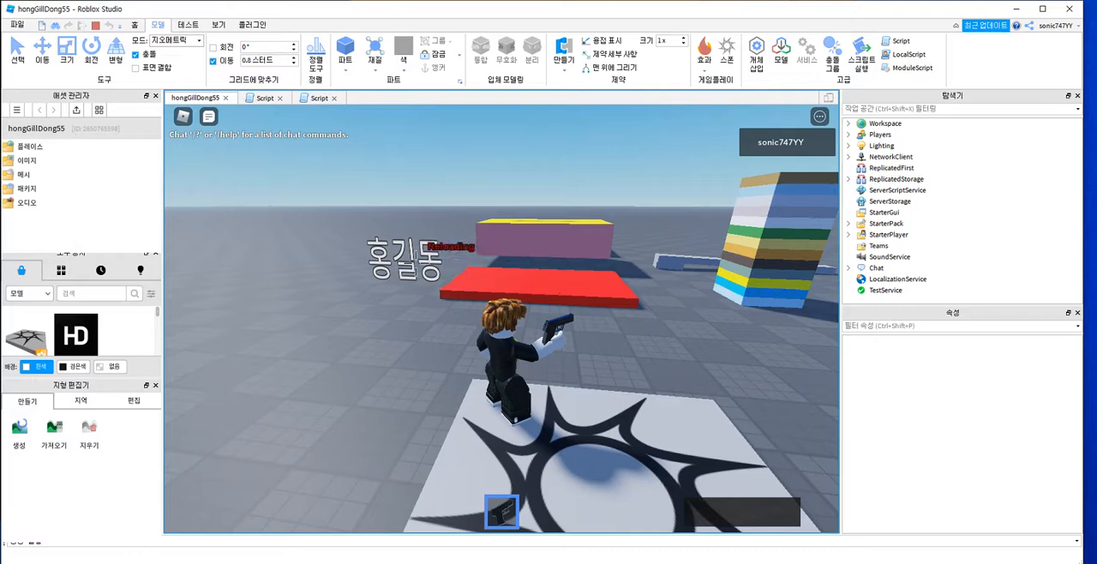
click(758, 257)
click(767, 253)
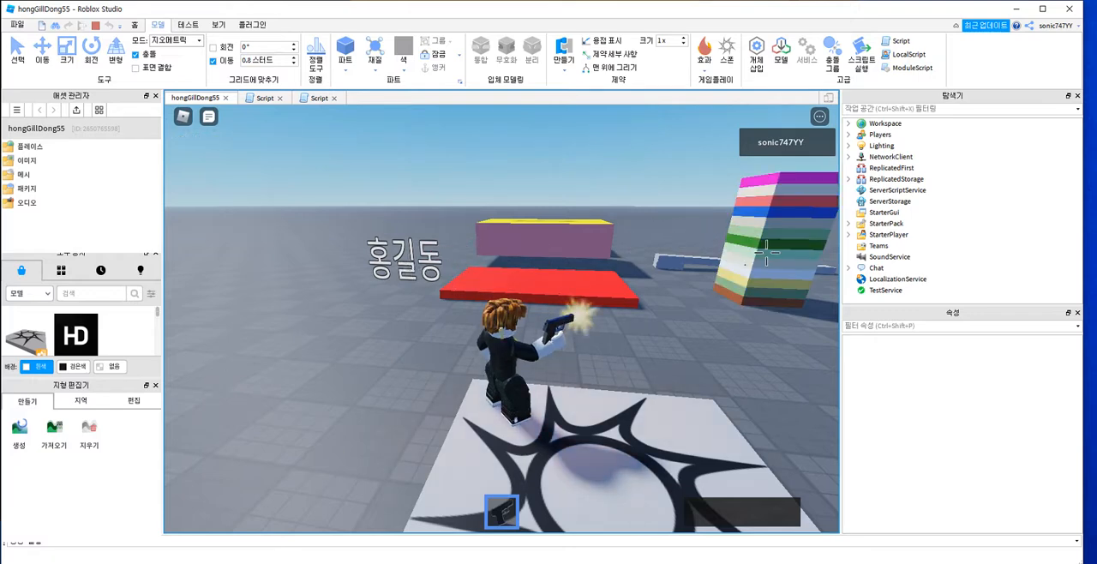
click(661, 399)
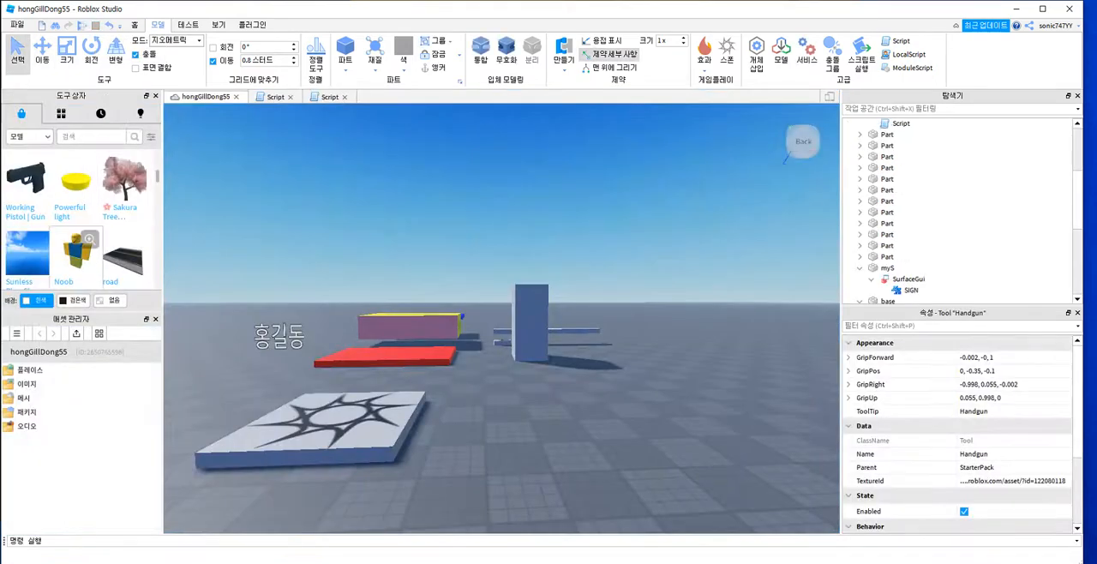
Step: Search the model library for "zo" and insert the (This Follows you and you can kill it!) Drooling Zombie model
scroll(76, 249, down, 6)
scroll(75, 248, up, 3)
click(90, 138)
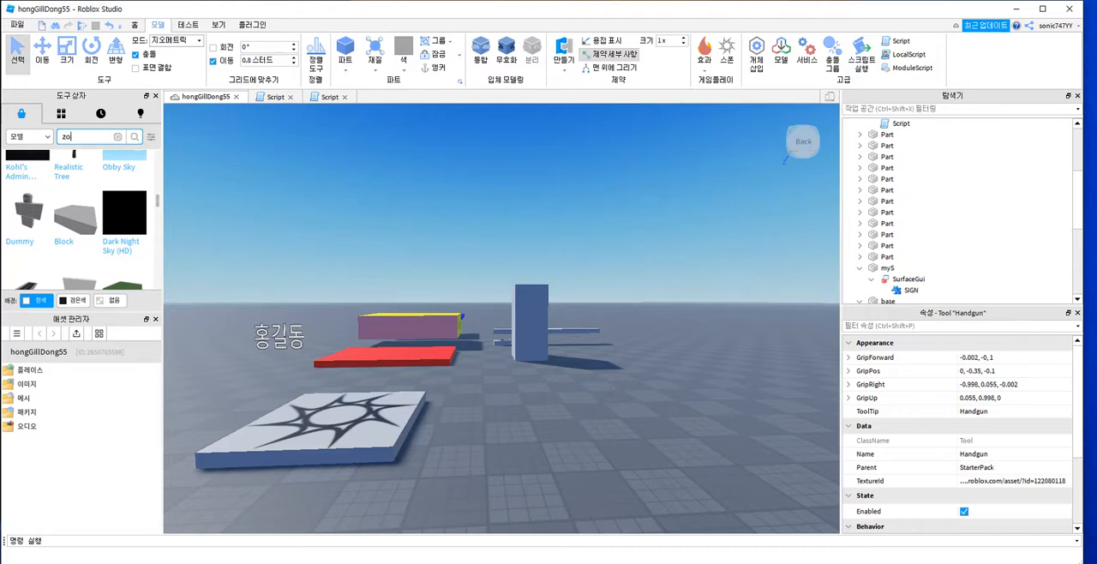
text(zo)
key(Return)
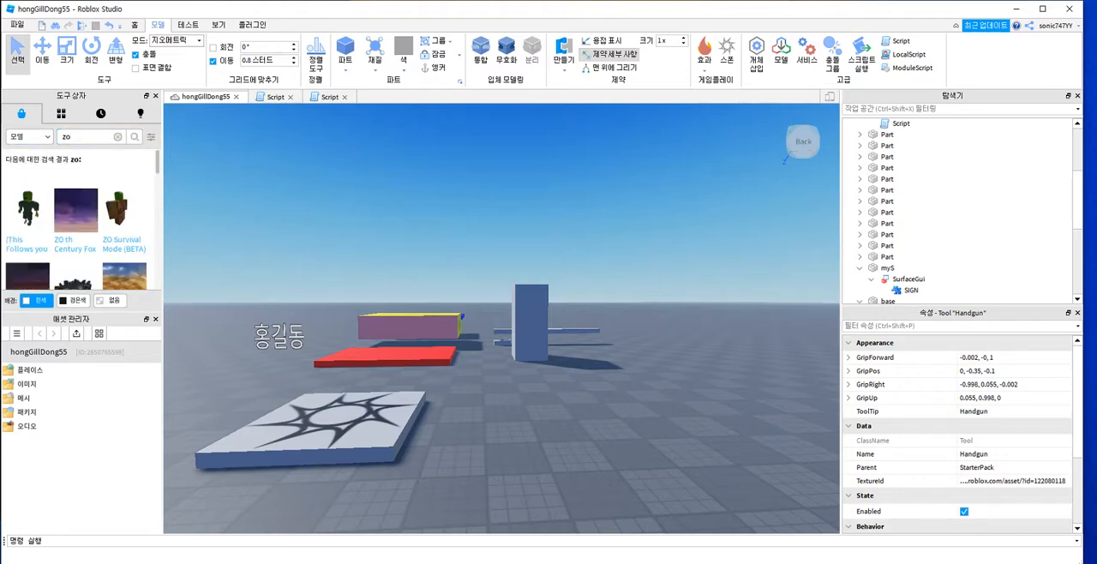
scroll(78, 223, down, 5)
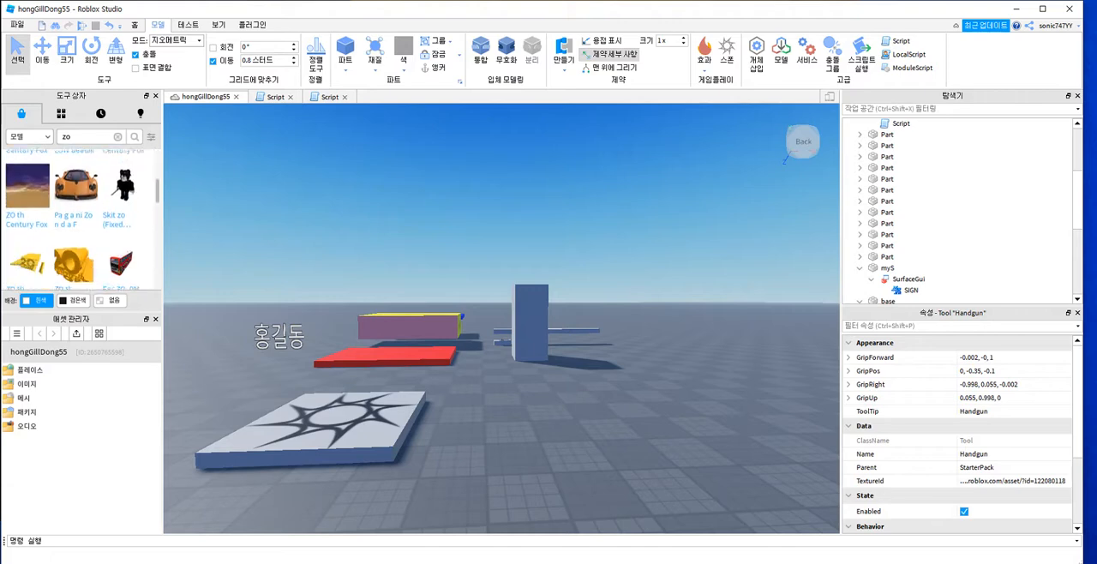
scroll(79, 223, down, 4)
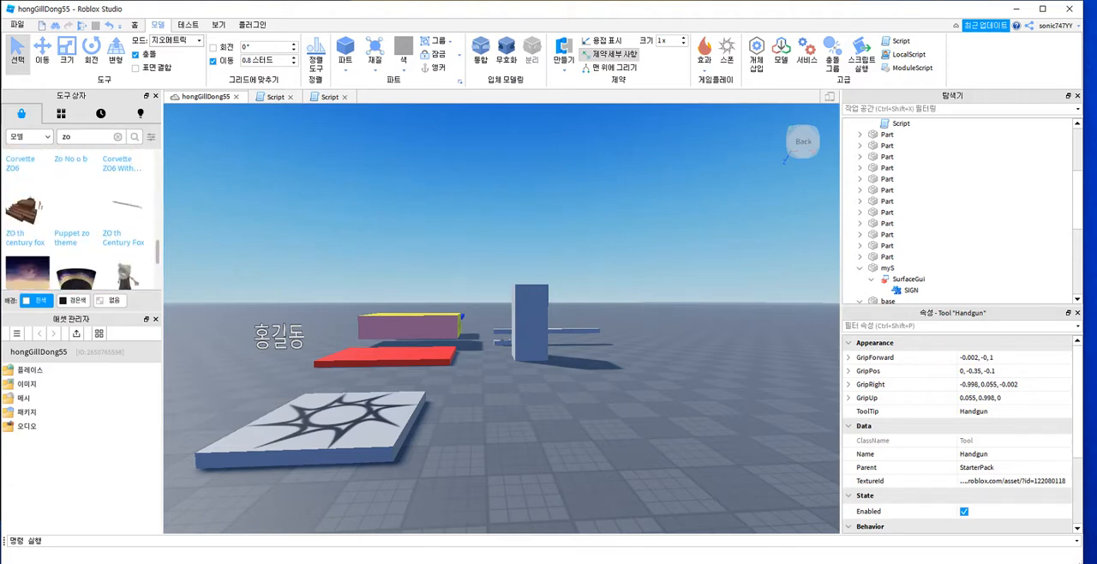
scroll(79, 248, up, 10)
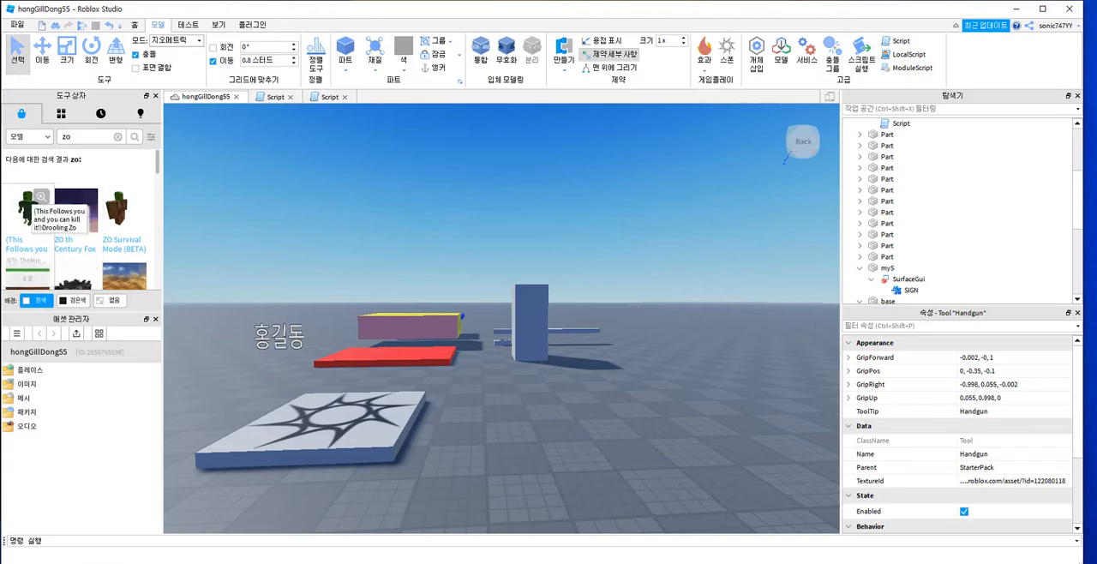
click(29, 208)
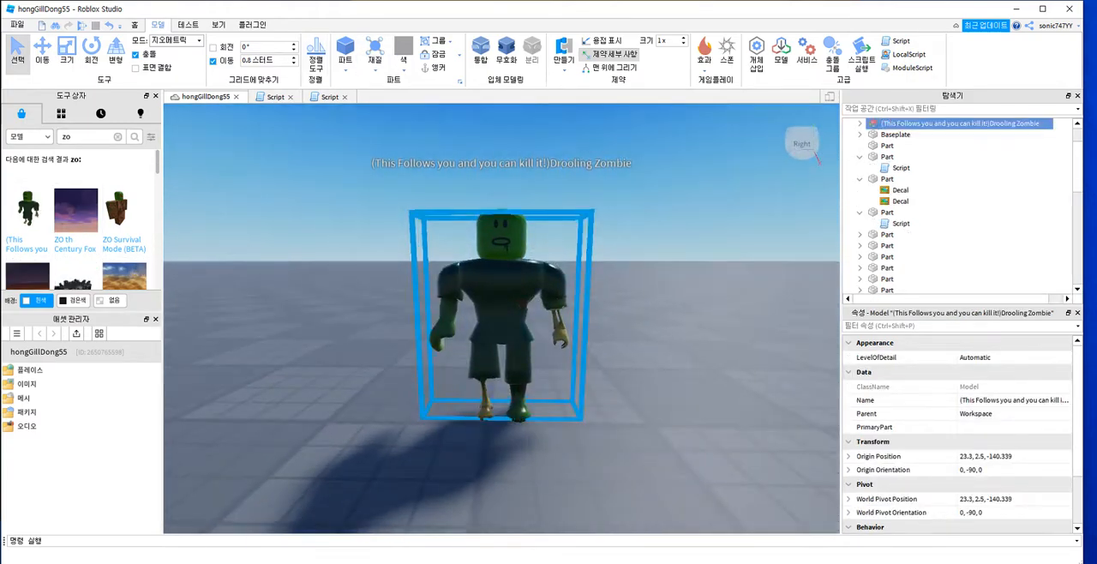
Step: Move the Drooling Zombie near the yellow and blue platforms, to about 27.5, 2.5, -70.6
scroll(501, 318, down, 8)
scroll(501, 318, up, 1)
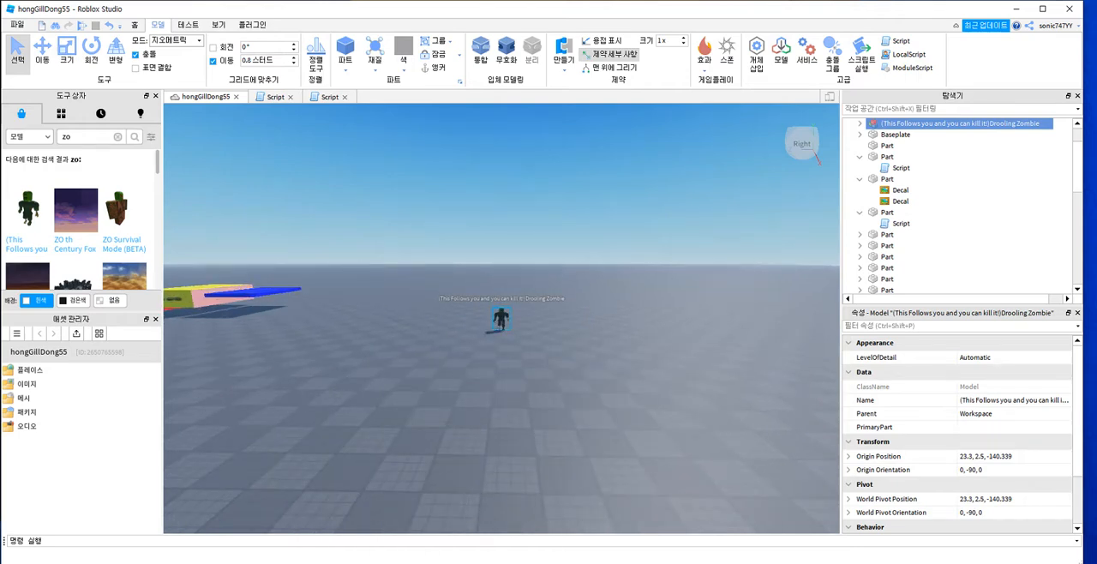
drag(502, 318, 227, 319)
right_drag(227, 319, 274, 353)
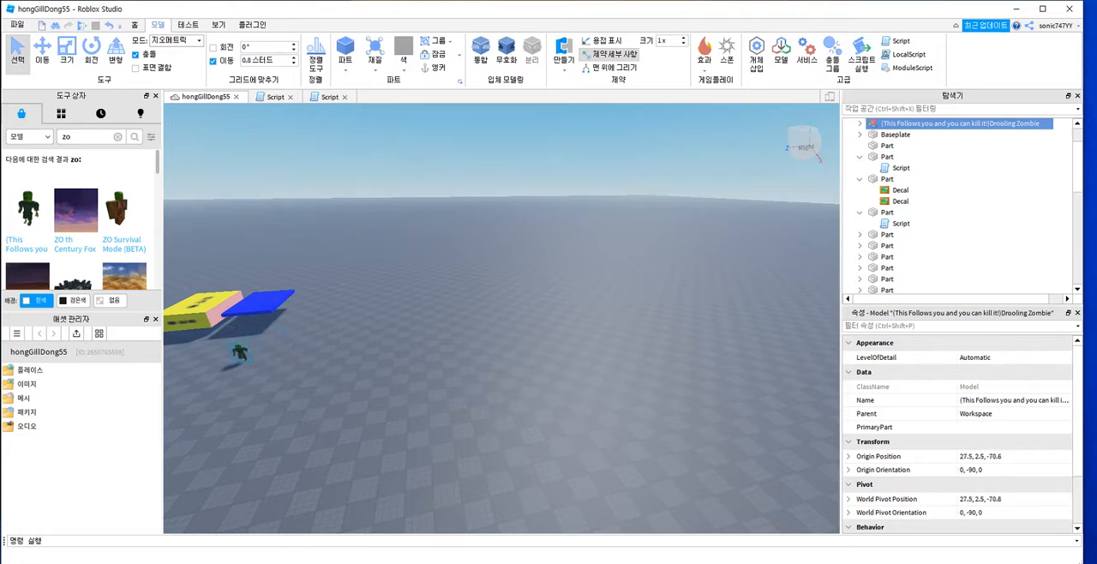
right_drag(274, 353, 310, 363)
scroll(311, 363, down, 2)
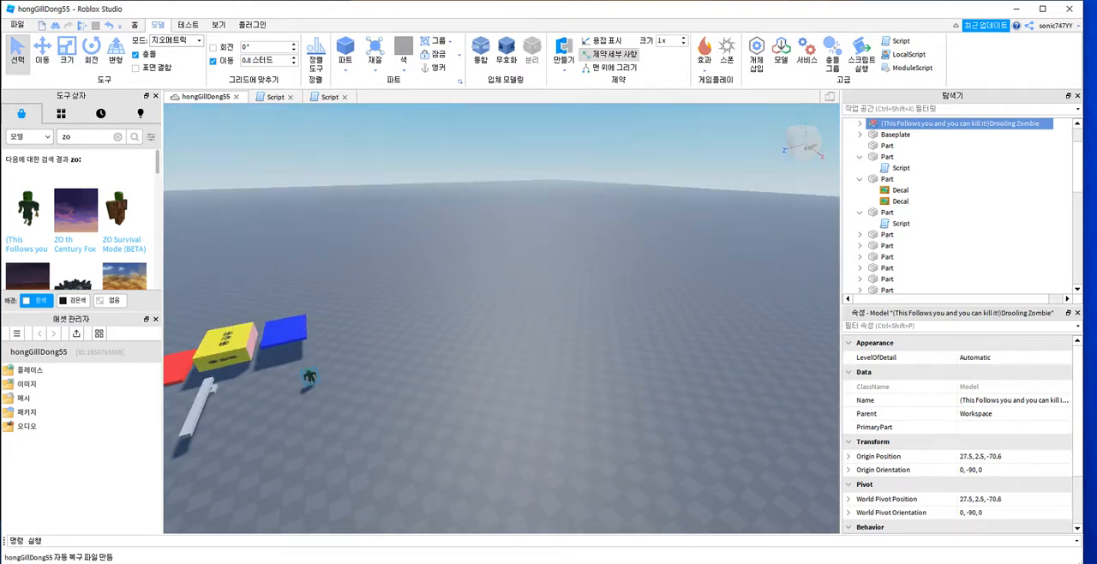
key(f)
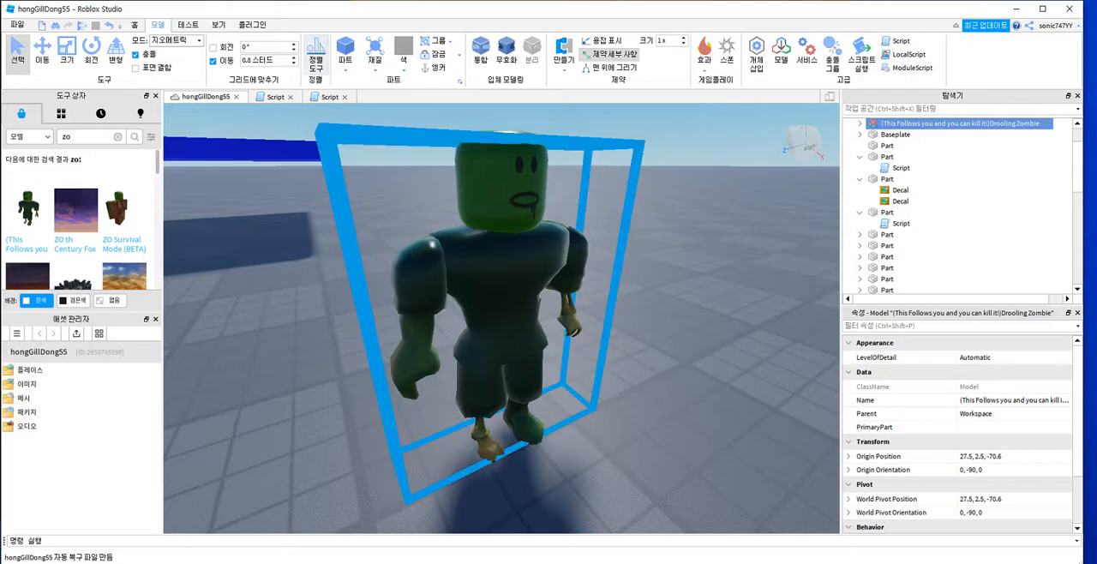
Step: Start a playtest and walk the avatar off the spawn platform to draw the zombie closer
click(81, 24)
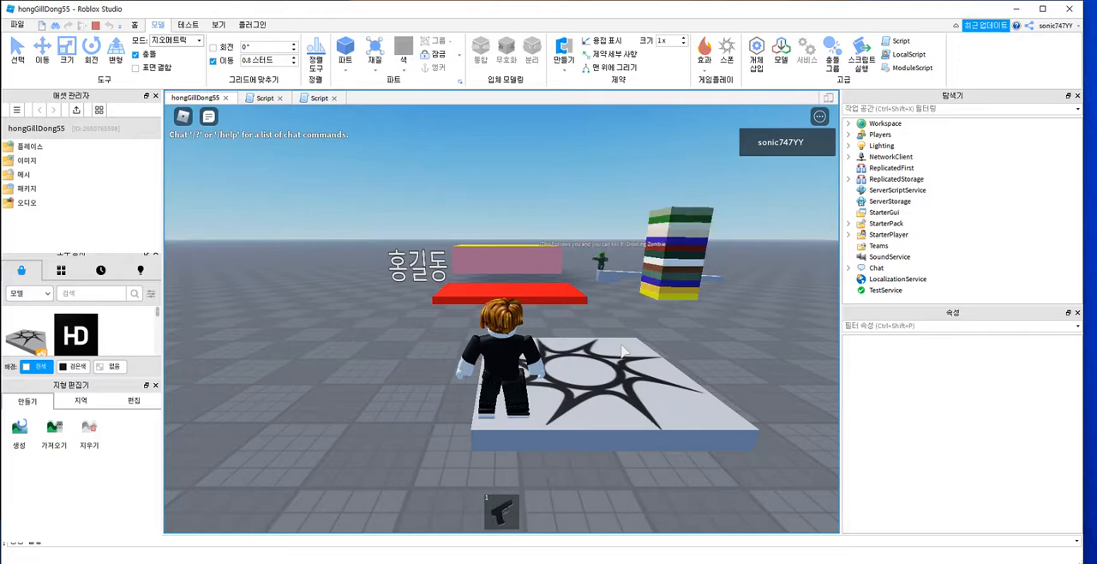
key(Up)
key(Right)
key(Down)
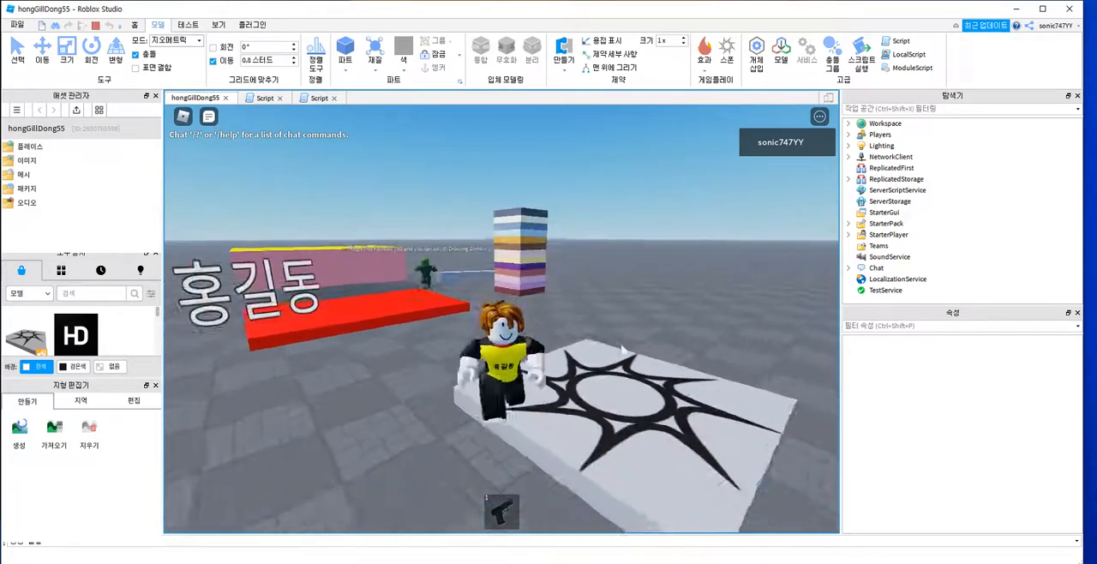
key(Up)
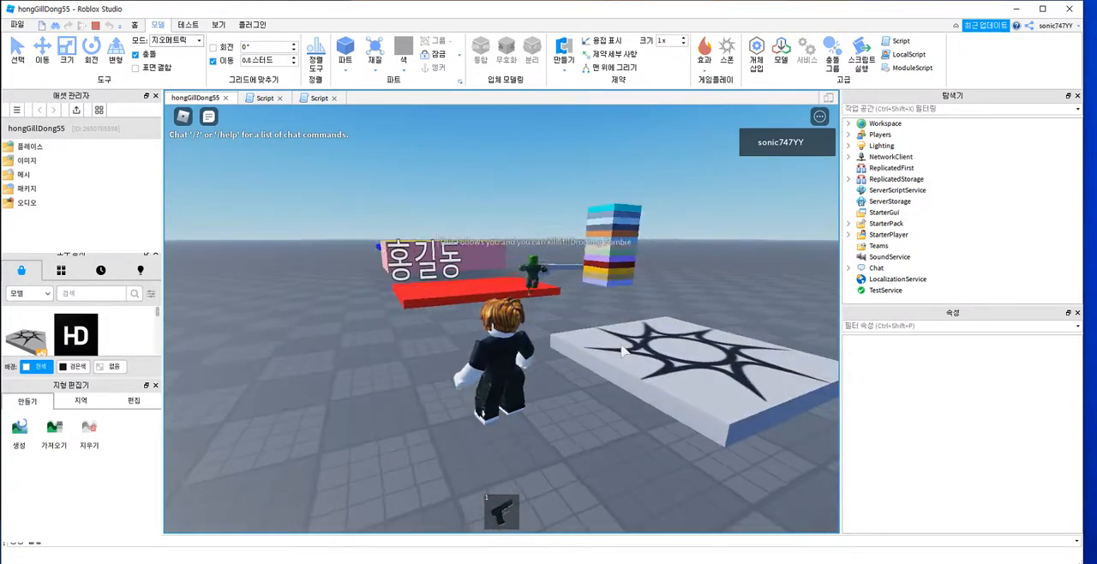
Step: Equip the pistol, fire when the zombie gets close, and run across the spawn platform away from it
key(1)
key(Left)
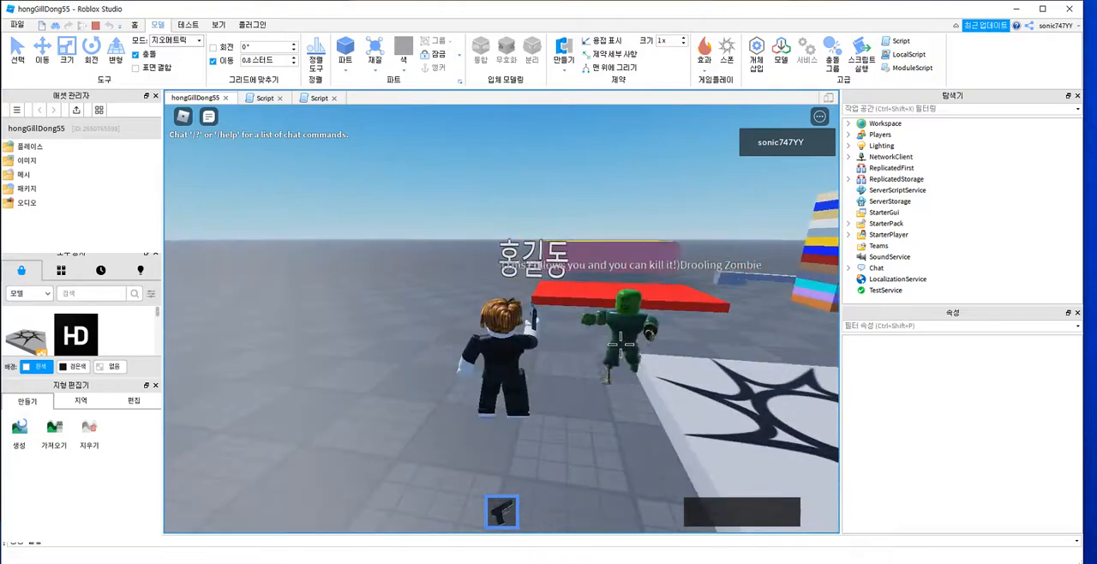
click(500, 363)
key(d)
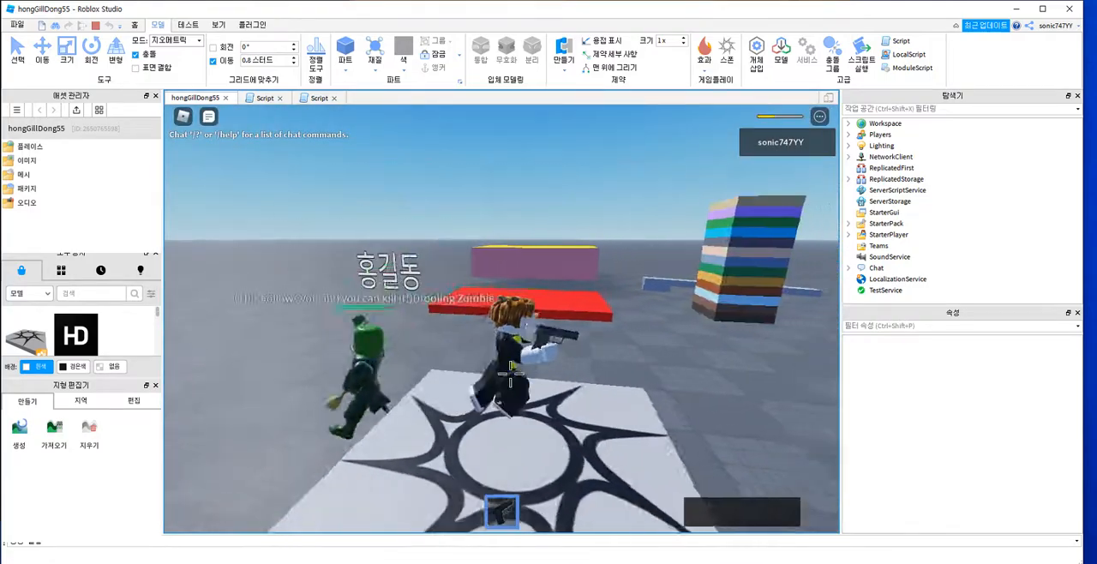
key(Left)
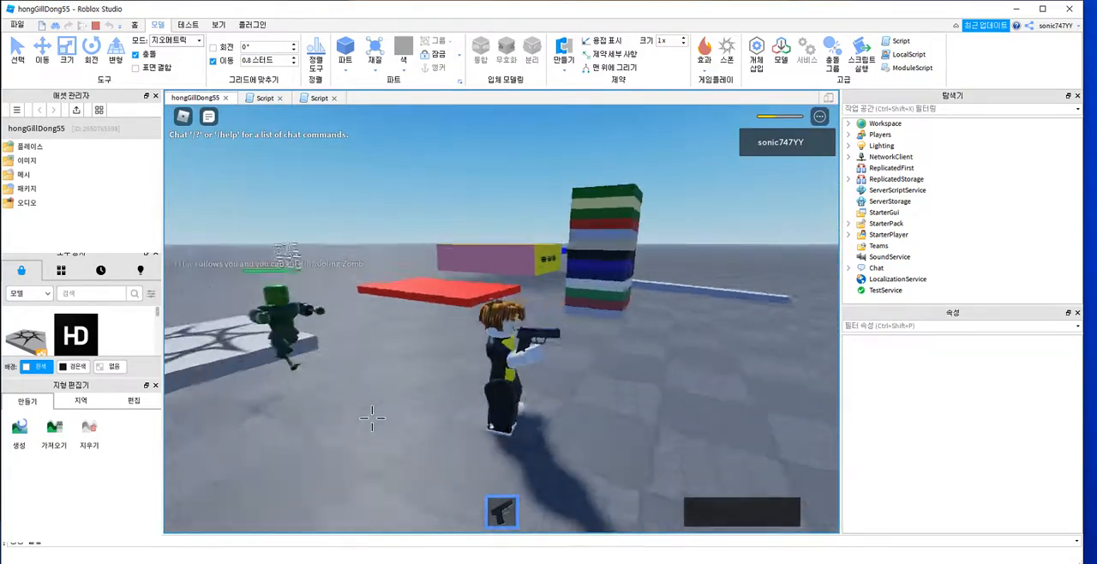
key(d)
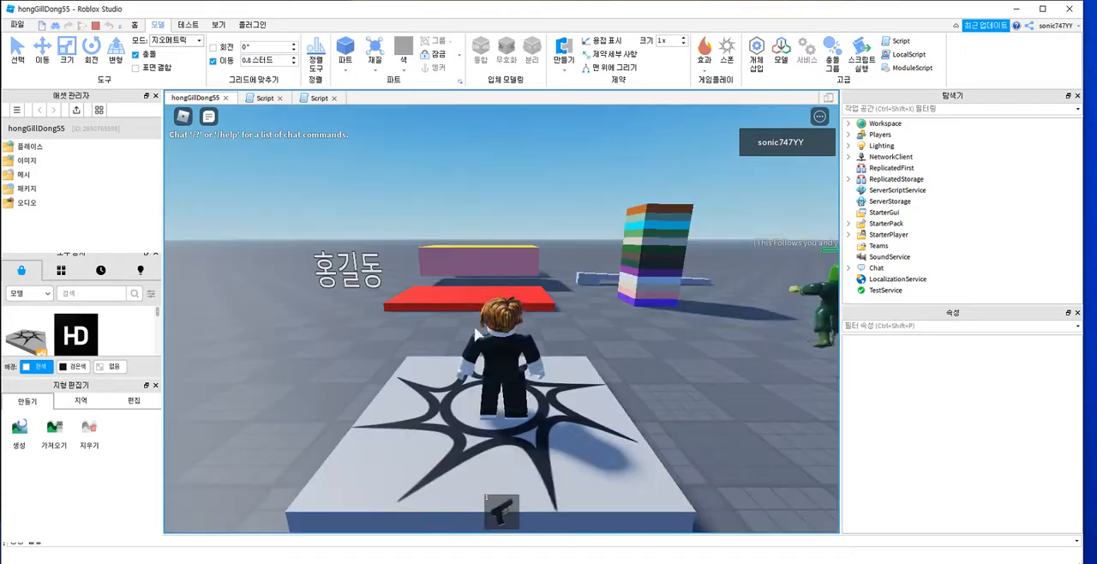
Step: Turn the respawned avatar's view towards the zombie, equip the pistol again and shoot the approaching zombie
right_drag(494, 346, 493, 344)
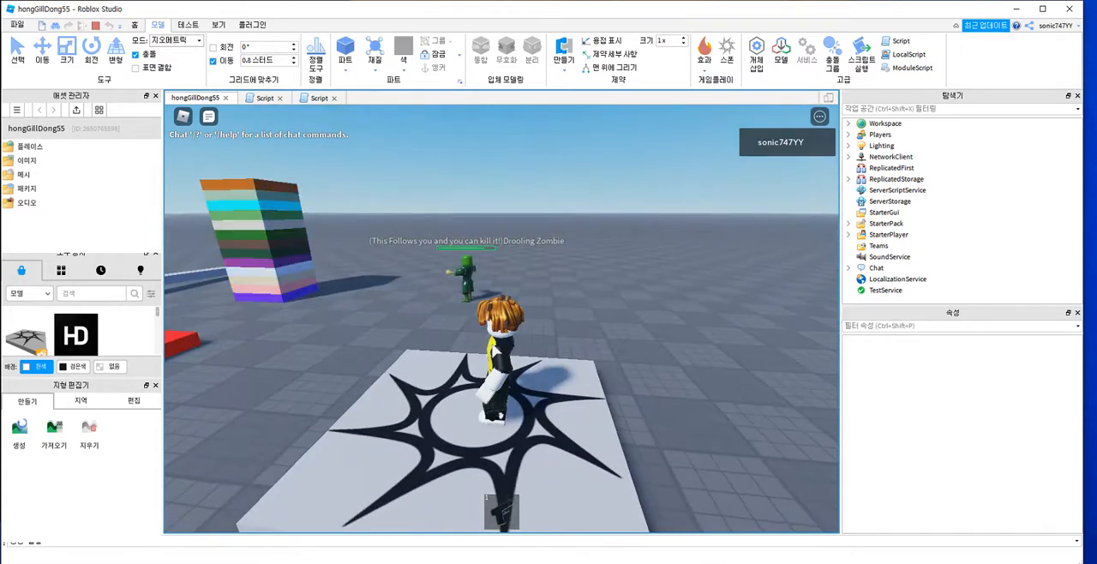
key(1)
click(474, 290)
click(474, 288)
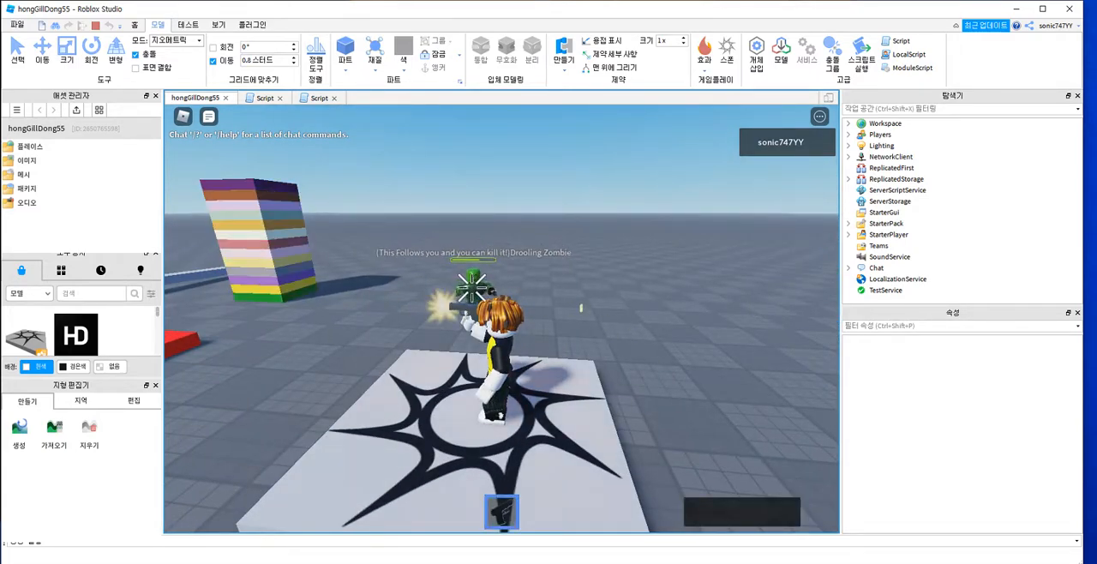
right_drag(473, 287, 473, 290)
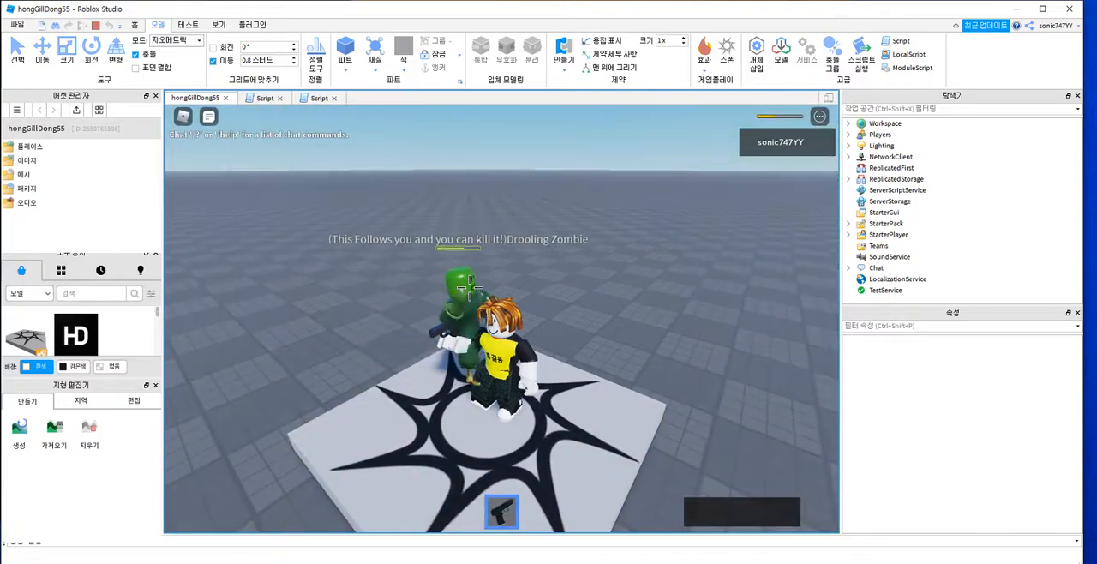
Step: Run around the spawn platform to test the zombie's pursuit, and end the playtest
key(d)
key(a)
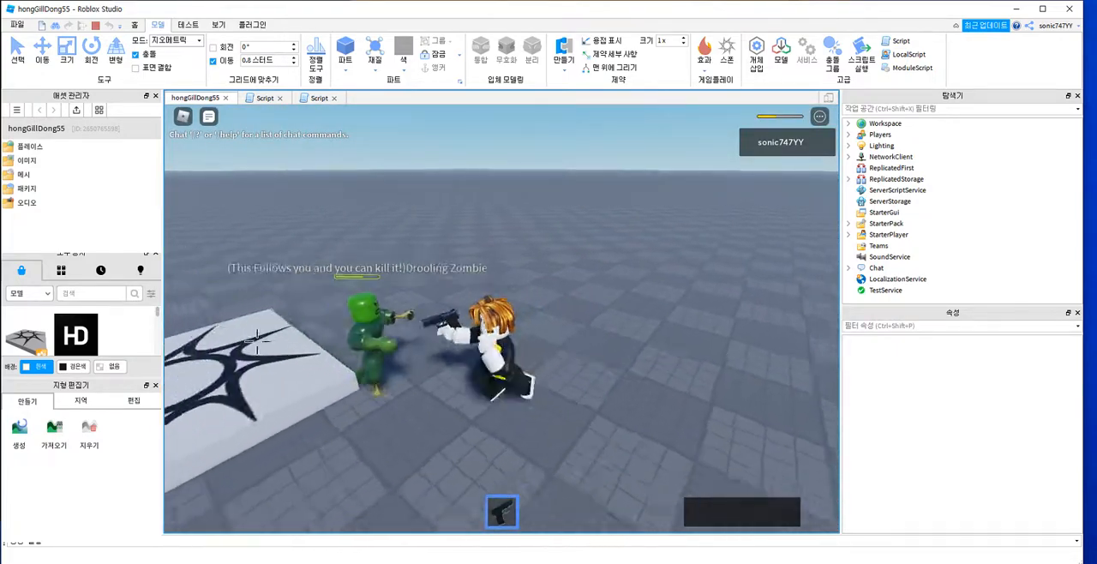
key(s)
key(a)
key(w)
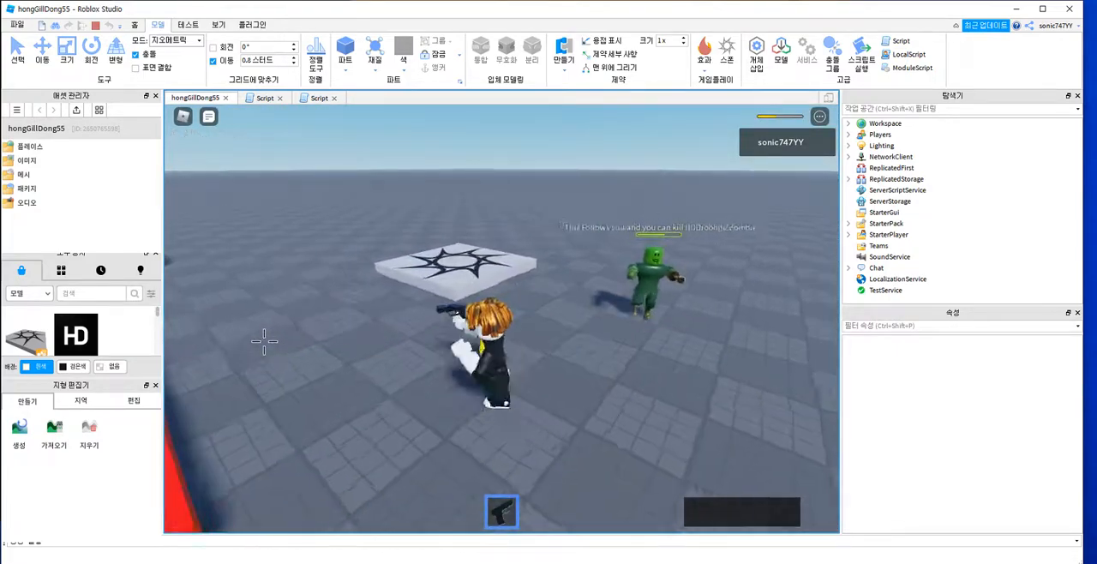
key(d)
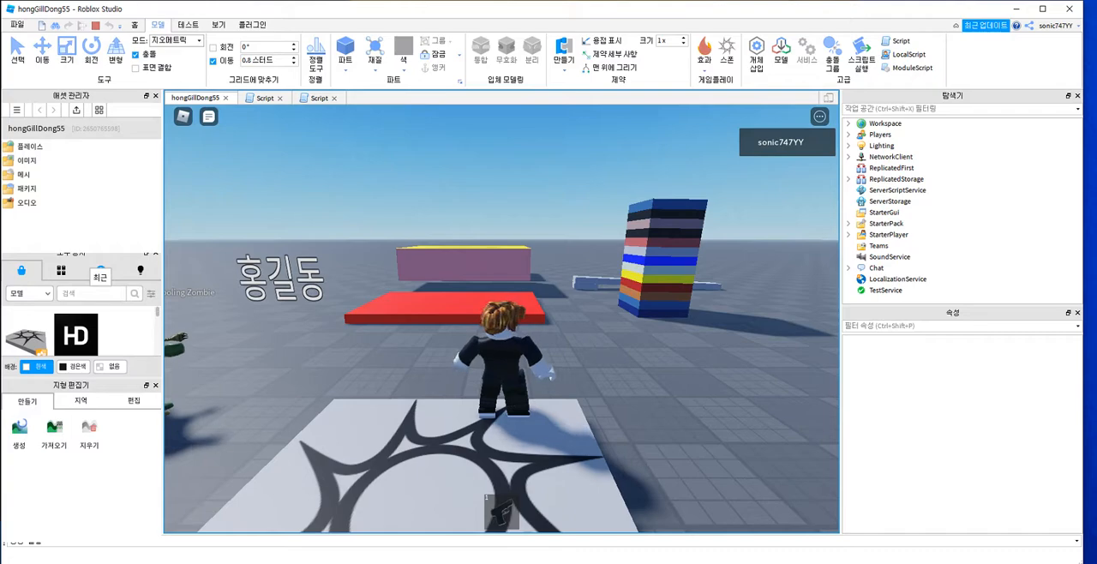
right_drag(401, 346, 390, 347)
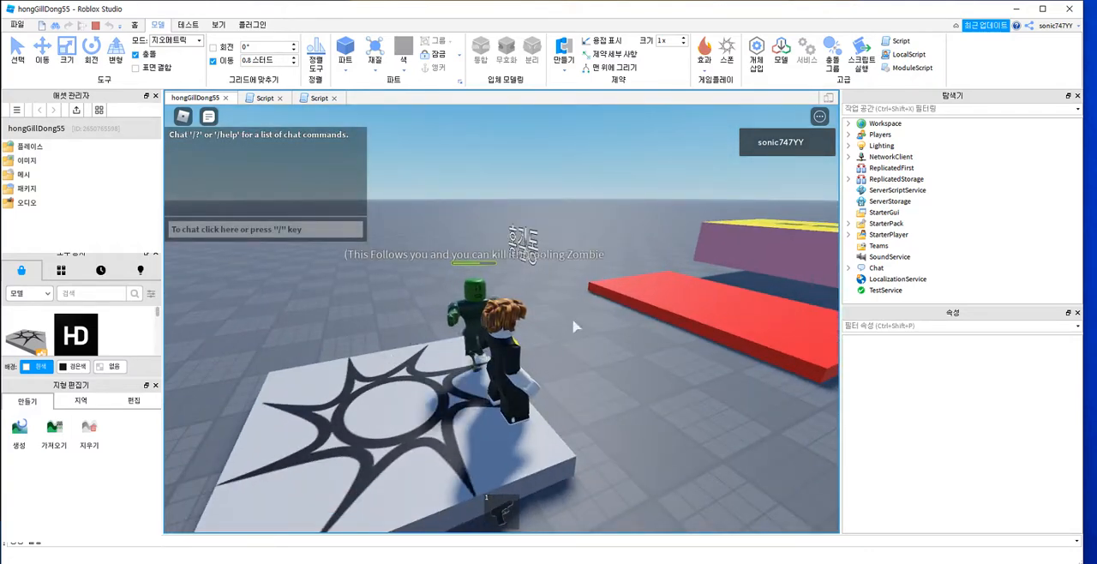
click(95, 25)
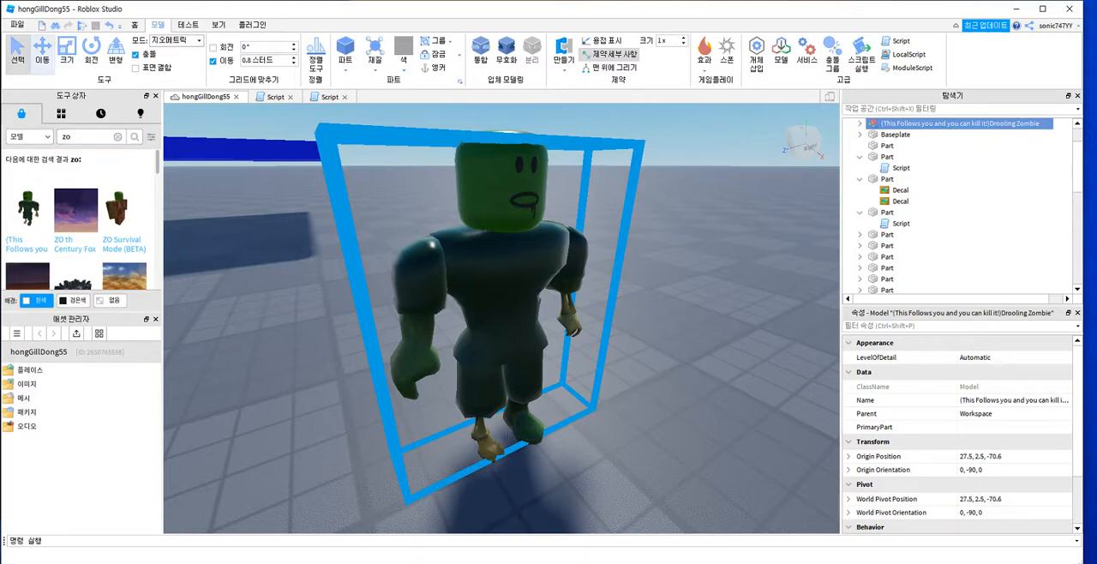
Step: Save the place as an .rbxl file under the suggested name in the C: drive's roblocks folder and publish it to Roblox
click(17, 24)
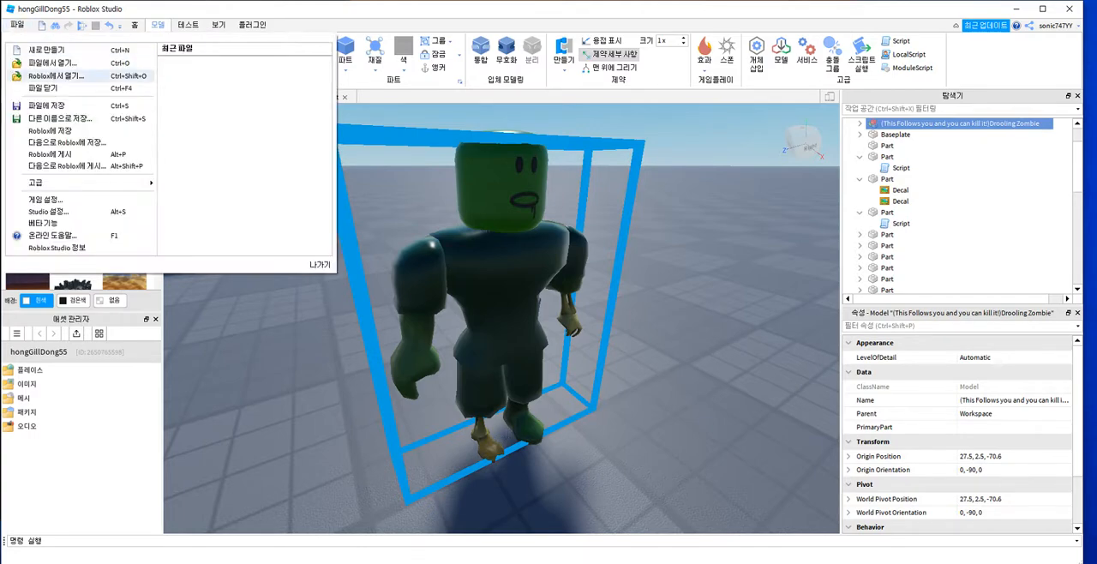
click(46, 104)
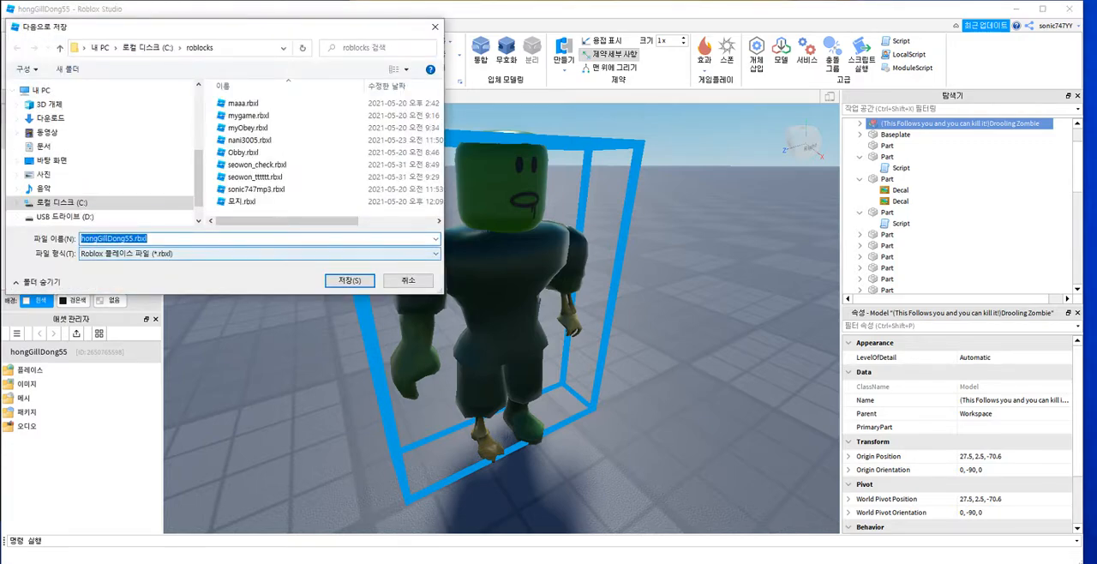
click(349, 280)
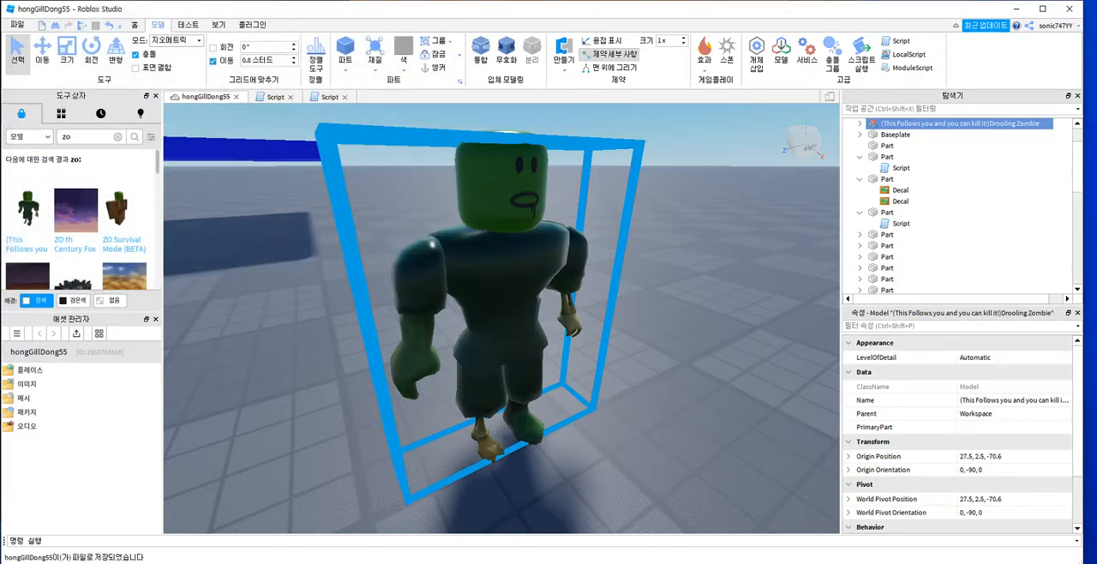
click(17, 24)
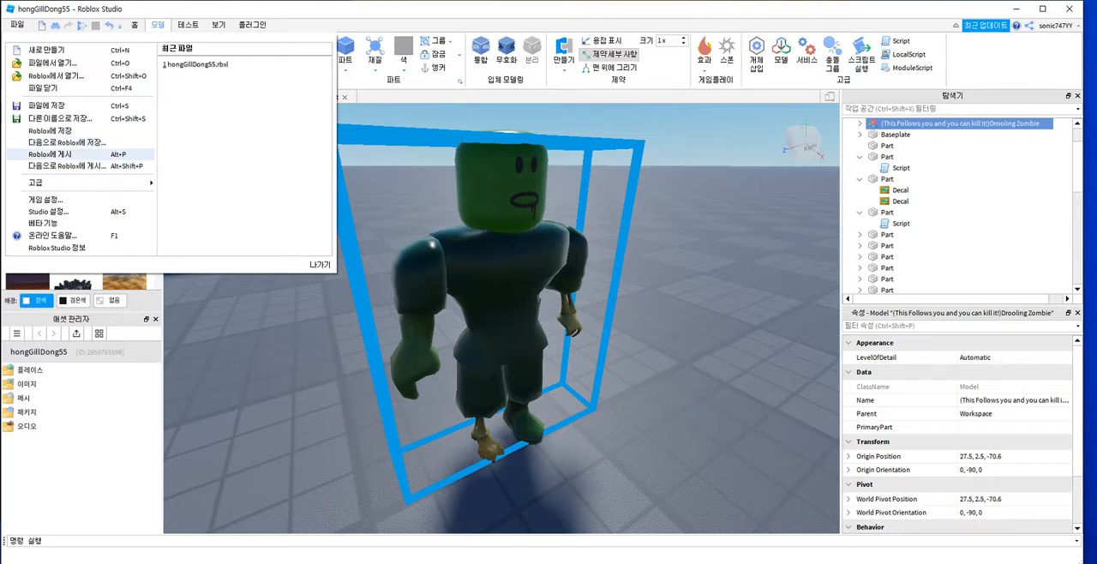
click(51, 154)
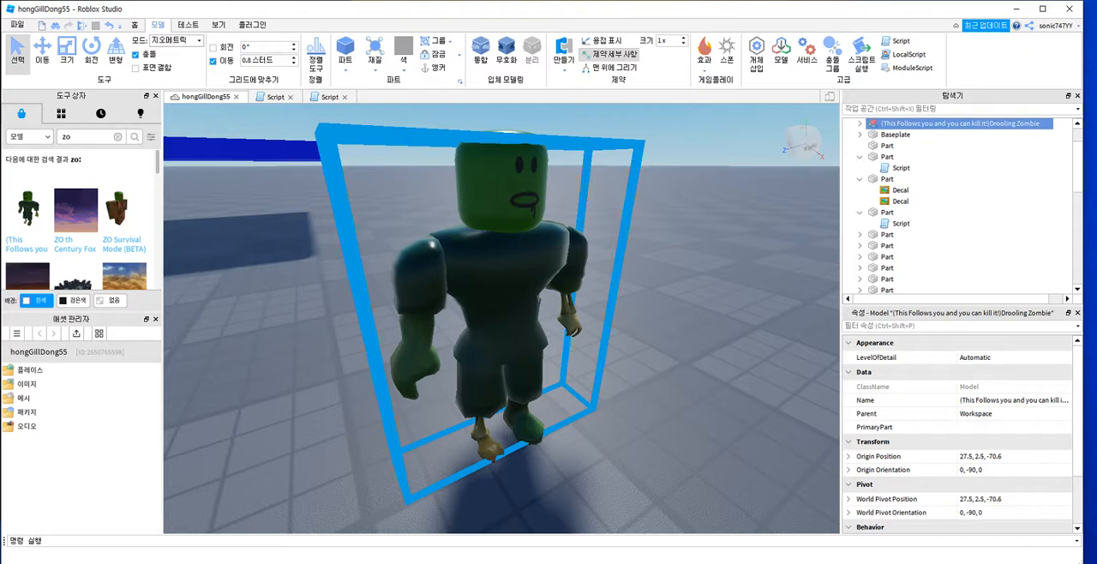
click(17, 24)
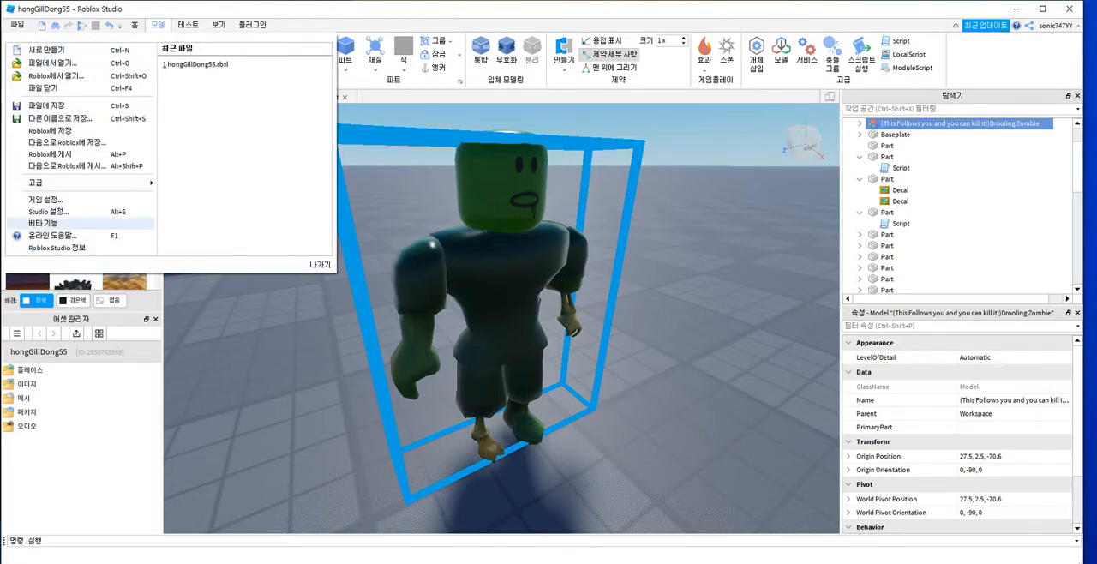
click(45, 199)
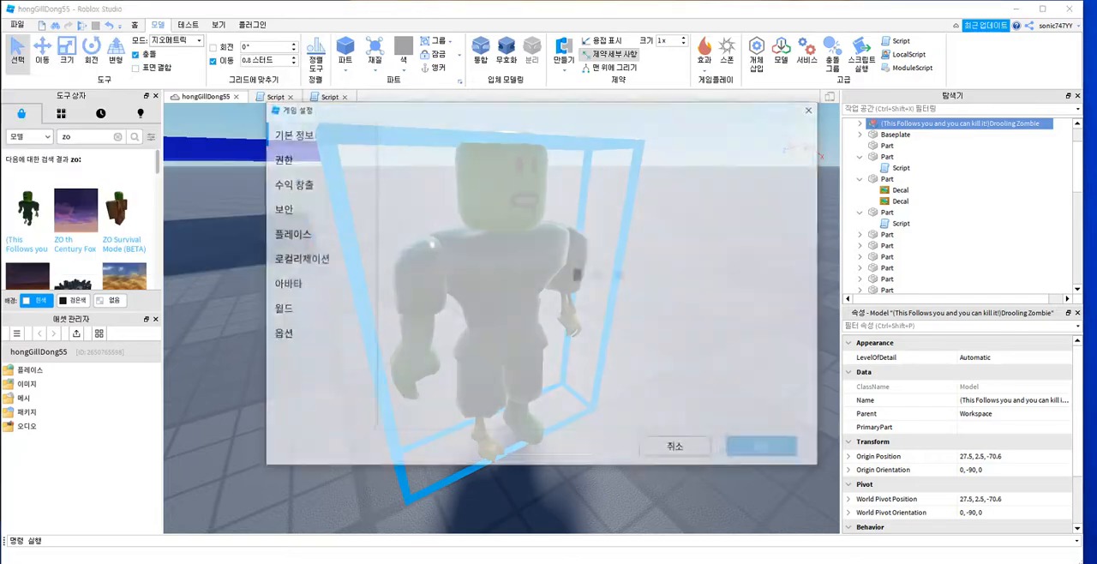
click(677, 449)
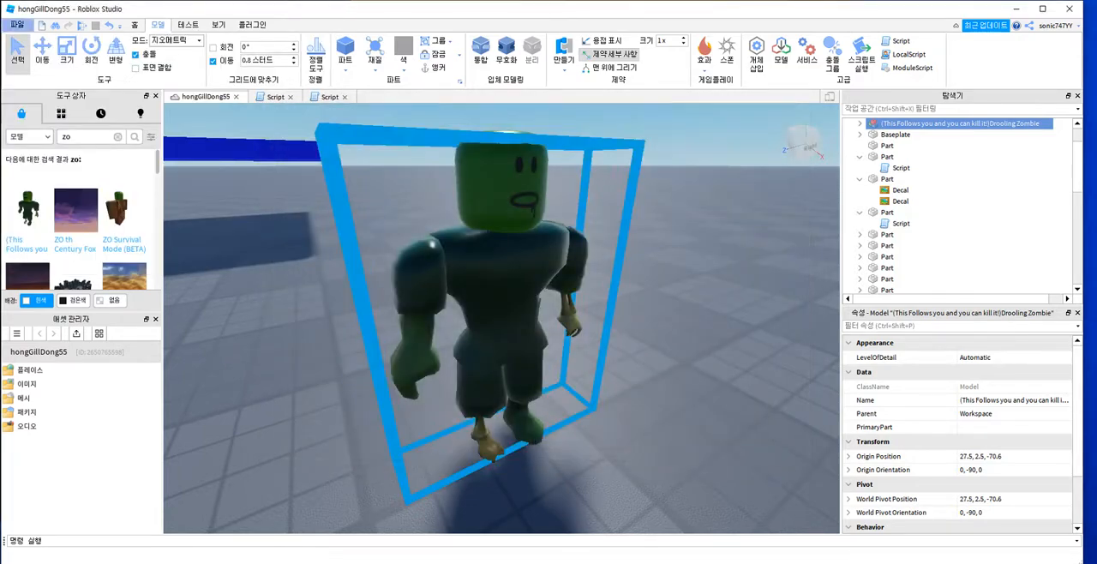
Step: Set the game icon to t.png from the desktop in the basic game settings and save the settings
click(16, 24)
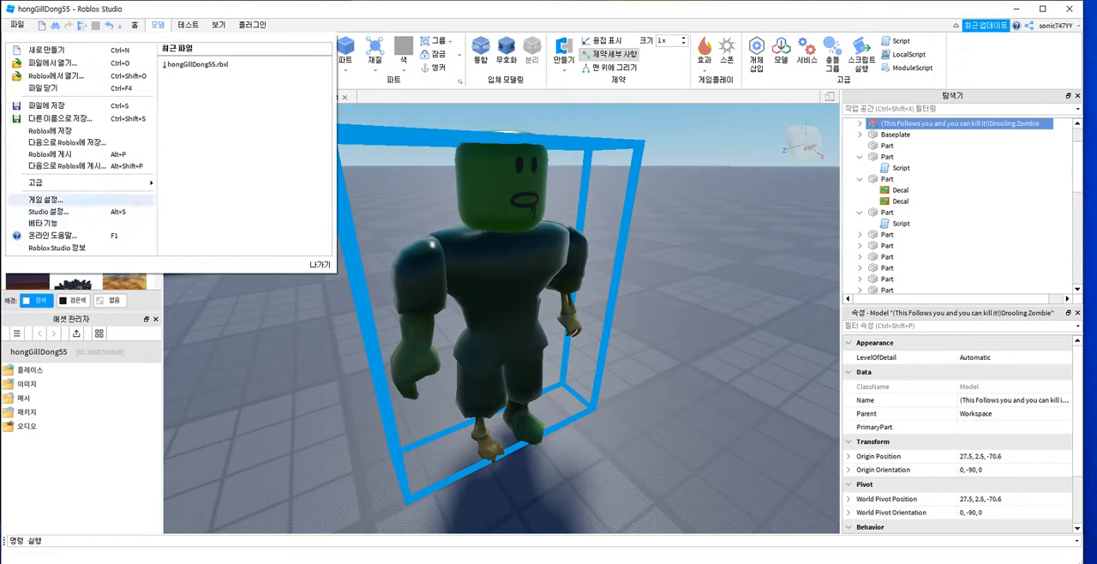
click(46, 199)
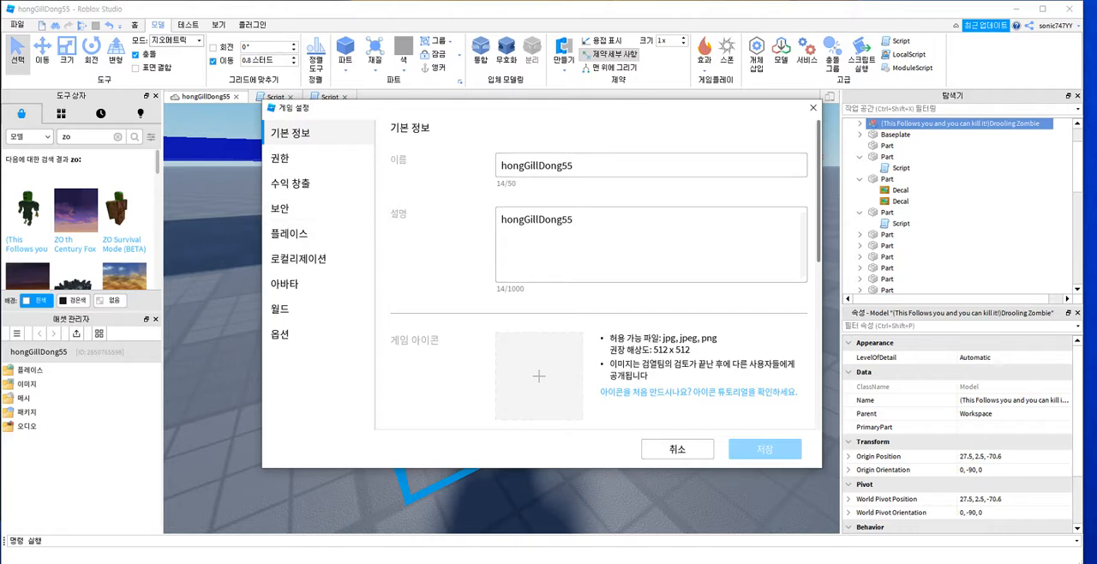
click(575, 165)
key(ctrl+a)
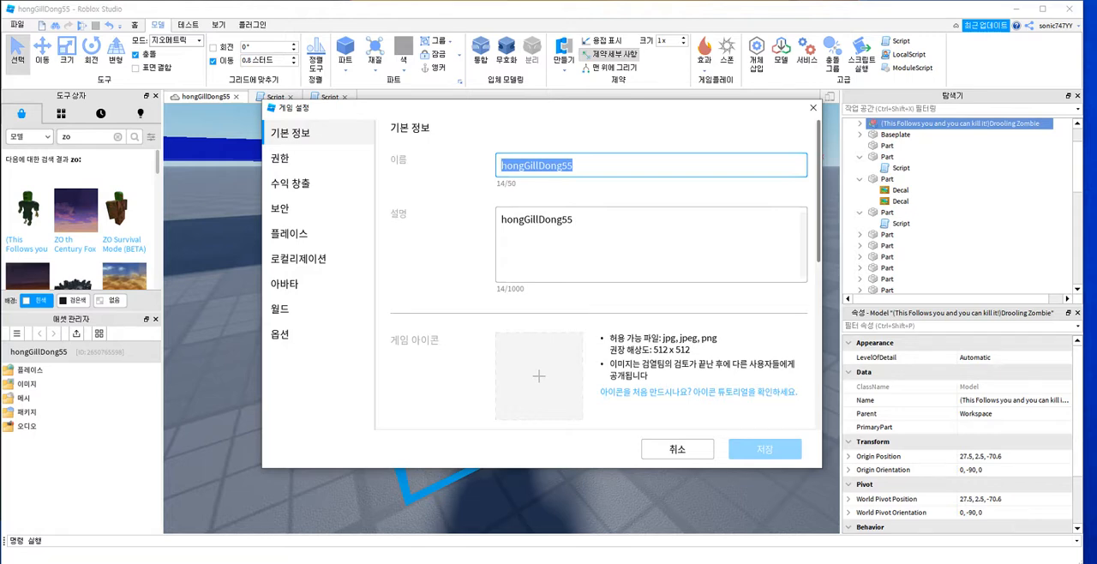
click(538, 375)
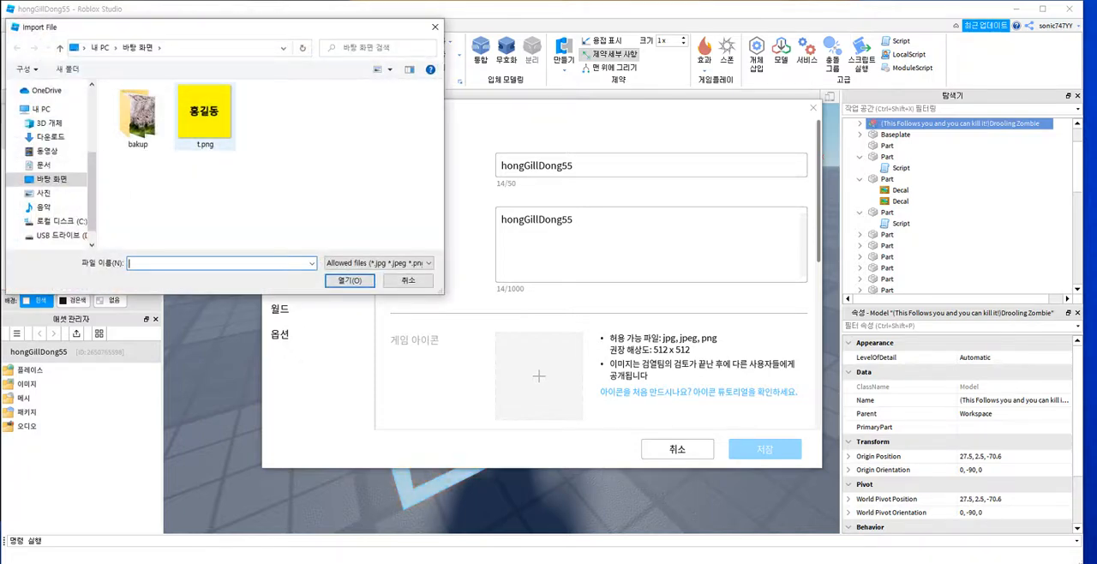
click(205, 116)
click(350, 280)
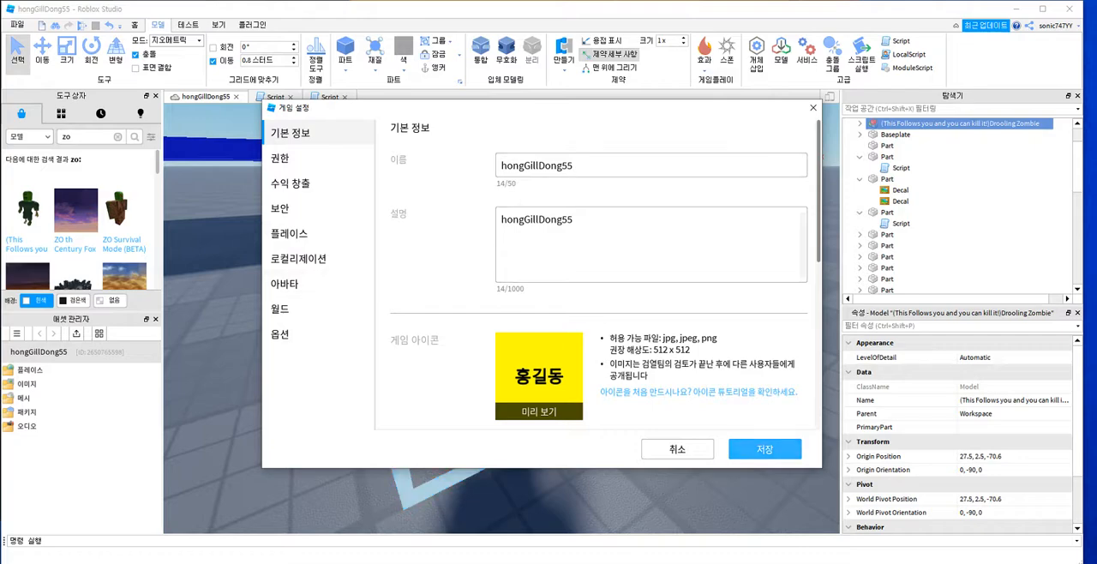
click(765, 449)
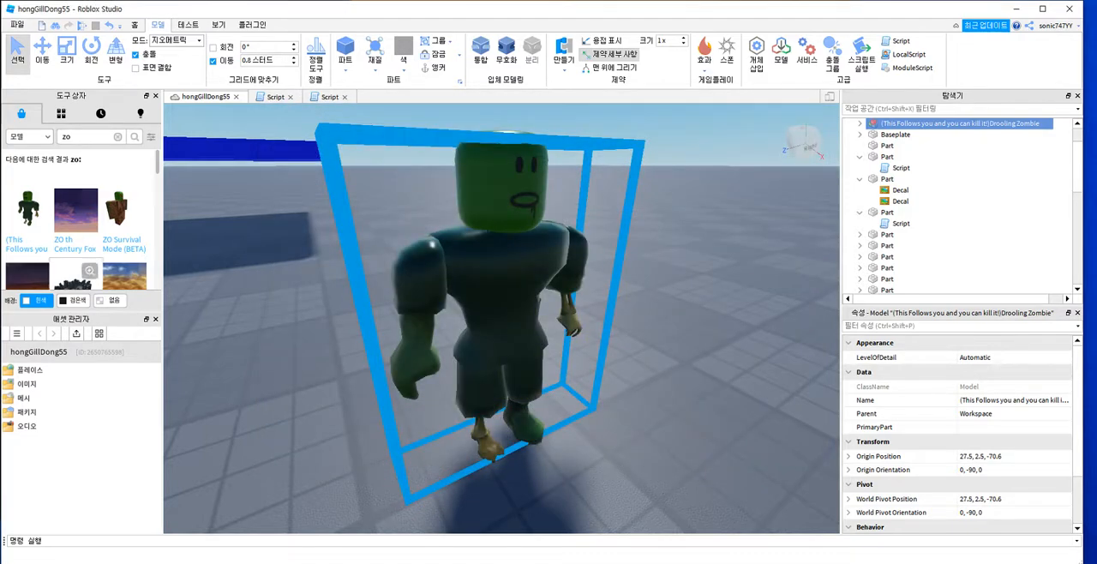
Step: Save the place to Roblox and publish it again with the updated game icon
click(17, 24)
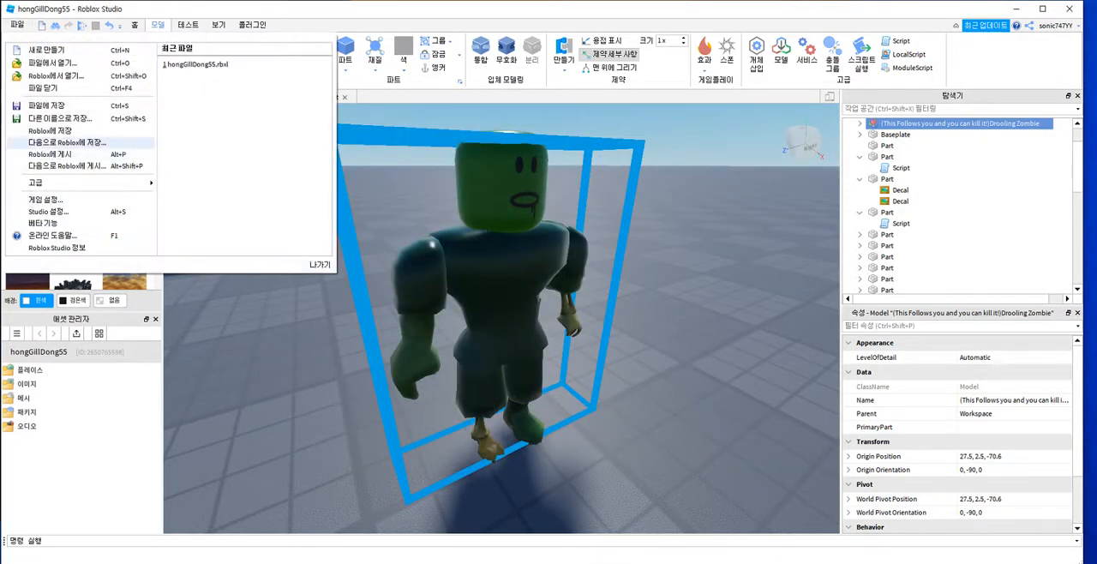
click(50, 131)
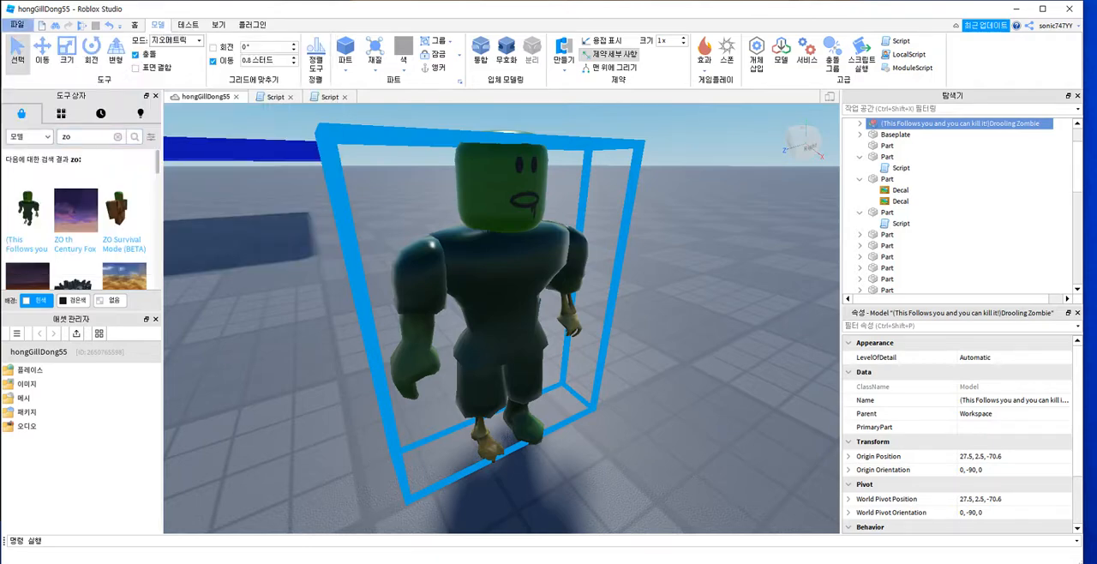
click(17, 25)
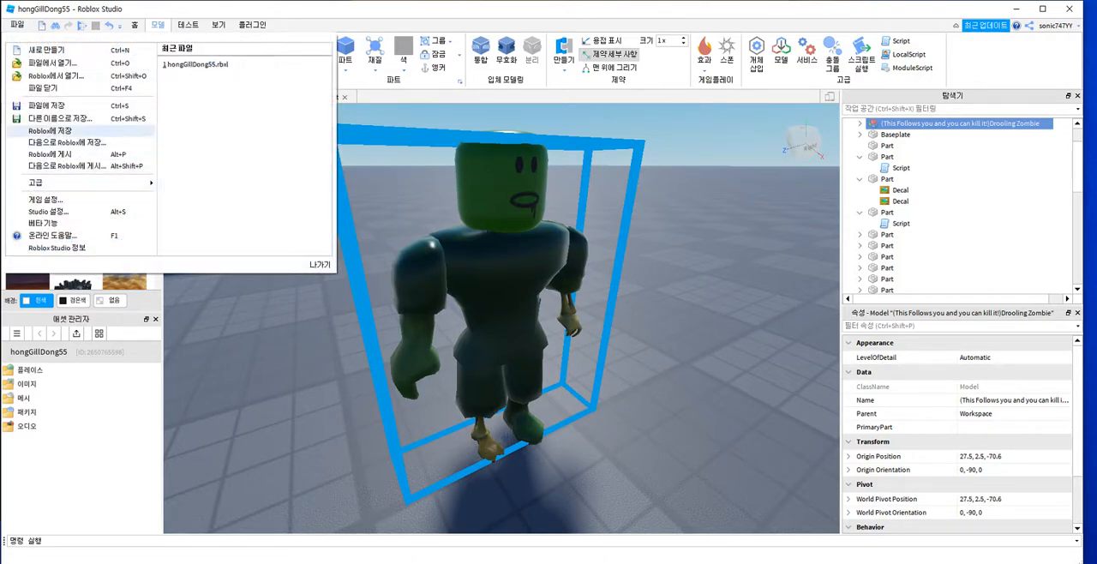
click(49, 155)
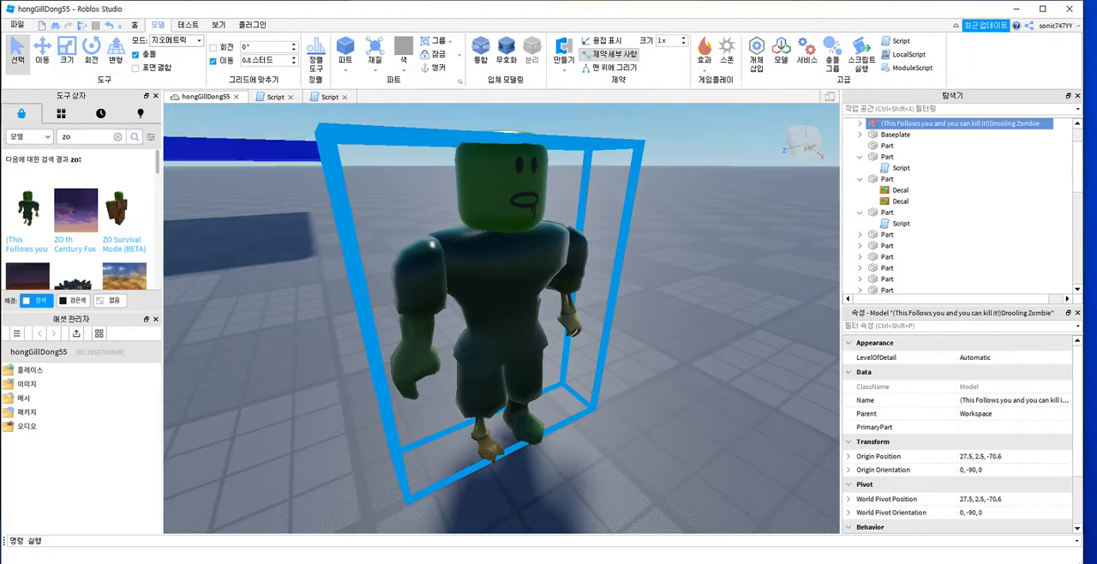
Step: Leave the Studio window and return to the desktop
right_drag(514, 300, 433, 298)
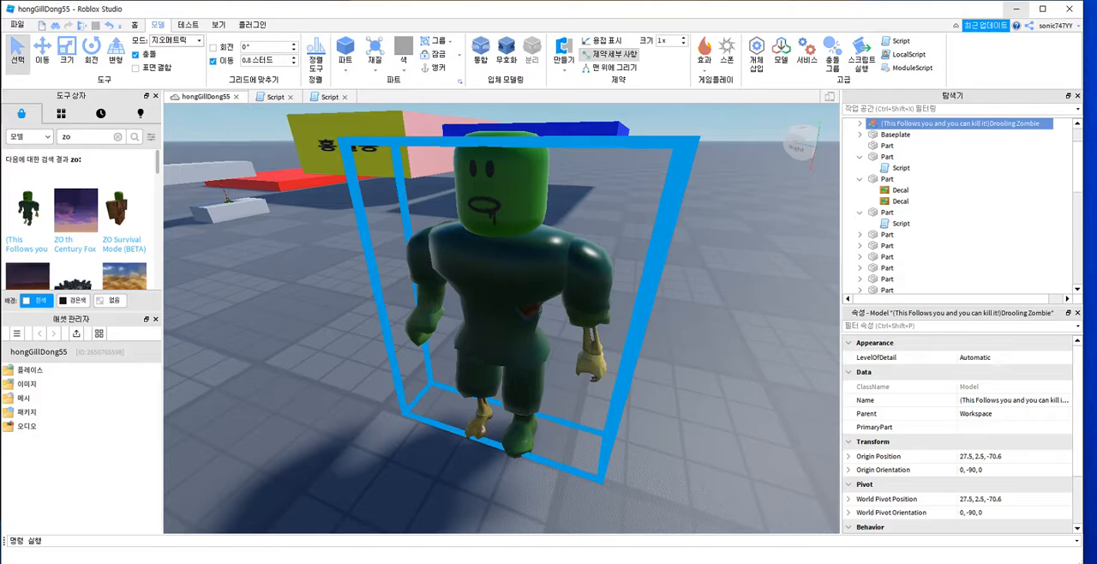
click(1070, 8)
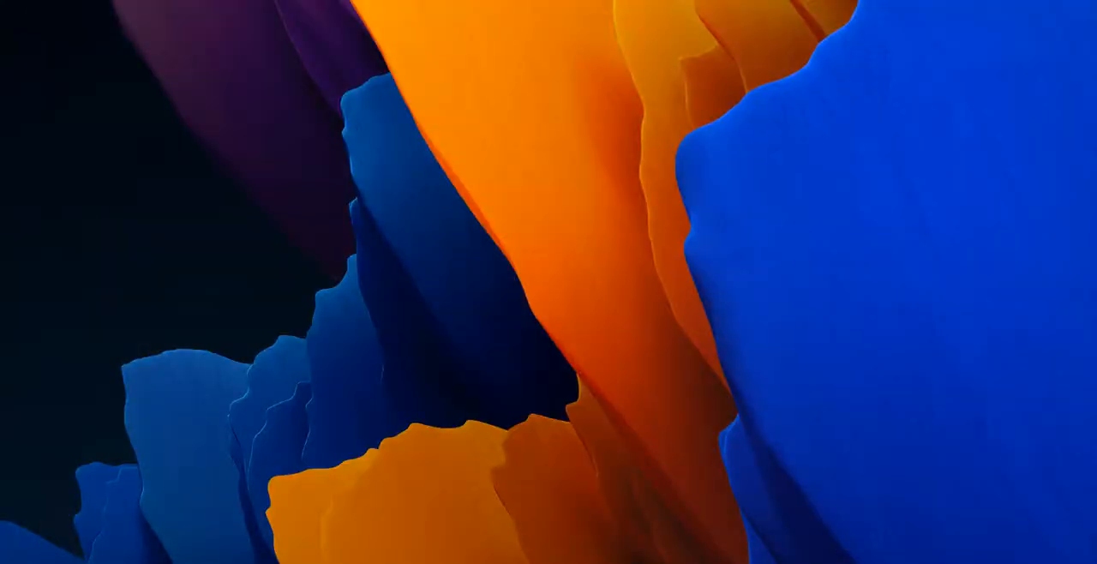
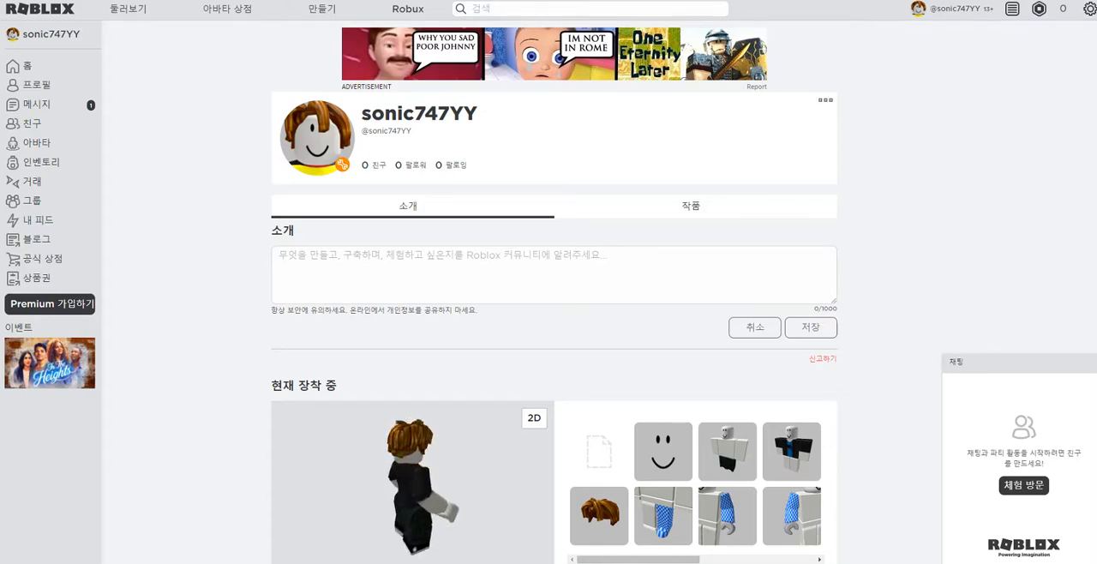
Step: Open the profile's creations and switch to the grid view to check which experiences are listed
click(691, 206)
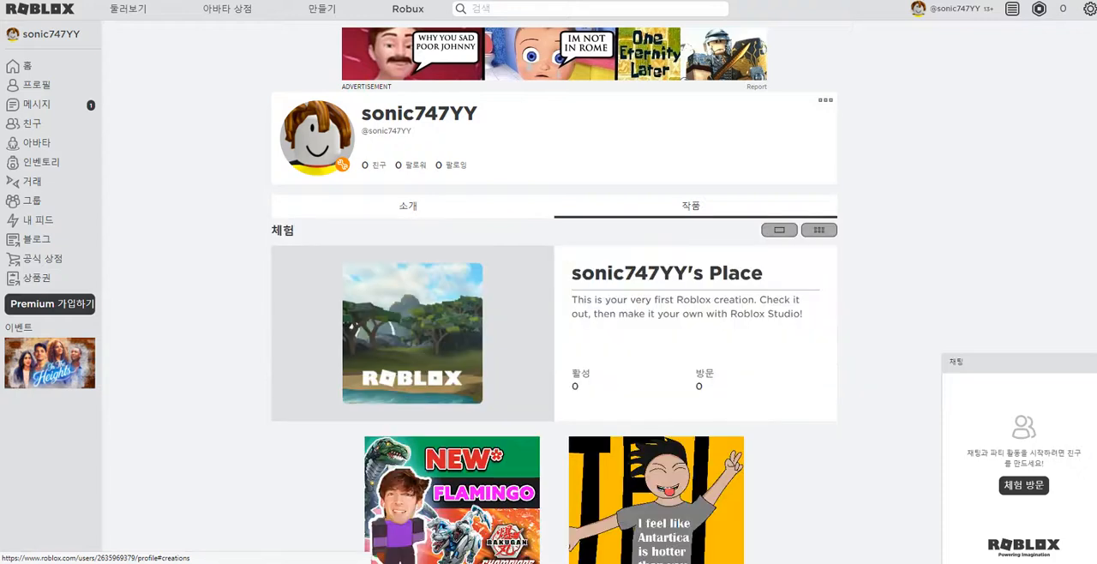
click(819, 229)
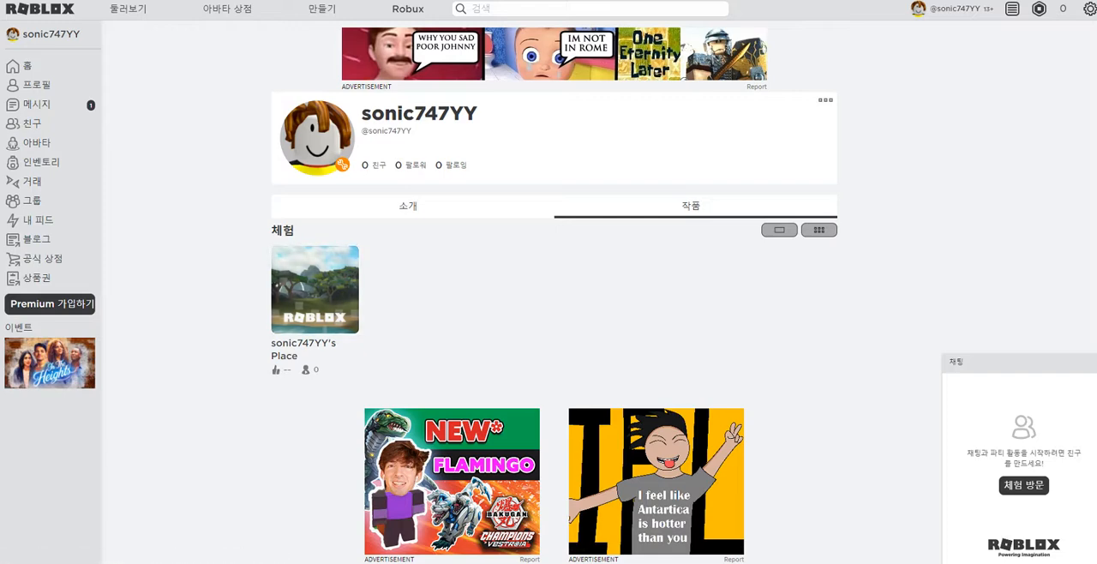
click(780, 229)
click(820, 230)
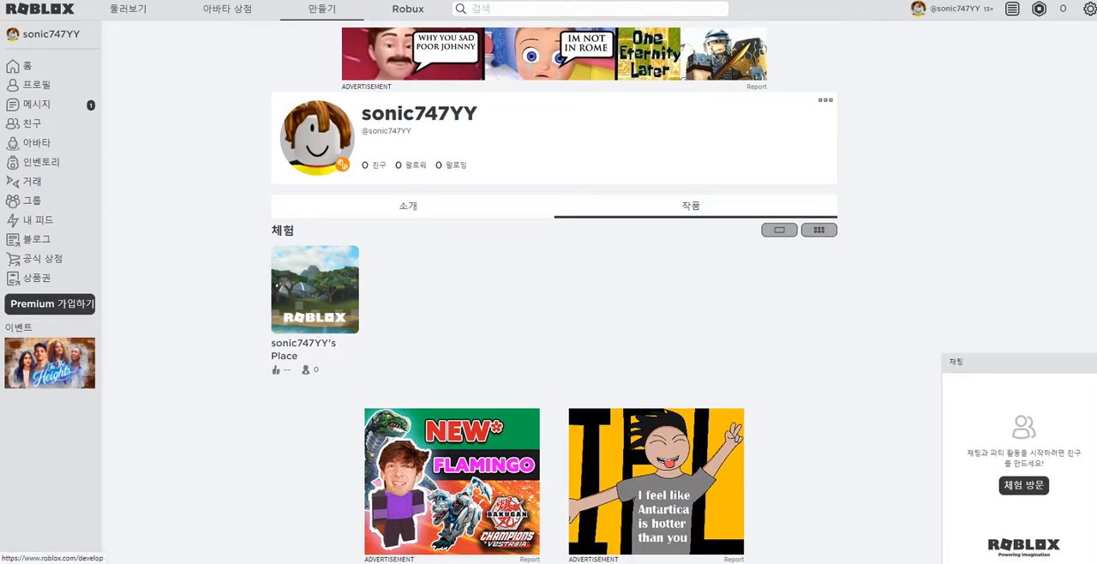
Step: Open the management page for own experiences and examine the privacy status of both entries
click(322, 10)
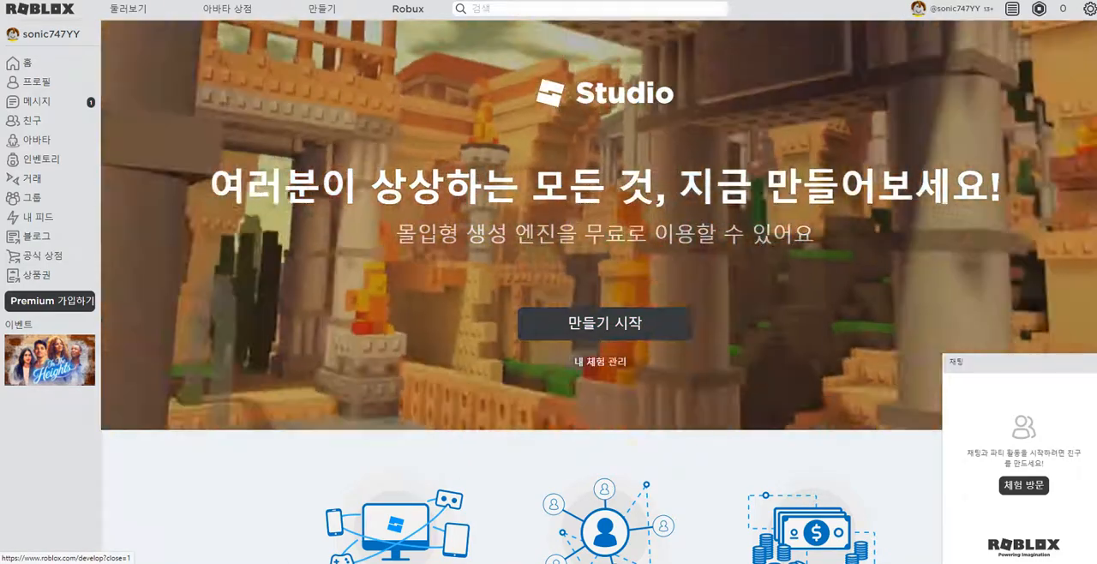
click(601, 361)
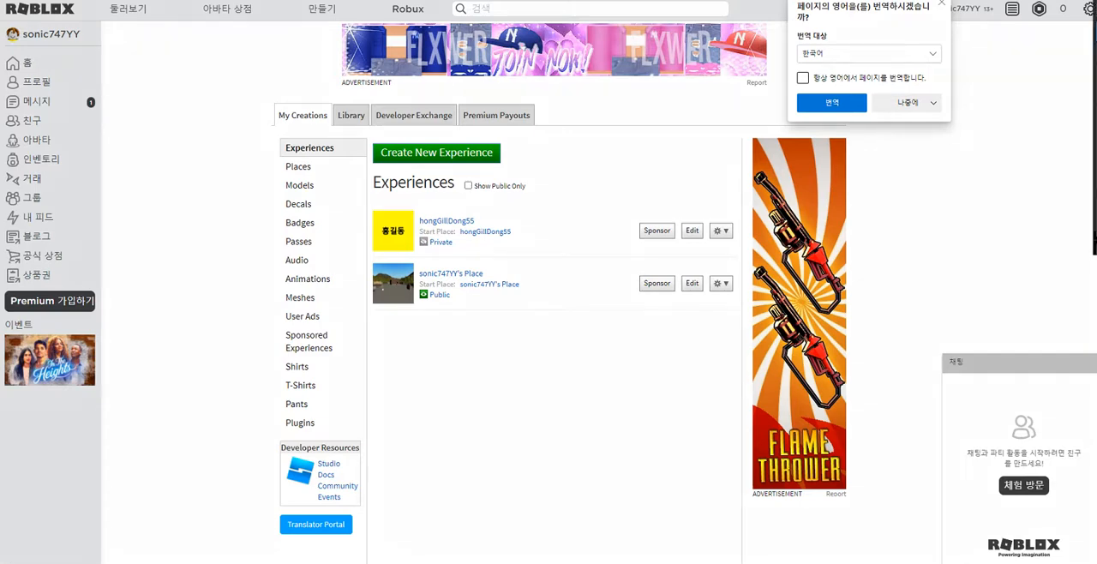
mouse_move(427, 305)
mouse_down()
mouse_move(451, 305)
mouse_move(441, 288)
mouse_move(421, 289)
mouse_move(428, 305)
mouse_up()
mouse_move(414, 236)
mouse_down()
mouse_move(420, 253)
mouse_move(463, 250)
mouse_move(414, 234)
mouse_move(414, 248)
mouse_up()
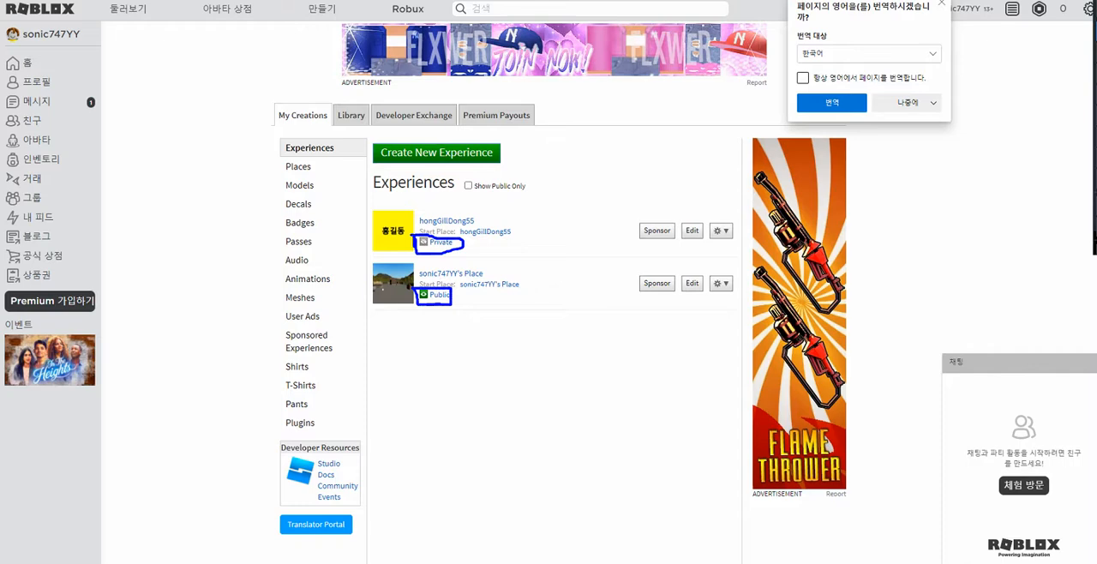
key(Escape)
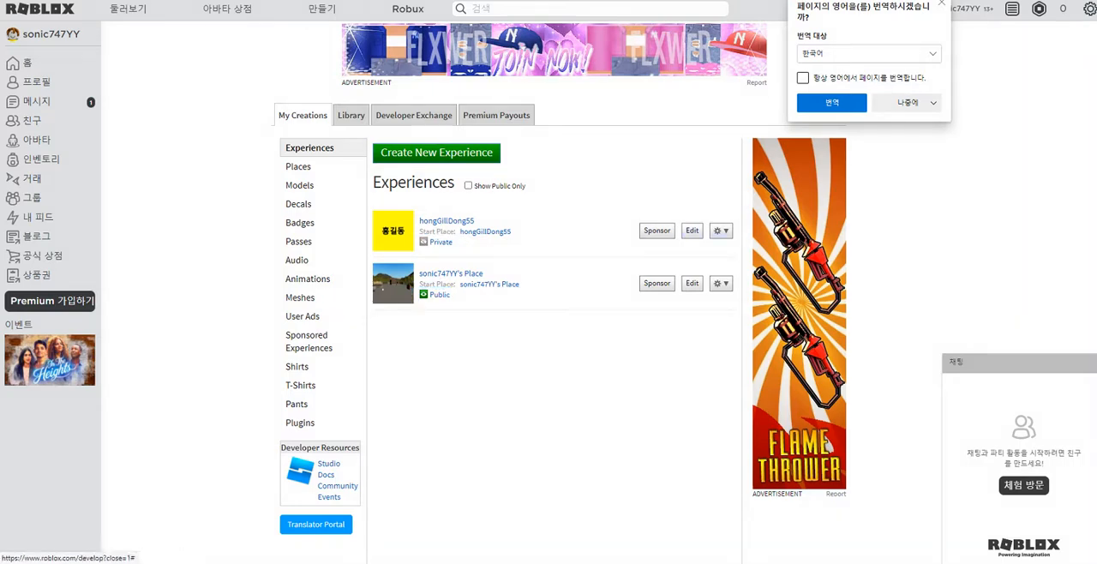
Step: Set the privacy of the hongGillDong55 experience to Public in its basic settings and save
click(721, 231)
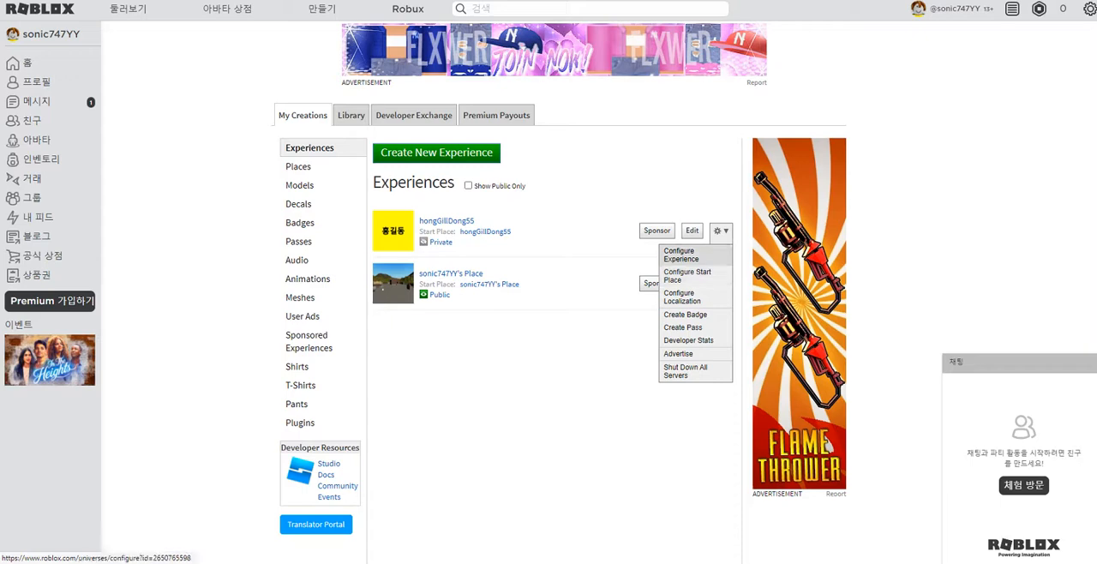
click(681, 255)
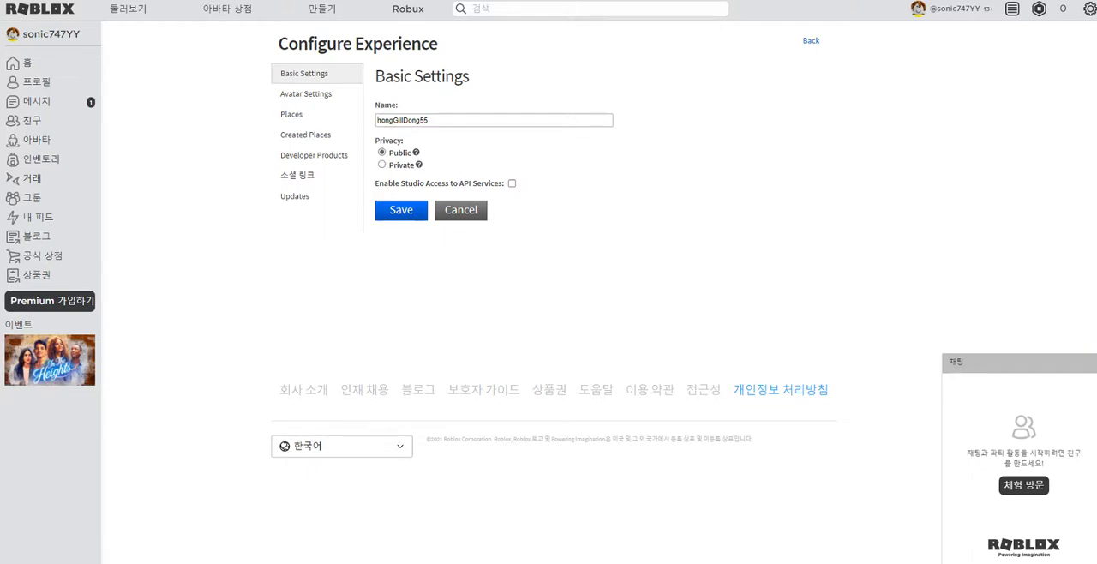
click(402, 210)
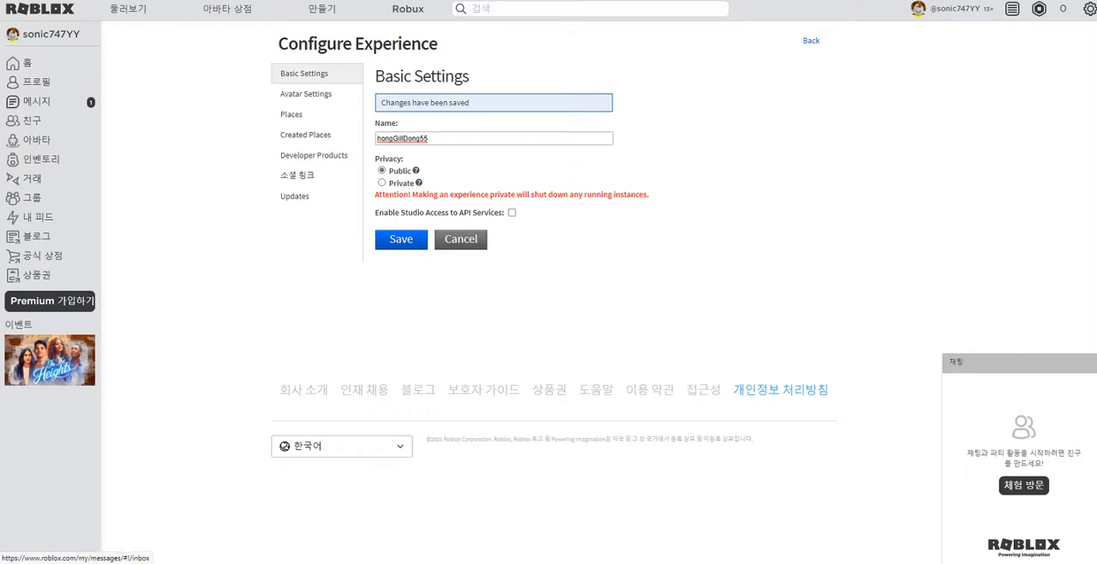
Step: Check the profile's creations in grid view and the privacy status of hongGillDong55 in the experience list
click(36, 82)
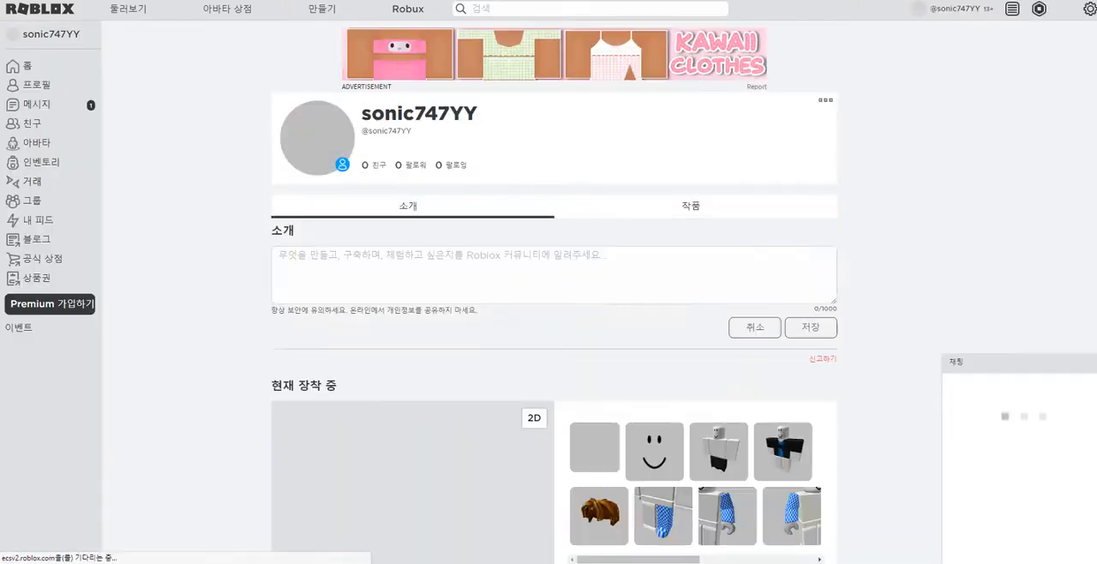
click(691, 206)
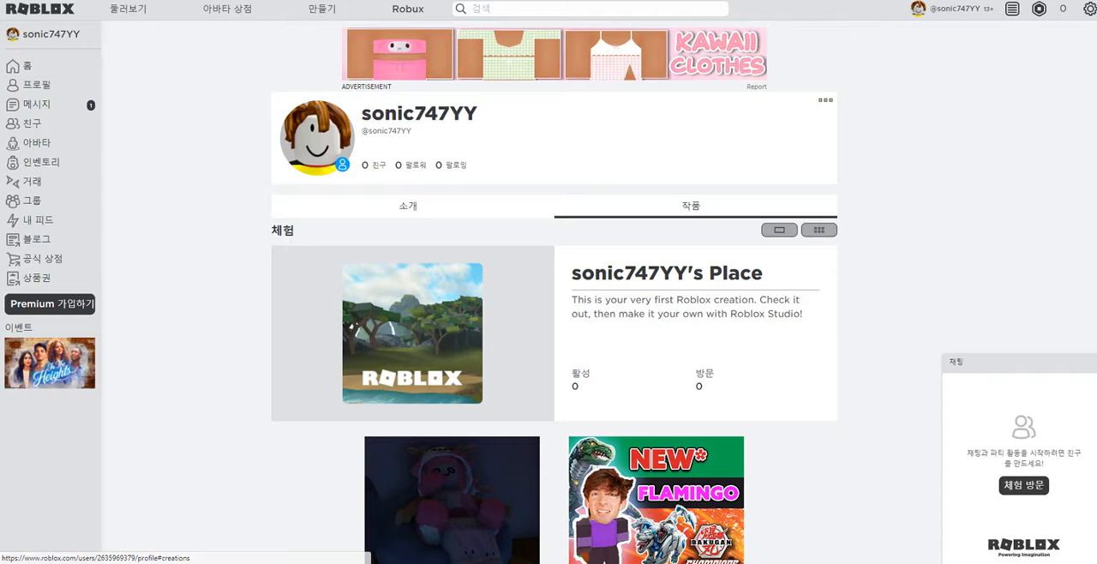
click(819, 229)
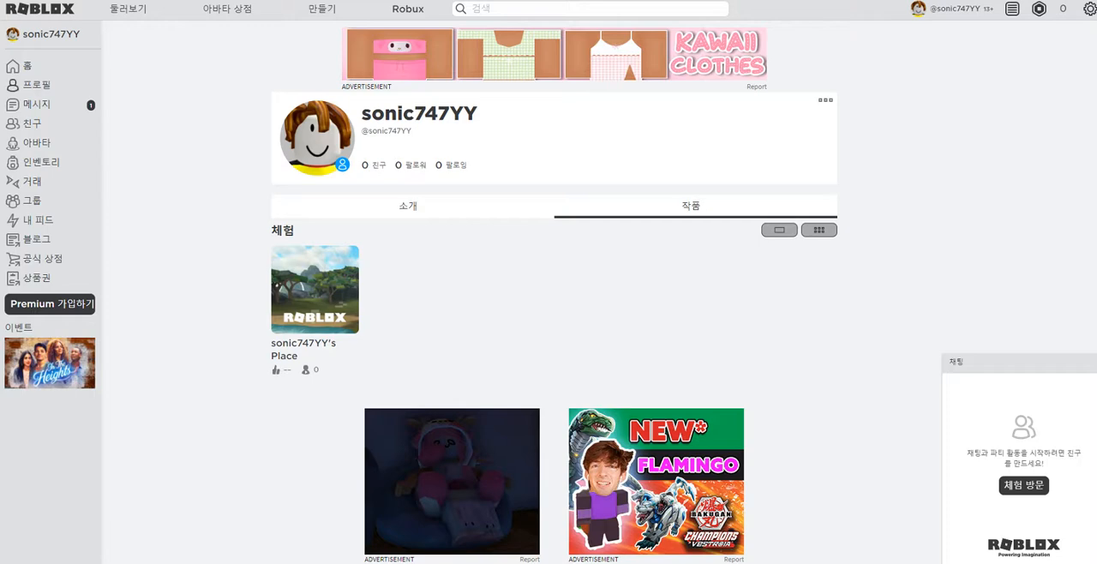
click(36, 85)
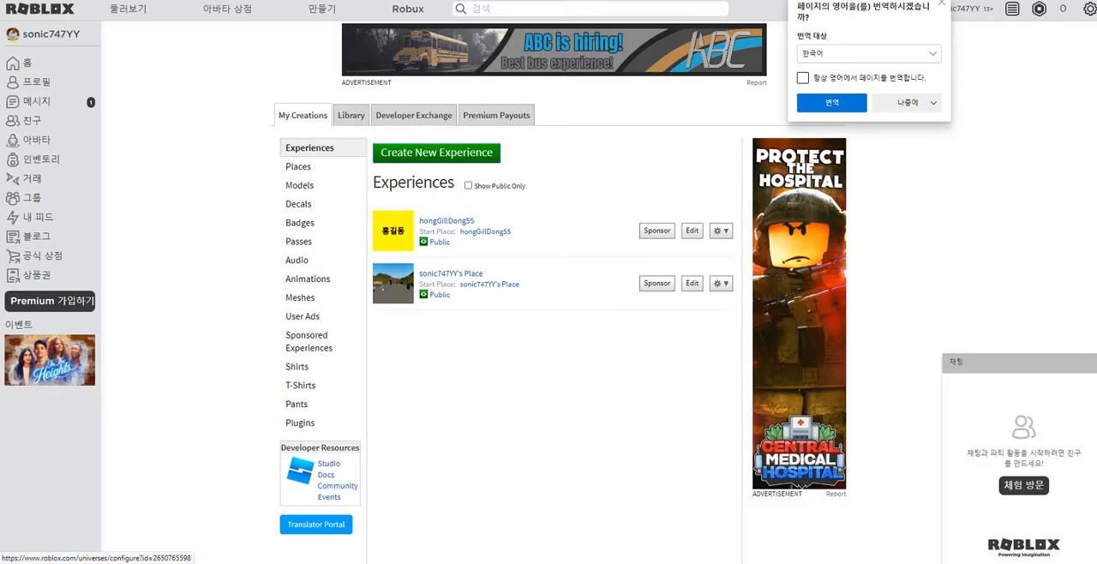
click(439, 242)
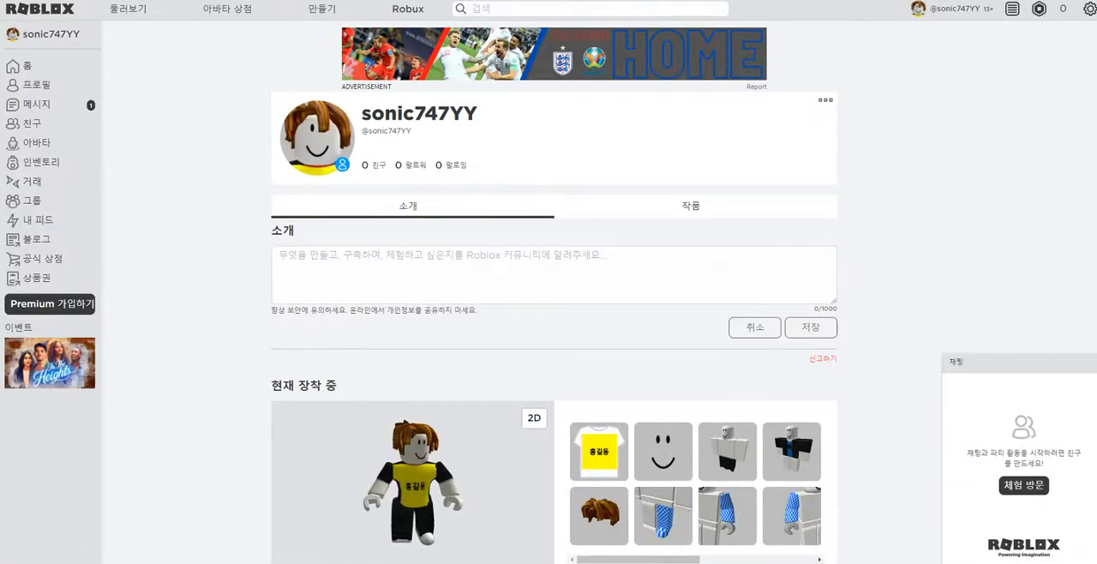
Step: Reopen the profile's creations and switch between slideshow and grid view to look for hongGillDong55
click(691, 206)
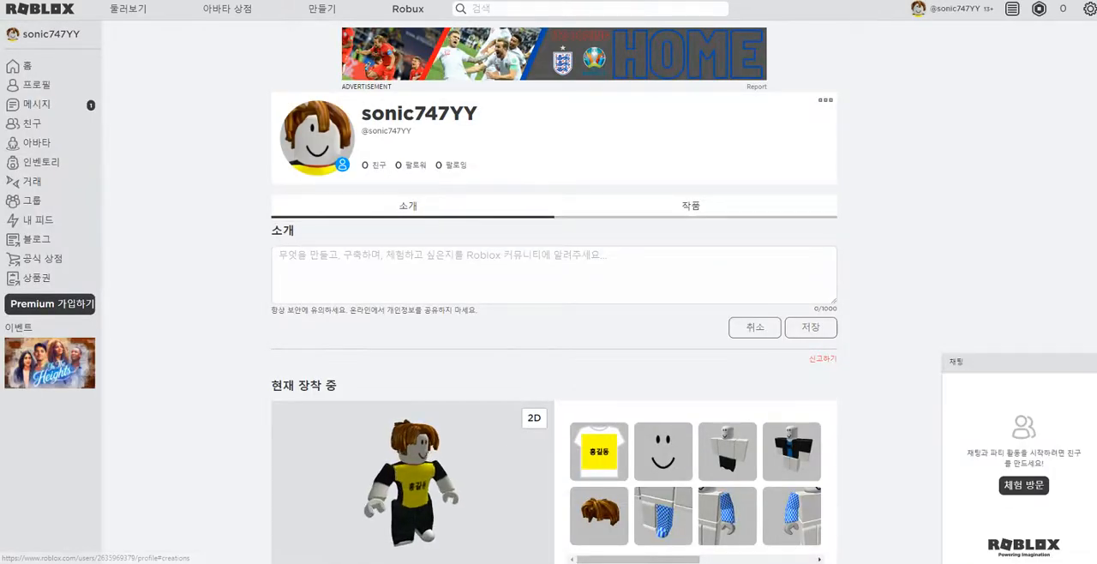
click(820, 230)
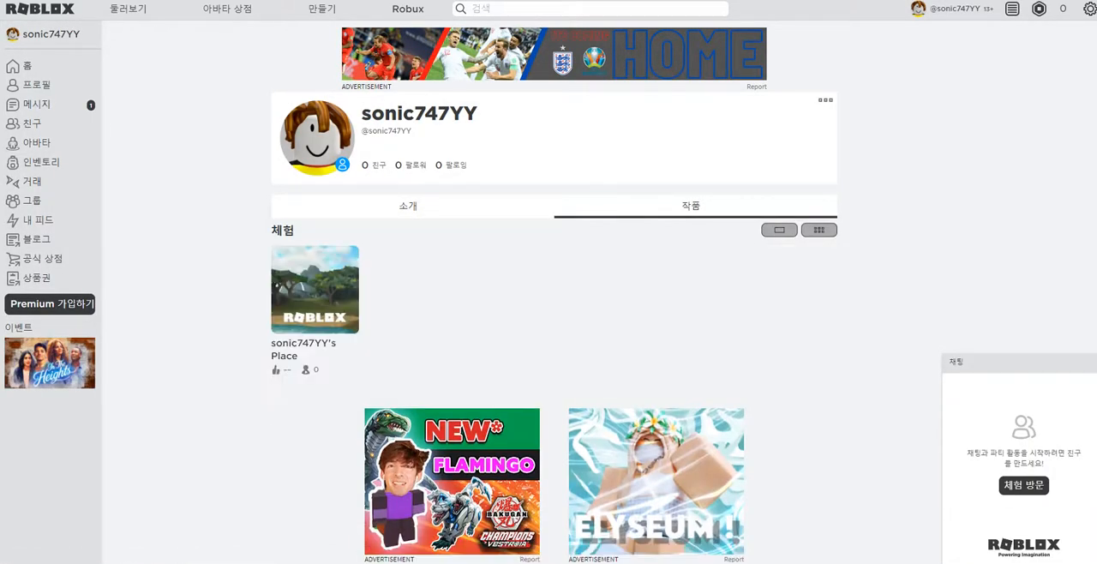
scroll(554, 343, down, 2)
scroll(554, 343, up, 2)
click(780, 230)
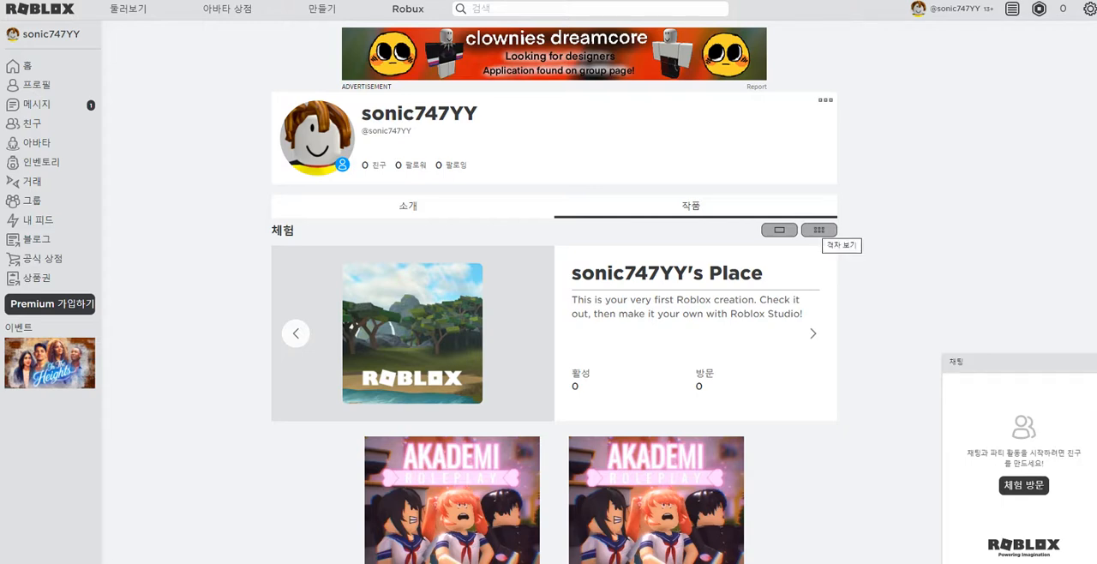
click(820, 230)
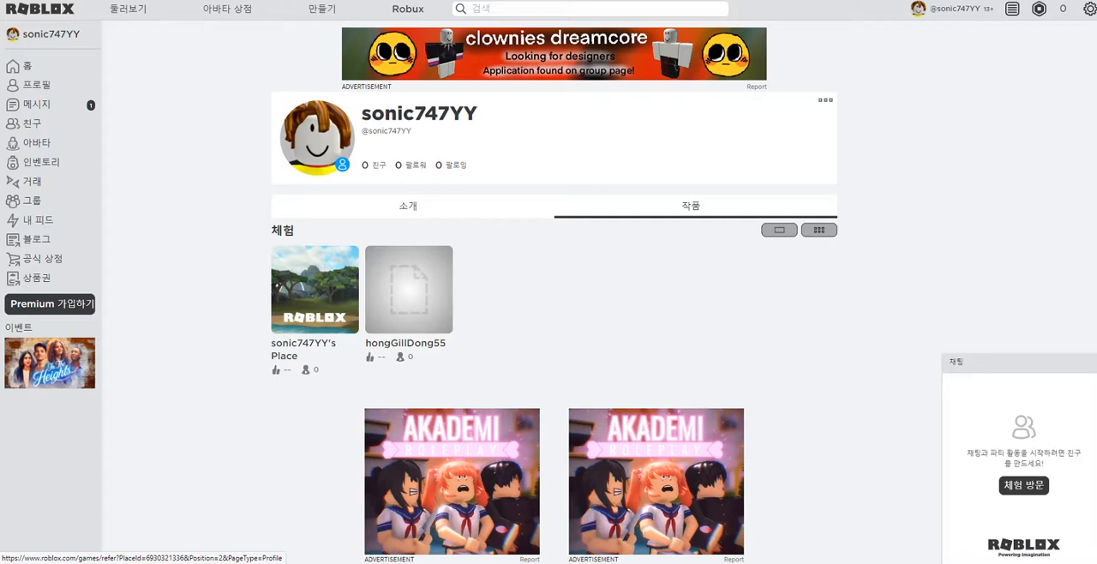
Step: Open the hongGillDong55 game page, launch the game and request the Roblox player download
click(409, 291)
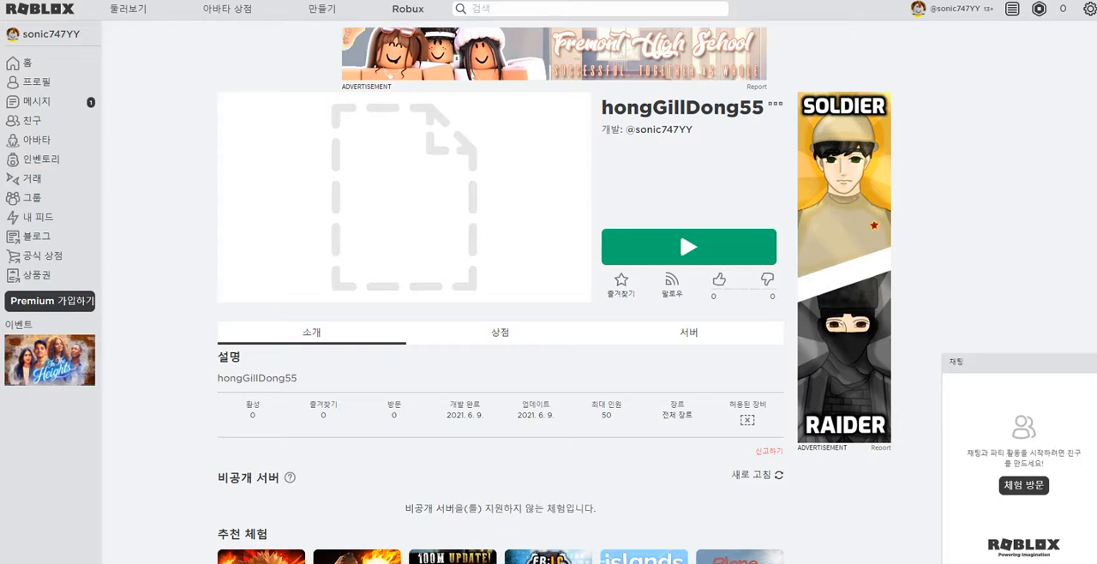
double_click(607, 416)
click(609, 417)
click(689, 247)
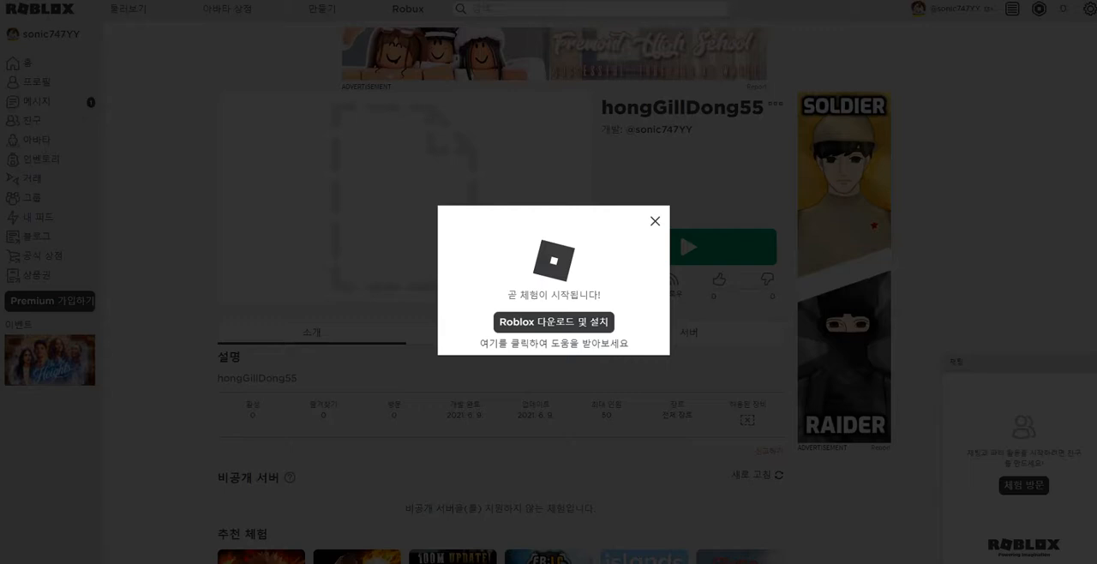
click(554, 321)
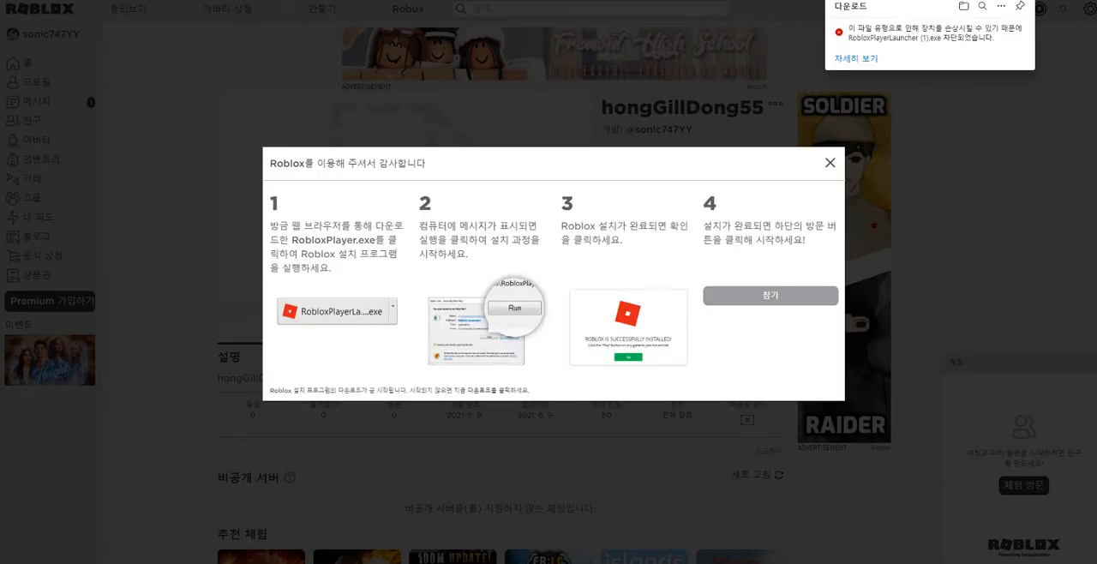
Step: Close the installation instructions and try again to launch the game and download the Roblox player
mouse_move(910, 35)
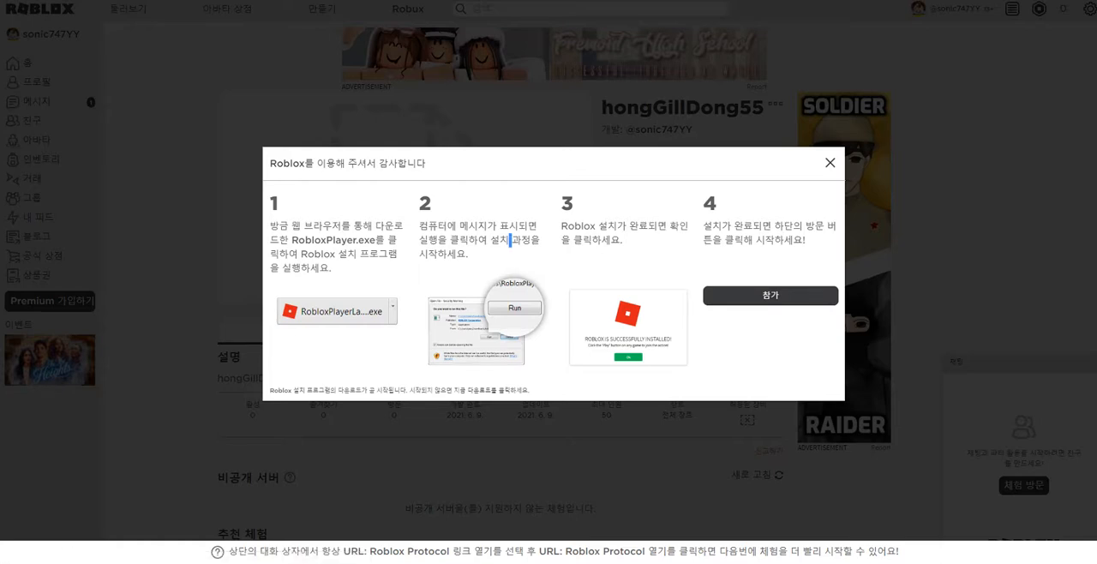
click(830, 163)
click(719, 247)
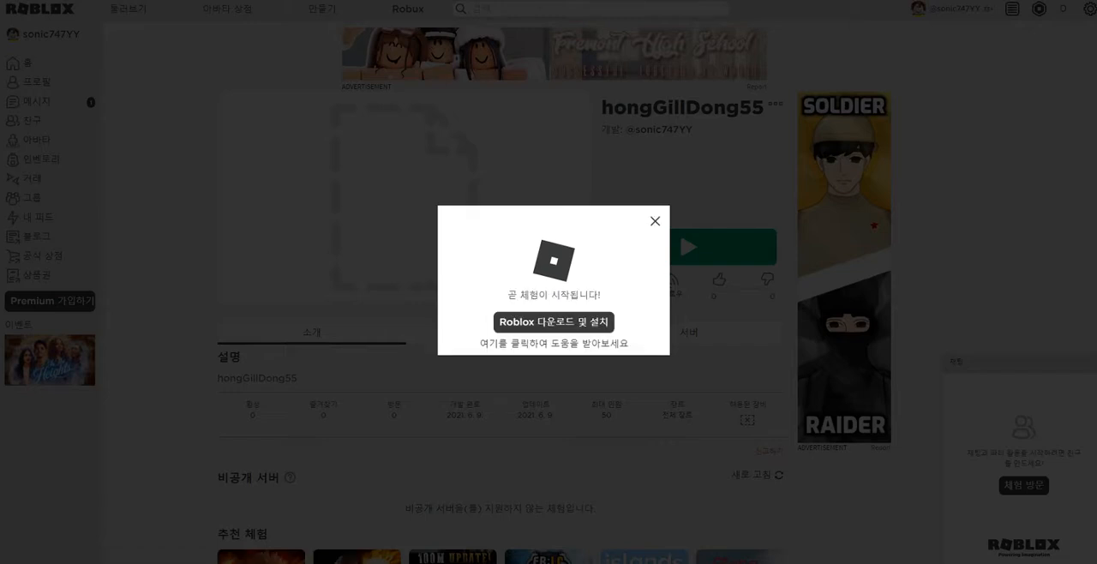
click(554, 322)
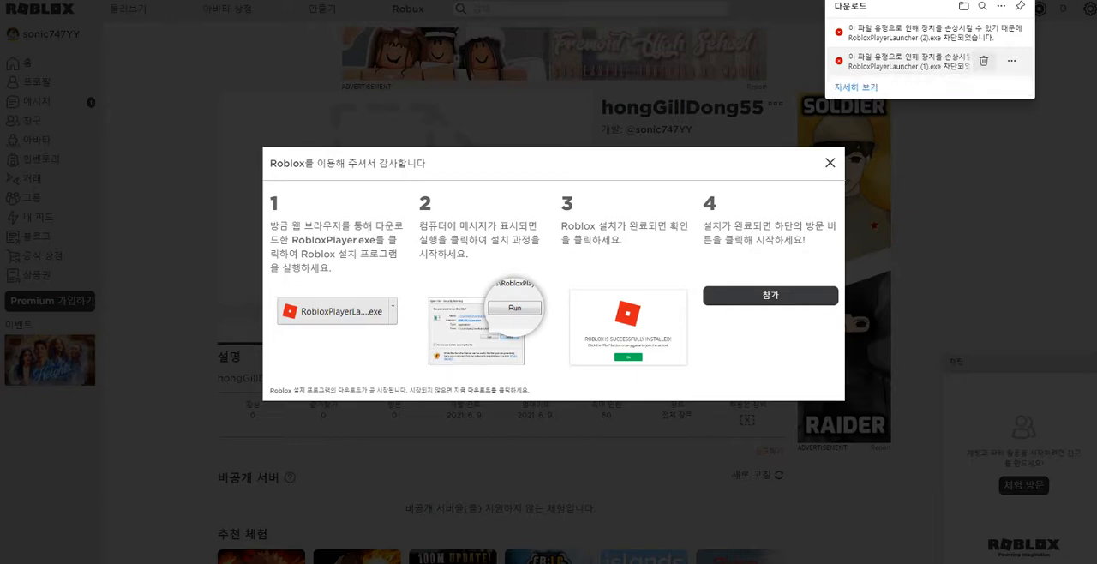
Step: Remove both RobloxPlayerLauncher entries from the downloads list and close the installation instructions
click(983, 60)
click(984, 31)
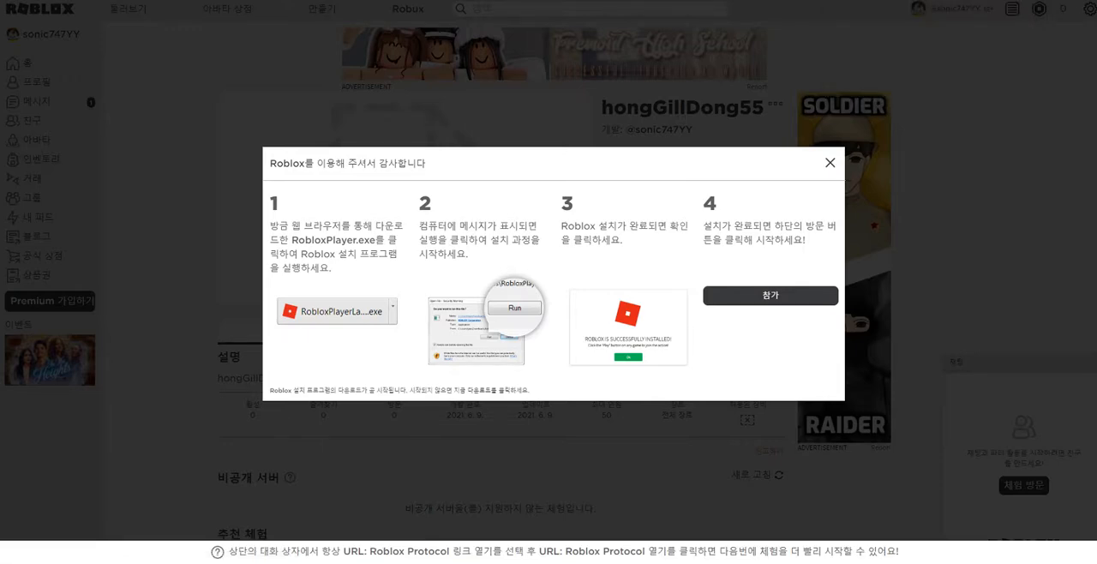
click(830, 163)
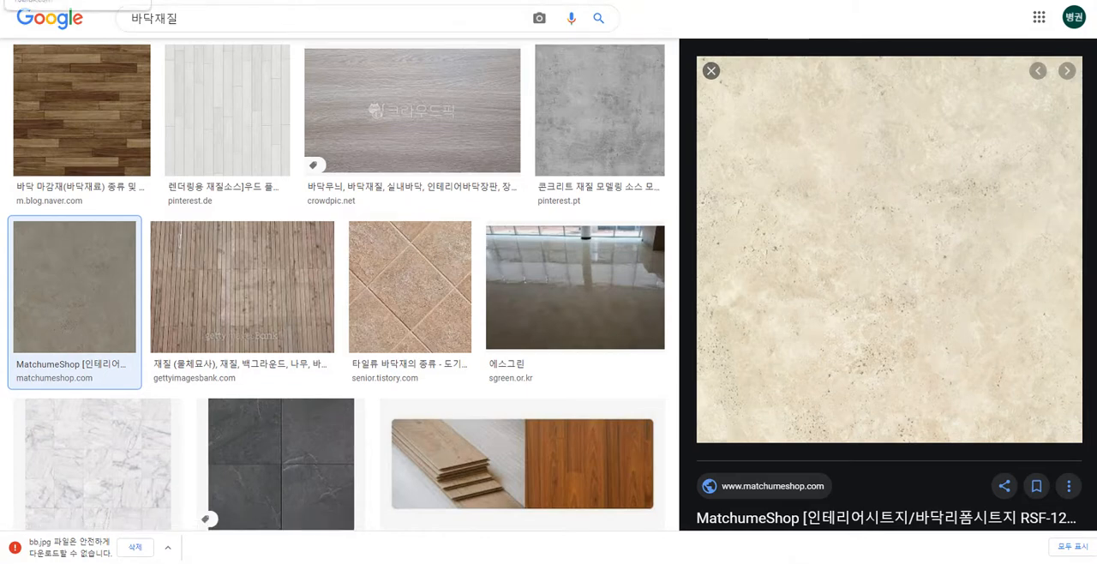
click(70, 0)
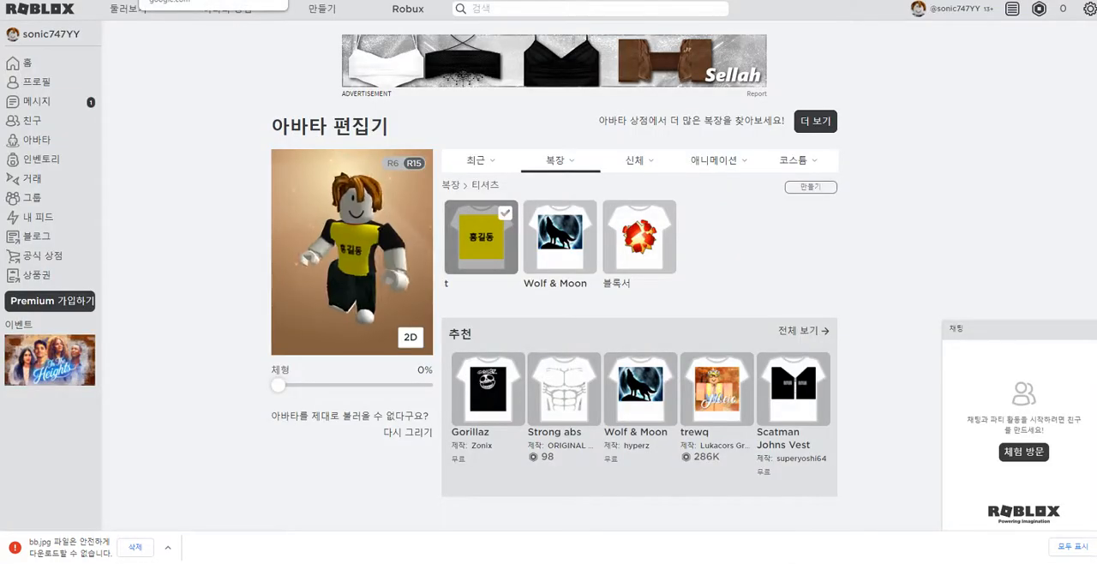
click(184, 0)
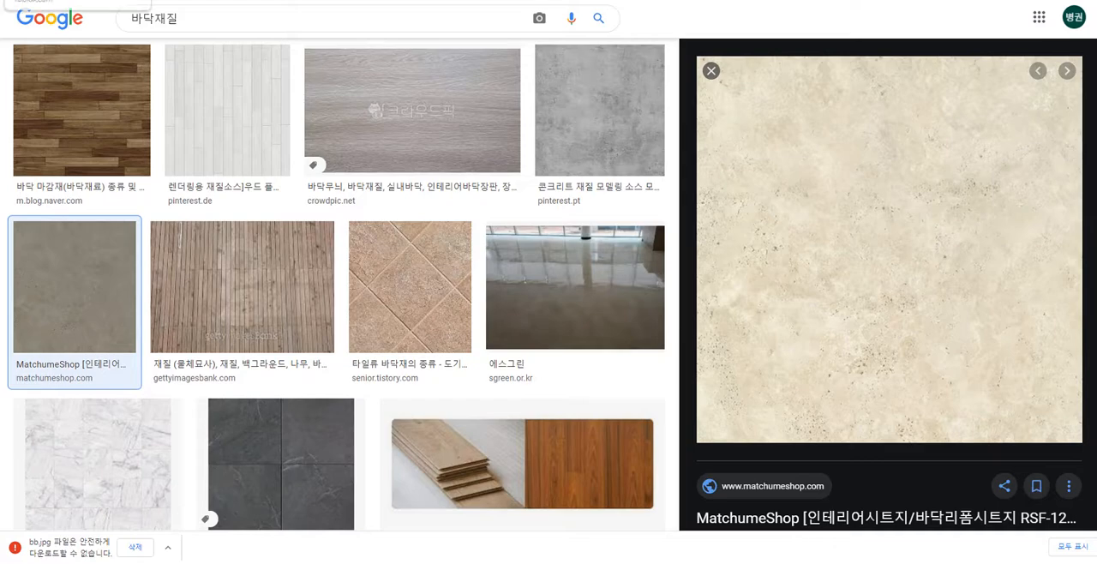
click(70, 0)
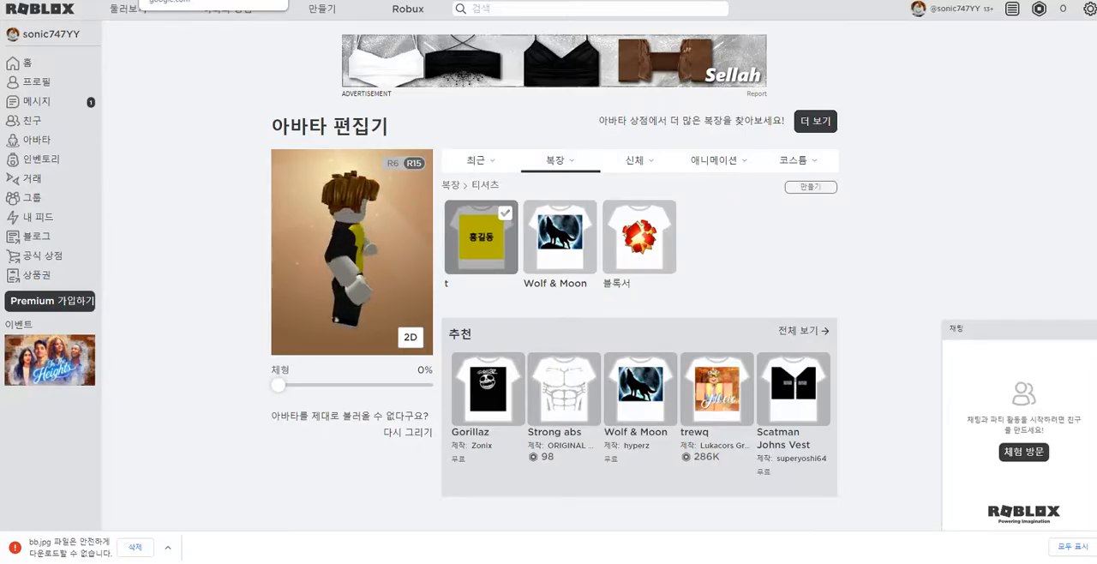
click(184, 0)
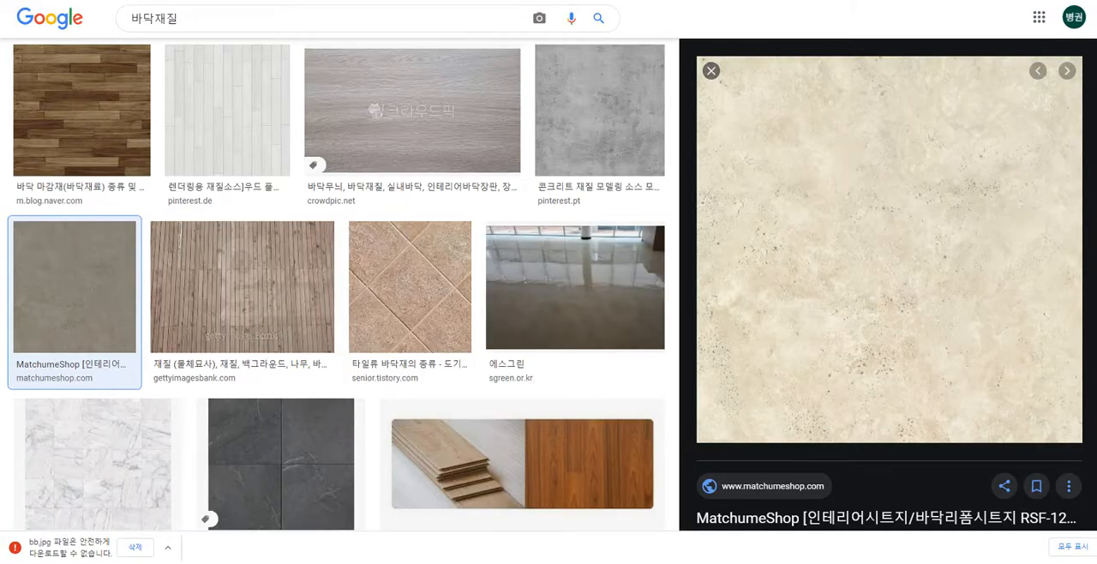
Step: Switch to the browser window showing the hongGillDong55 game page, exit full screen and copy the page's address
key(F11)
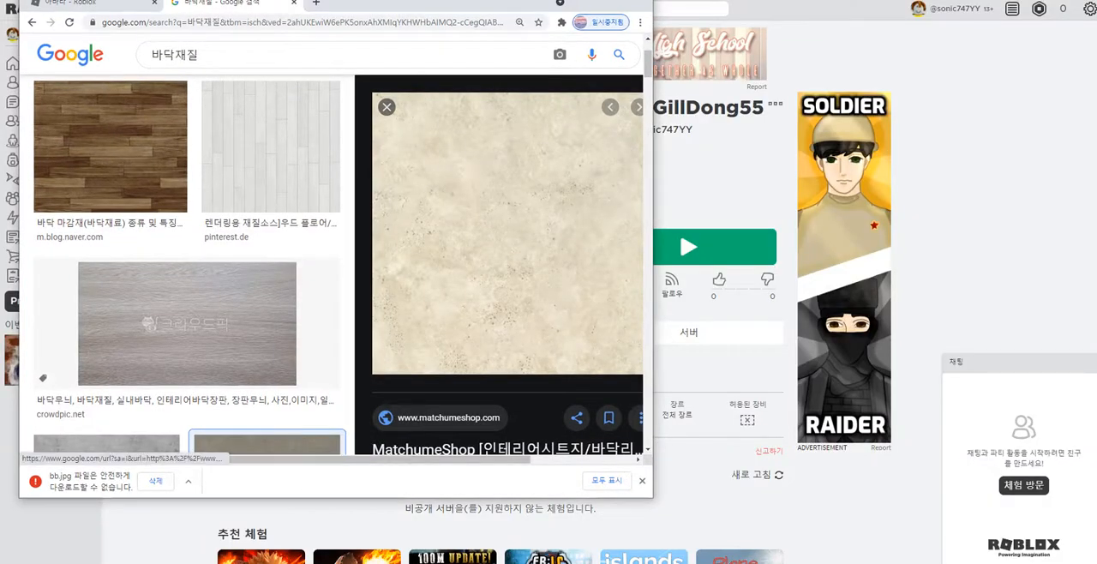
key(alt+Tab)
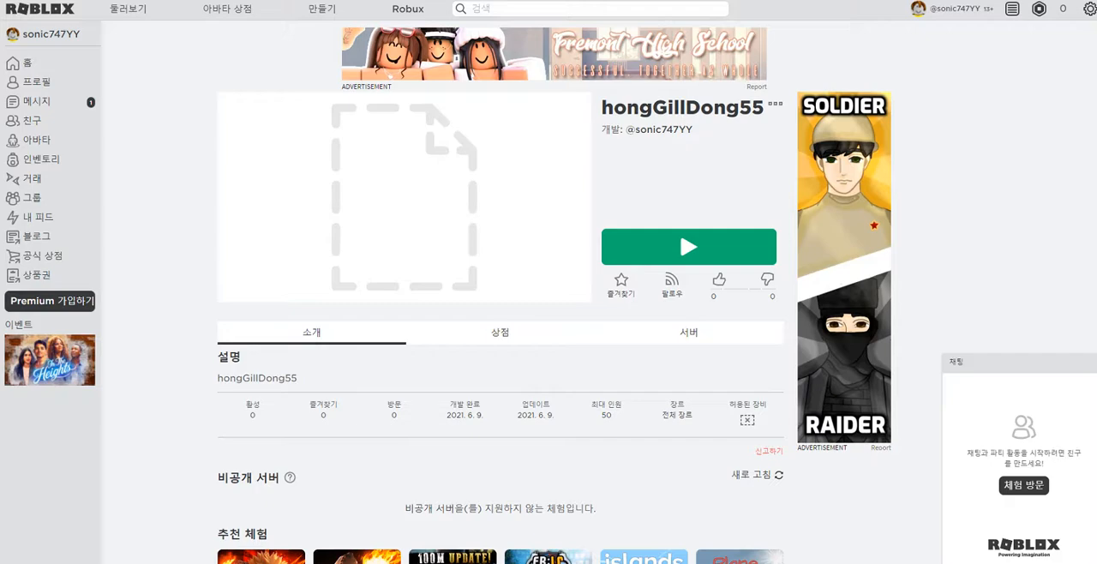
key(F11)
key(ctrl+l)
key(ctrl+c)
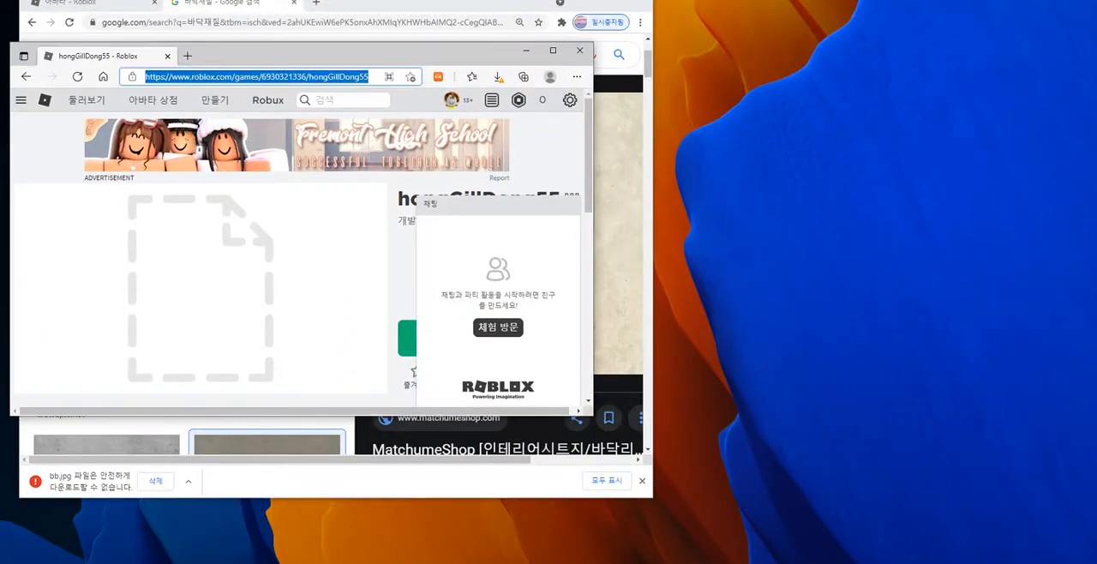
Step: Switch to Chrome, open the copied hongGillDong55 address in place of the floor texture search and maximize the window
key(alt+Tab)
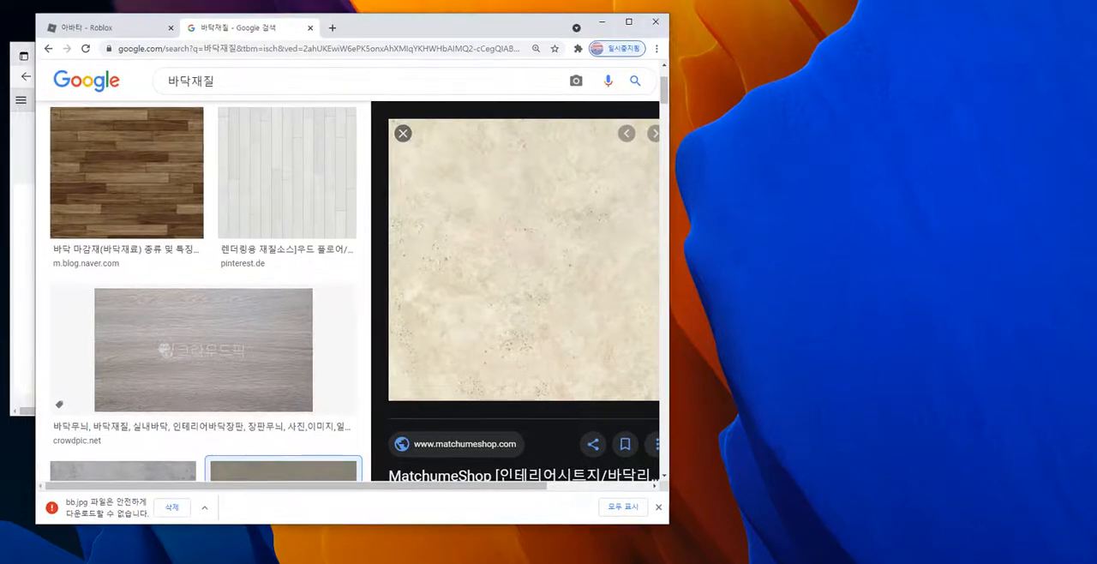
key(F11)
key(F11)
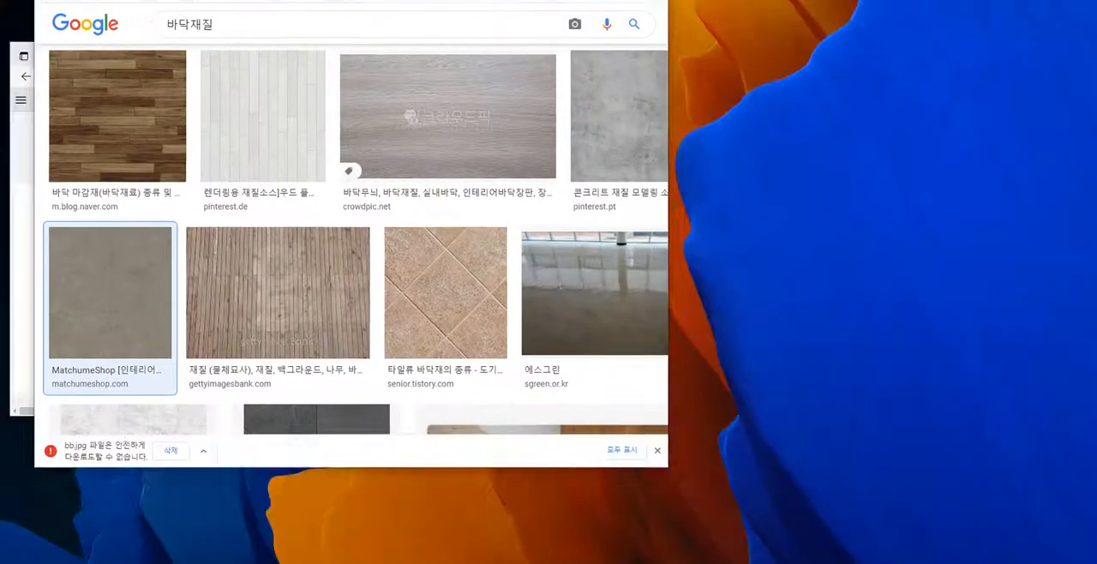
key(ctrl+l)
key(BackSpace)
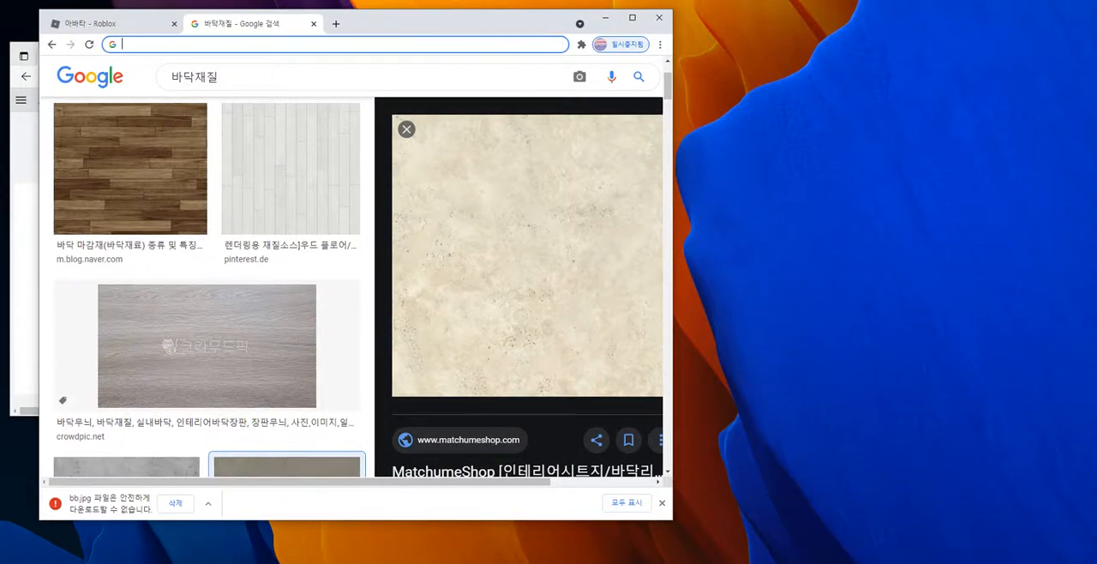
key(ctrl+v)
key(Return)
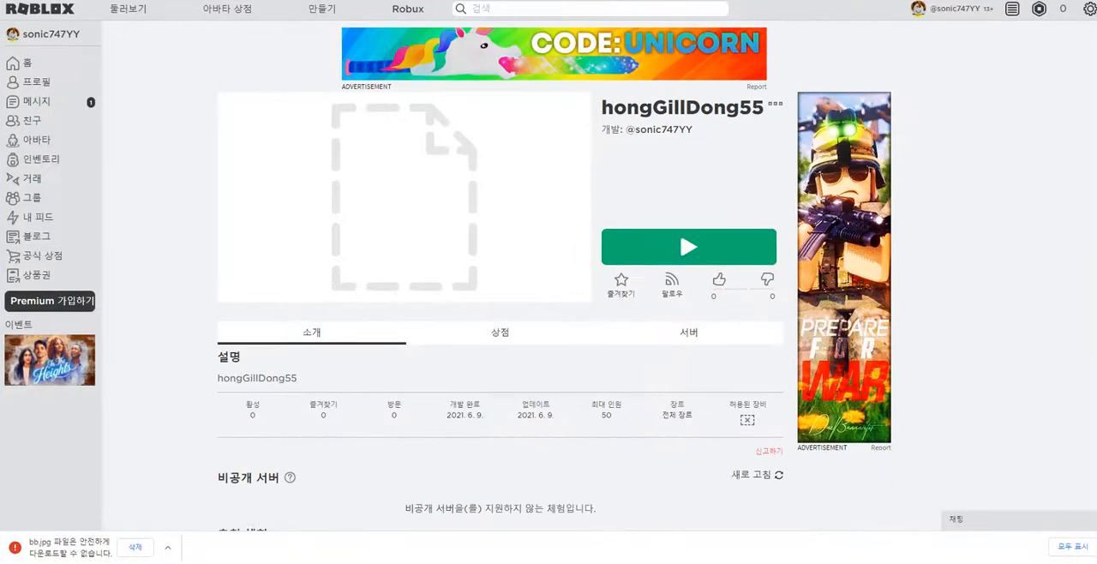
drag(517, 0, 513, 14)
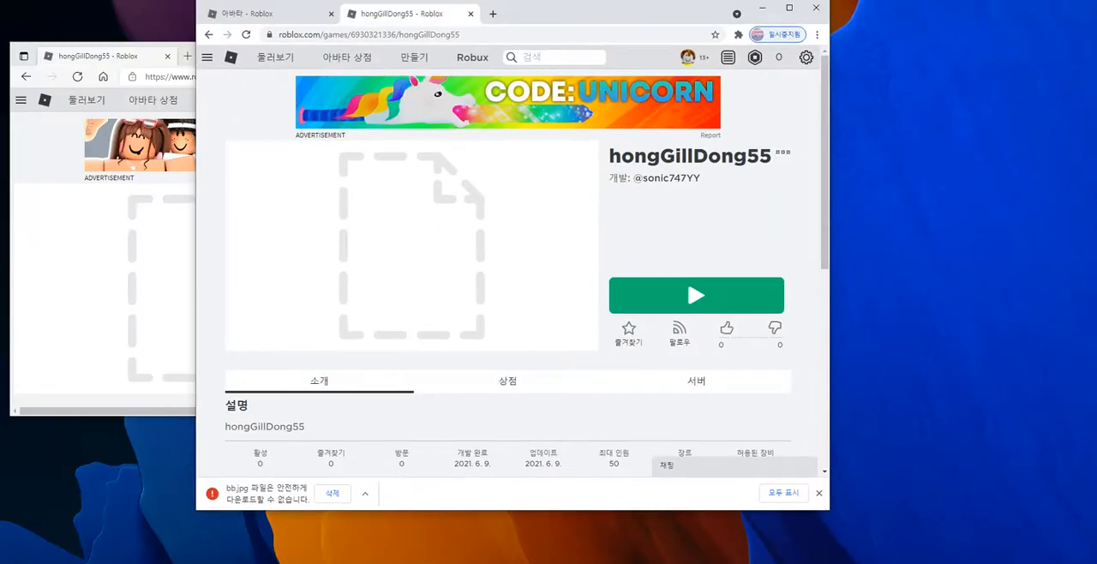
click(790, 8)
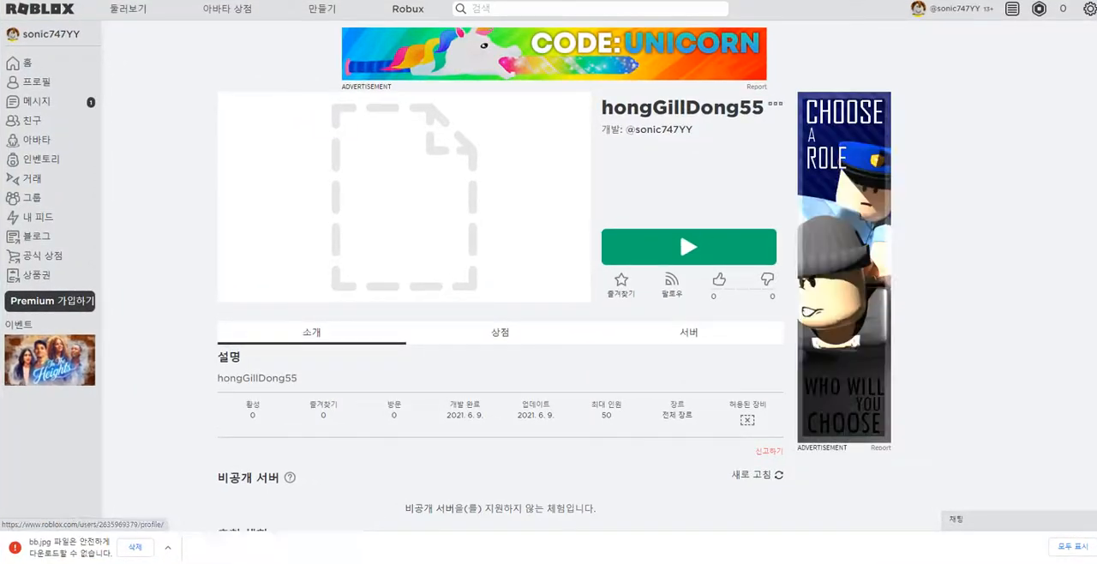
Step: Launch hongGillDong55, download the Roblox player and run the RobloxPlayerLauncher installer
click(689, 246)
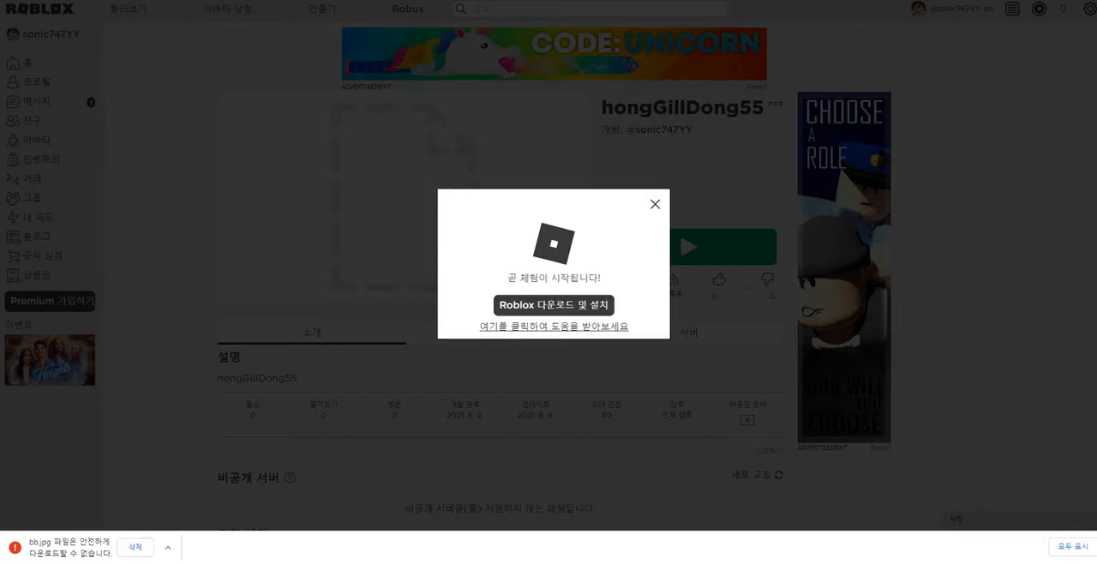
click(554, 304)
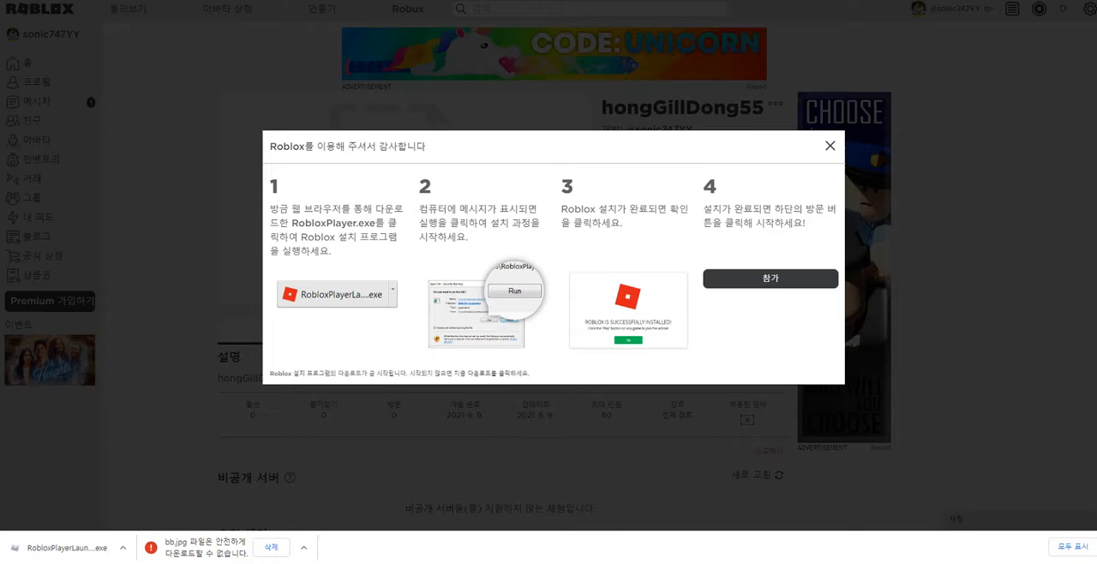
click(60, 547)
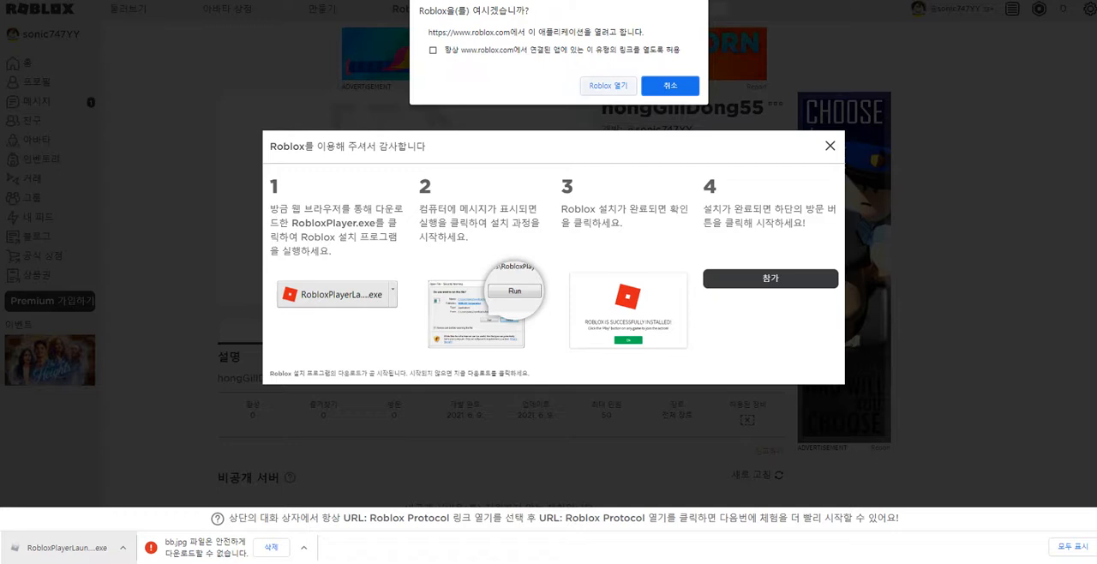
Step: Allow the website to open Roblox, dismiss the installation instructions and maximize the game window
click(602, 86)
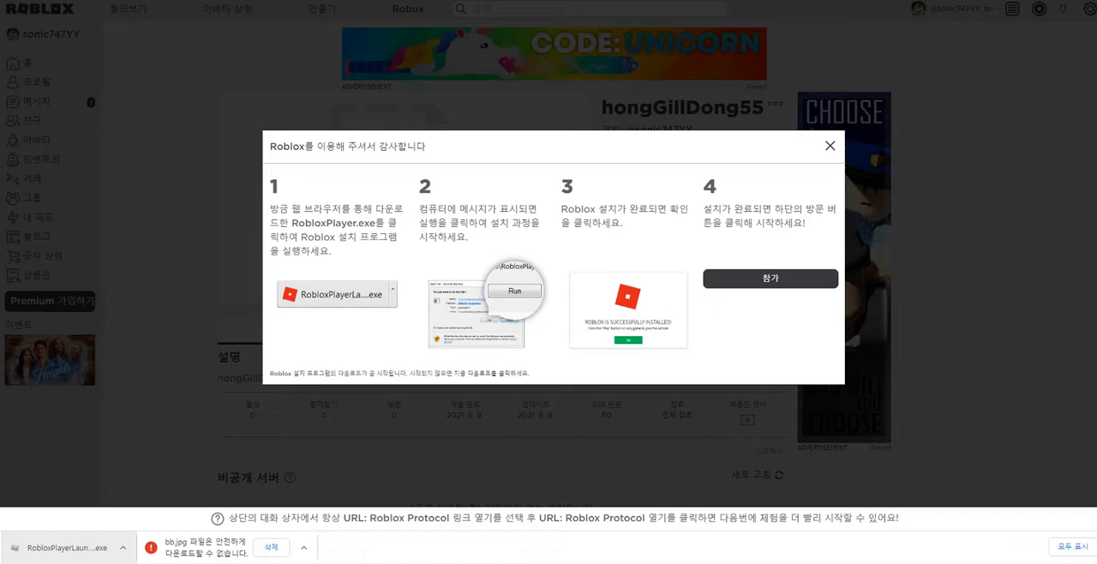
key(Escape)
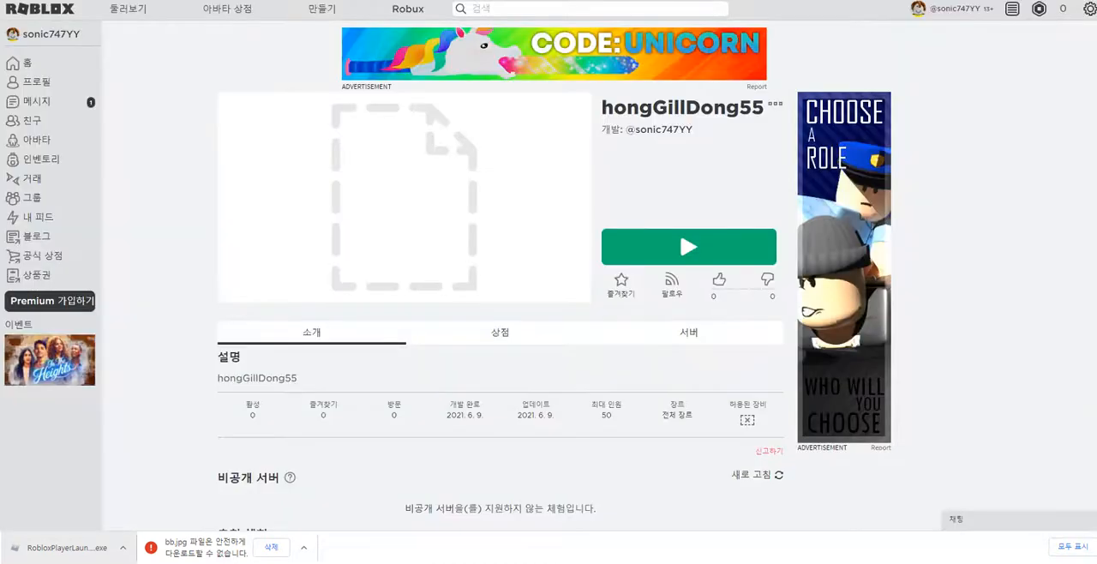
drag(703, 54, 451, 74)
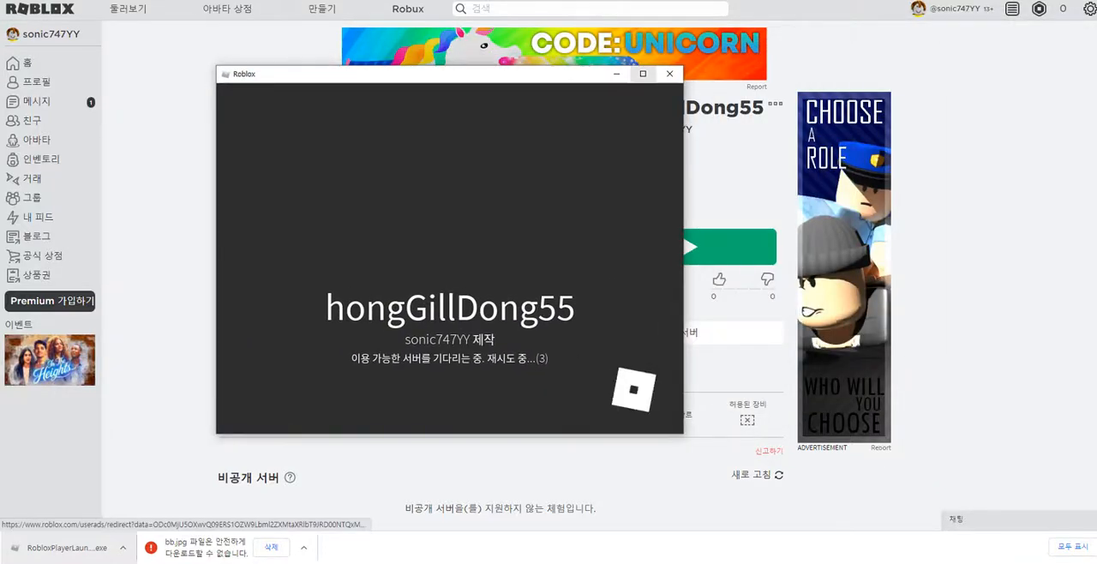
click(643, 74)
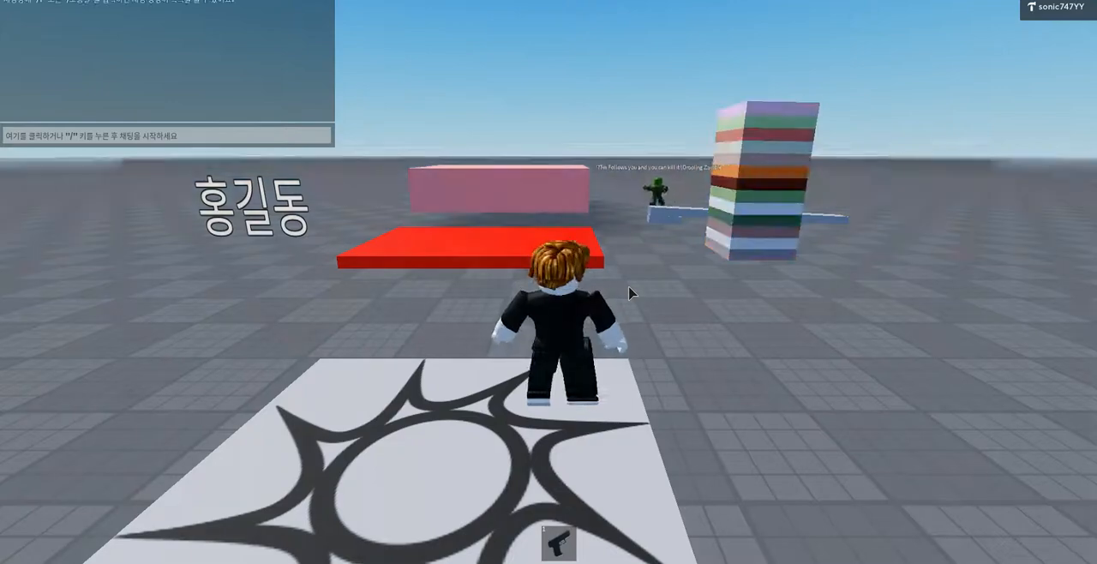
Step: Playtest the game by walking the character off the spawn pad and around to the red platform with the zombie chasing
right_drag(629, 309, 629, 308)
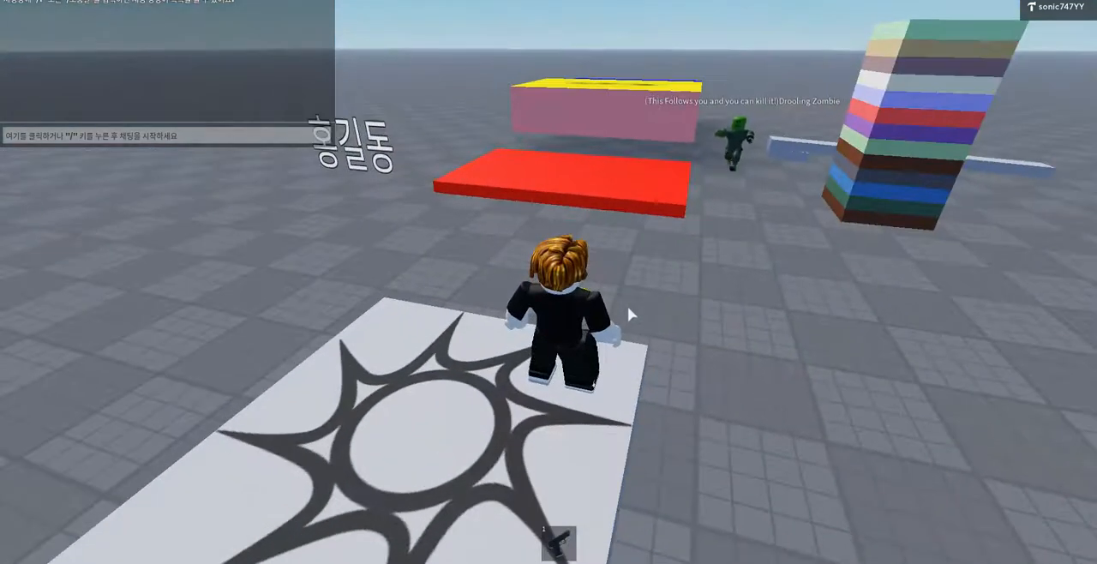
key(s)
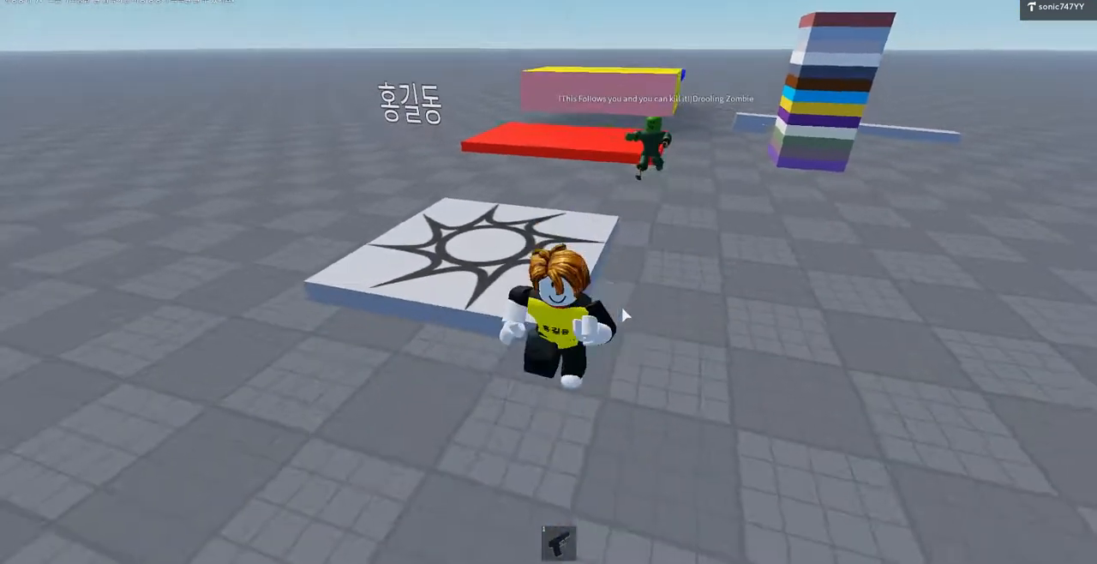
key(a)
key(w)
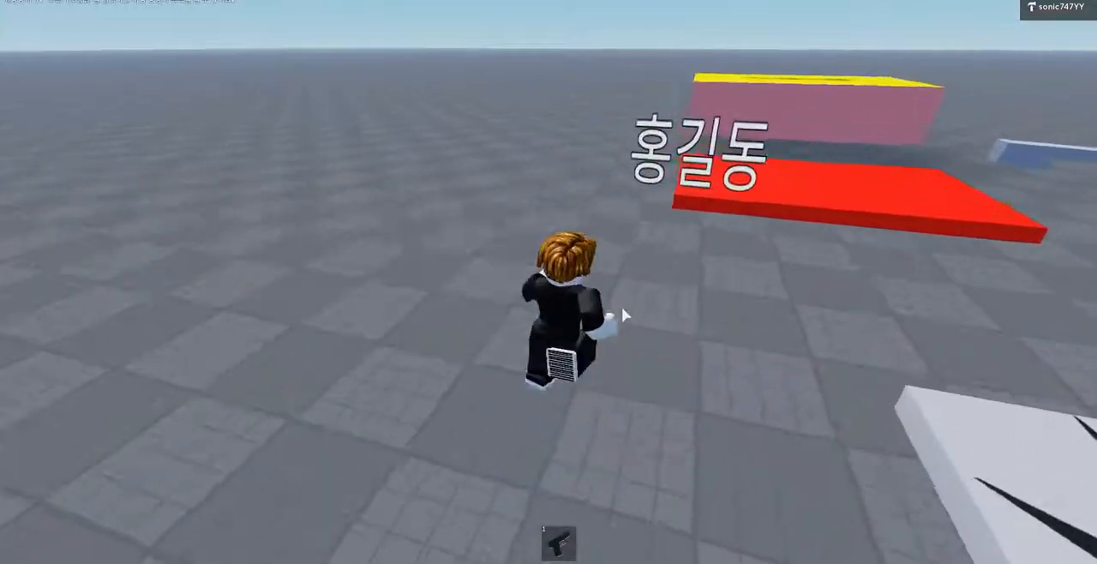
key(w)
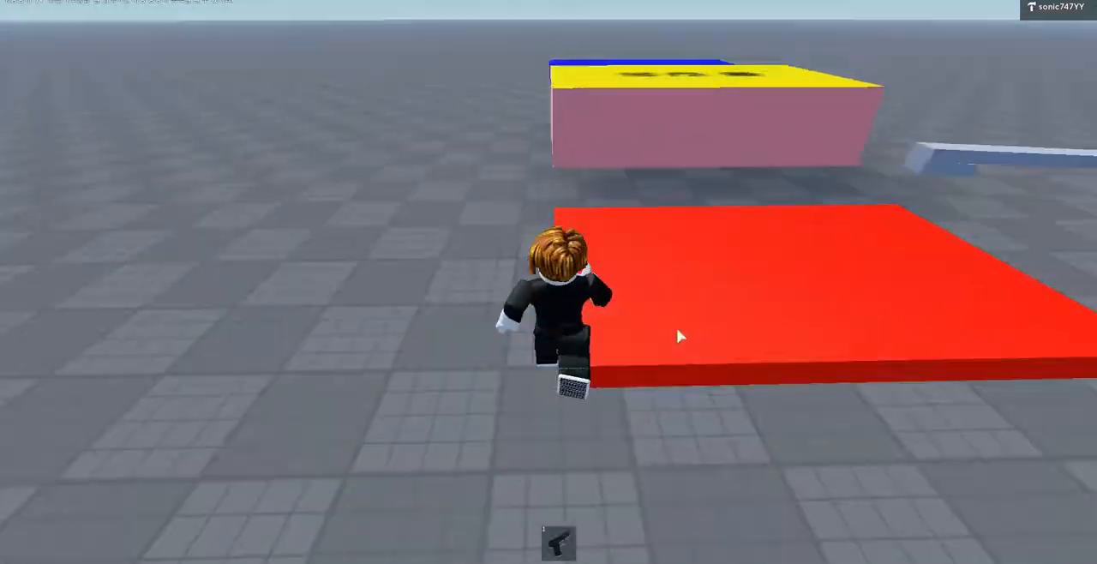
right_drag(680, 335, 677, 337)
key(w)
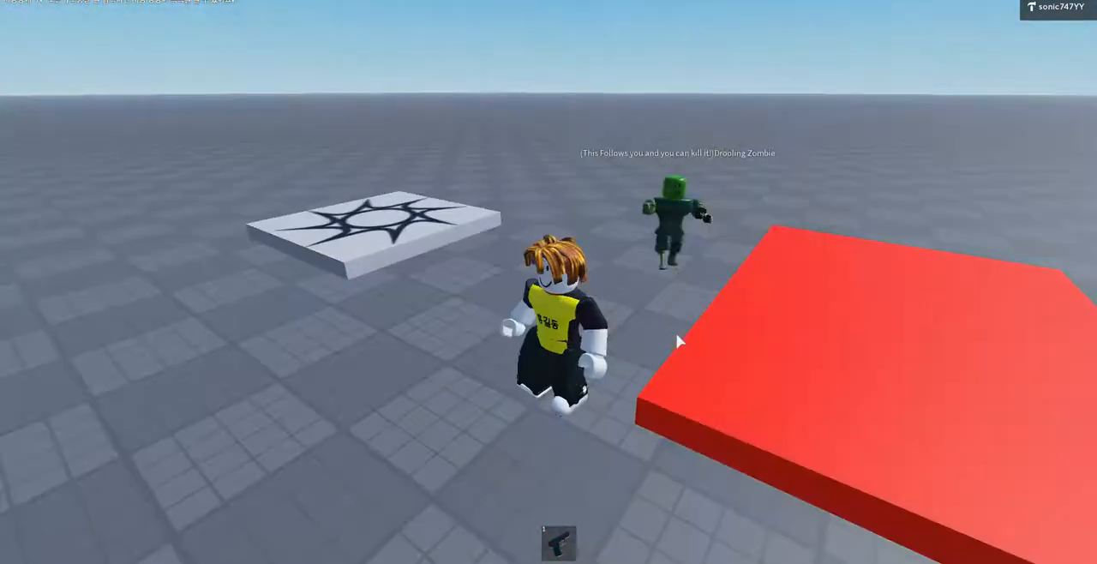
key(s)
key(d)
key(w)
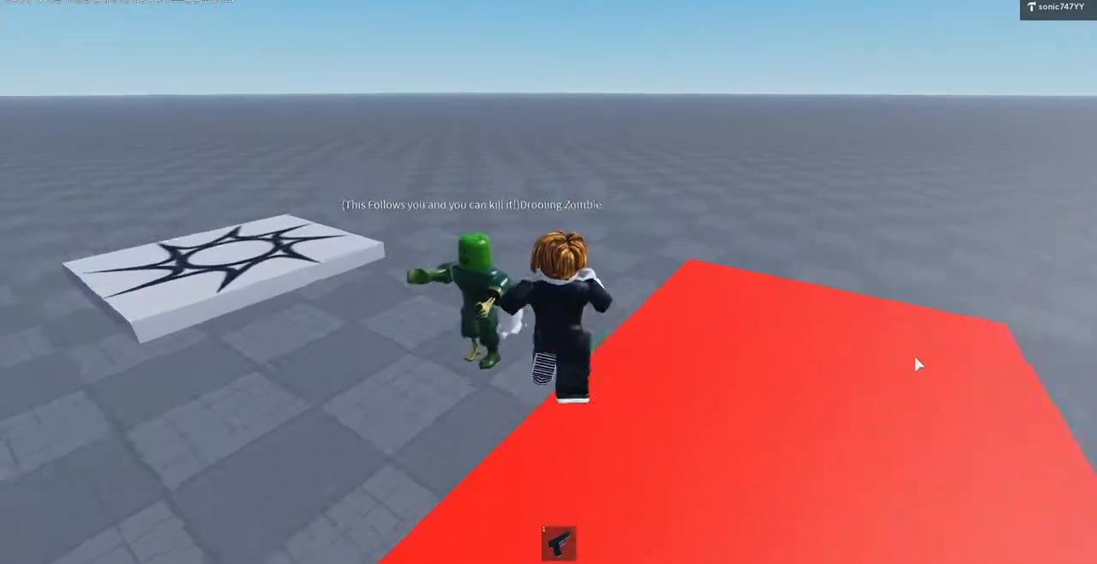
Step: Jump the character onto the red platform, run across it and leap toward the yellow-topped block
key(space)
key(d)
right_drag(982, 441, 983, 441)
key(w)
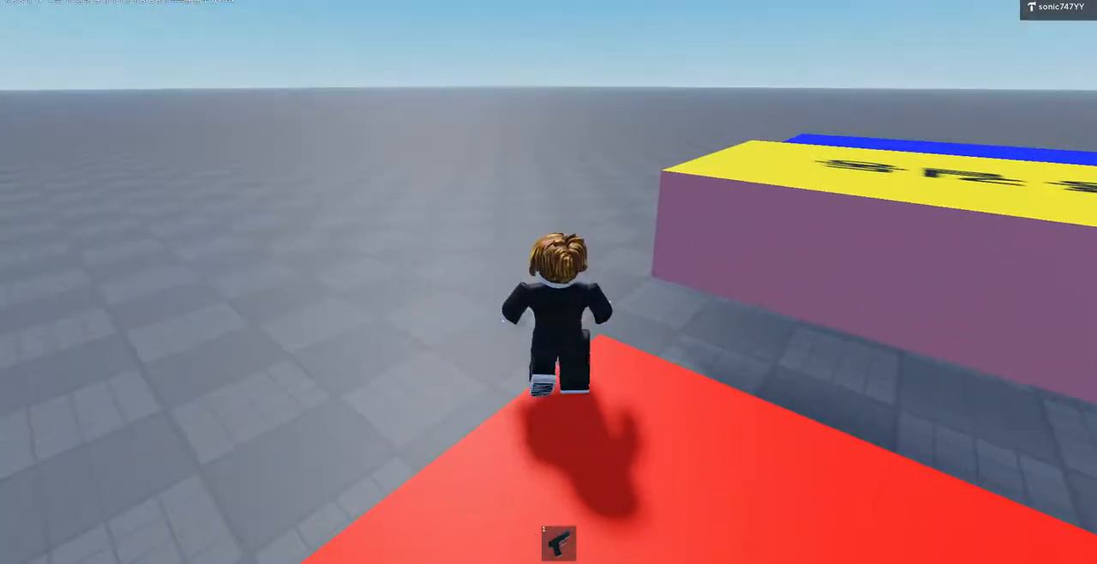
key(d)
key(w)
key(space)
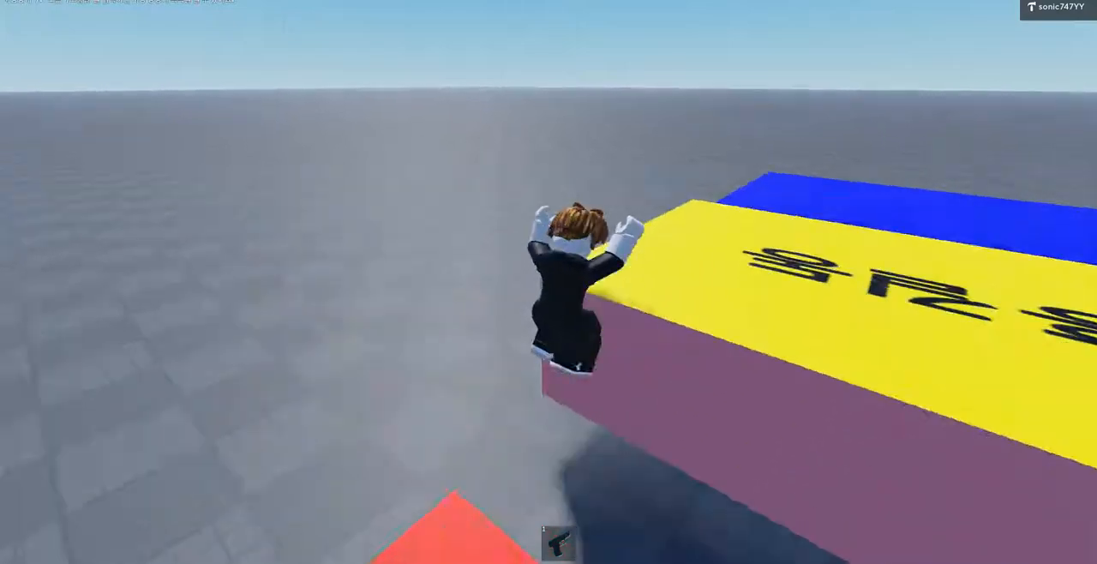
key(w)
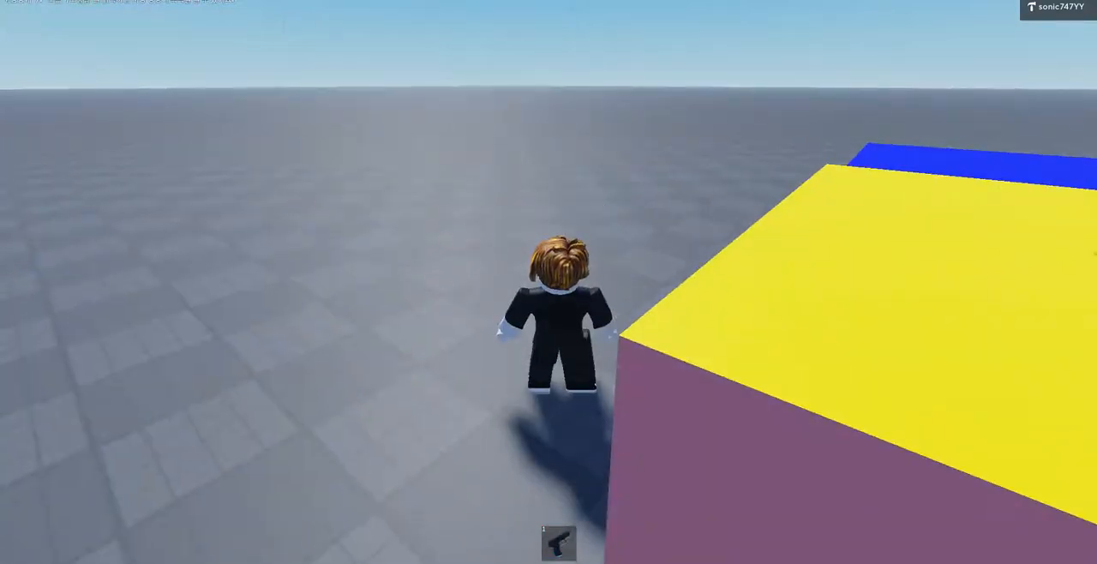
key(w)
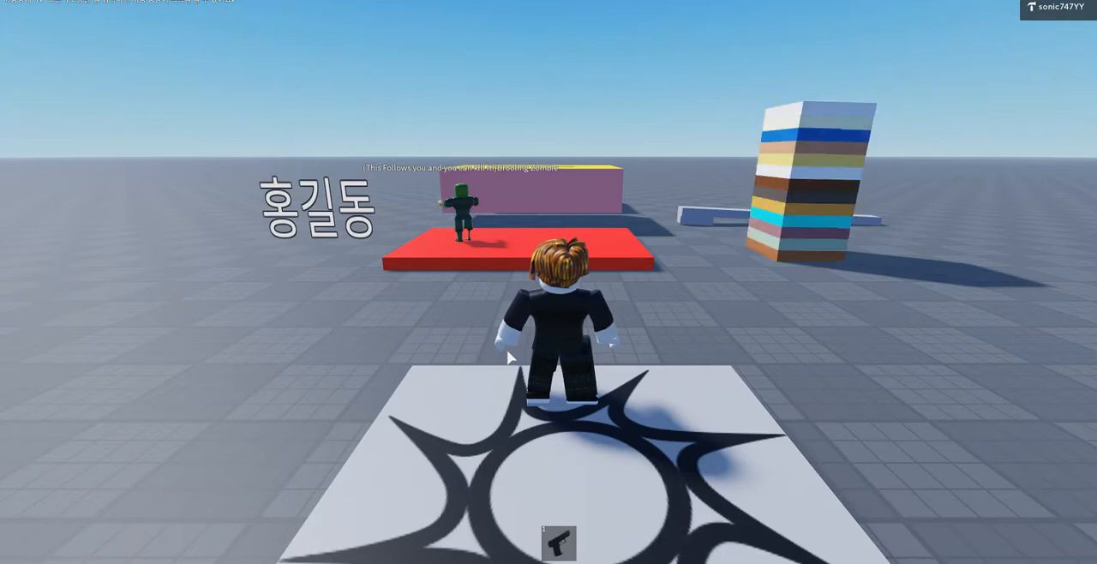
Step: Send the message "ddddd" in the game chat, enter "ddddd" again and leave the game
mouse_move(212, 143)
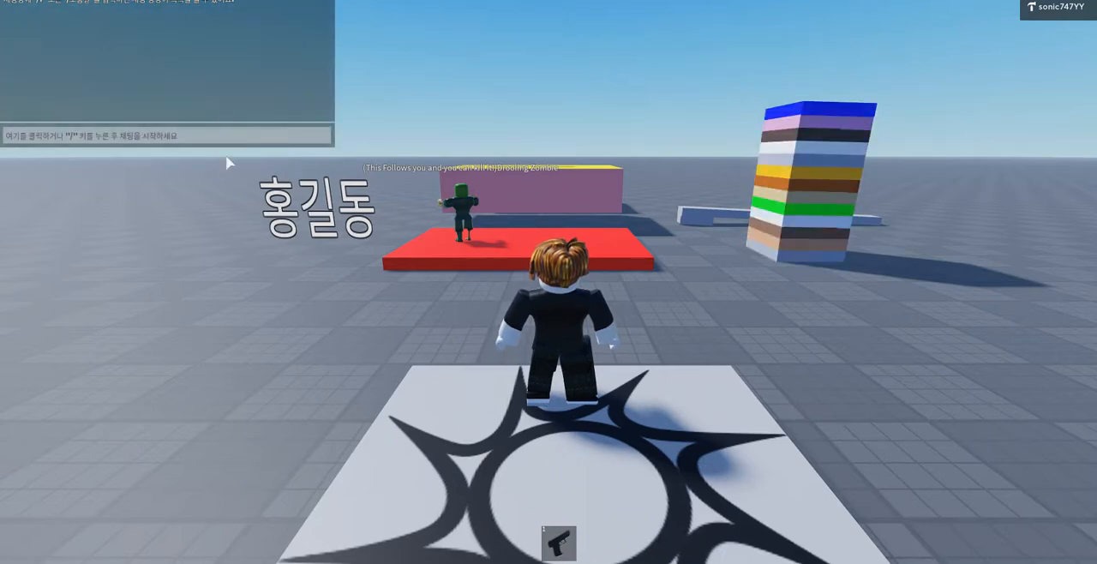
click(162, 136)
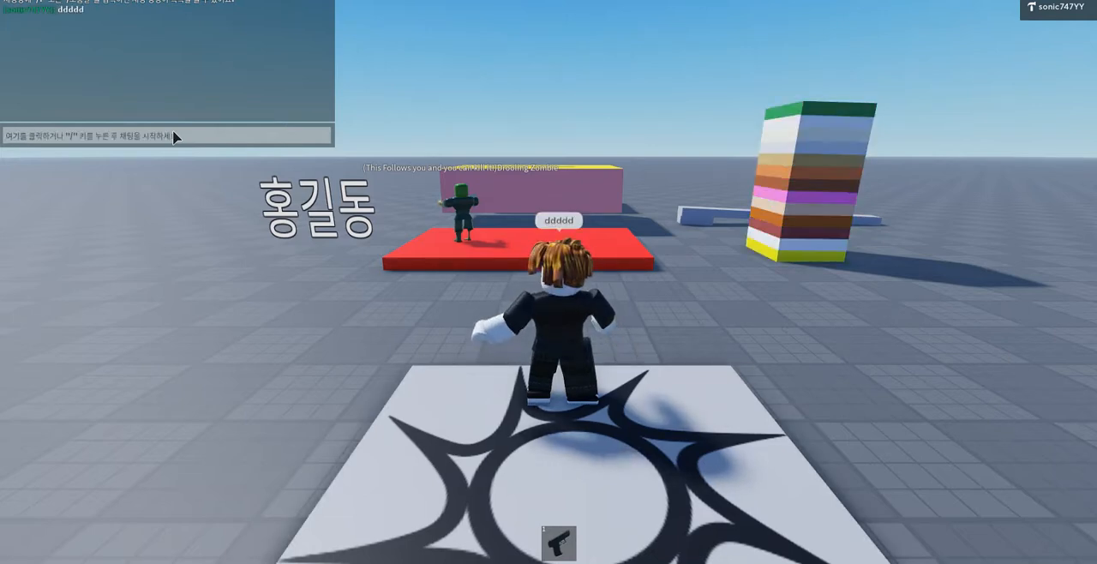
key(d)
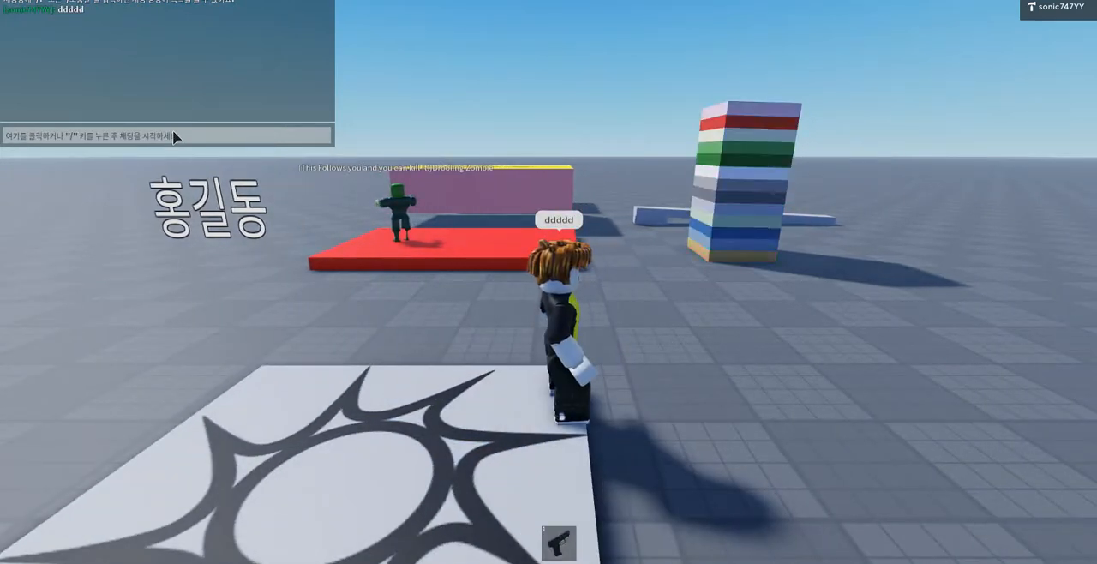
click(176, 137)
text(ddddd)
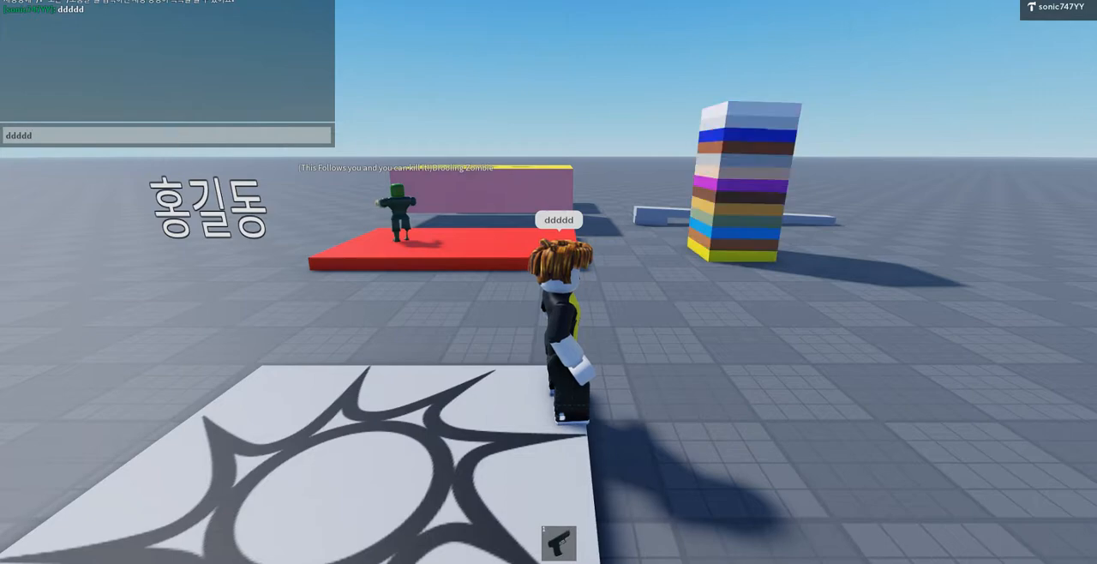
click(1031, 1)
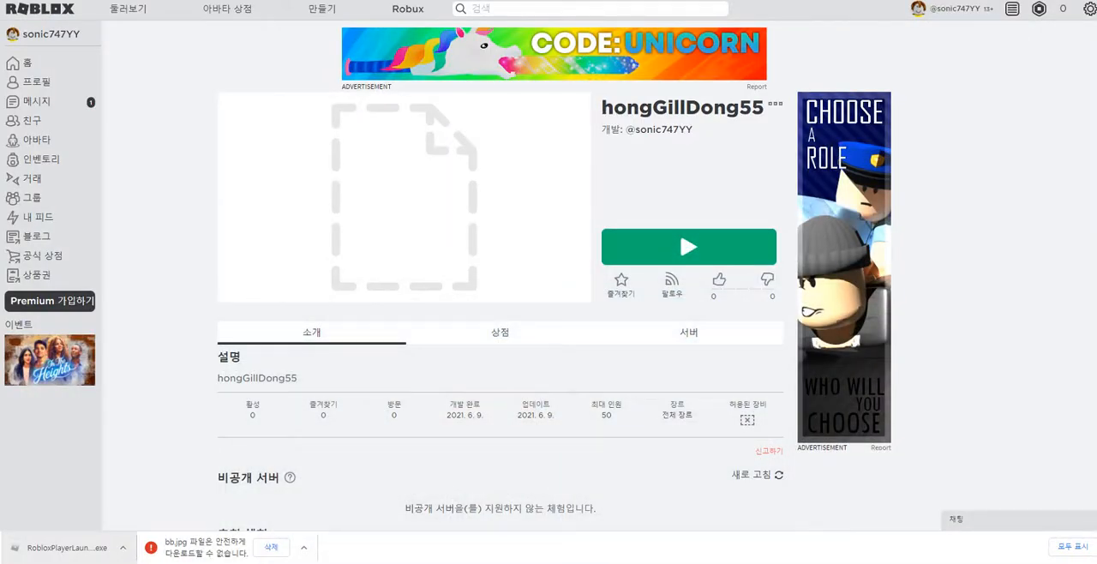
Step: Exit the browser's full-screen view and widen its window on both sides until the Roblox side menu shows
key(F11)
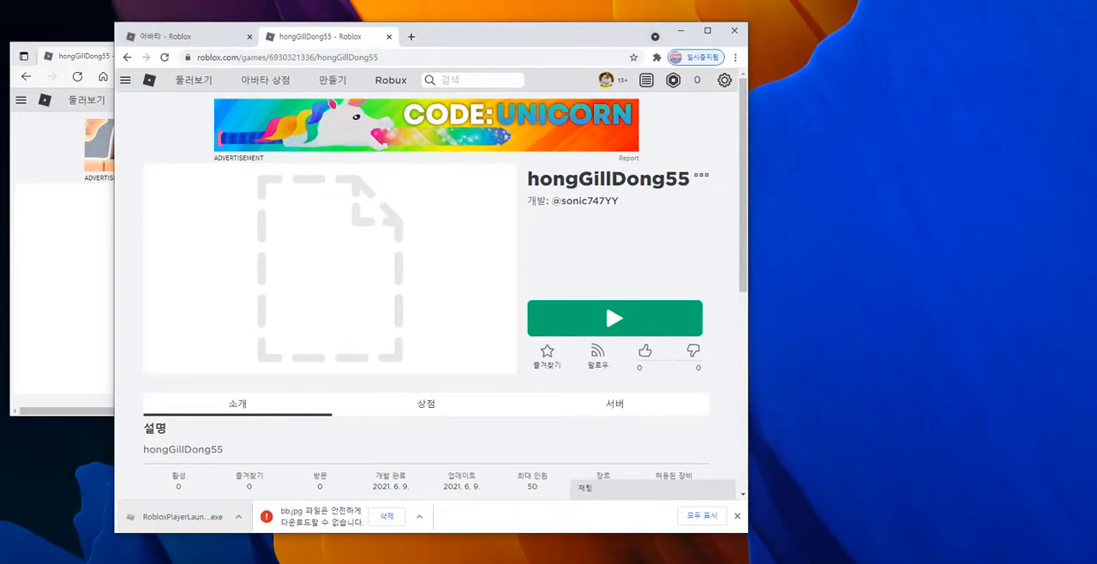
drag(748, 129, 1032, 128)
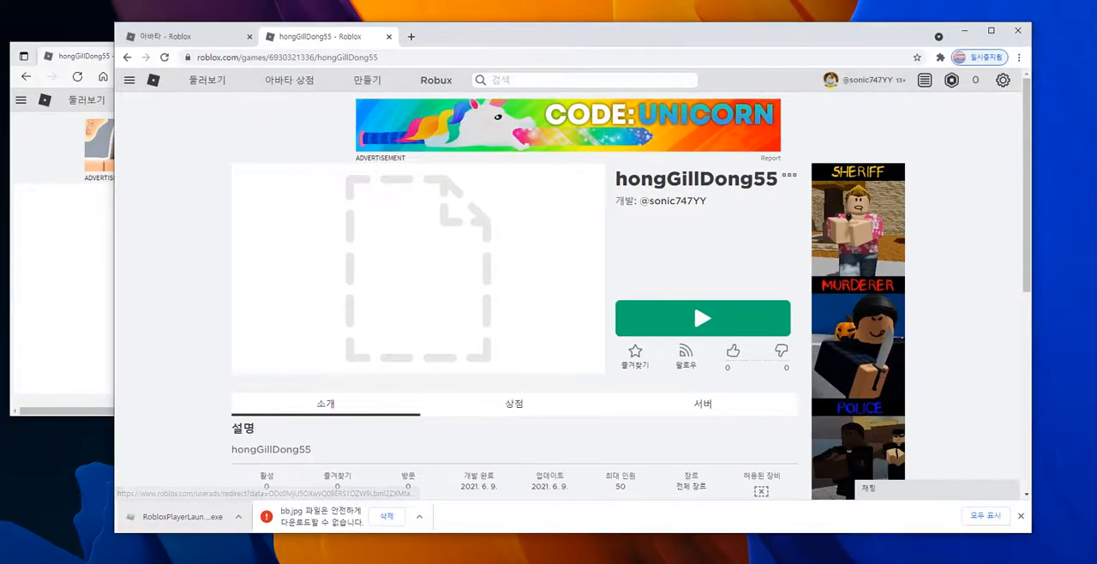
drag(115, 128, 24, 129)
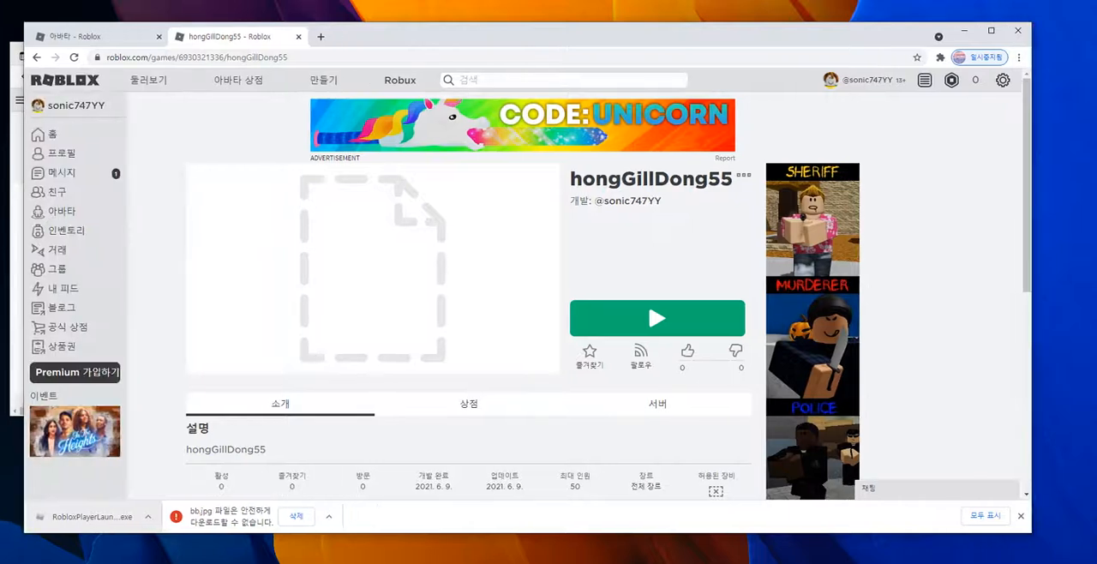
Step: Select the full web address of the hongGillDong55 game page
key(ctrl+l)
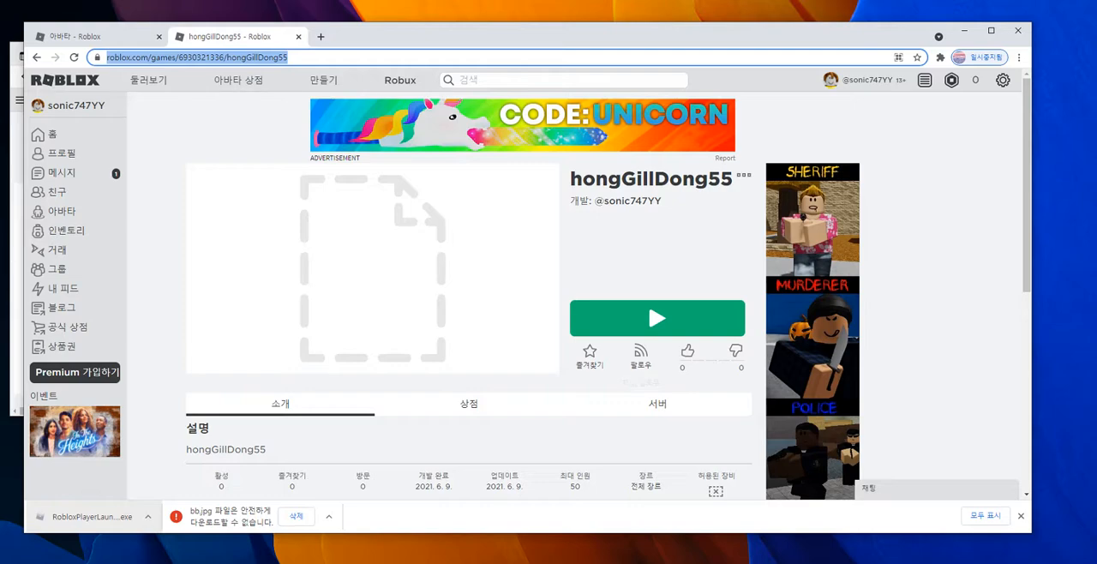
click(335, 57)
drag(335, 57, 74, 58)
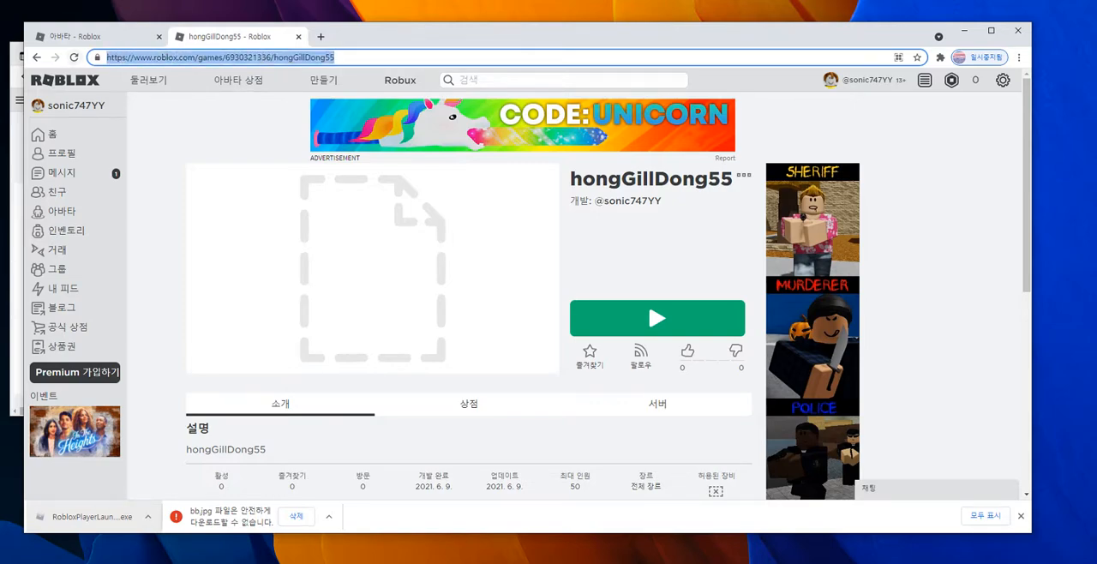